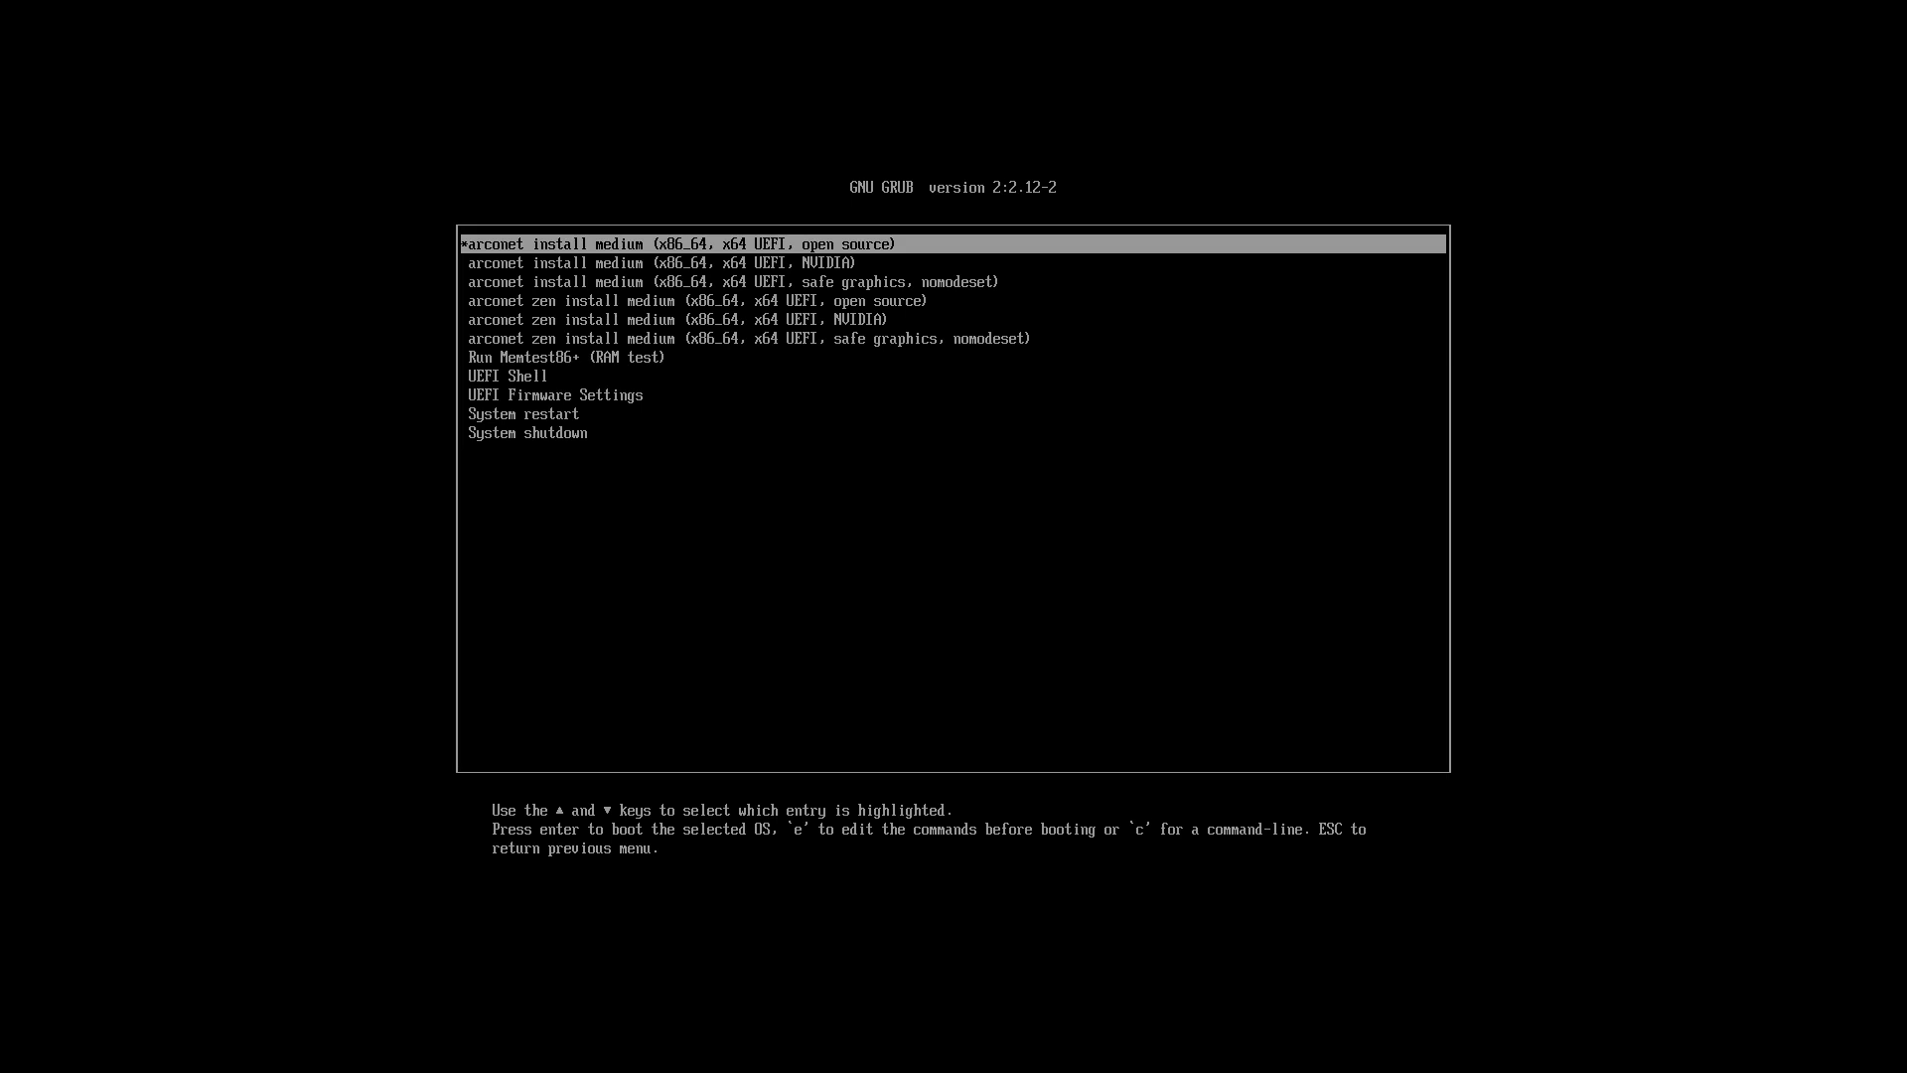
Step: Open the boot entry "arconet install medium (x86_64, x64 UEFI, safe graphics, nomodeset)" for editing
{"action": "key", "text": "Down"}
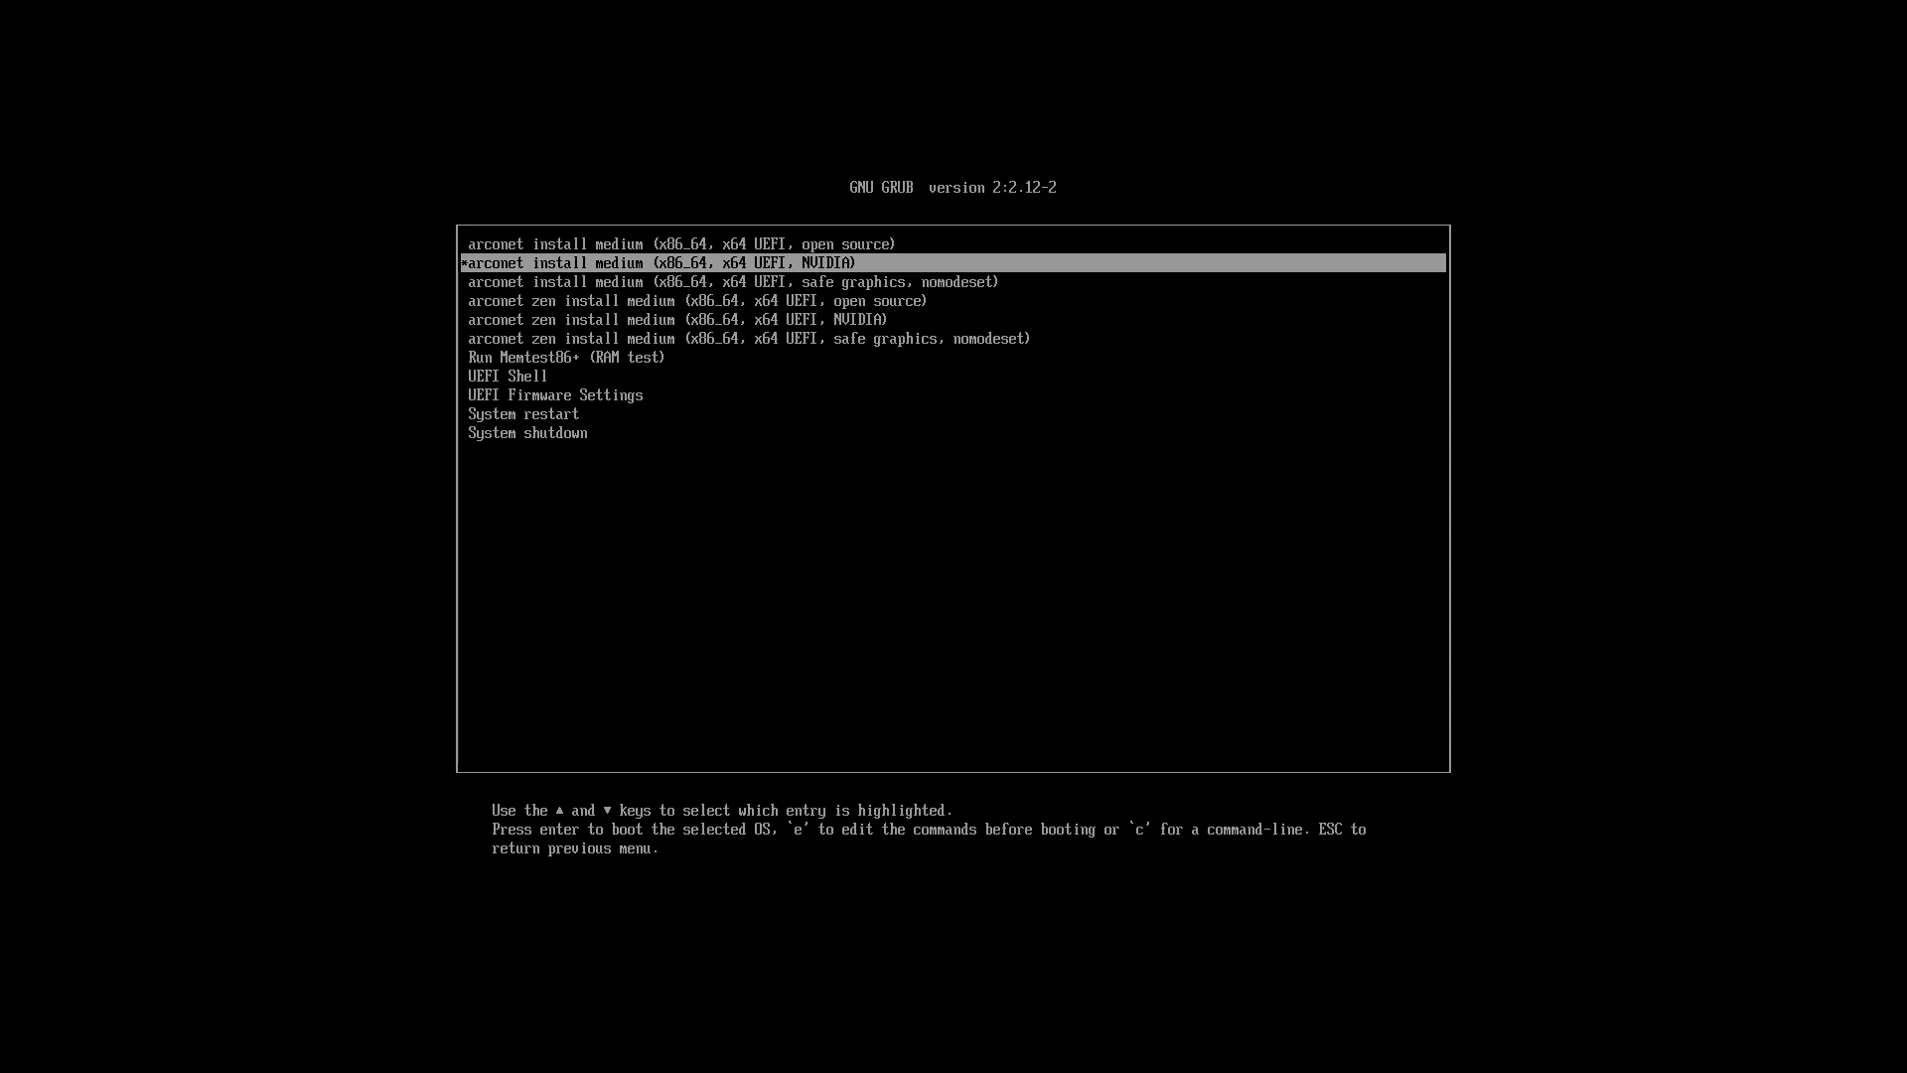
{"action": "key", "text": "Down"}
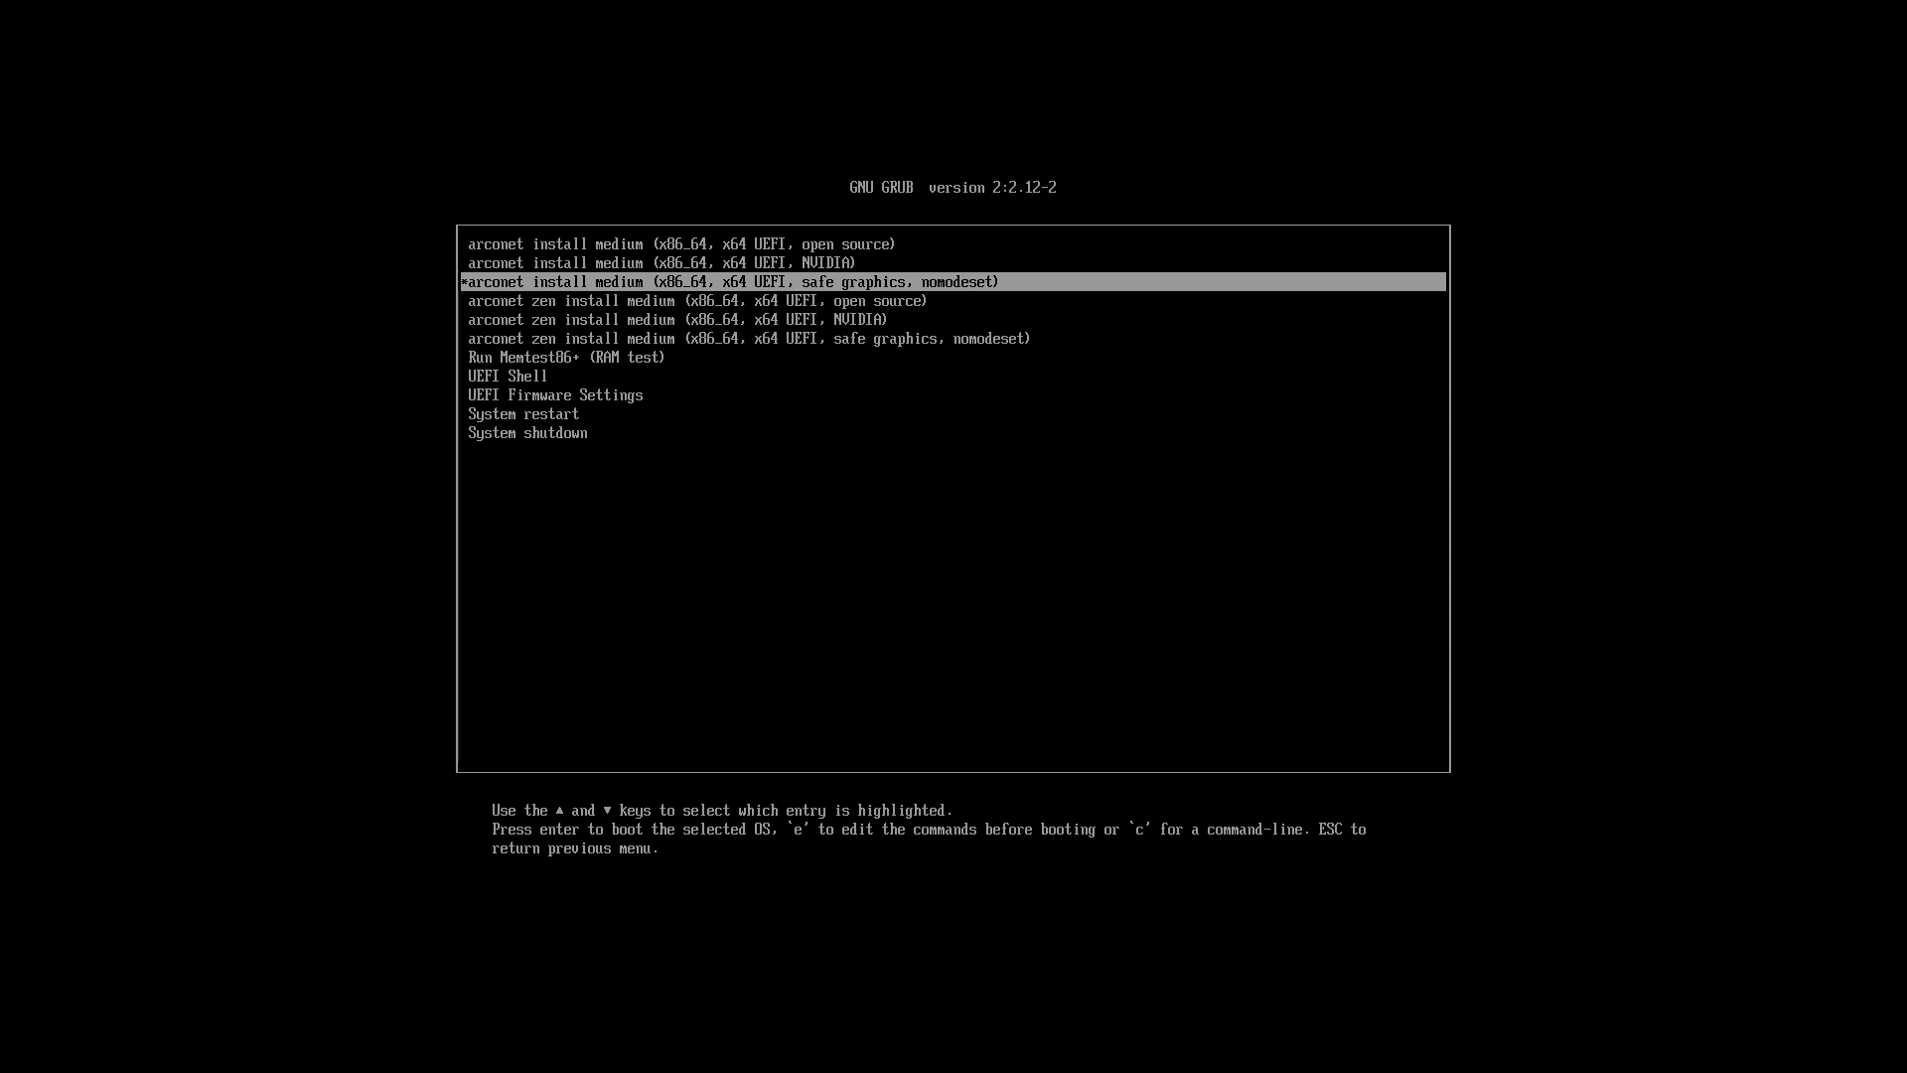
{"action": "key", "text": "e"}
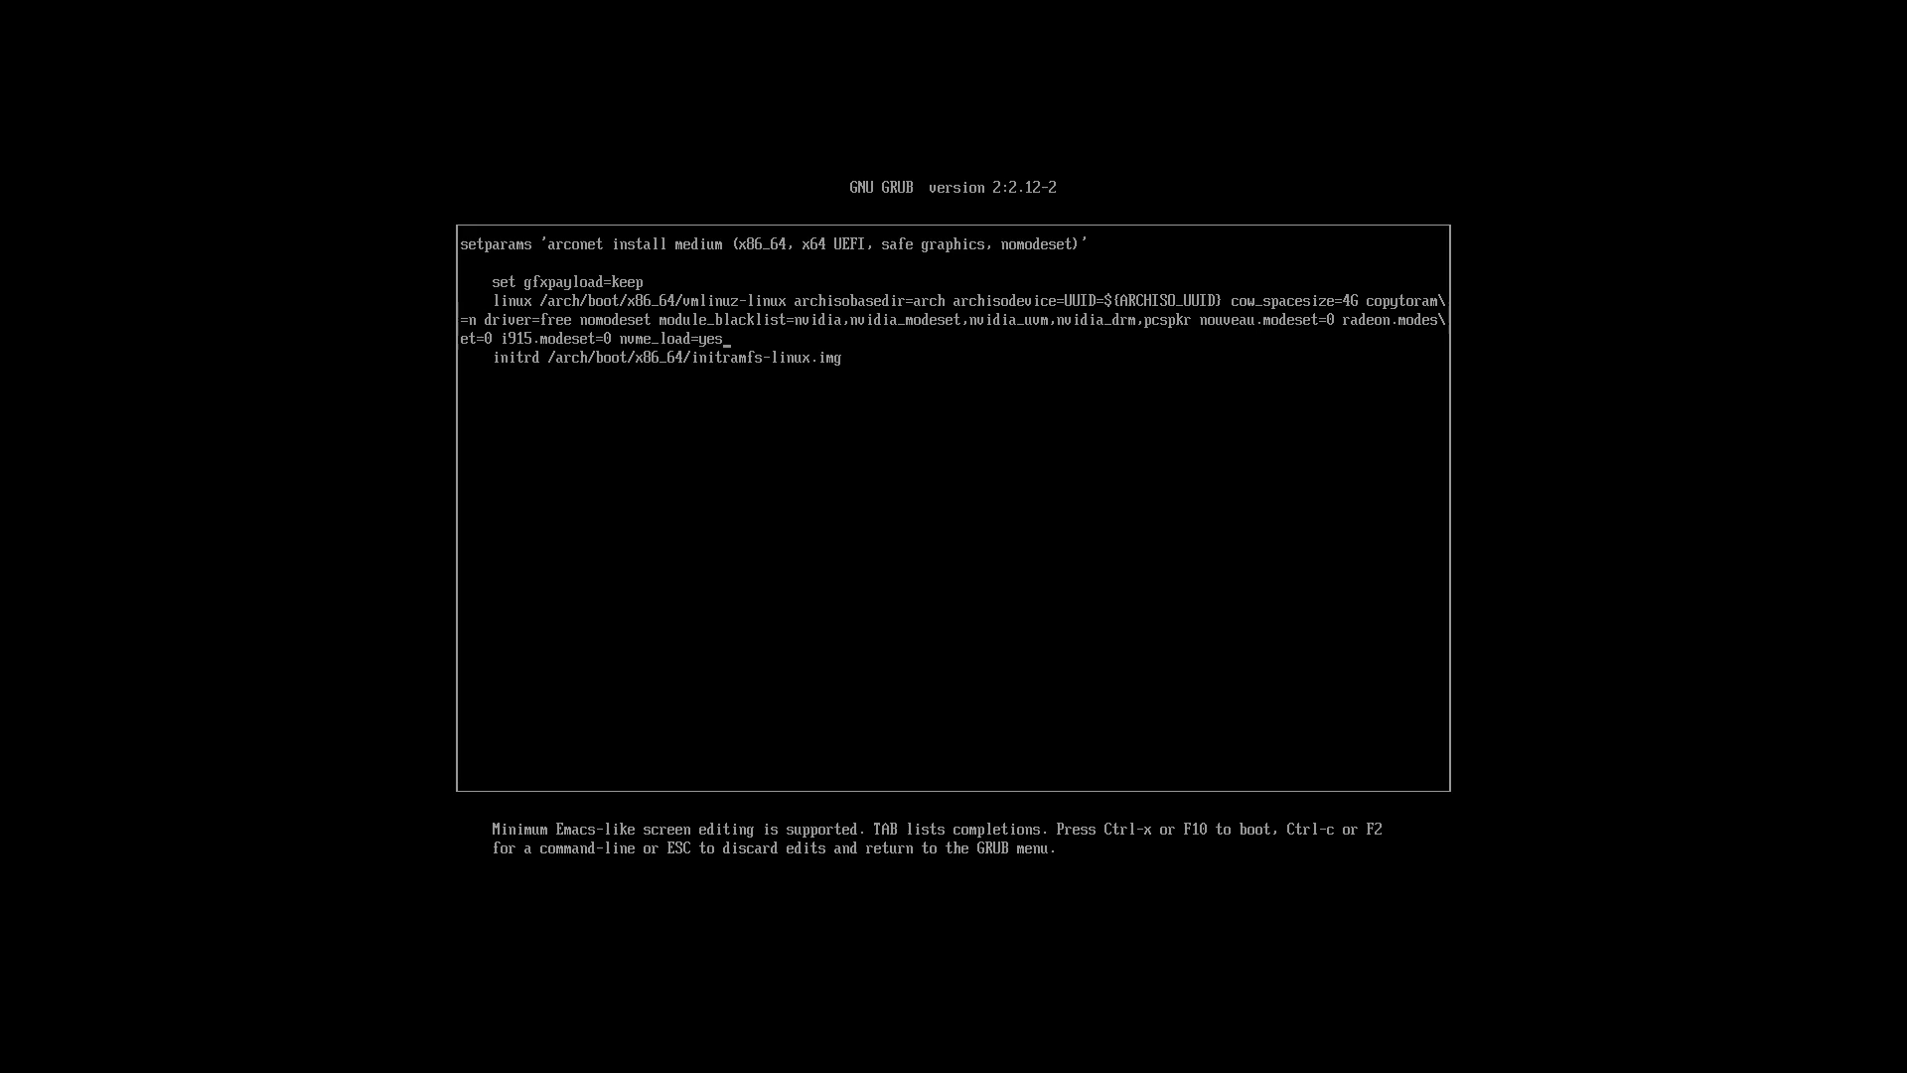
Step: Append the kernel parameters "apic noapic" to the end of the linux line, after nvme_load=yes
{"action": "type", "text": "apic noapic"}
Step: Leave the virtual machine's full-screen view, switch to the first, empty workspace and launch the Brave browser
{"action": "key", "text": "Control_R+f"}
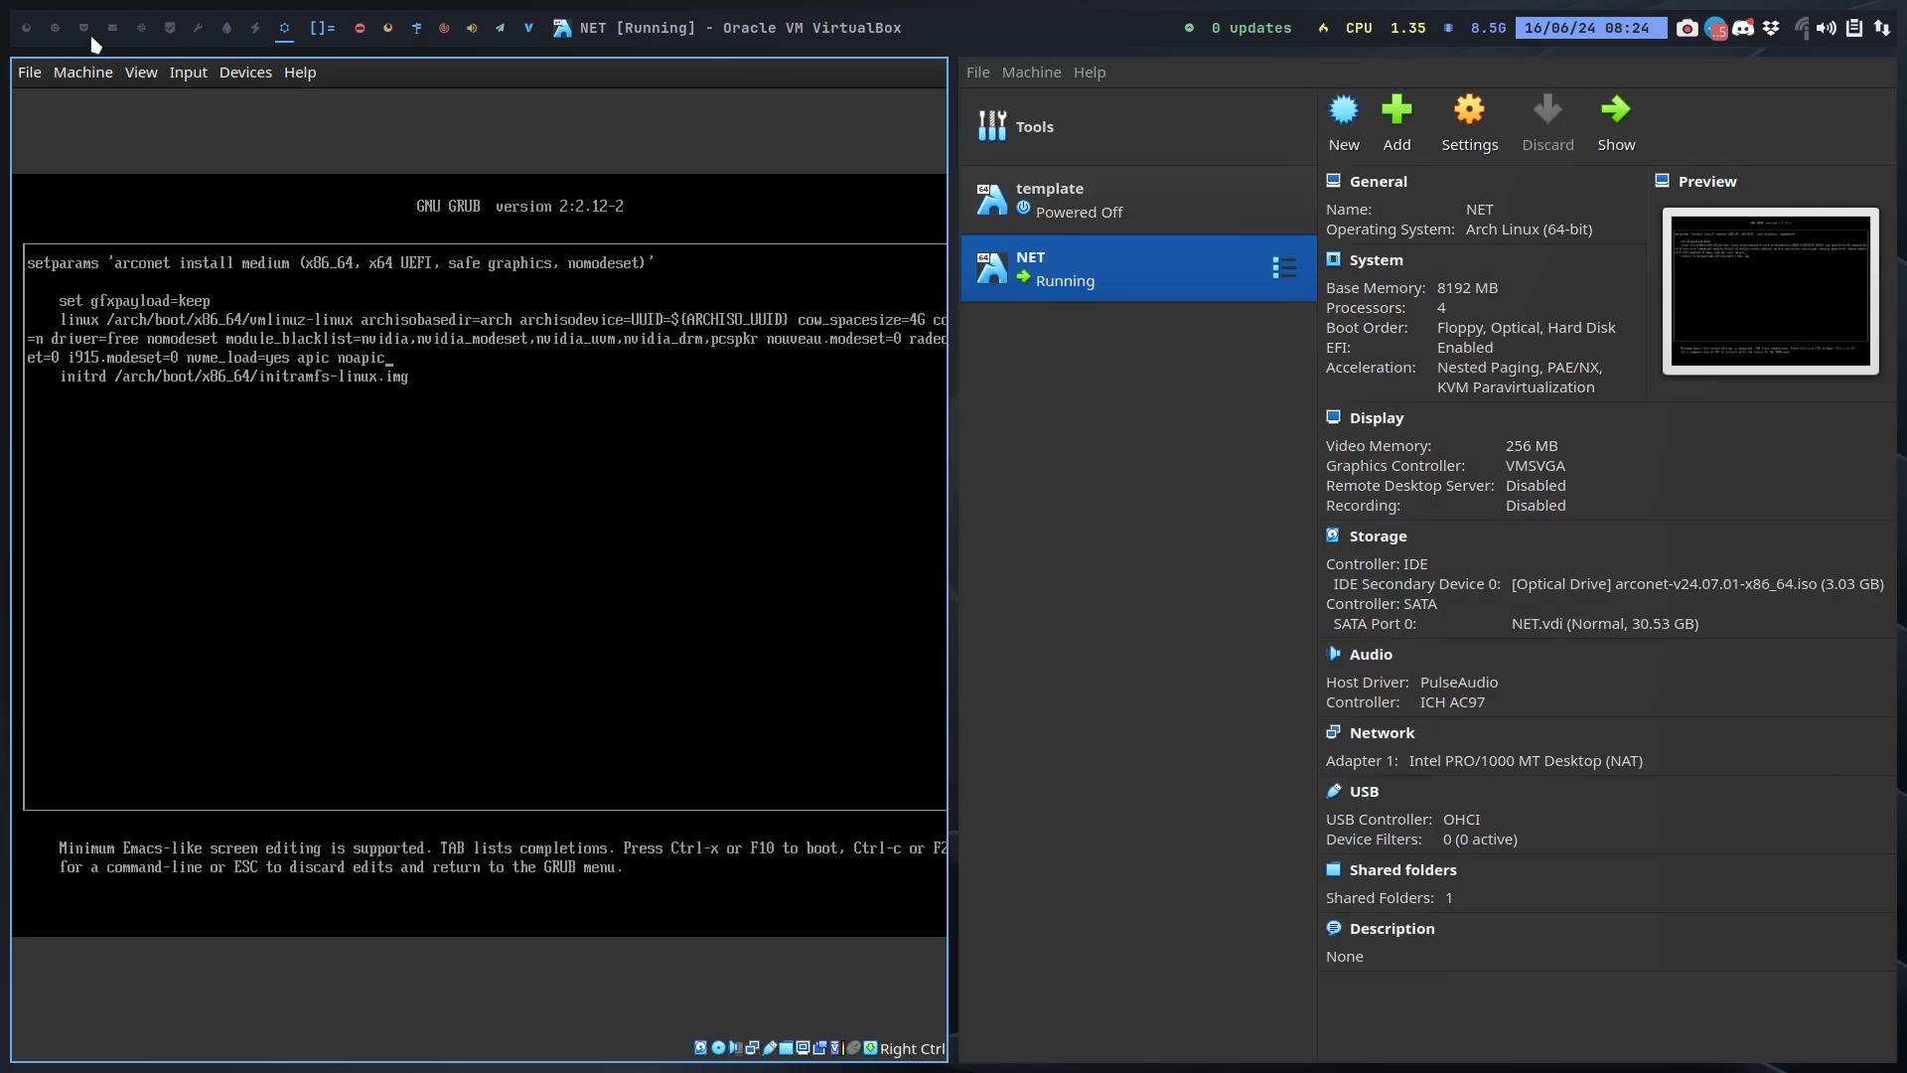
{"action": "left_click", "coordinate": [37, 28]}
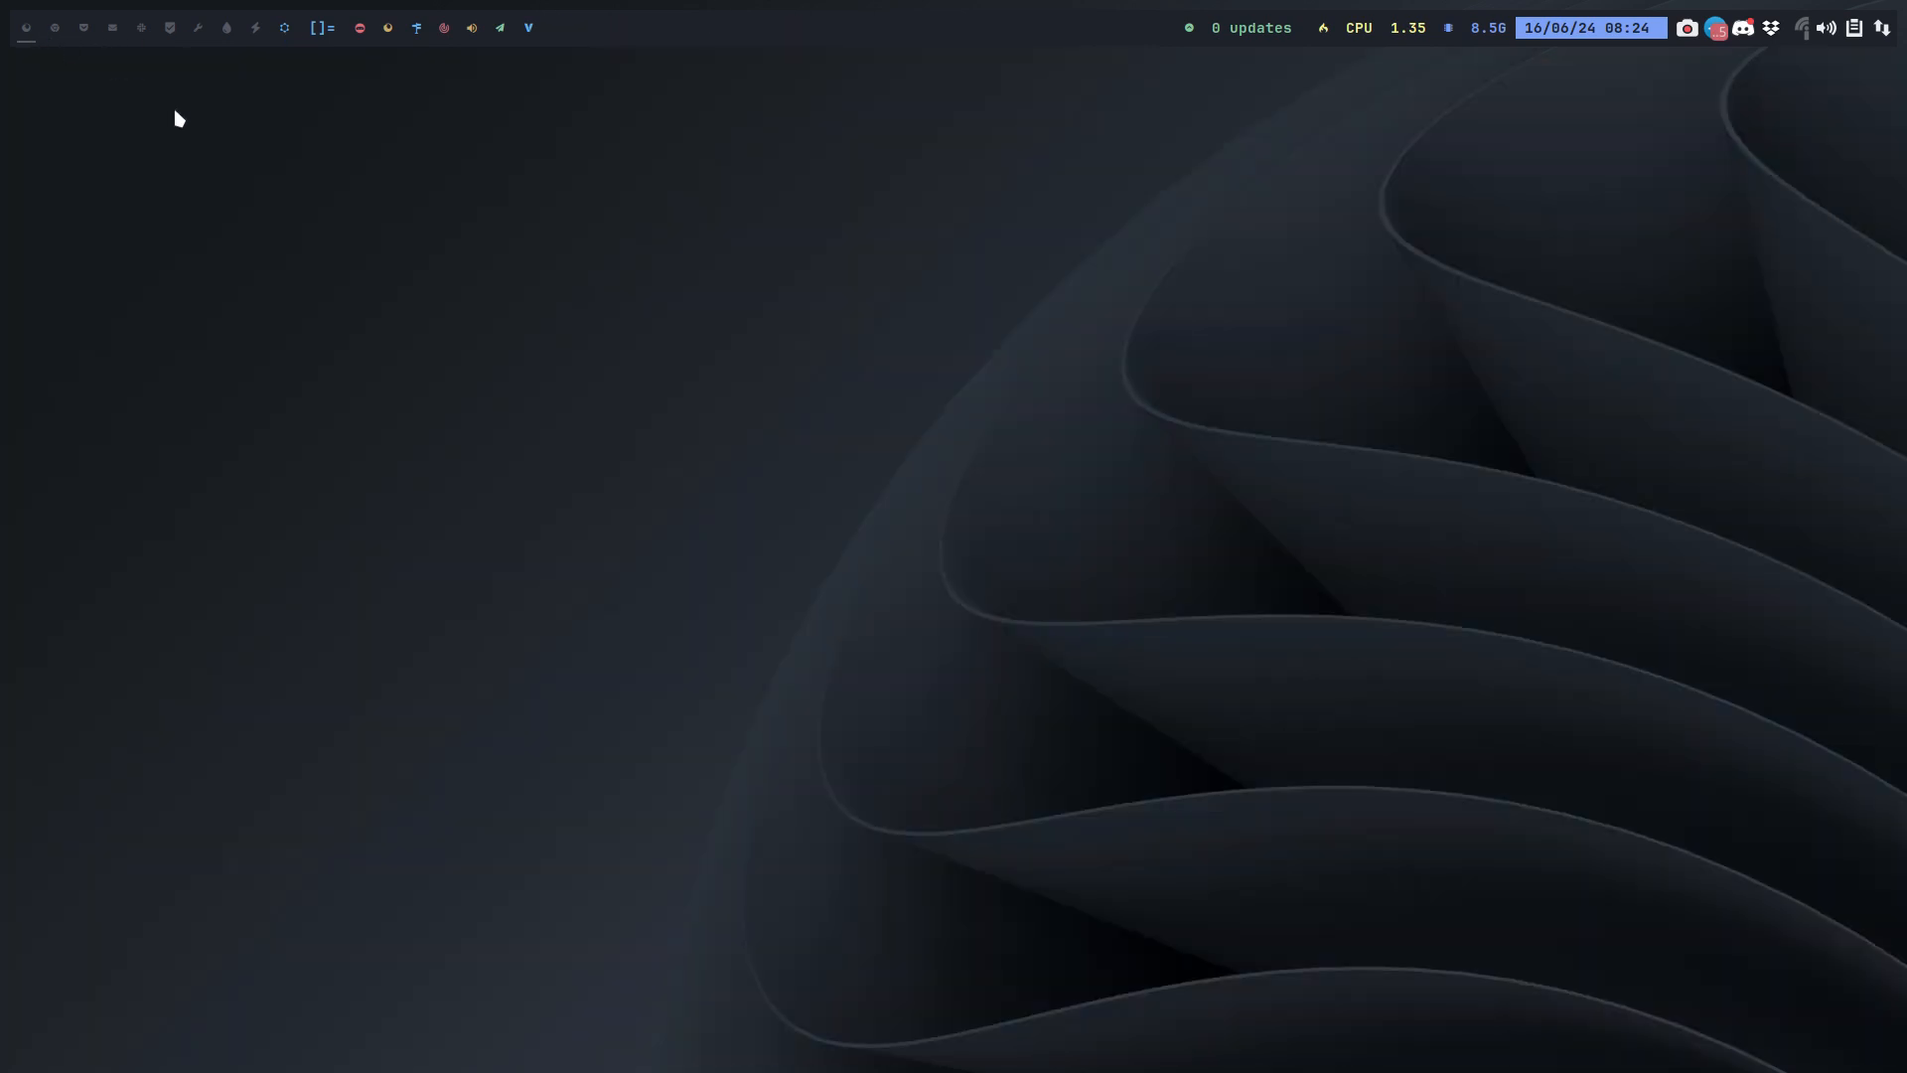
{"action": "key", "text": "super+d"}
{"action": "type", "text": "brav"}
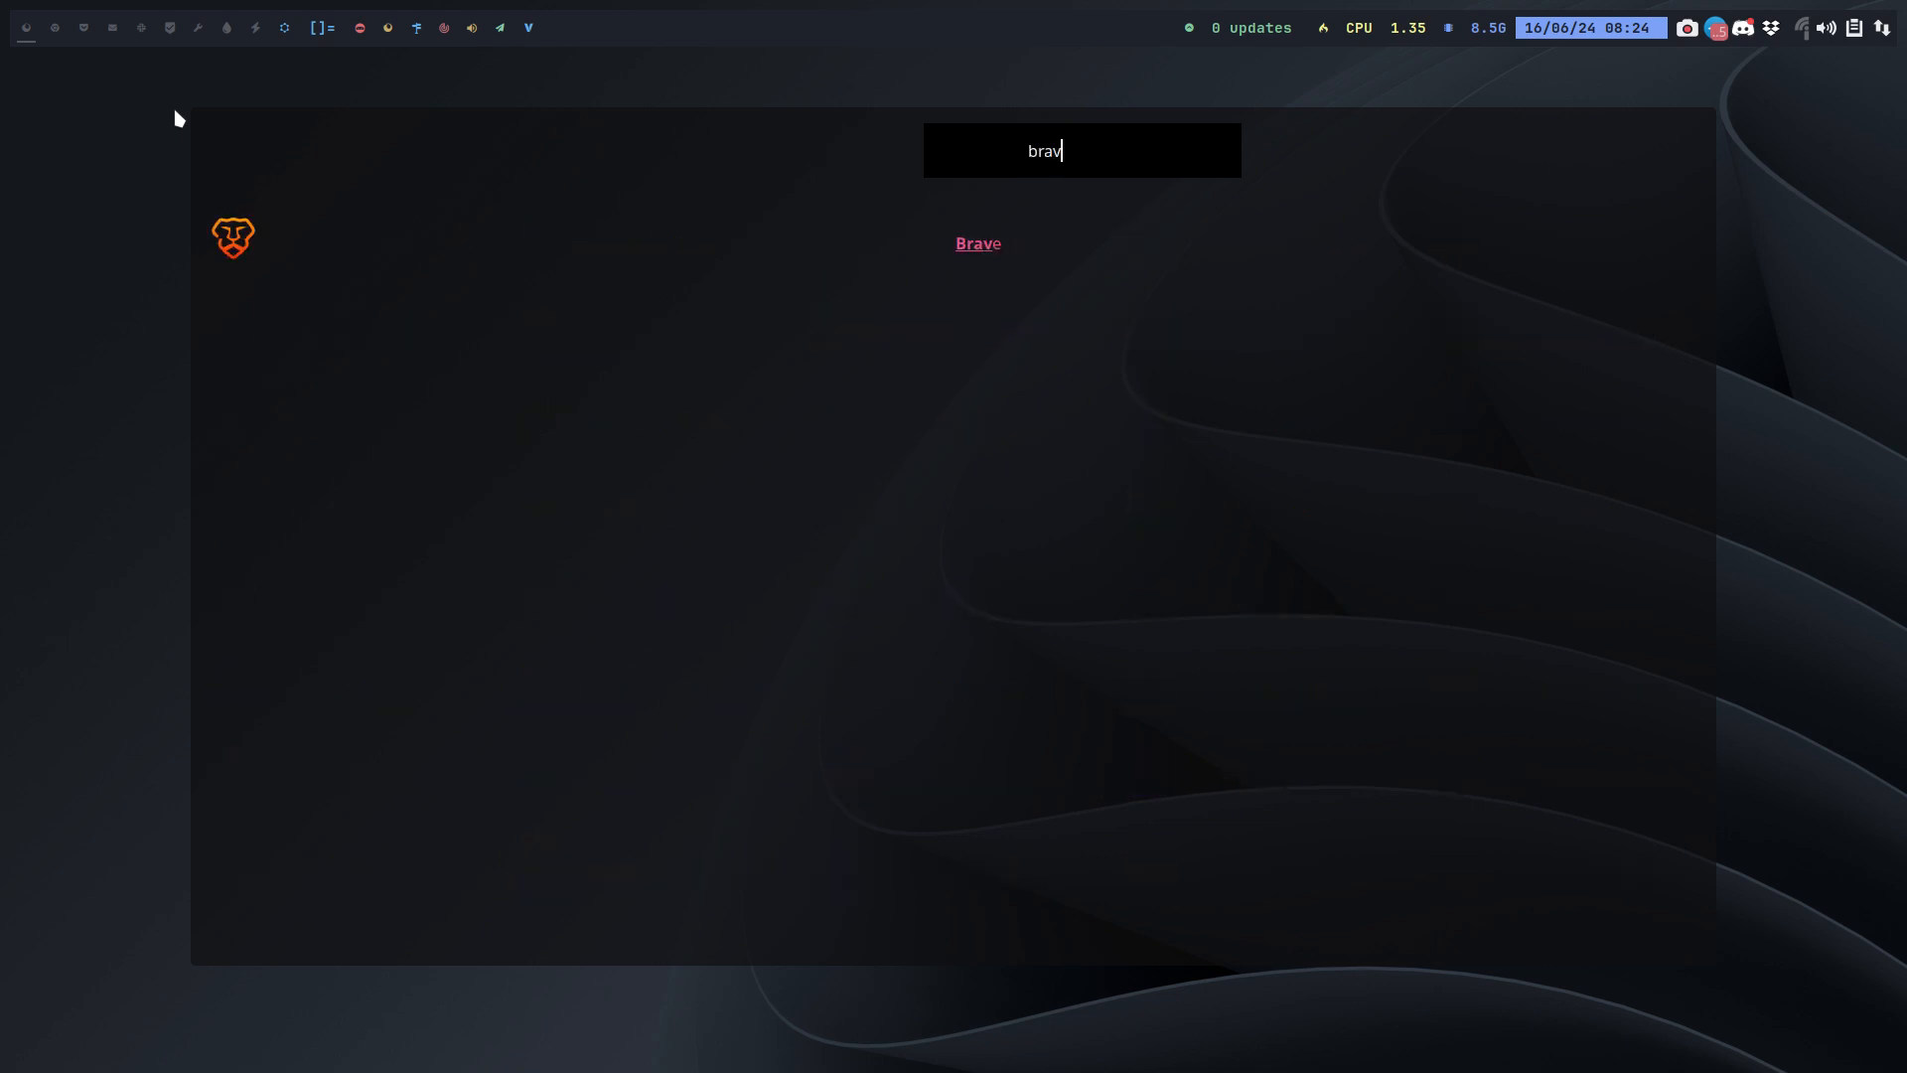
{"action": "key", "text": "Return"}
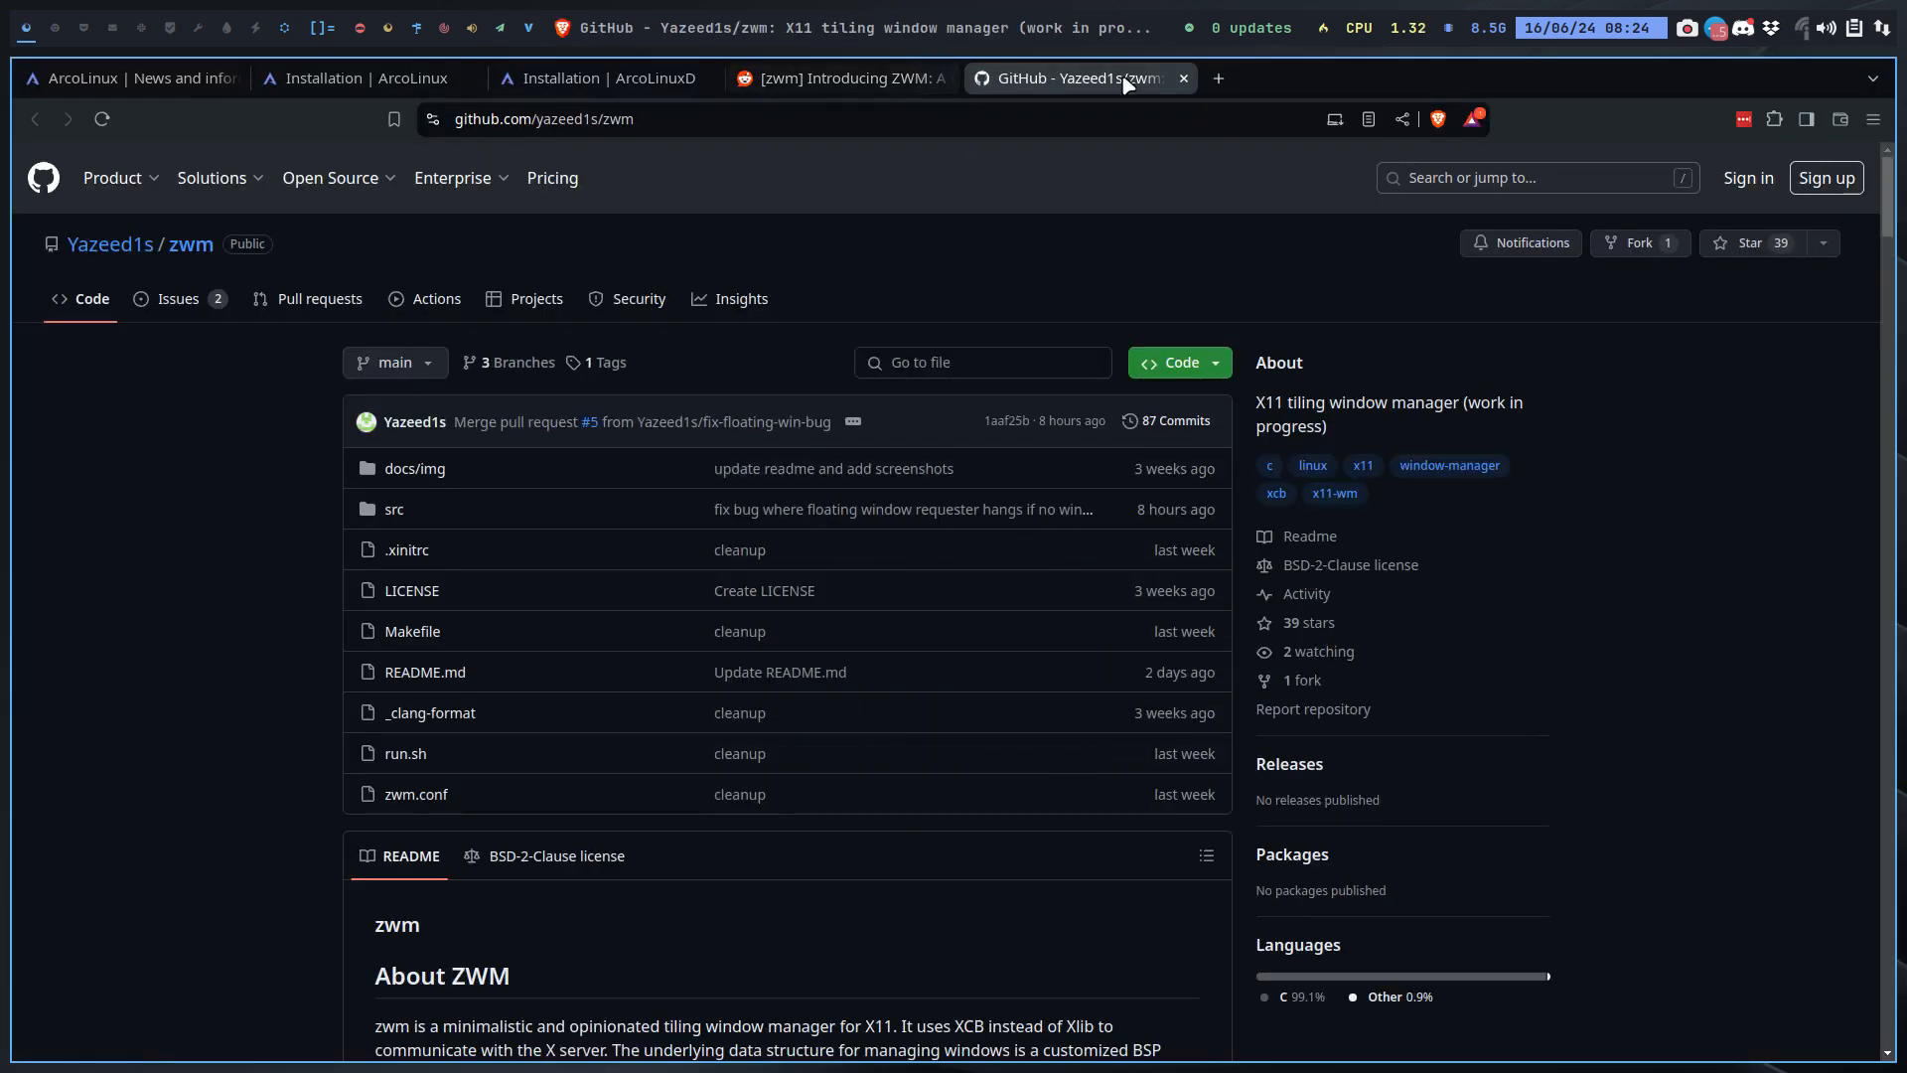
Step: Close the GitHub, ZWM and both Installation tabs, keeping only the ArcoLinux news page
{"action": "left_click", "coordinate": [1184, 78]}
{"action": "left_click", "coordinate": [943, 79]}
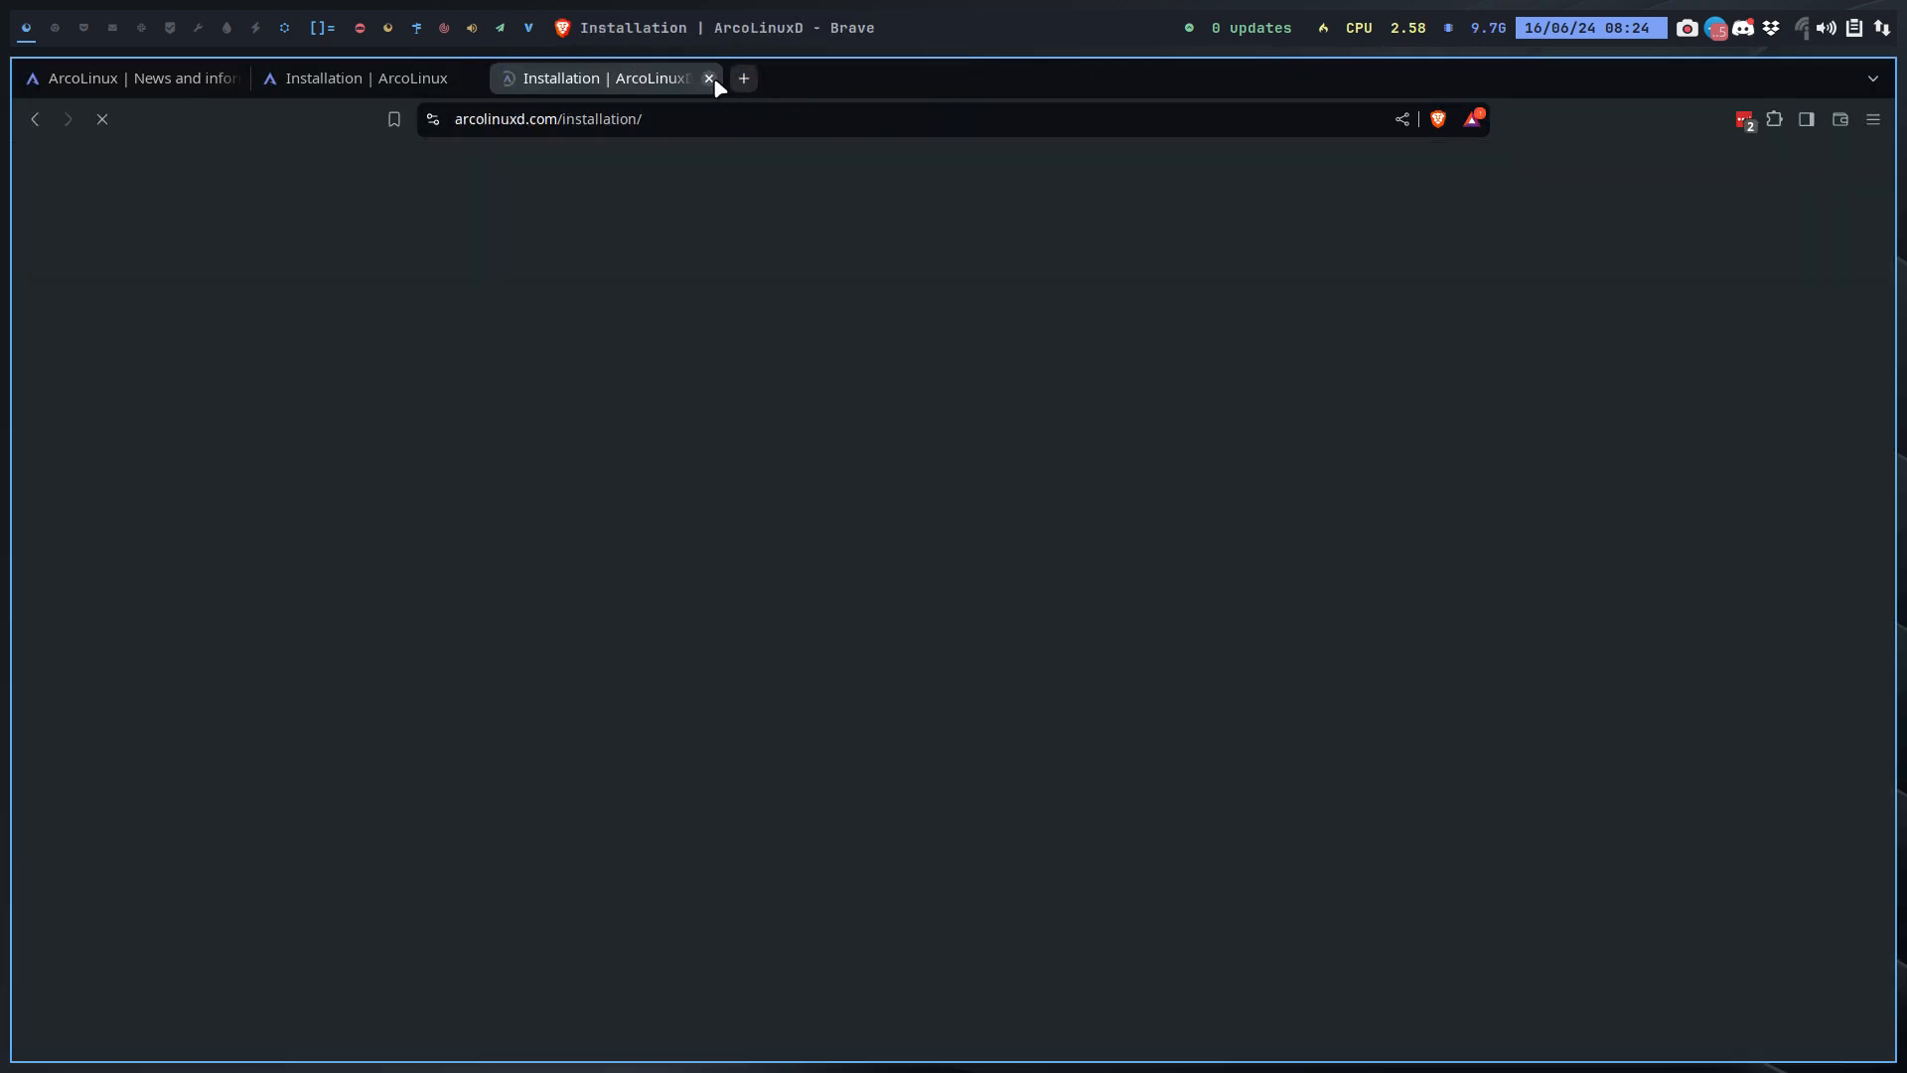
{"action": "left_click", "coordinate": [708, 78]}
{"action": "left_click", "coordinate": [472, 78]}
Step: Search the web for "arch wiki kernel boot parameters" and open the Kernel parameters article on ArchWiki
{"action": "left_click", "coordinate": [547, 120]}
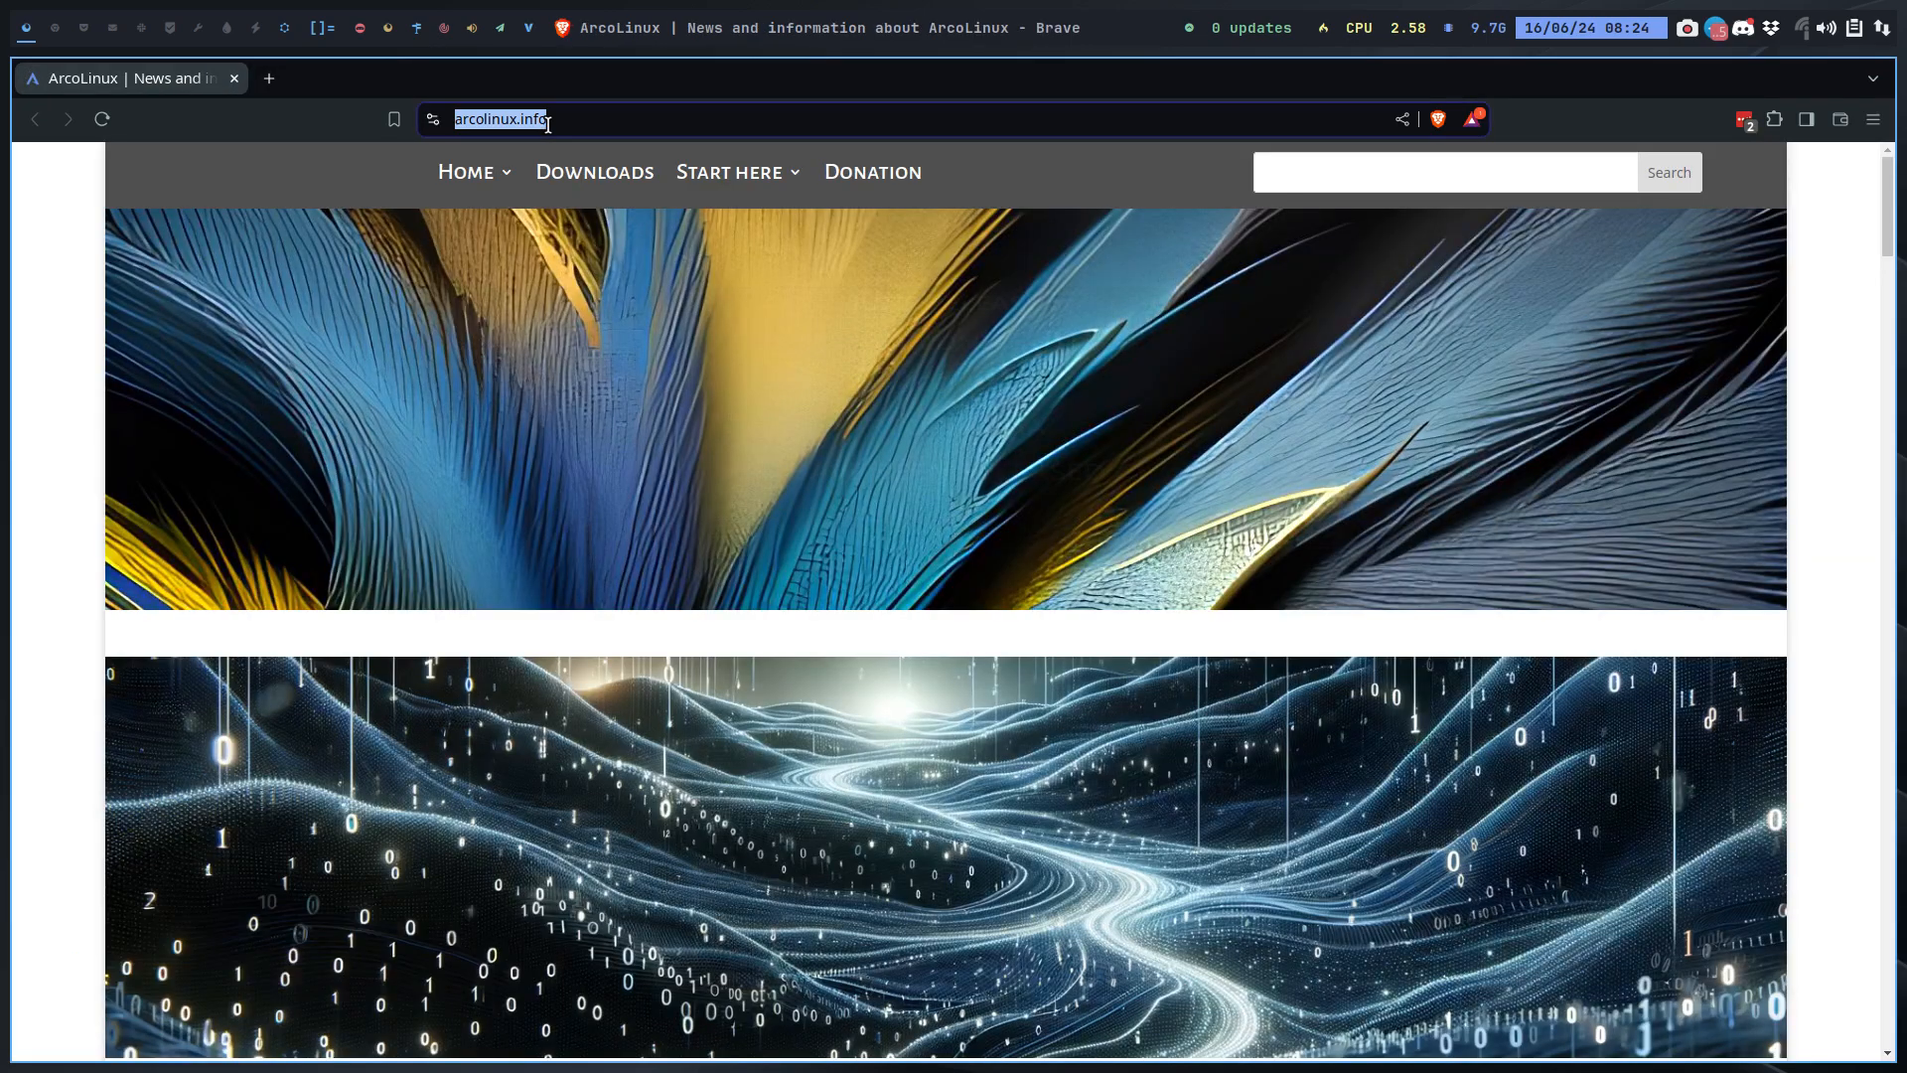
{"action": "type", "text": "arch wi"}
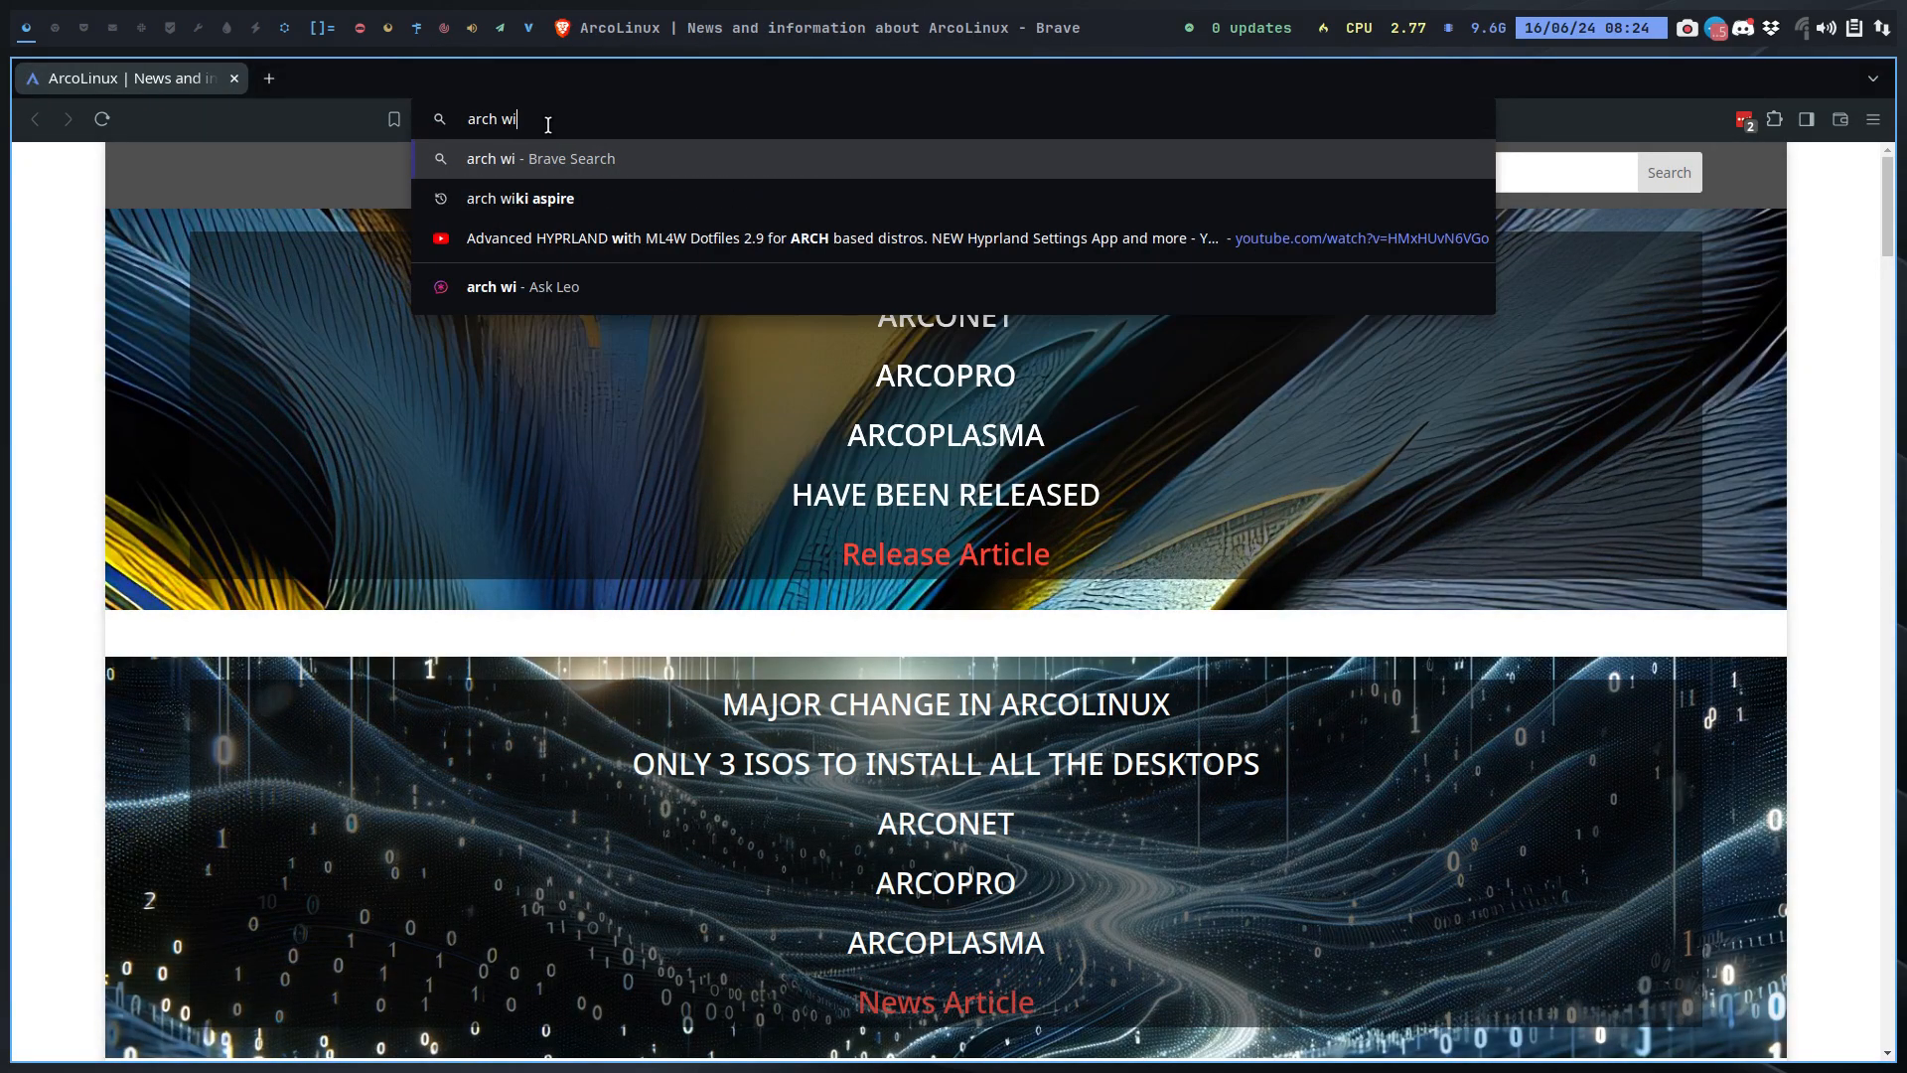
{"action": "type", "text": "ki kernel"}
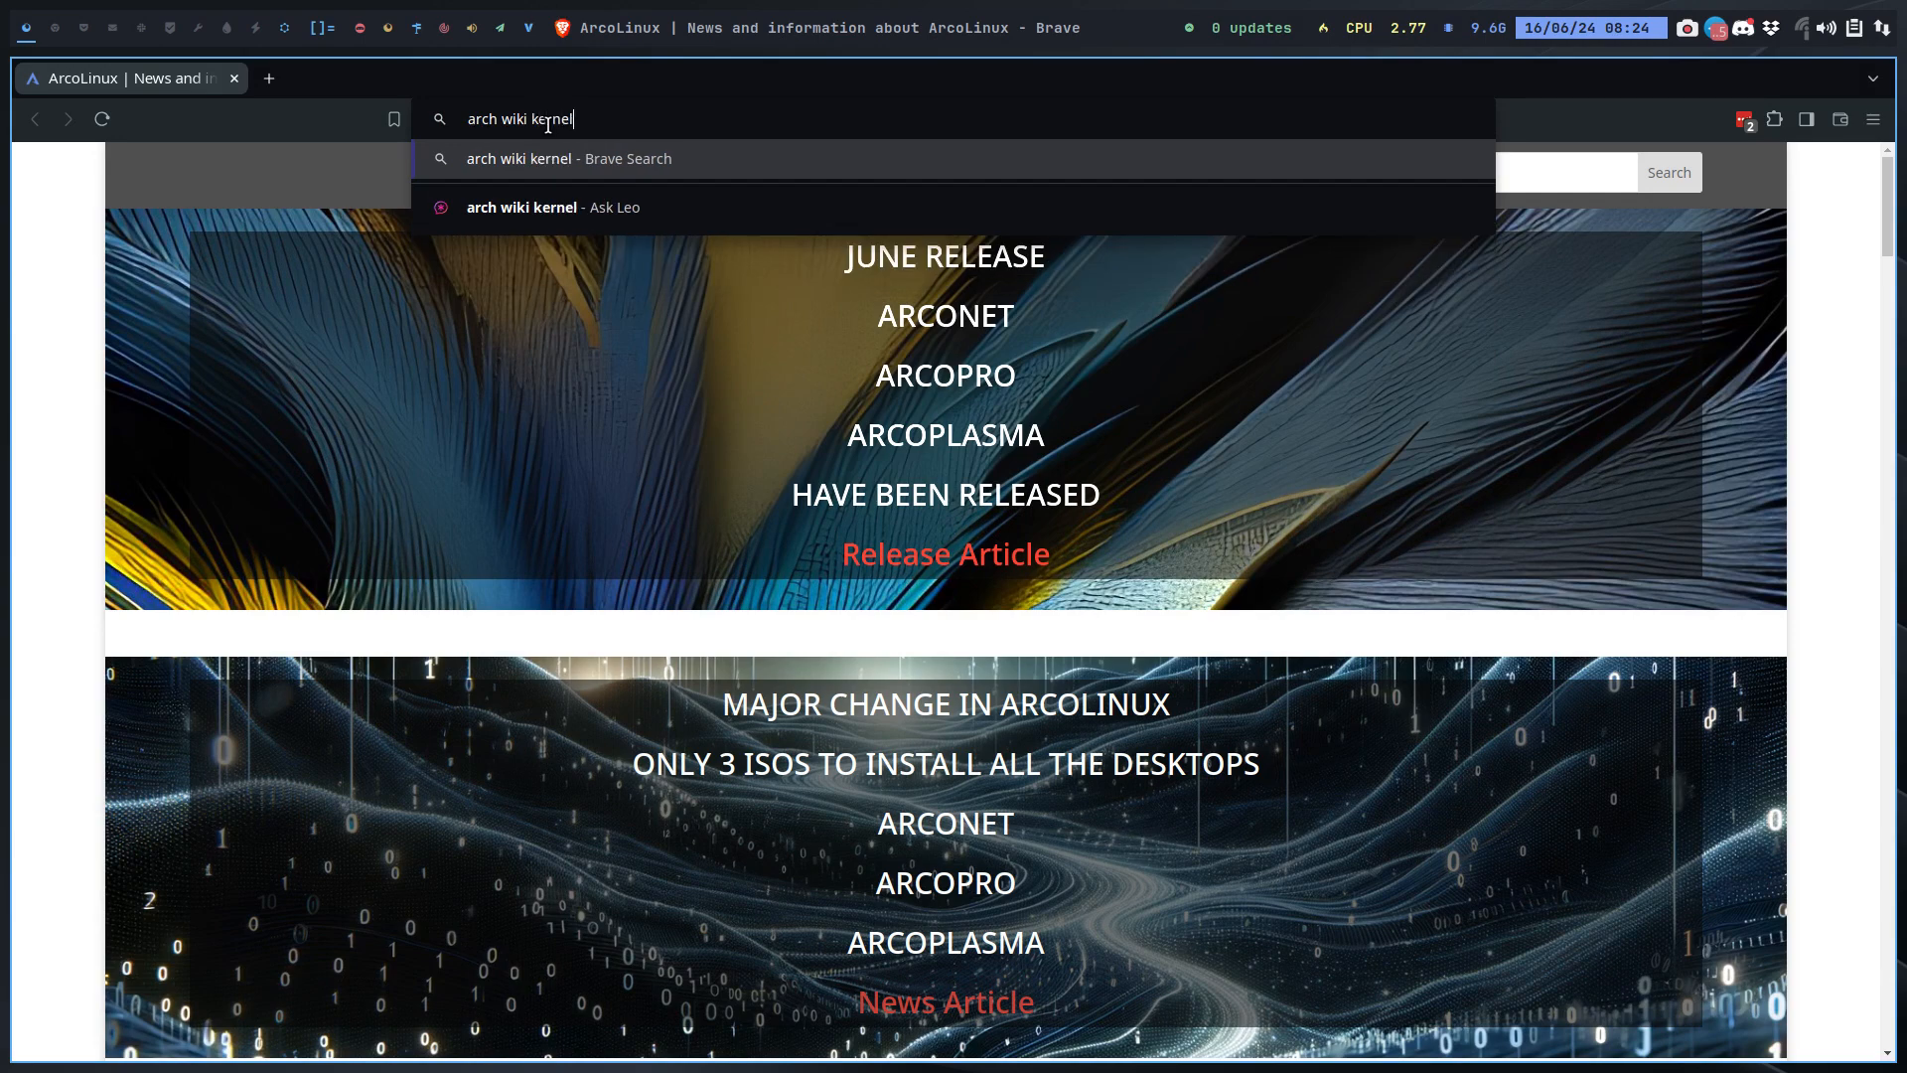
{"action": "type", "text": " boot par"}
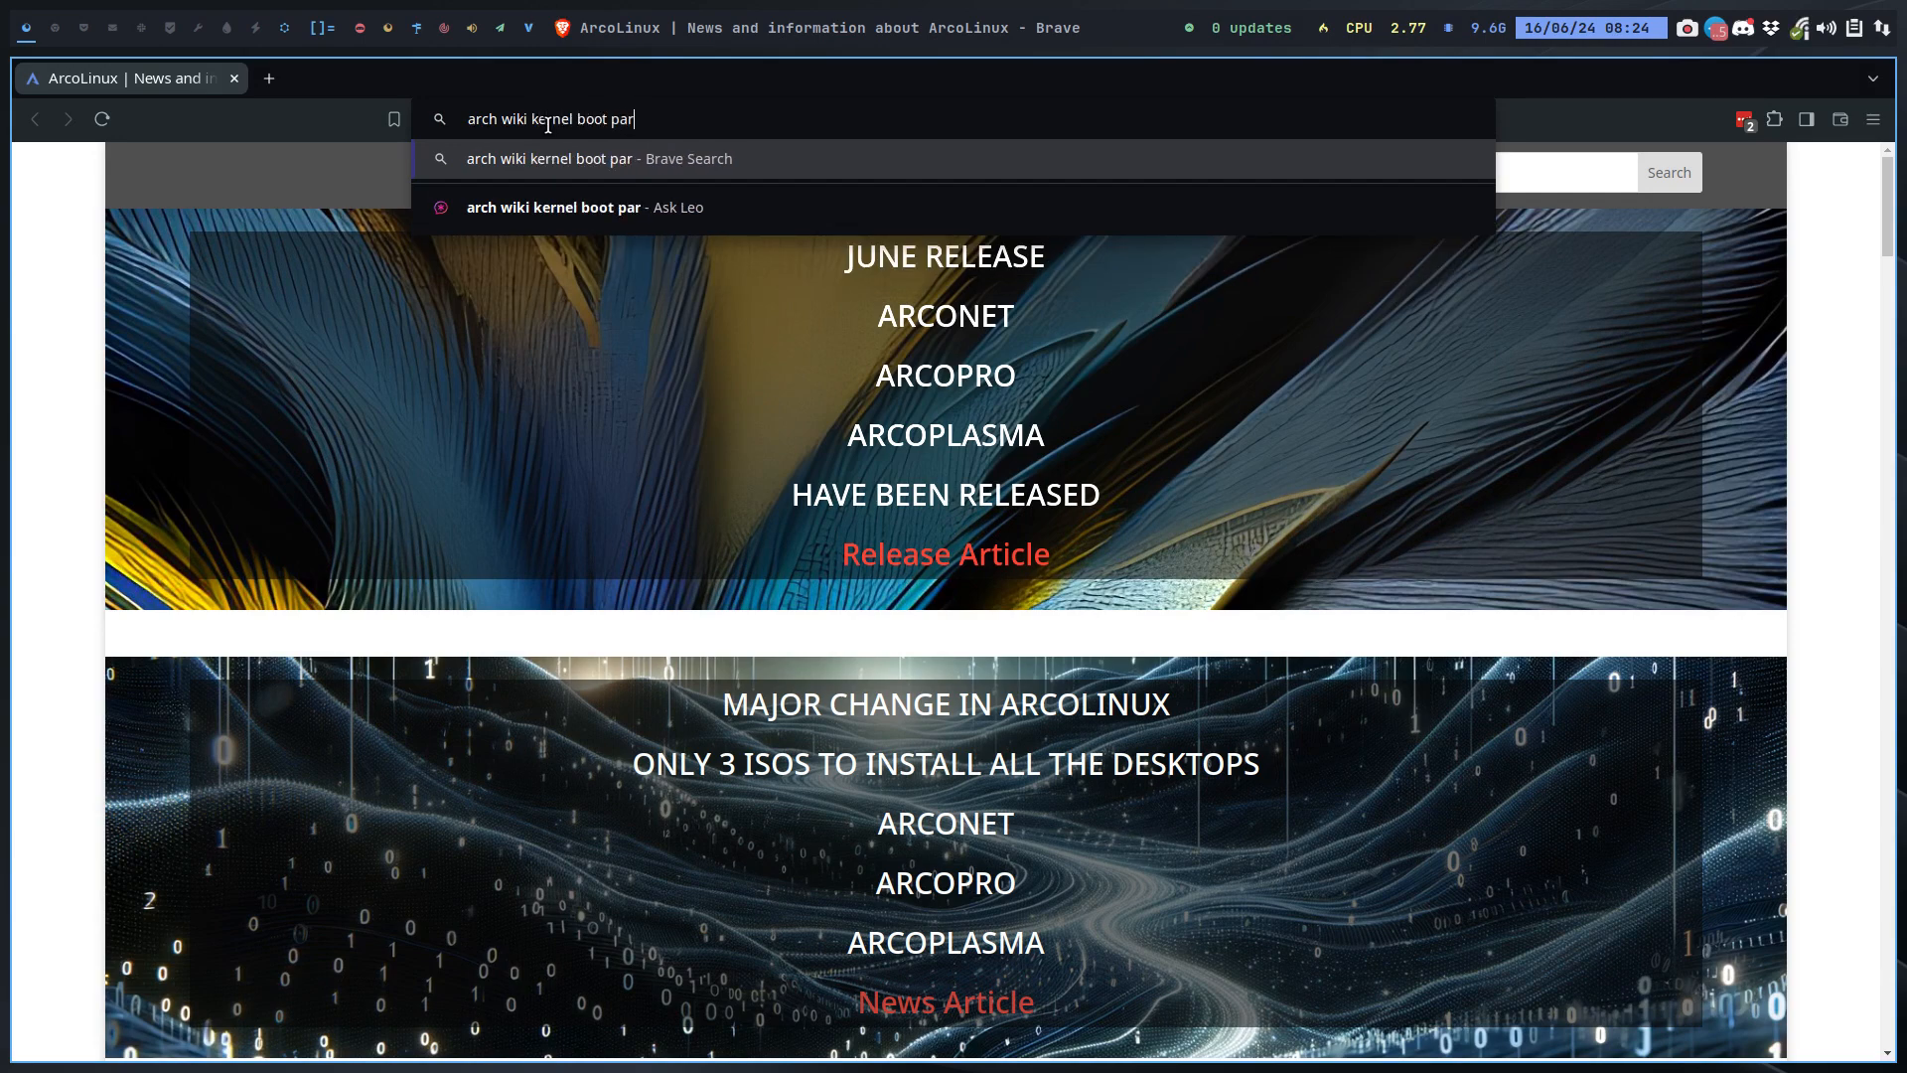
{"action": "type", "text": "ameters"}
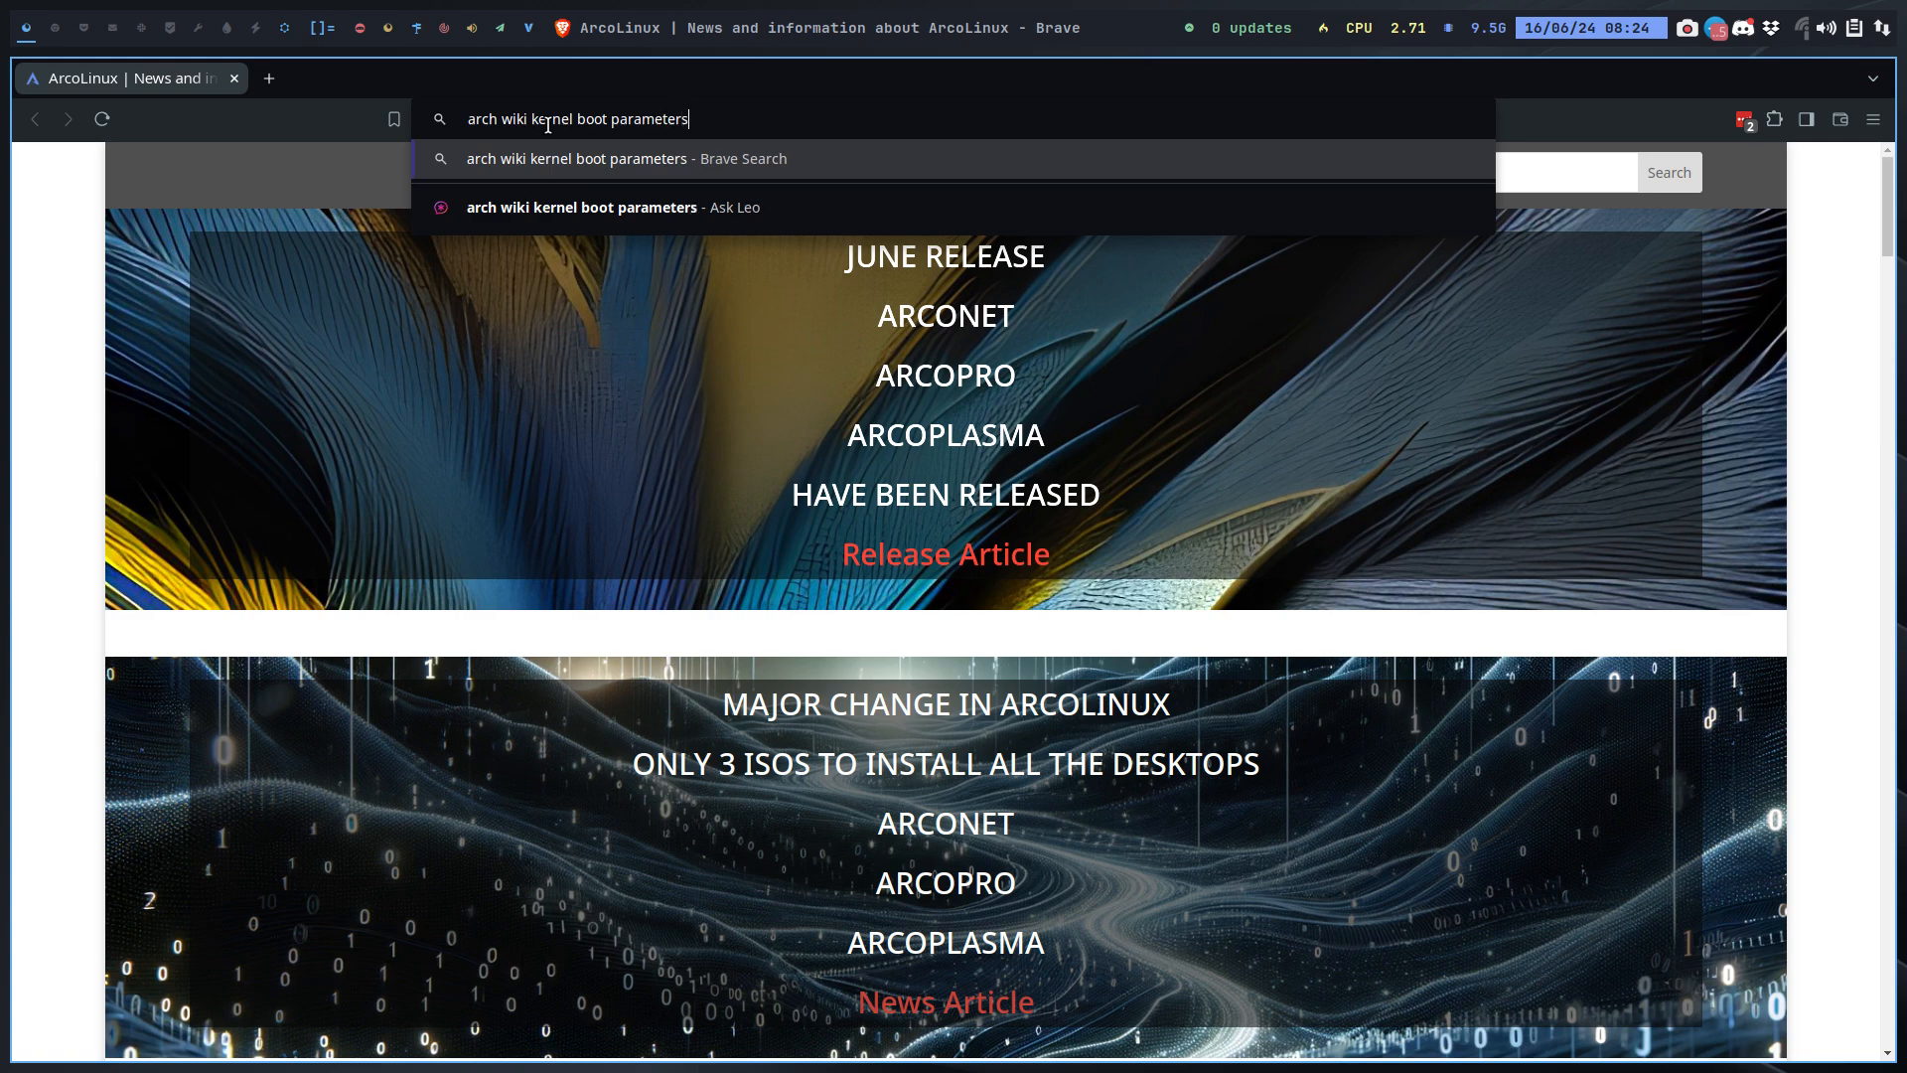
{"action": "key", "text": "Return"}
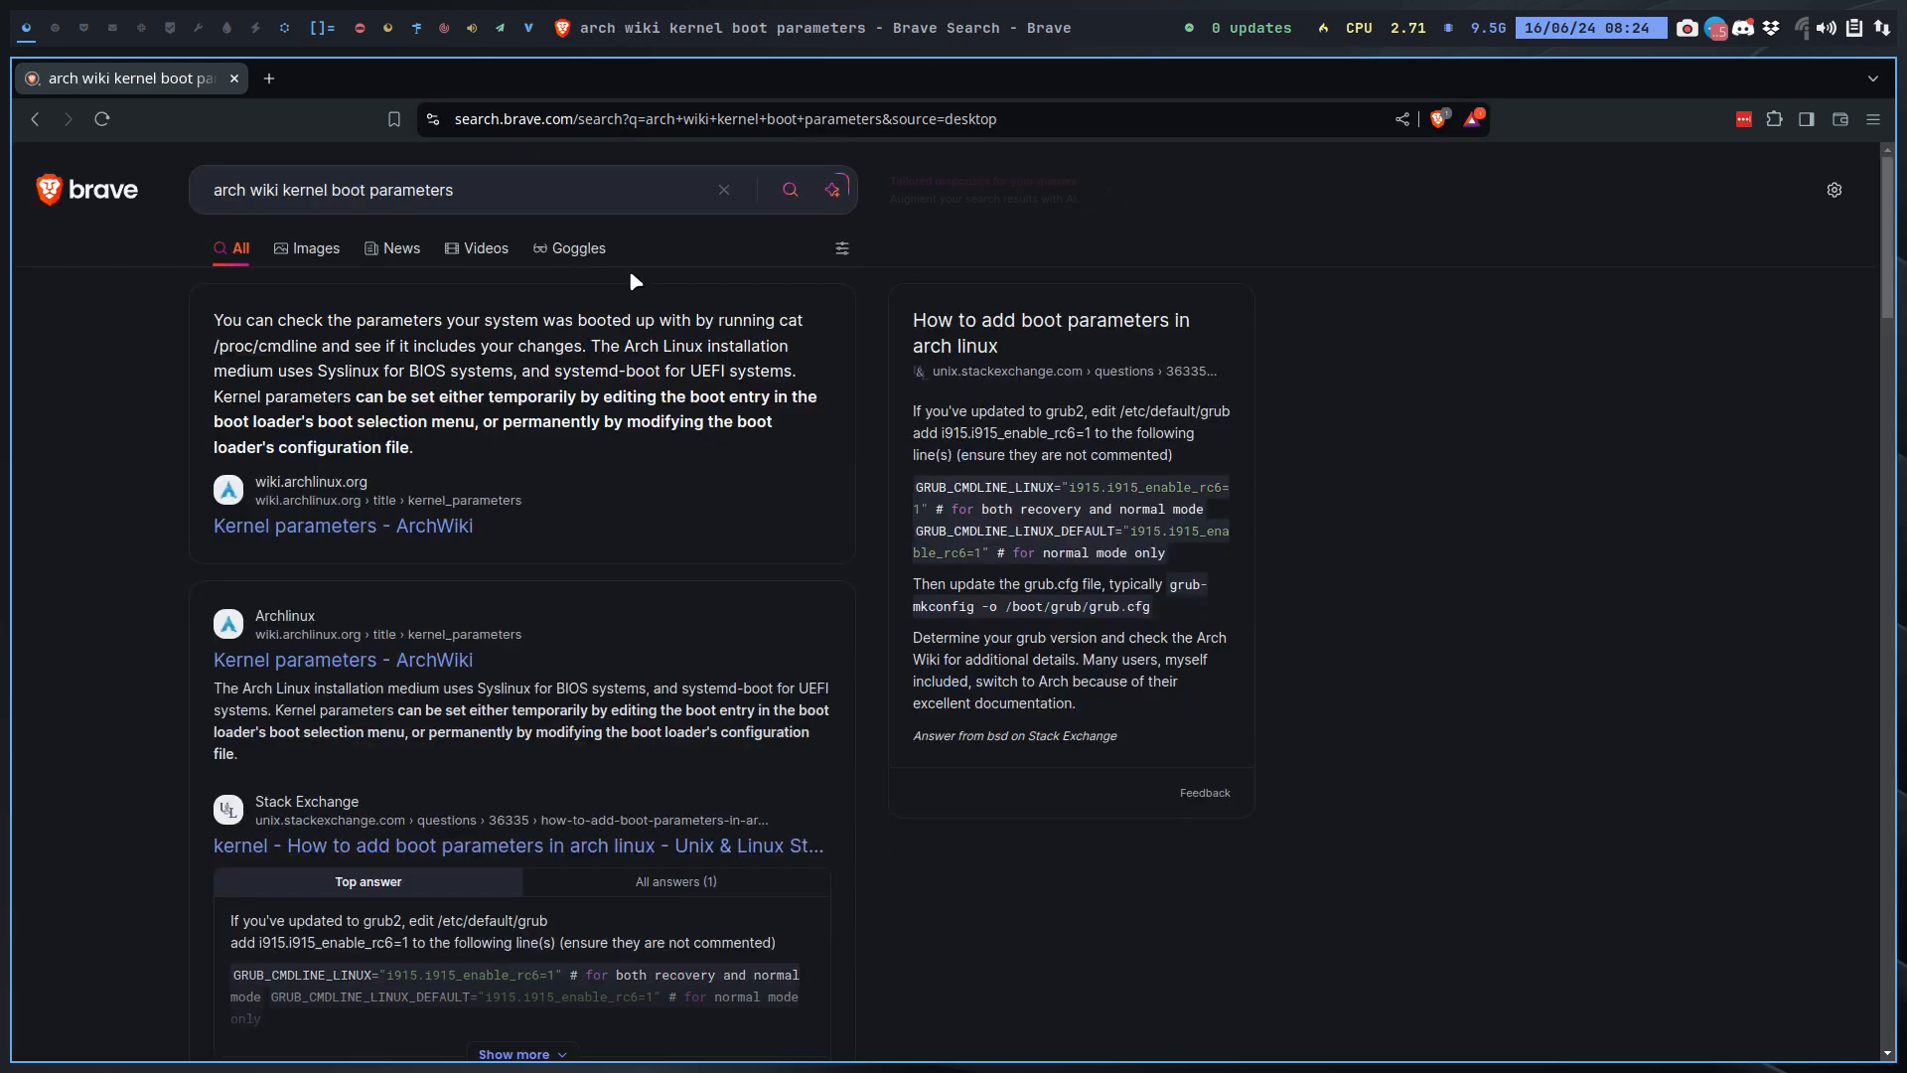
{"action": "left_click", "coordinate": [429, 537]}
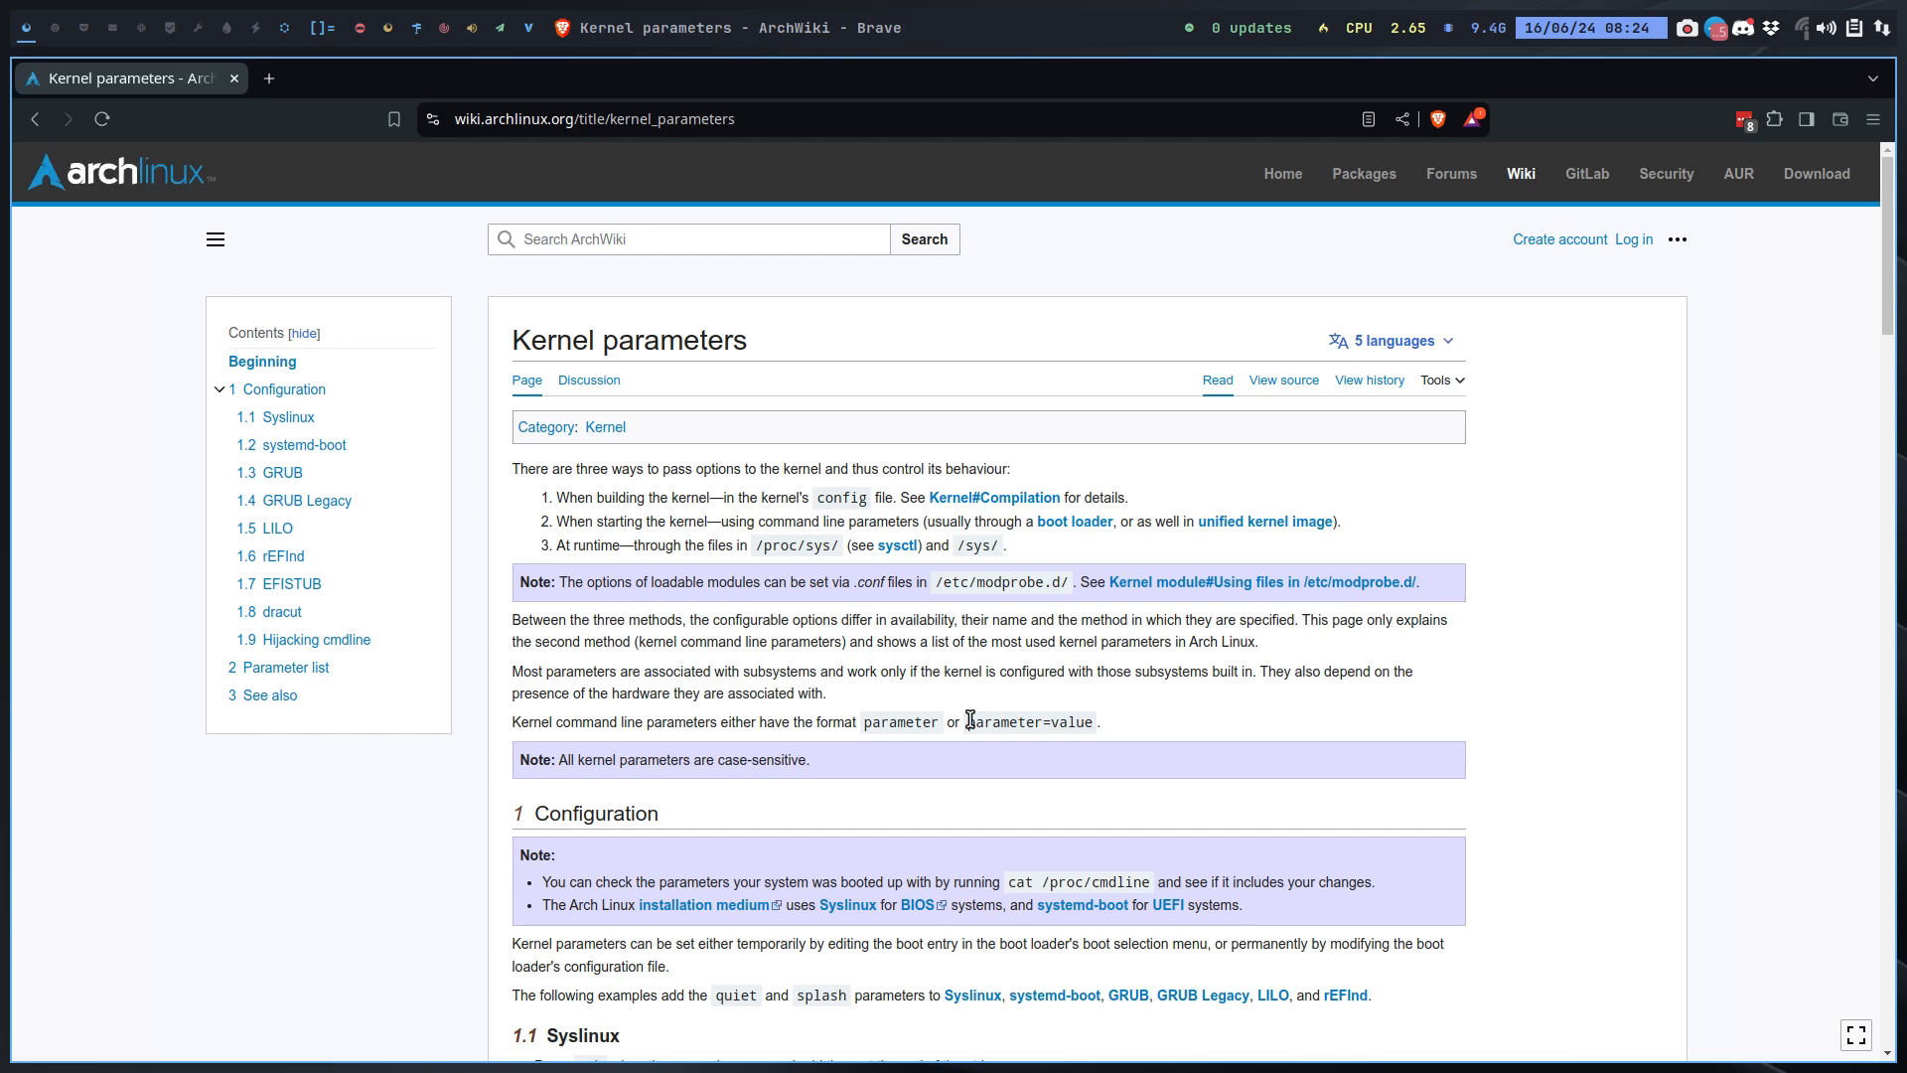
Step: Read through the Kernel parameters article, covering the boot loader sections, the parameter list and the See also links
{"action": "scroll", "coordinate": [956, 627], "scroll_direction": "down", "scroll_amount": 10}
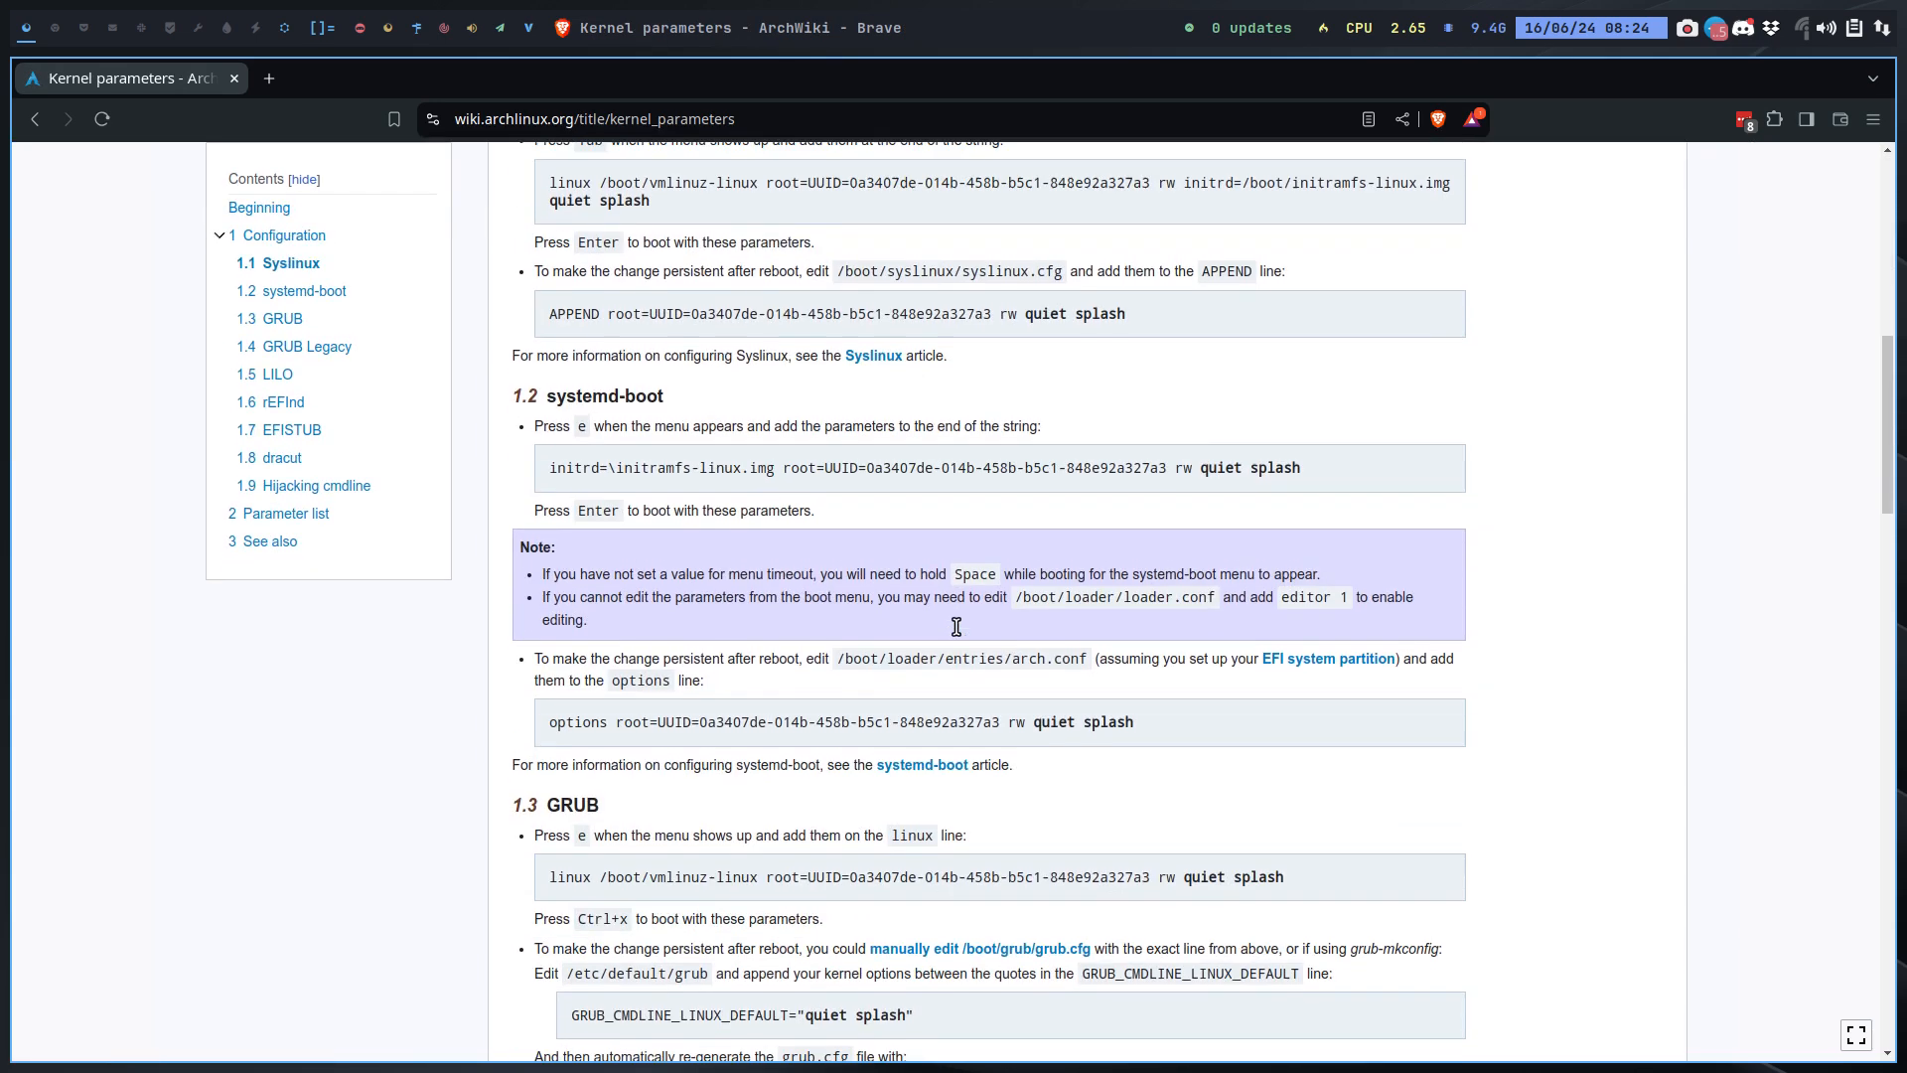
{"action": "scroll", "coordinate": [956, 626], "scroll_direction": "up", "scroll_amount": 2}
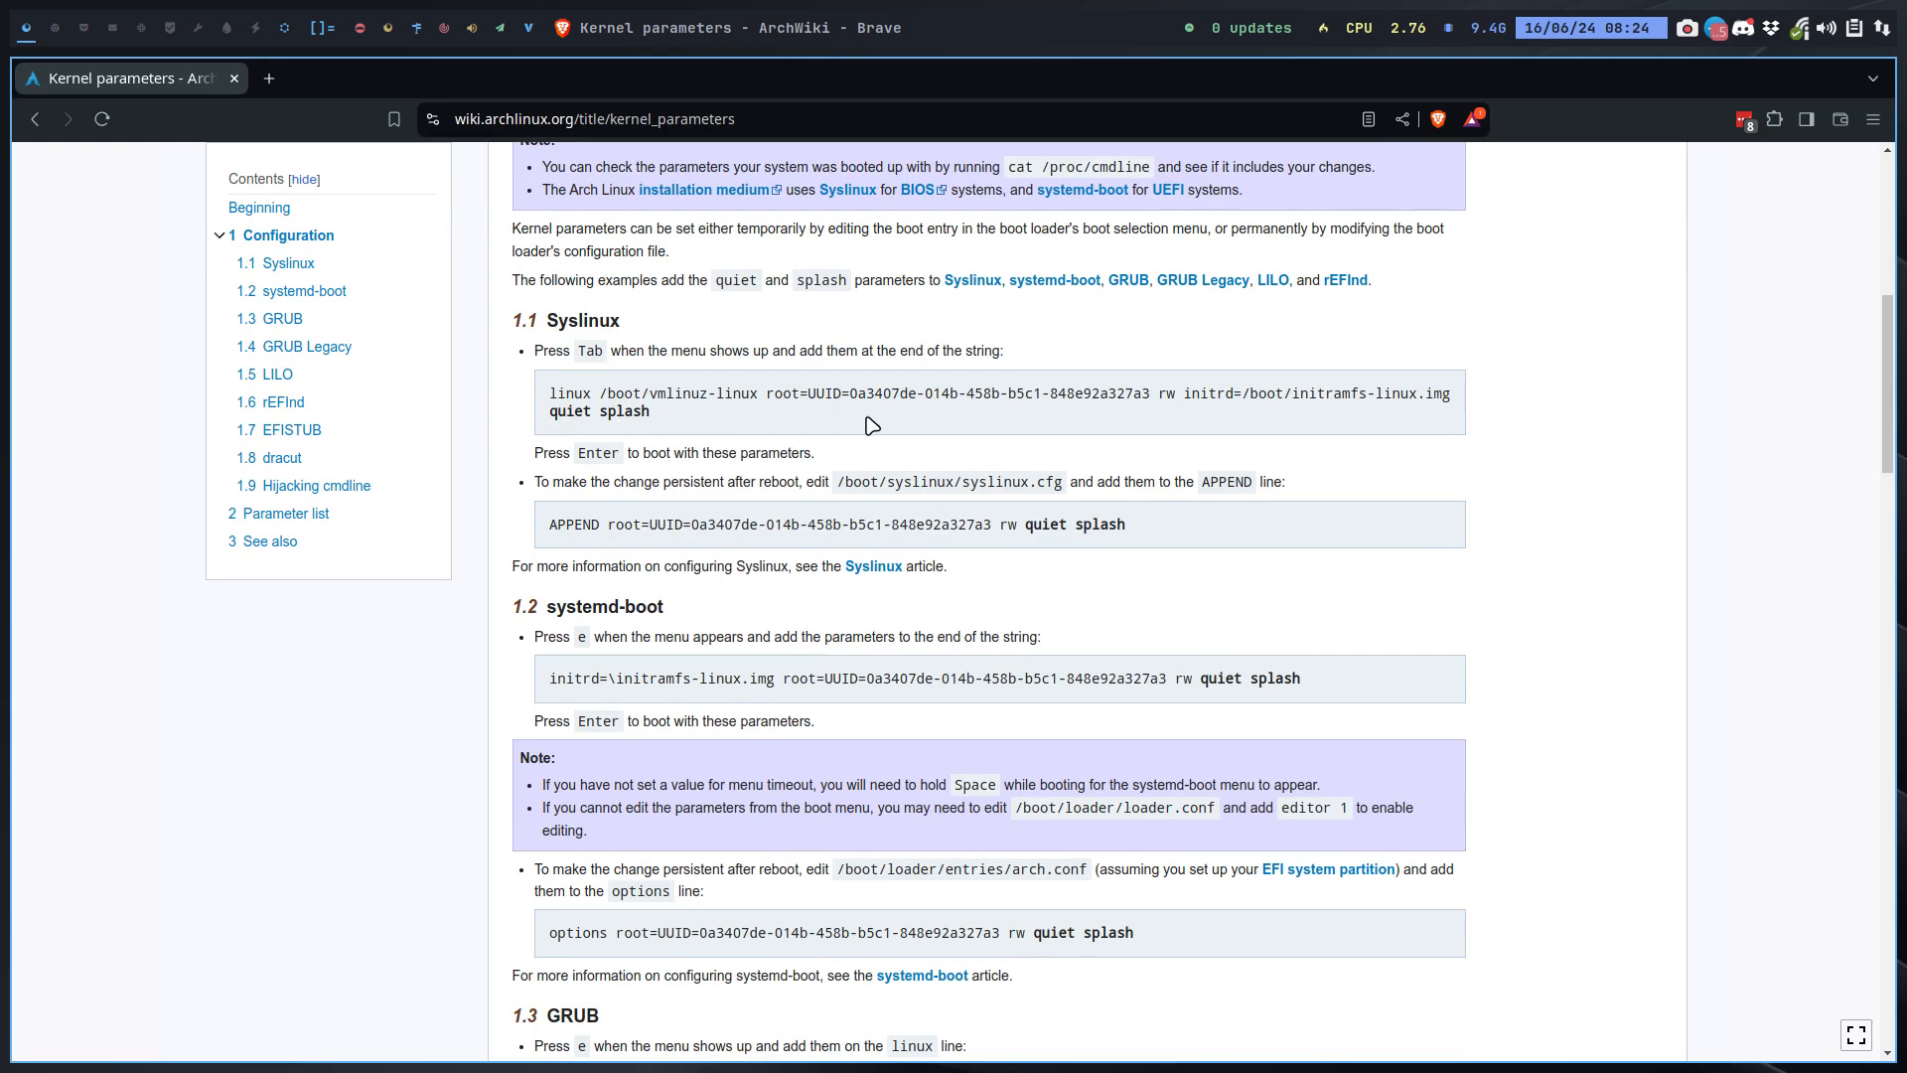
{"action": "scroll", "coordinate": [1205, 713], "scroll_direction": "down", "scroll_amount": 1}
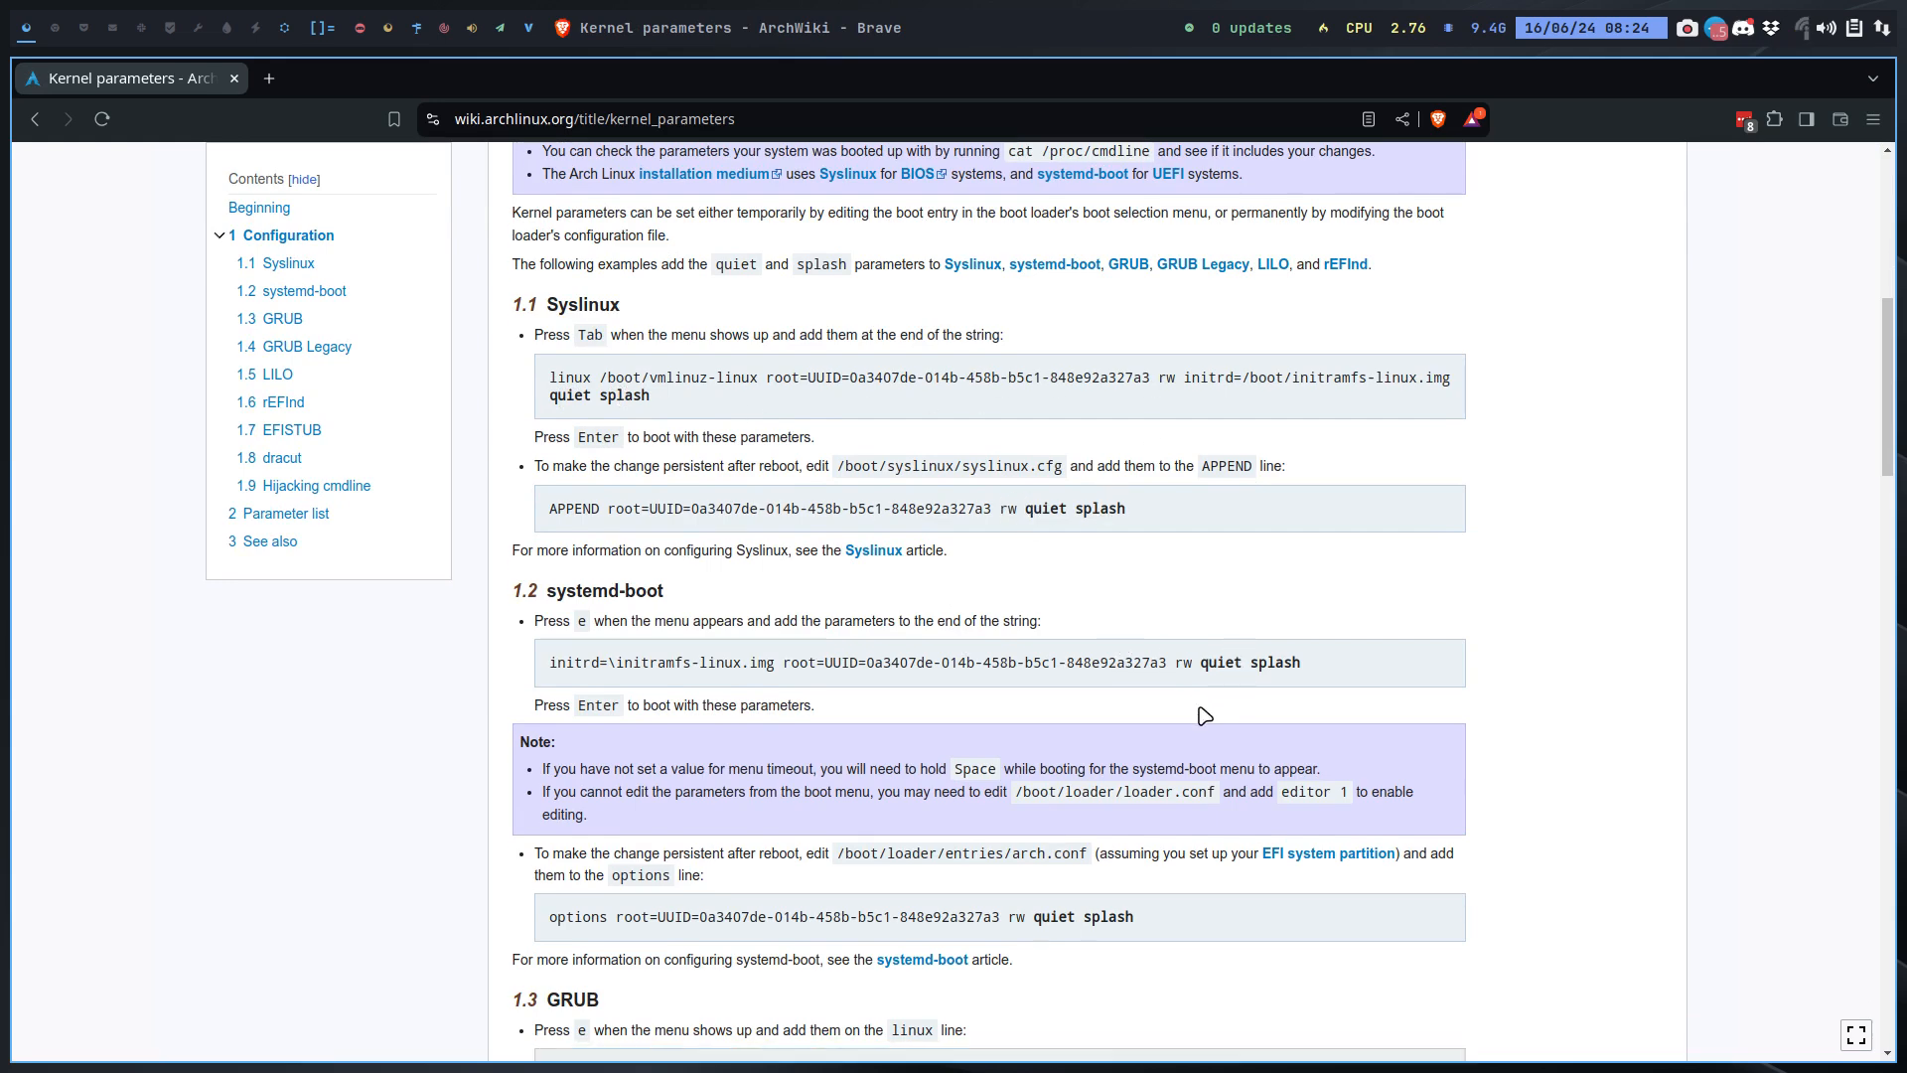
{"action": "scroll", "coordinate": [1058, 714], "scroll_direction": "down", "scroll_amount": 7}
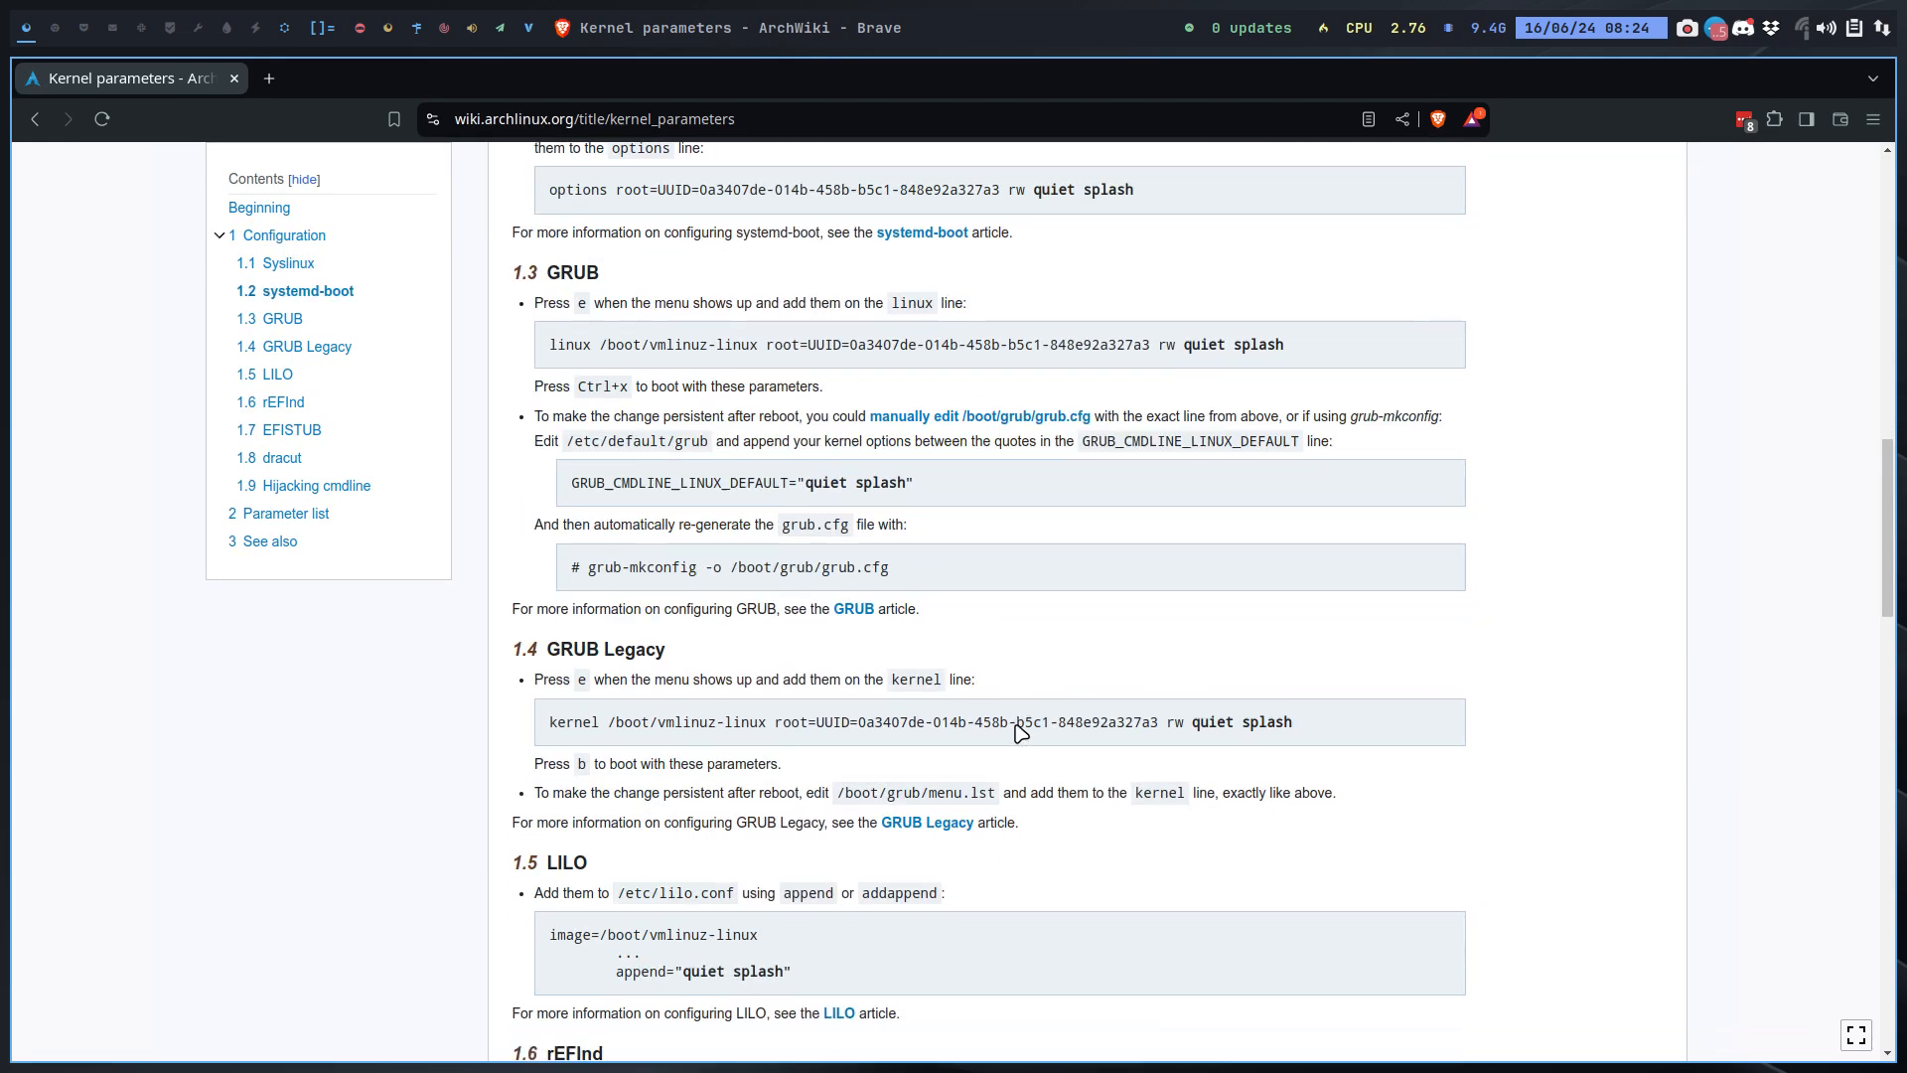
{"action": "scroll", "coordinate": [1020, 732], "scroll_direction": "down", "scroll_amount": 3}
{"action": "scroll", "coordinate": [1021, 732], "scroll_direction": "down", "scroll_amount": 3}
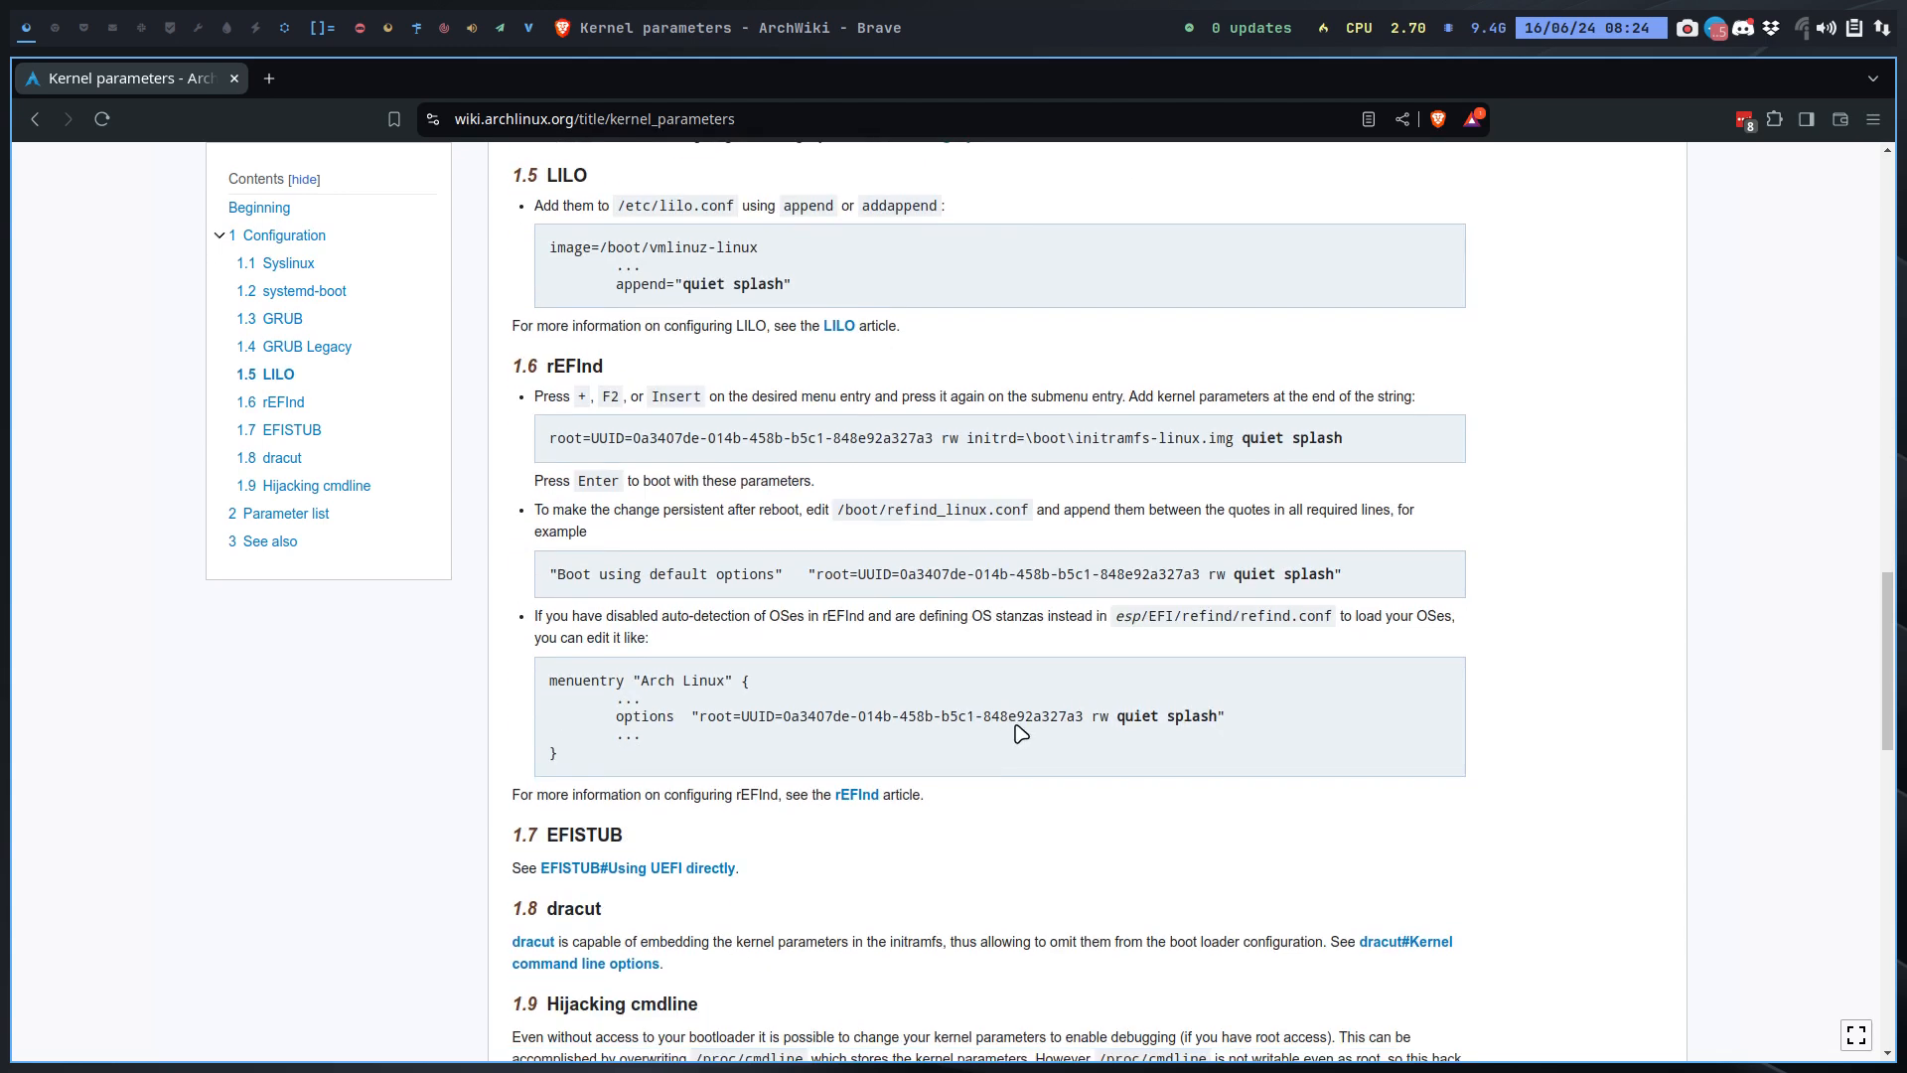
{"action": "scroll", "coordinate": [1020, 732], "scroll_direction": "down", "scroll_amount": 3}
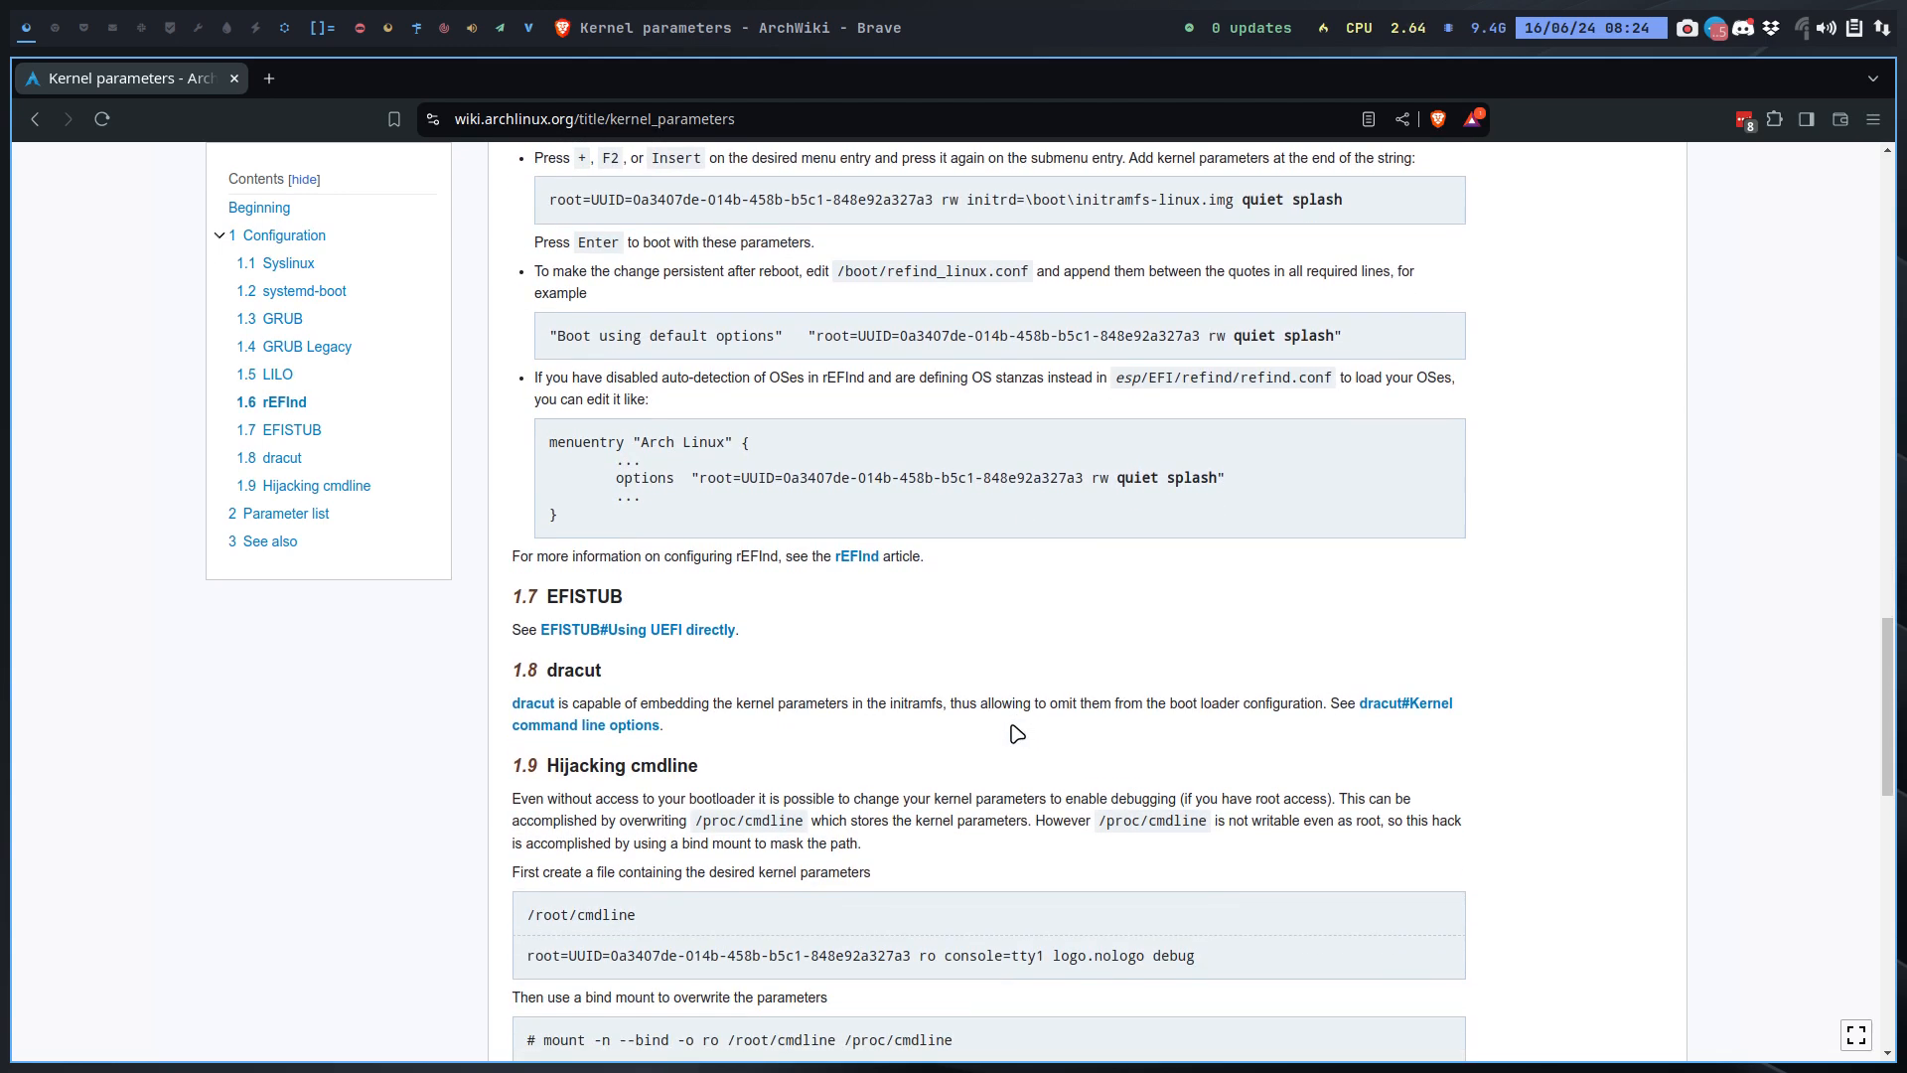
{"action": "scroll", "coordinate": [1015, 732], "scroll_direction": "down", "scroll_amount": 1}
{"action": "scroll", "coordinate": [1015, 732], "scroll_direction": "down", "scroll_amount": 1}
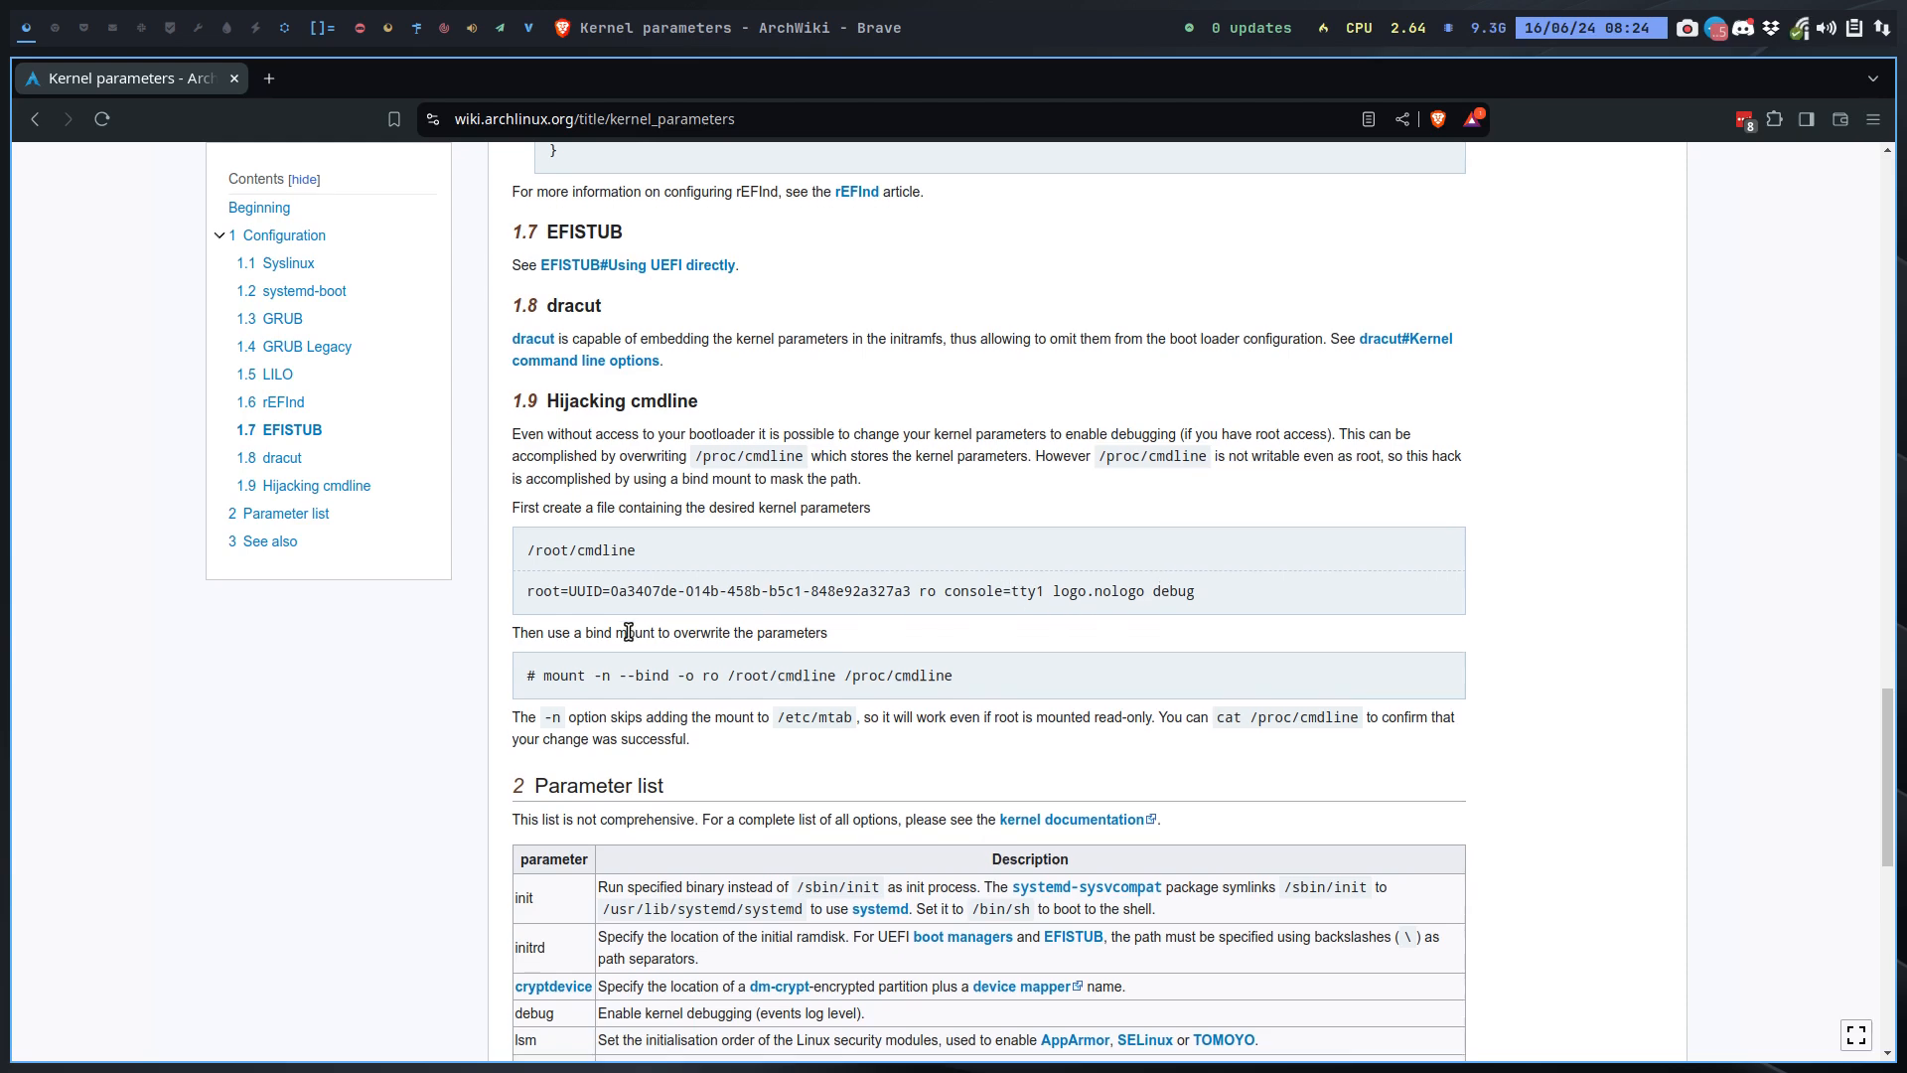
{"action": "scroll", "coordinate": [628, 632], "scroll_direction": "down", "scroll_amount": 4}
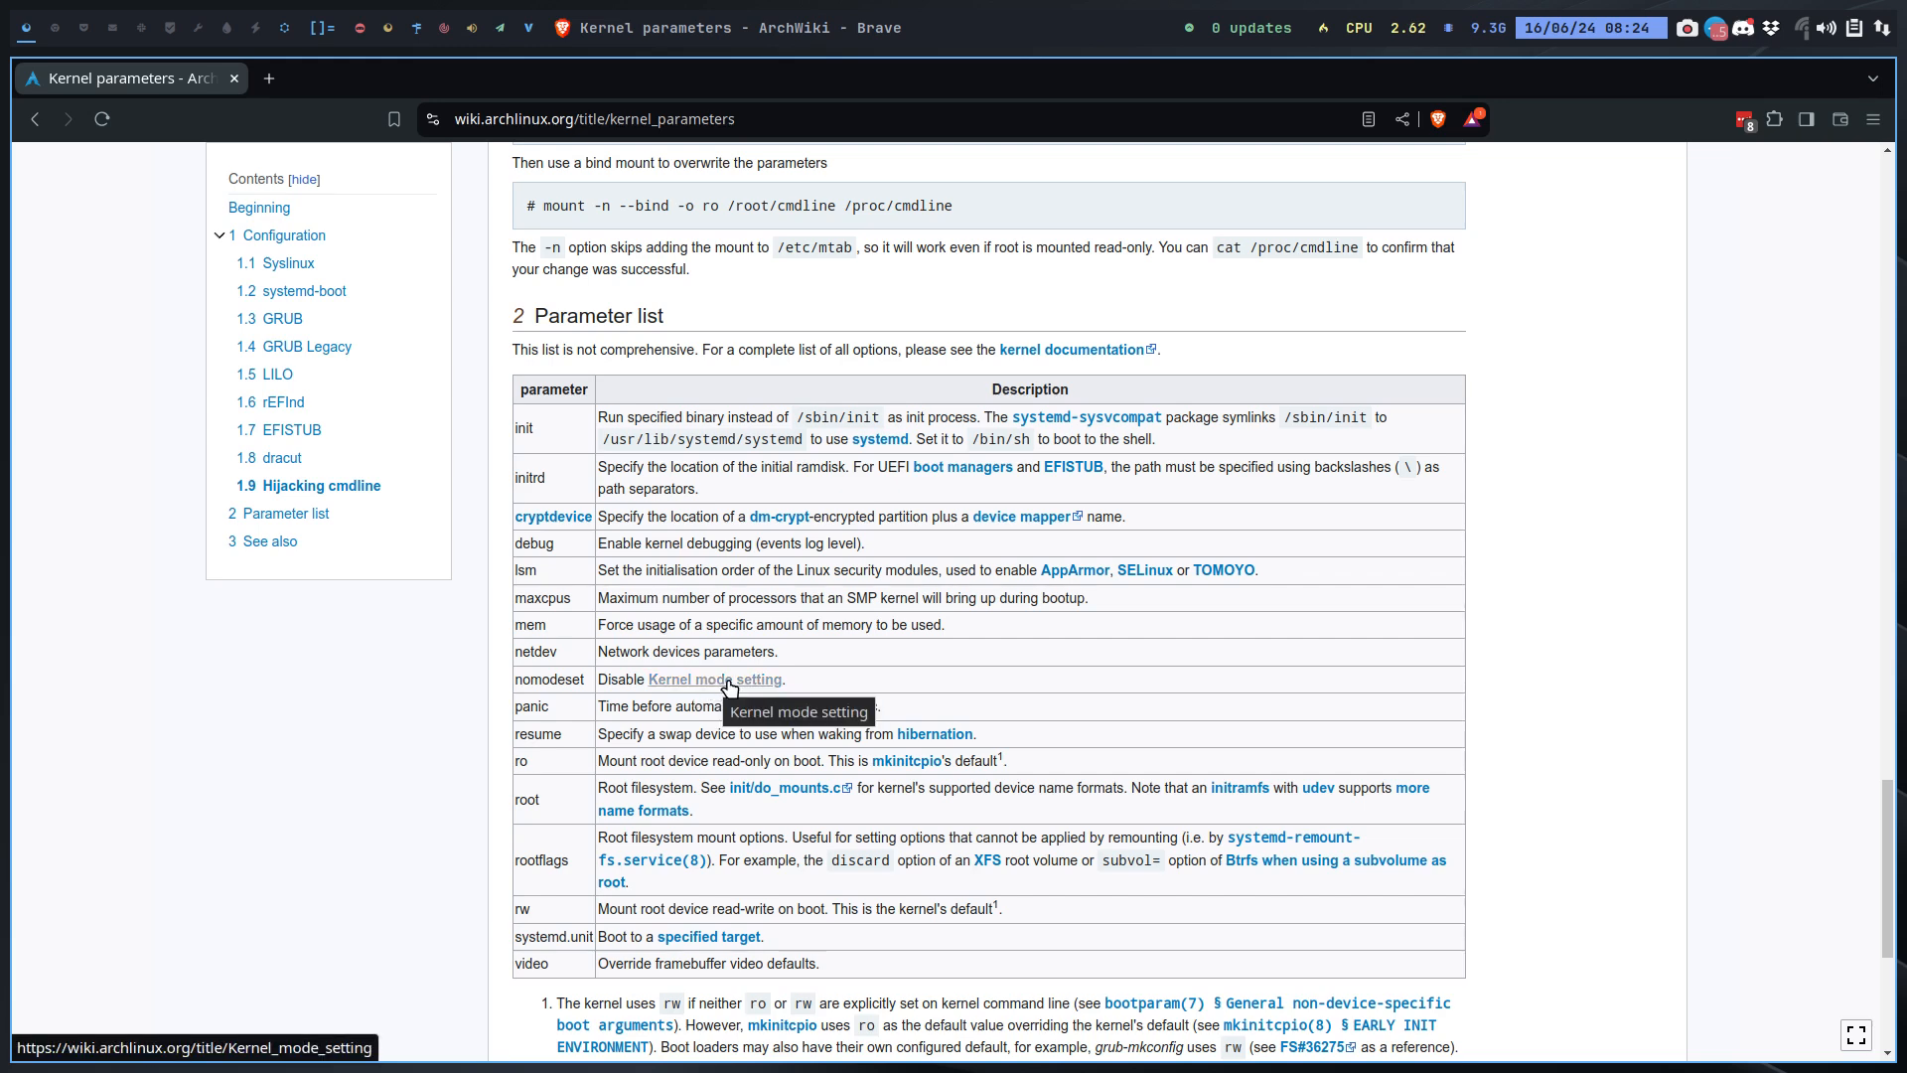
{"action": "scroll", "coordinate": [730, 686], "scroll_direction": "down", "scroll_amount": 5}
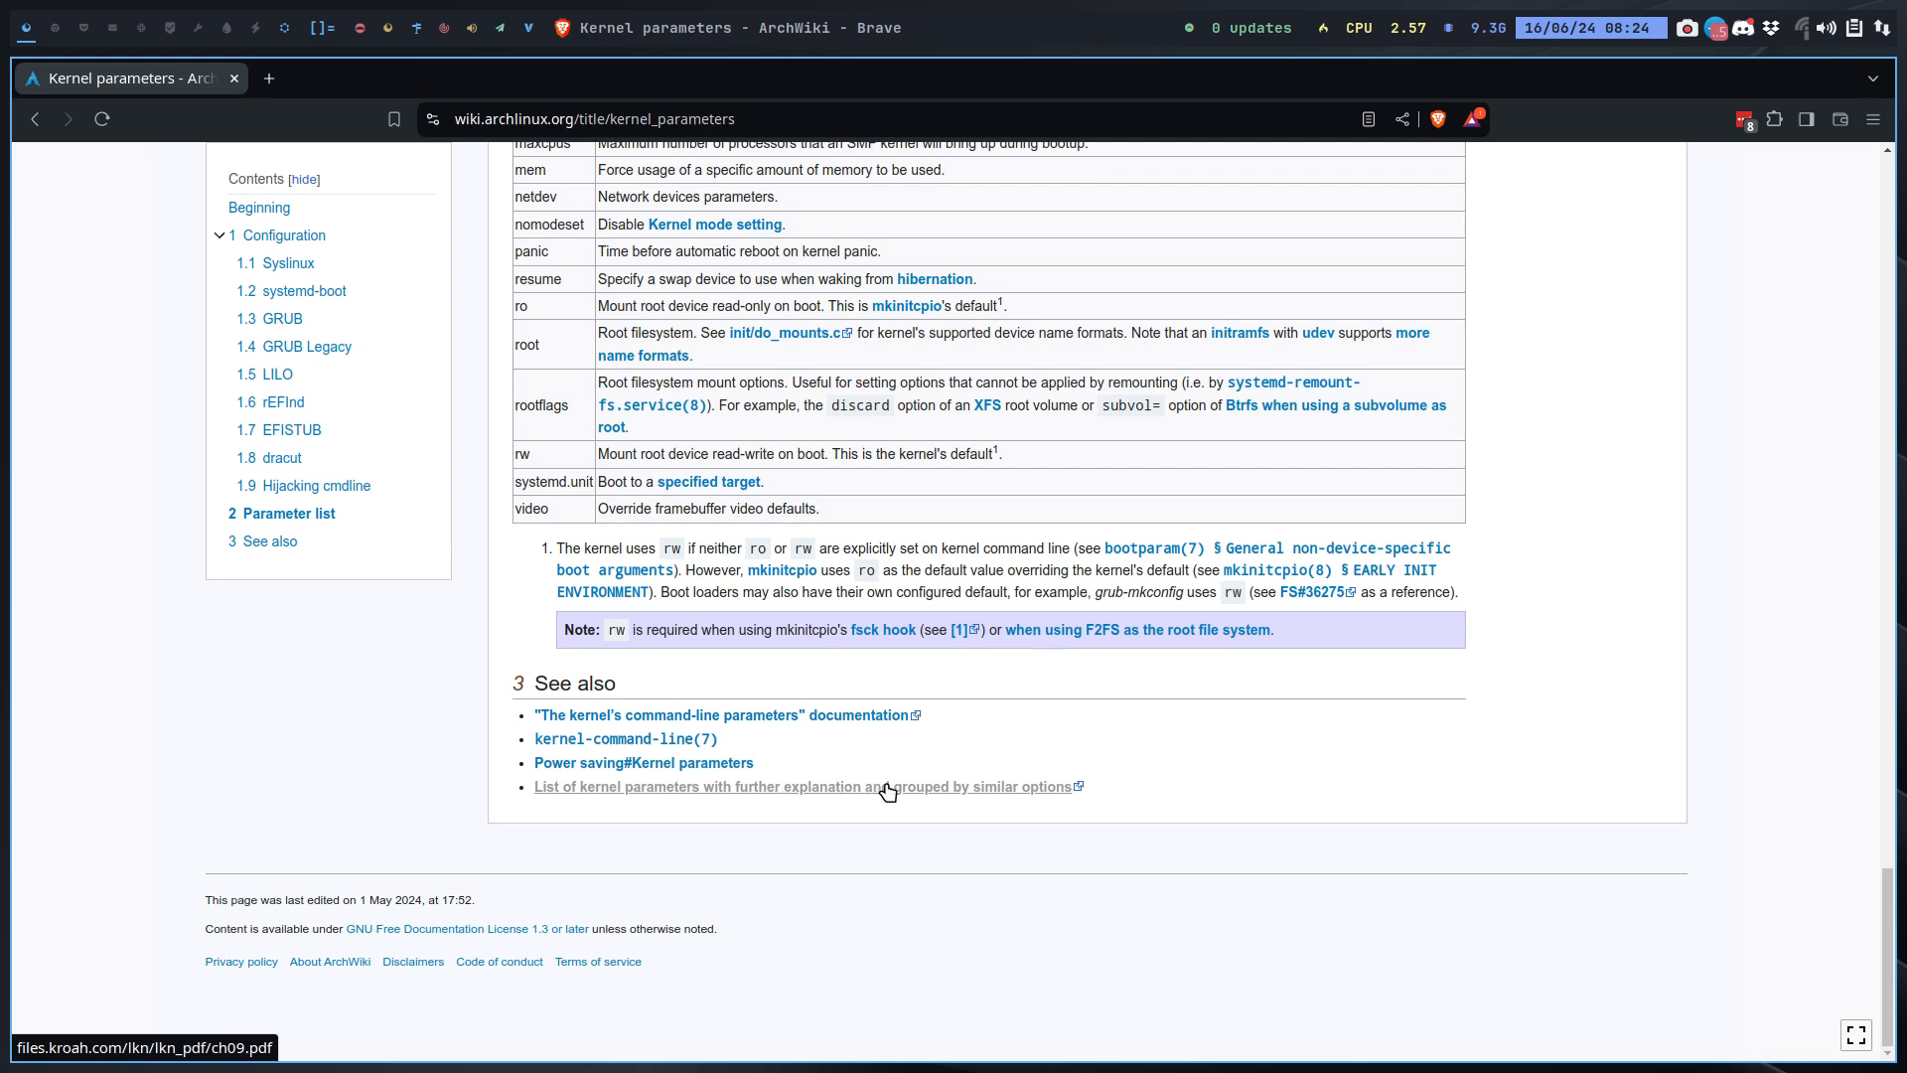
Step: Open the linked list of kernel parameters grouped by similar options and browse to its Interrupt Options section
{"action": "left_click", "coordinate": [960, 790]}
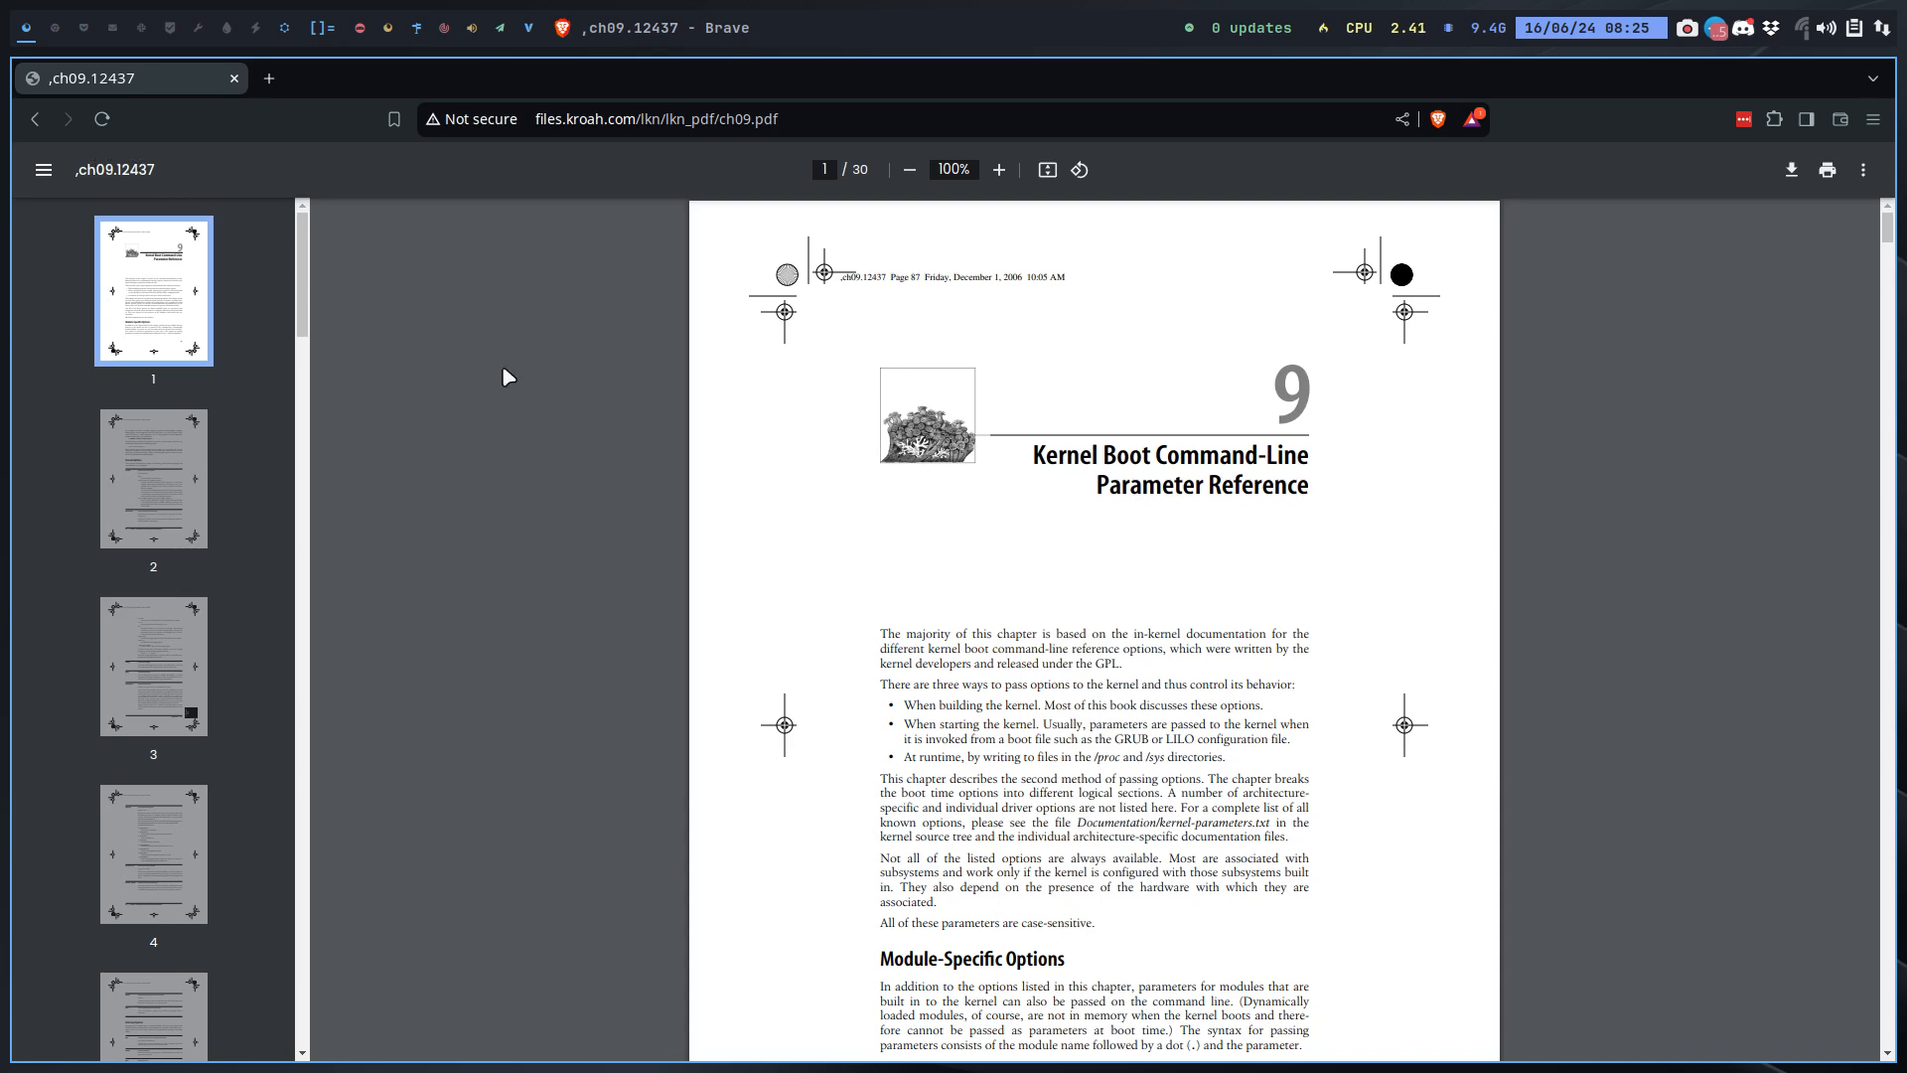
{"action": "scroll", "coordinate": [1000, 643], "scroll_direction": "down", "scroll_amount": 15}
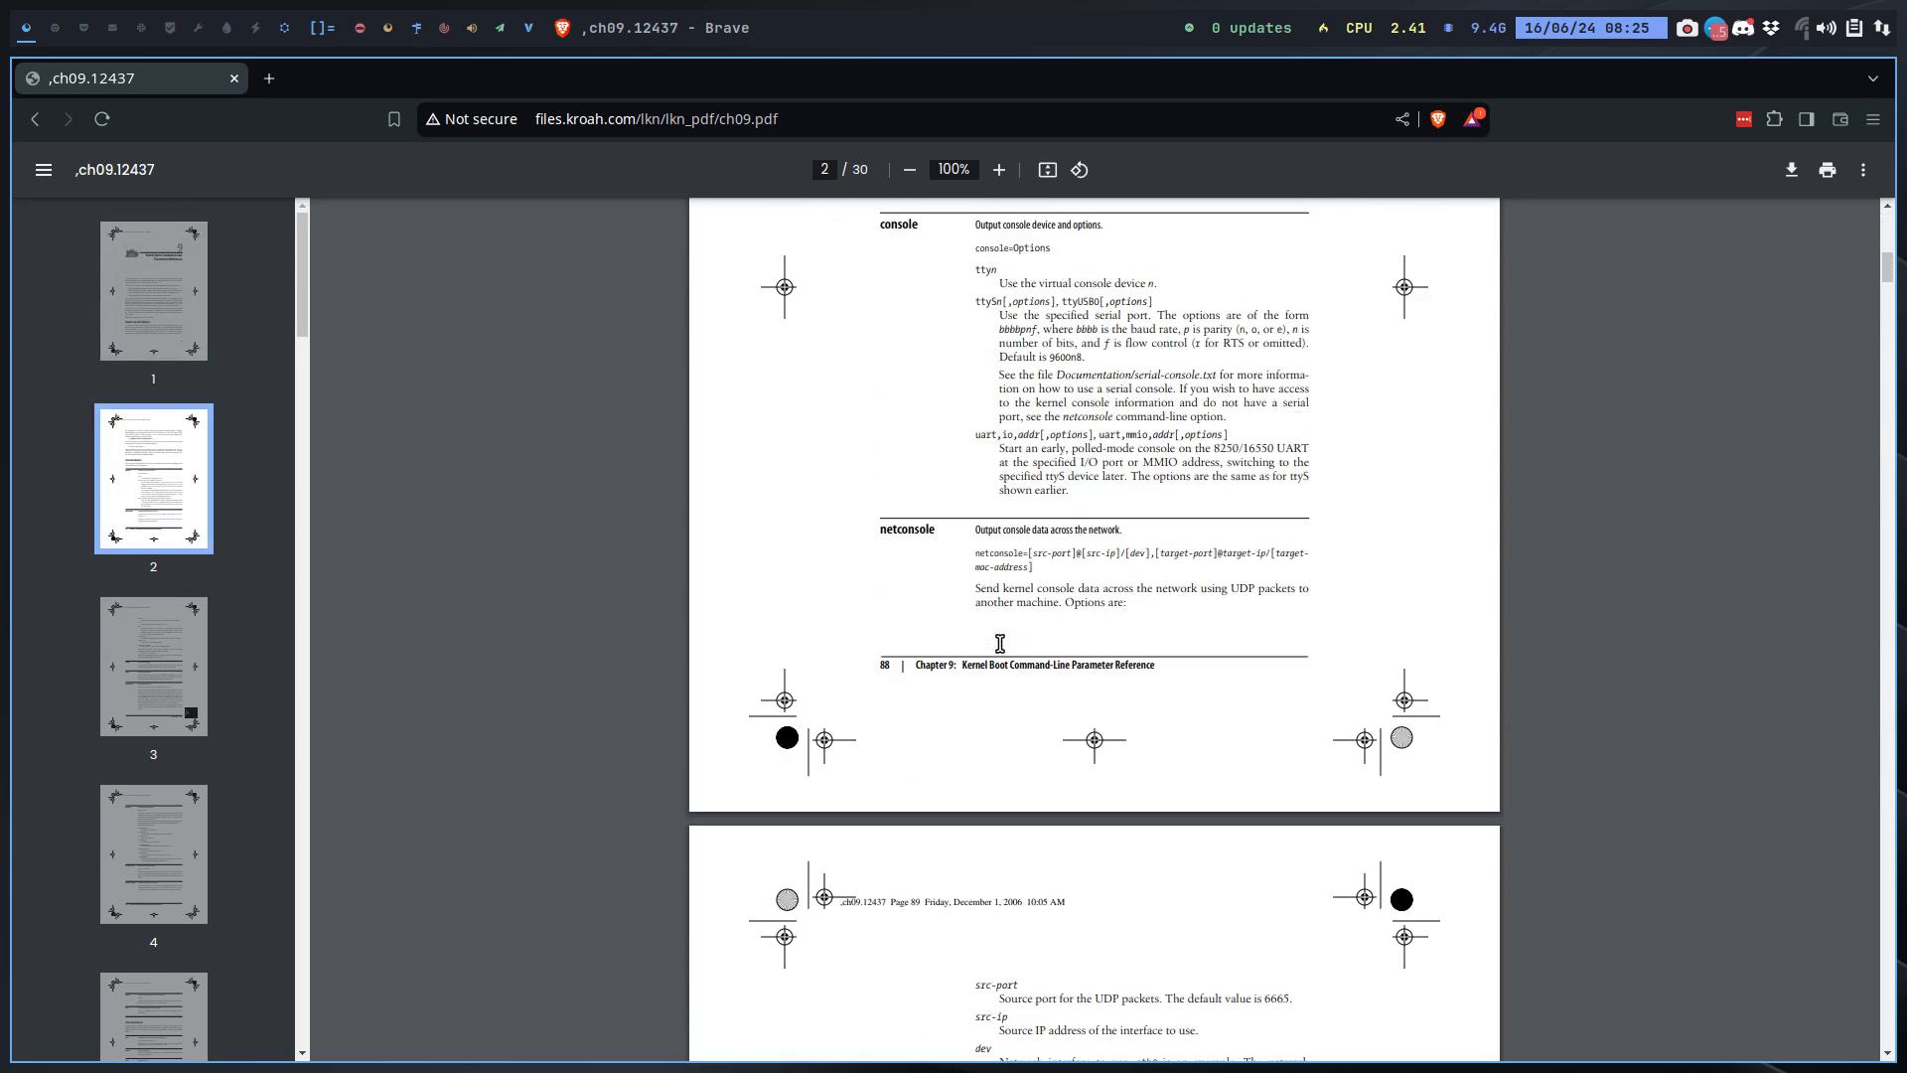
{"action": "scroll", "coordinate": [1000, 643], "scroll_direction": "down", "scroll_amount": 7}
{"action": "scroll", "coordinate": [1000, 644], "scroll_direction": "up", "scroll_amount": 7}
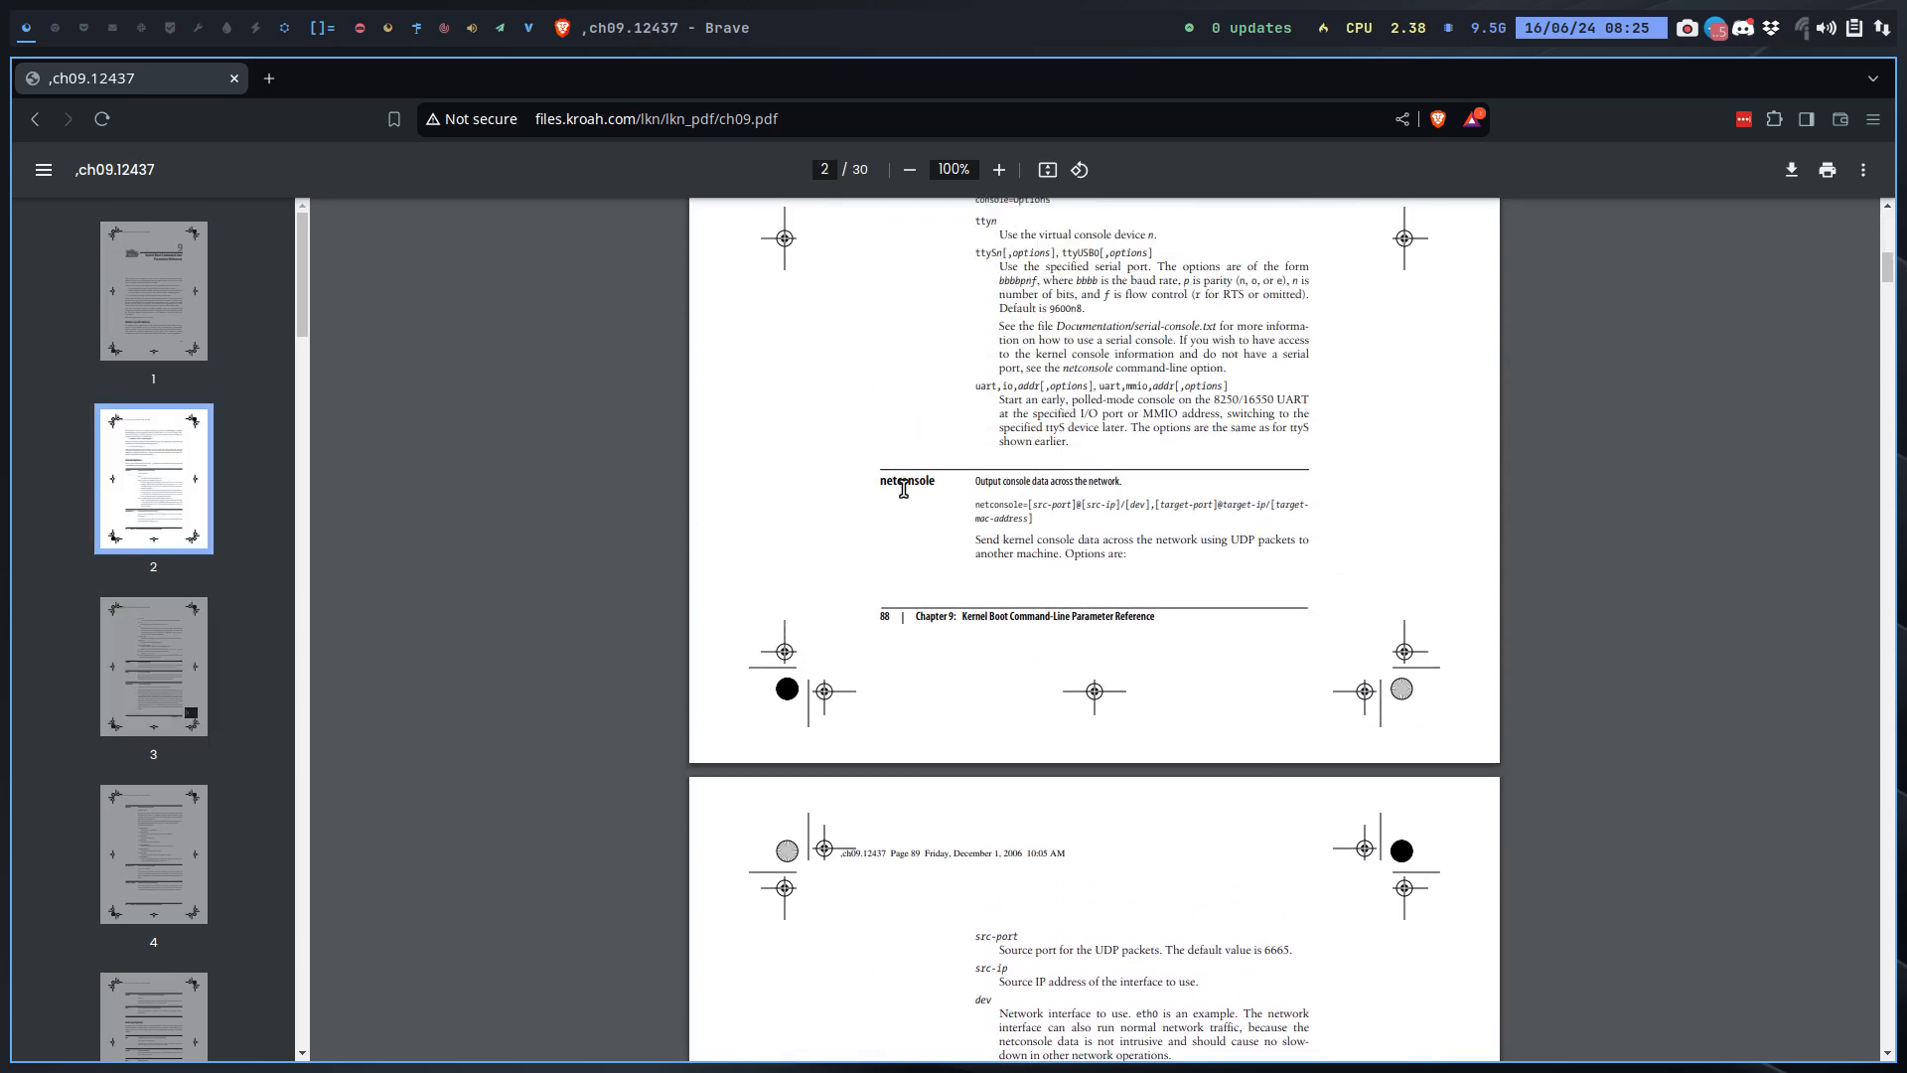
{"action": "scroll", "coordinate": [938, 676], "scroll_direction": "down", "scroll_amount": 7}
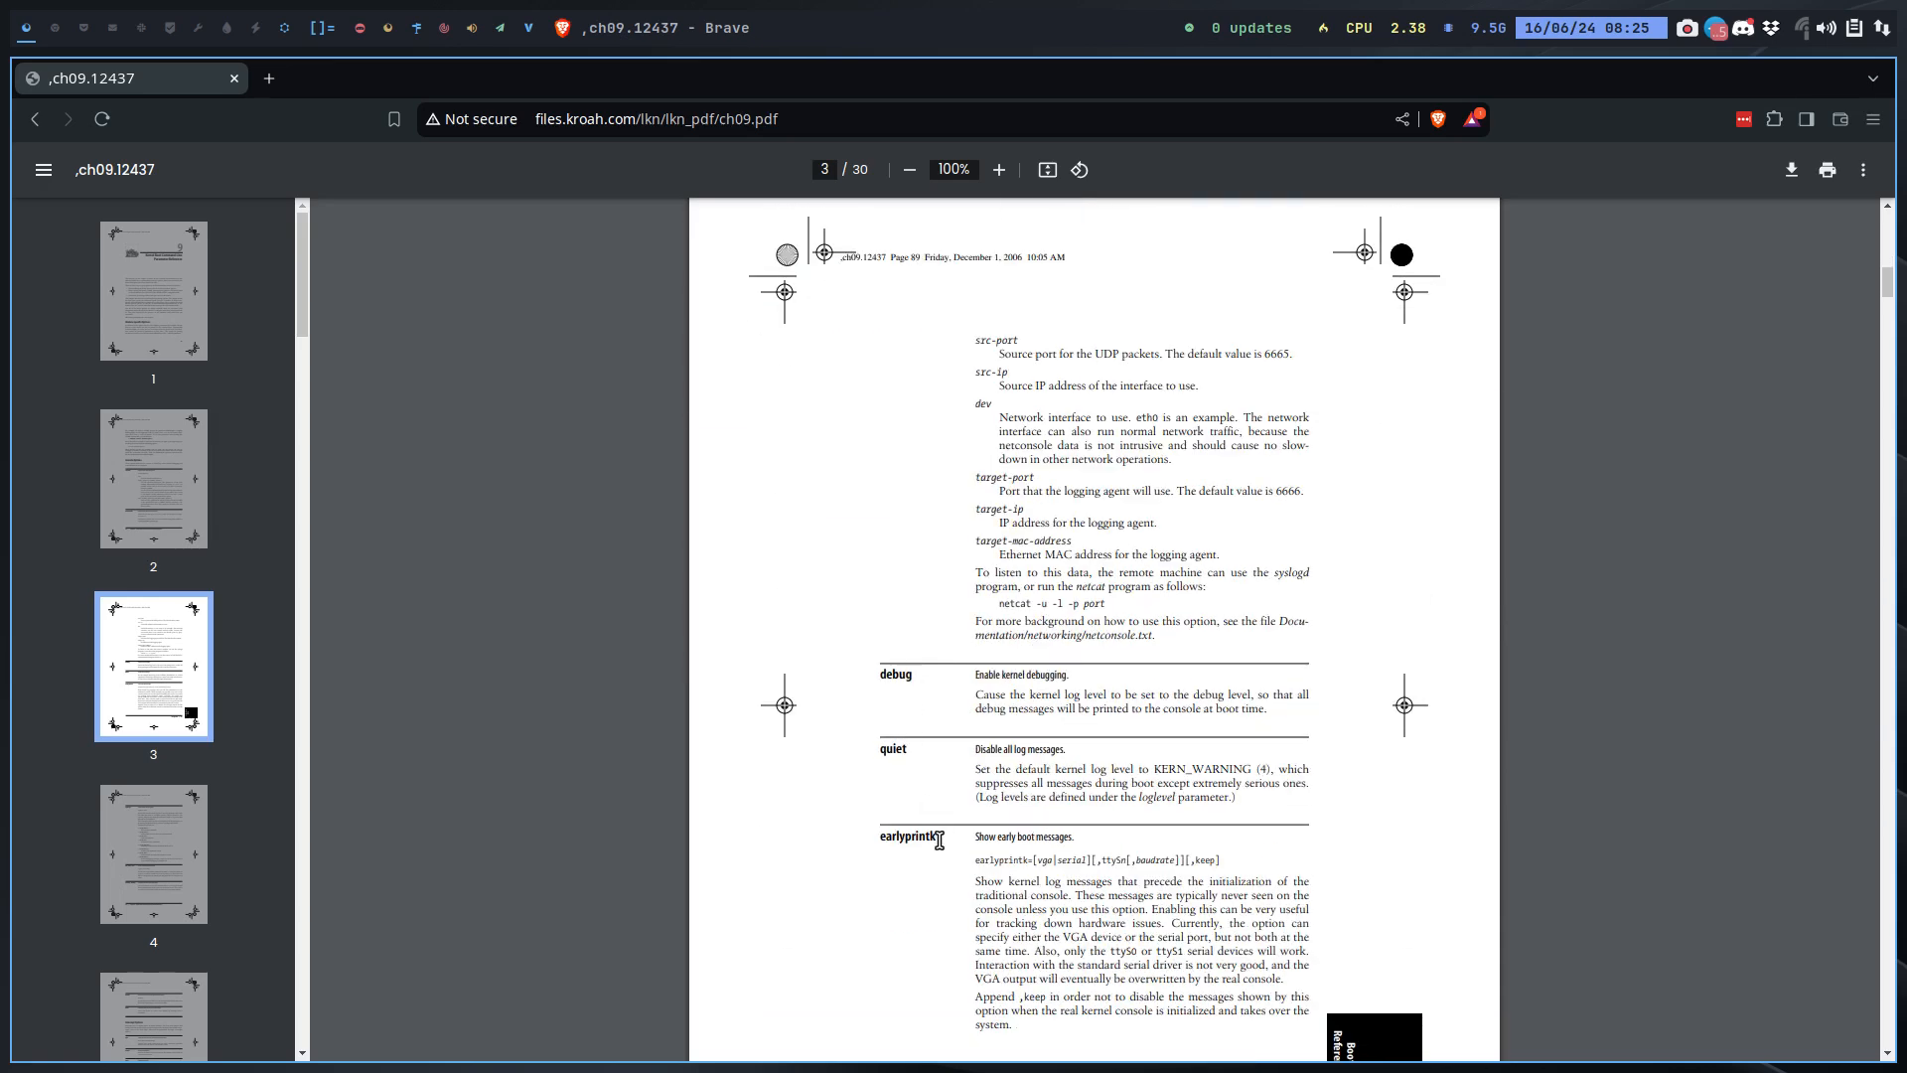
{"action": "scroll", "coordinate": [938, 840], "scroll_direction": "down", "scroll_amount": 9}
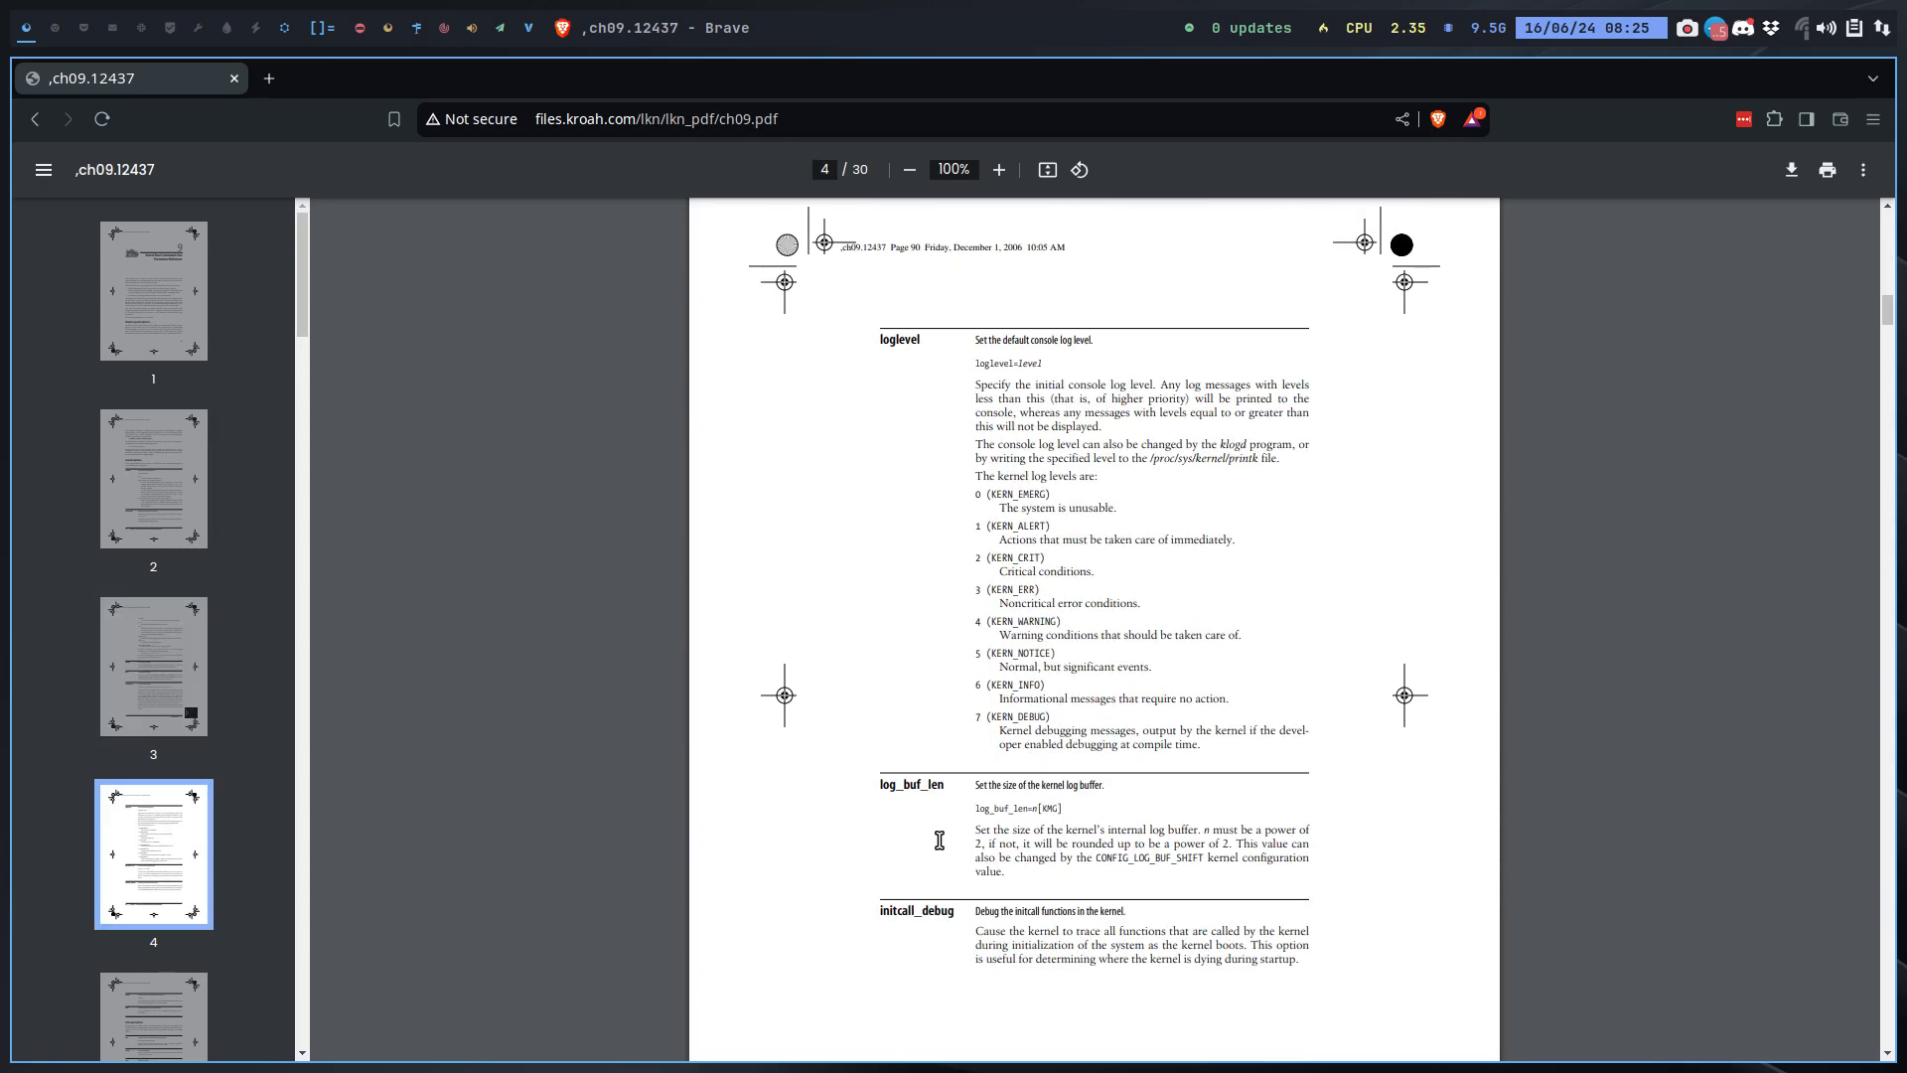
{"action": "scroll", "coordinate": [938, 841], "scroll_direction": "down", "scroll_amount": 10}
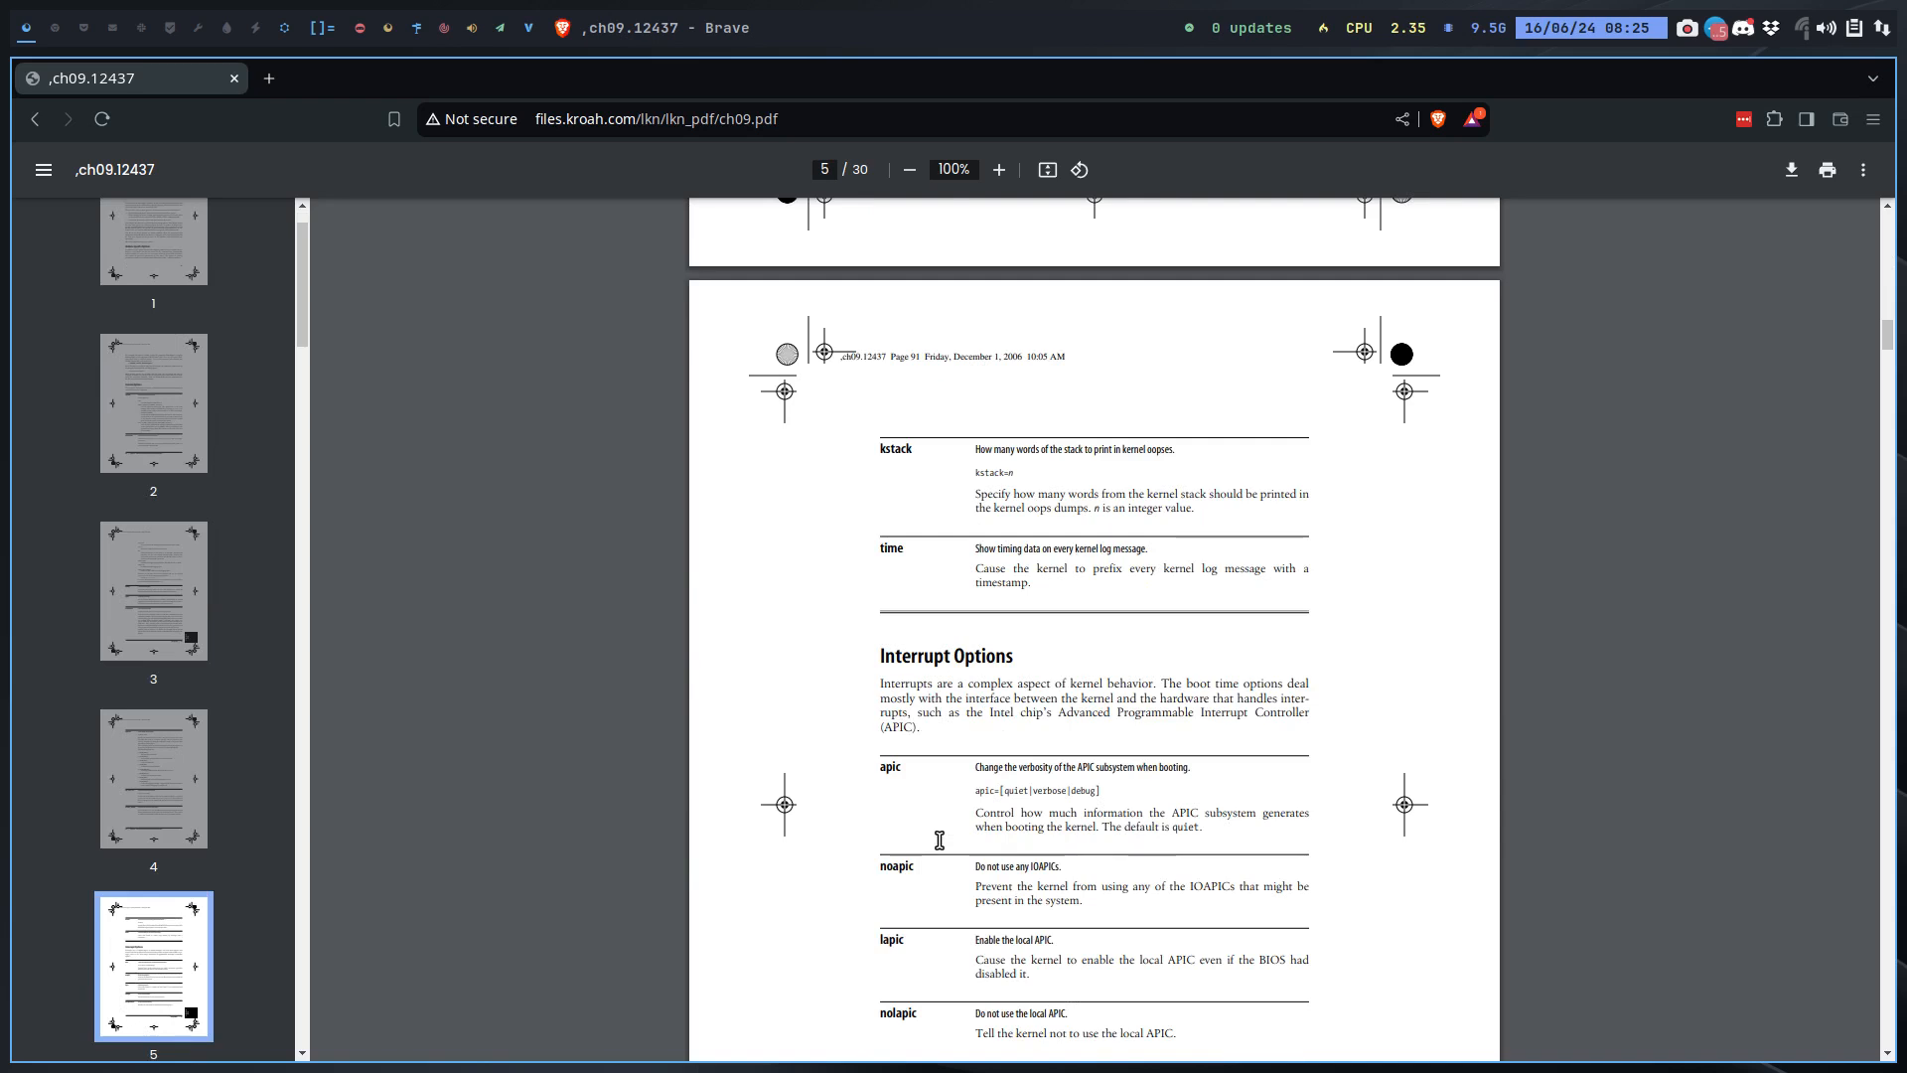
{"action": "scroll", "coordinate": [939, 840], "scroll_direction": "down", "scroll_amount": 2}
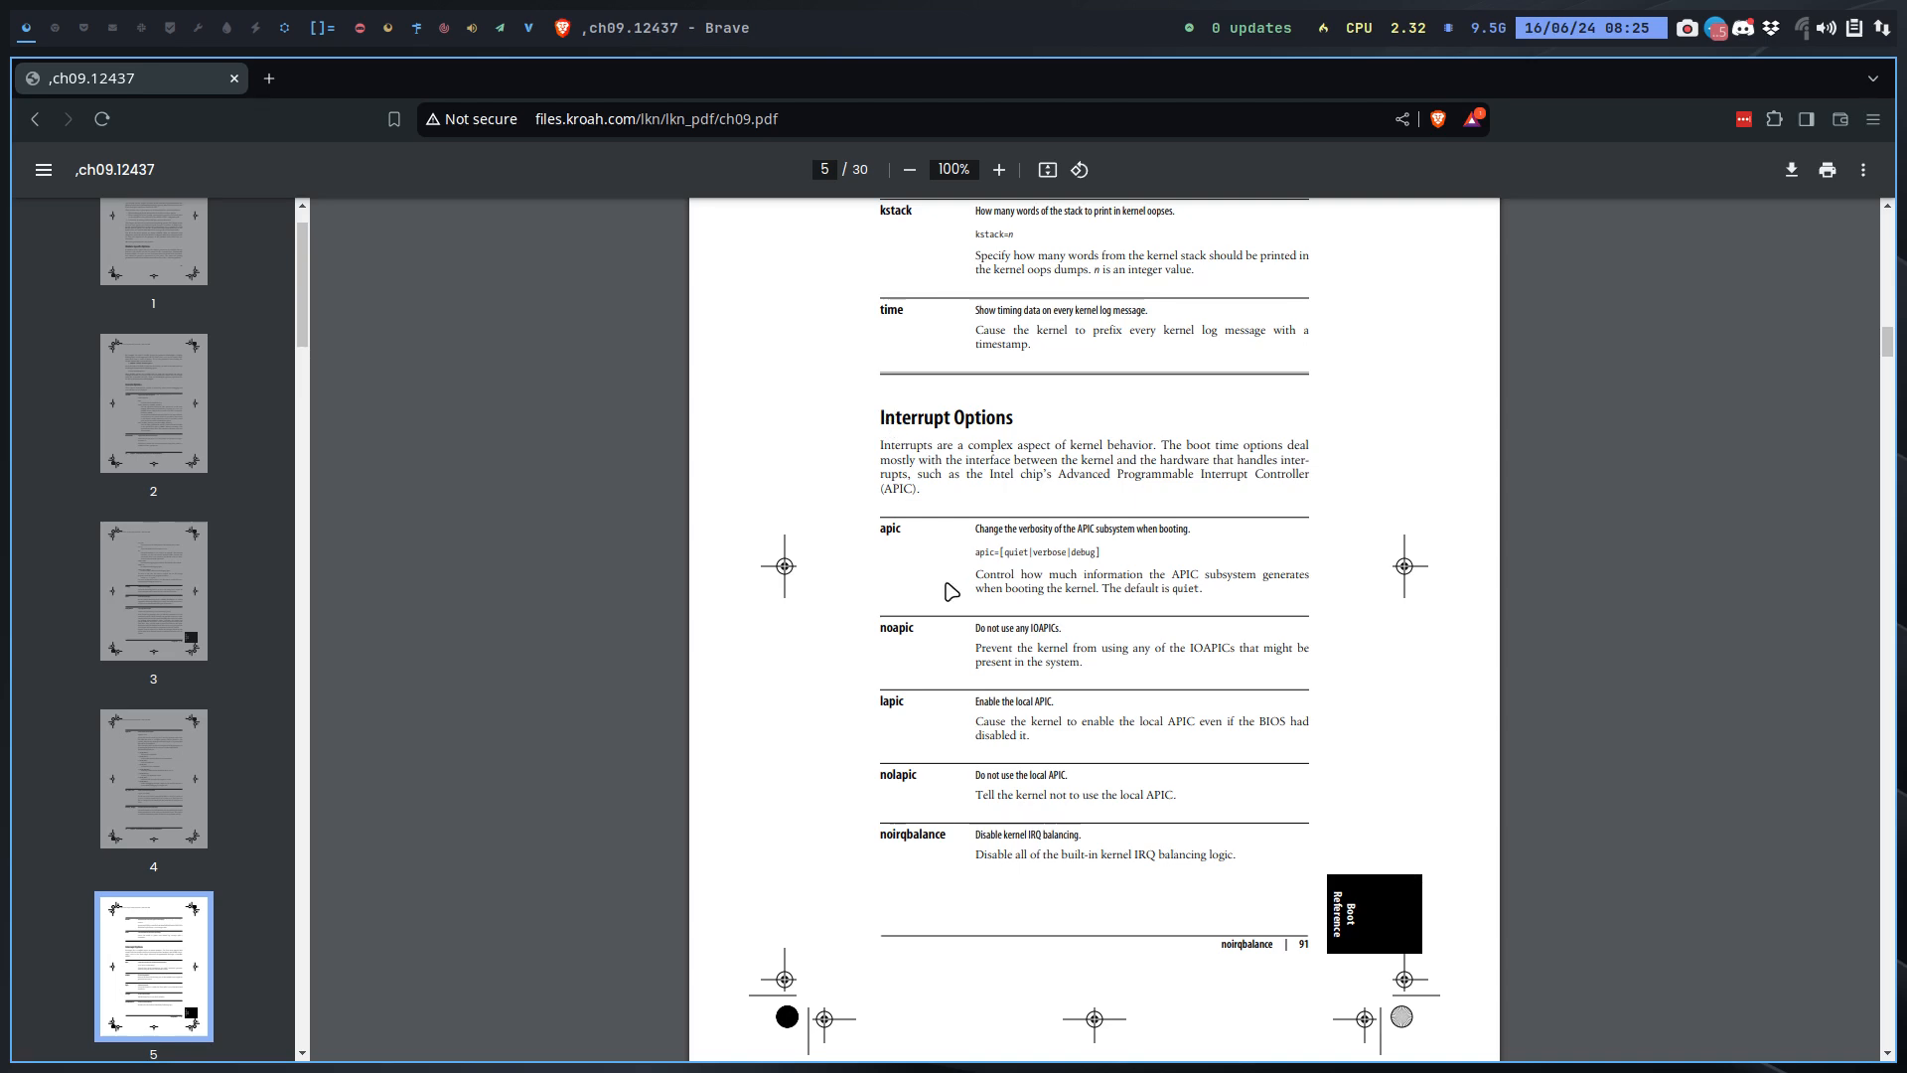
{"action": "scroll", "coordinate": [954, 591], "scroll_direction": "up", "scroll_amount": 5}
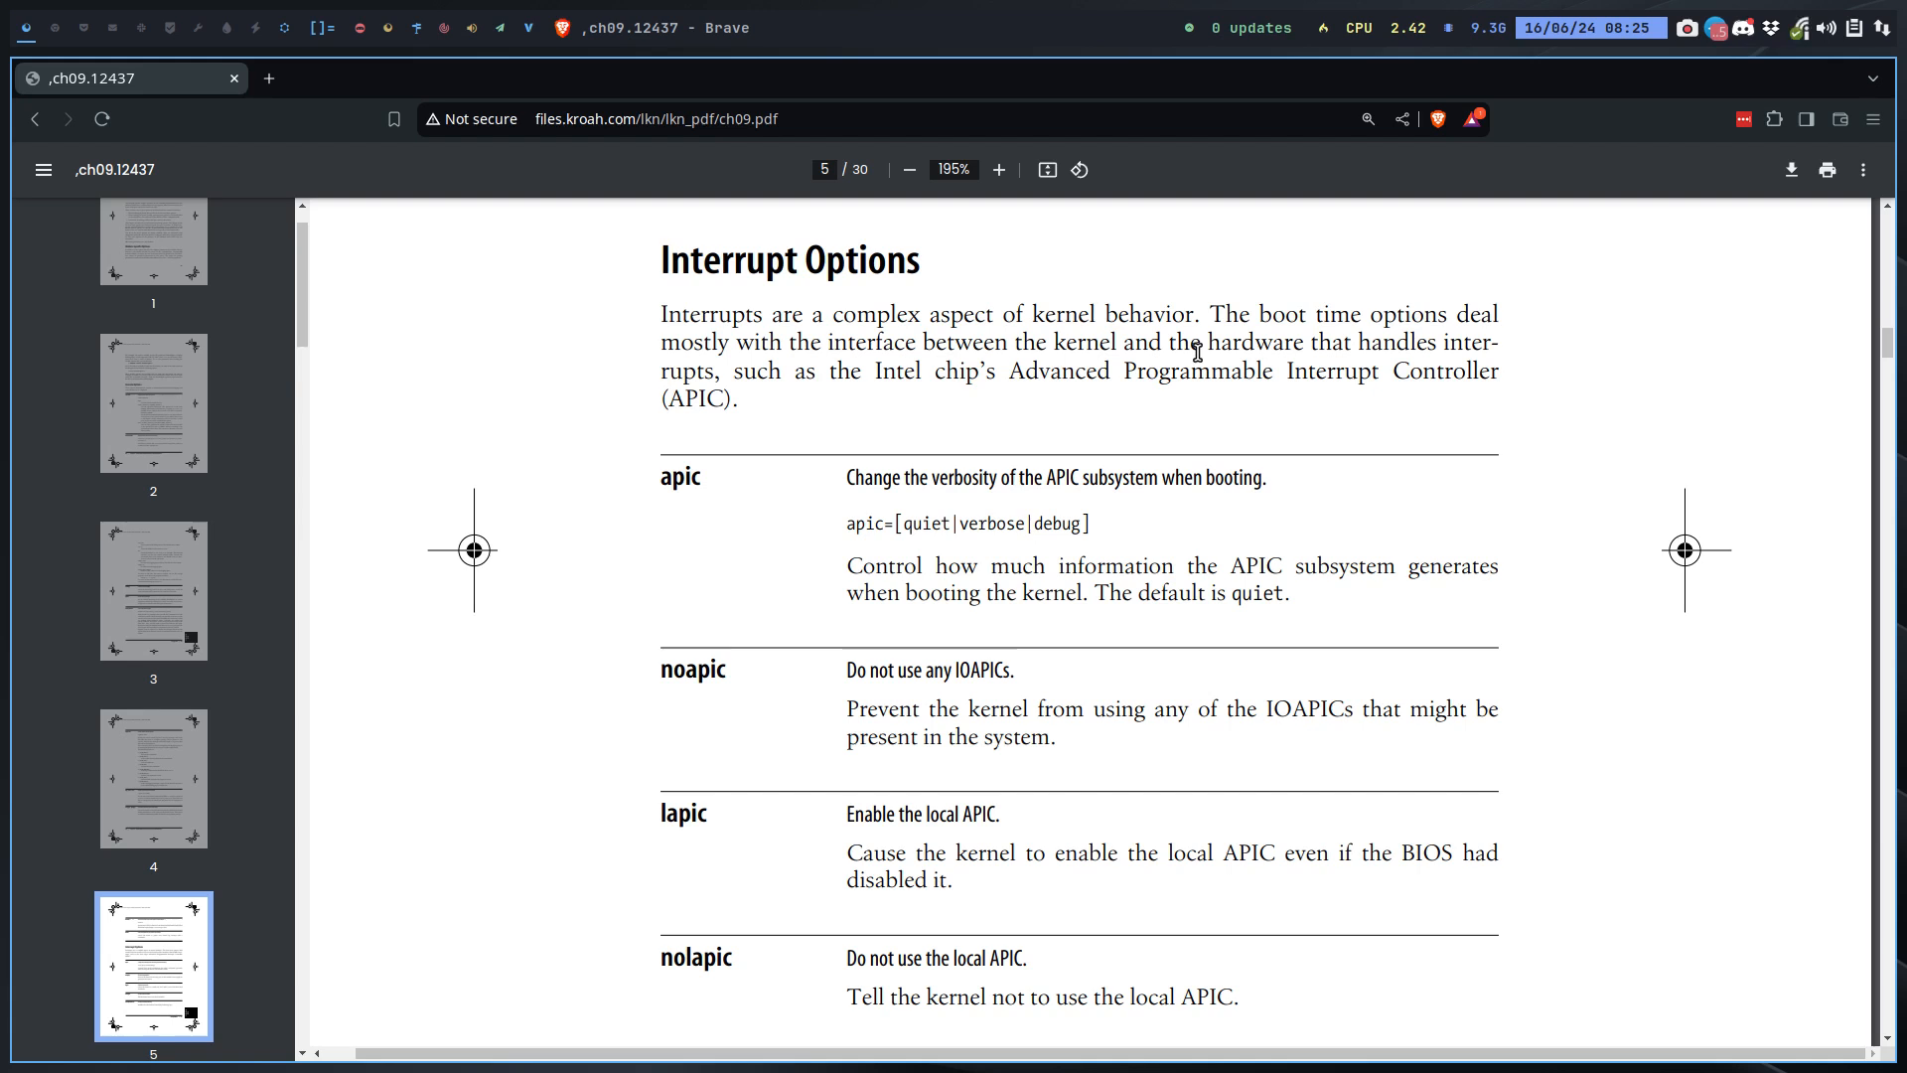
Step: Highlight the apic and noapic entries and read the Interrupt Options through noirqbalance
{"action": "double_click", "coordinate": [673, 480]}
{"action": "double_click", "coordinate": [703, 667]}
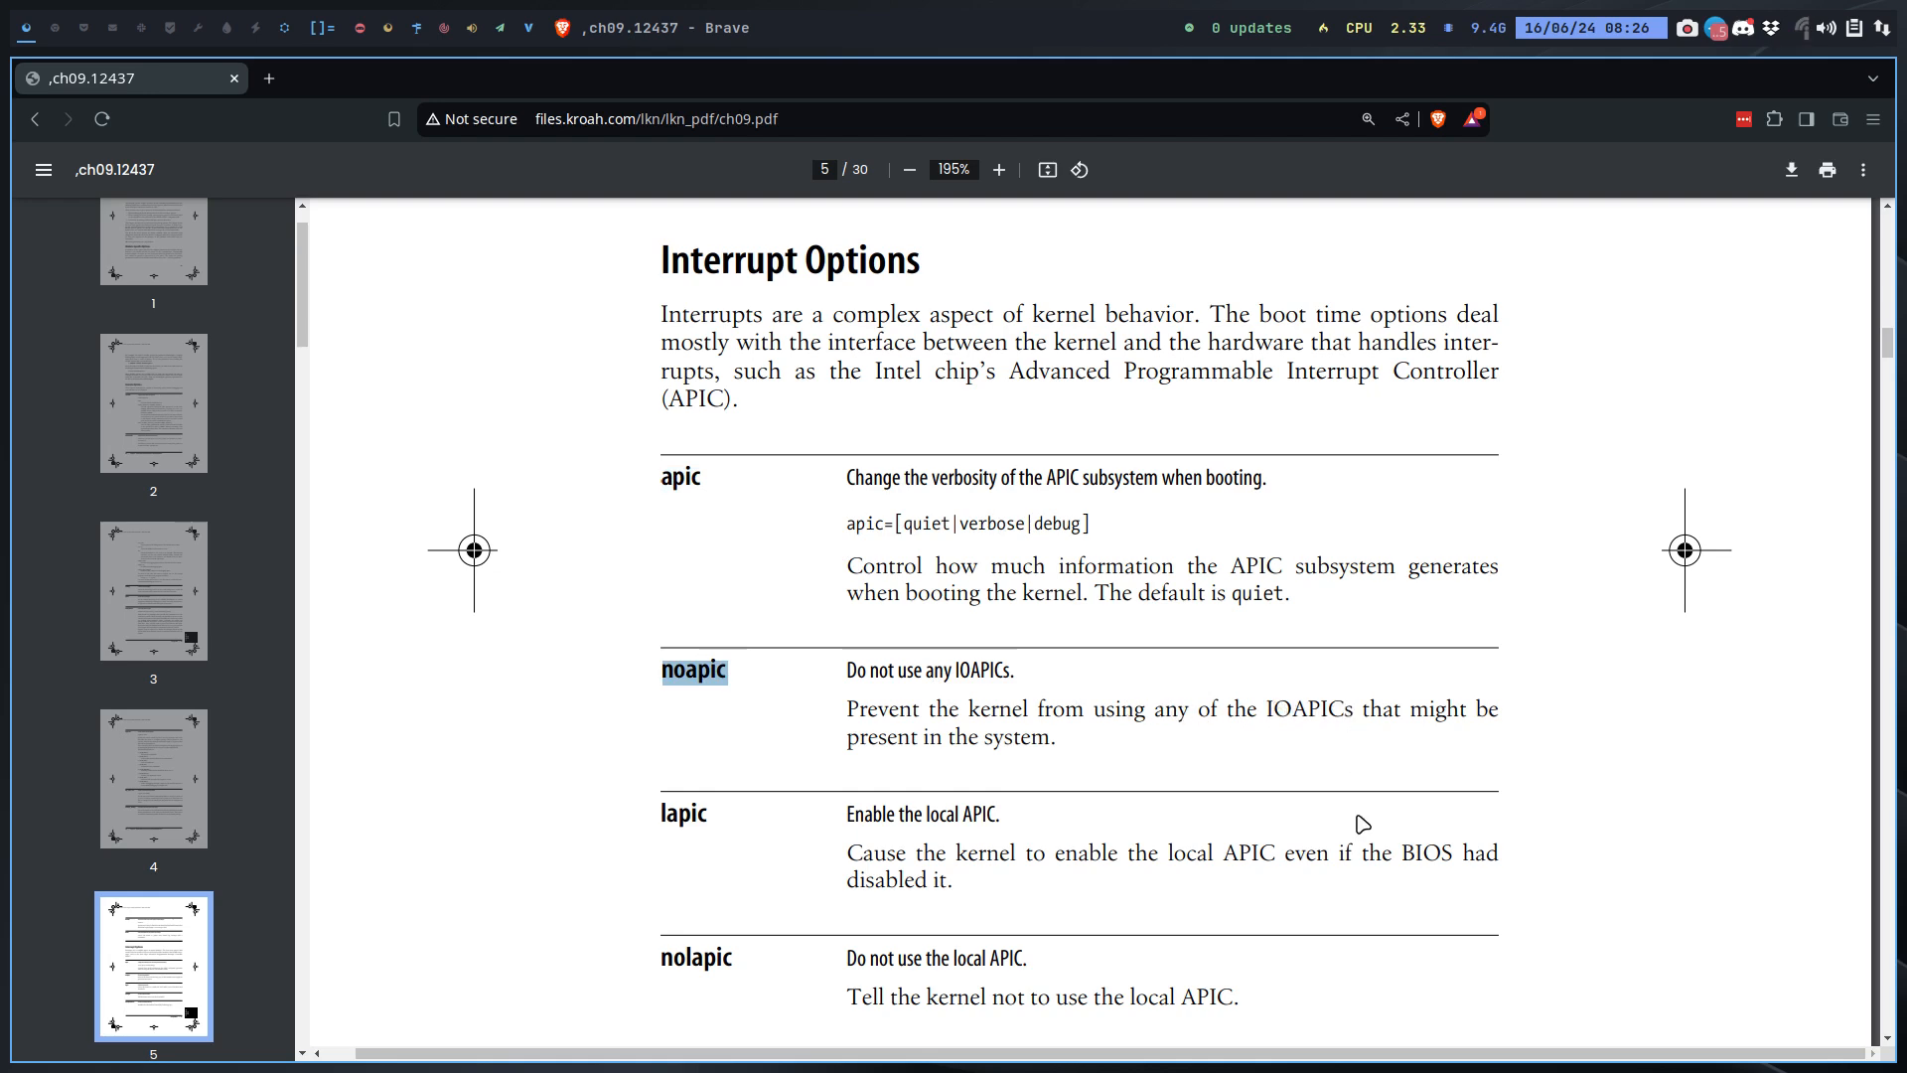
{"action": "scroll", "coordinate": [941, 711], "scroll_direction": "down", "scroll_amount": 1}
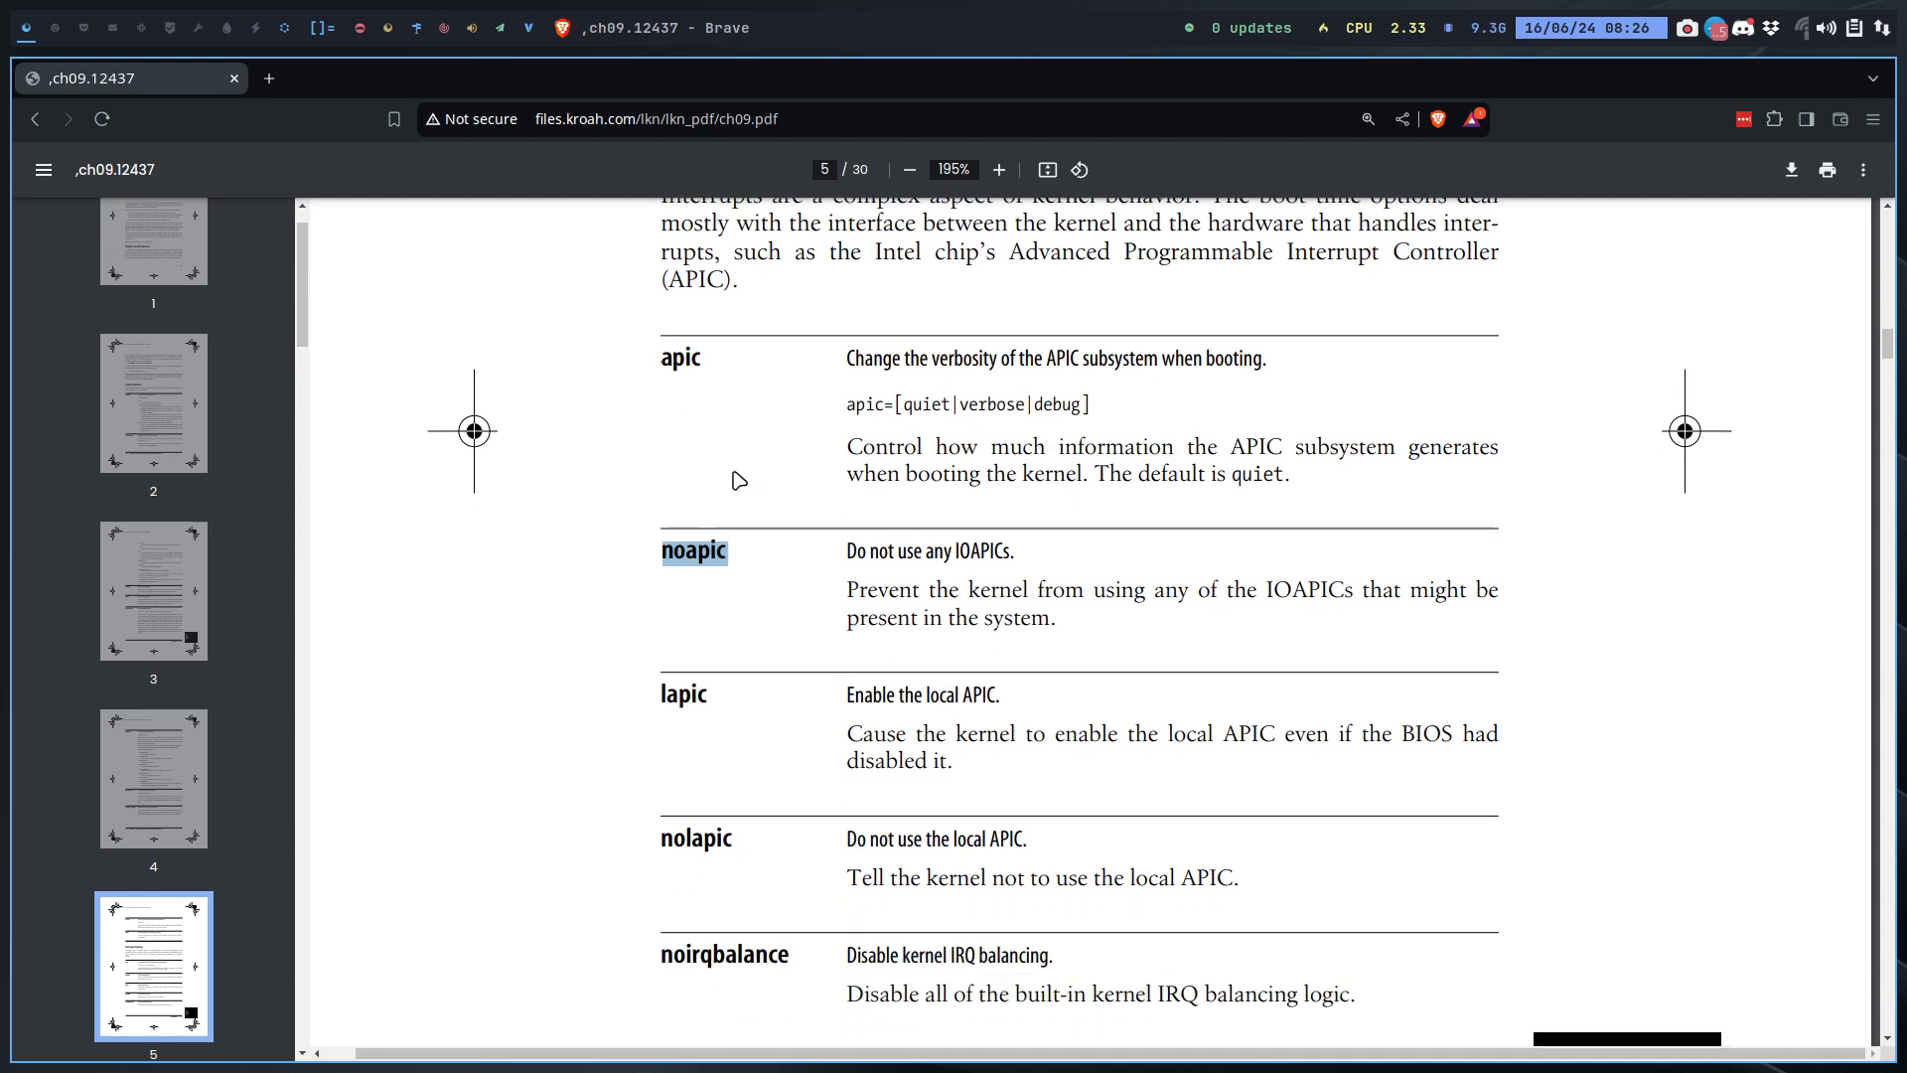
{"action": "scroll", "coordinate": [1001, 711], "scroll_direction": "down", "scroll_amount": 2}
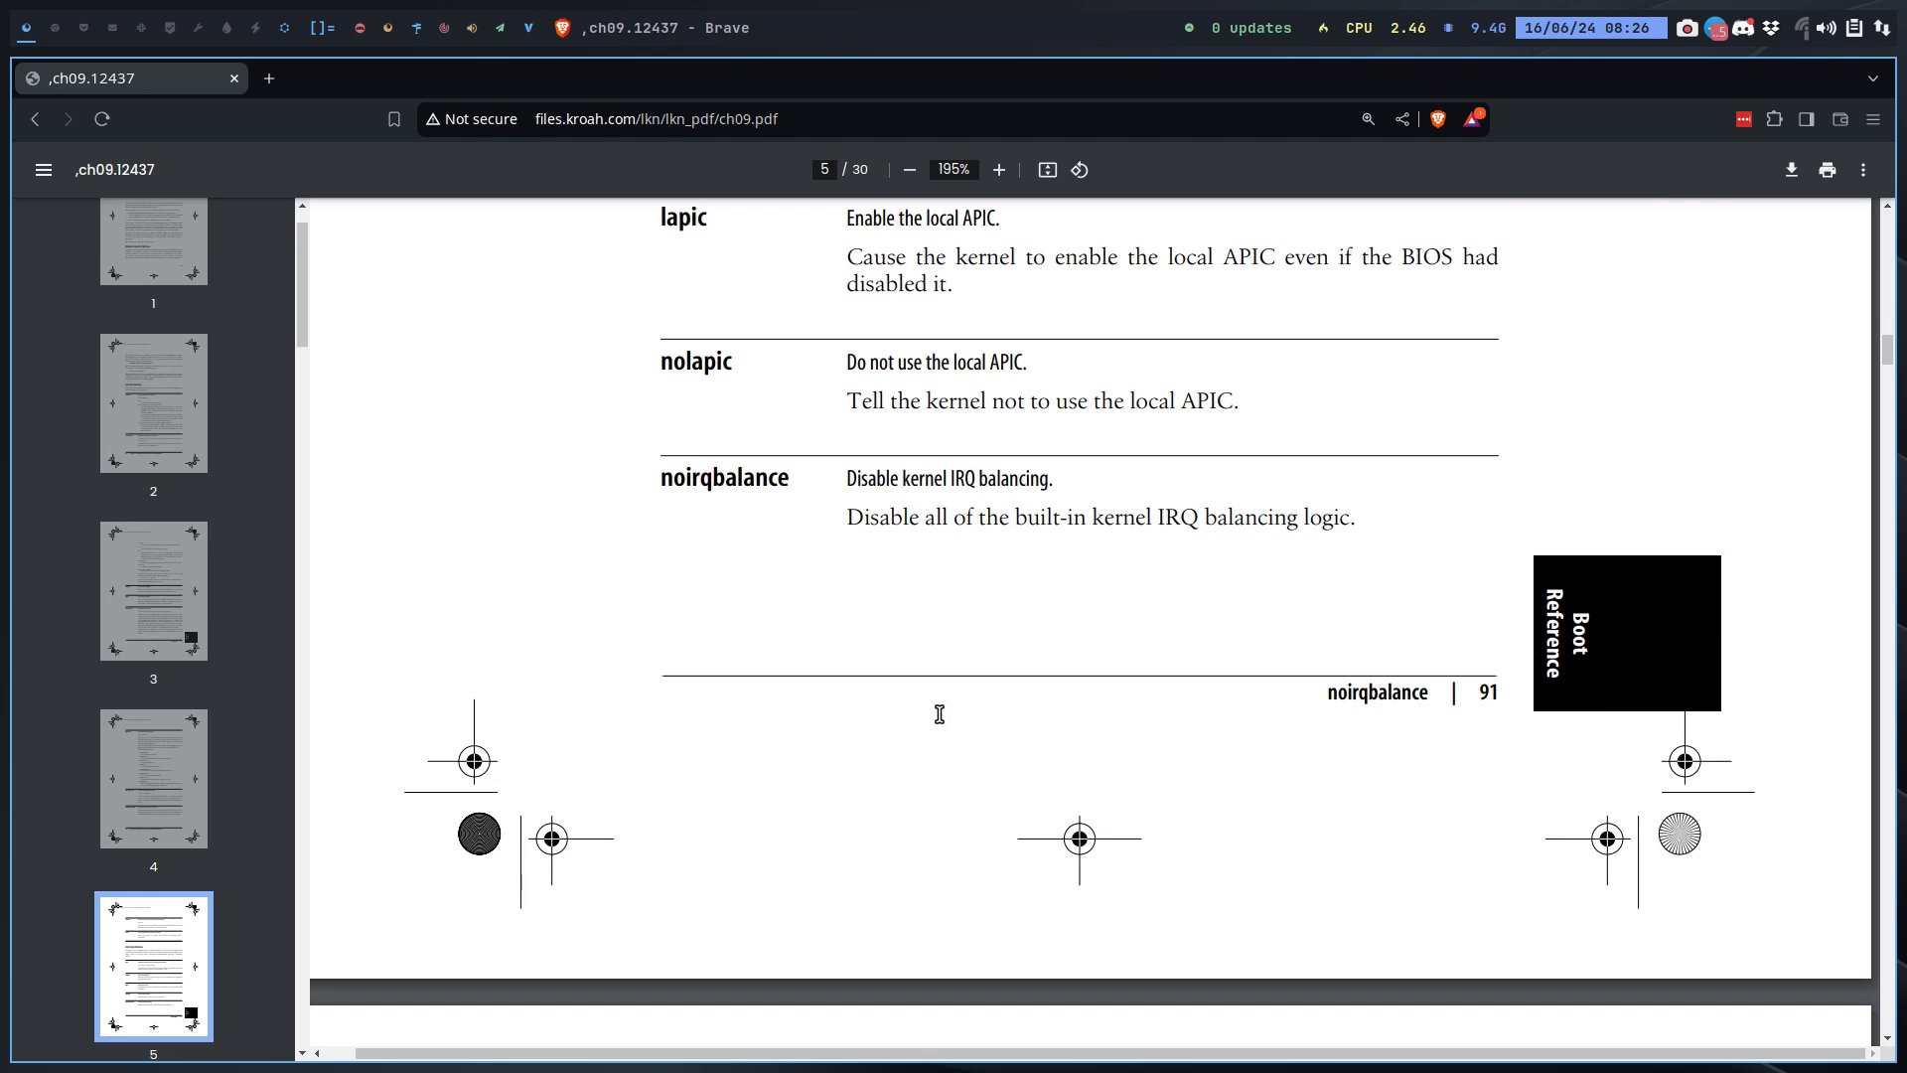
Step: Read the remaining interrupt options from irqfixup on and the memory options through vdso in the parameter reference PDF
{"action": "scroll", "coordinate": [939, 714], "scroll_direction": "down", "scroll_amount": 8}
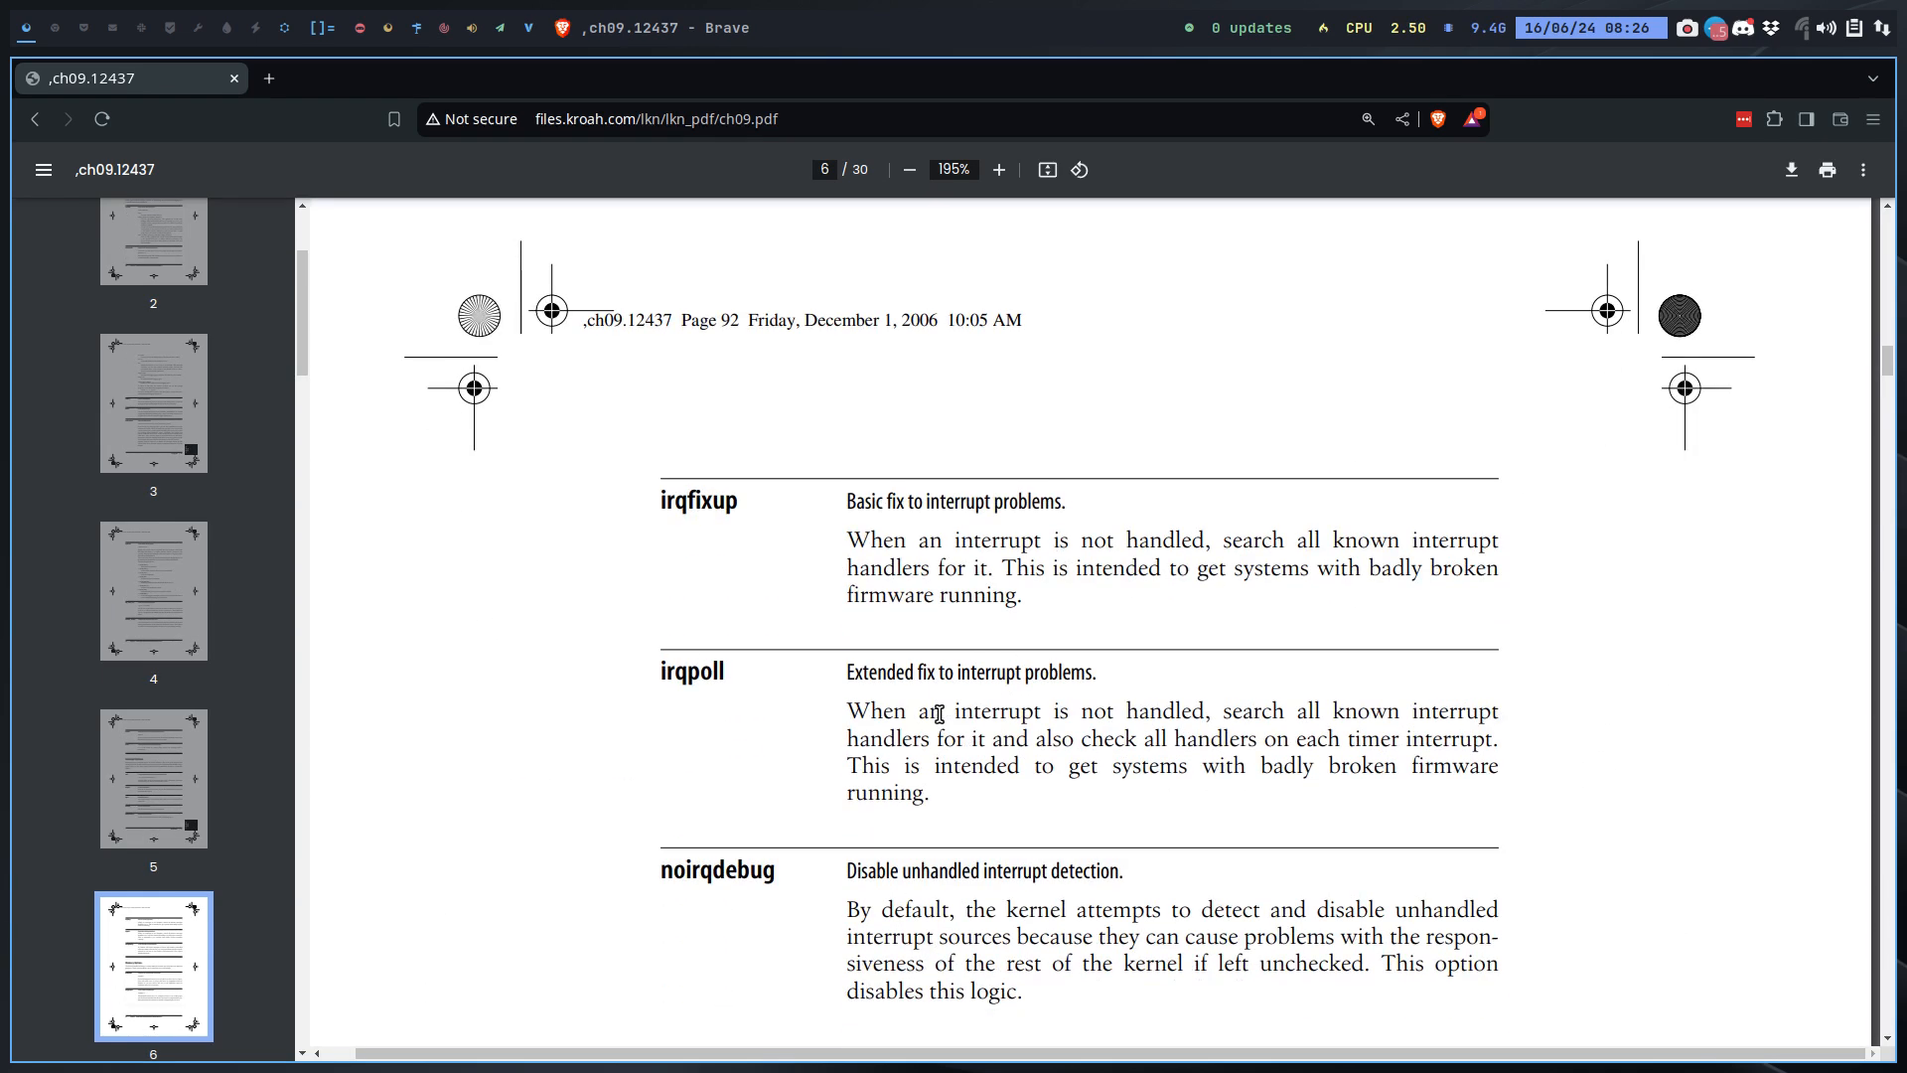
{"action": "scroll", "coordinate": [939, 714], "scroll_direction": "down", "scroll_amount": 8}
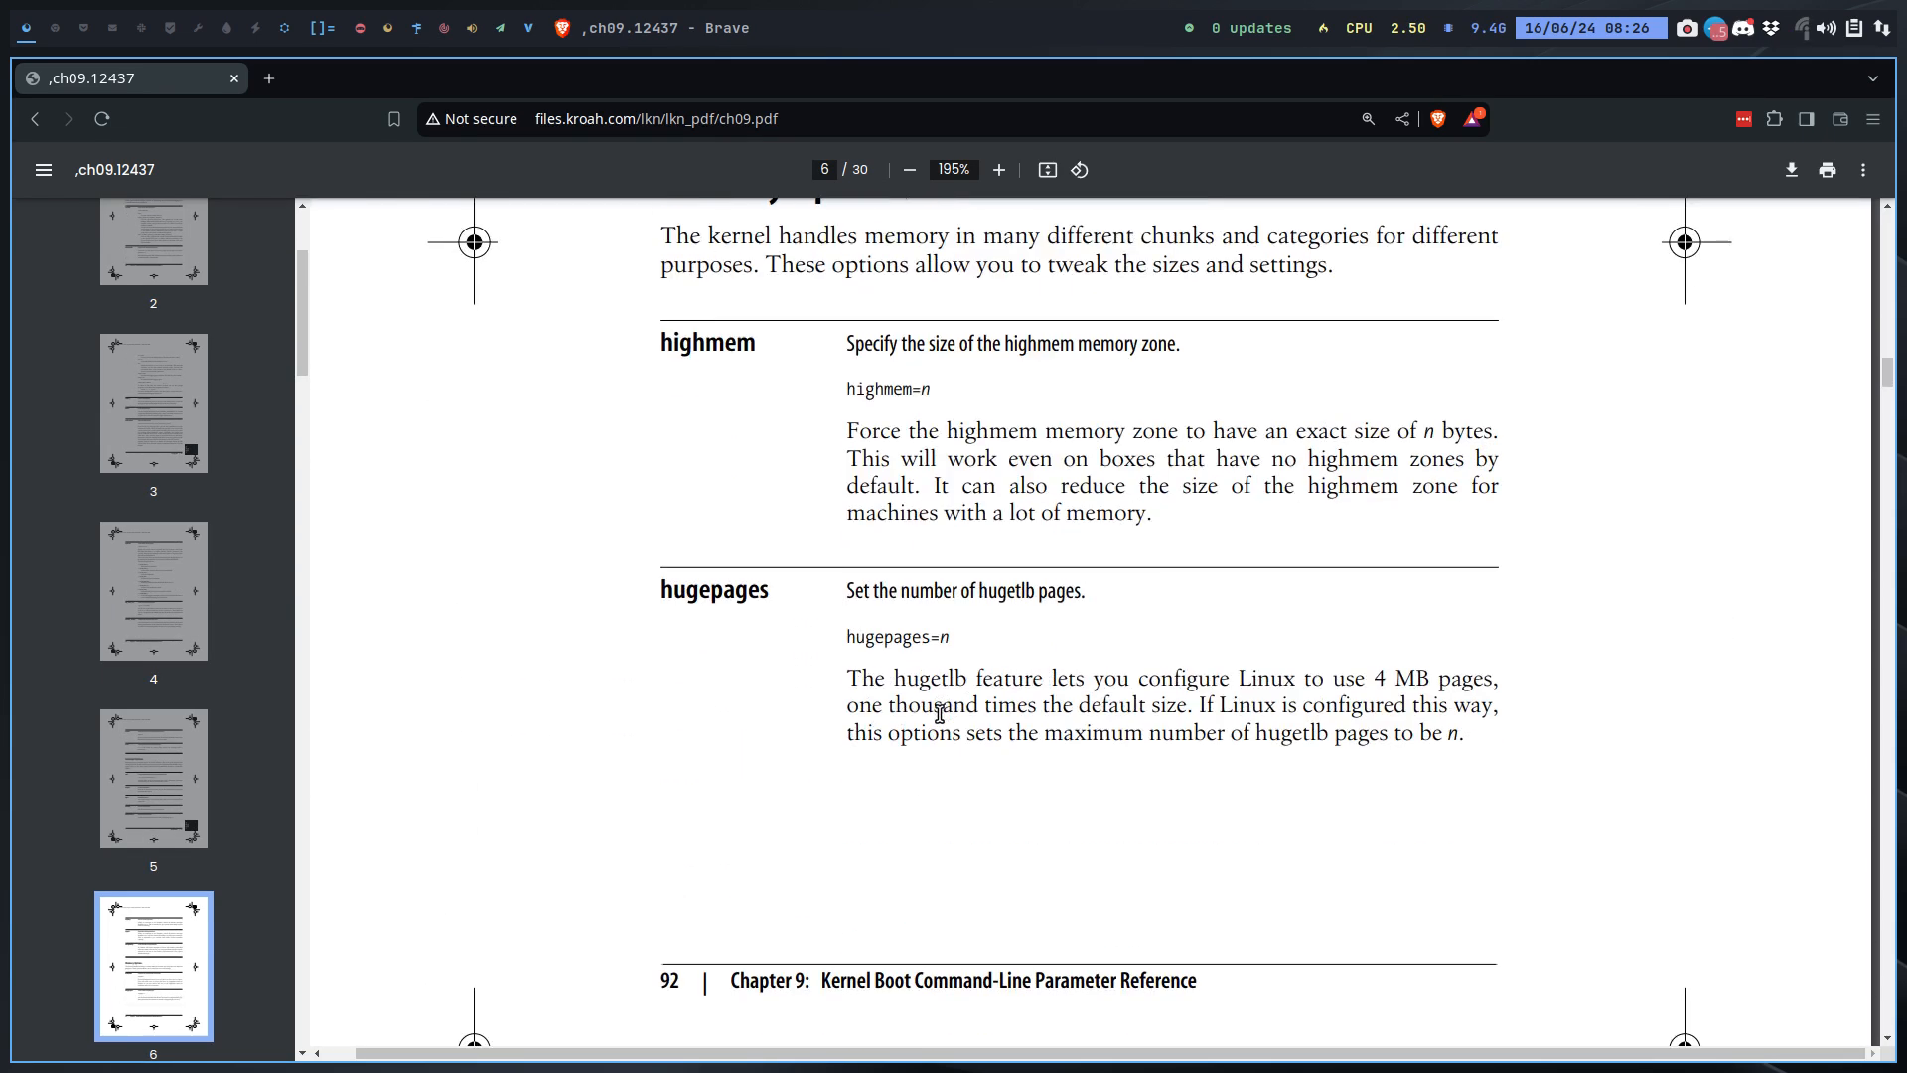
{"action": "scroll", "coordinate": [939, 714], "scroll_direction": "down", "scroll_amount": 12}
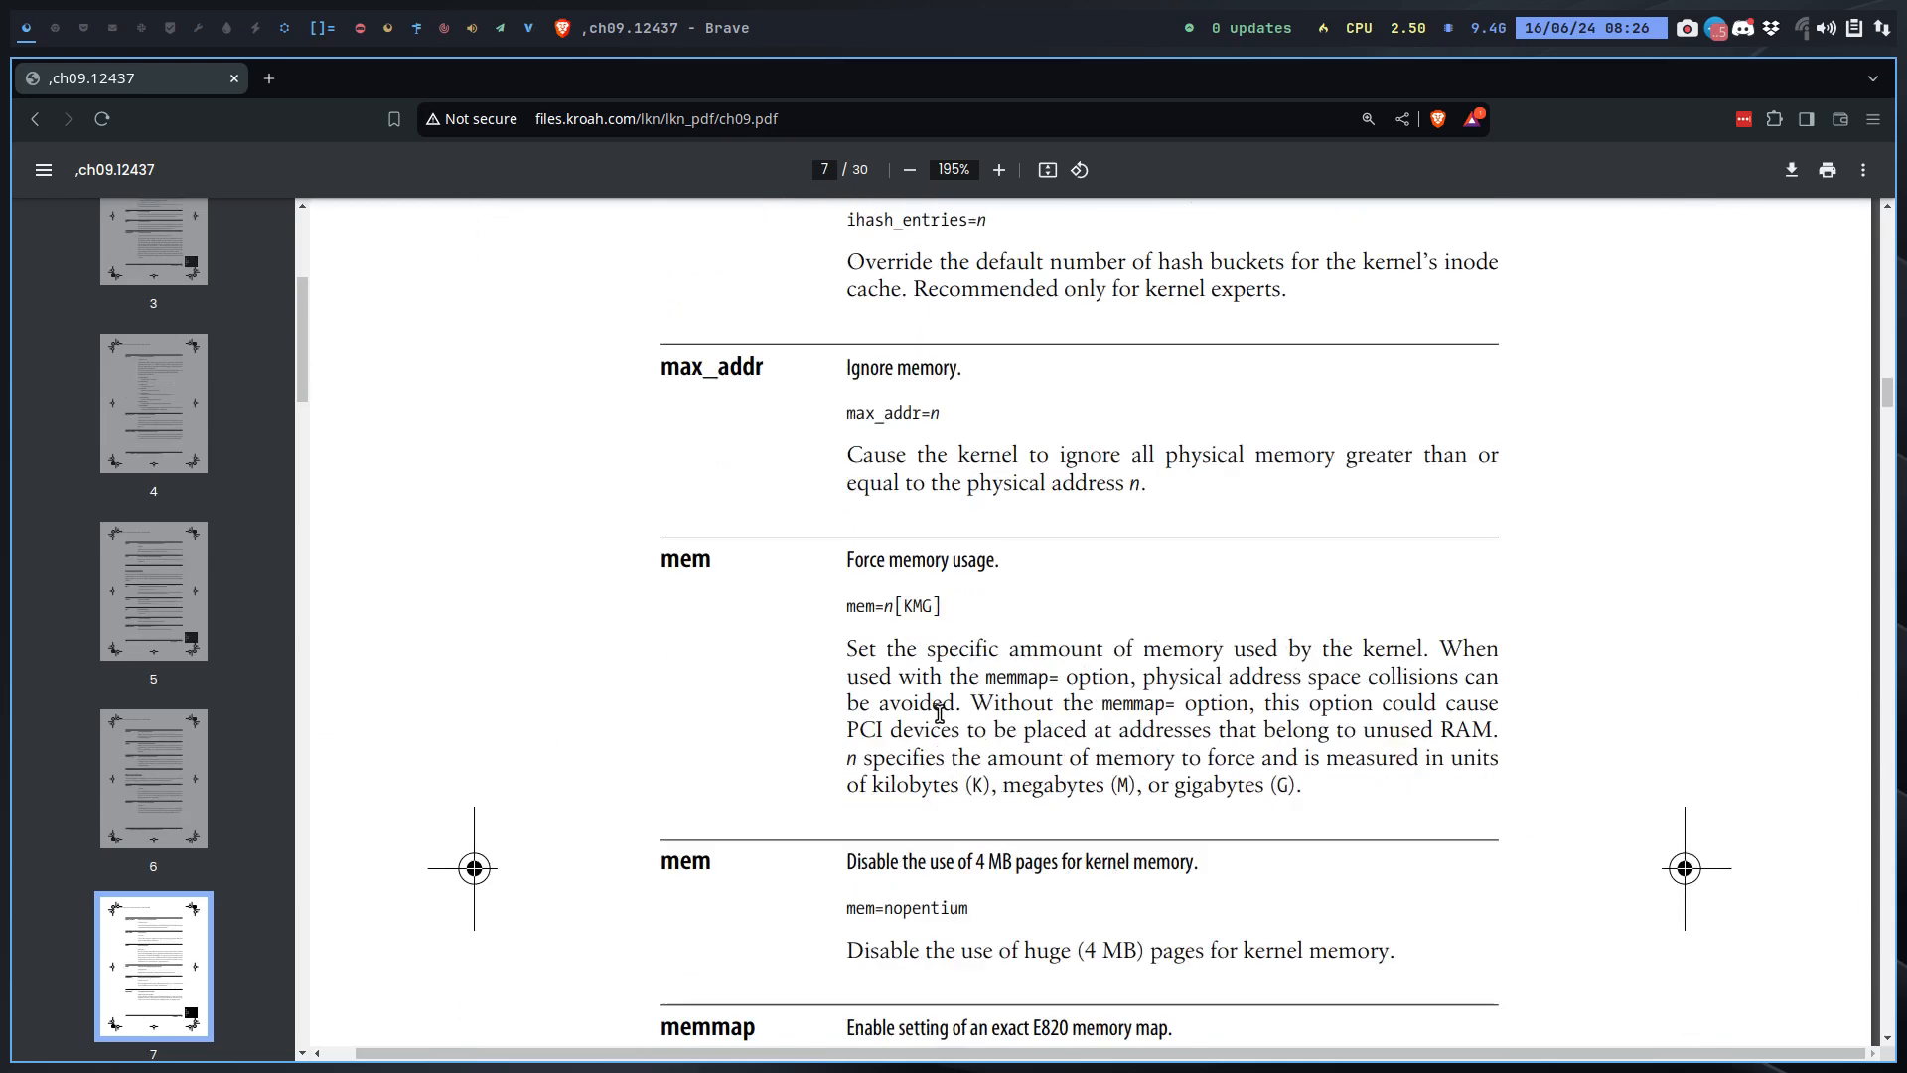
{"action": "scroll", "coordinate": [939, 714], "scroll_direction": "down", "scroll_amount": 12}
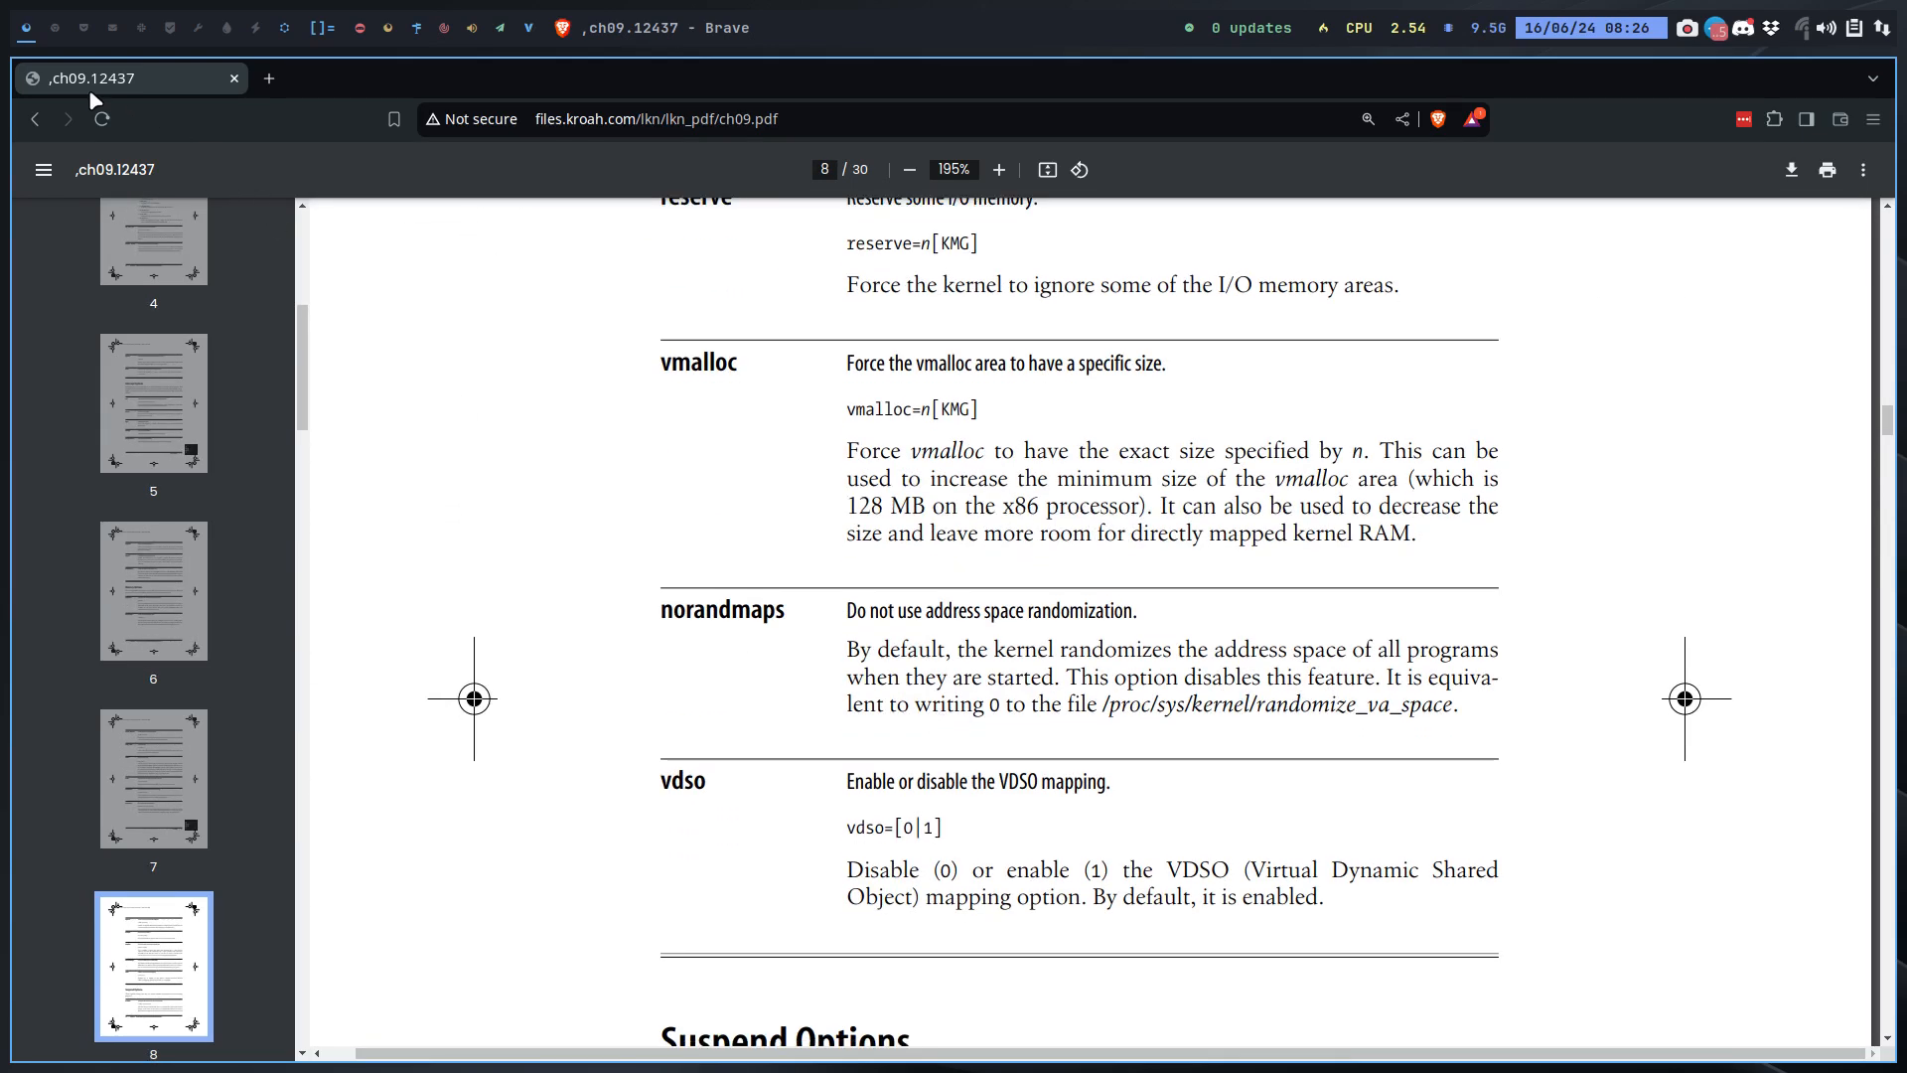
Step: Return to the Kernel parameters article, view its linked Power saving#Kernel parameters section, and go back to the article
{"action": "left_click", "coordinate": [37, 119]}
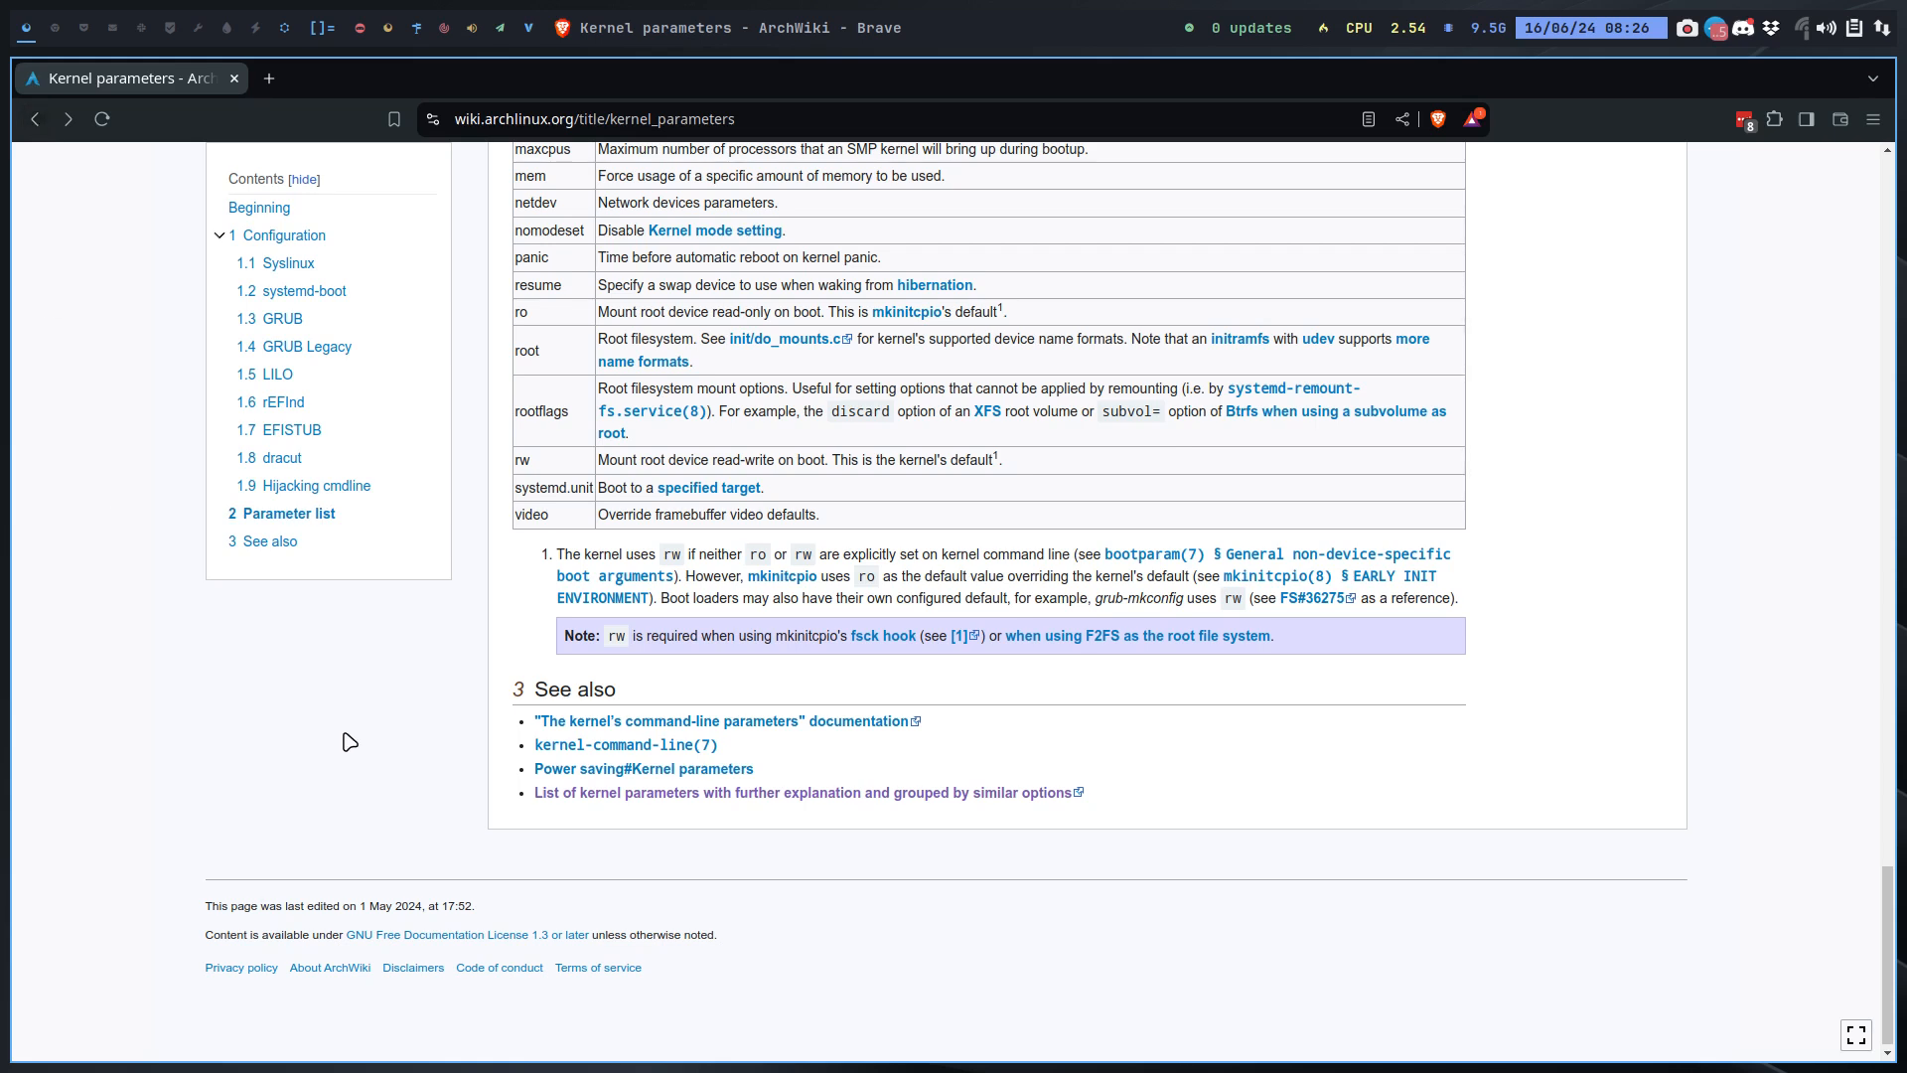
{"action": "left_click", "coordinate": [662, 771]}
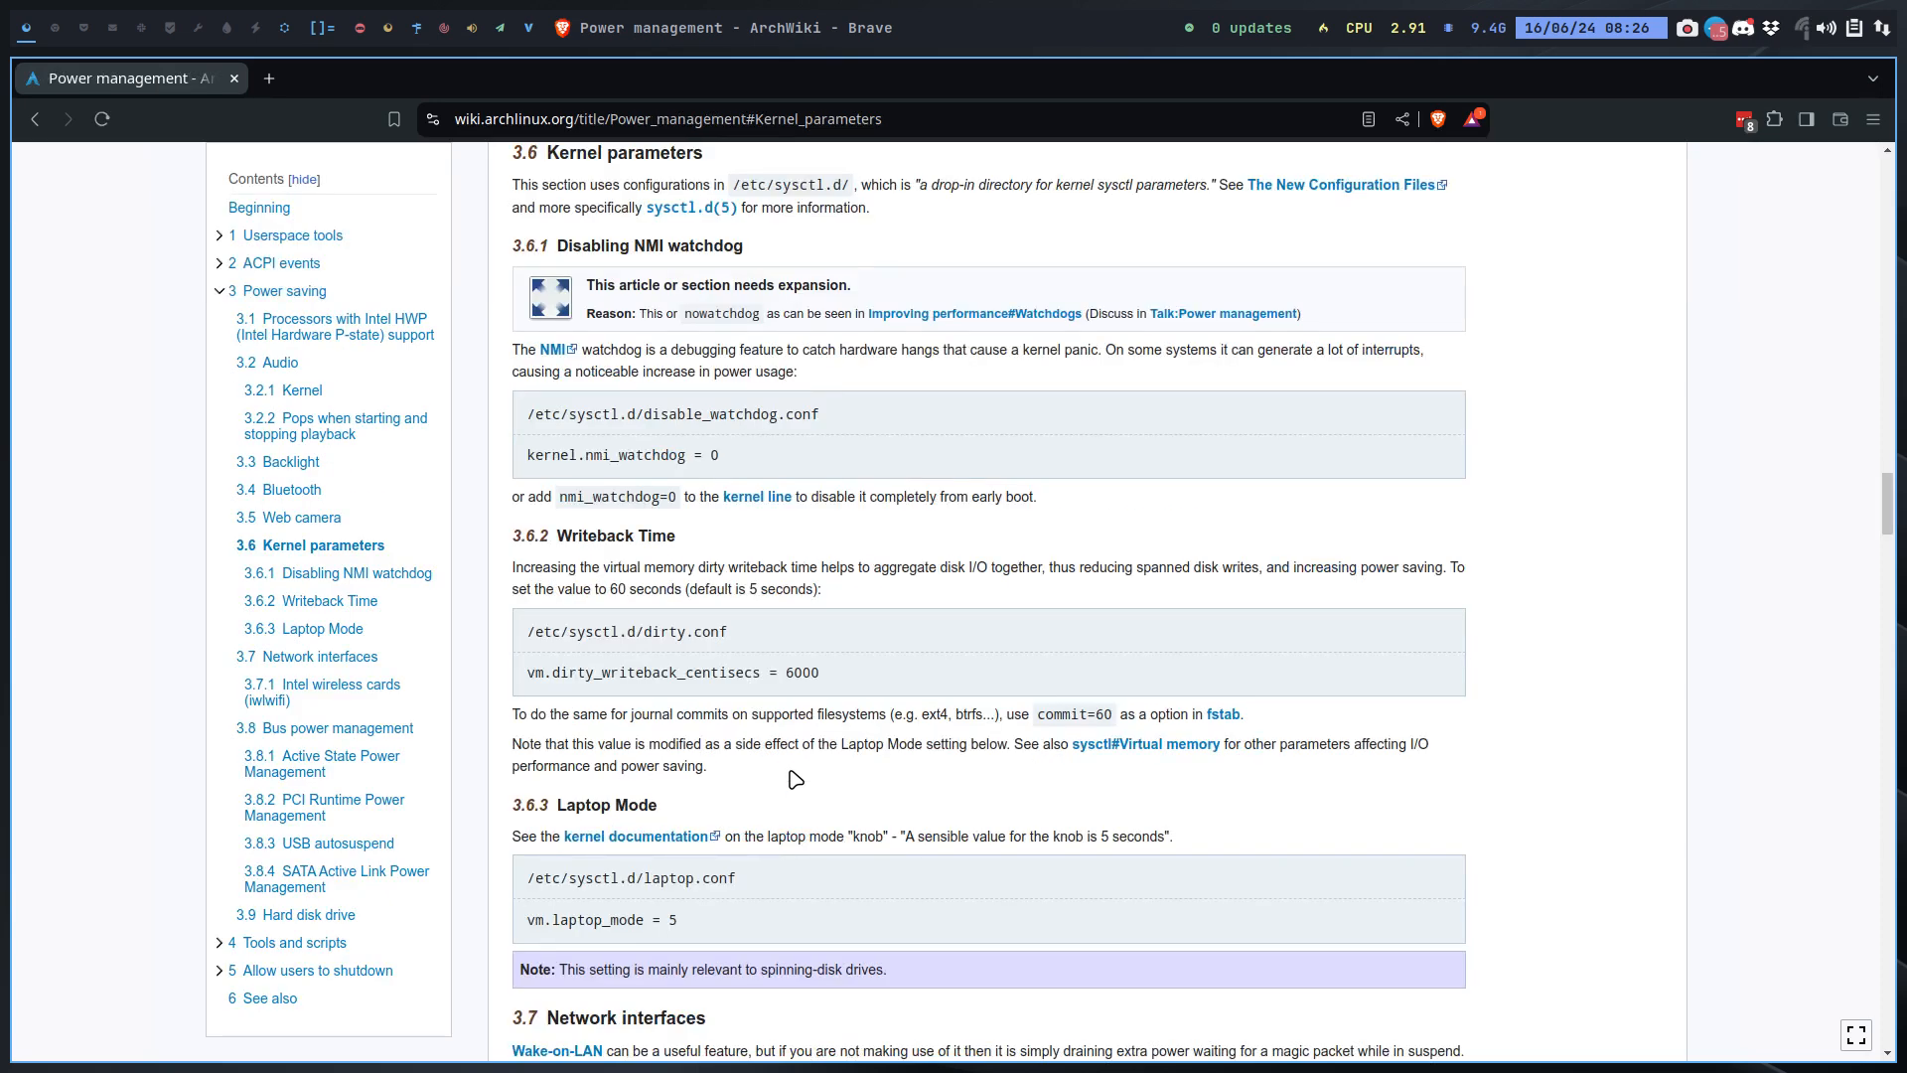
{"action": "left_click", "coordinate": [34, 120]}
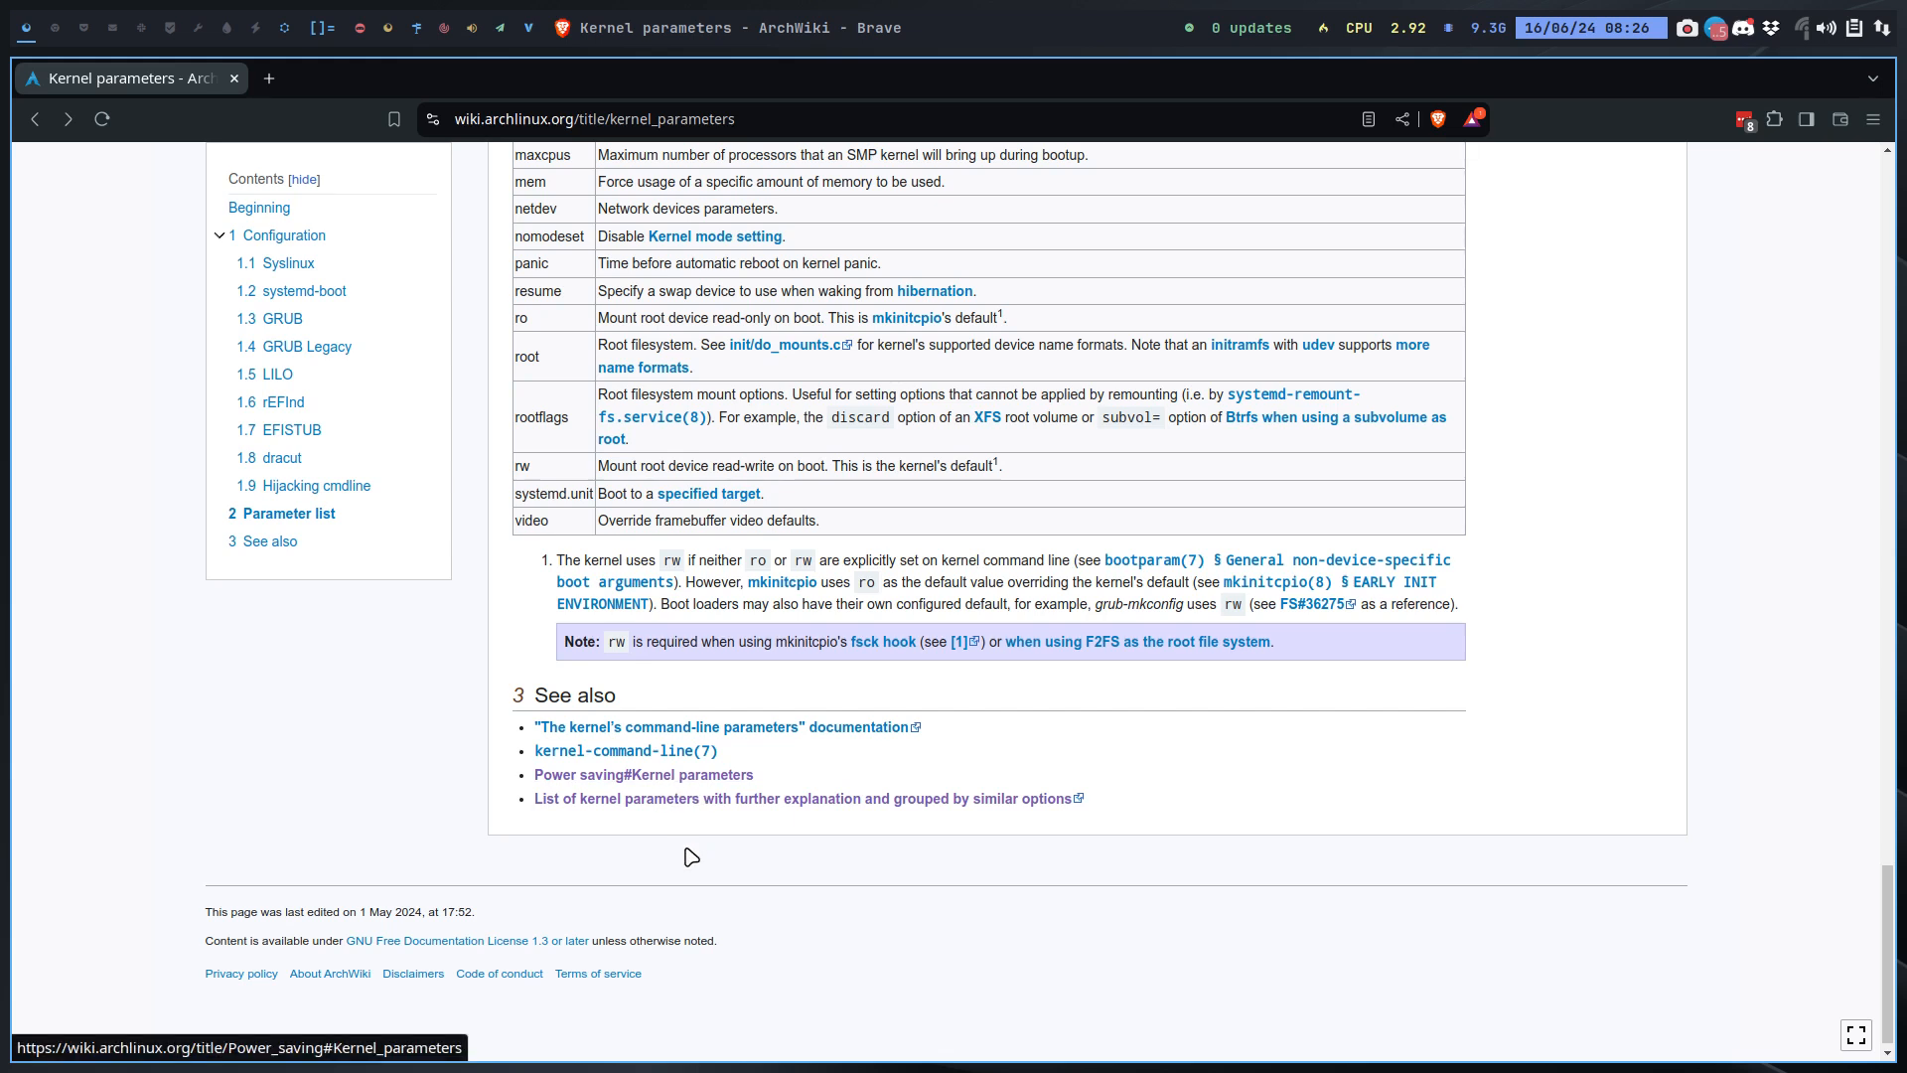
Step: Close the ArchWiki page, switch to the running NET machine in VirtualBox and show it full screen
{"action": "left_click", "coordinate": [235, 78]}
{"action": "left_click", "coordinate": [284, 27]}
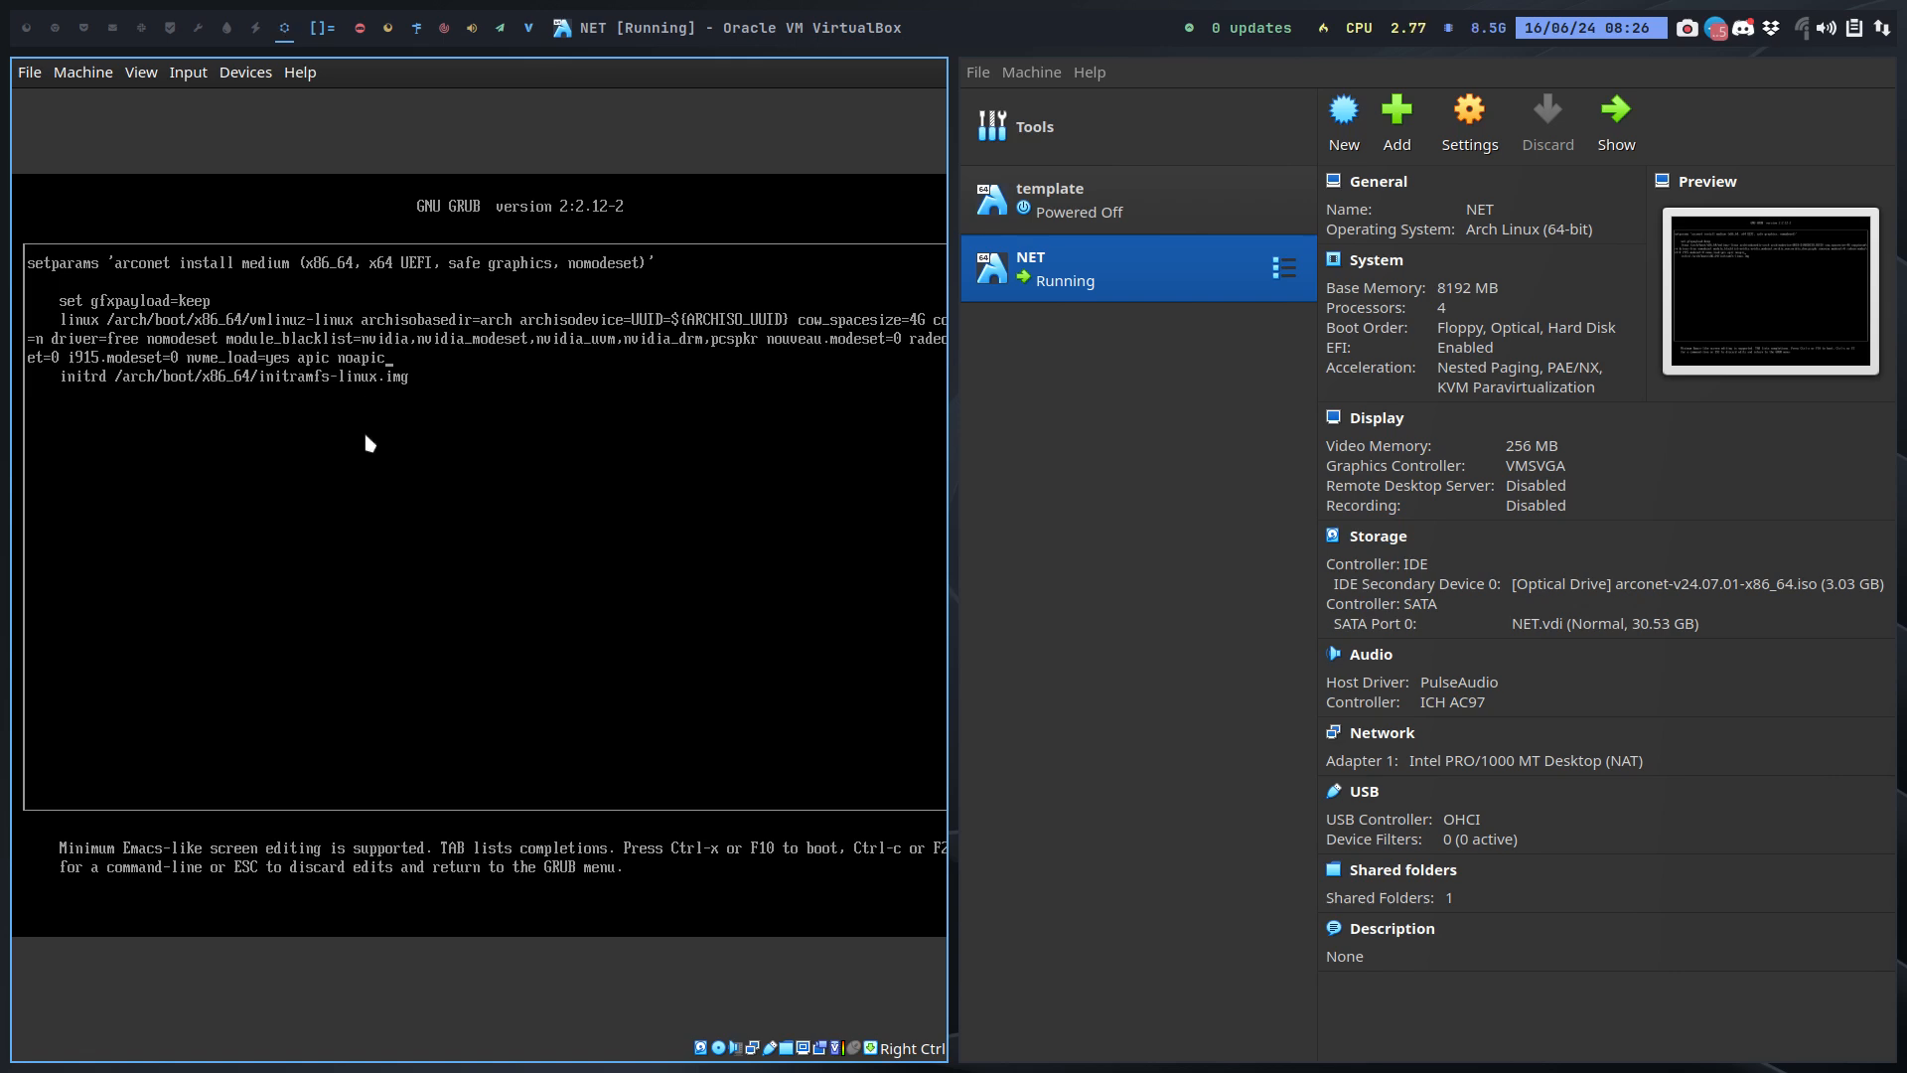
{"action": "key", "text": "Control_R+f"}
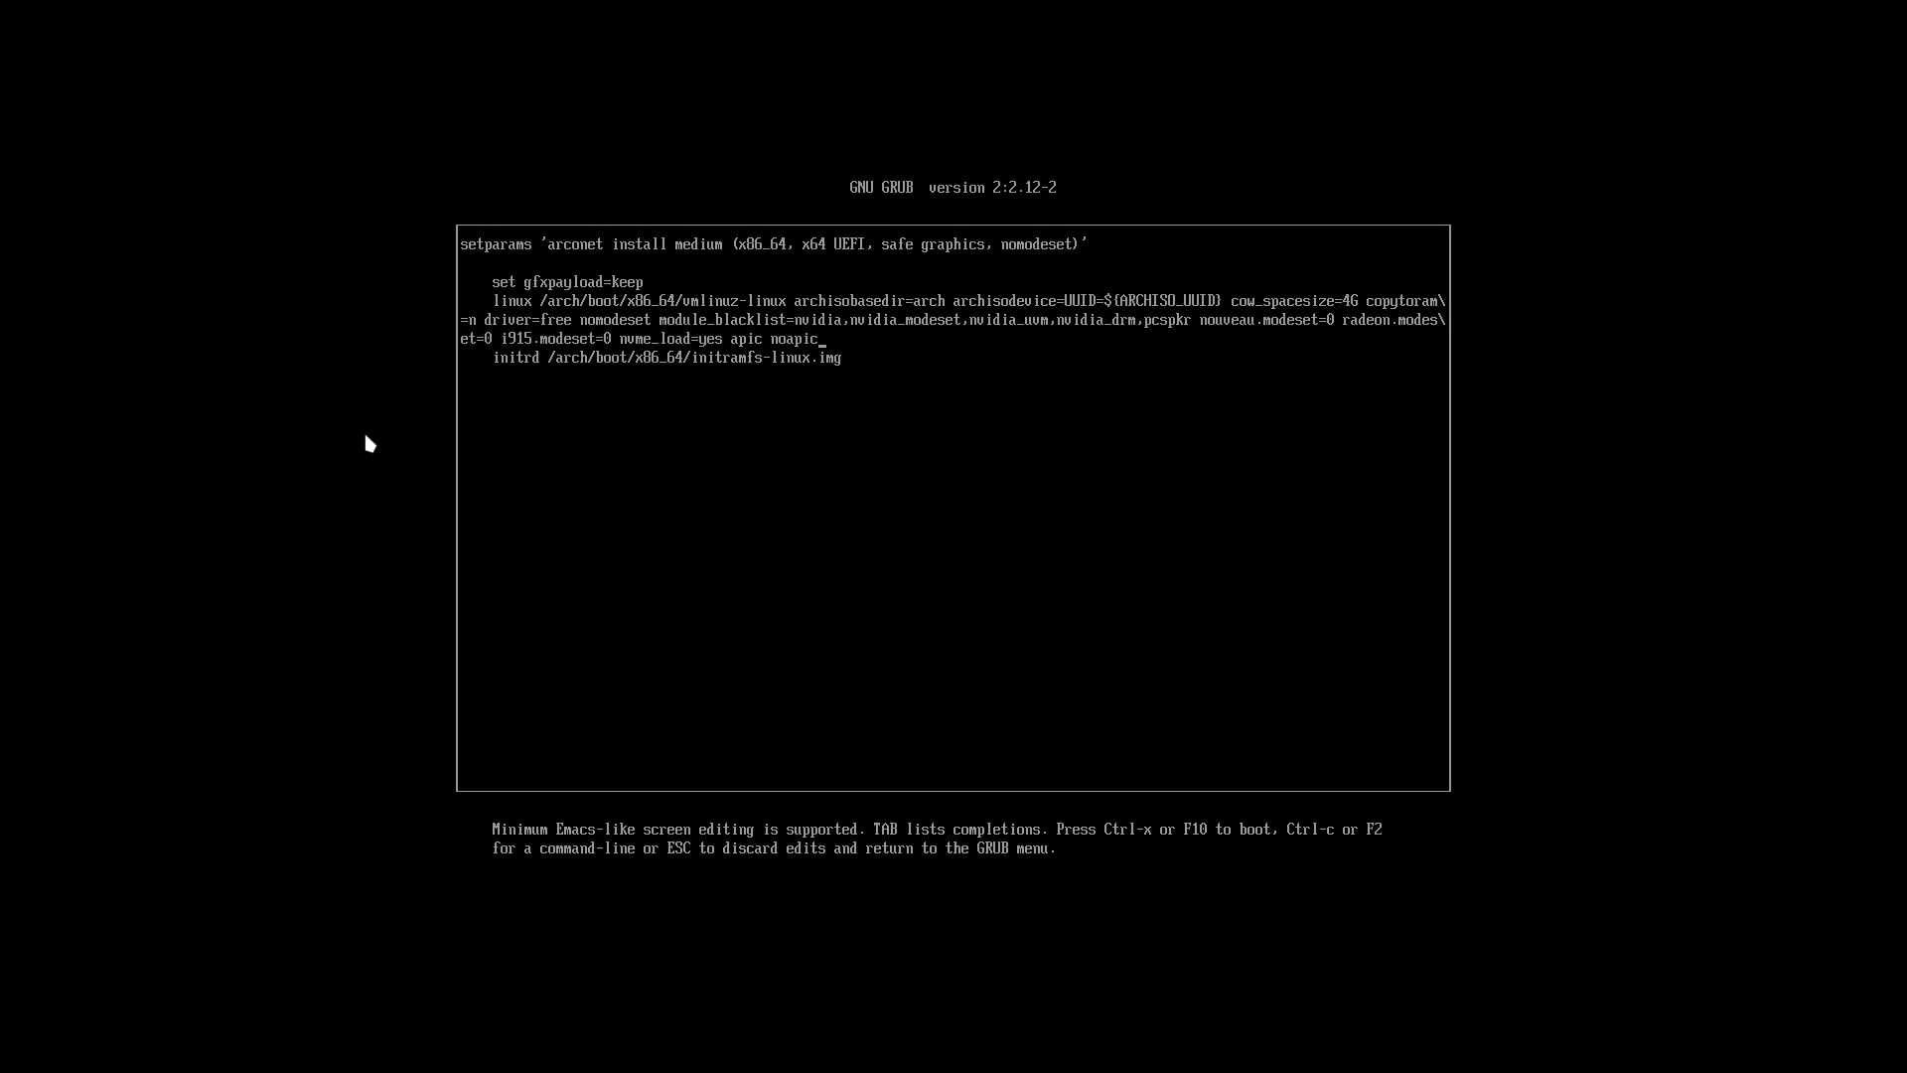
Step: Discard the parameter edits in the safe graphics, nomodeset entry and return to the GRUB menu
{"action": "key", "text": "BackSpace"}
{"action": "key", "text": "BackSpace"}
{"action": "key", "text": "BackSpace"}
{"action": "key", "text": "BackSpace"}
{"action": "key", "text": "BackSpace"}
{"action": "key", "text": "BackSpace"}
{"action": "key", "text": "BackSpace"}
{"action": "key", "text": "BackSpace"}
{"action": "key", "text": "BackSpace"}
{"action": "key", "text": "BackSpace"}
{"action": "key", "text": "BackSpace"}
{"action": "key", "text": "Escape"}
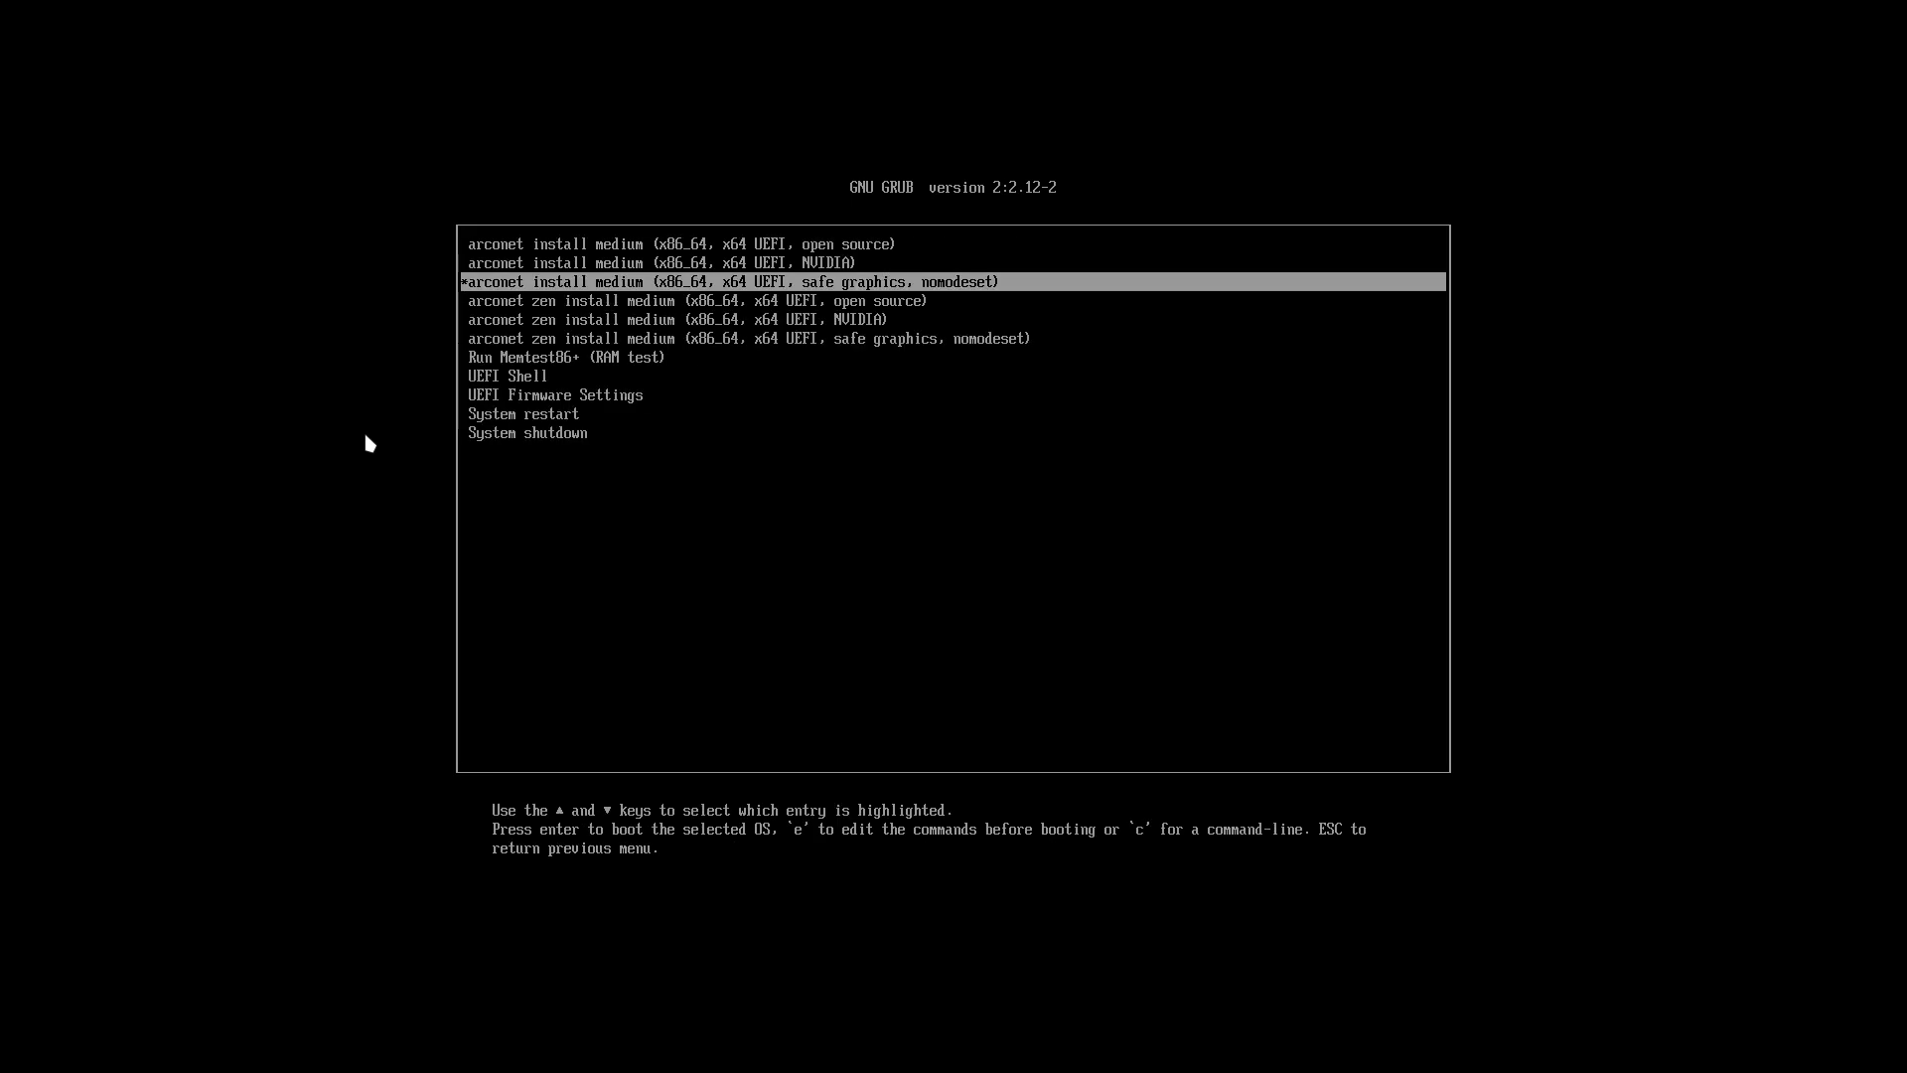
Step: Compare the open source and safe graphics entries in the GRUB menu and boot the arconet open source entry
{"action": "key", "text": "Up"}
{"action": "key", "text": "Up"}
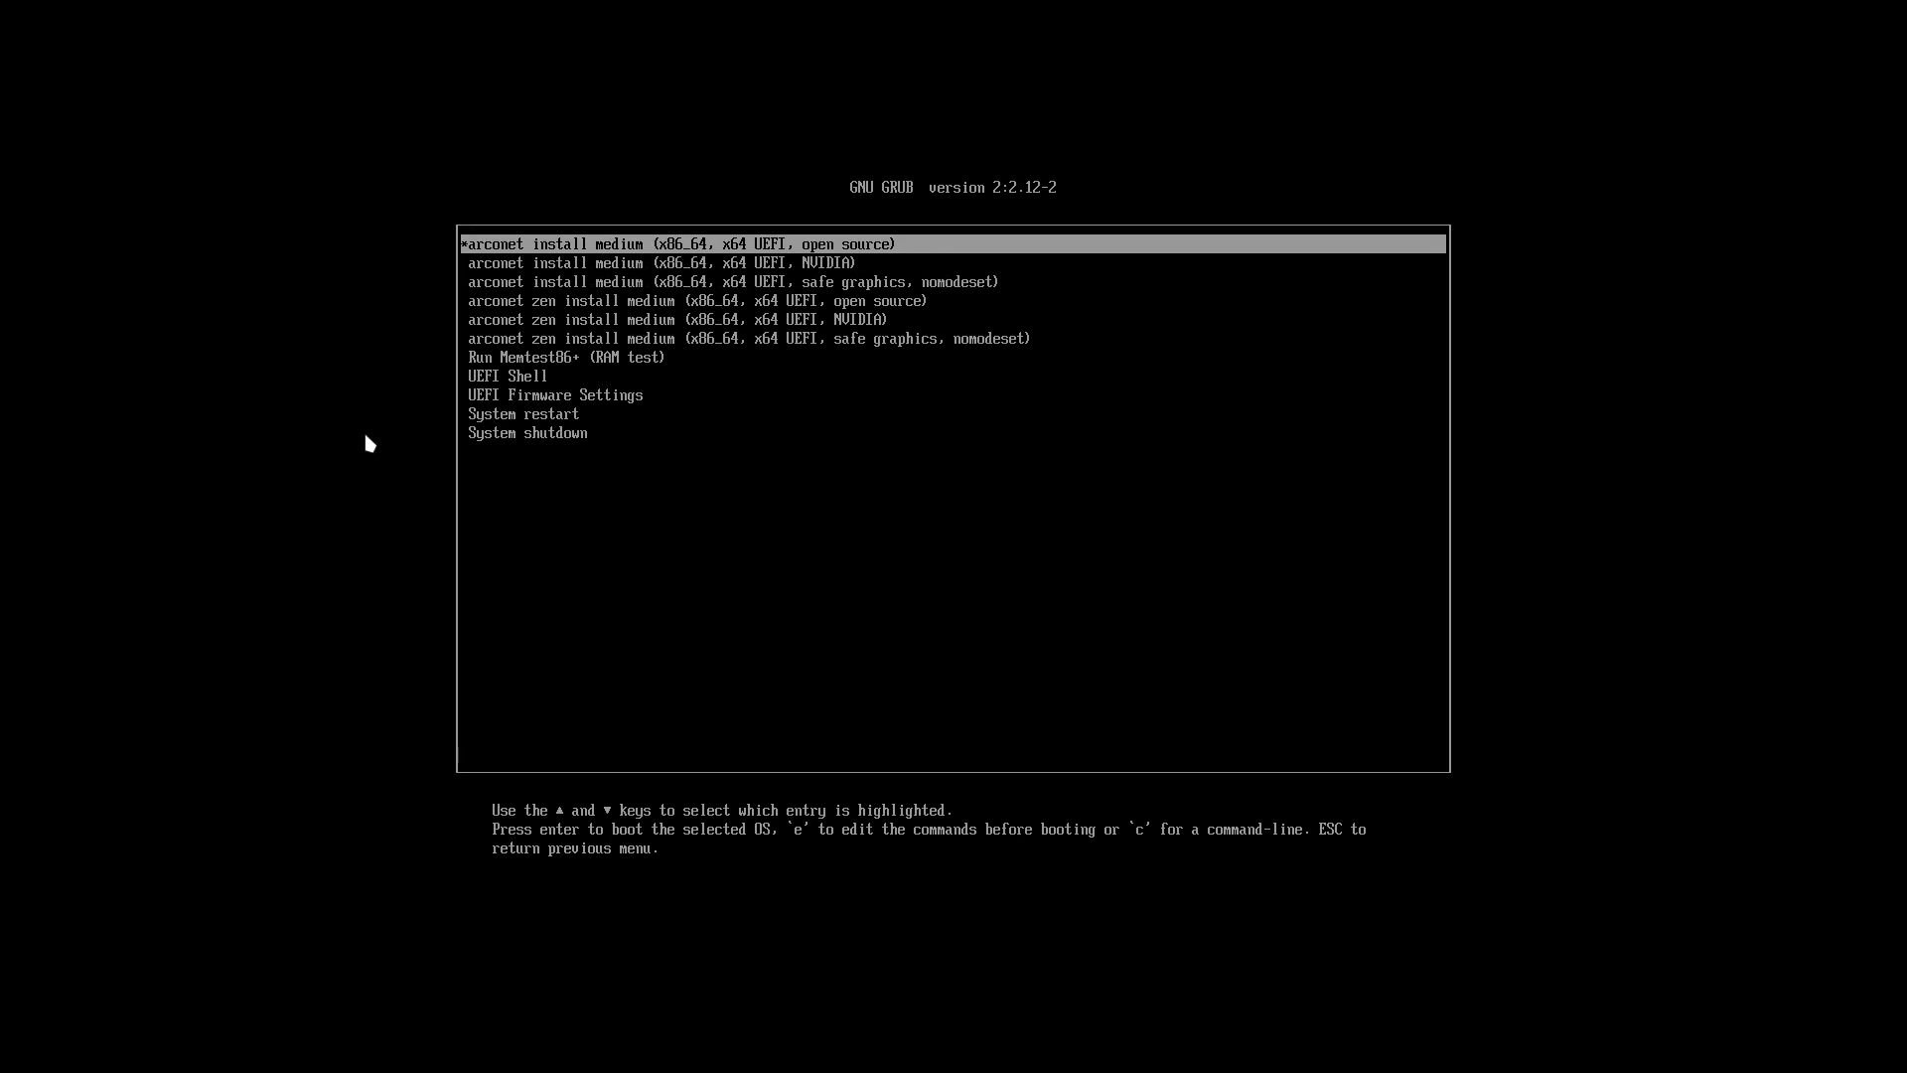
{"action": "key", "text": "Down"}
{"action": "key", "text": "Down"}
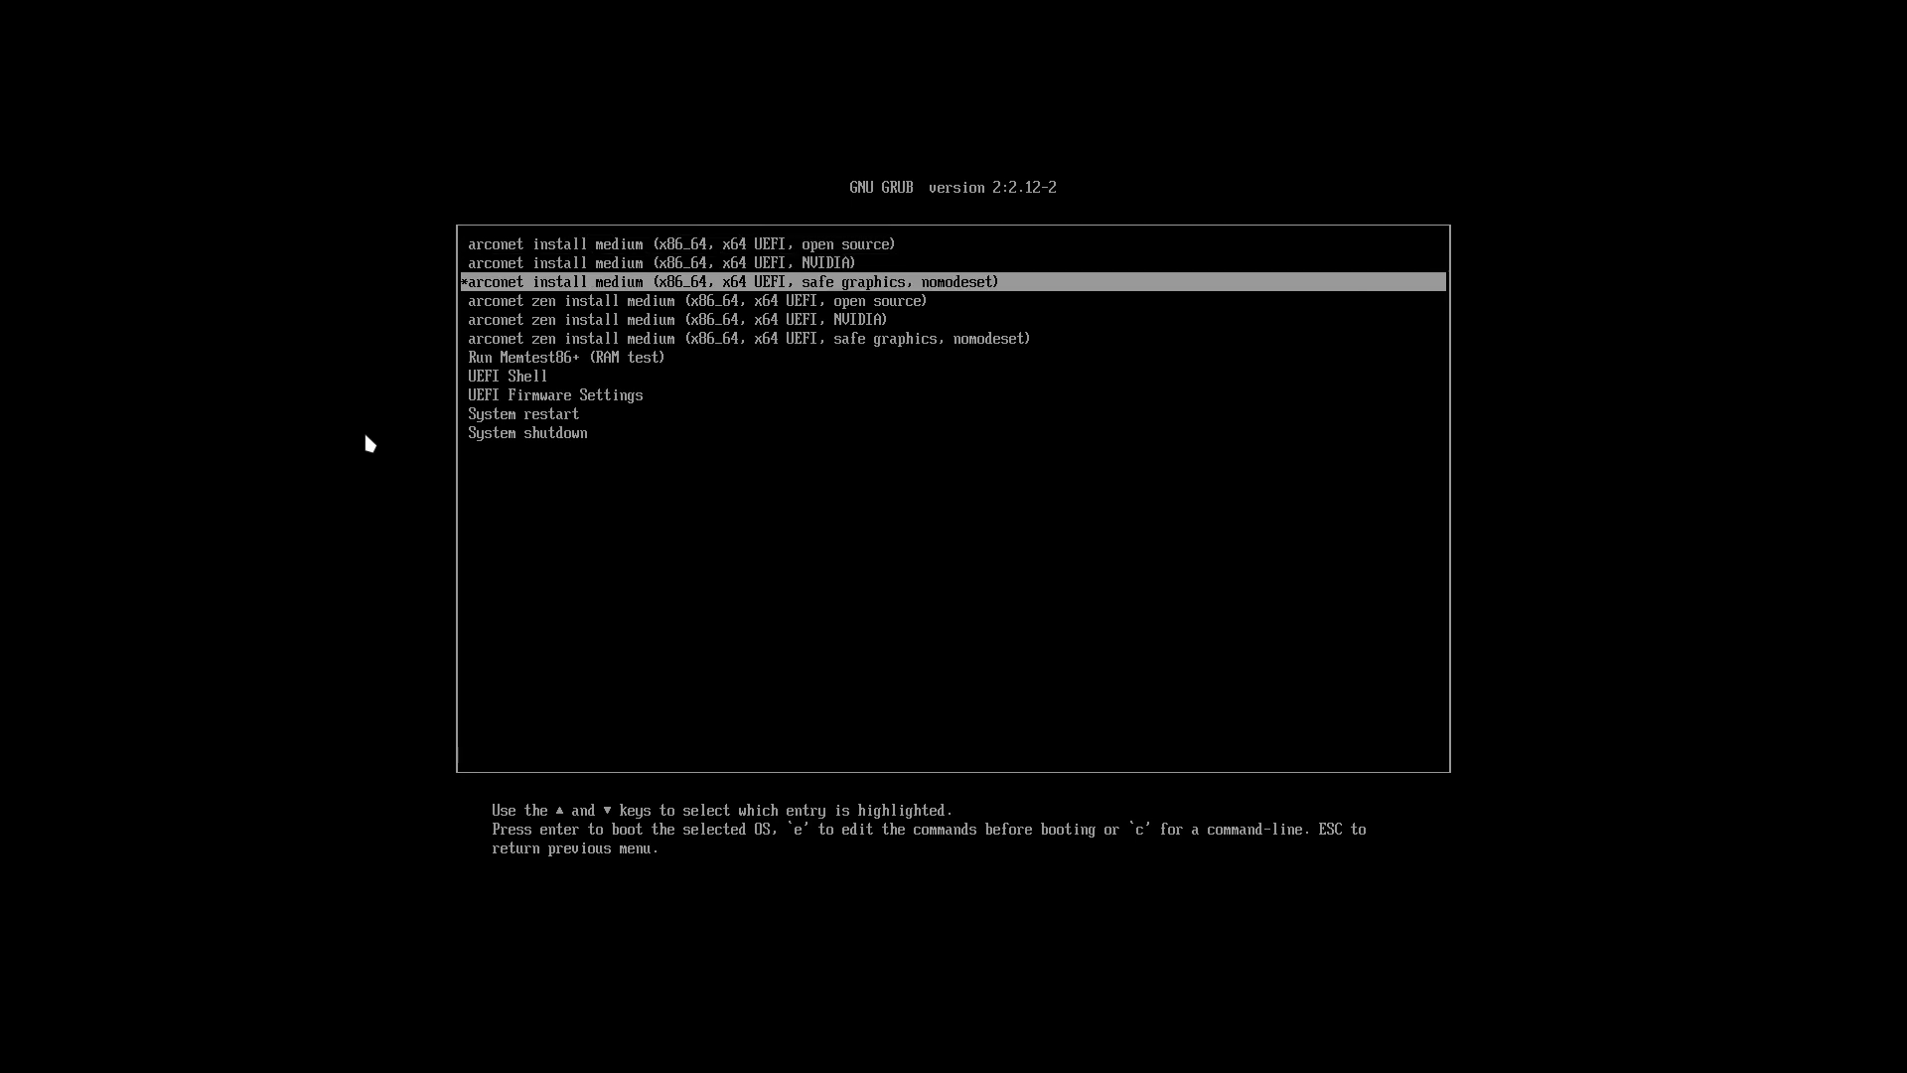
{"action": "key", "text": "Up"}
{"action": "key", "text": "Up"}
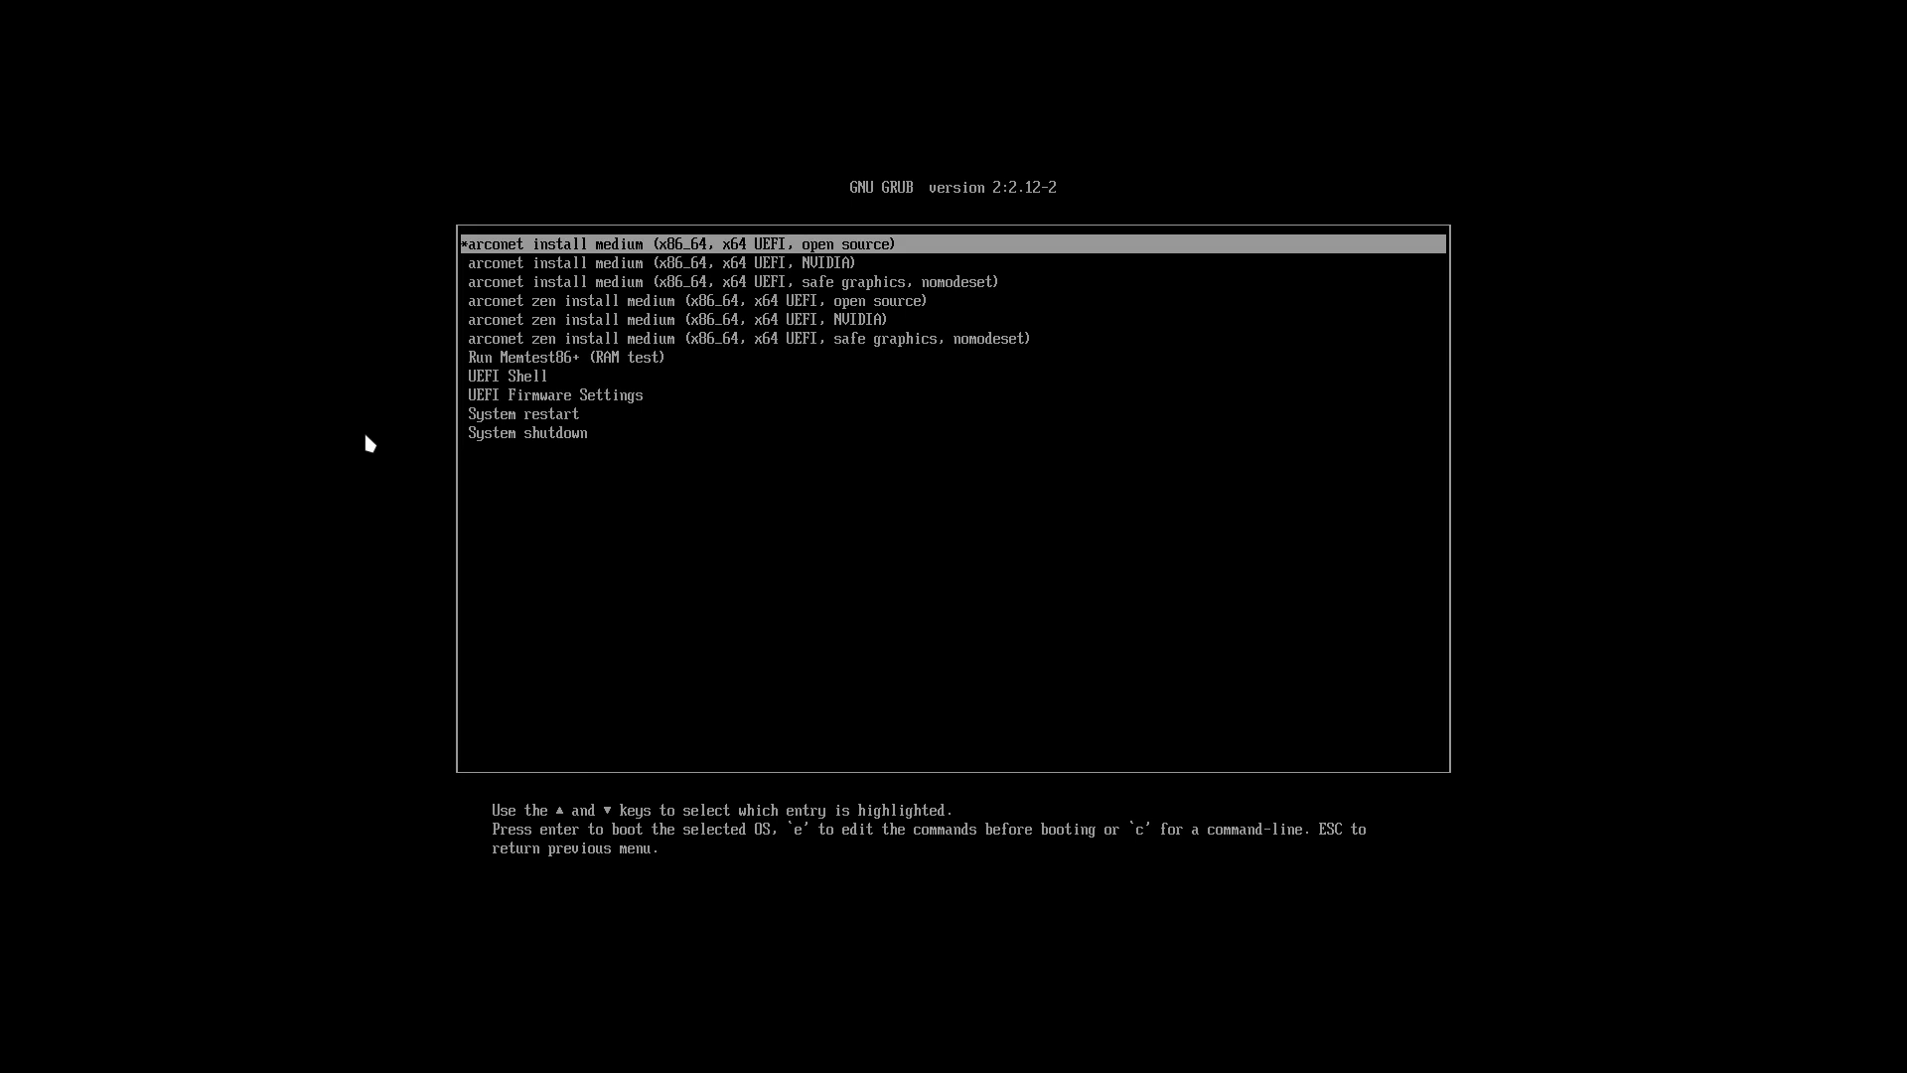
{"action": "key", "text": "Return"}
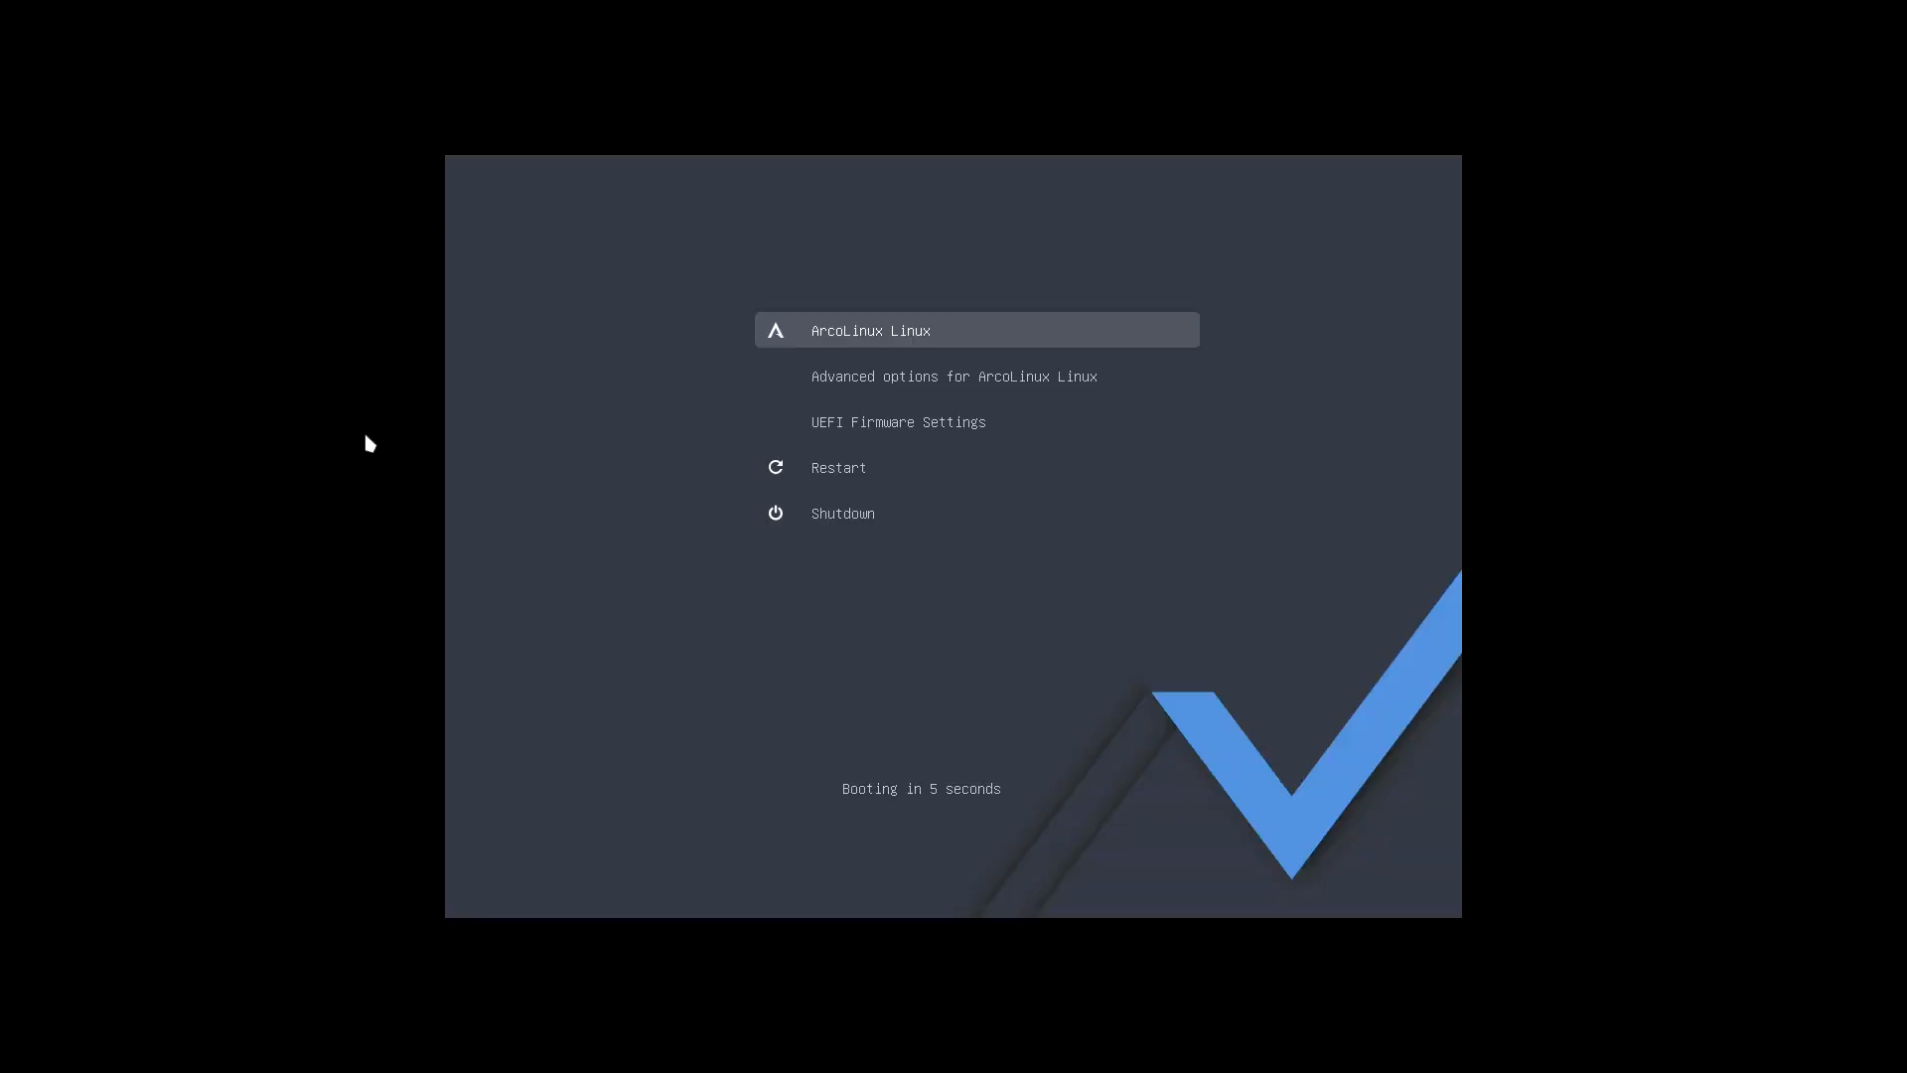
Step: Restart the virtual machine into the UEFI Boot Manager and boot from the UEFI VBOX CD-ROM
{"action": "key", "text": "Down"}
{"action": "key", "text": "Down"}
{"action": "key", "text": "Return"}
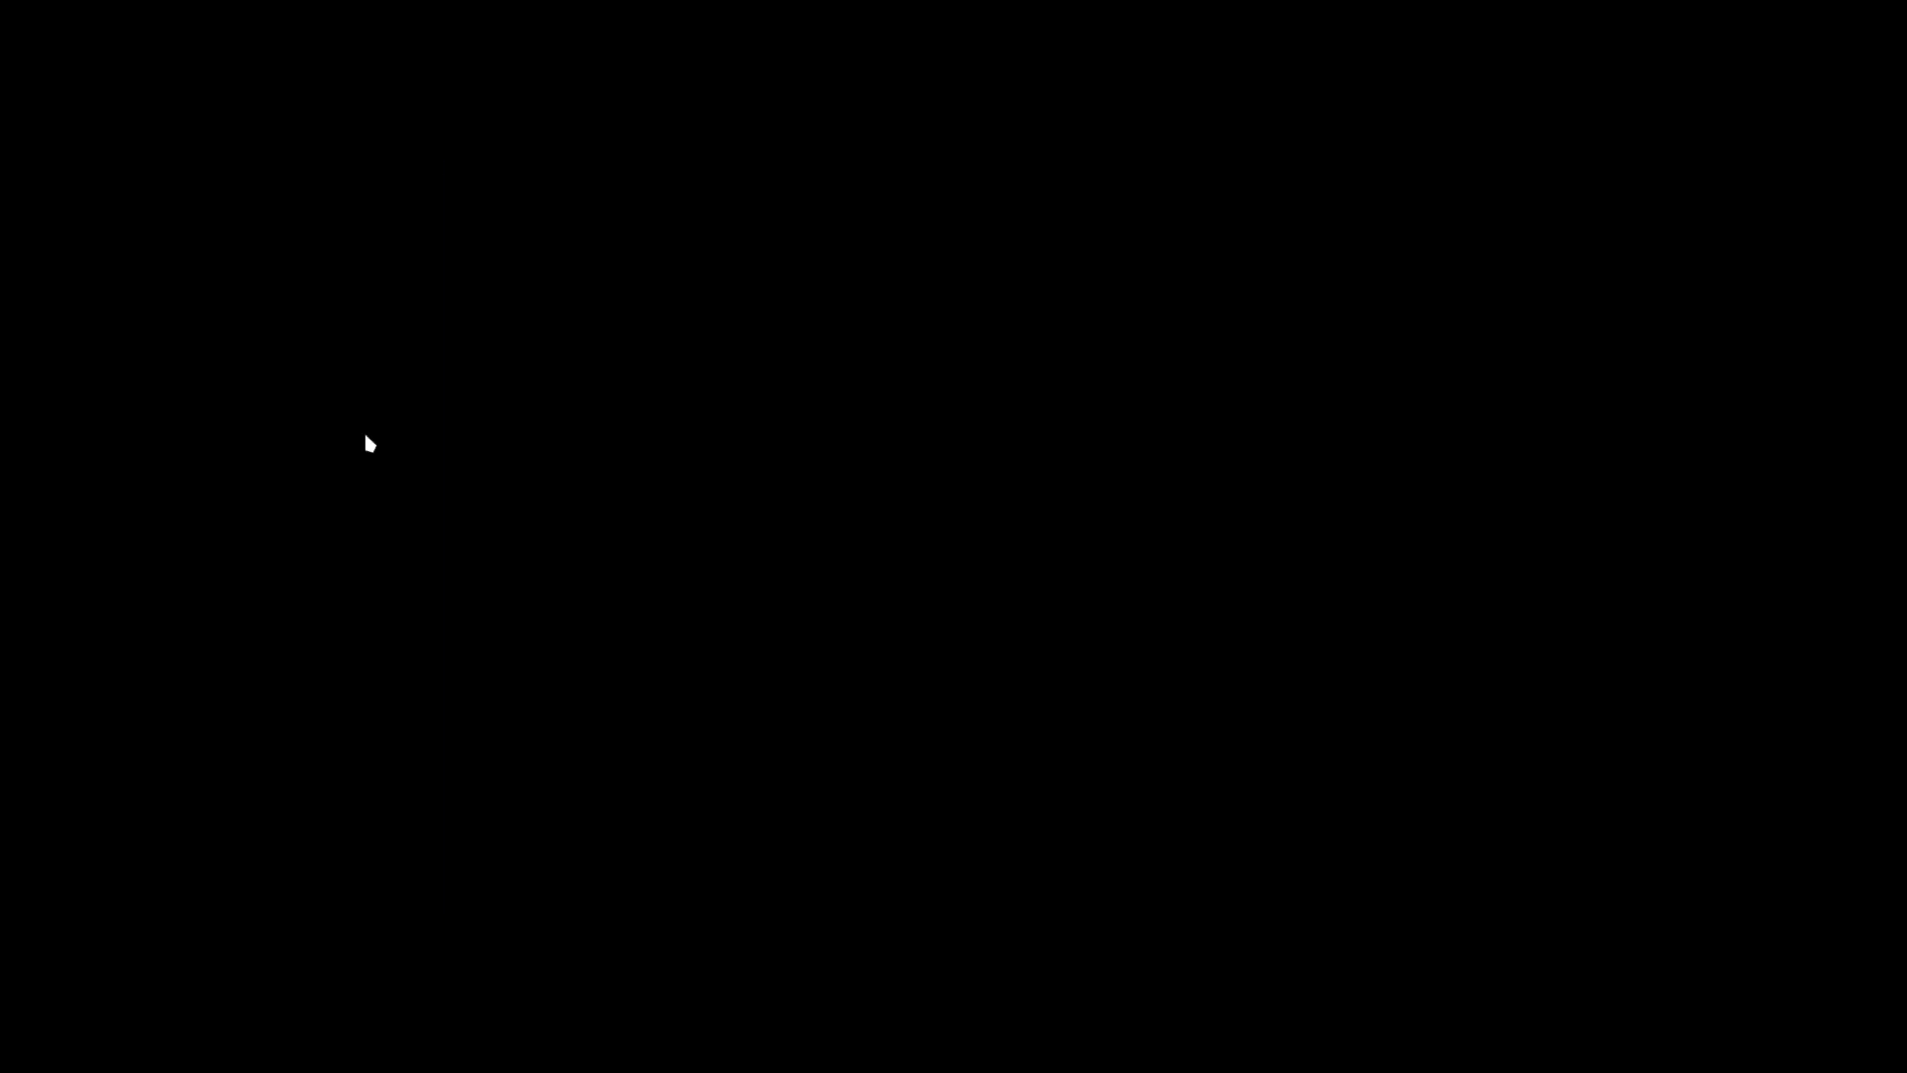
{"action": "key", "text": "Down"}
Step: Try nouveau.modeset=1 in the boot parameters of the arconet NVIDIA entry and discard the edit
{"action": "key", "text": "Down"}
{"action": "key", "text": "Return"}
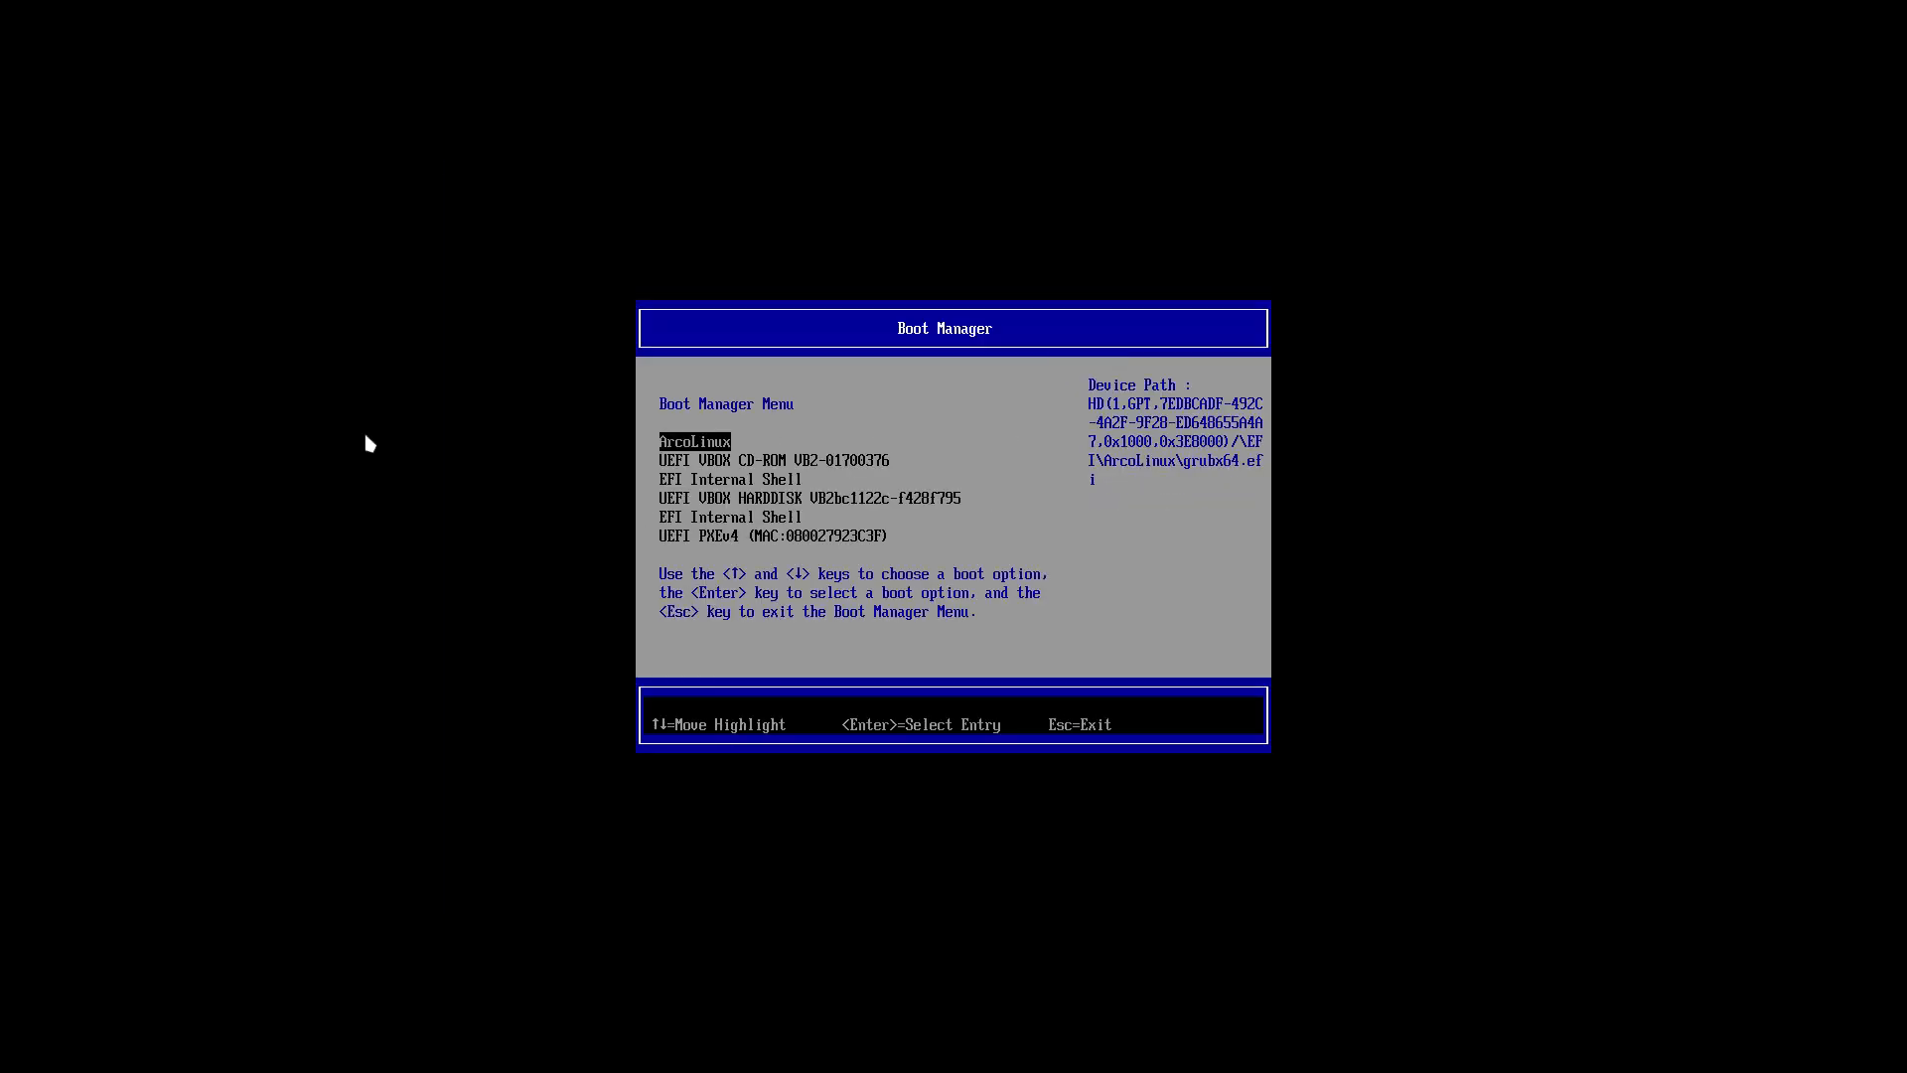
{"action": "key", "text": "Down"}
{"action": "key", "text": "Return"}
{"action": "key", "text": "Down"}
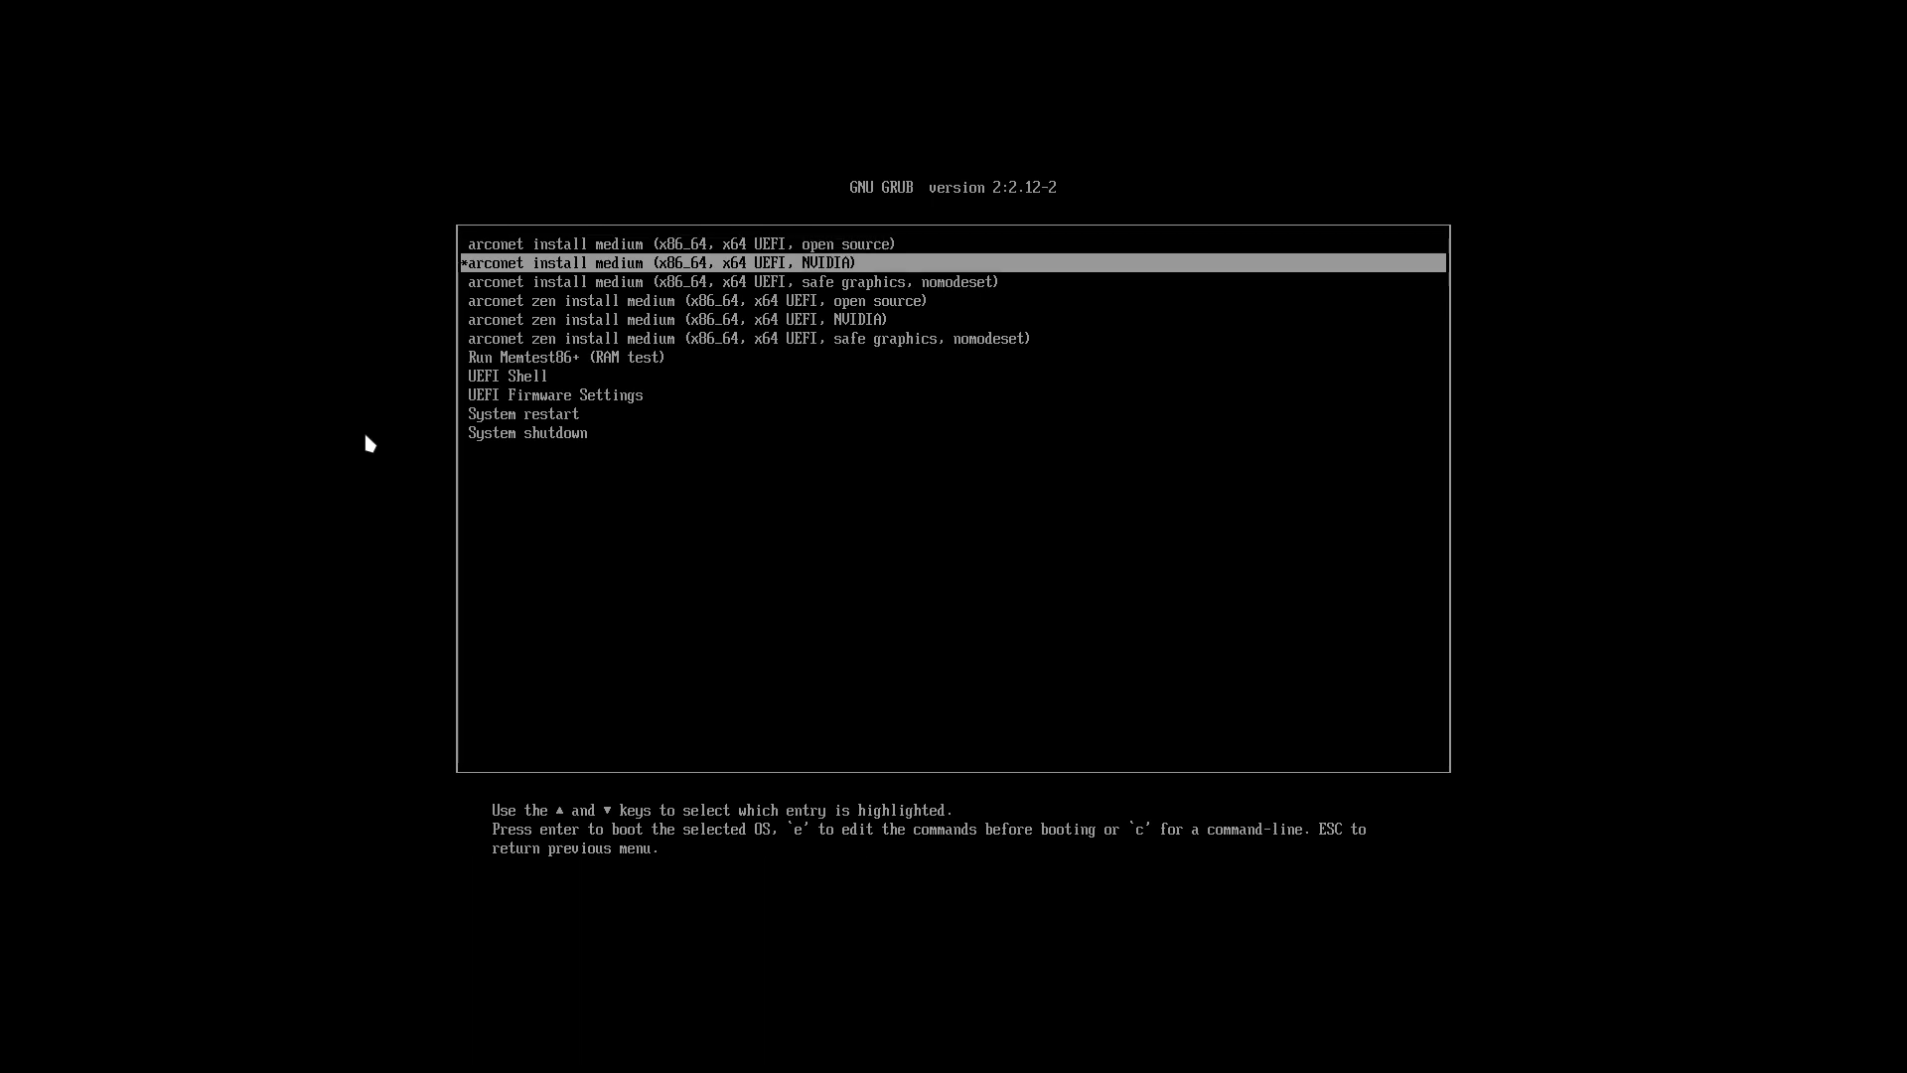
{"action": "key", "text": "e"}
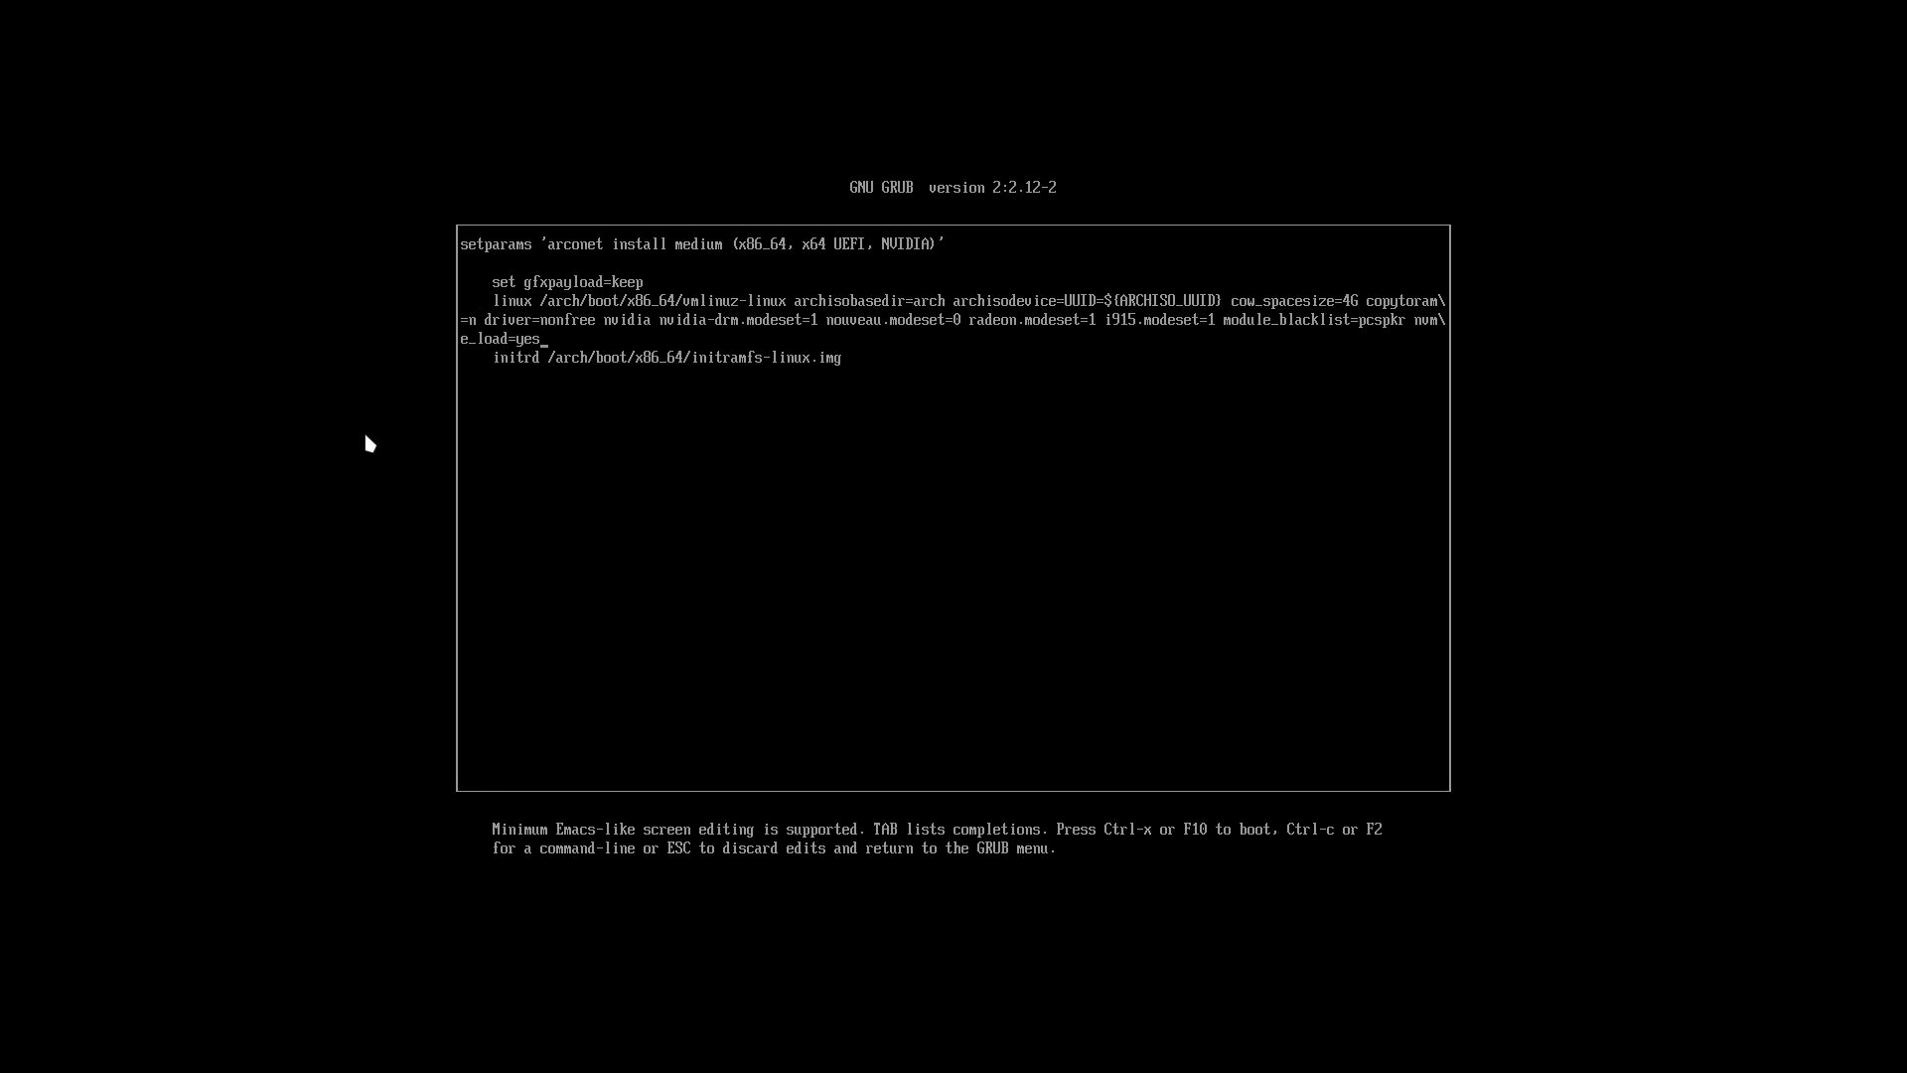
{"action": "key", "text": "Left"}
{"action": "key", "text": "Left"}
{"action": "key", "text": "BackSpace"}
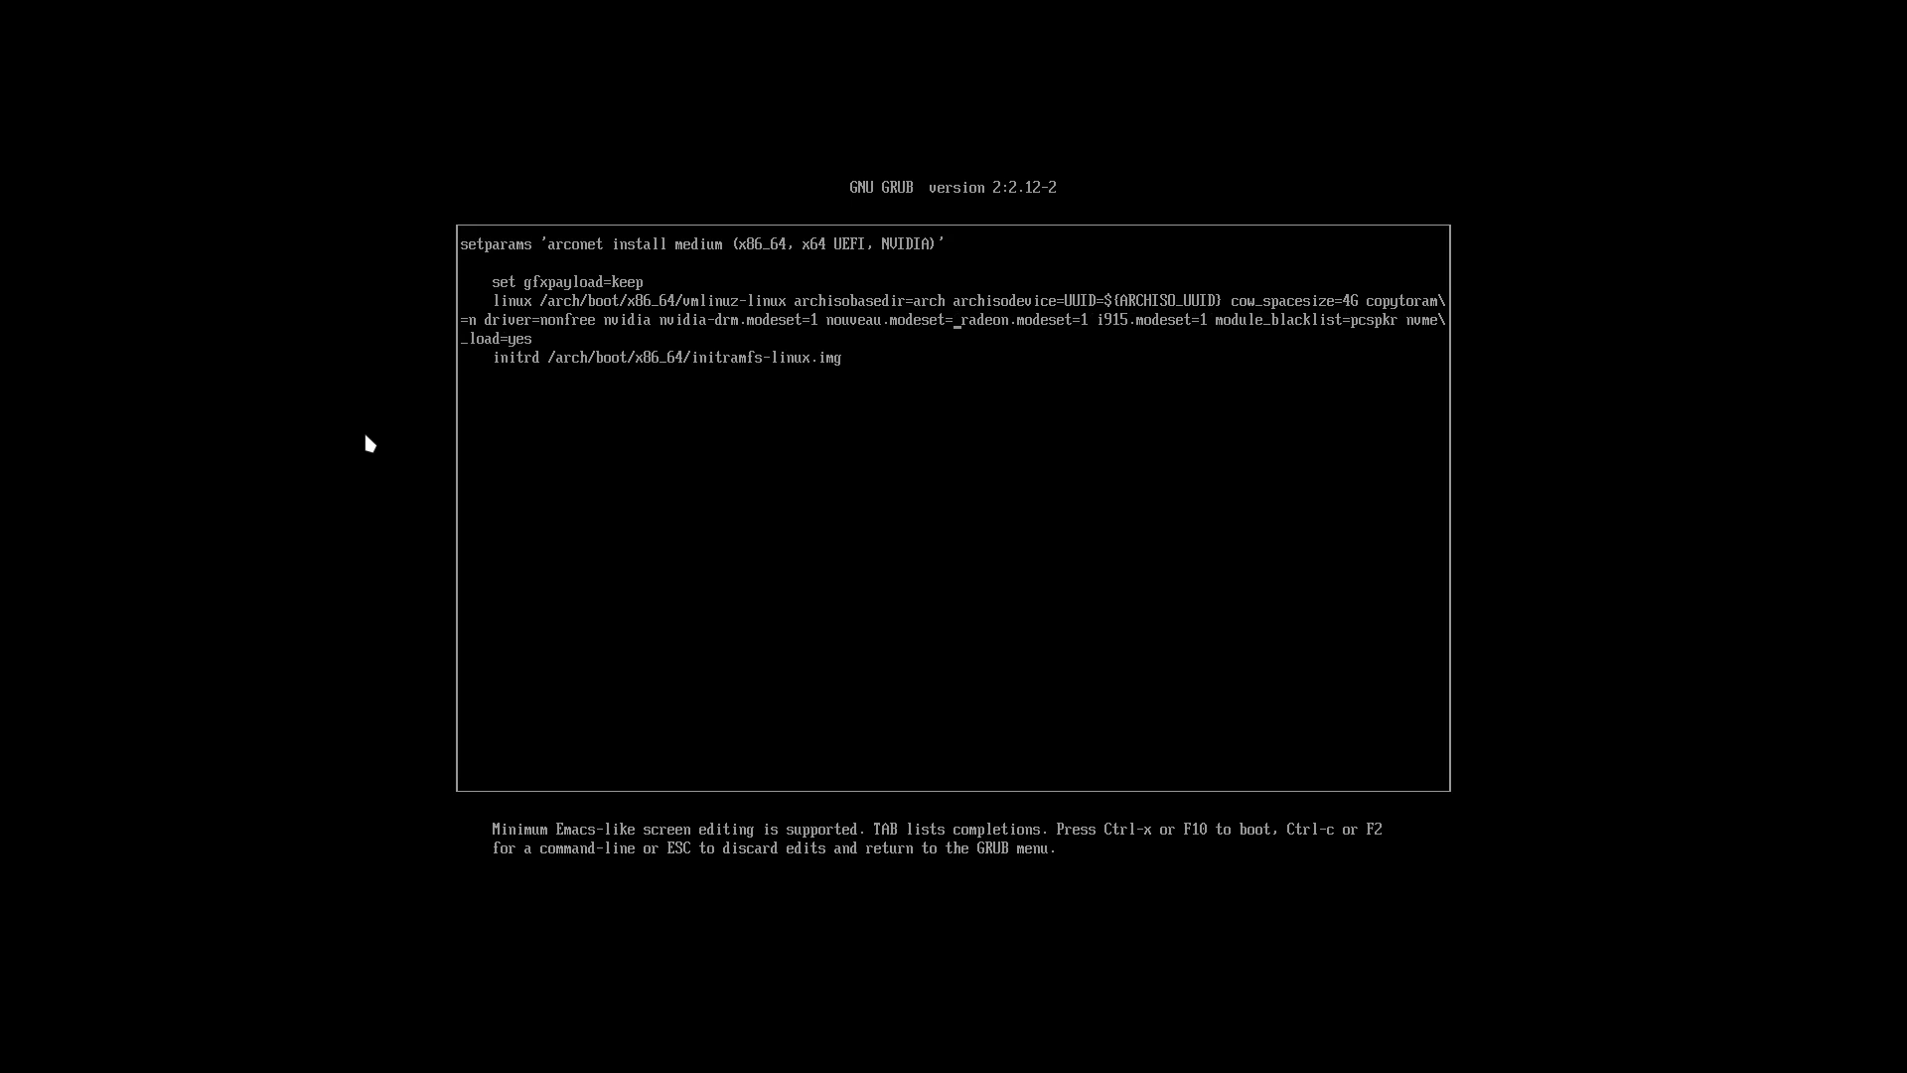
{"action": "type", "text": "1"}
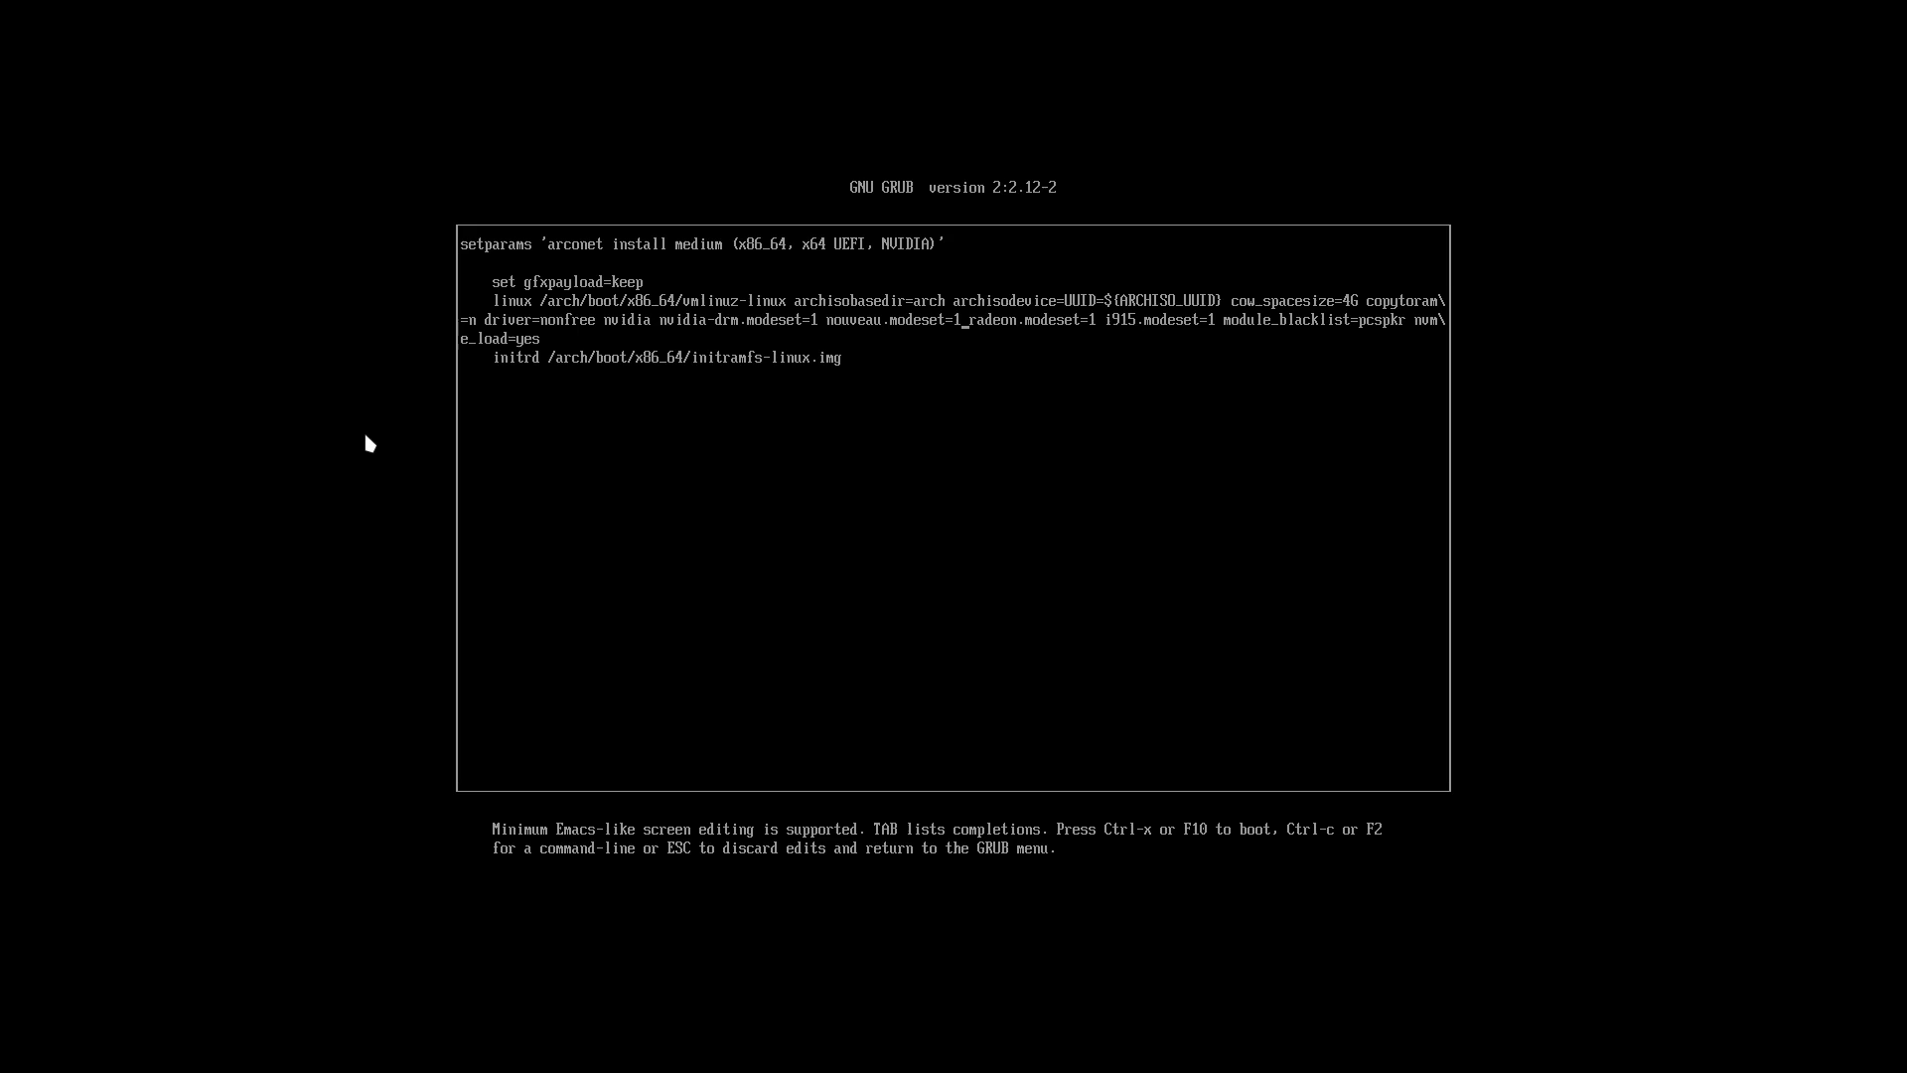
{"action": "key", "text": "Escape"}
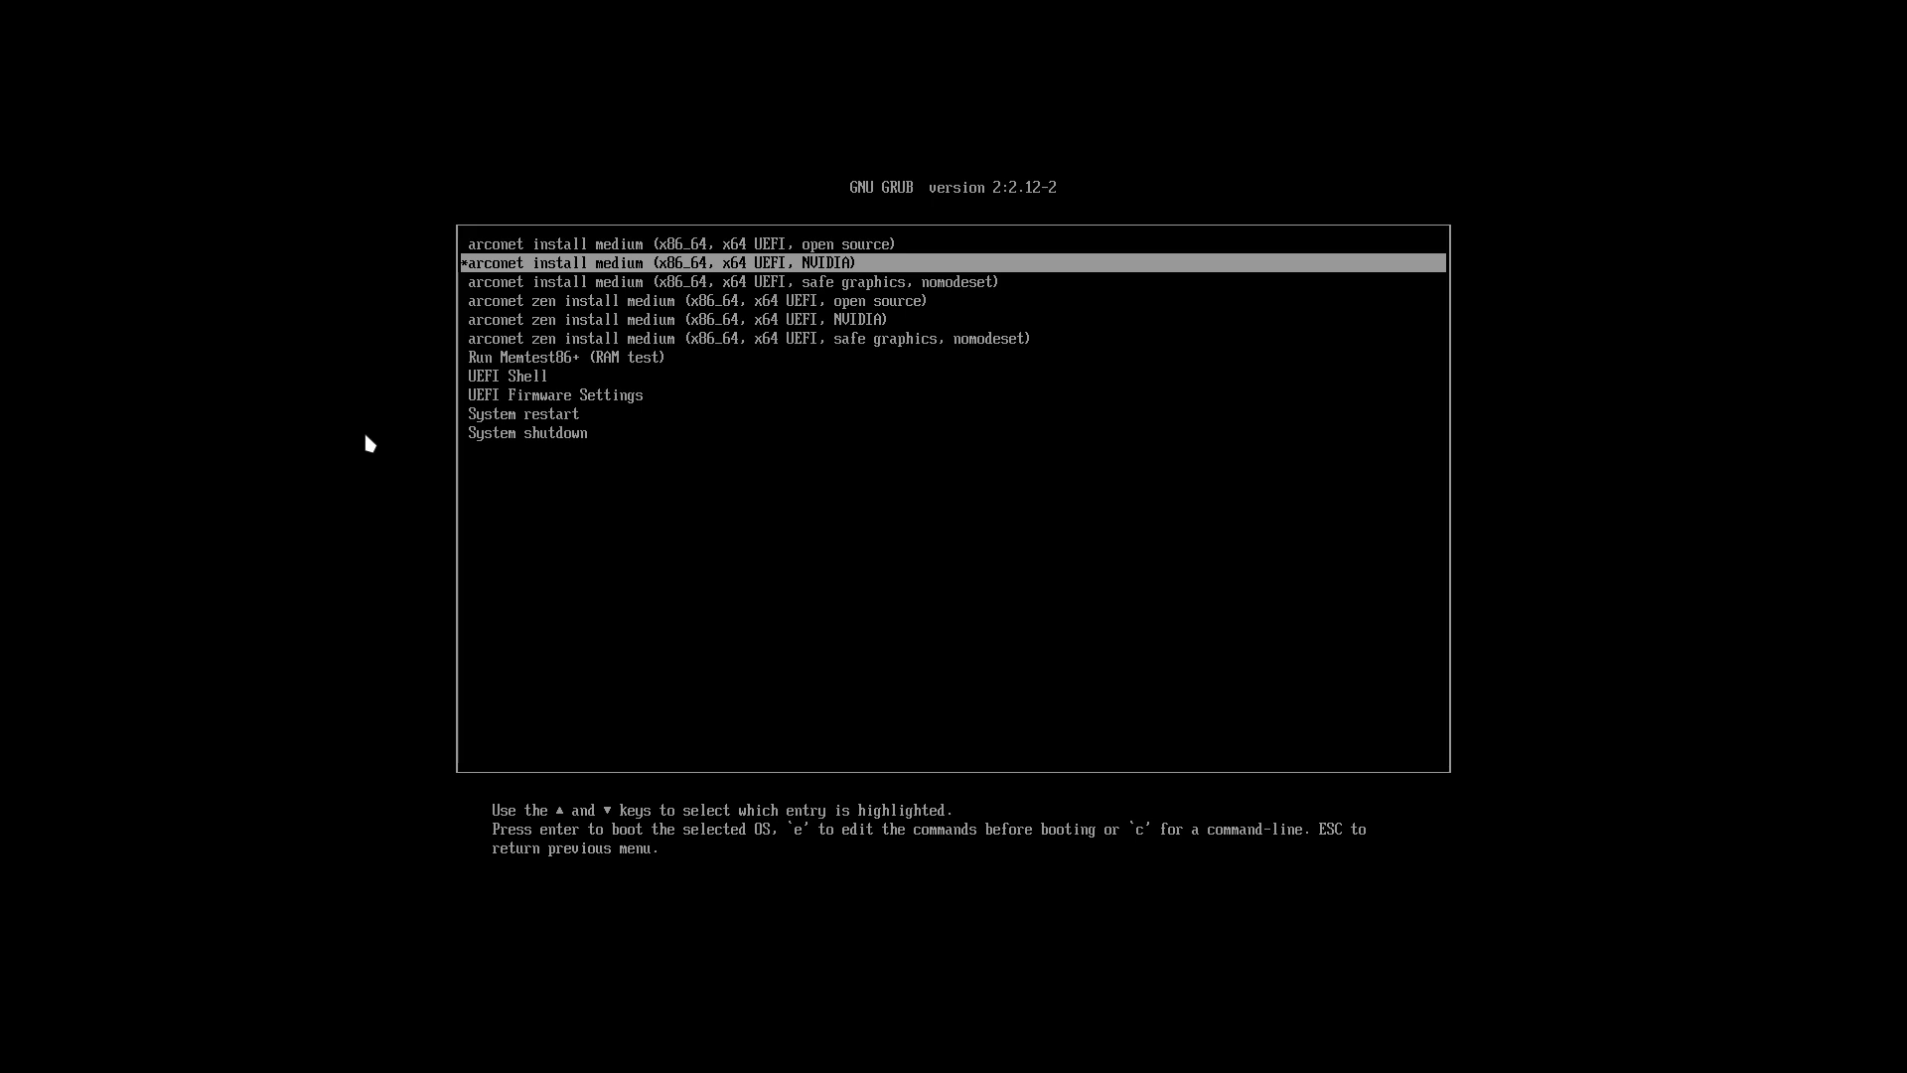
Step: Boot the arconet install medium (x86_64, x64 UEFI, open source) entry into the live desktop
{"action": "key", "text": "Up"}
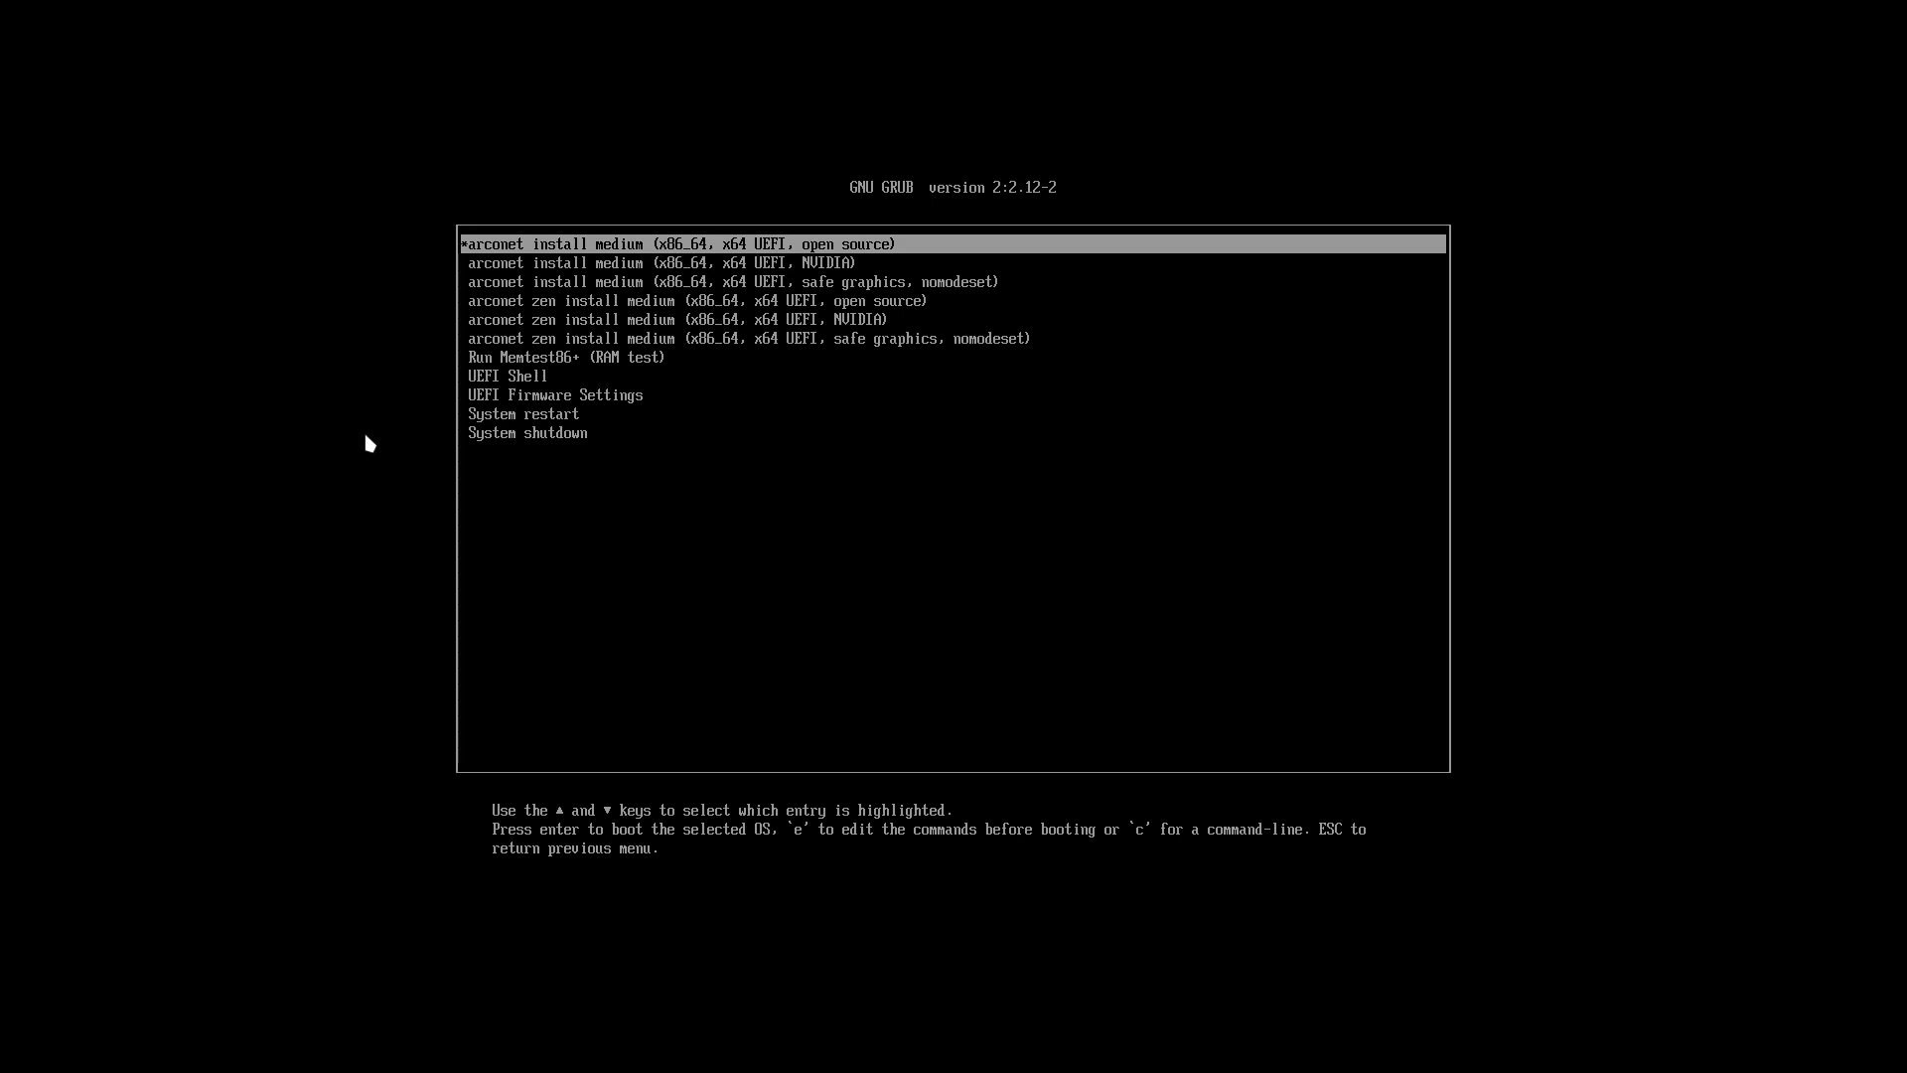
{"action": "key", "text": "Return"}
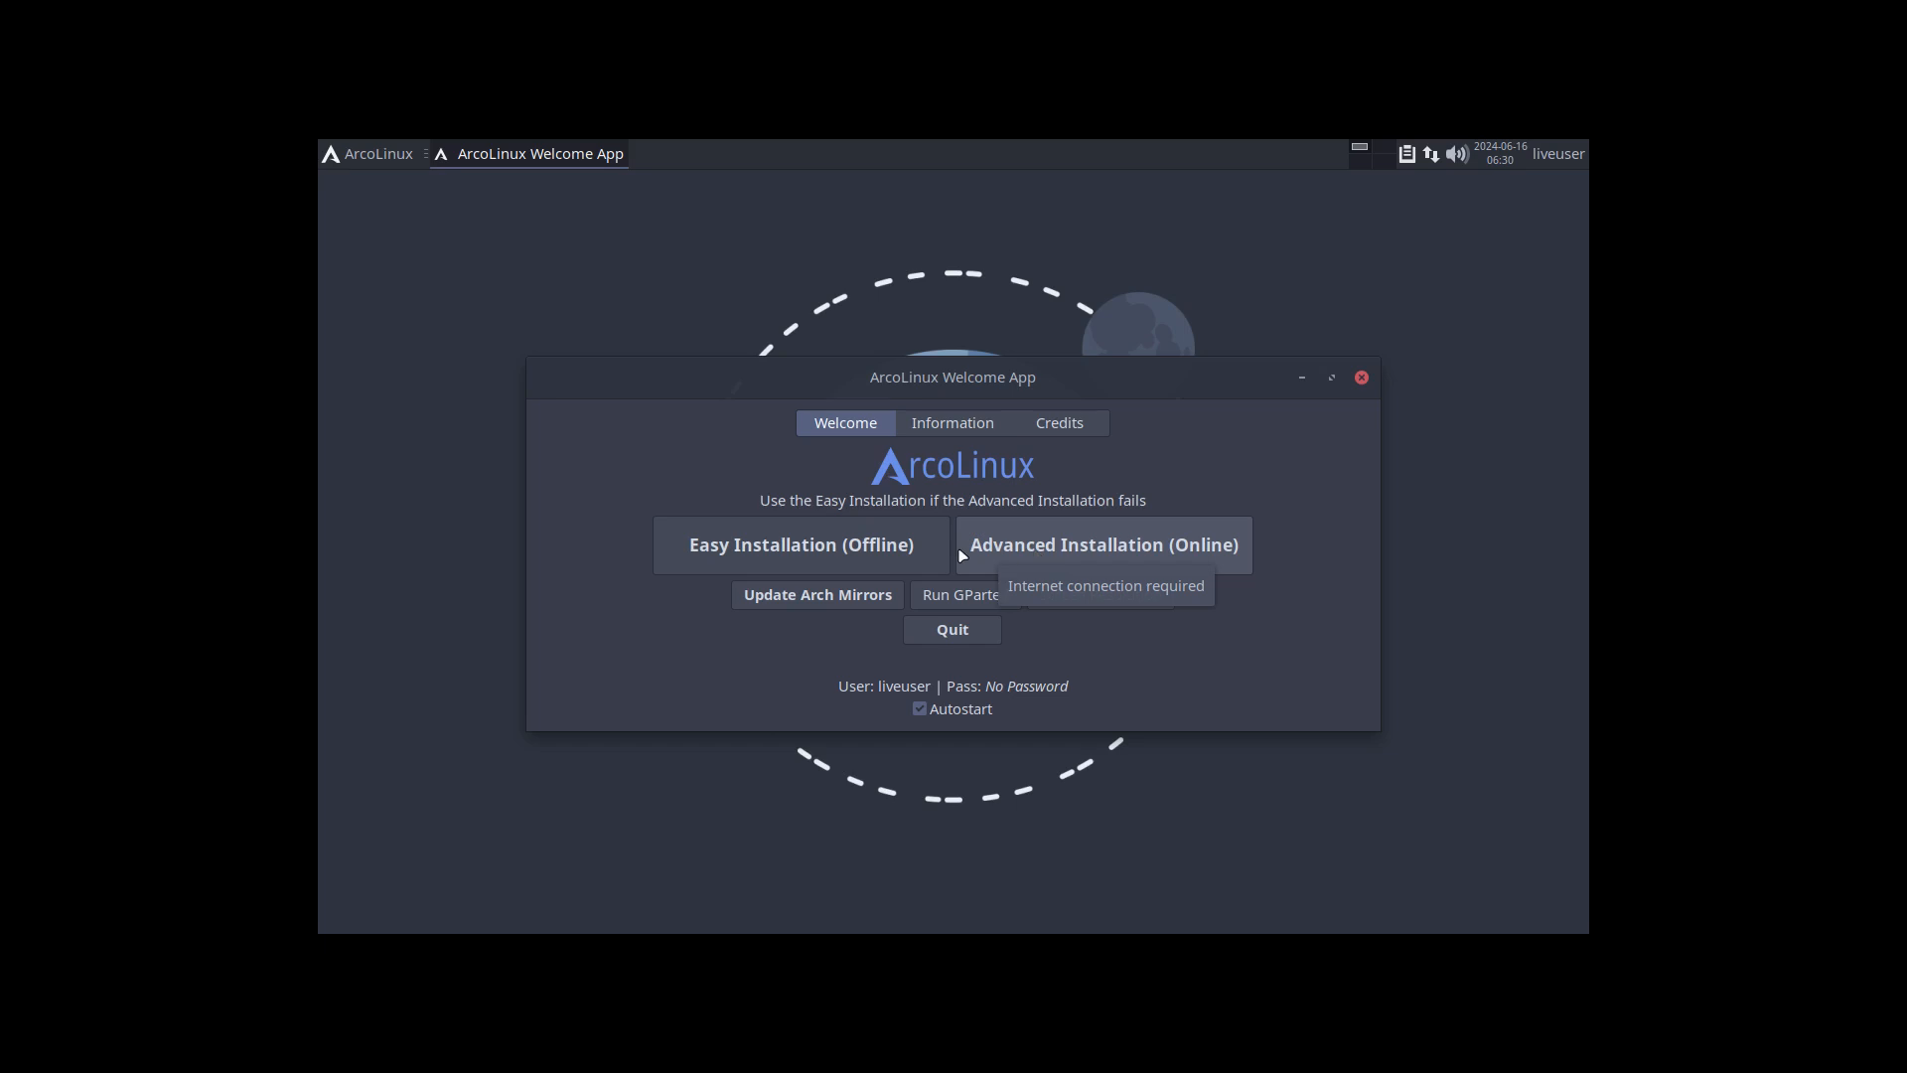
Step: Look over the Information page of the ArcoLinux Welcome App and launch GParted from its Welcome page
{"action": "left_click", "coordinate": [963, 422]}
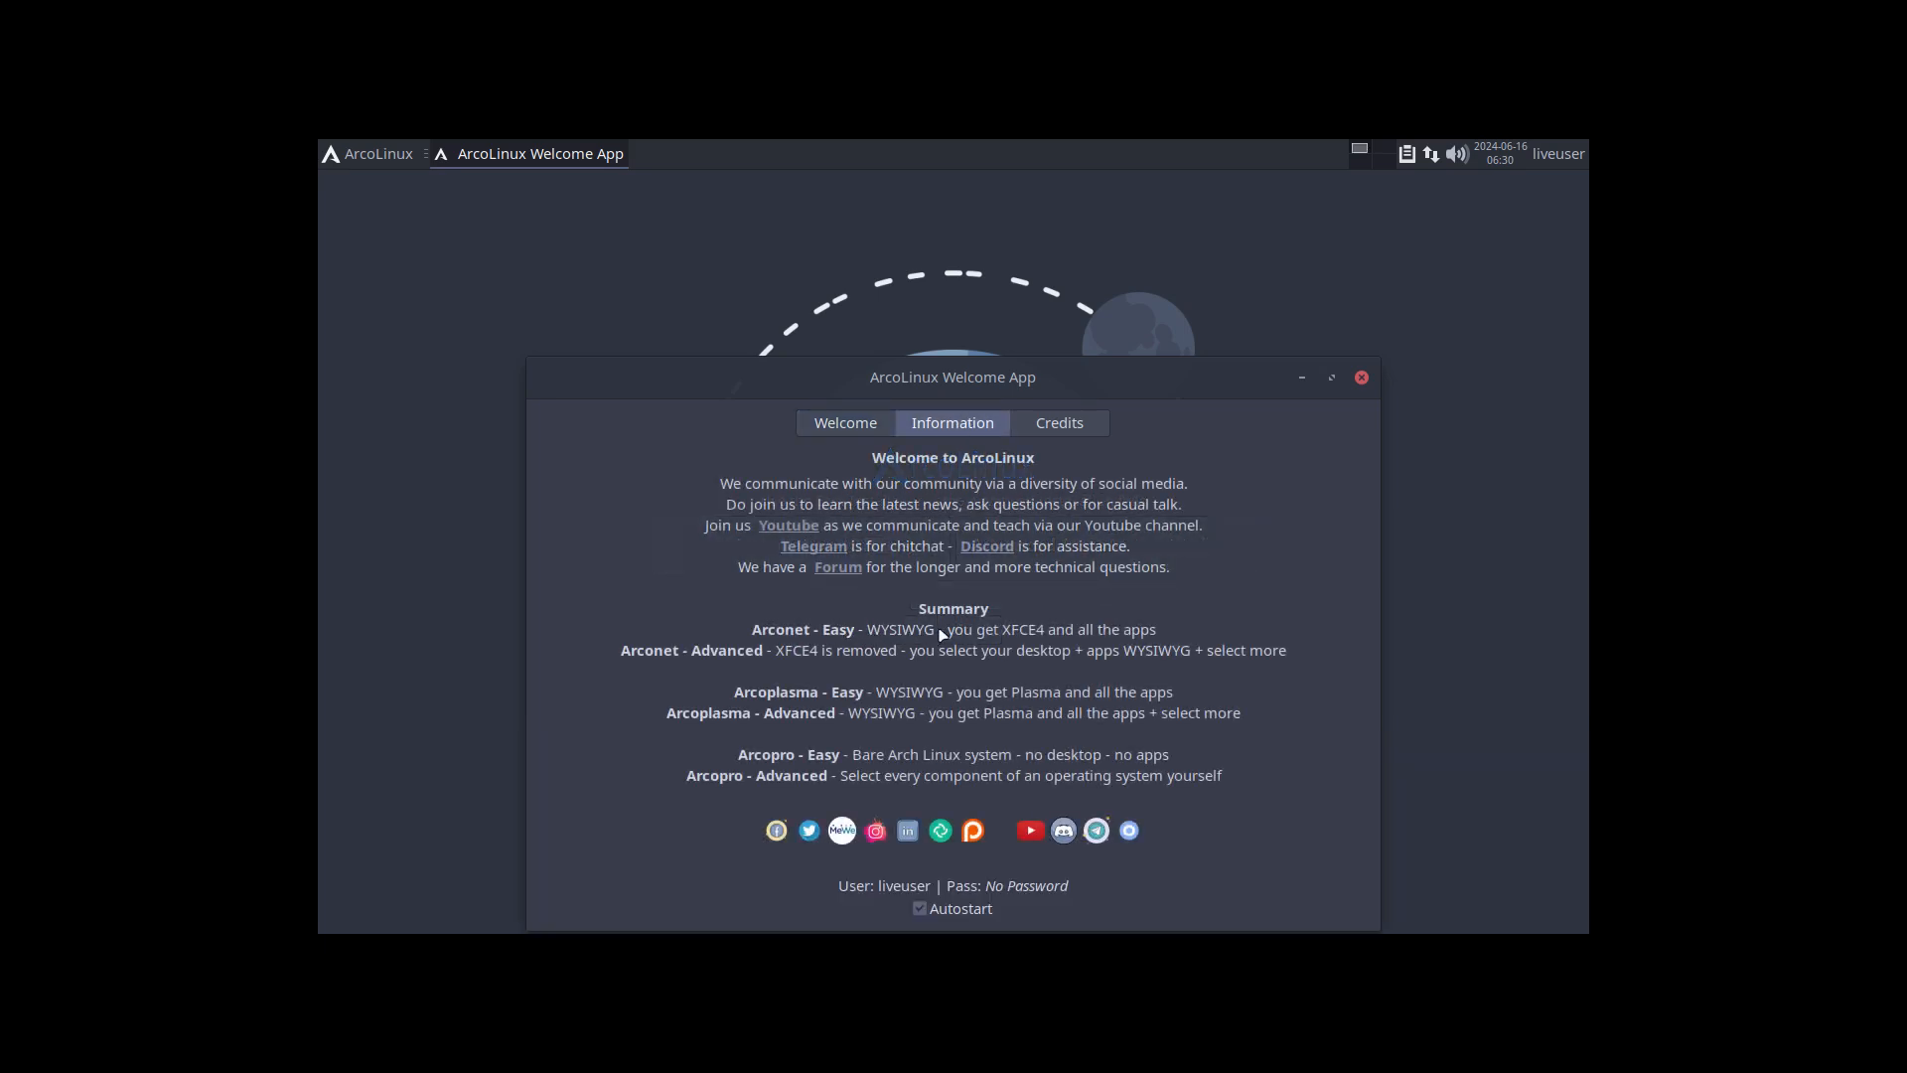
{"action": "left_click", "coordinate": [851, 424]}
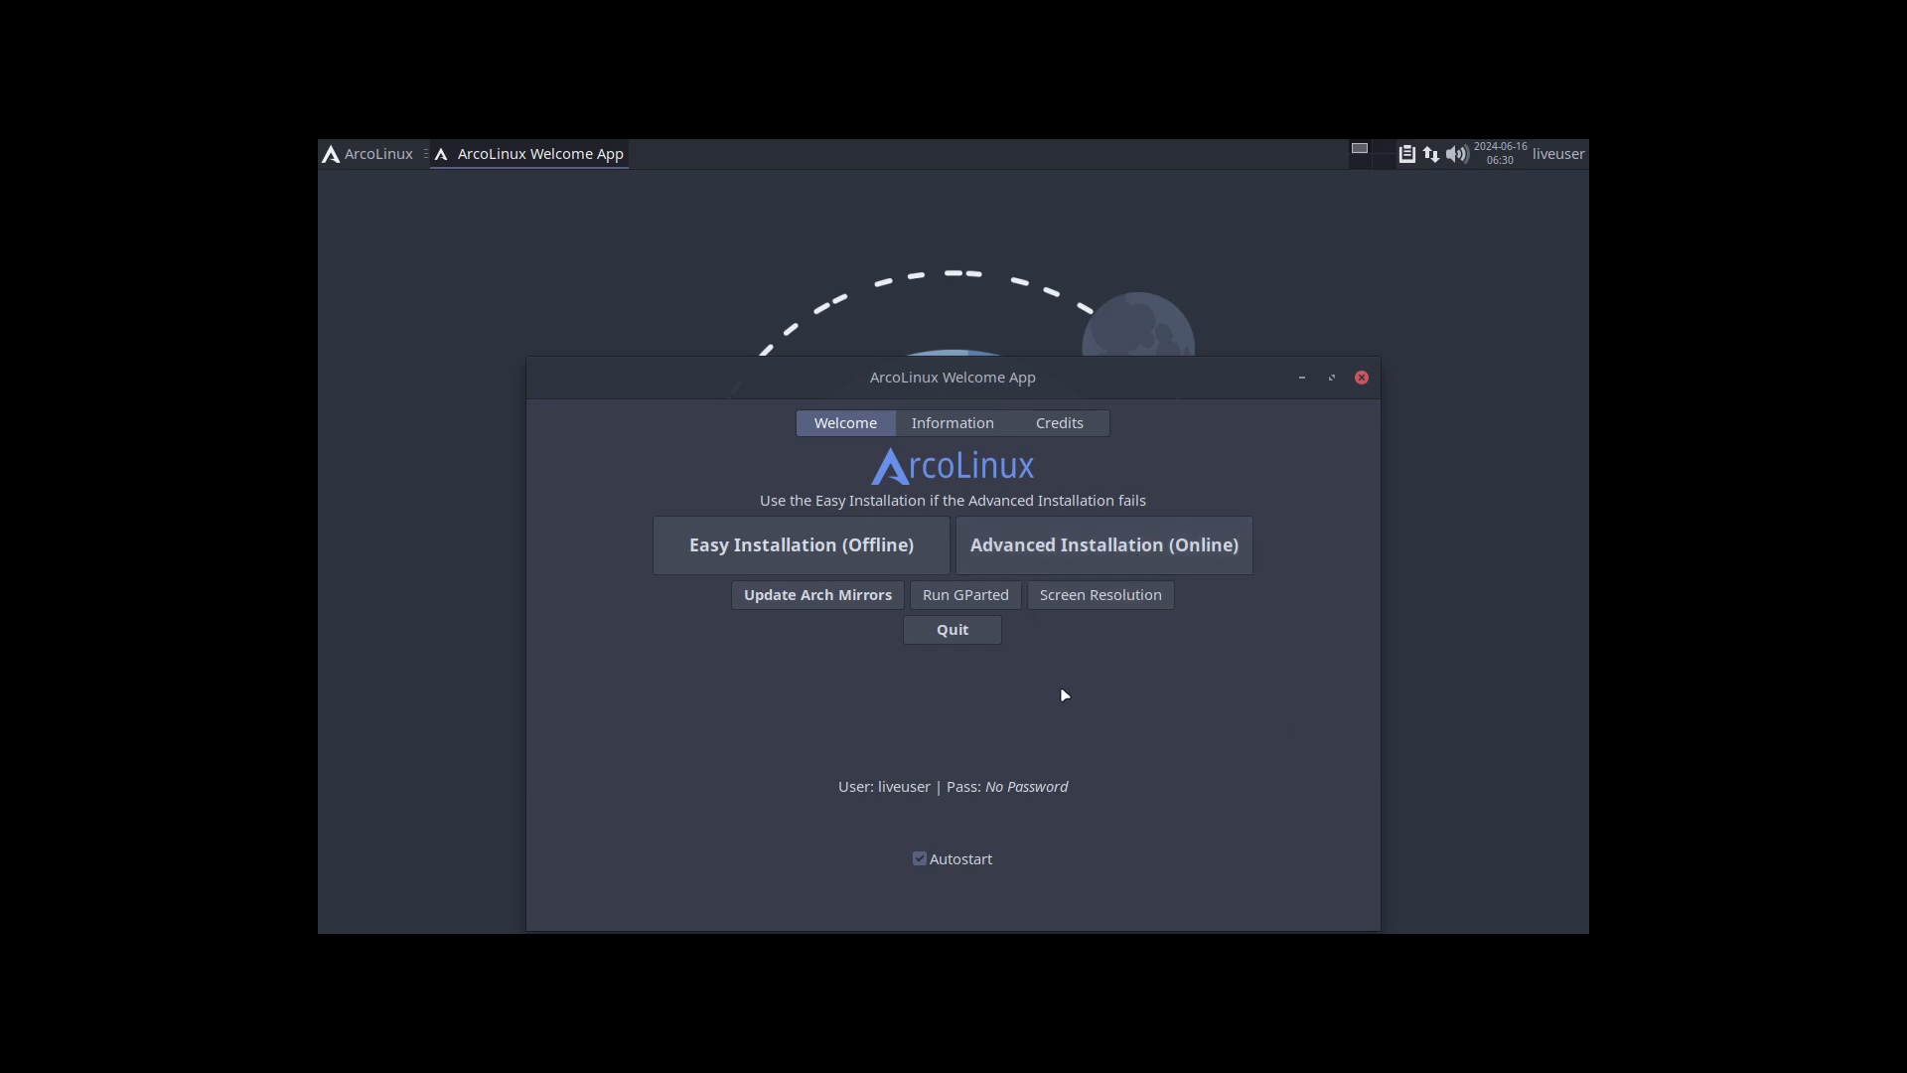
{"action": "left_click_drag", "start_coordinate": [962, 396], "coordinate": [962, 260]}
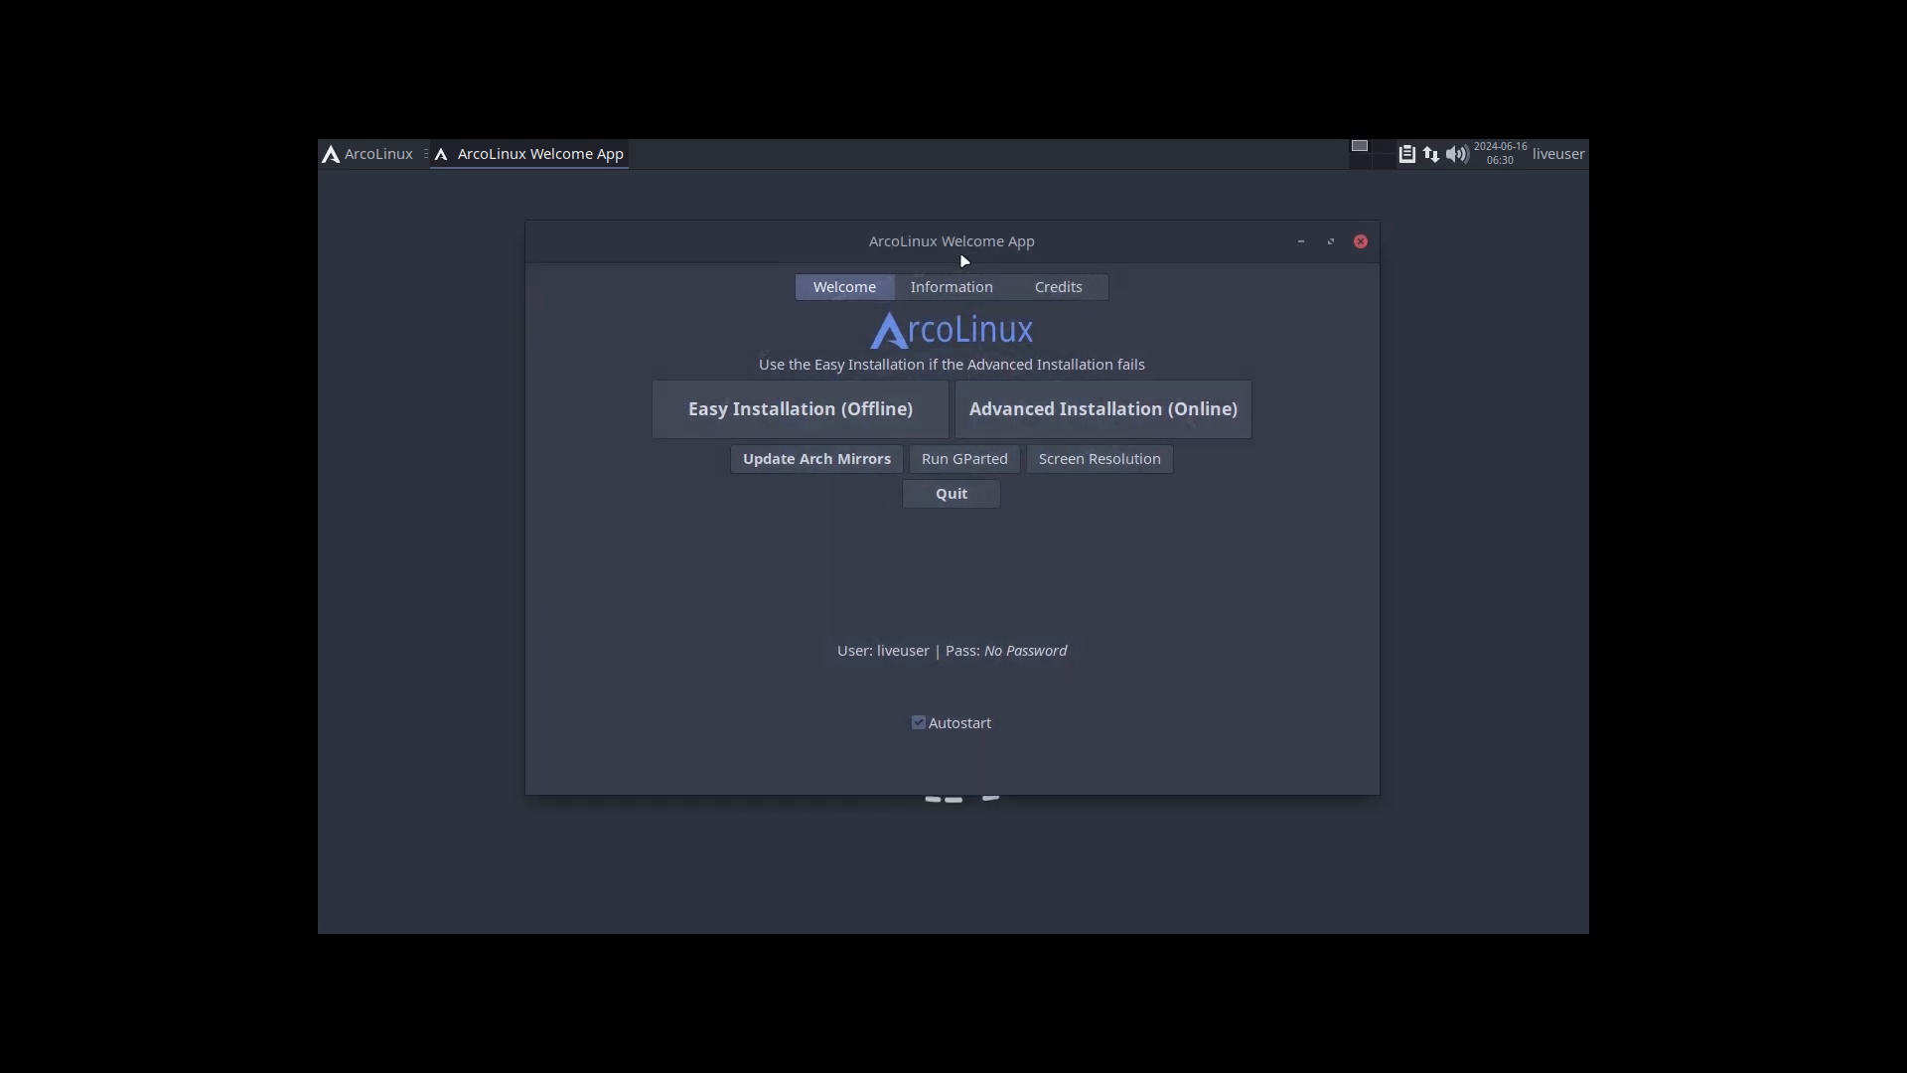
{"action": "left_click", "coordinate": [982, 464]}
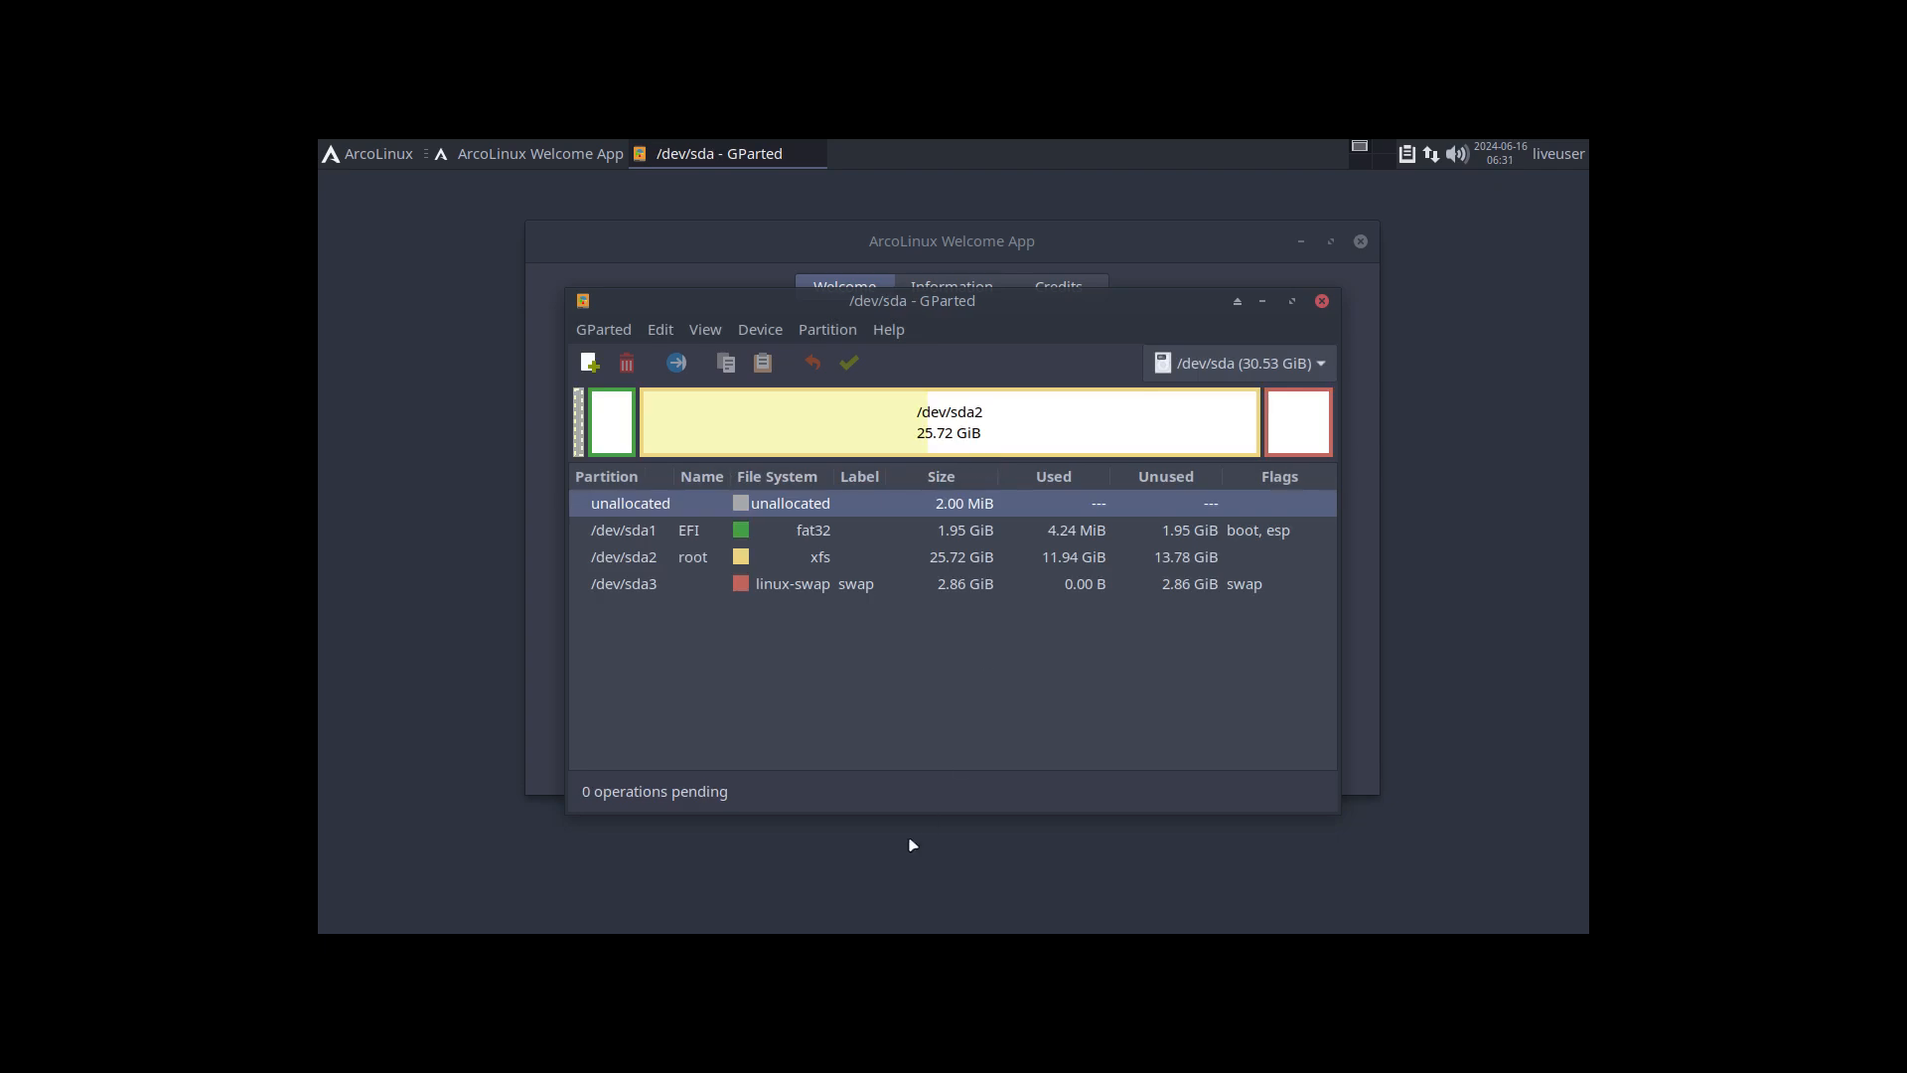
Step: Delete the partitions /dev/sda2, /dev/sda1 and /dev/sda3 in GParted and apply the pending operations
{"action": "left_click", "coordinate": [810, 430]}
{"action": "left_click", "coordinate": [627, 362]}
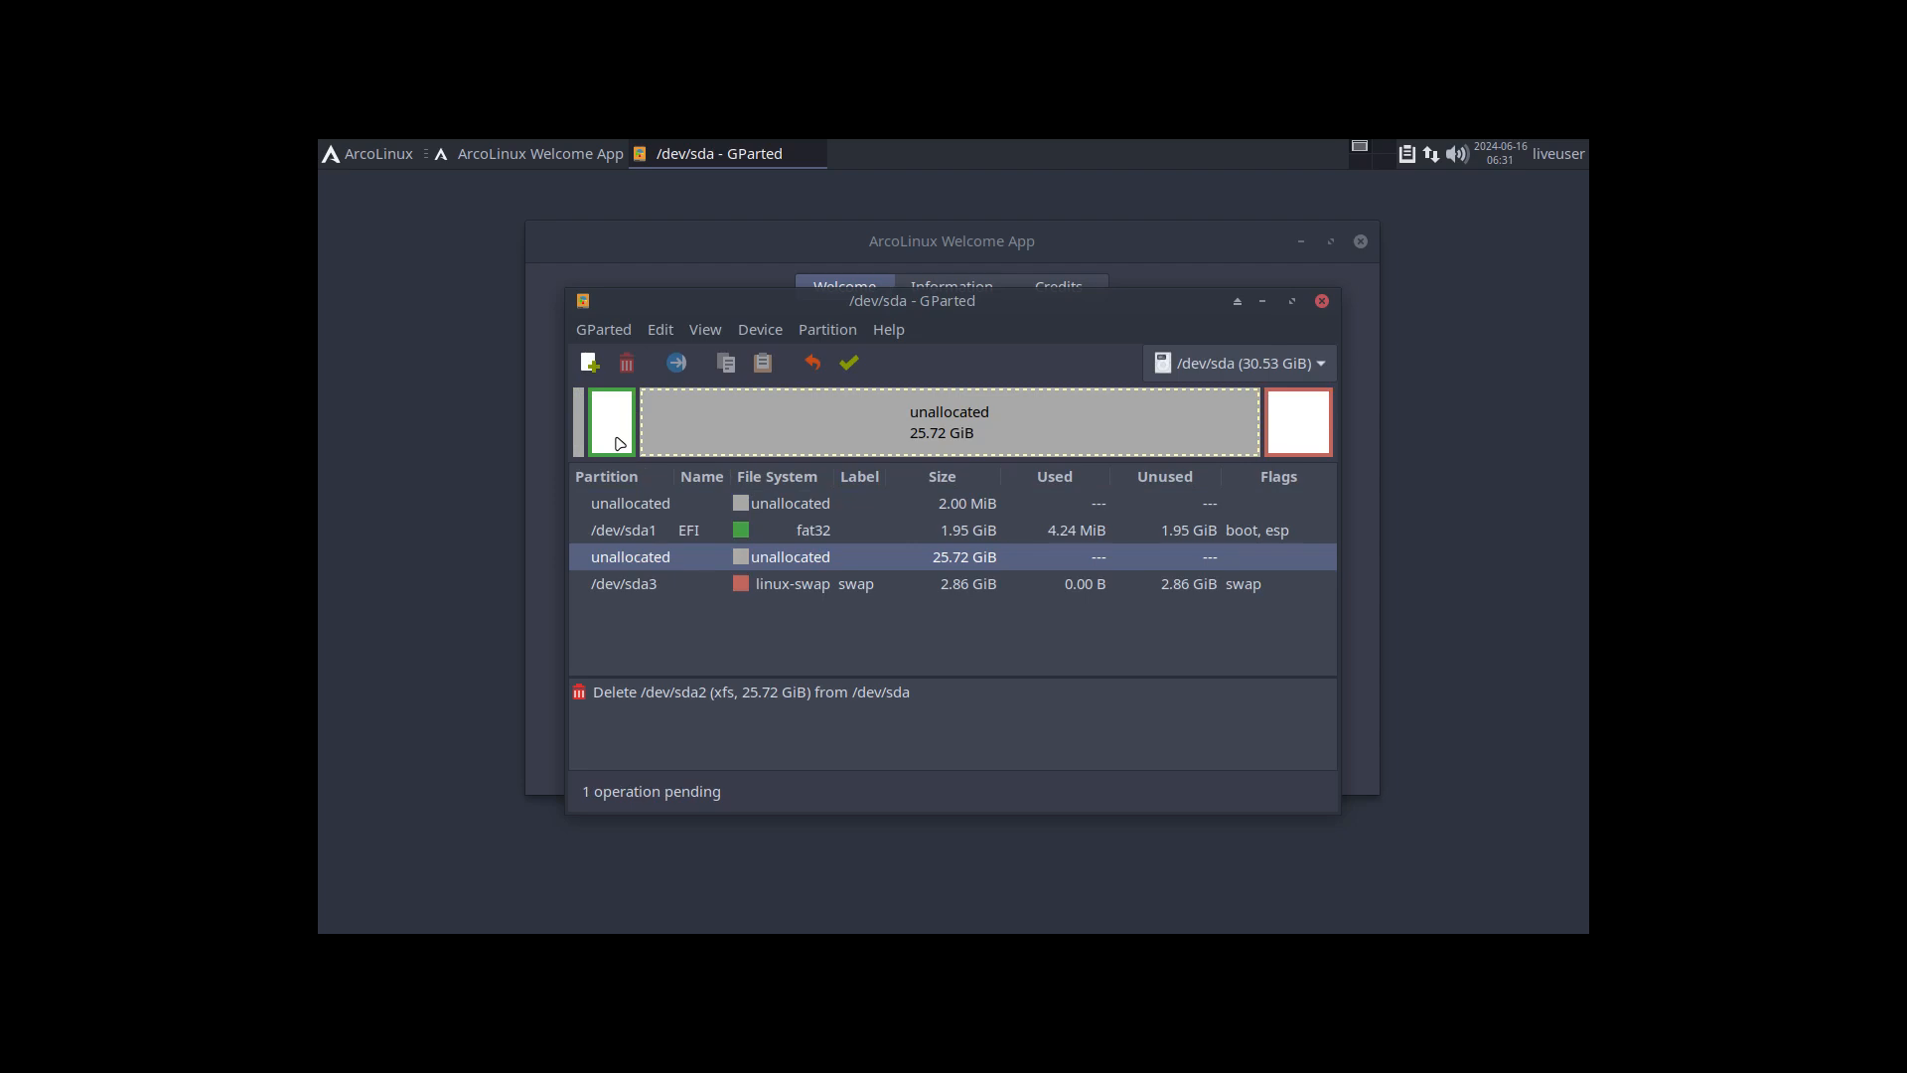
{"action": "left_click", "coordinate": [617, 435]}
{"action": "left_click", "coordinate": [627, 362]}
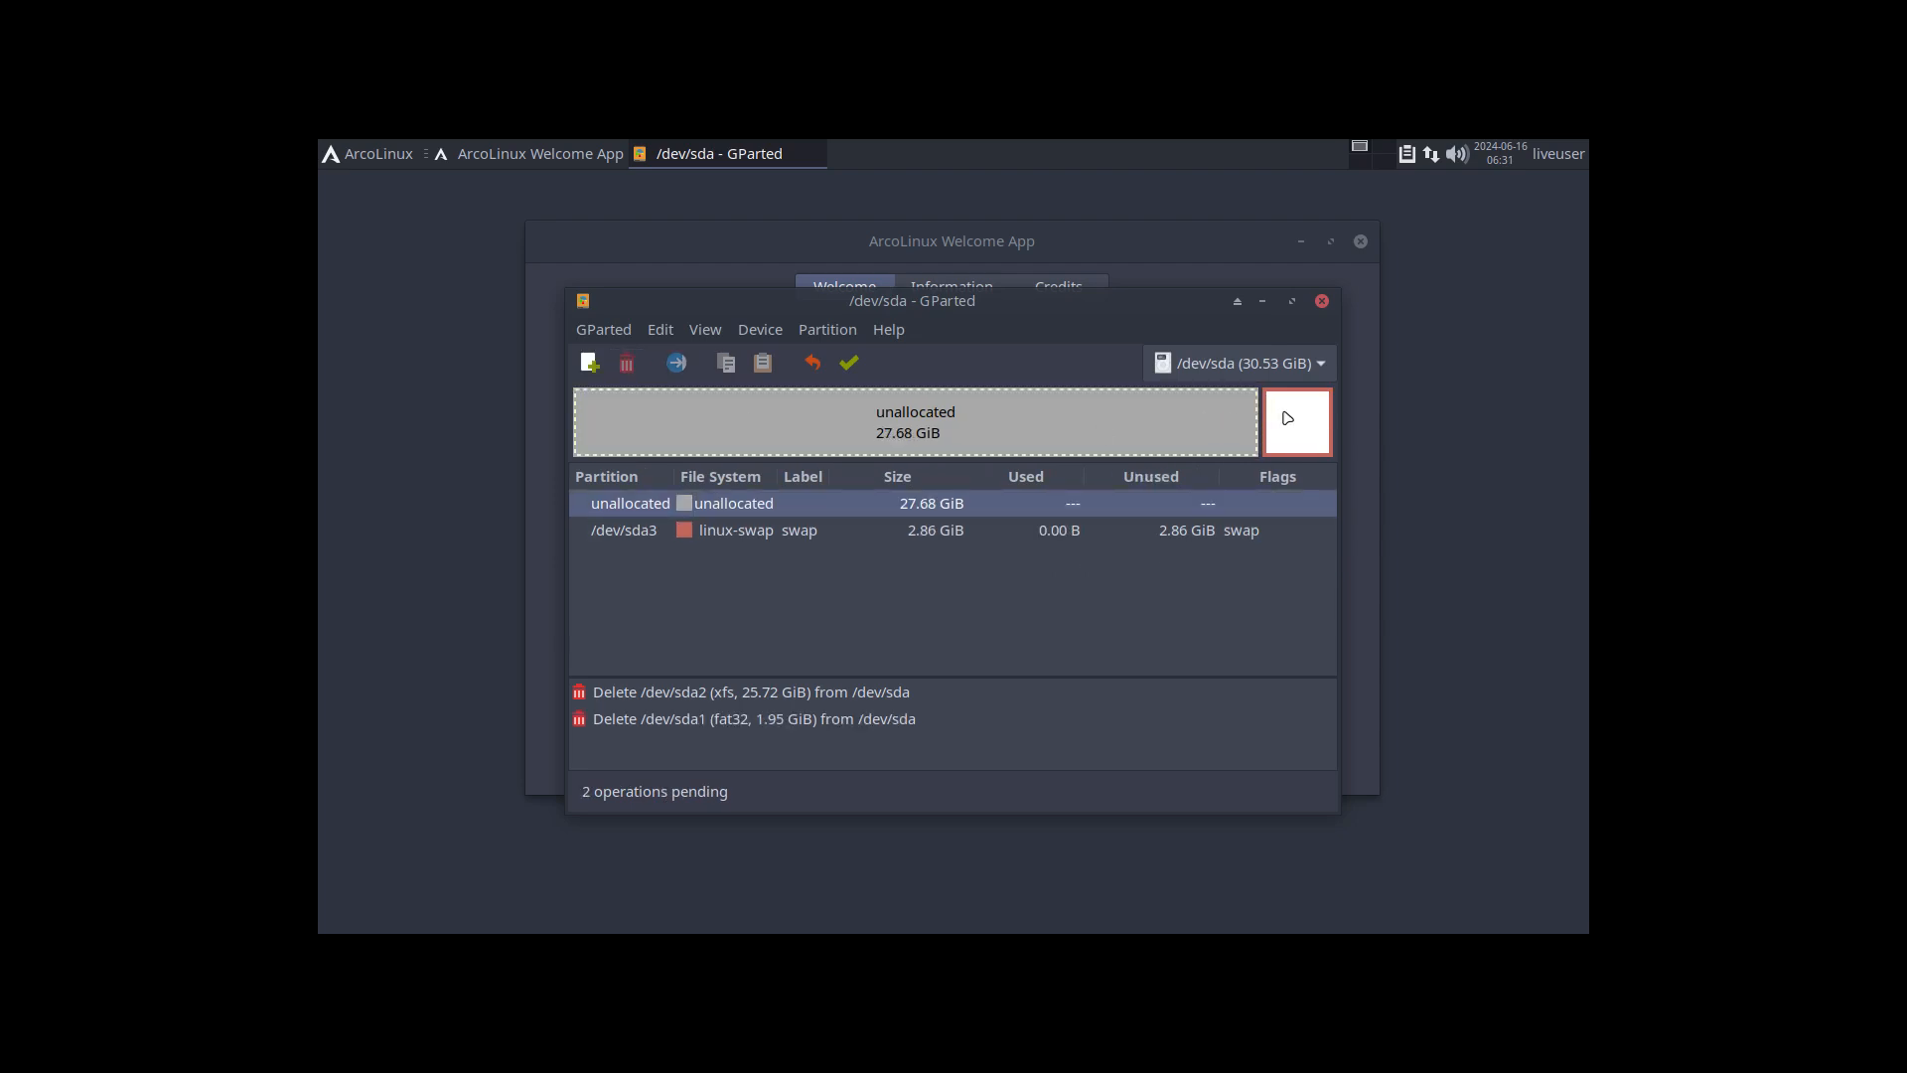
{"action": "left_click", "coordinate": [627, 363]}
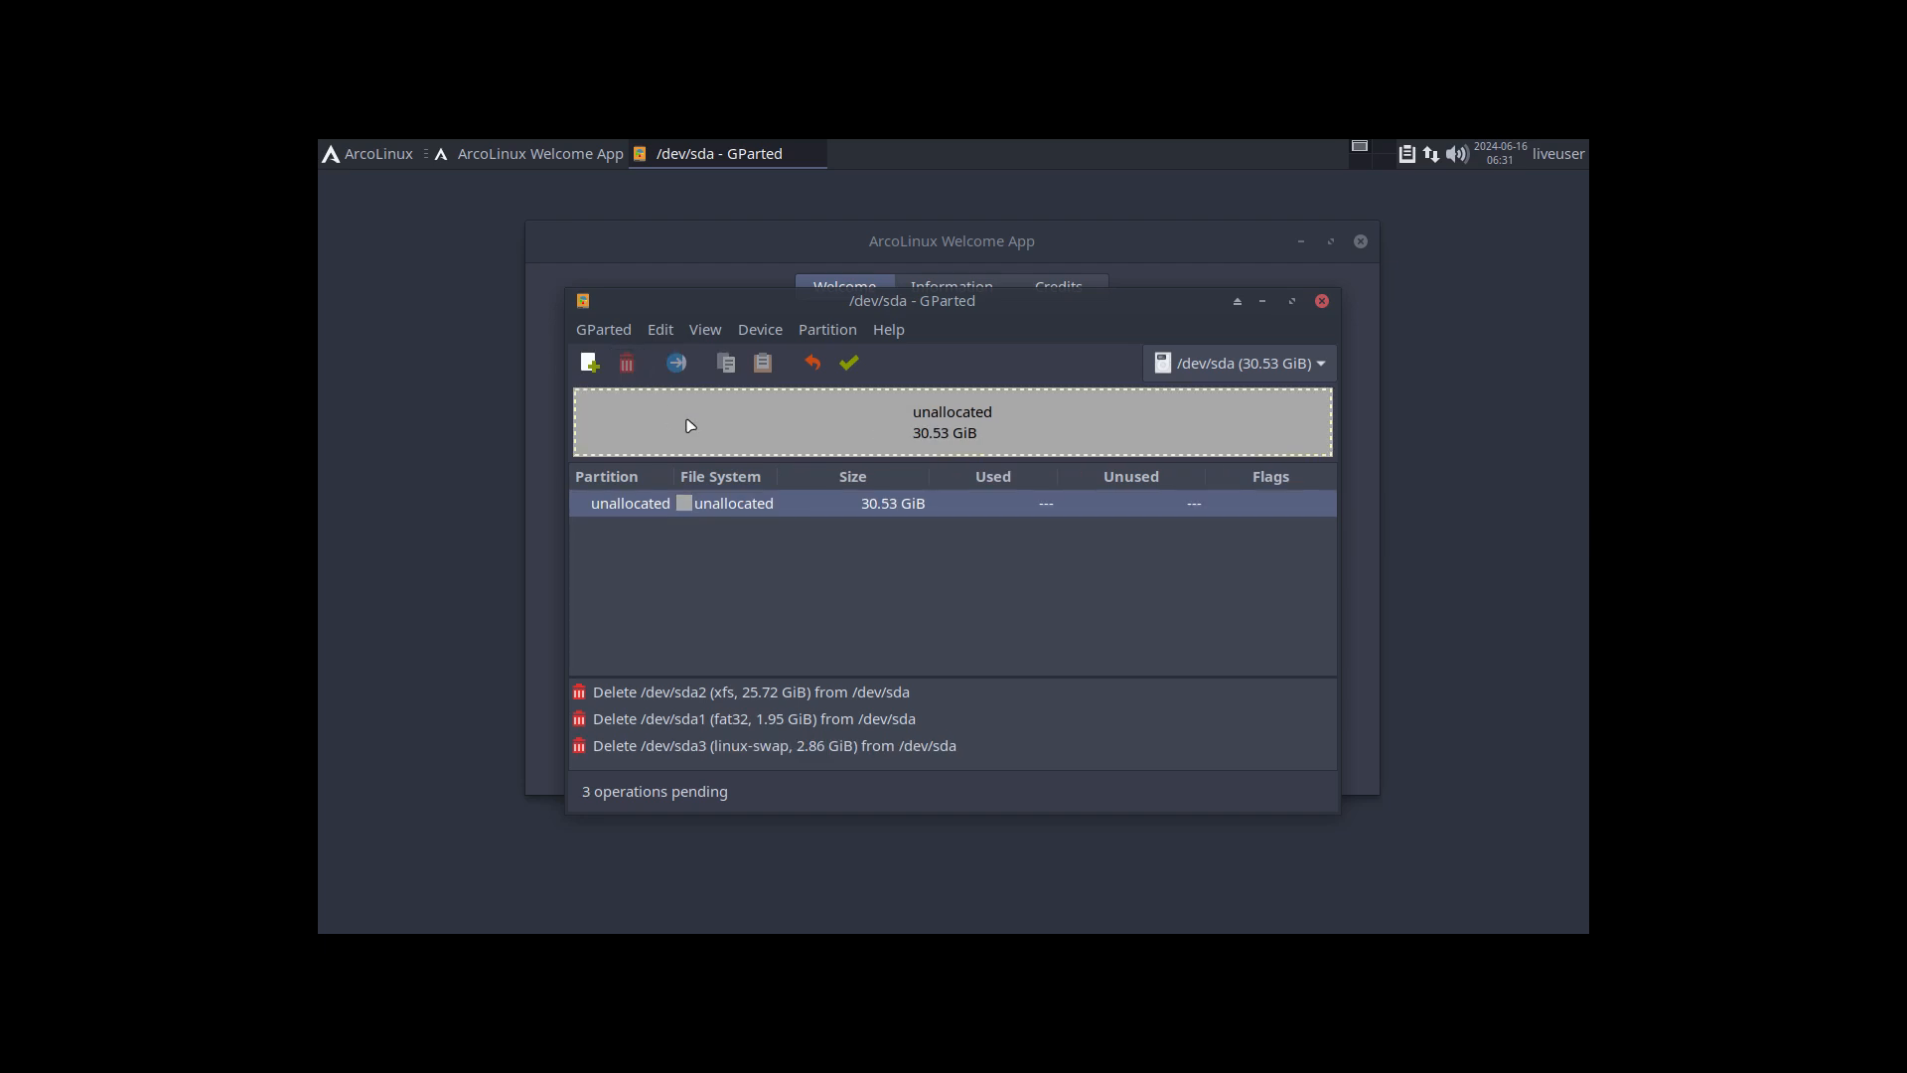
{"action": "left_click", "coordinate": [848, 362]}
{"action": "left_click", "coordinate": [1073, 663]}
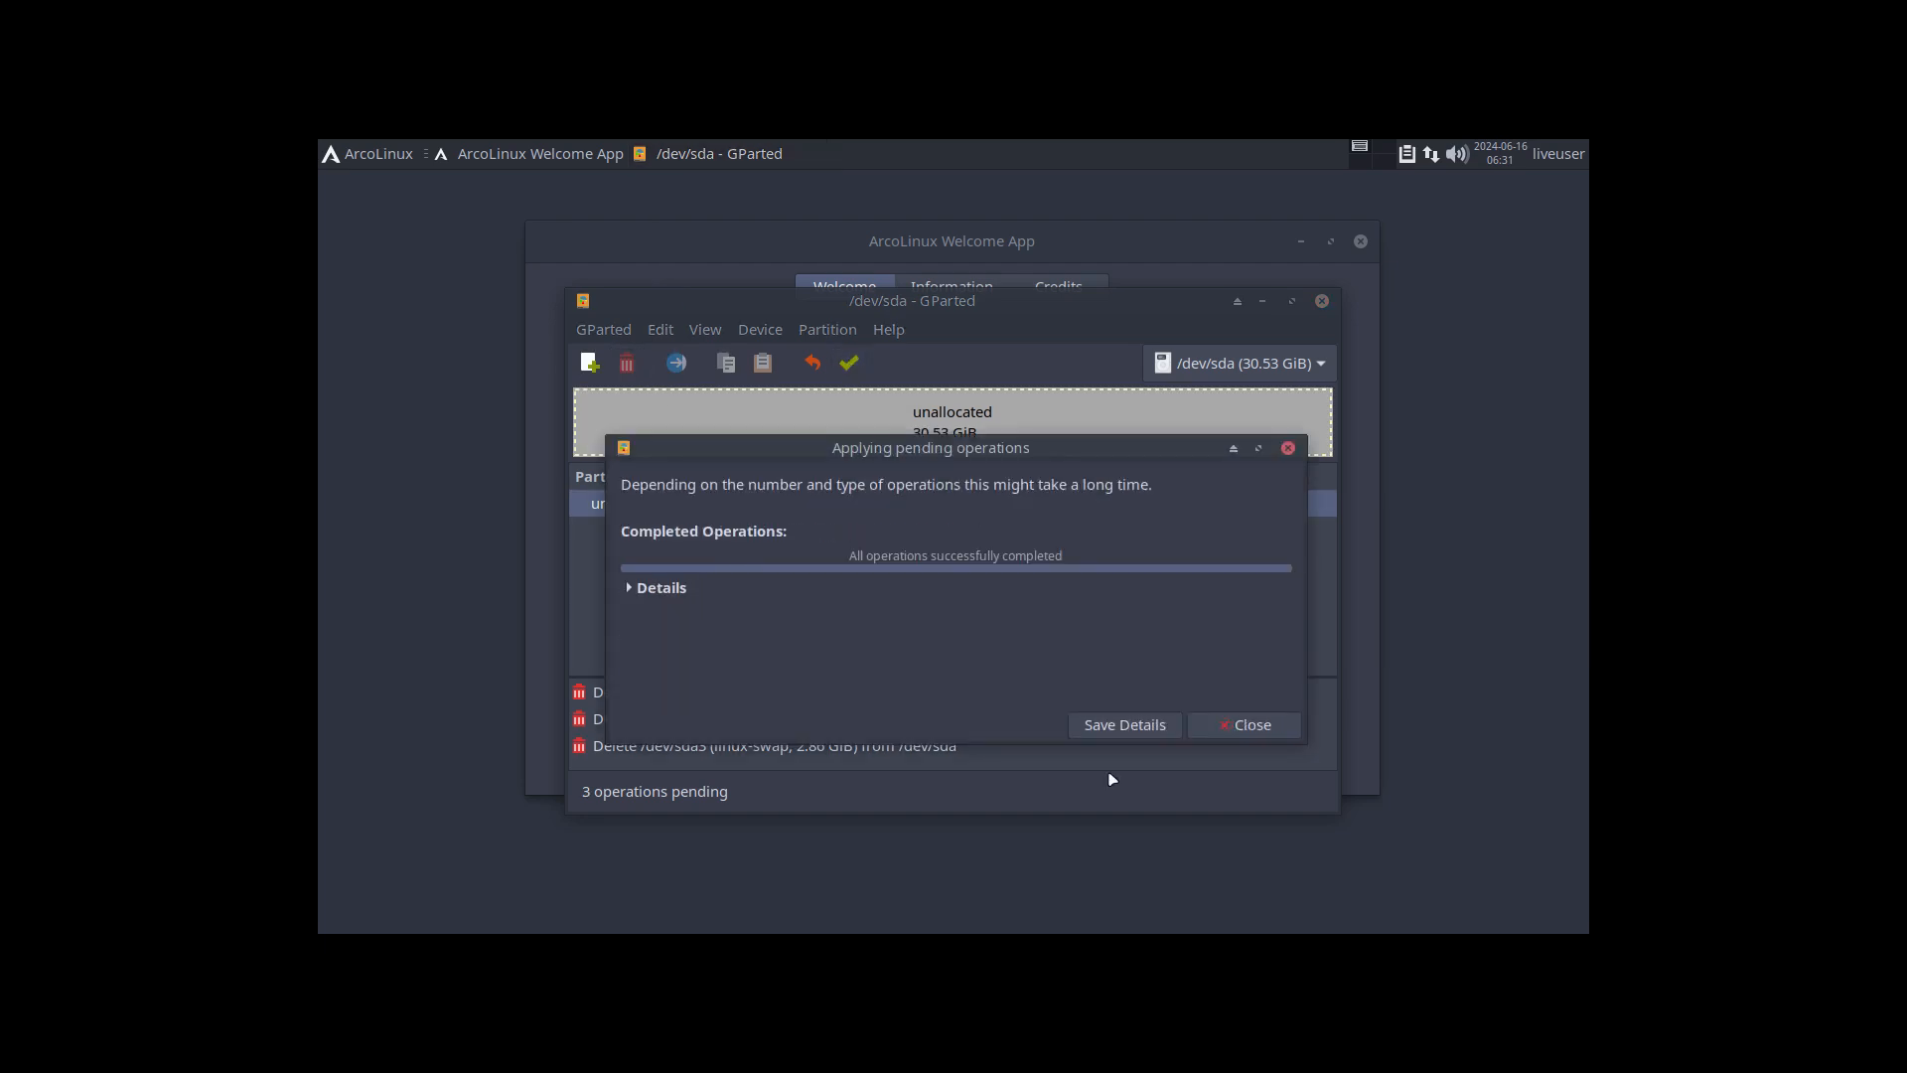
{"action": "left_click", "coordinate": [1236, 729]}
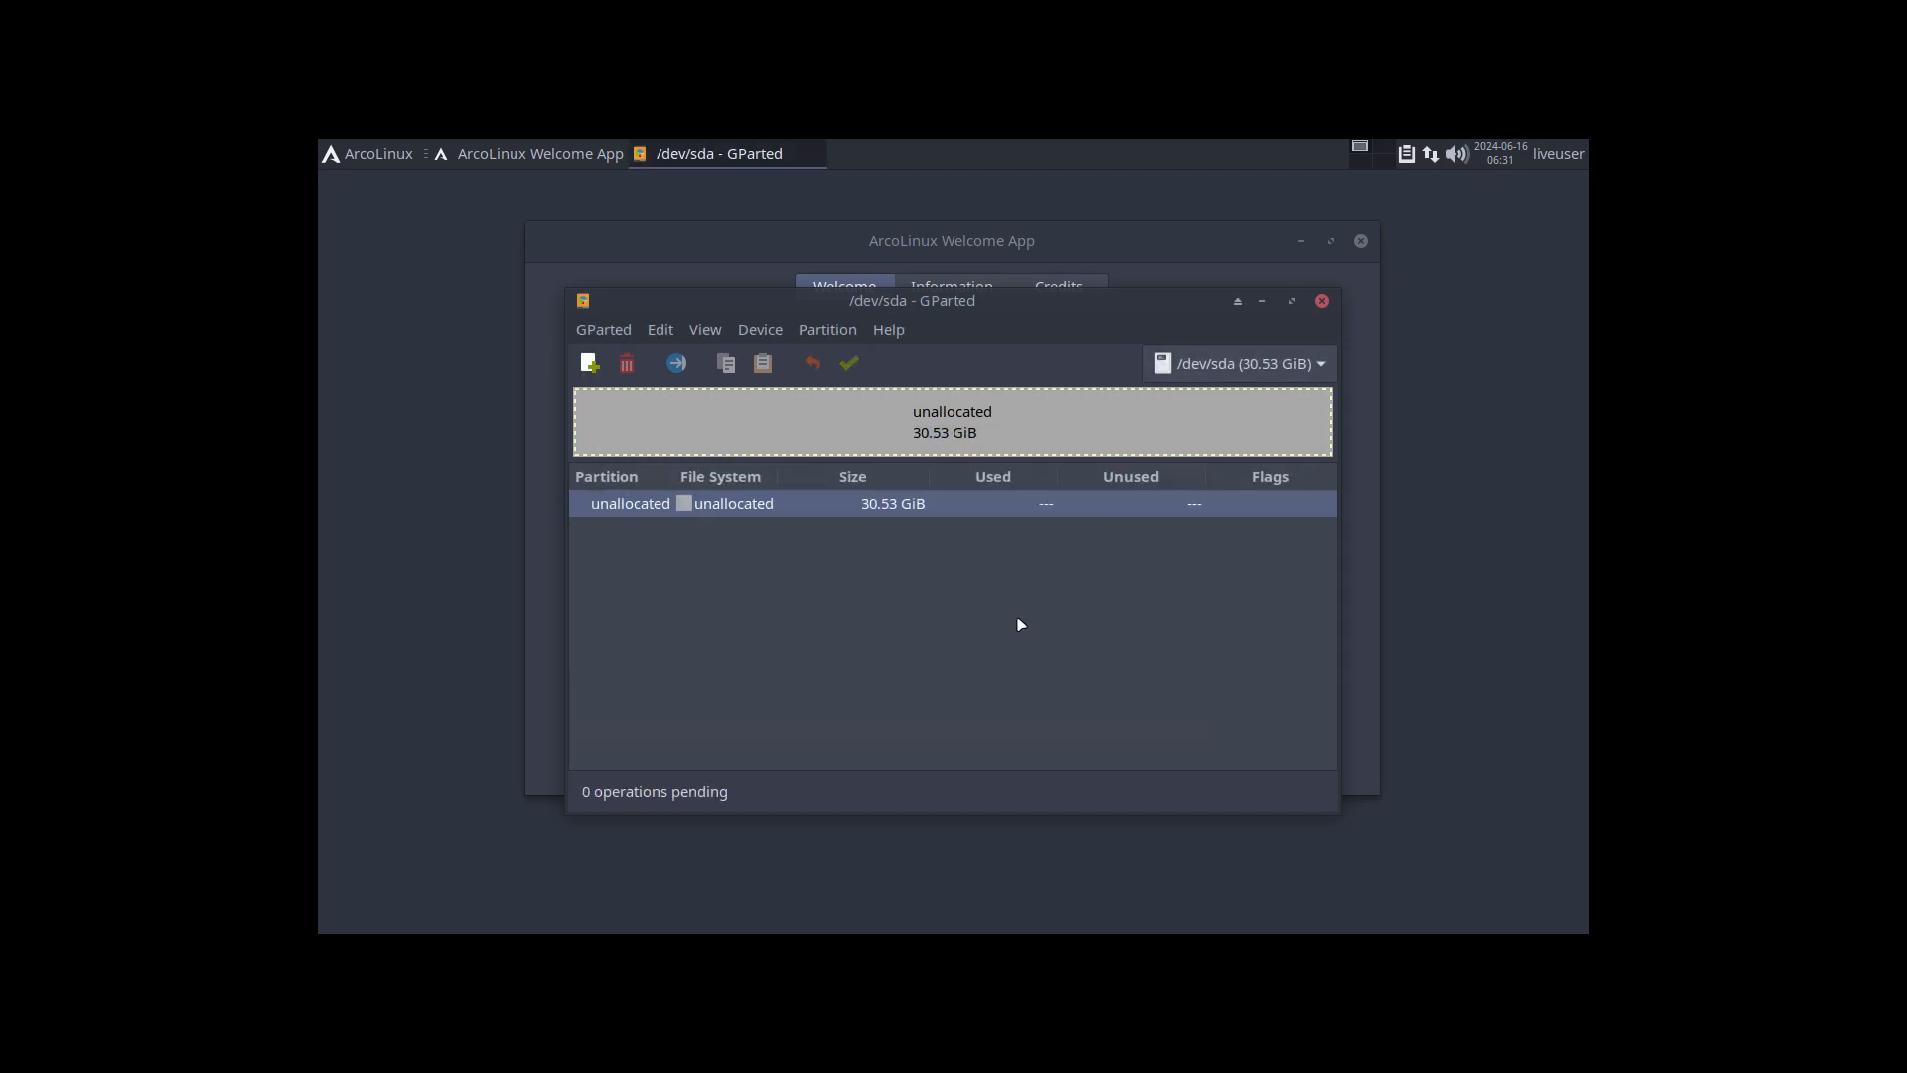
Step: Create a new gpt partition table on /dev/sda, apply it and close GParted
{"action": "left_click", "coordinate": [765, 334]}
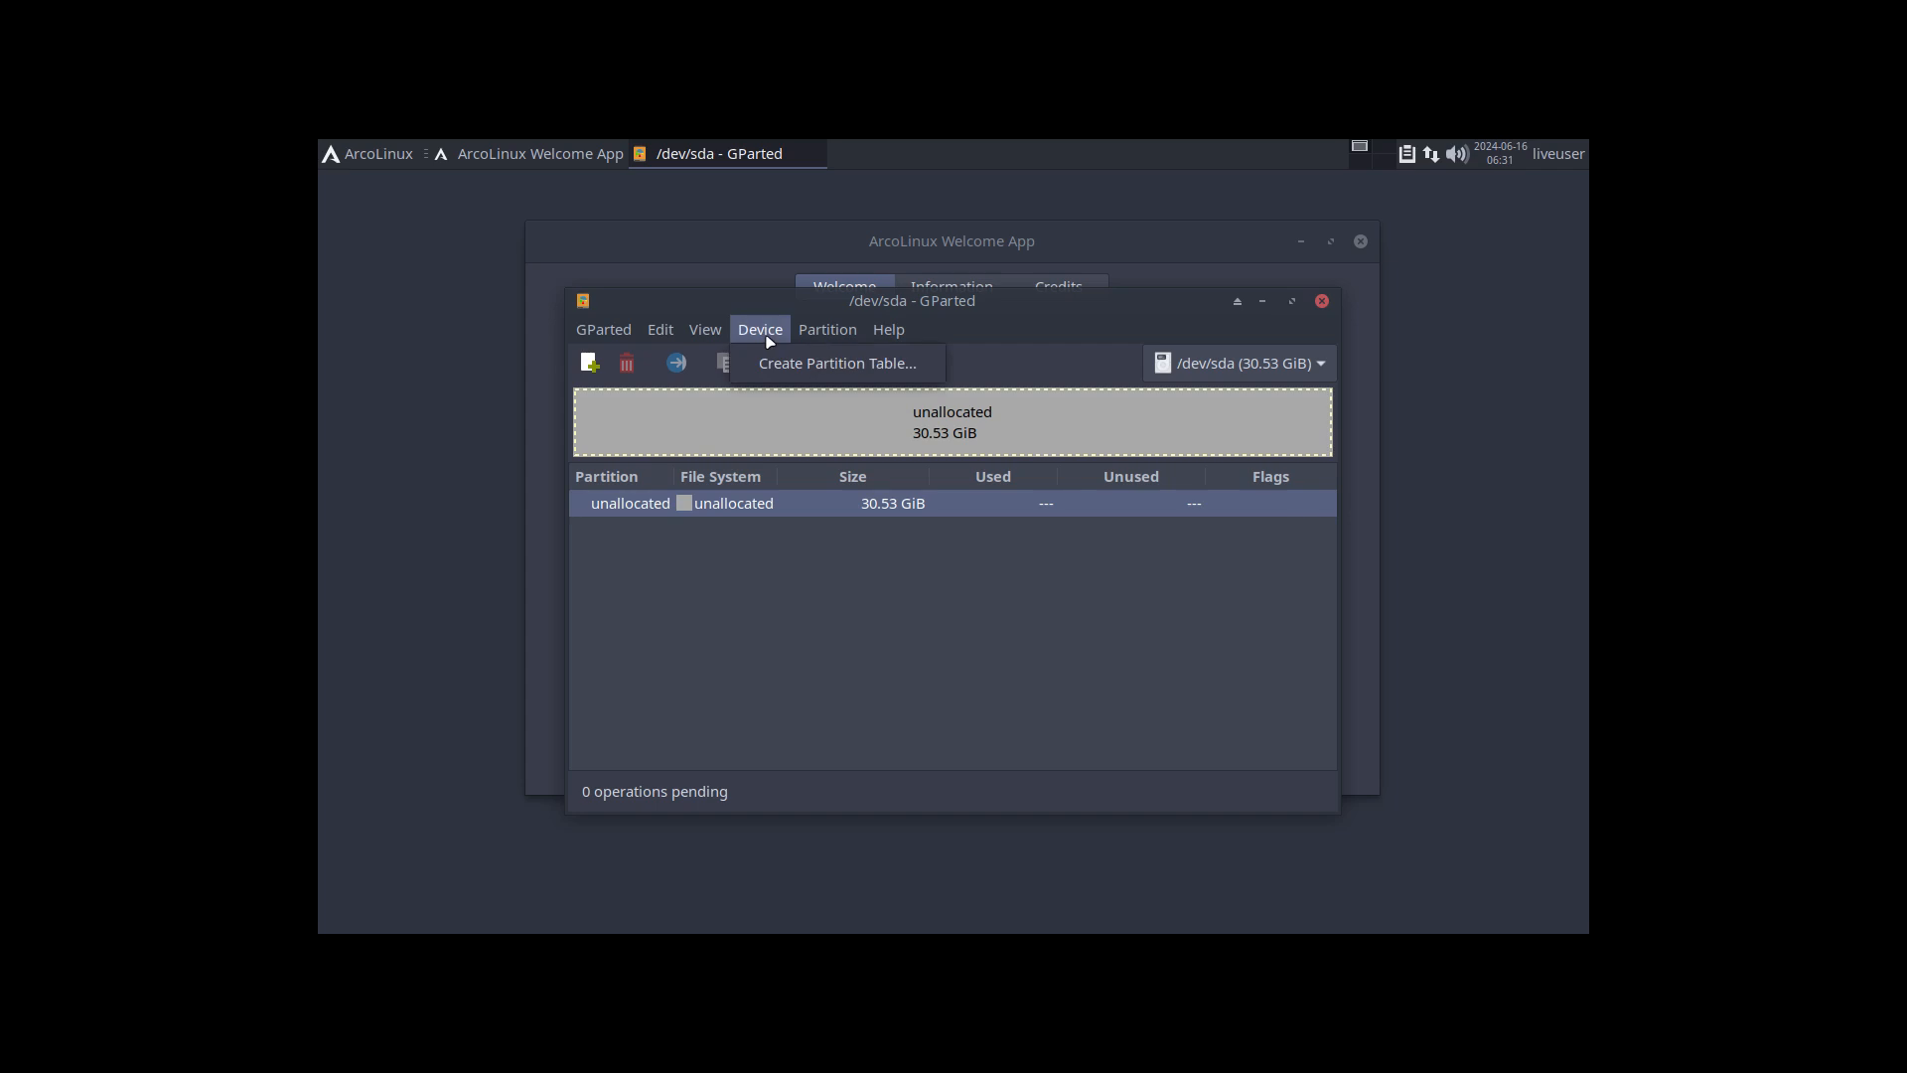
{"action": "left_click", "coordinate": [795, 365]}
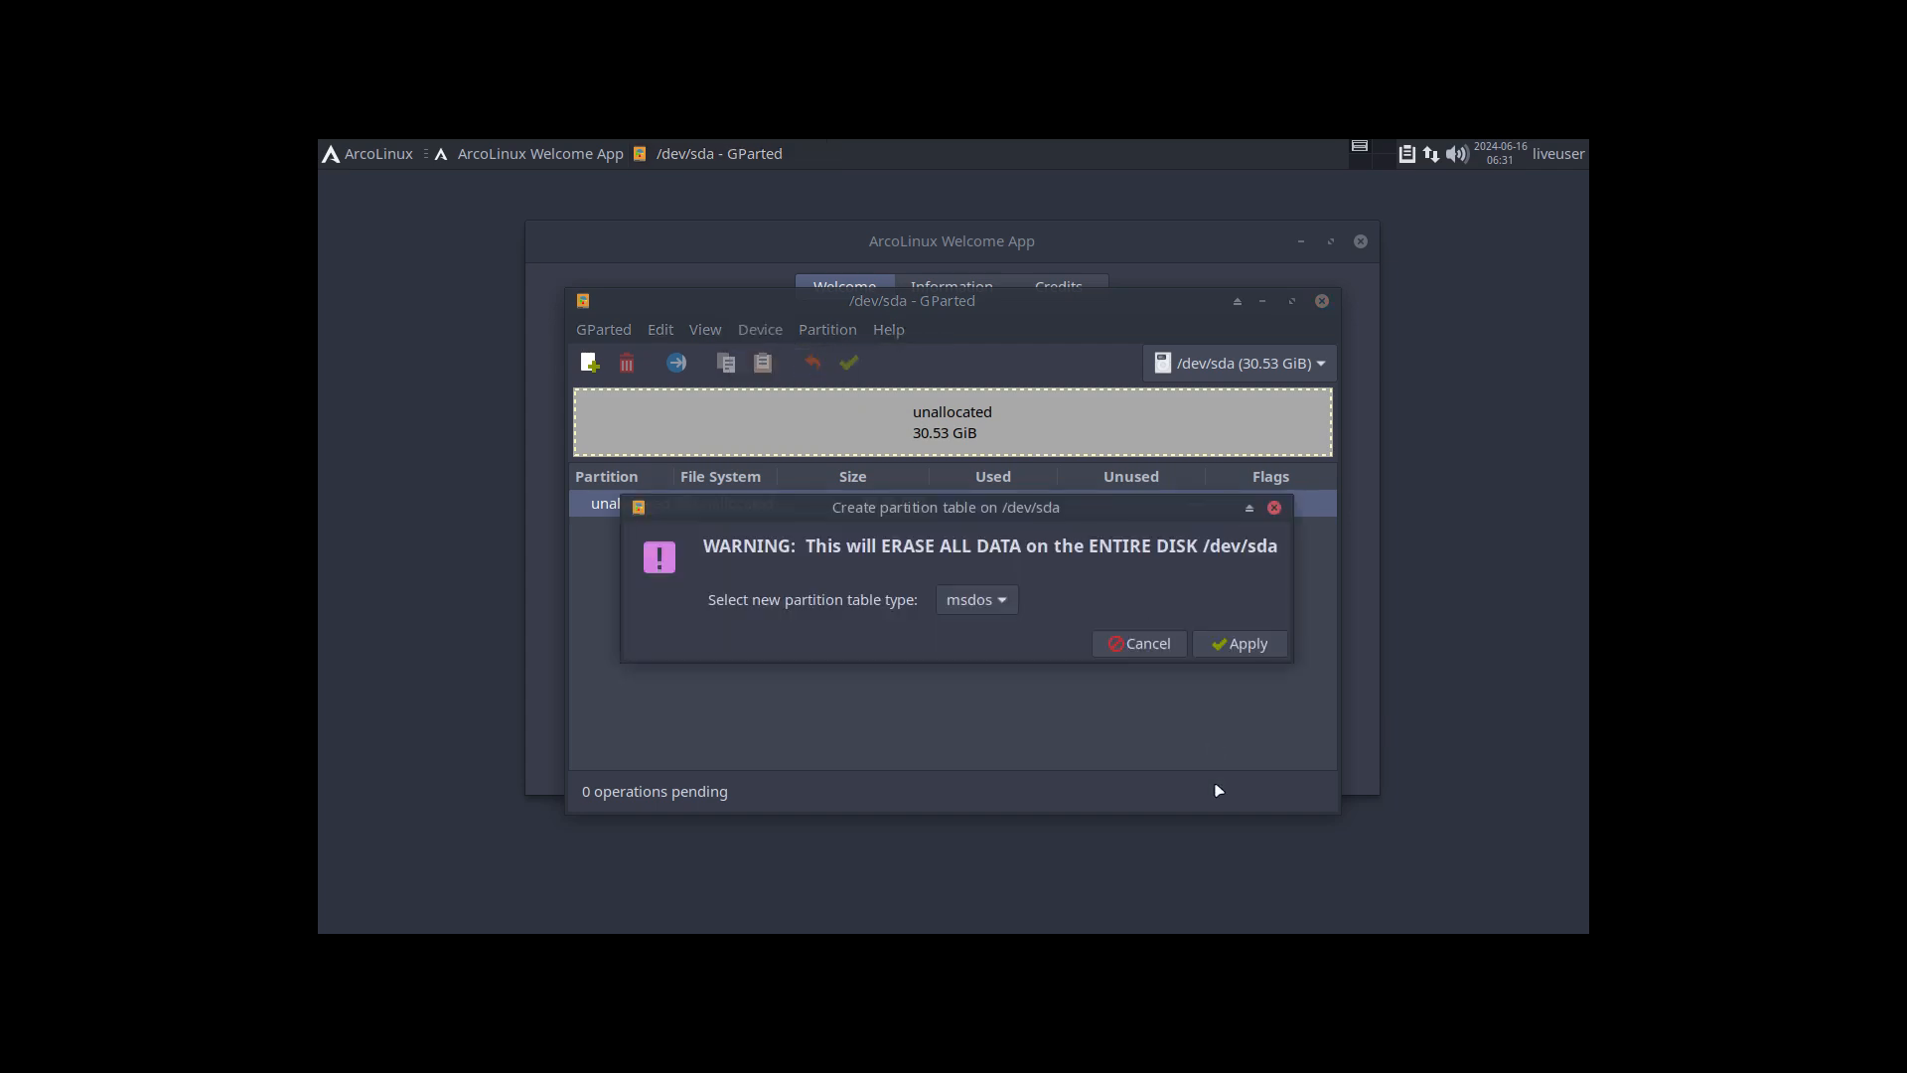
{"action": "left_click", "coordinate": [996, 603]}
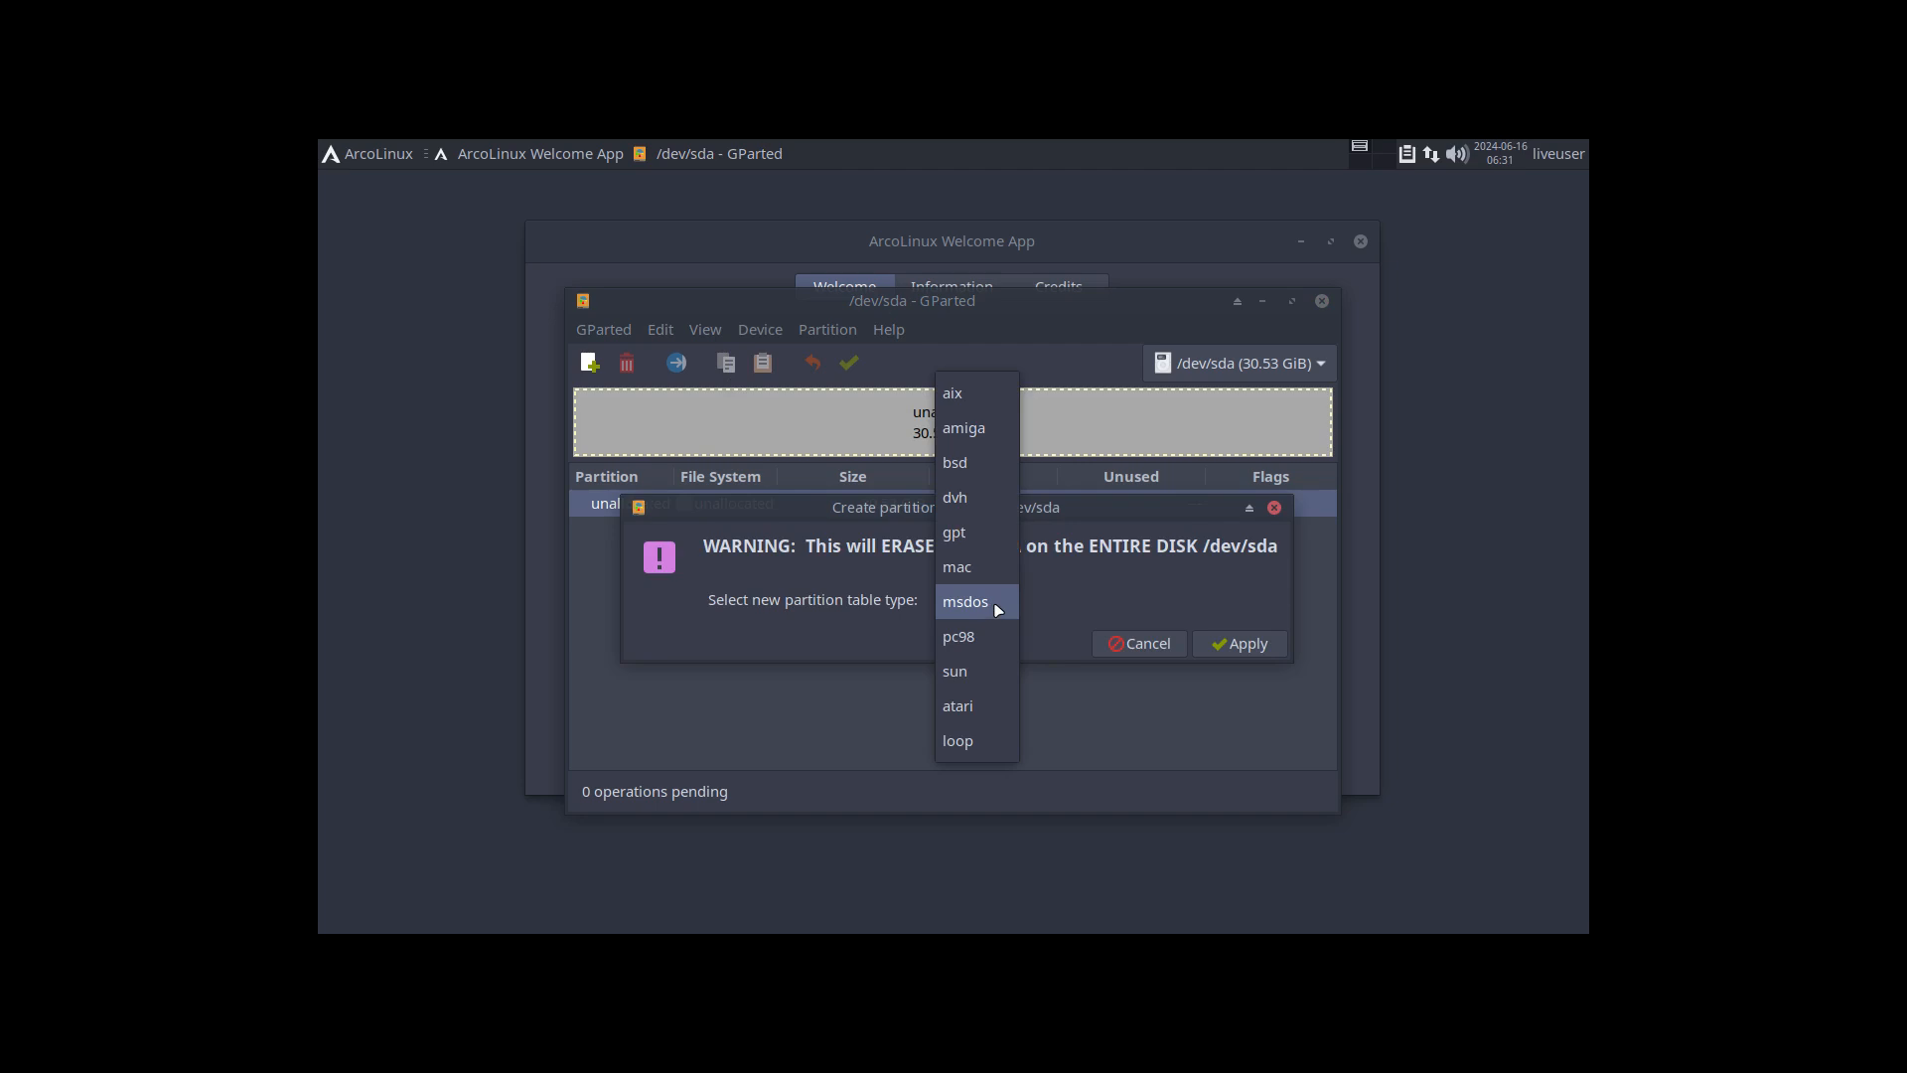
{"action": "left_click", "coordinate": [978, 534]}
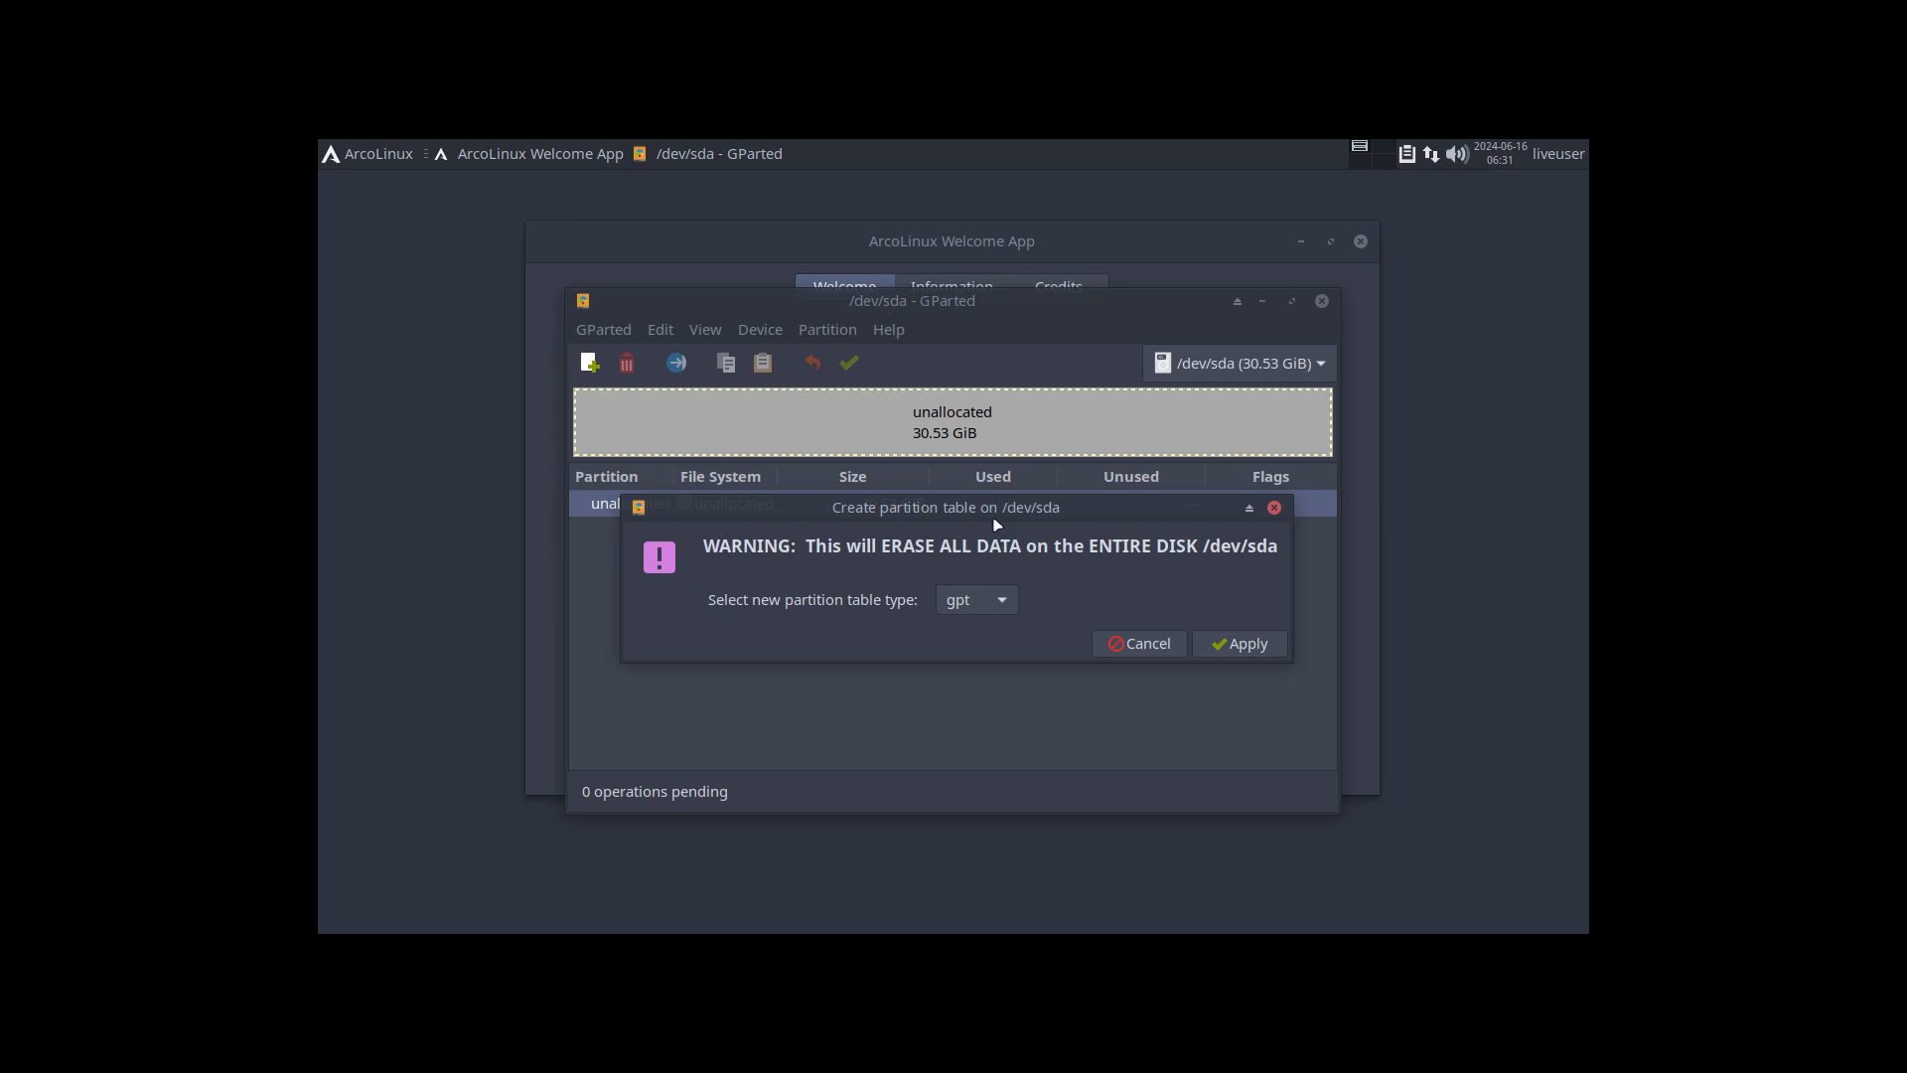
{"action": "left_click_drag", "start_coordinate": [993, 517], "coordinate": [1009, 561]}
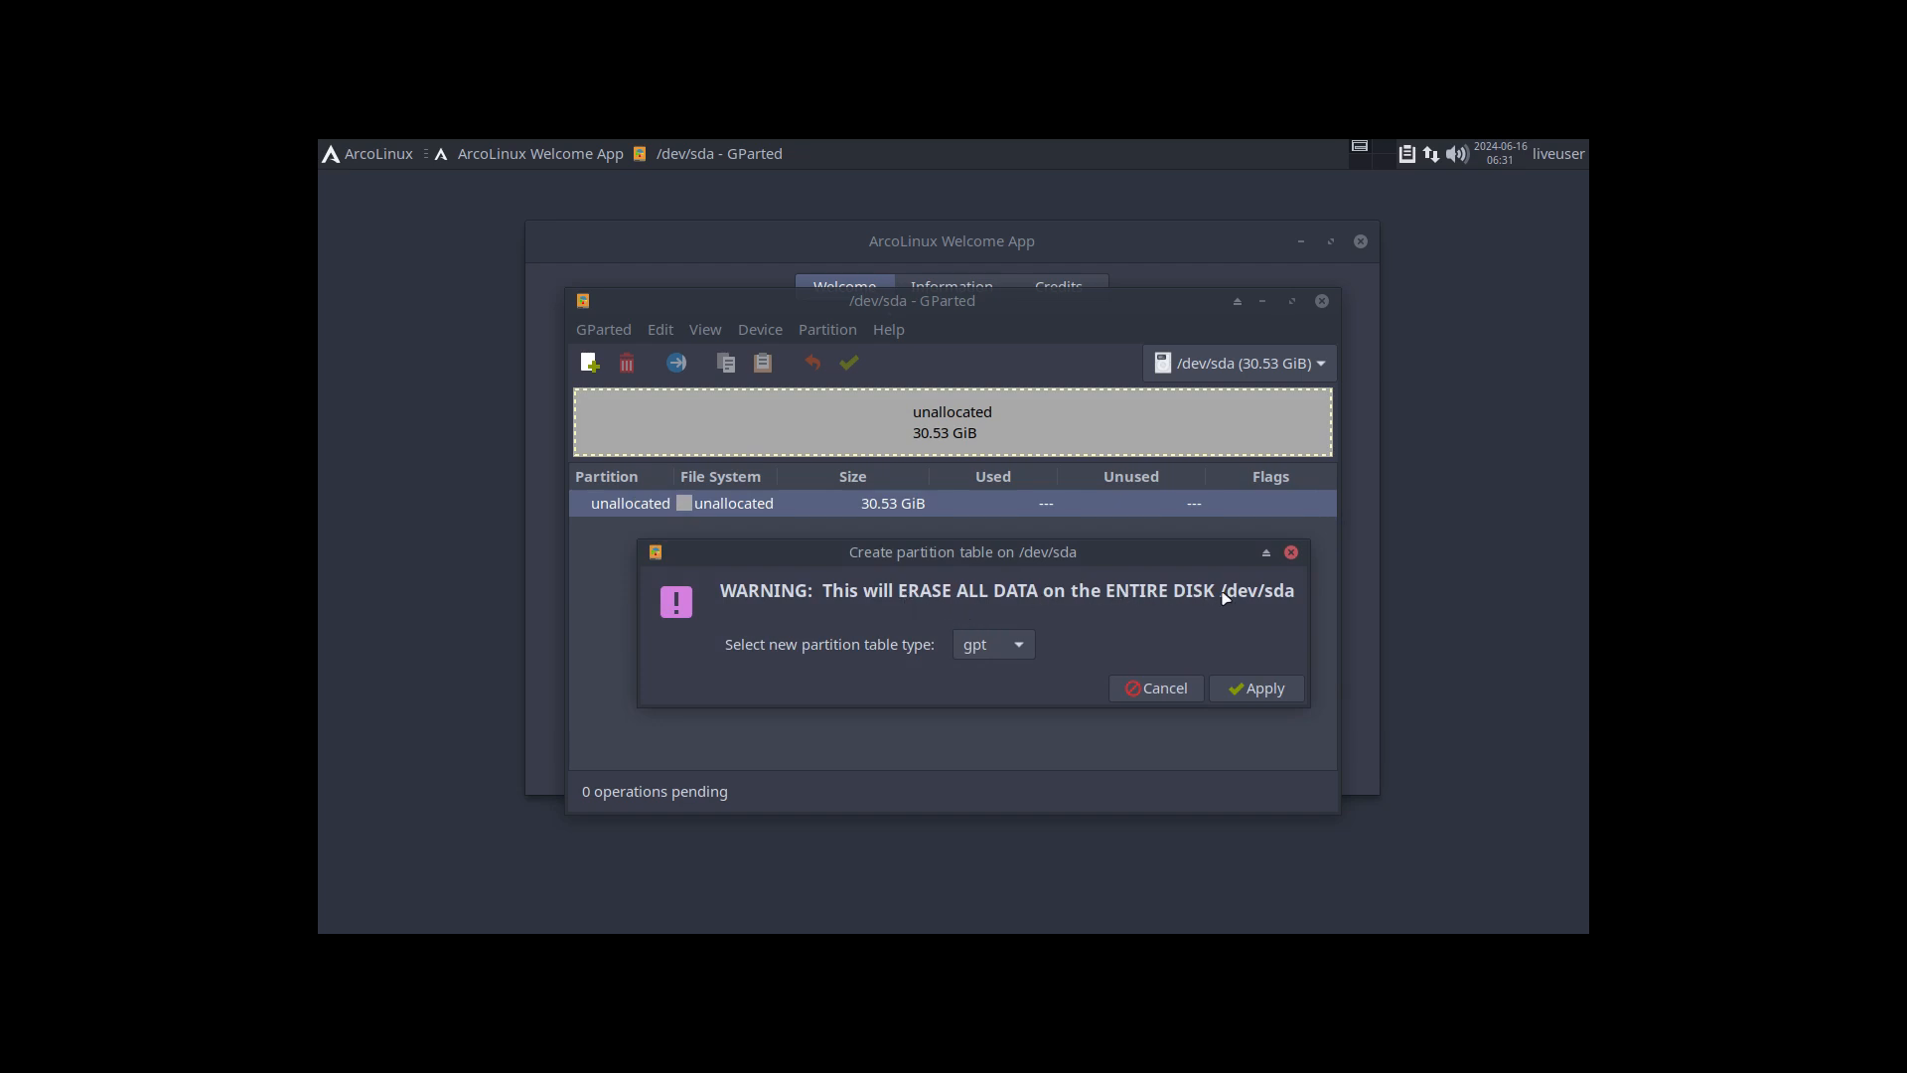
{"action": "left_click", "coordinate": [1023, 647]}
{"action": "left_click", "coordinate": [1023, 646]}
{"action": "left_click", "coordinate": [1023, 646]}
{"action": "left_click", "coordinate": [993, 716]}
{"action": "left_click", "coordinate": [1013, 645]}
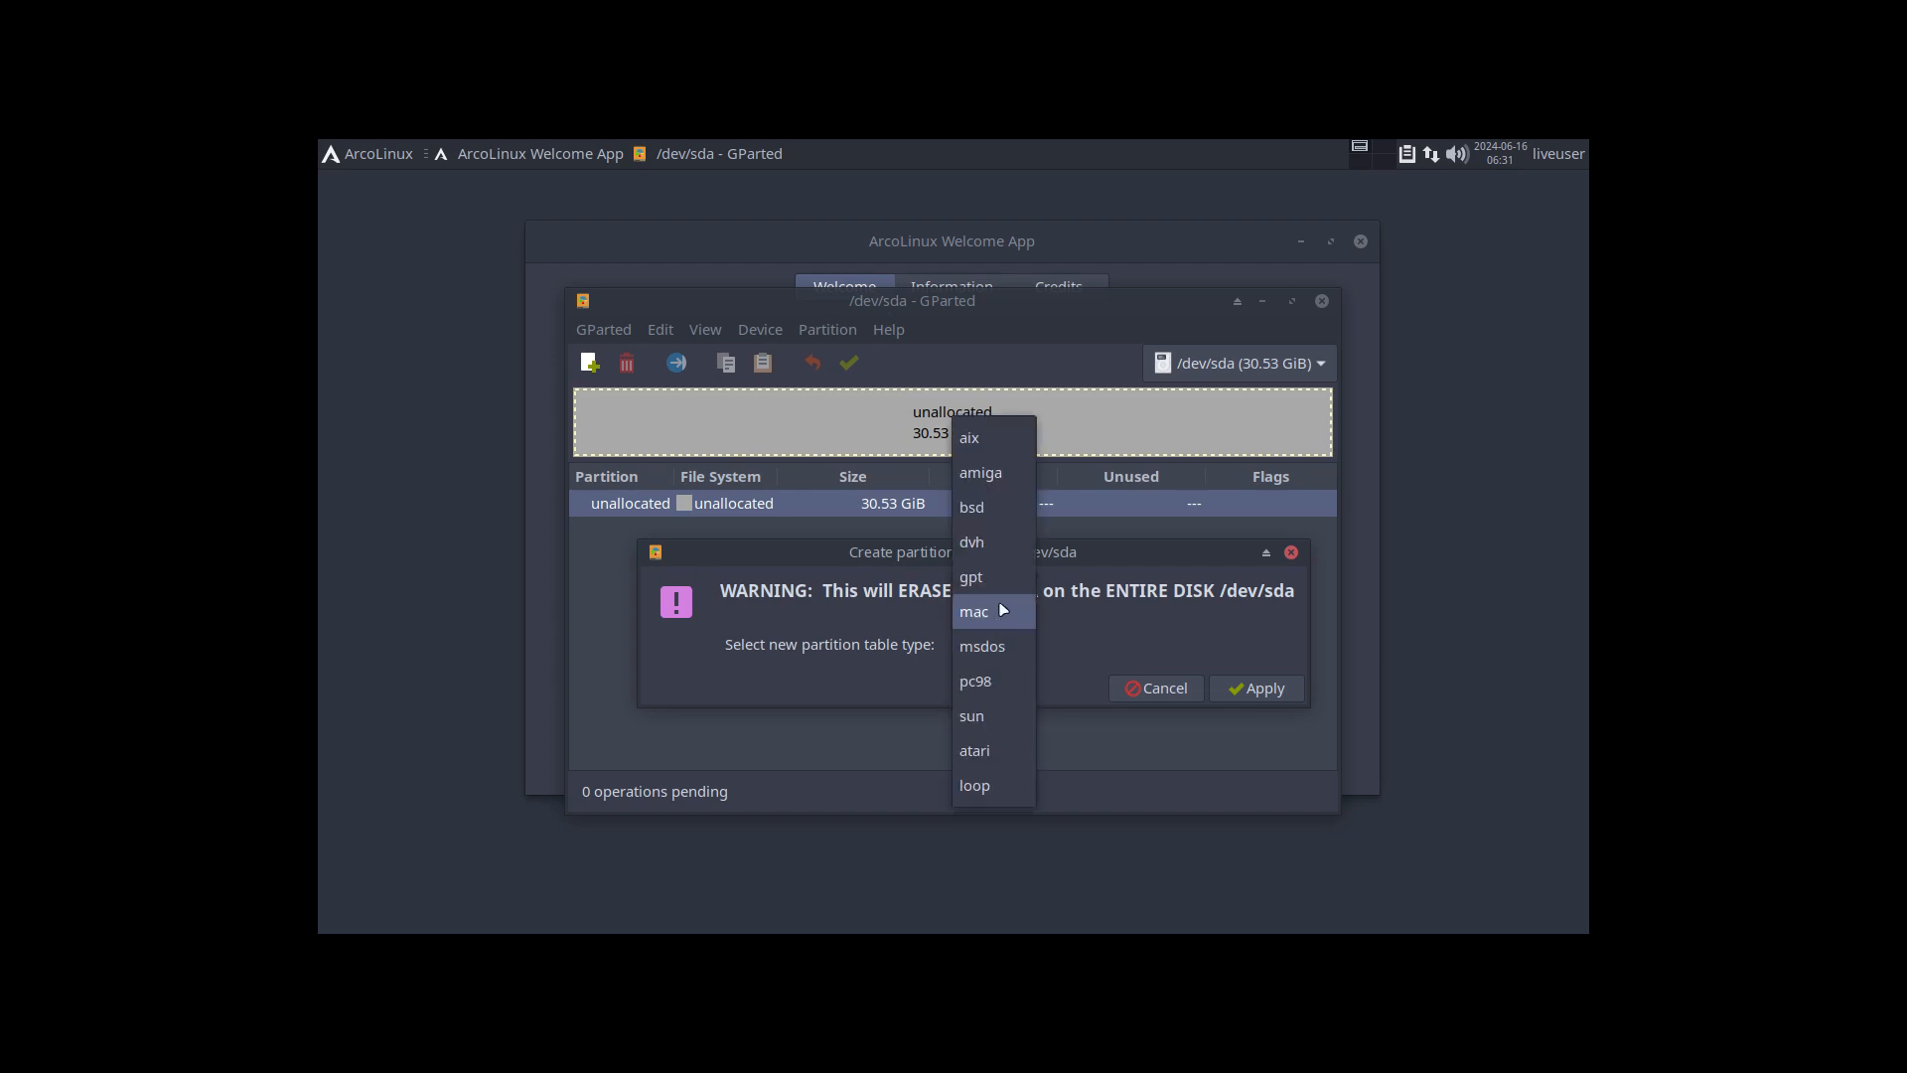
{"action": "left_click", "coordinate": [994, 573]}
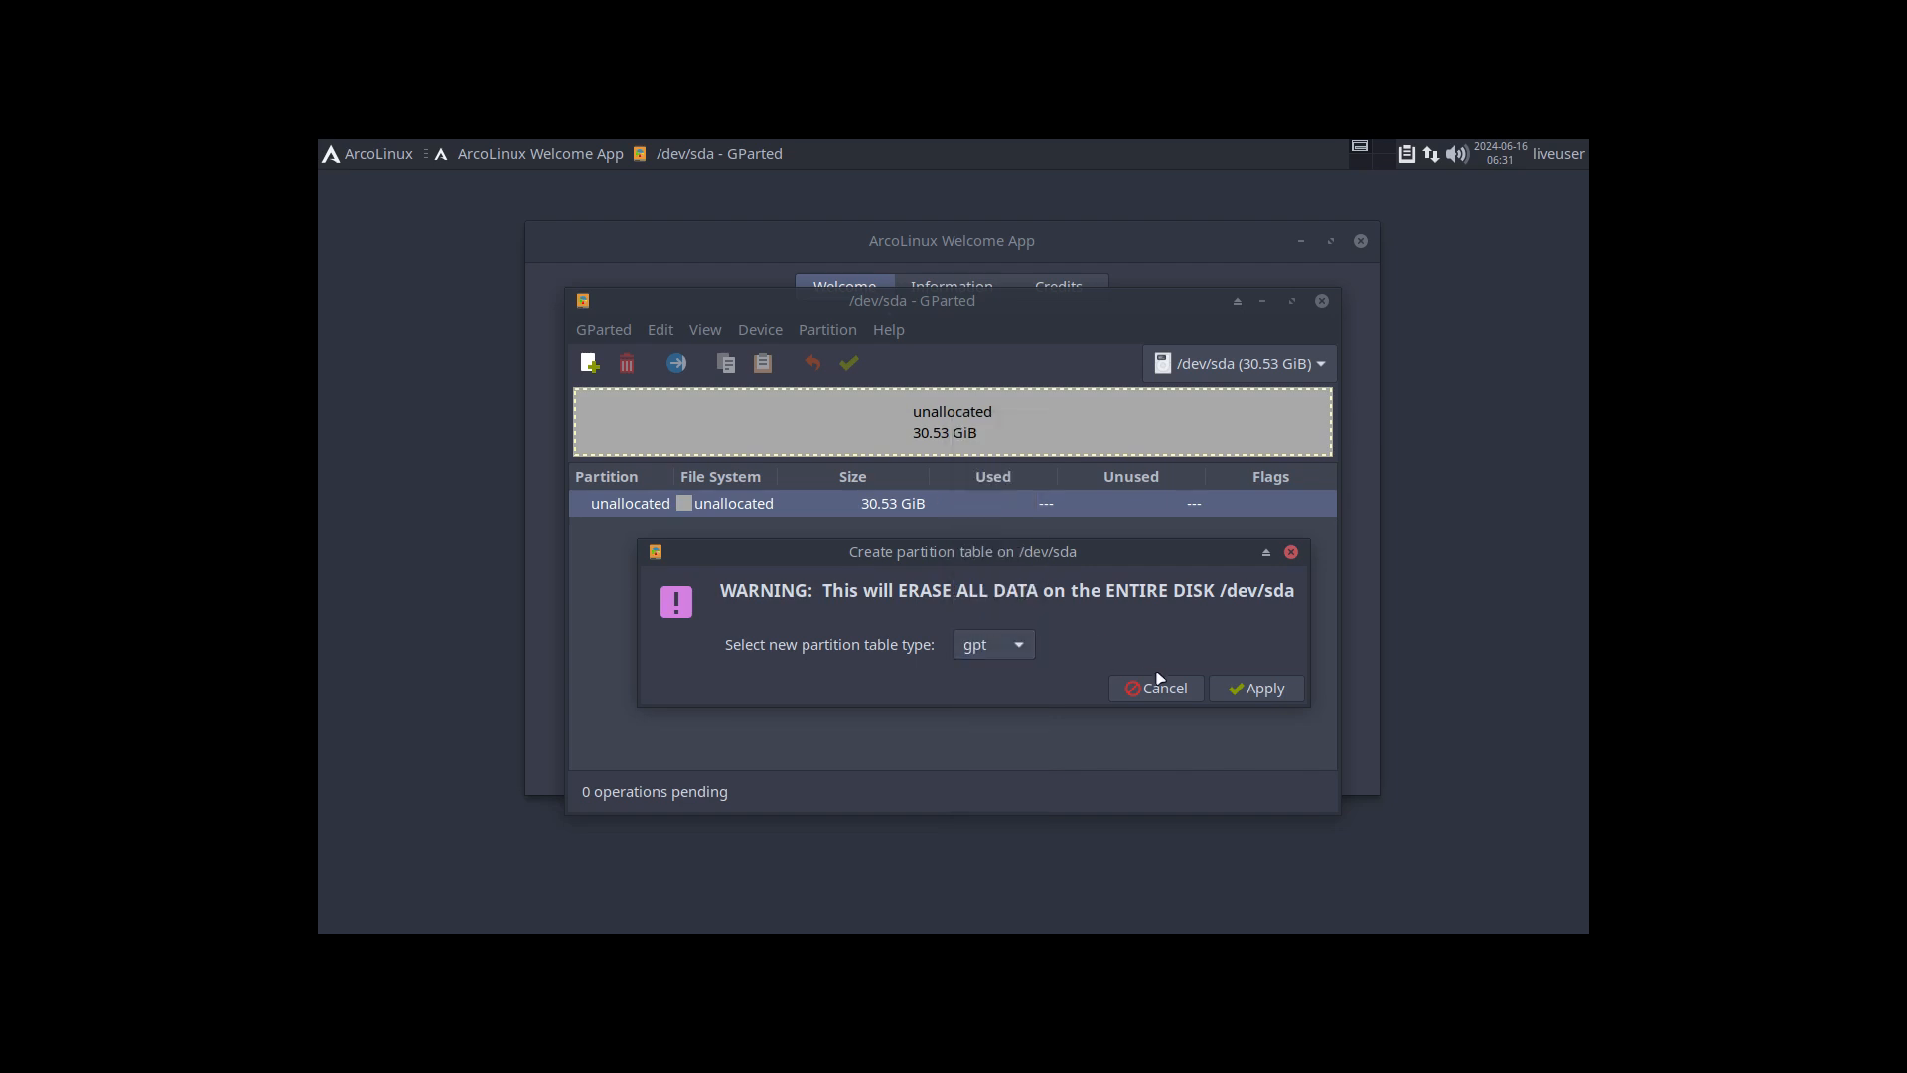
{"action": "left_click", "coordinate": [1257, 689]}
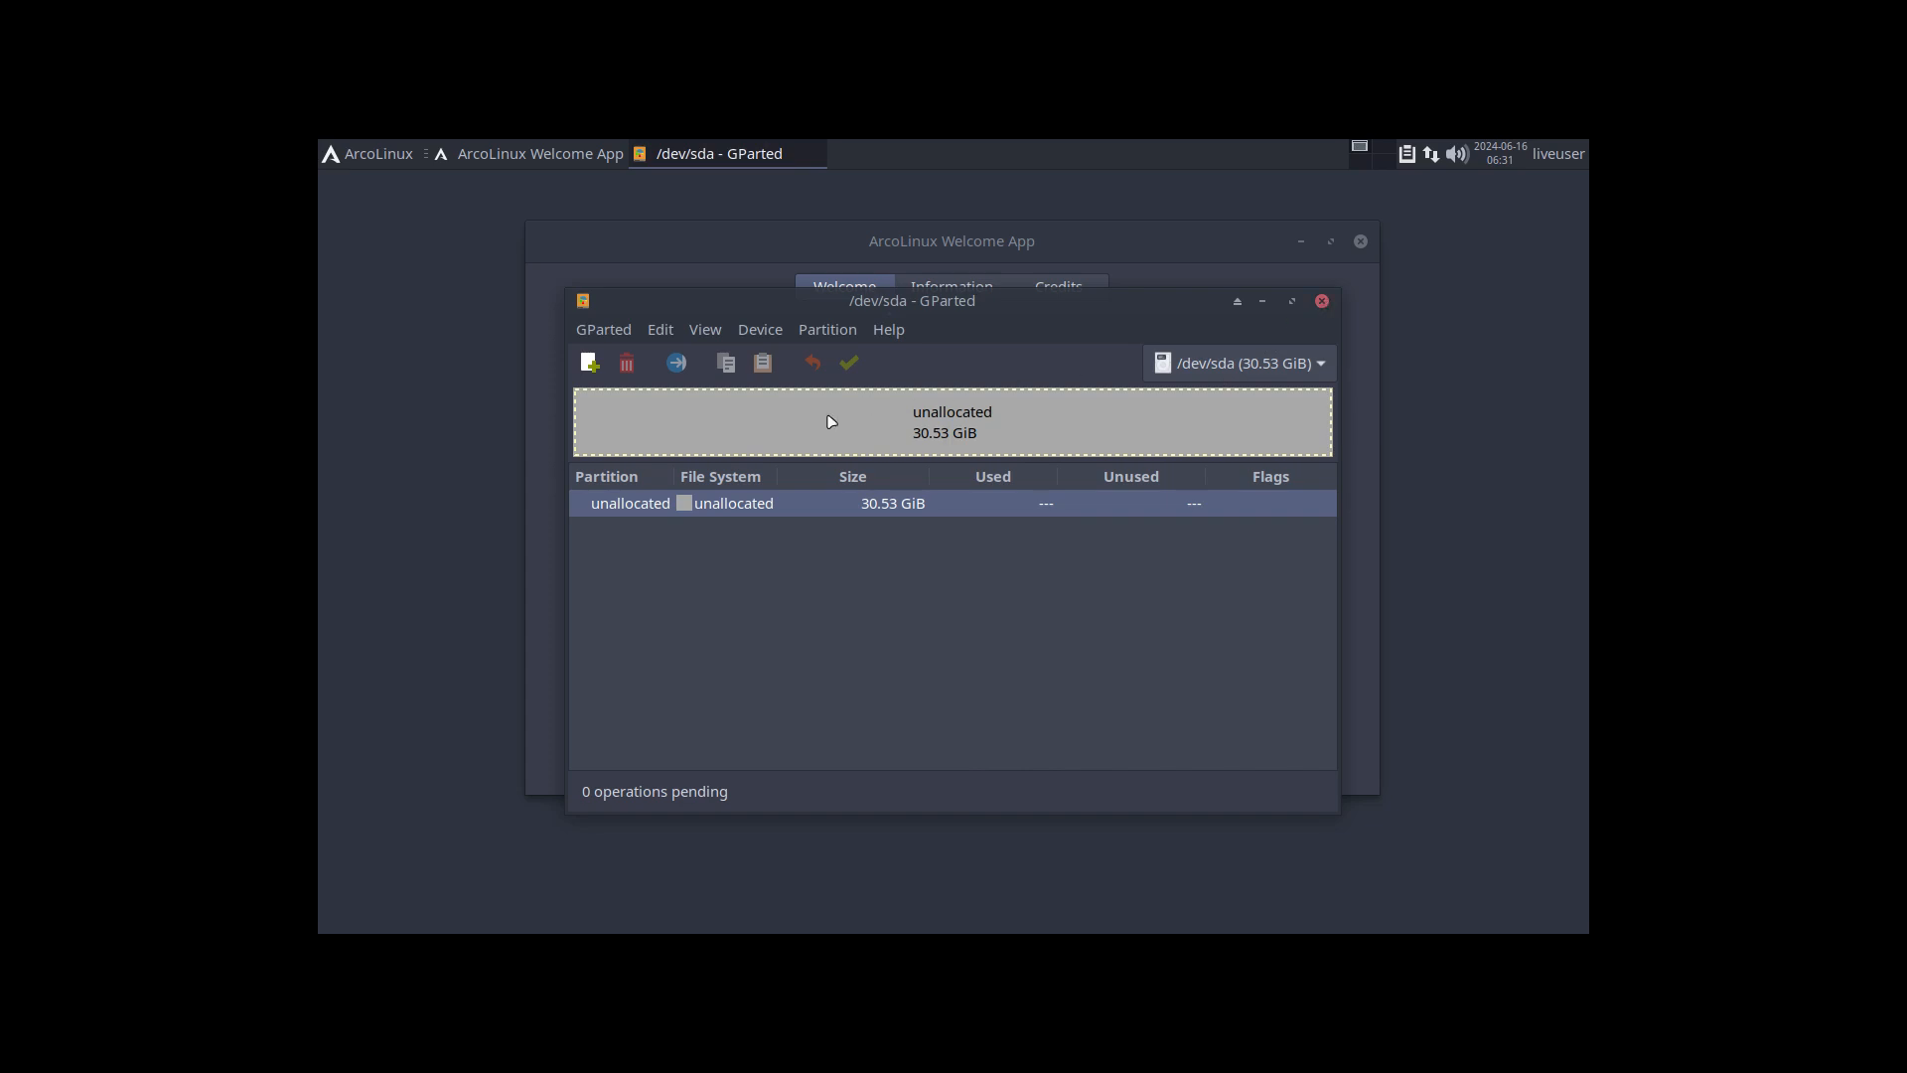
{"action": "left_click", "coordinate": [1321, 303]}
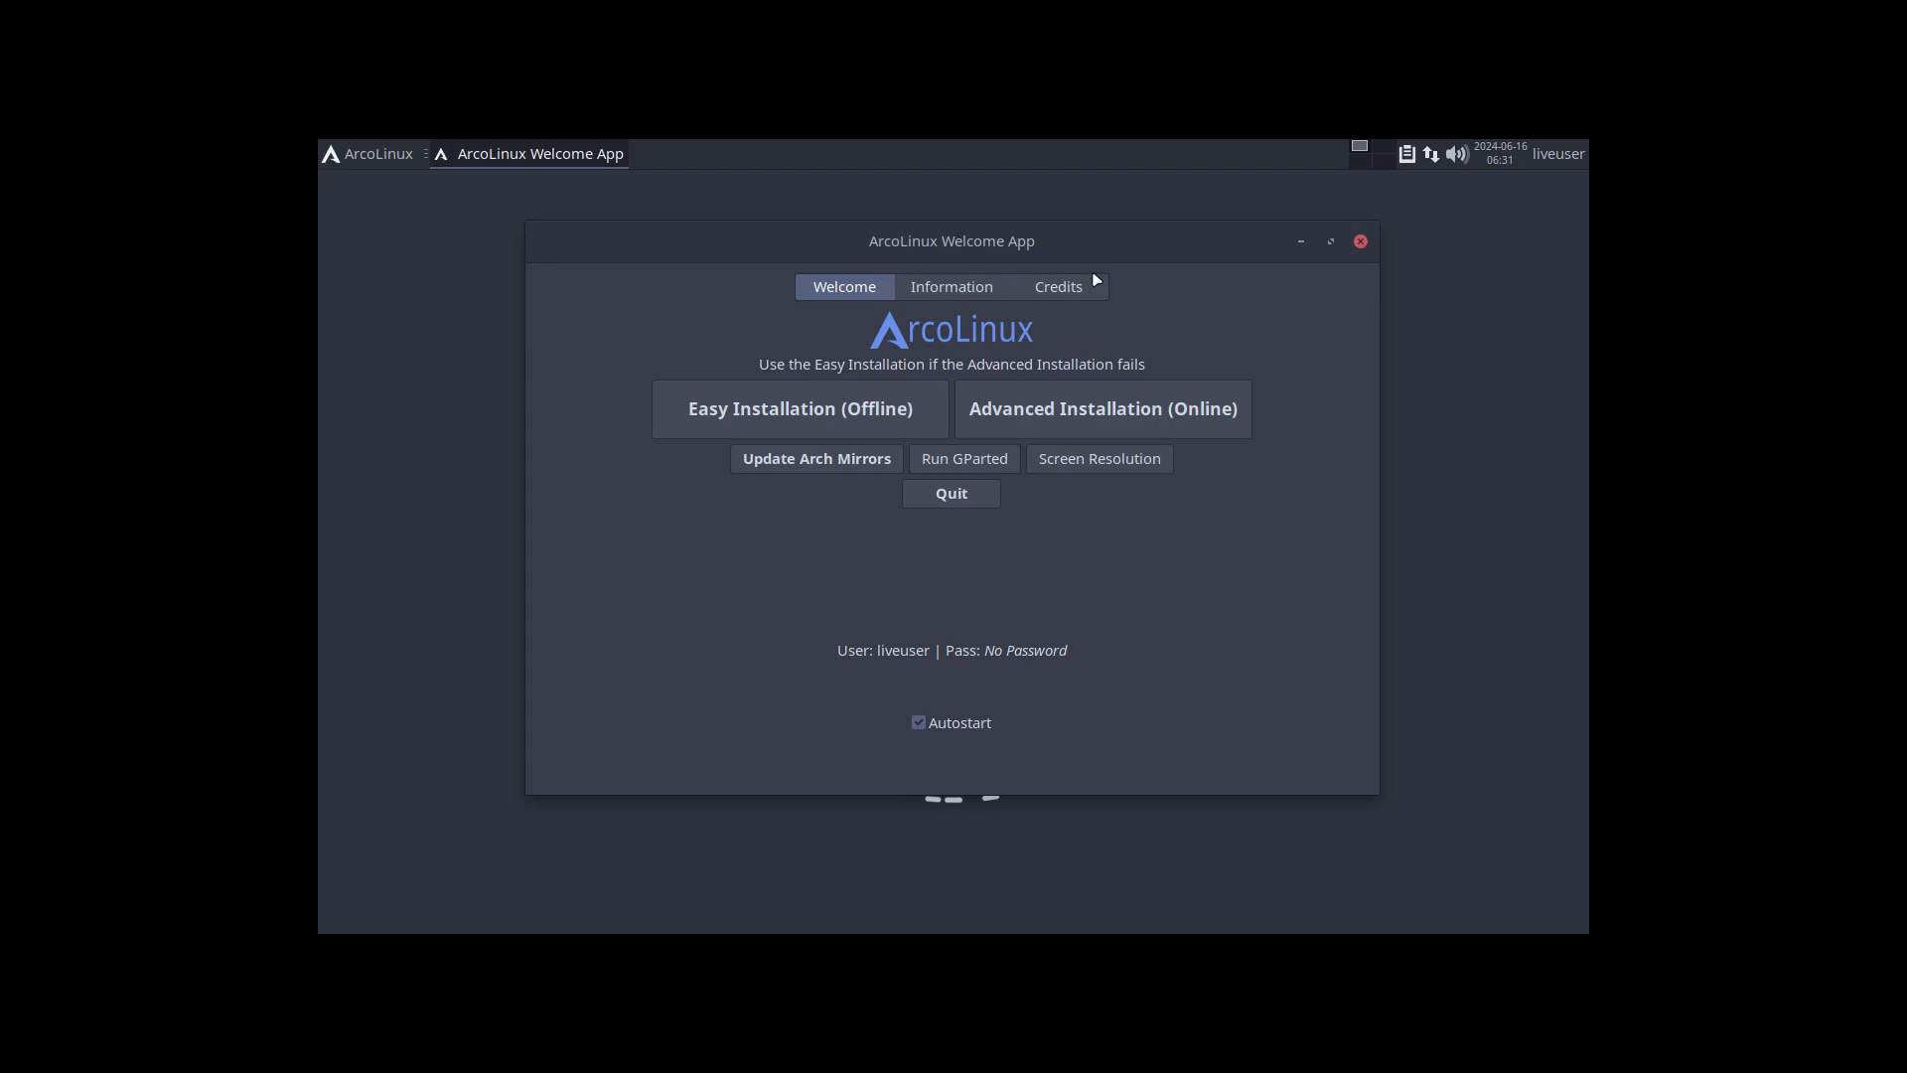
Step: Start the Advanced Installation (Online) with Systemd-boot as the bootloader and maximize the installer window
{"action": "left_click", "coordinate": [1075, 421]}
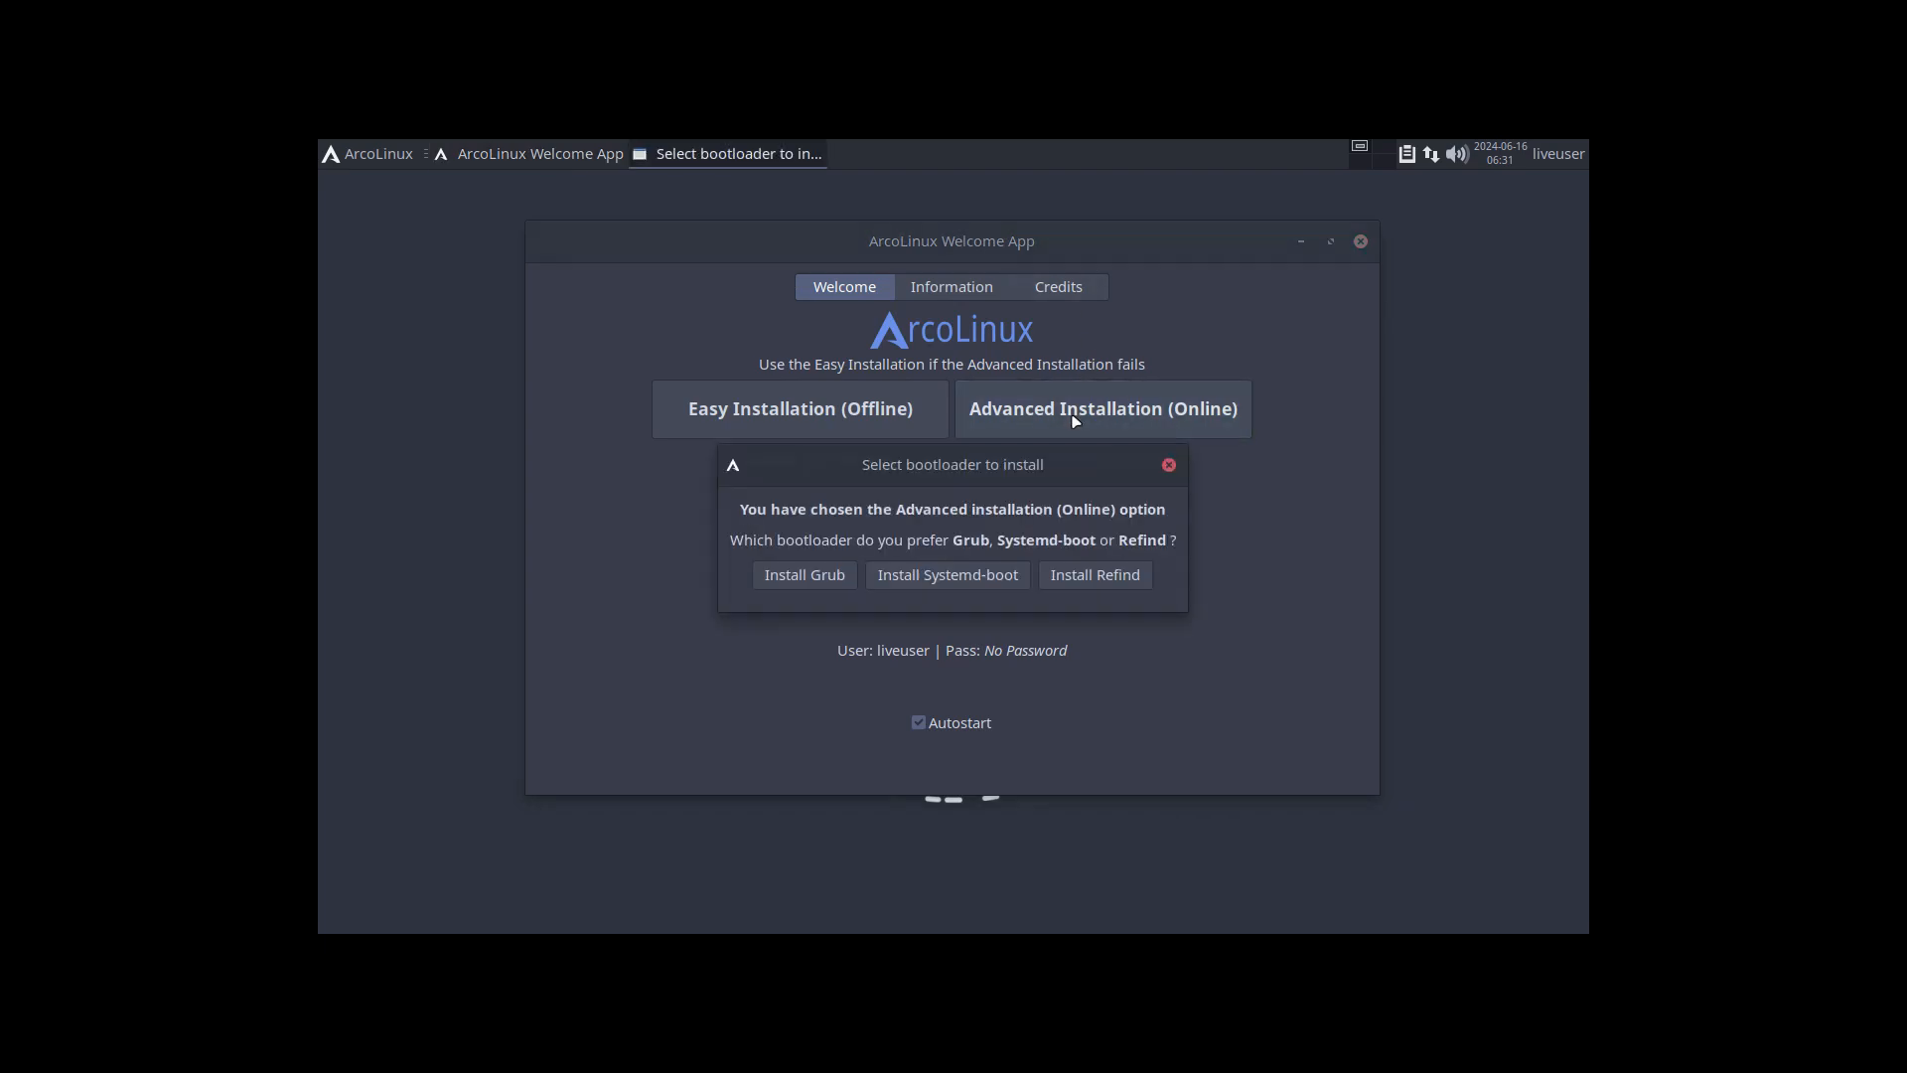
{"action": "left_click", "coordinate": [976, 576]}
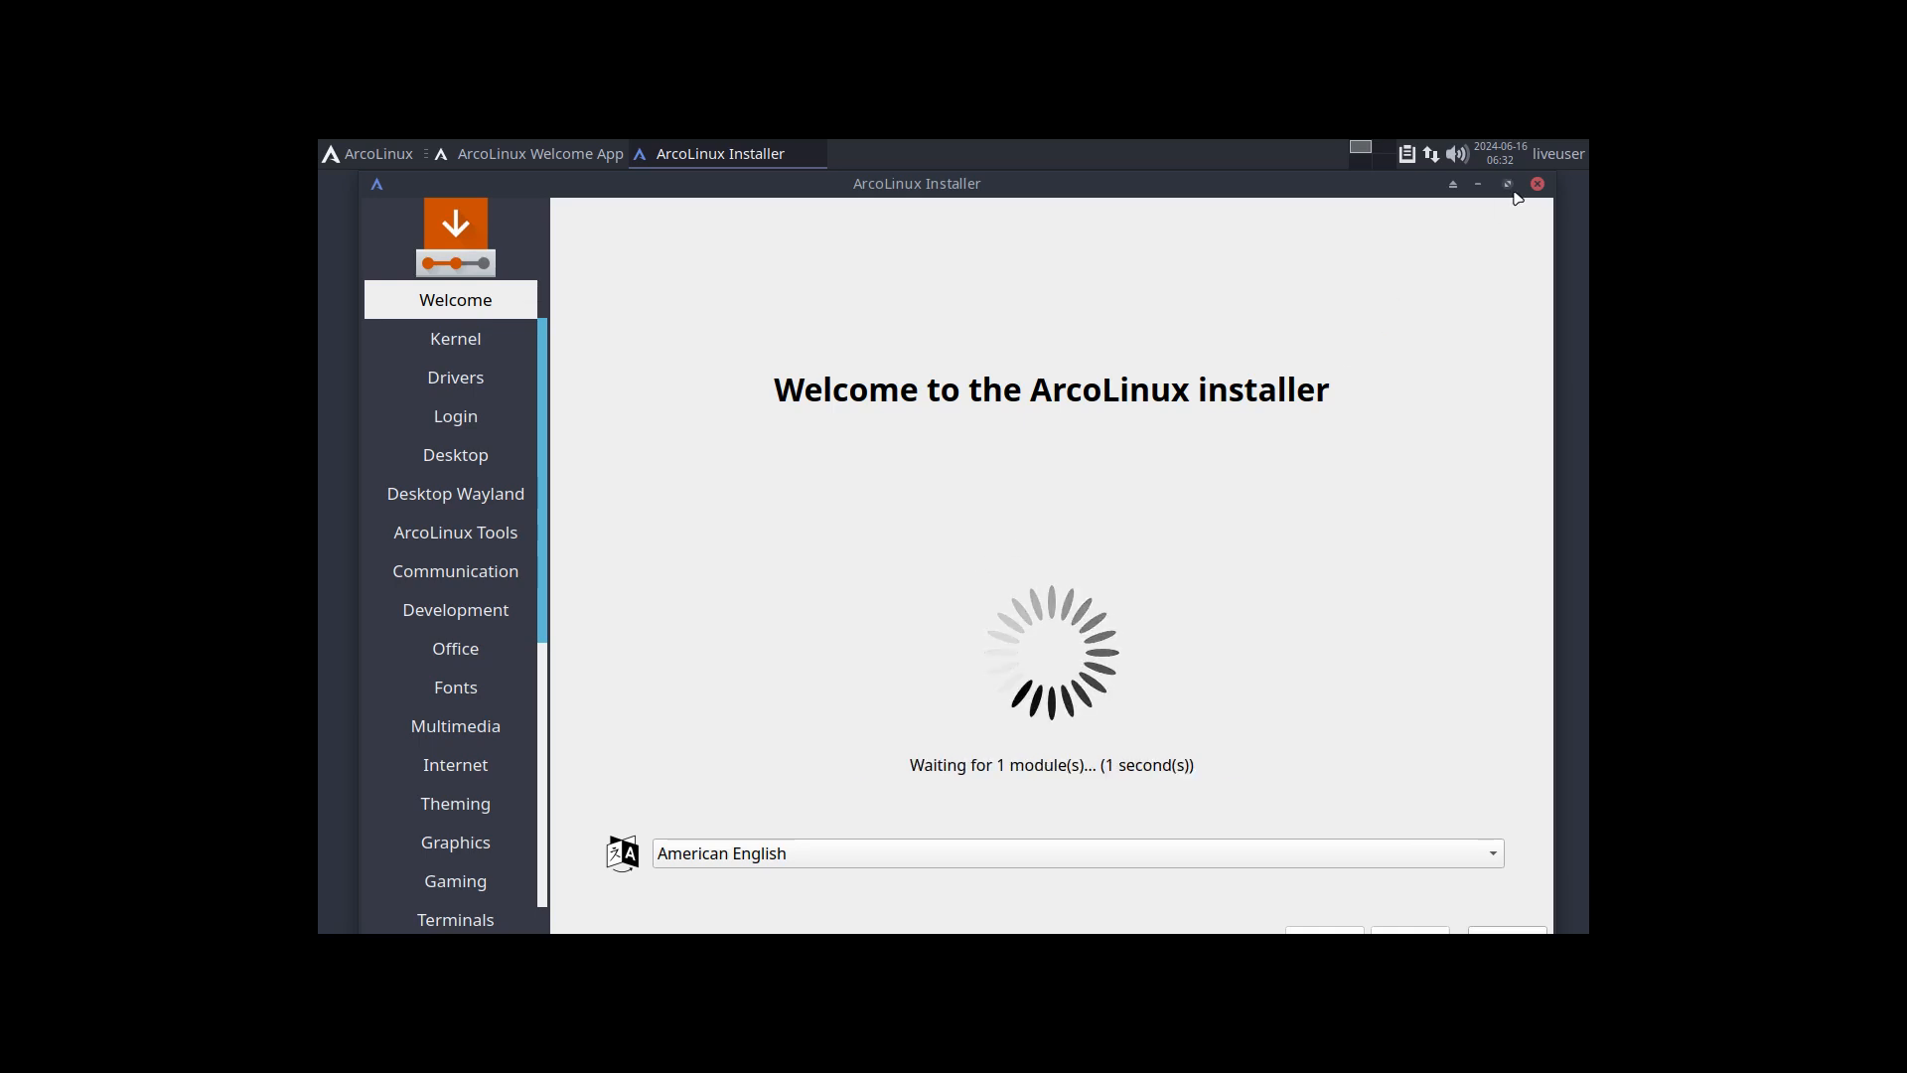
{"action": "left_click", "coordinate": [1508, 184]}
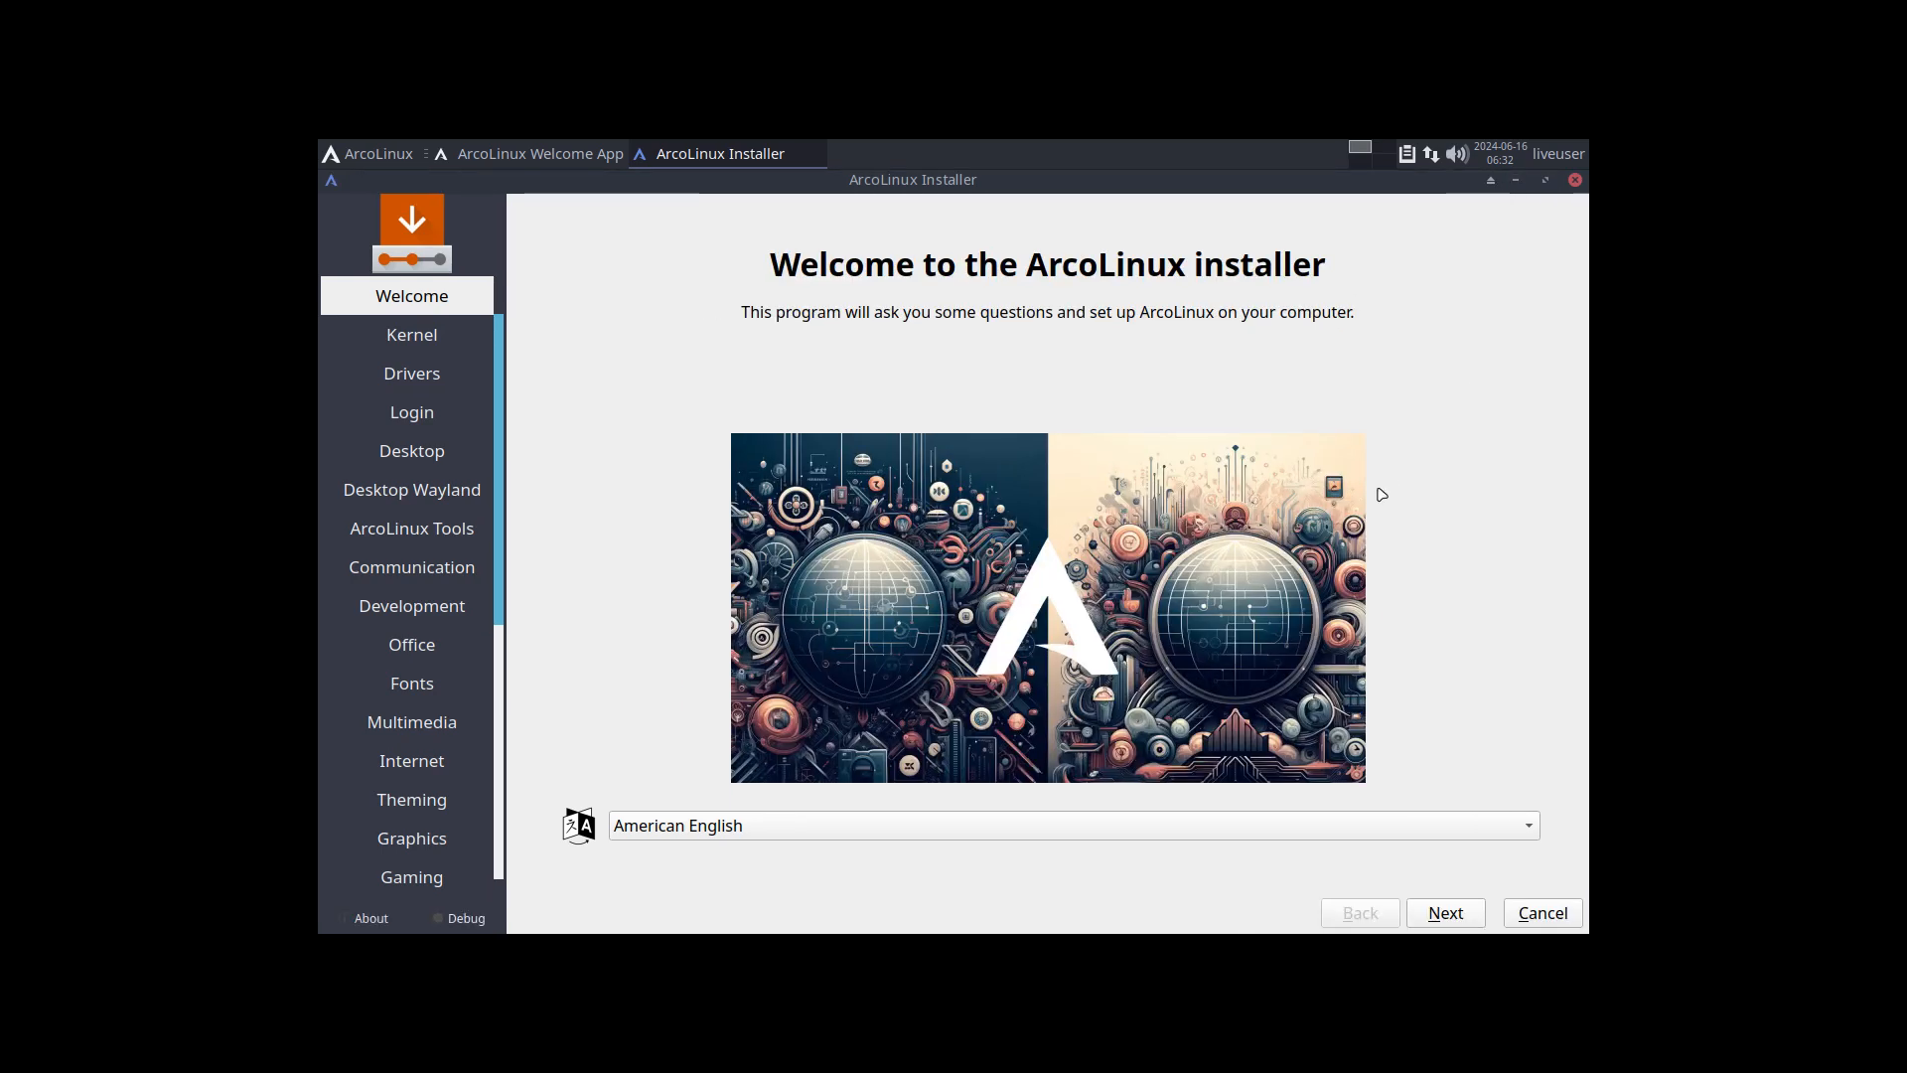
Step: Keep American English and proceed through the Kernel, Drivers and Login pages to the Desktop page without ticking any packages
{"action": "left_click", "coordinate": [1467, 920]}
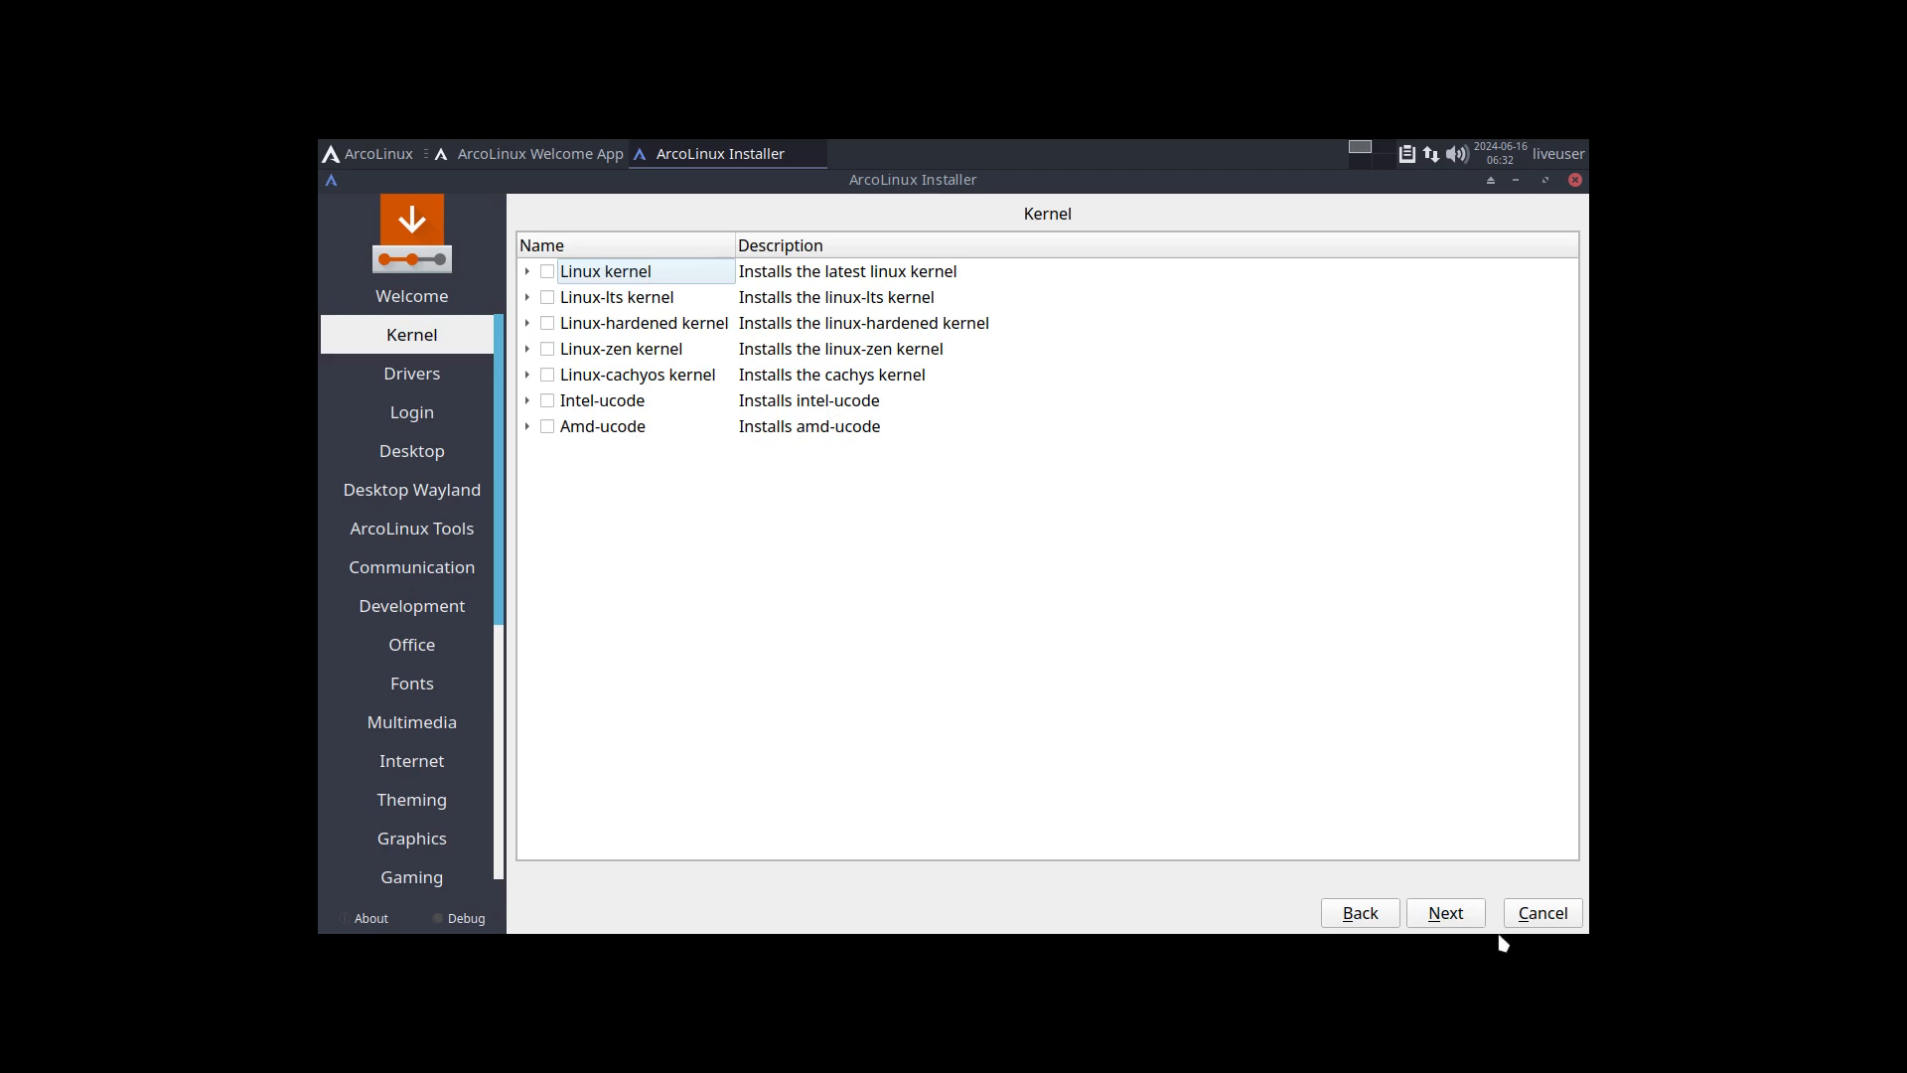
{"action": "left_click", "coordinate": [638, 407]}
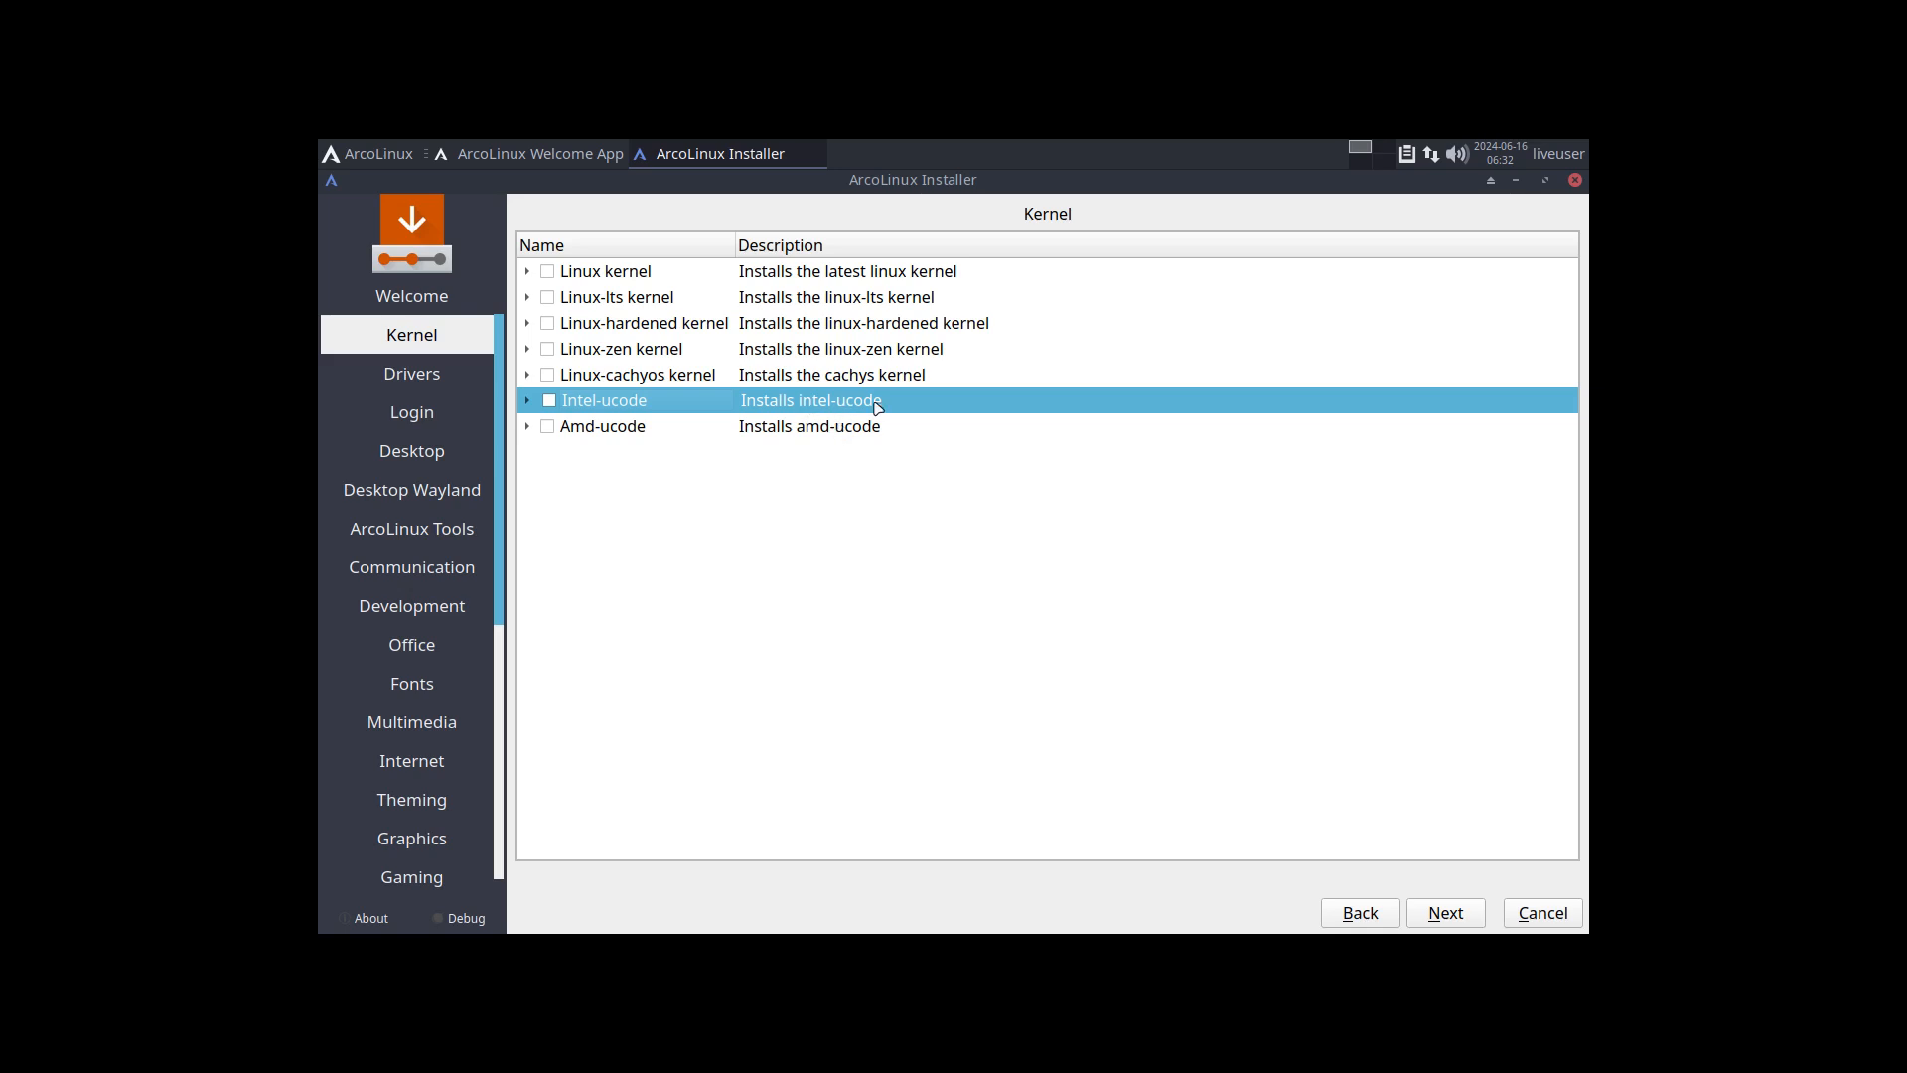
{"action": "left_click", "coordinate": [1447, 913]}
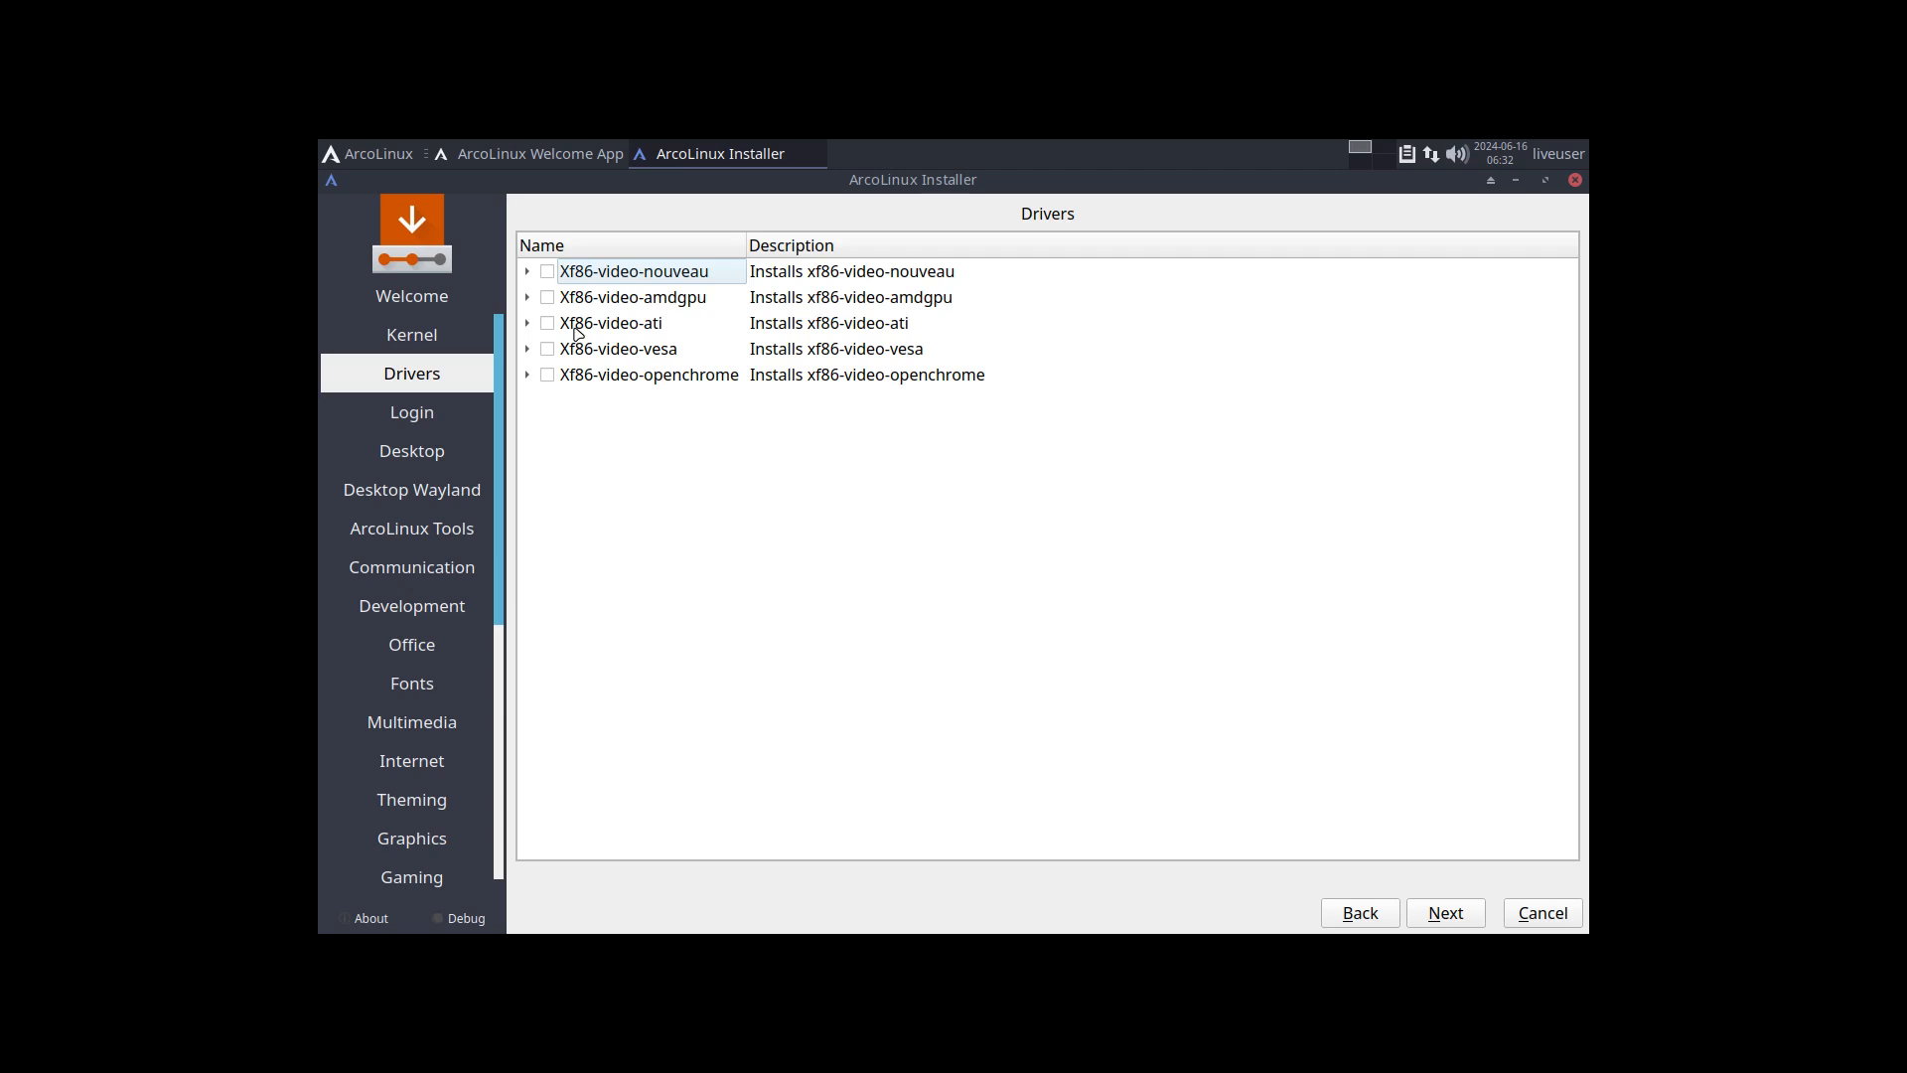
{"action": "left_click", "coordinate": [1454, 916]}
{"action": "left_click", "coordinate": [1453, 916]}
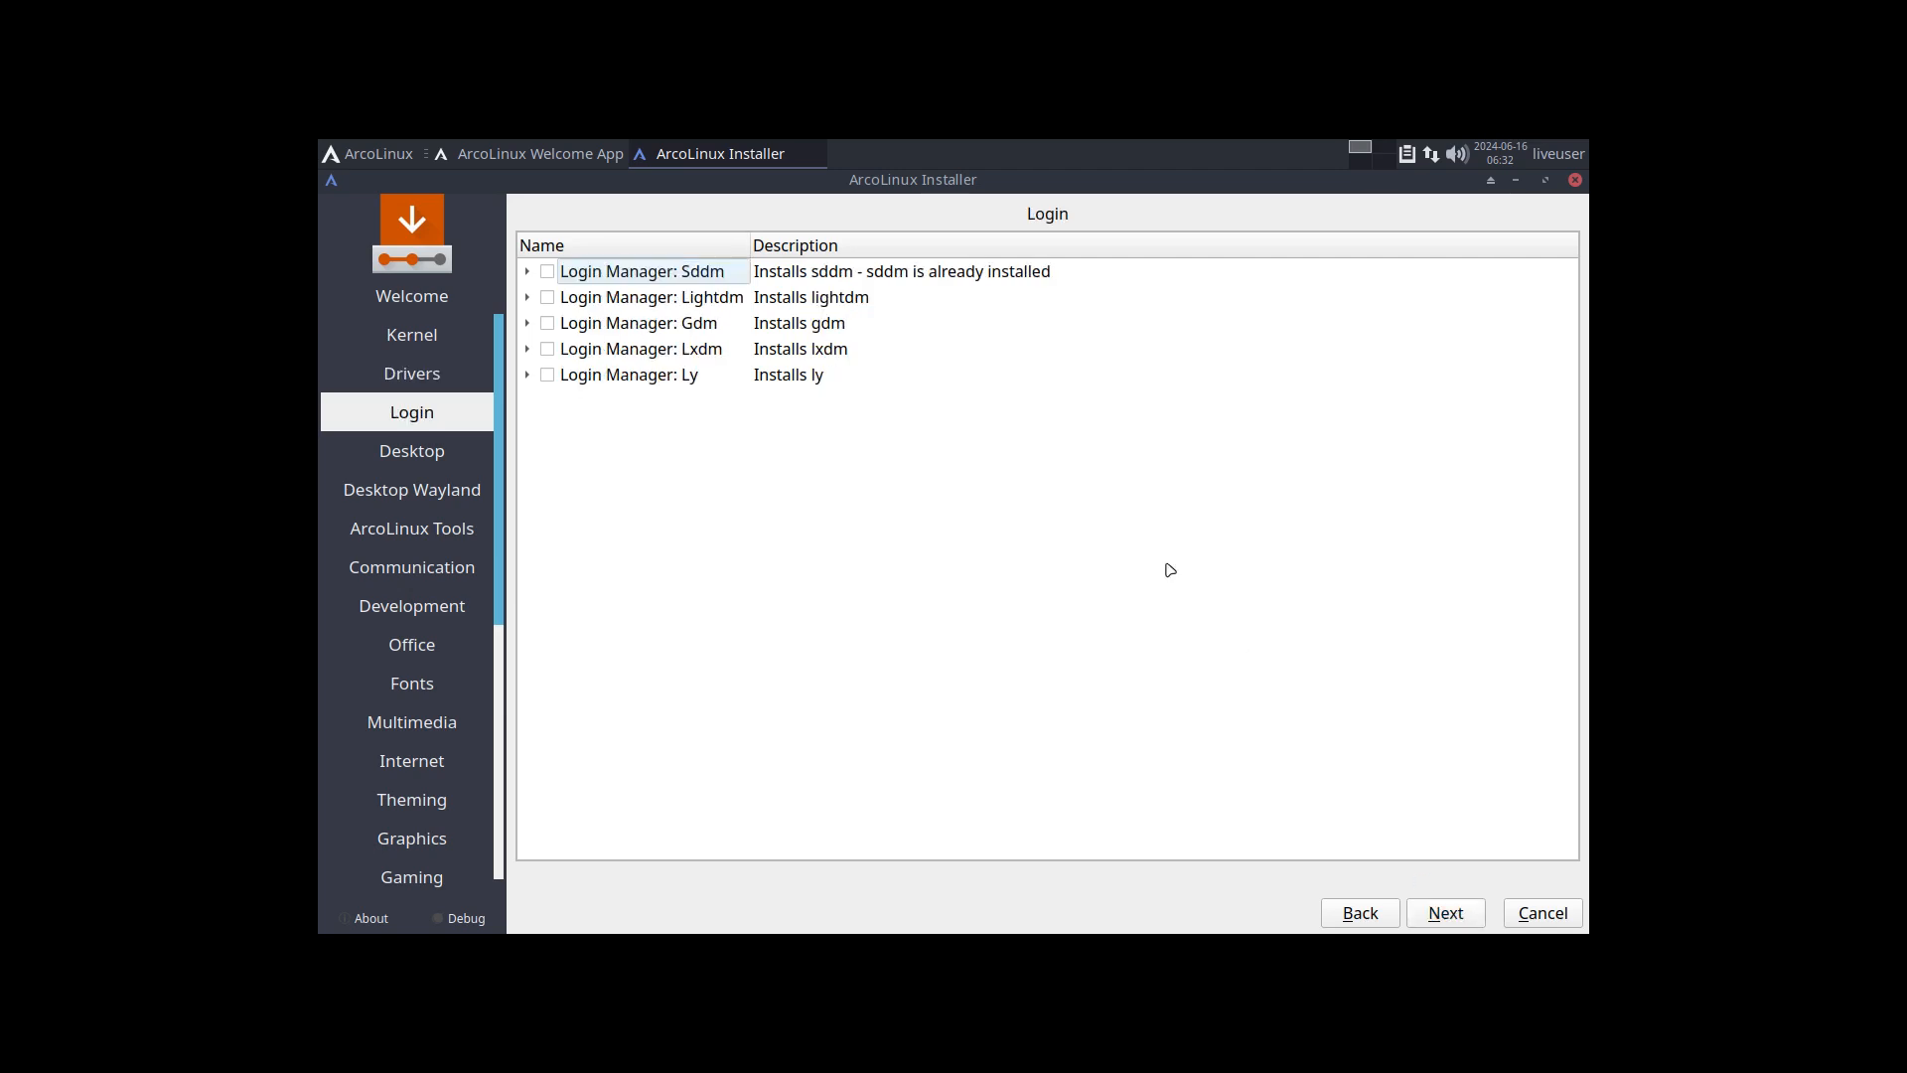
{"action": "left_click", "coordinate": [1440, 916]}
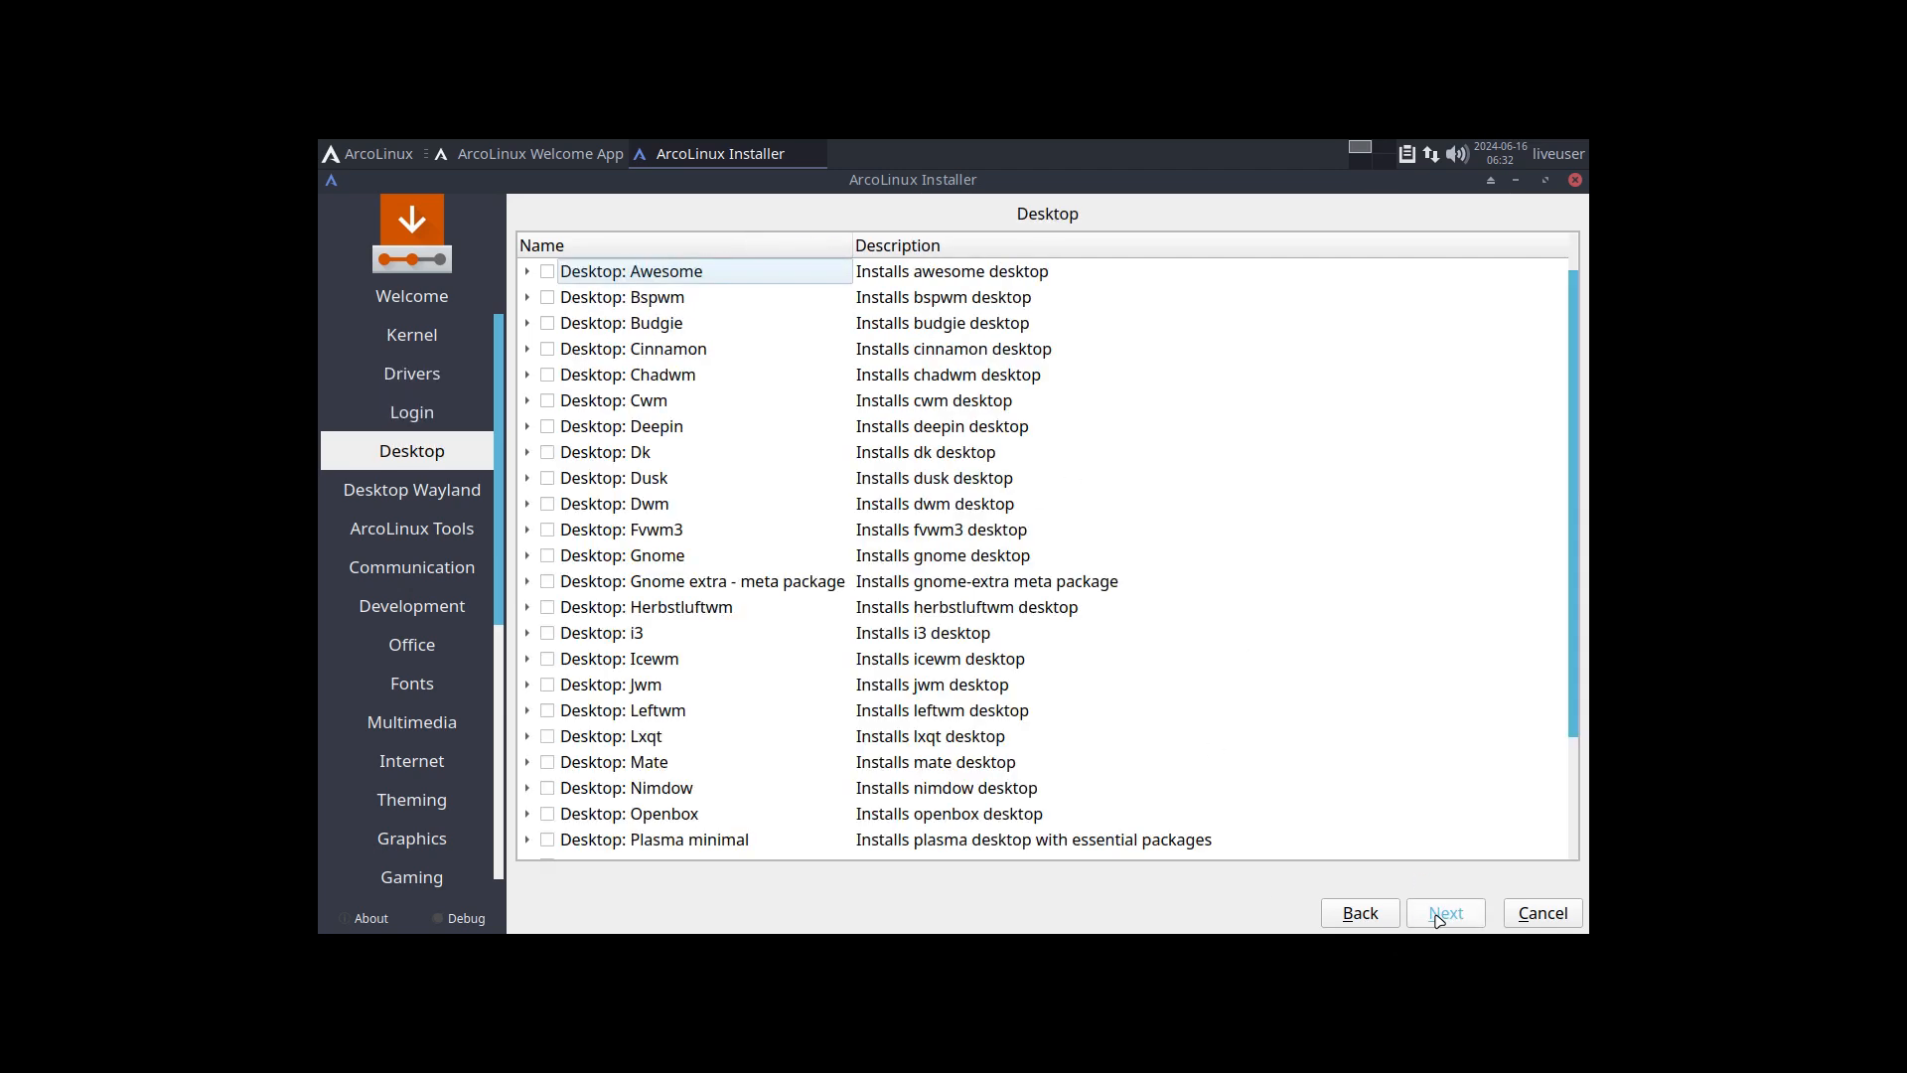
Step: Tick Desktop: Dk for installation and look through its package list
{"action": "left_click", "coordinate": [664, 454]}
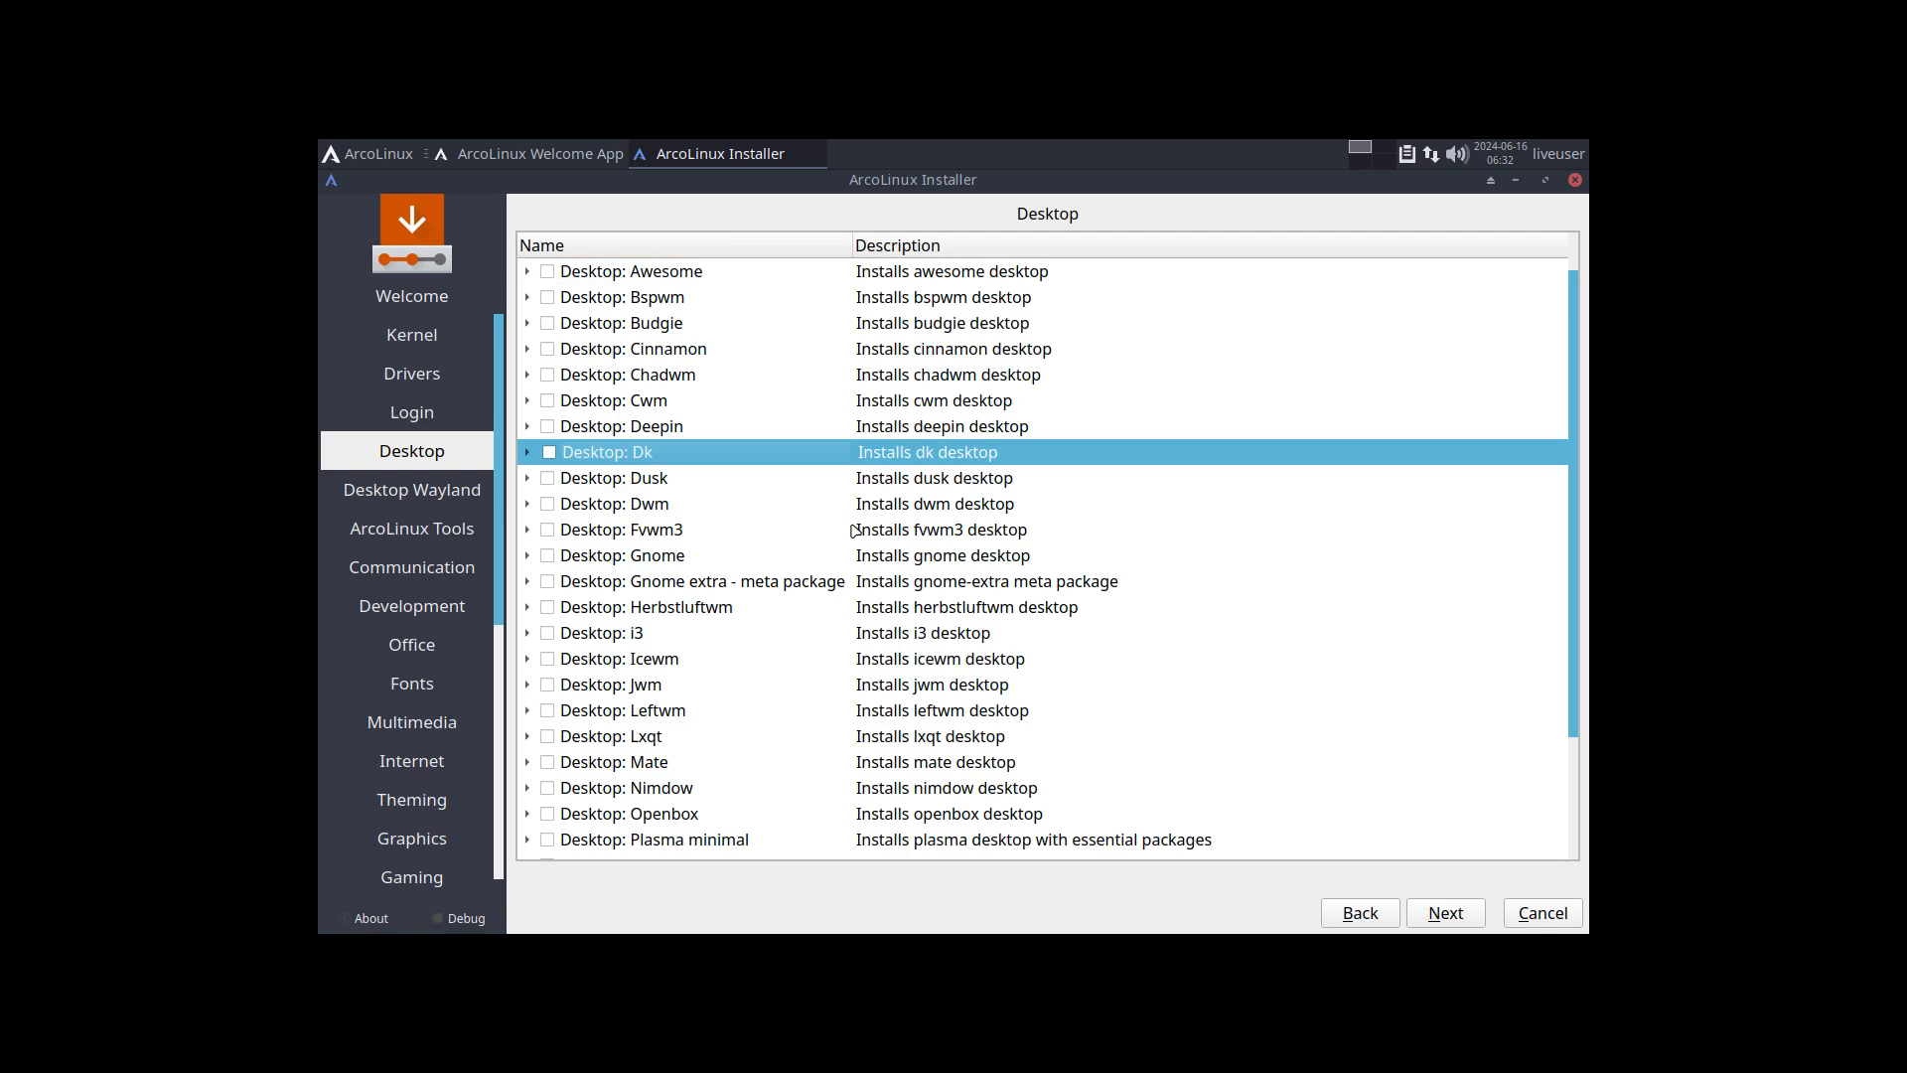
{"action": "scroll", "coordinate": [854, 531], "scroll_direction": "down", "scroll_amount": 2}
{"action": "scroll", "coordinate": [854, 529], "scroll_direction": "up", "scroll_amount": 2}
{"action": "left_click", "coordinate": [549, 452]}
{"action": "left_click", "coordinate": [528, 453]}
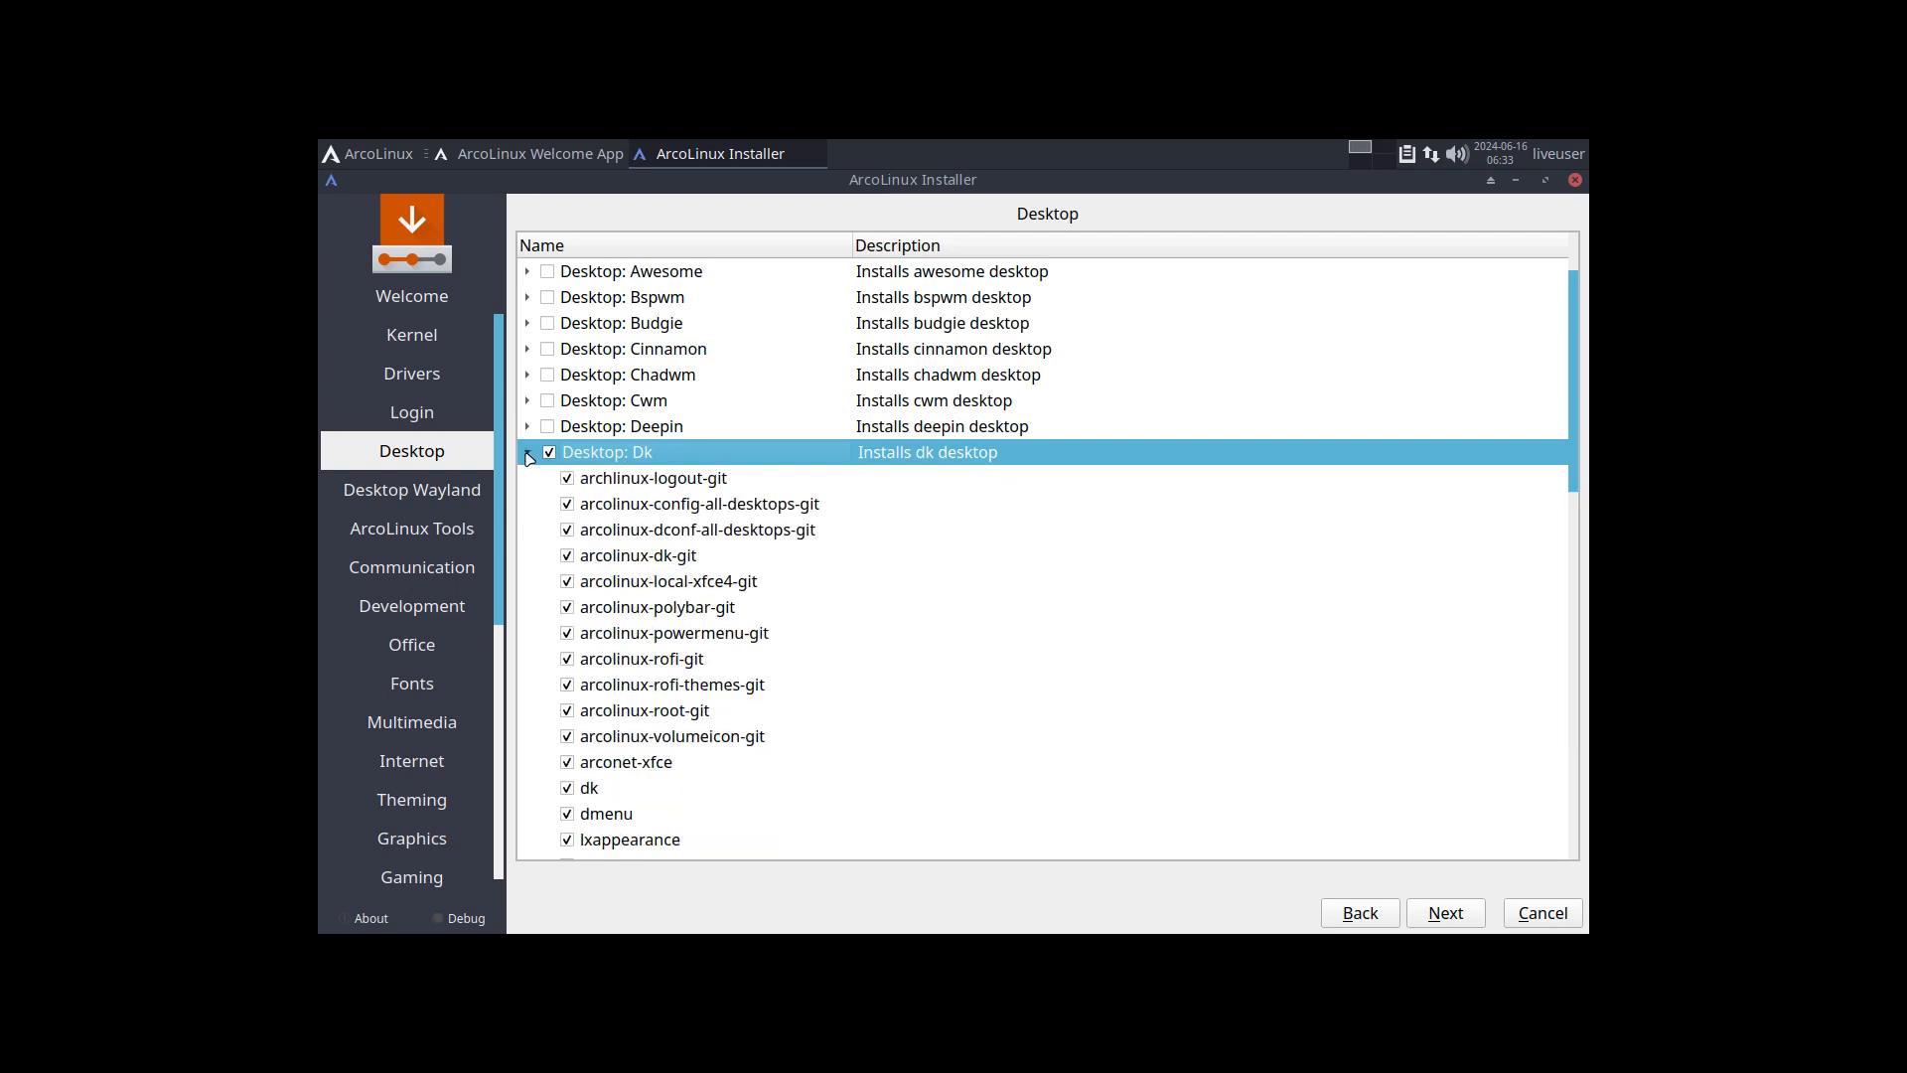
{"action": "scroll", "coordinate": [615, 507], "scroll_direction": "down", "scroll_amount": 10}
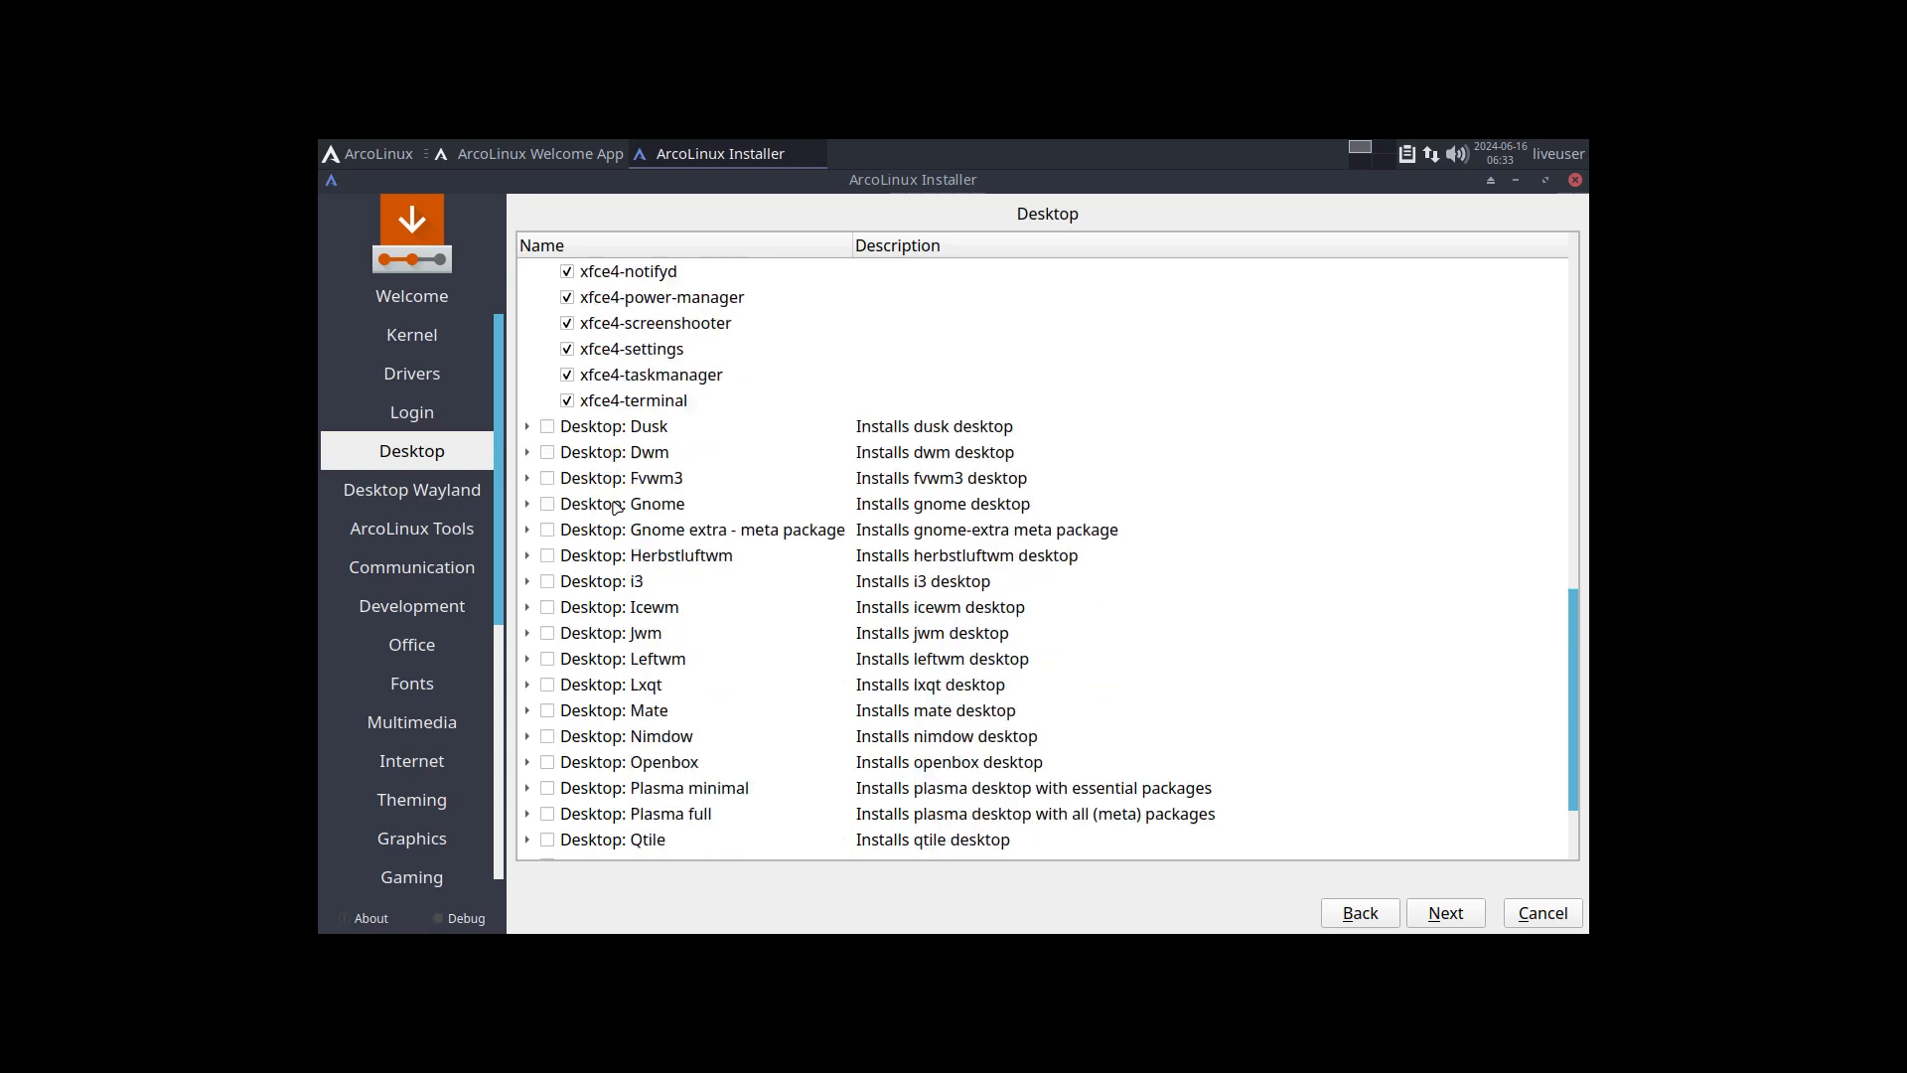
{"action": "scroll", "coordinate": [615, 507], "scroll_direction": "up", "scroll_amount": 8}
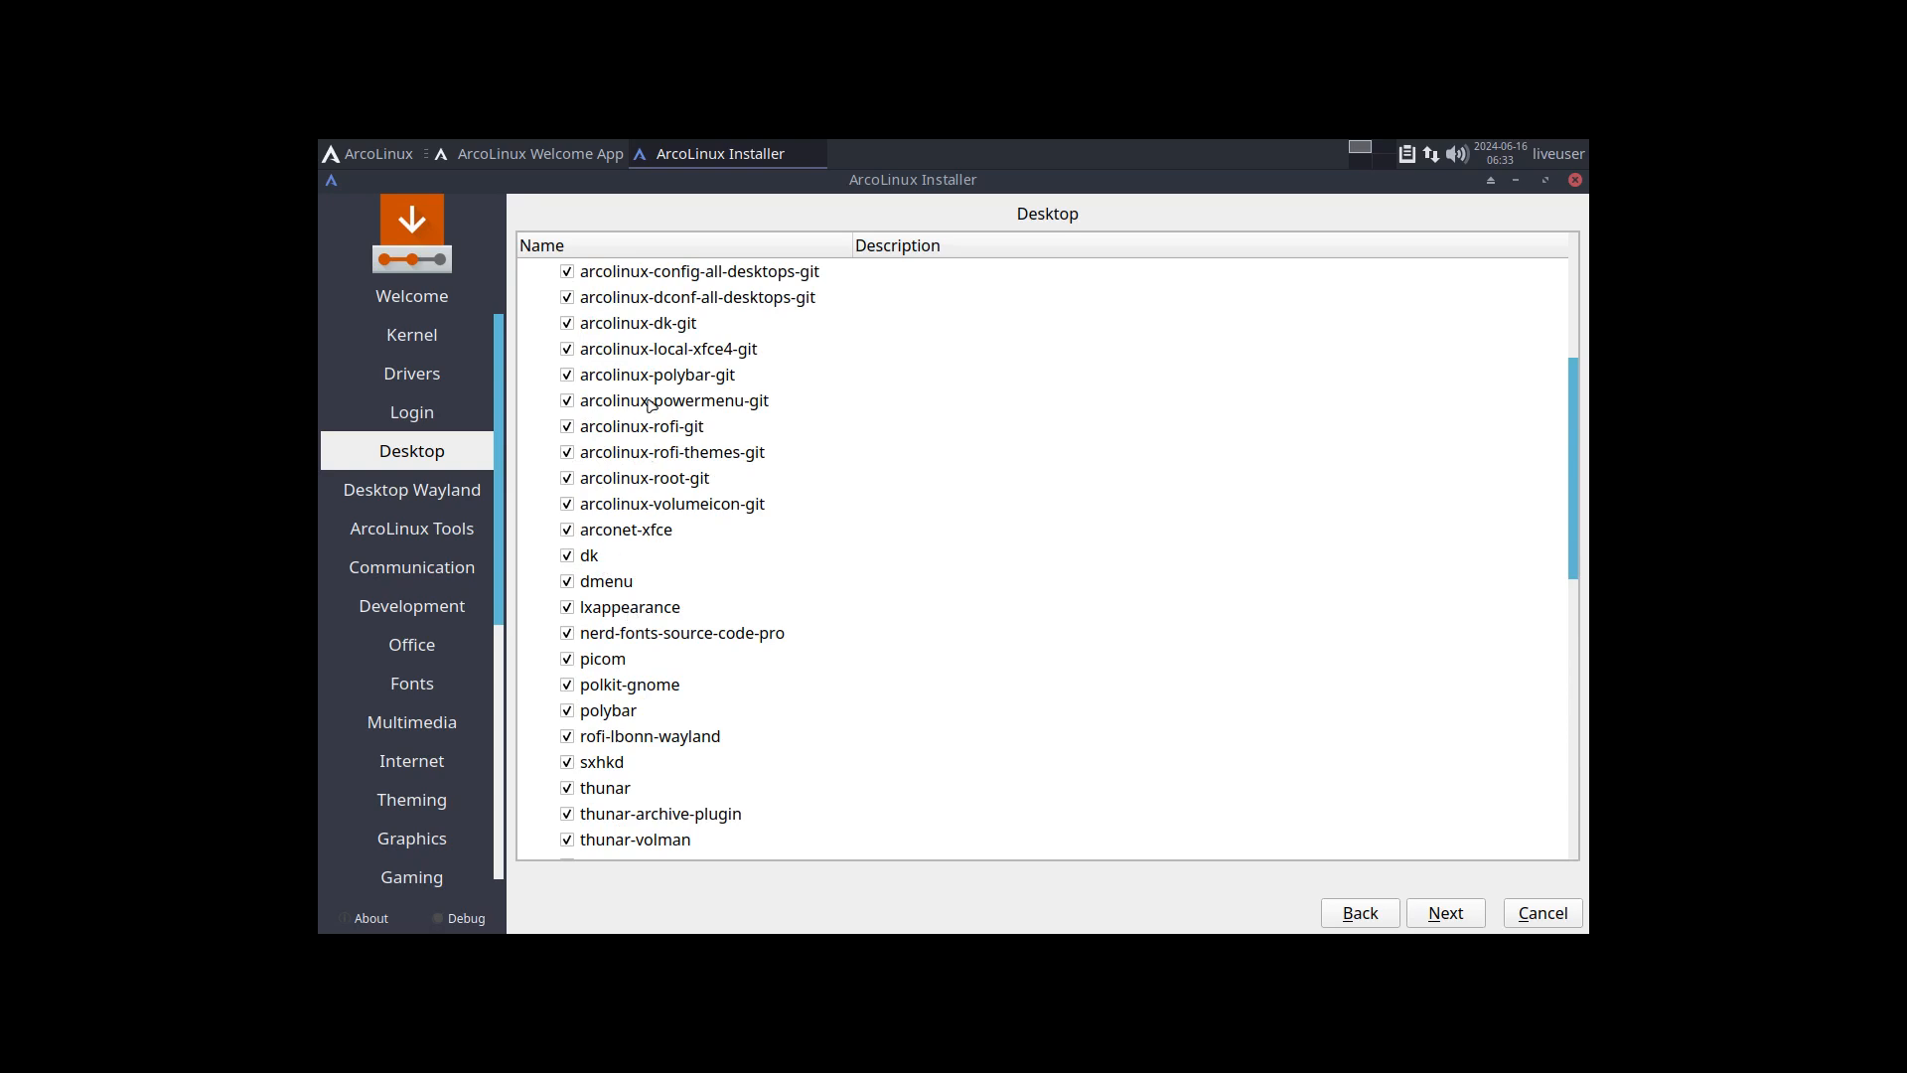
{"action": "scroll", "coordinate": [639, 314], "scroll_direction": "up", "scroll_amount": 3}
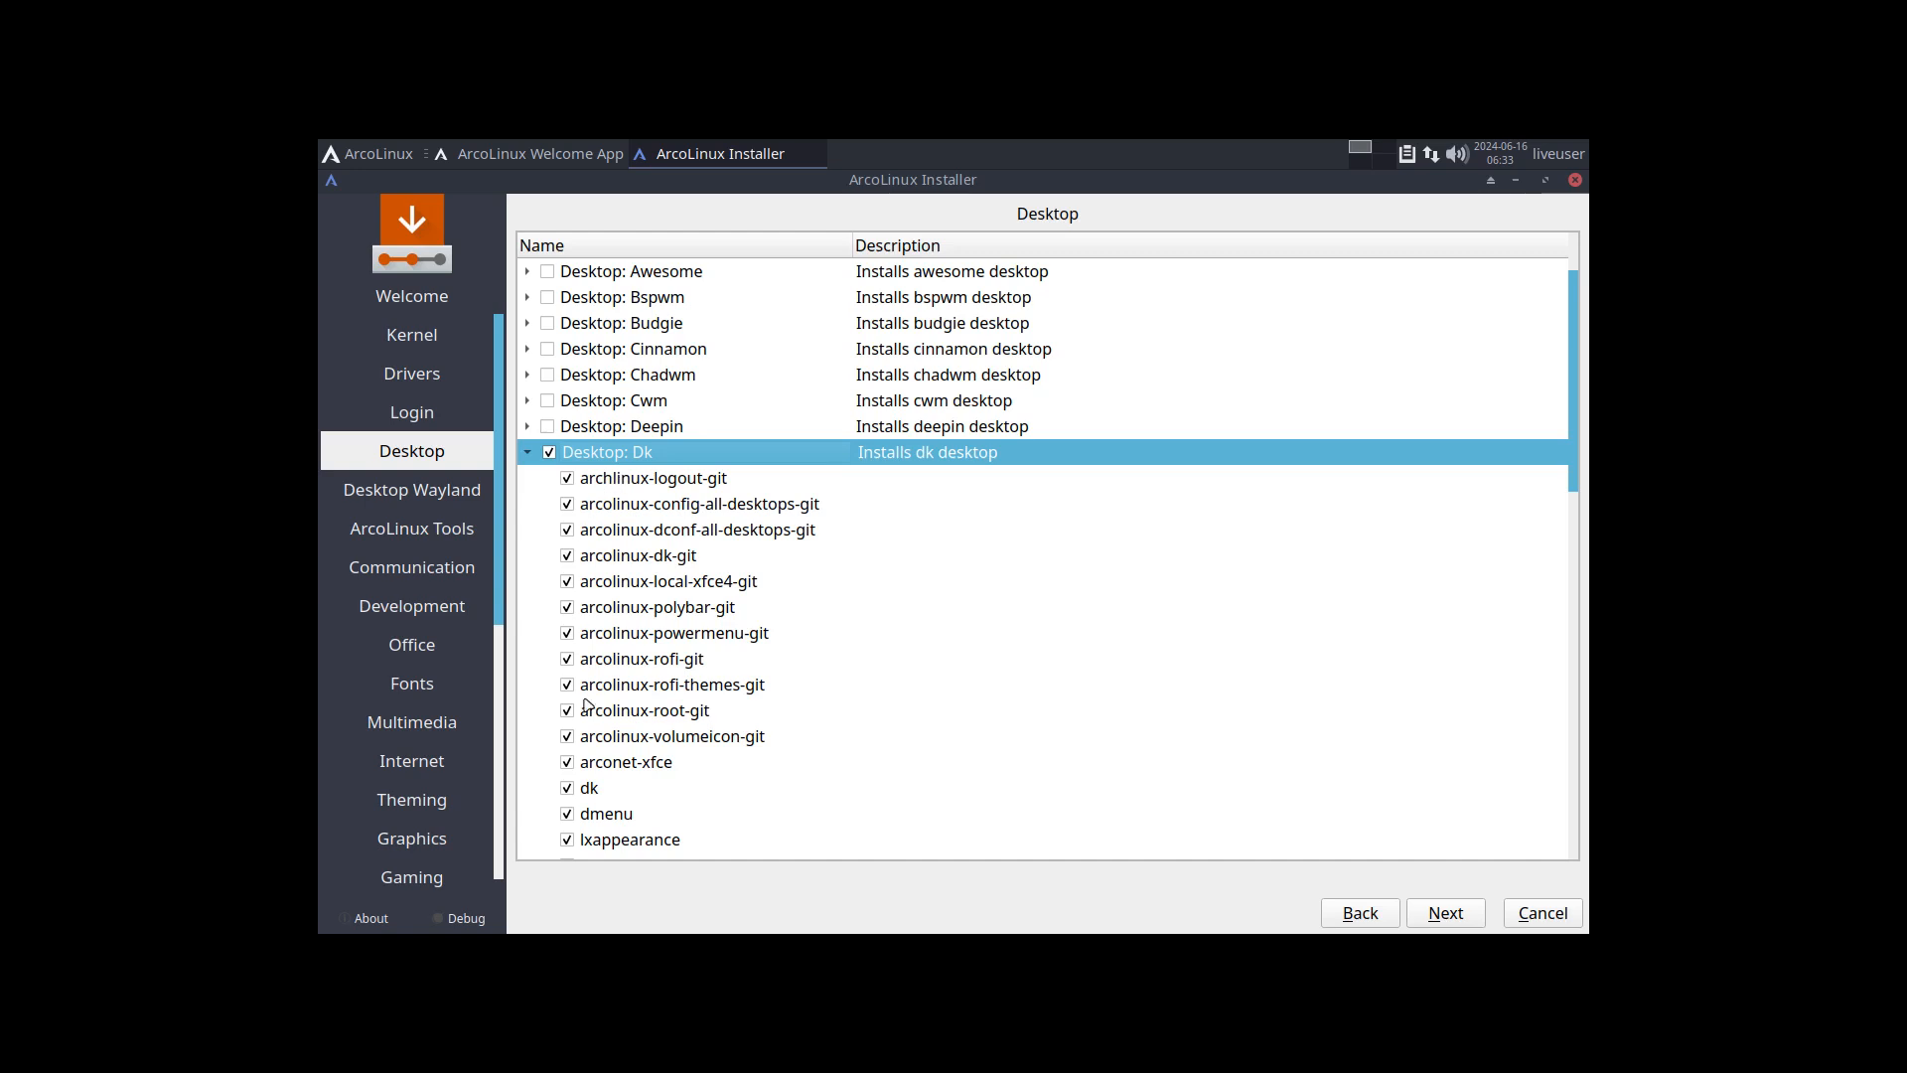
{"action": "left_click", "coordinate": [527, 452]}
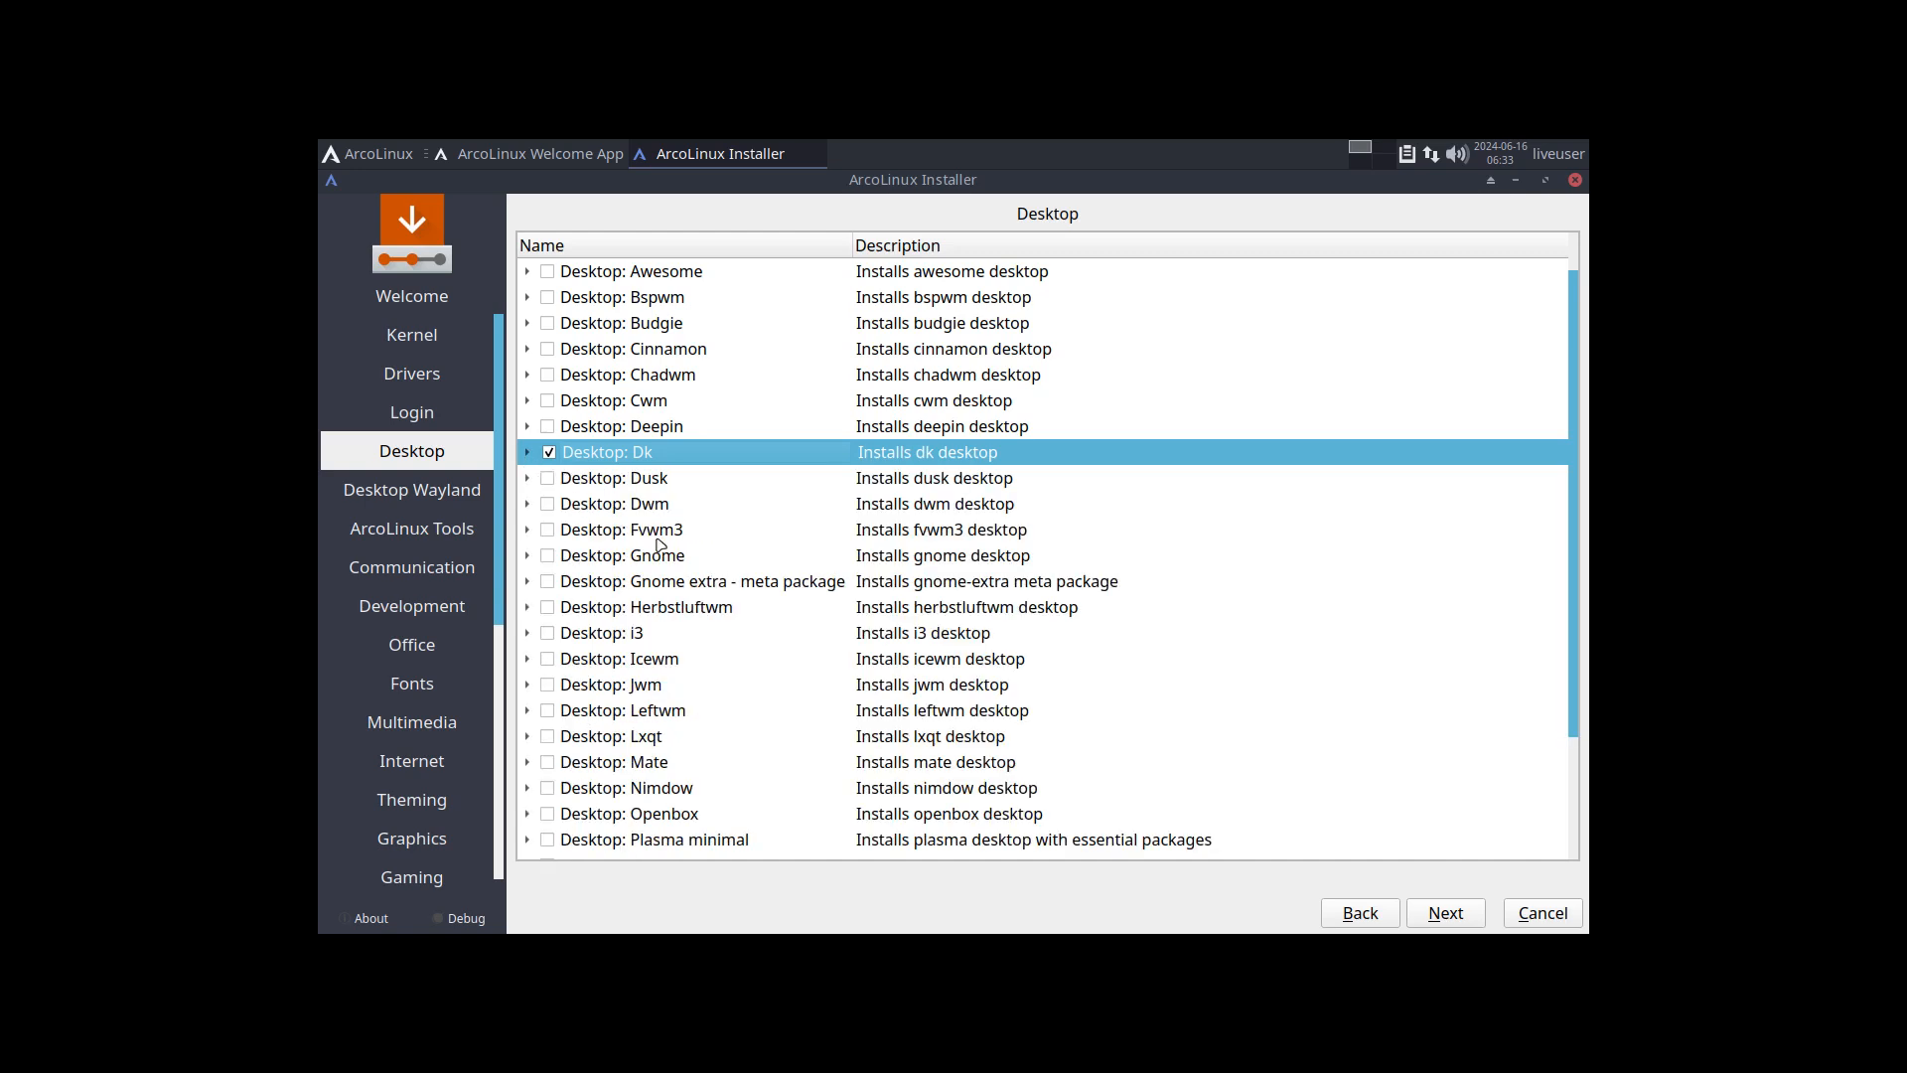
Step: Proceed through the package pages from Desktop Wayland to Graphics without ticking any packages
{"action": "left_click", "coordinate": [1448, 916]}
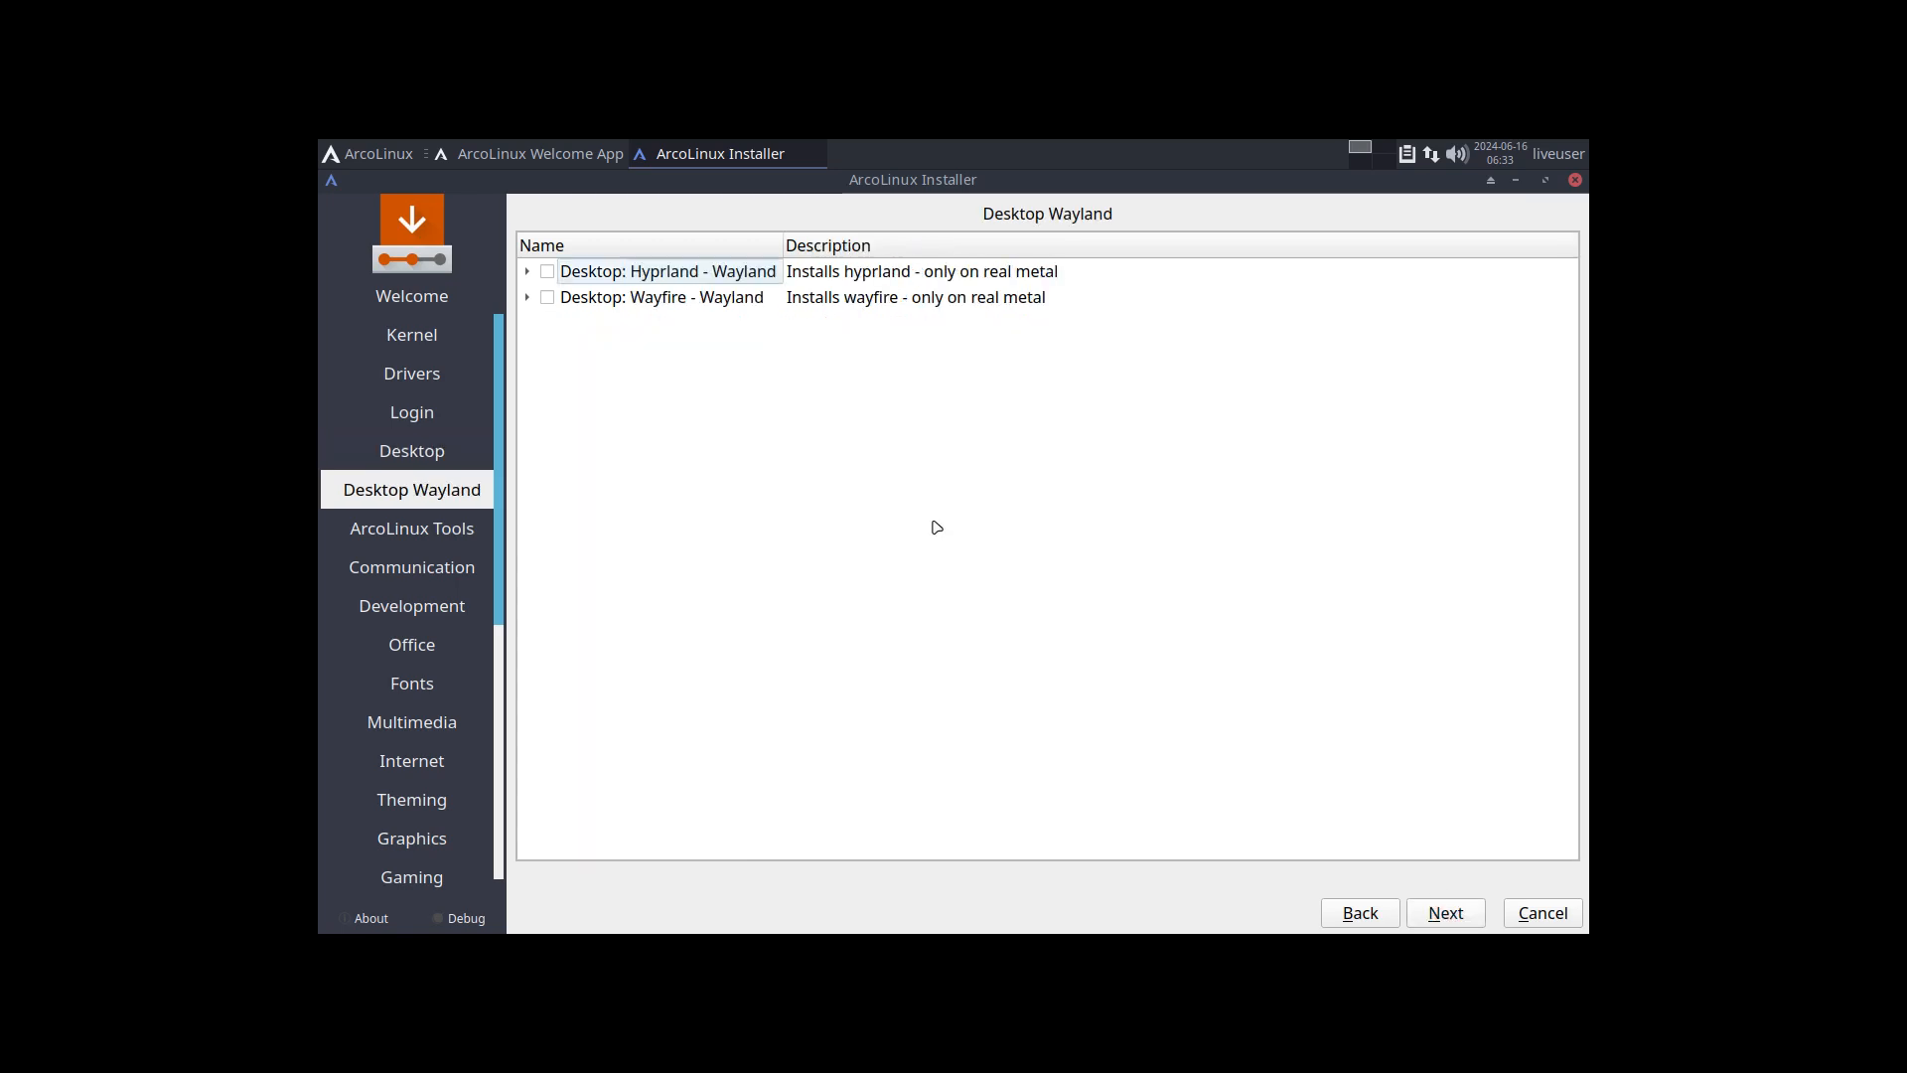
{"action": "left_click", "coordinate": [1451, 916]}
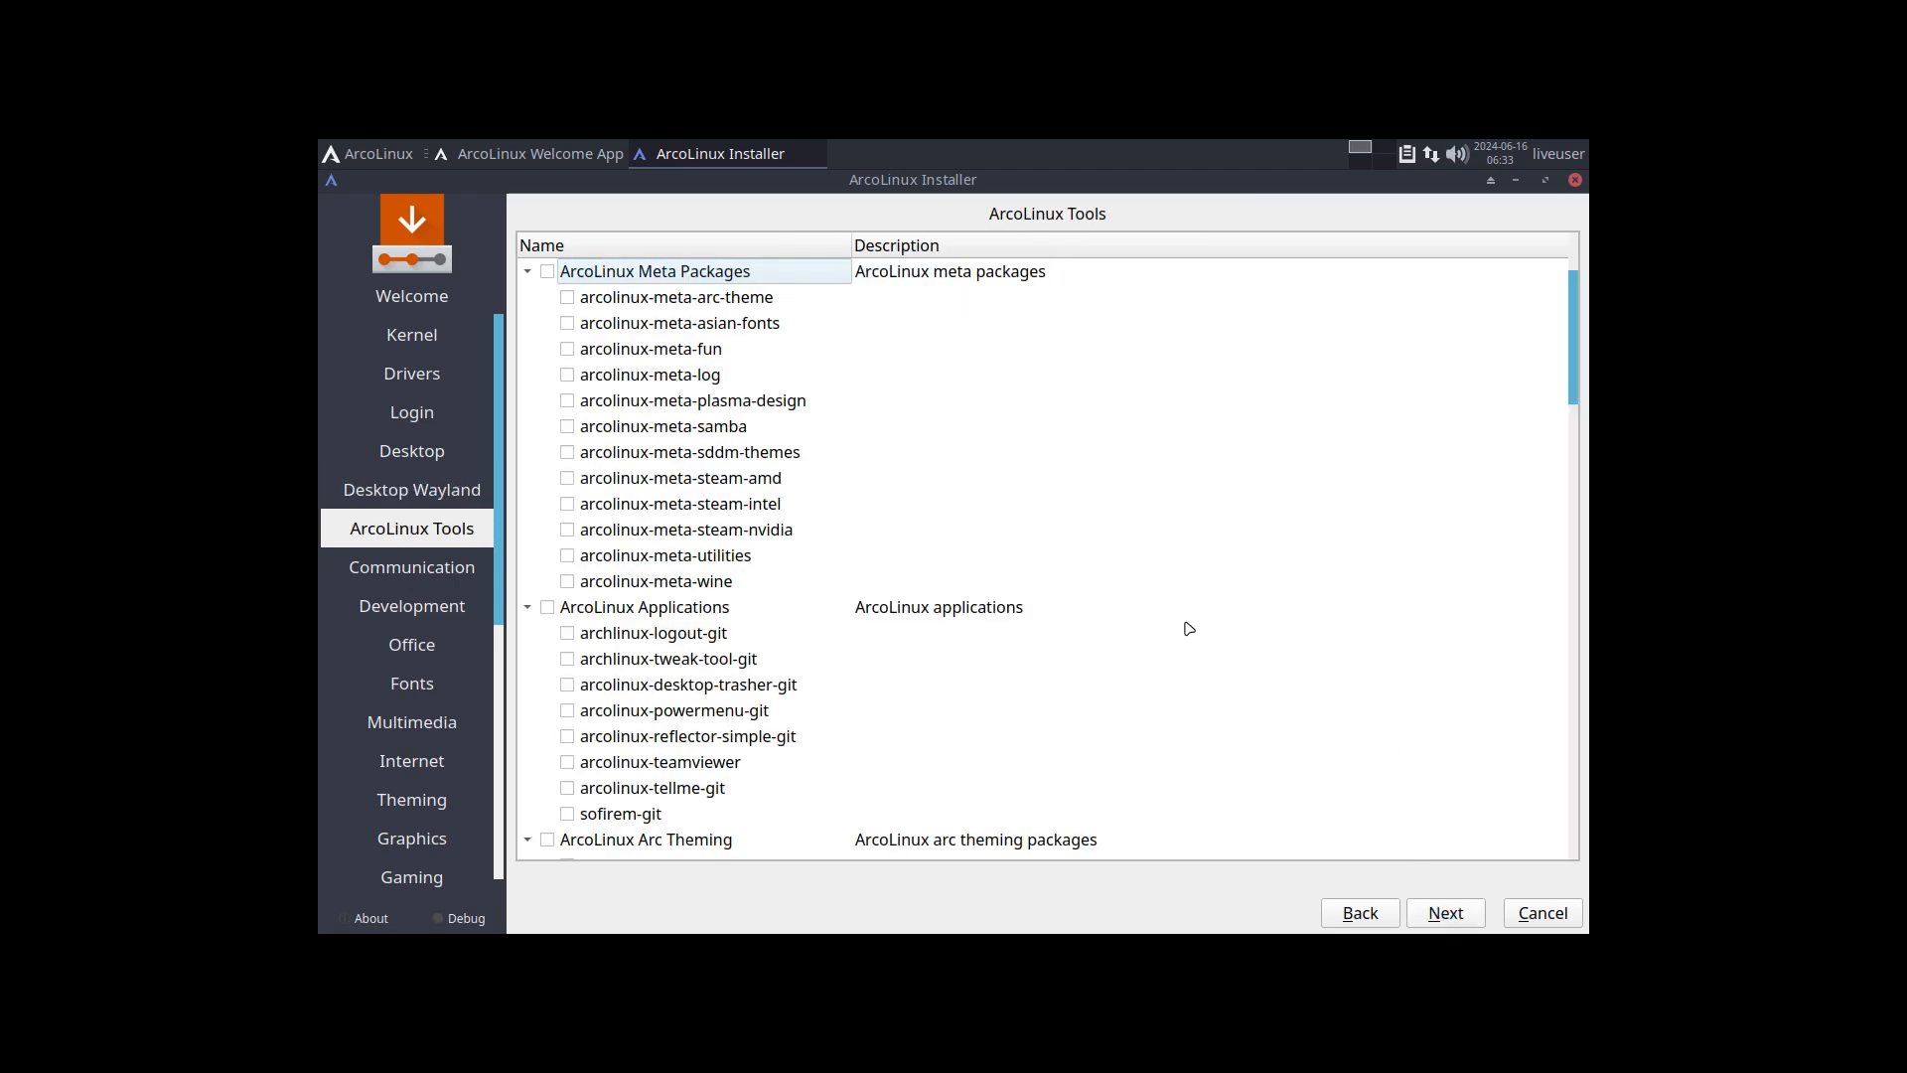
{"action": "scroll", "coordinate": [1183, 626], "scroll_direction": "down", "scroll_amount": 20}
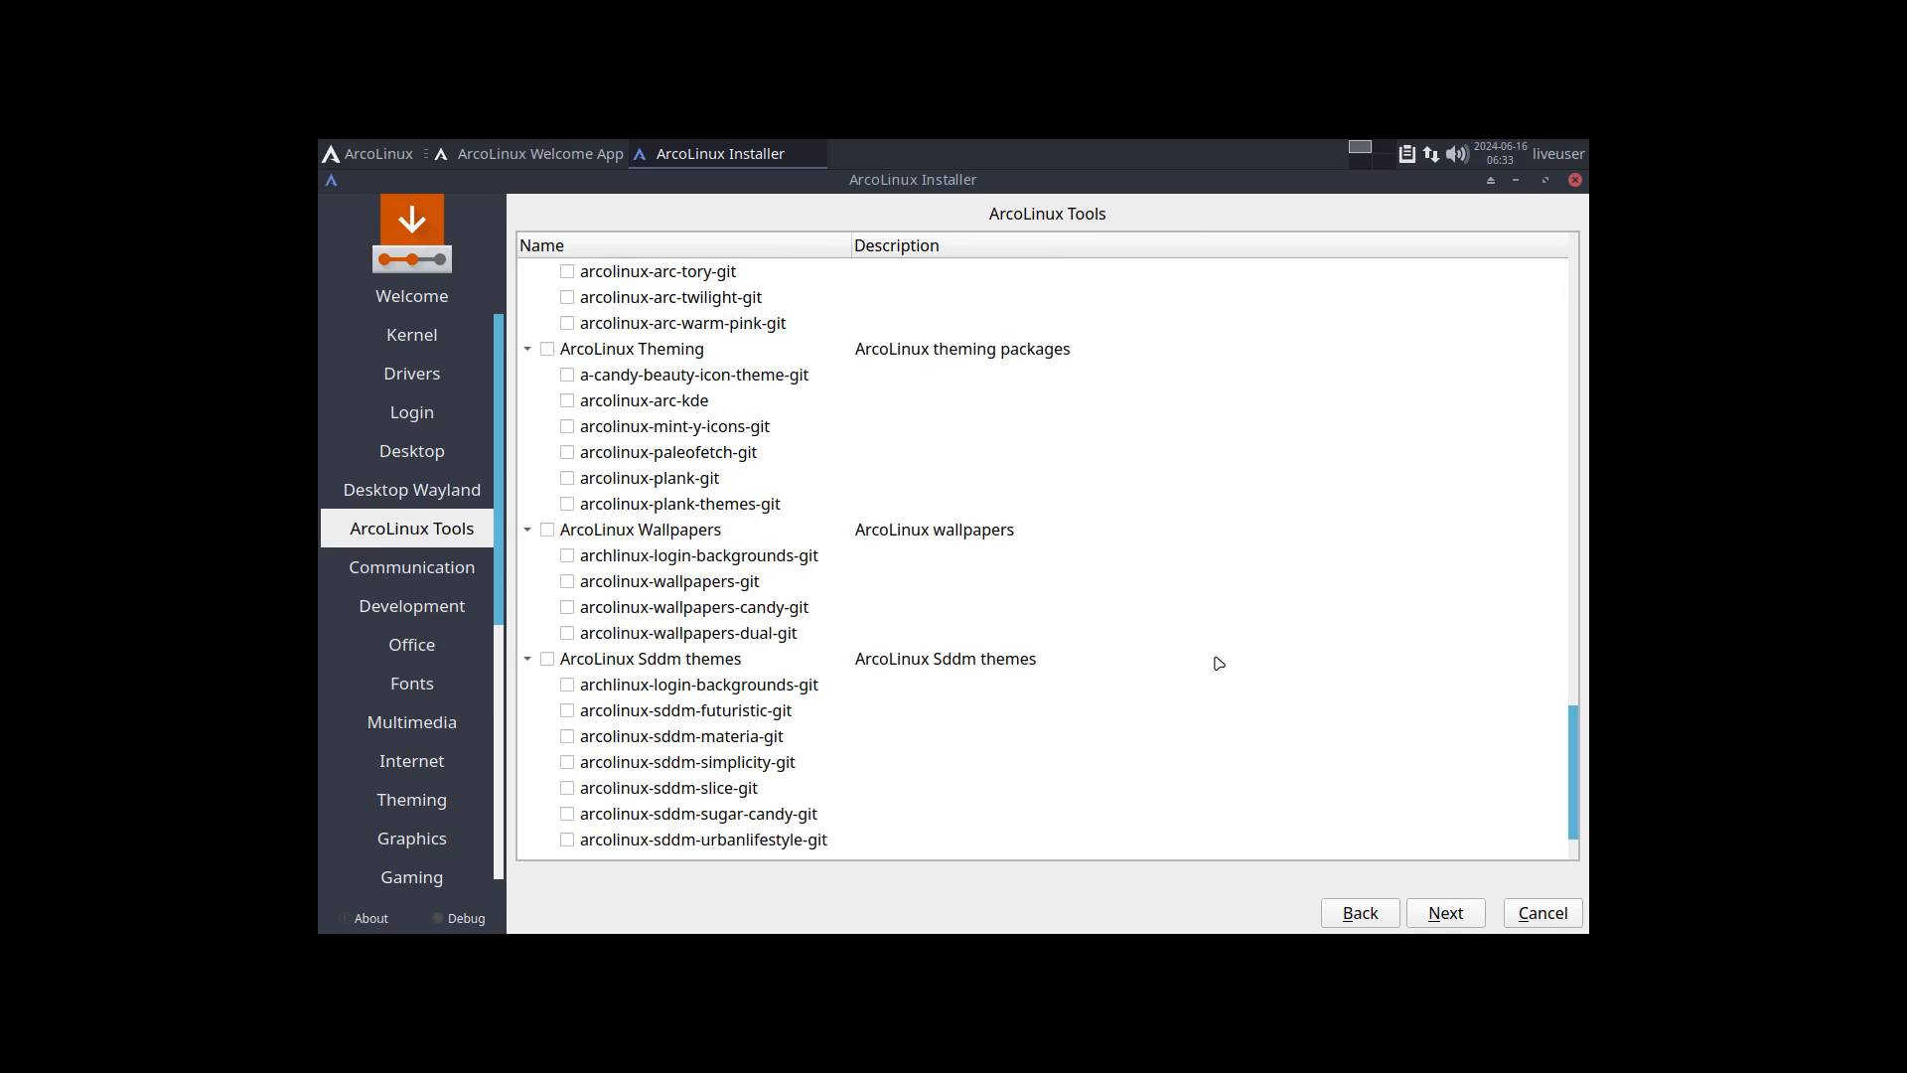
{"action": "left_click", "coordinate": [1446, 915]}
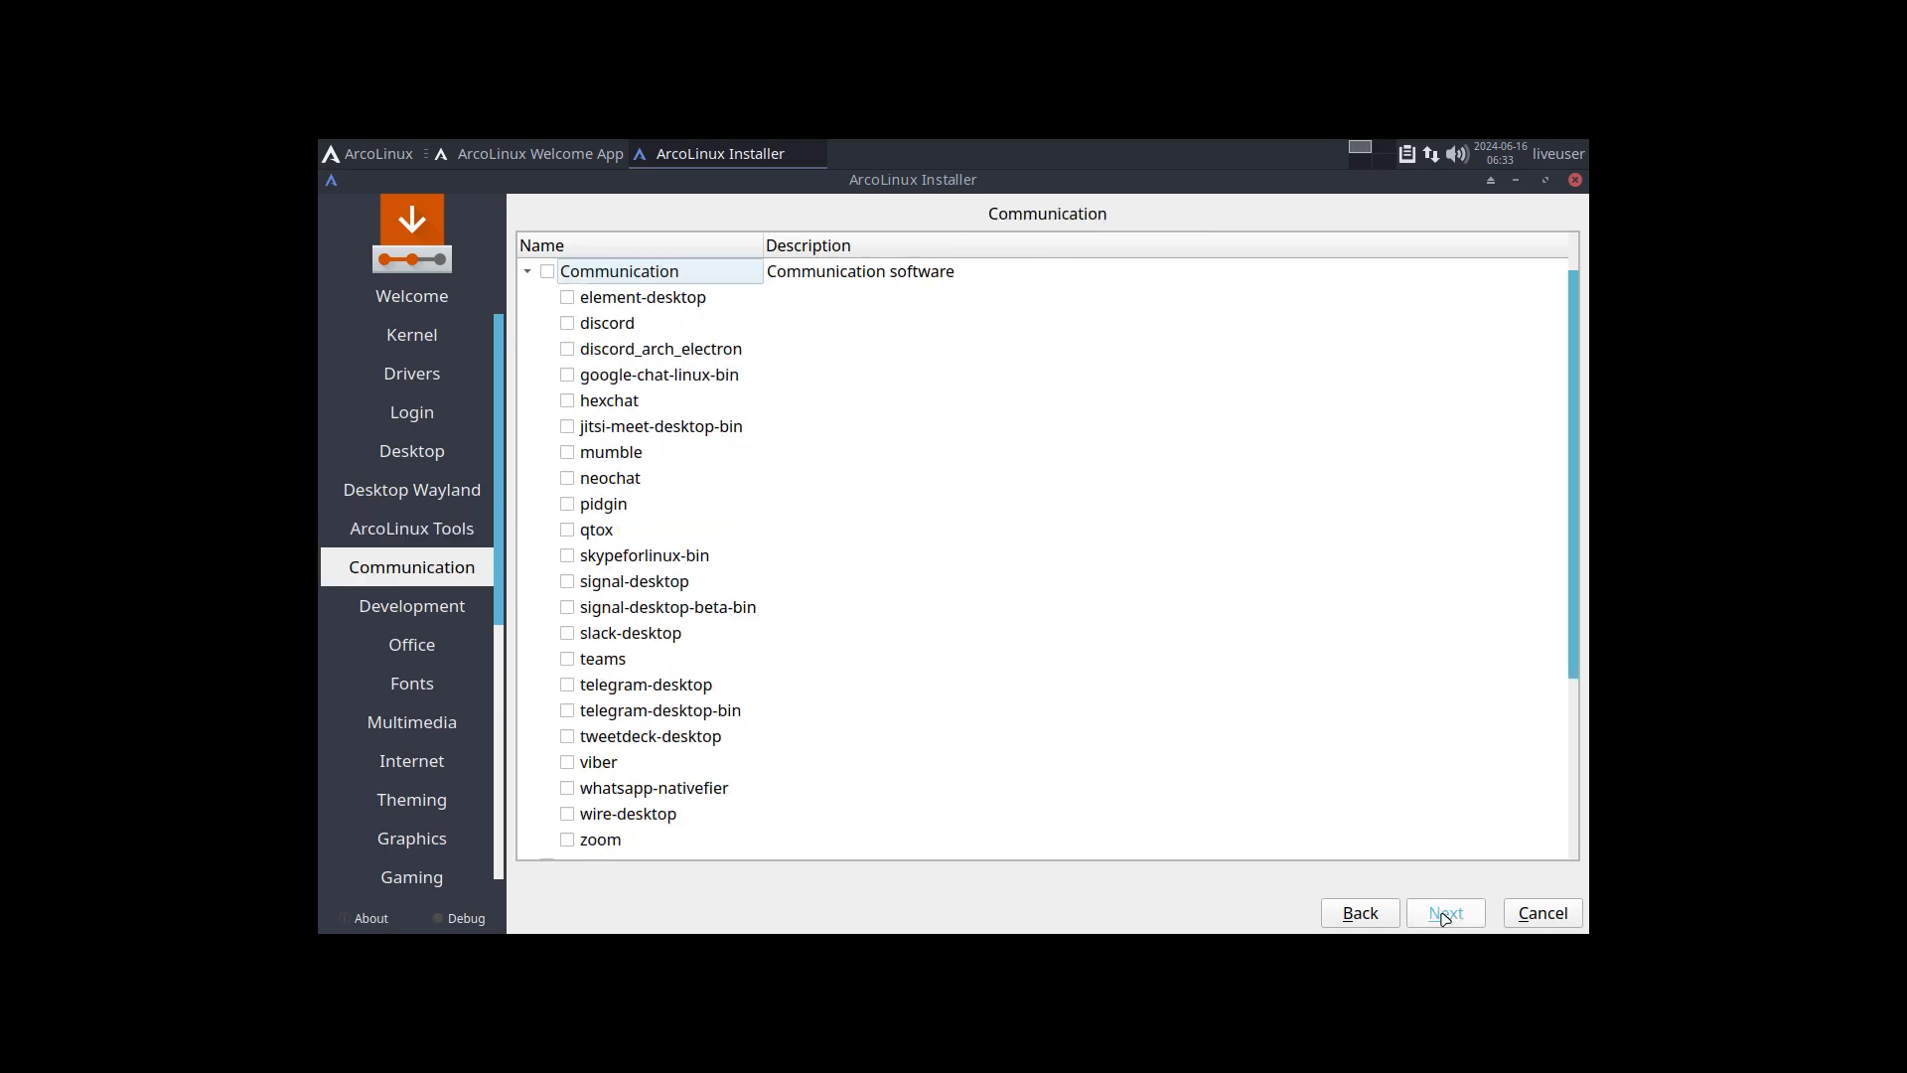
{"action": "left_click", "coordinate": [1447, 915]}
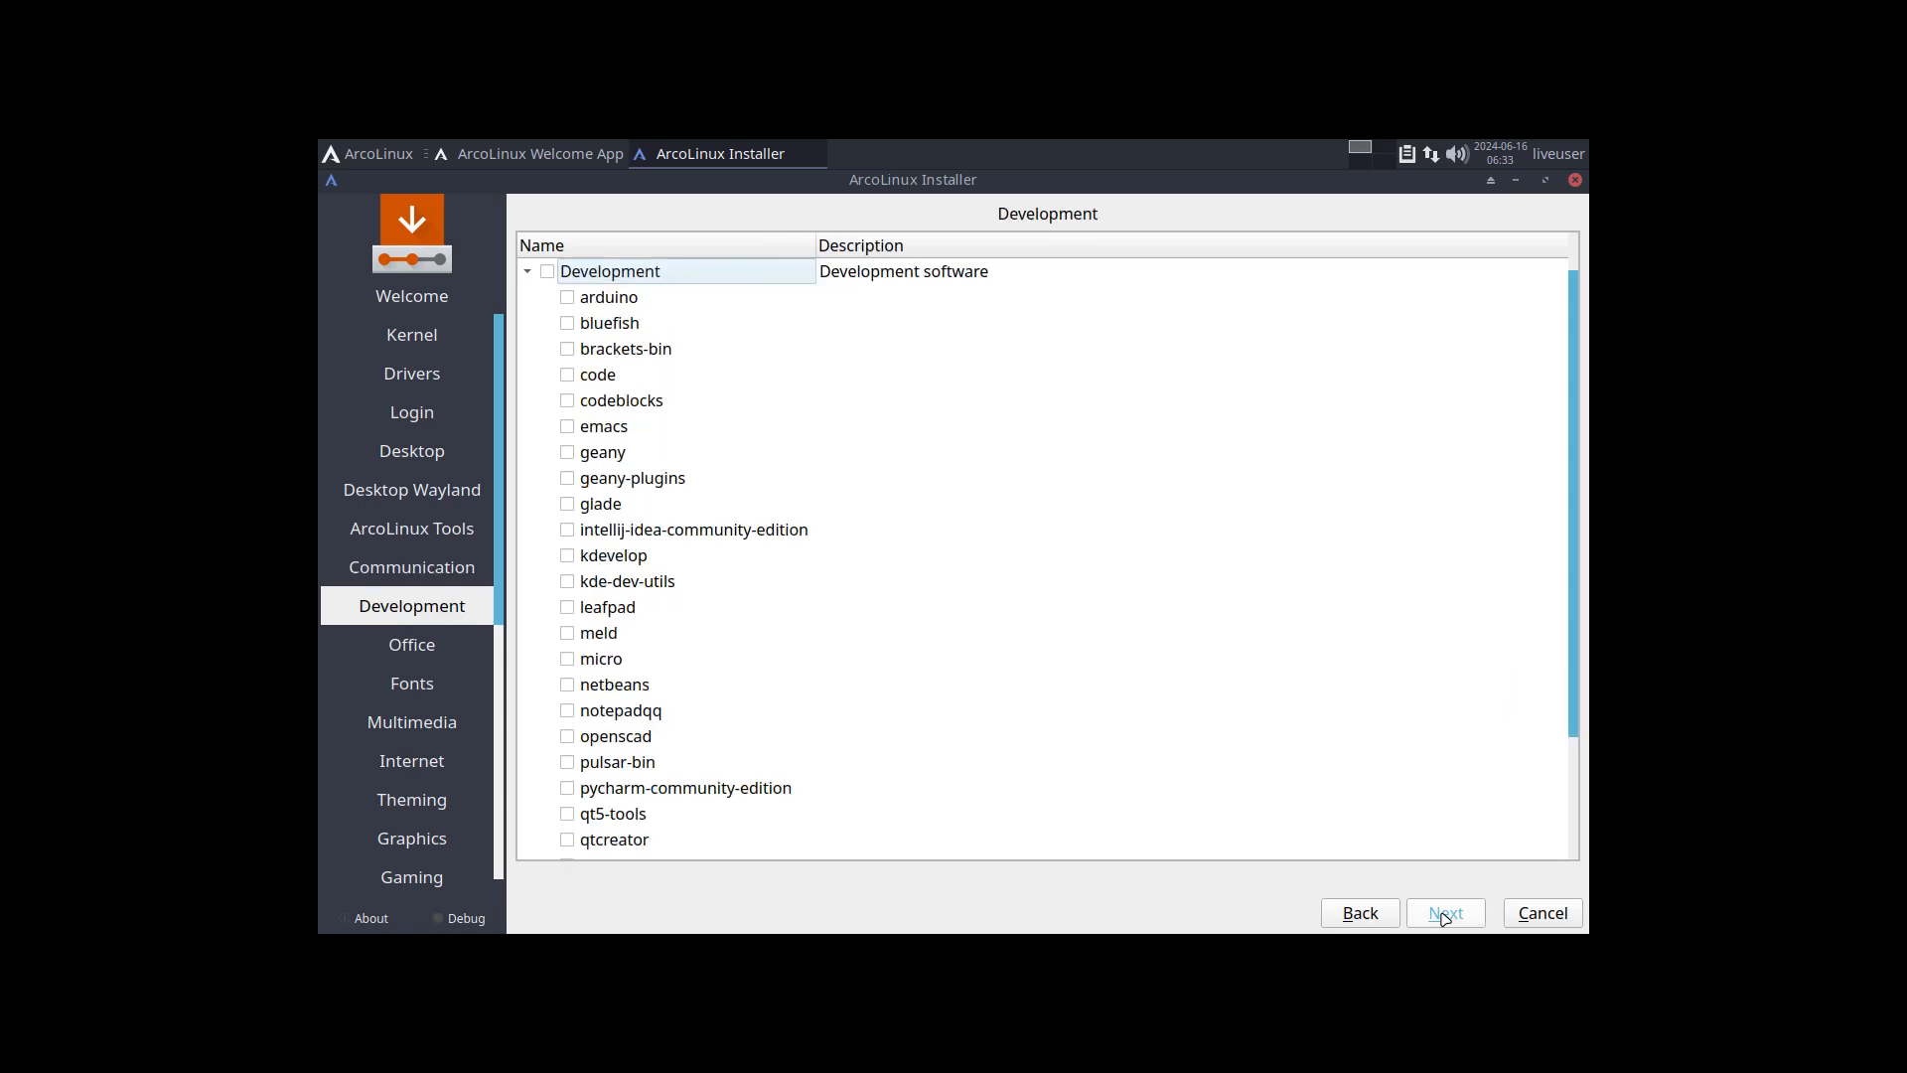
{"action": "left_click", "coordinate": [1446, 915]}
{"action": "left_click", "coordinate": [1447, 915]}
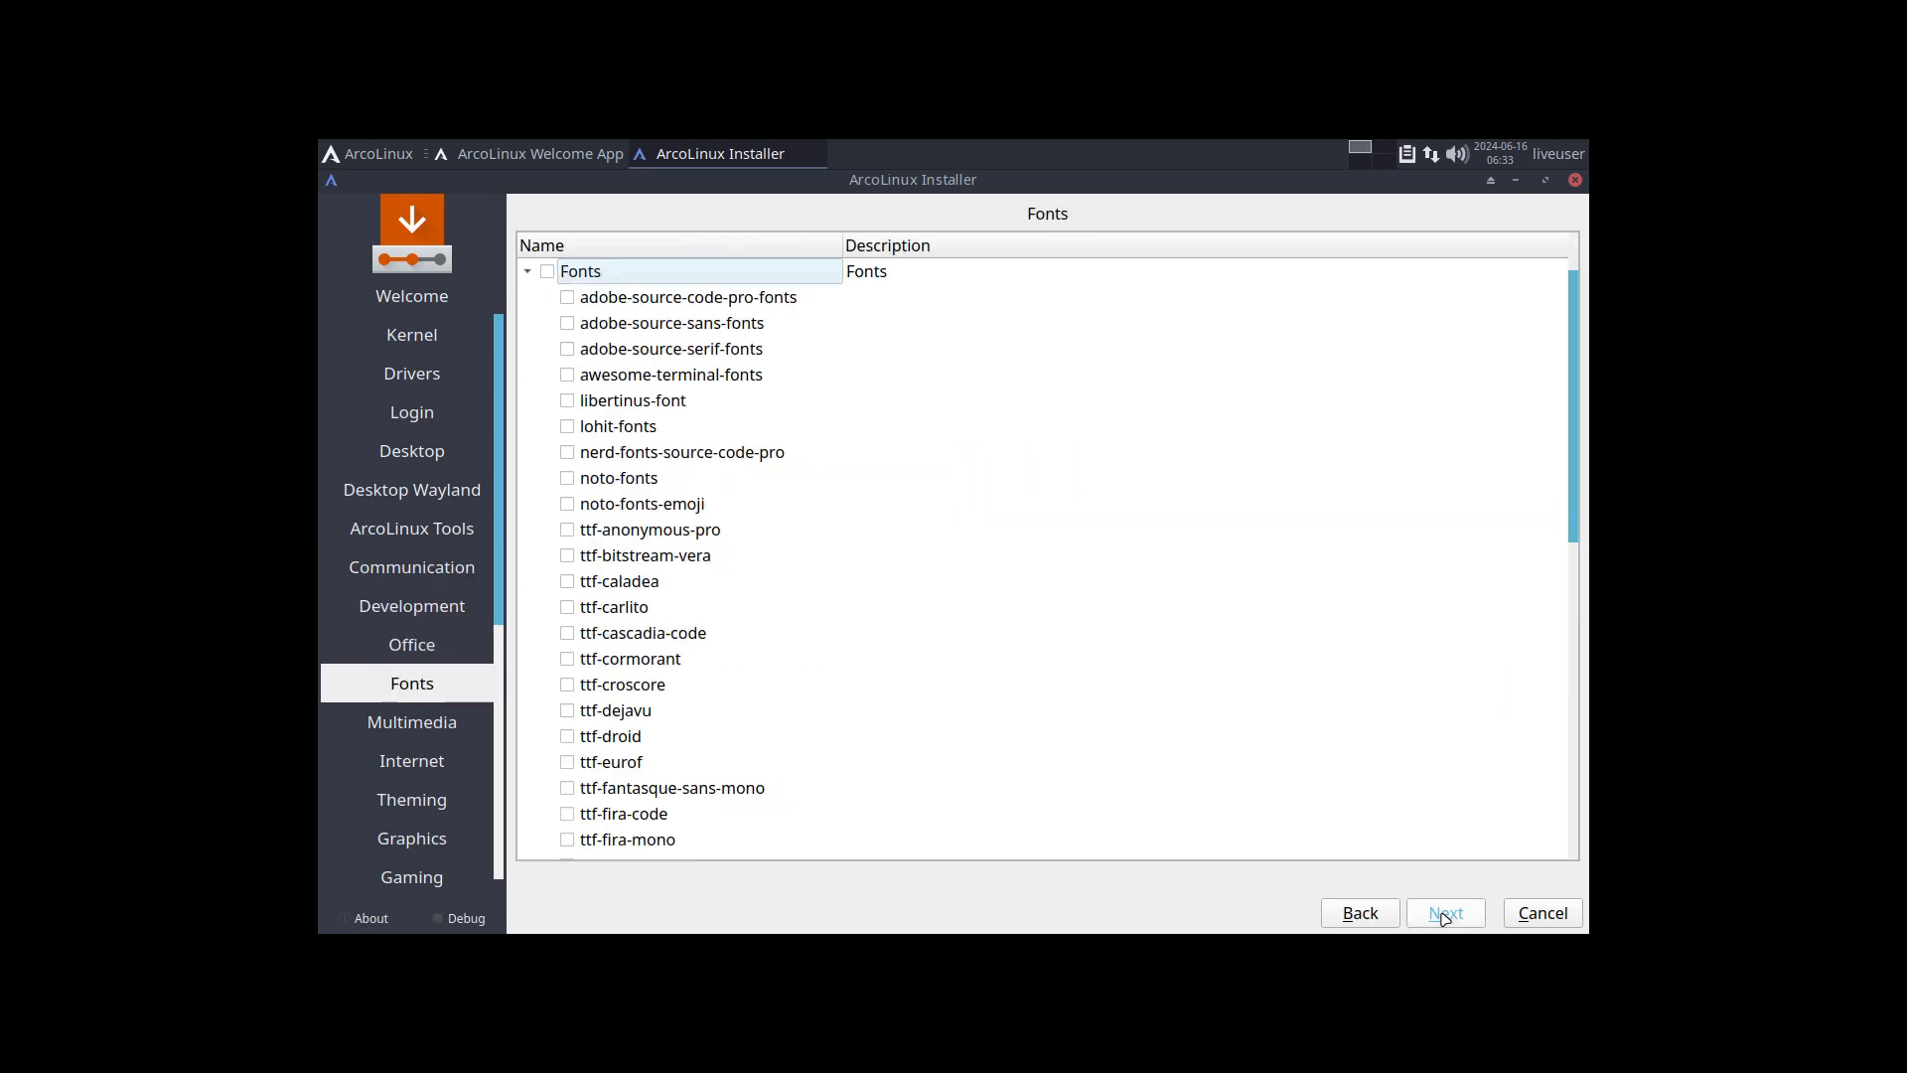
{"action": "left_click", "coordinate": [1447, 915]}
{"action": "left_click", "coordinate": [1446, 915]}
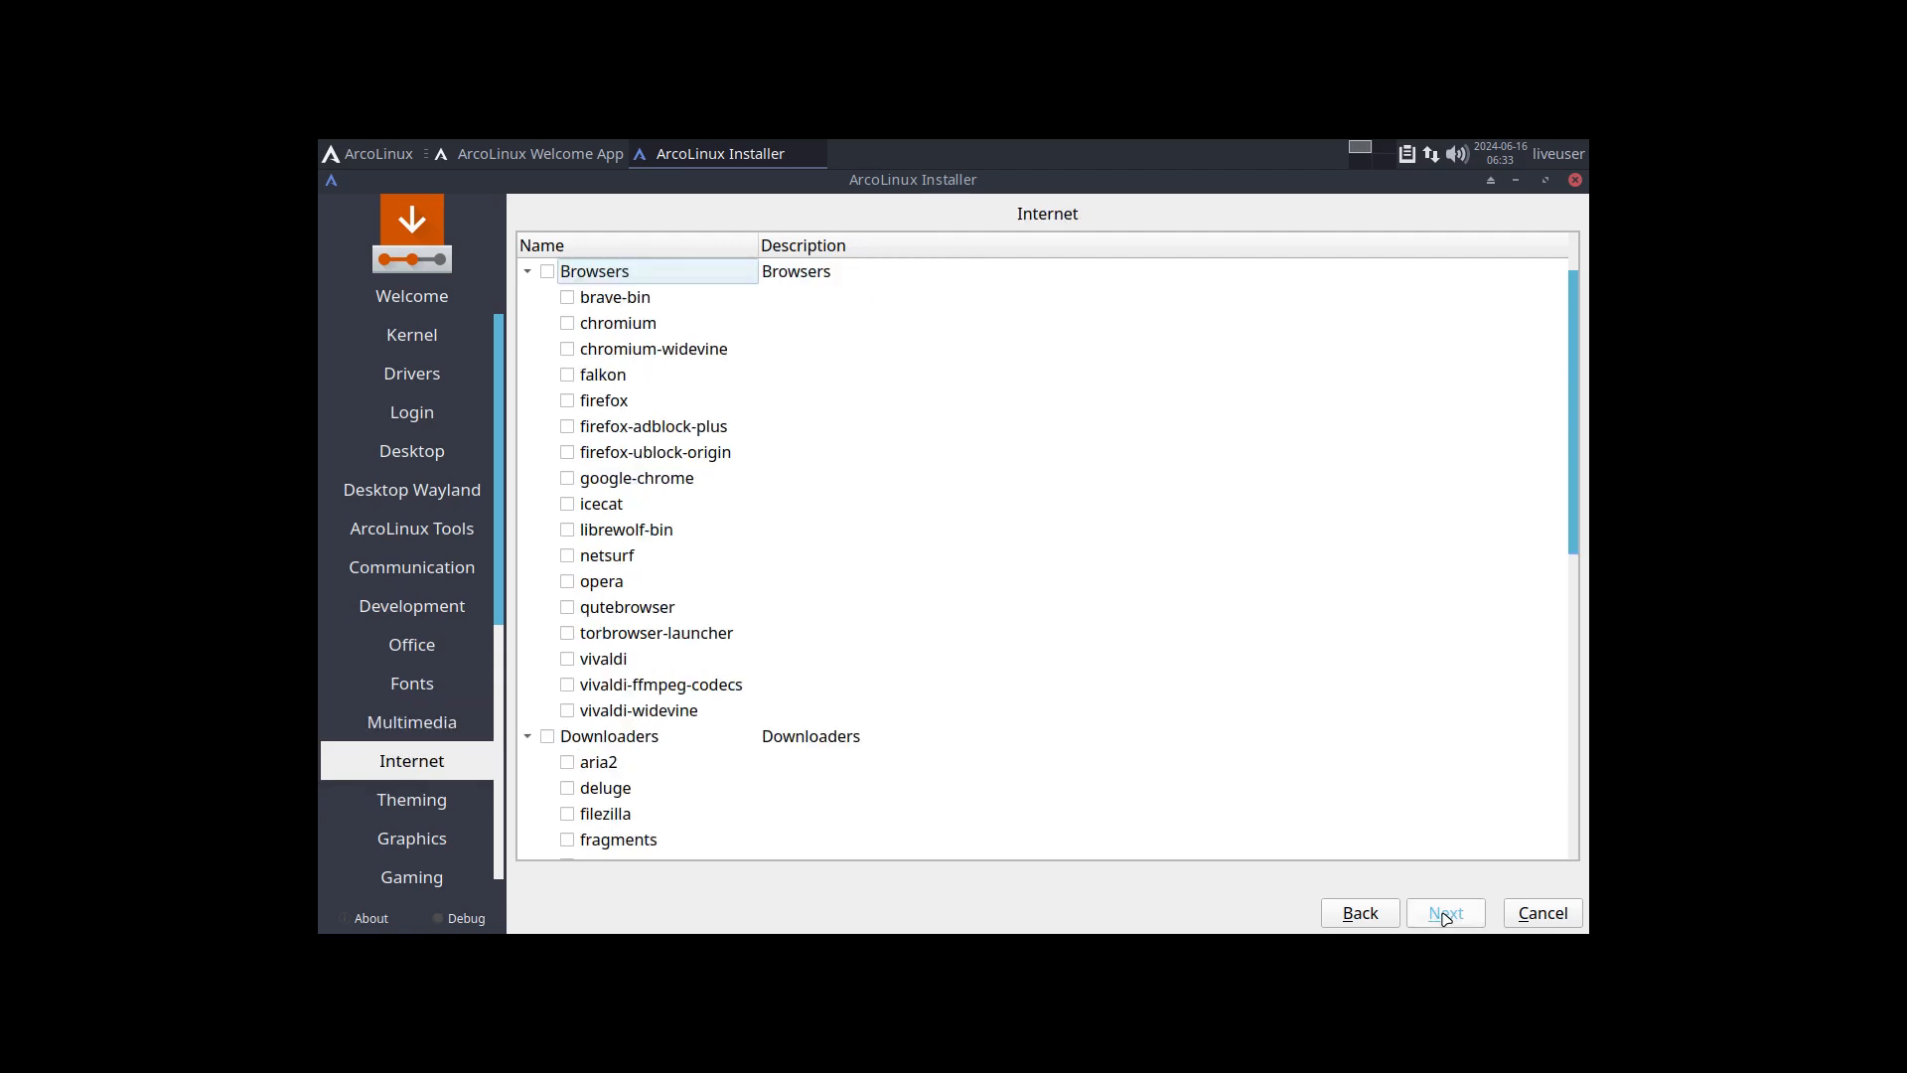
{"action": "left_click", "coordinate": [1446, 915]}
{"action": "left_click", "coordinate": [1456, 915]}
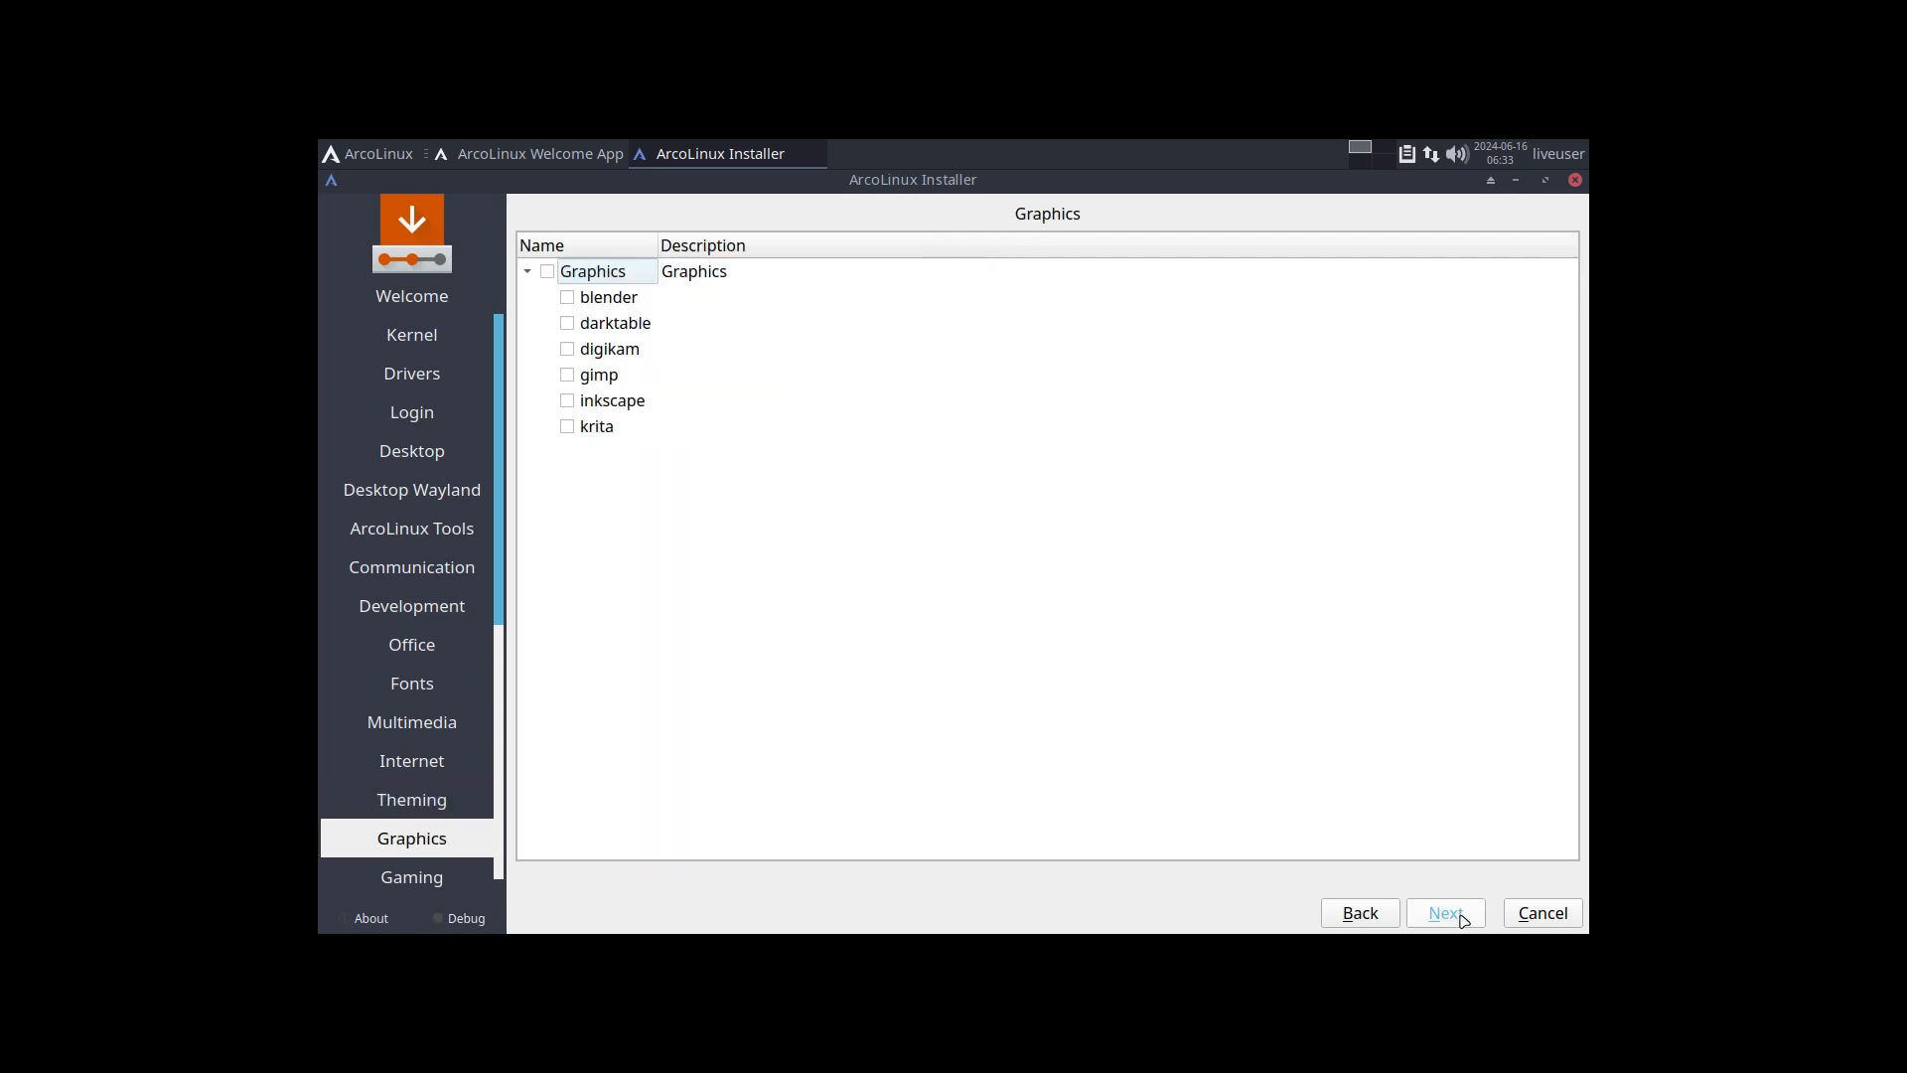
Step: Proceed from Graphics past the Gaming, Terminals, Filemanagers, Utilities and ArcoLinux Dev pages to the location settings without ticking any packages
{"action": "left_click", "coordinate": [1442, 914]}
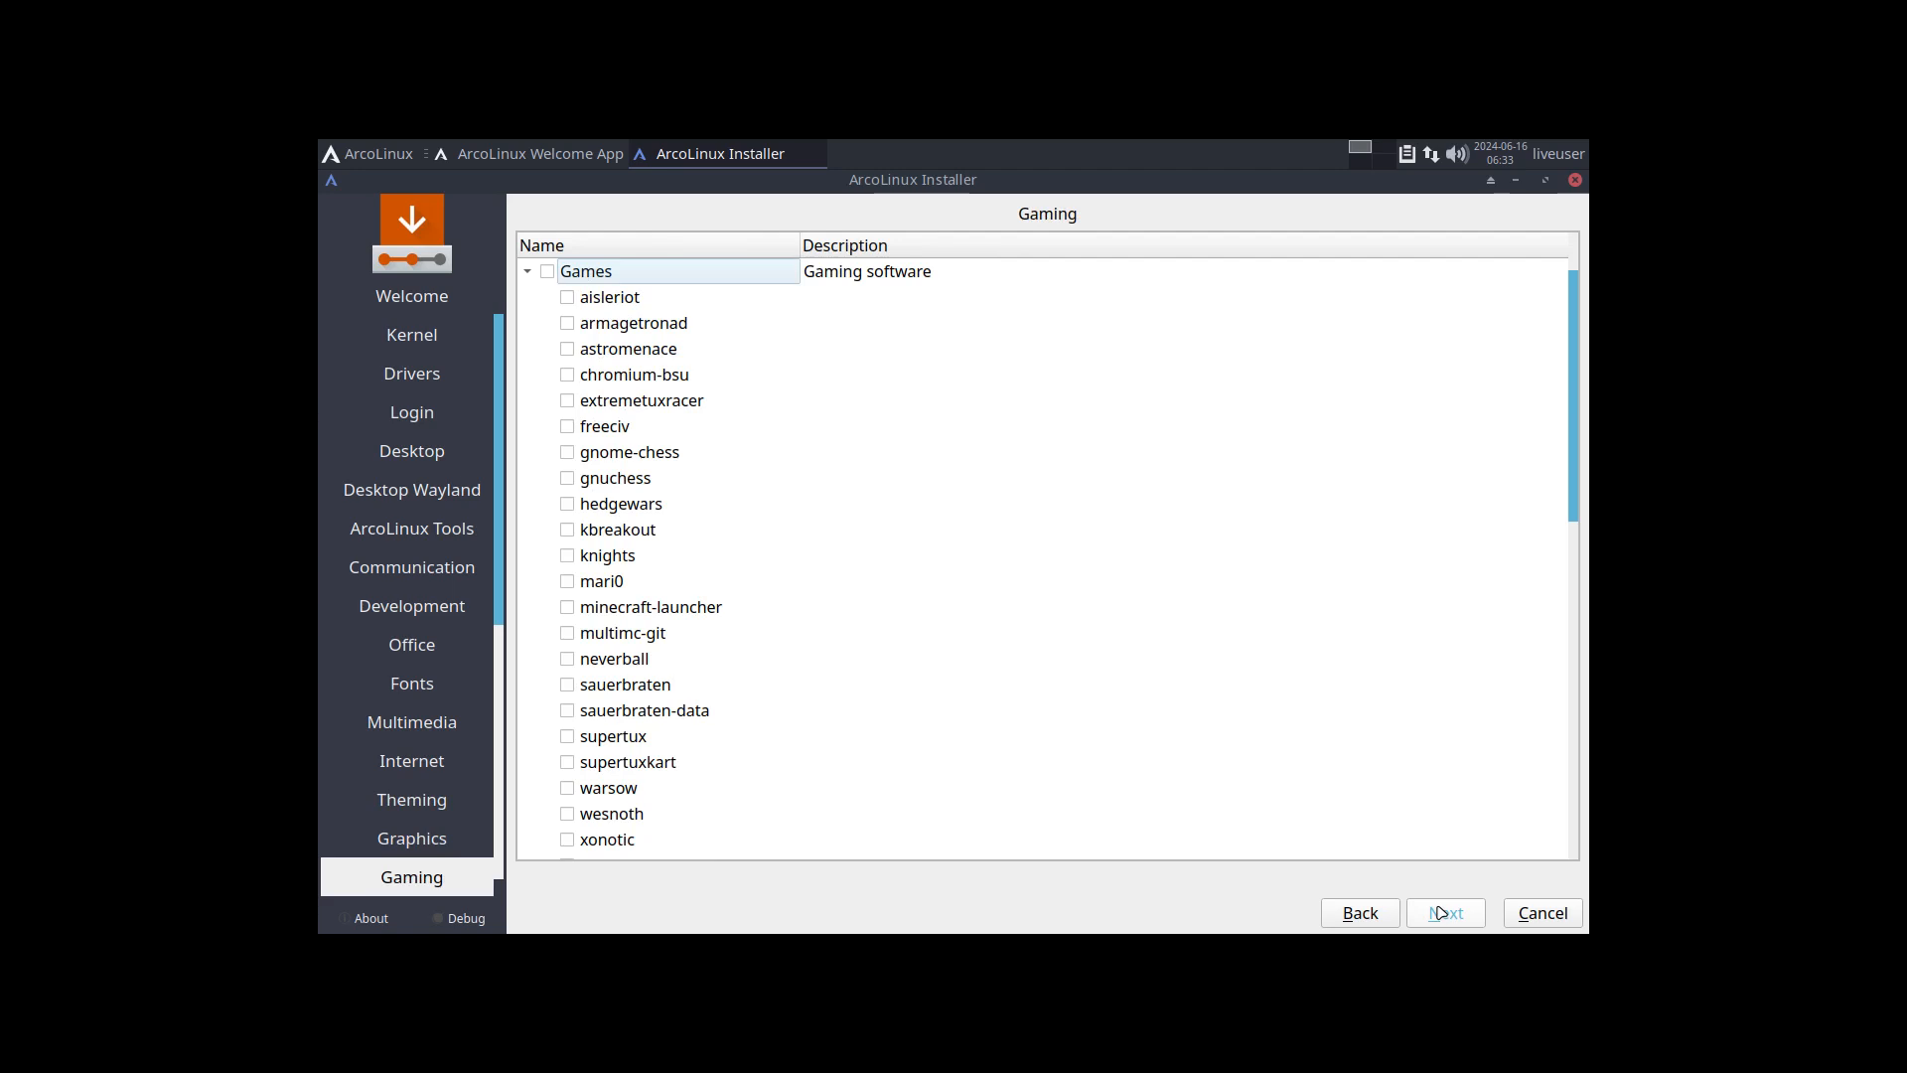
{"action": "left_click", "coordinate": [1445, 916]}
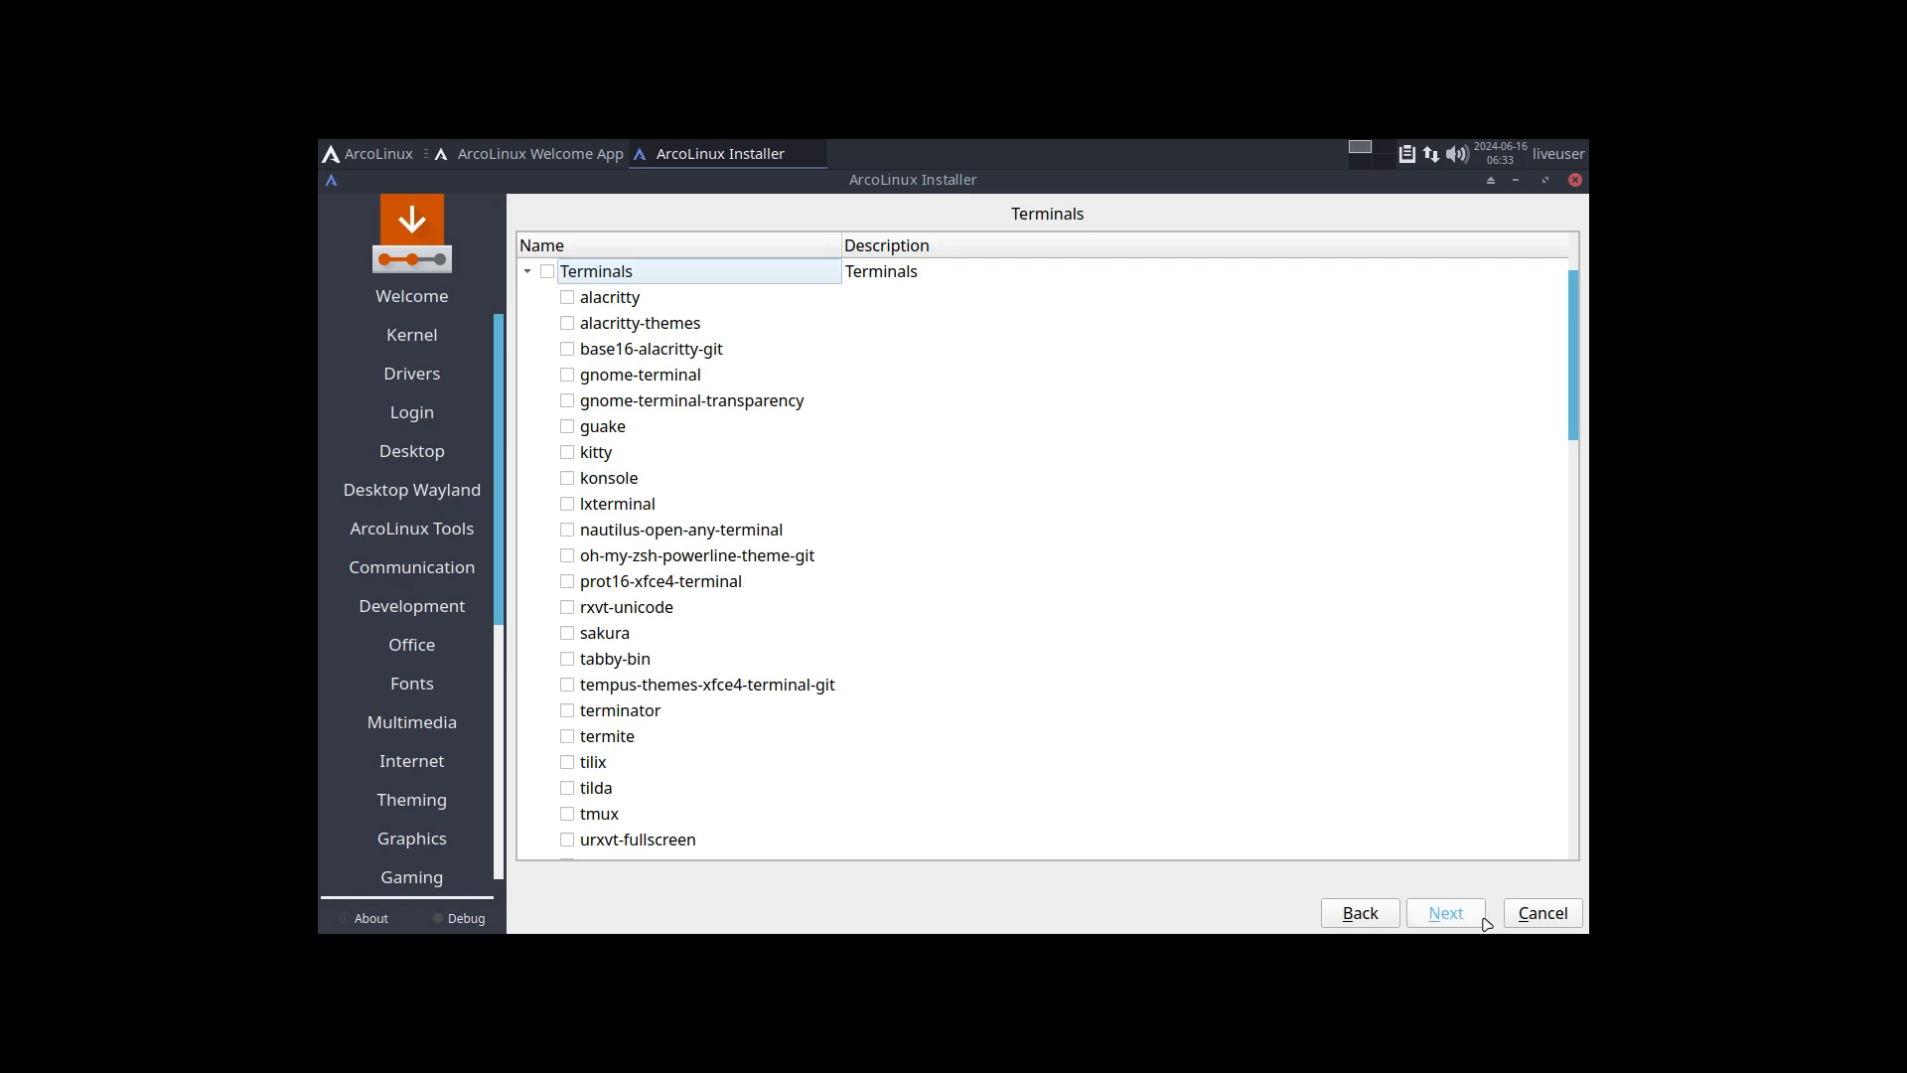
{"action": "left_click", "coordinate": [1469, 915]}
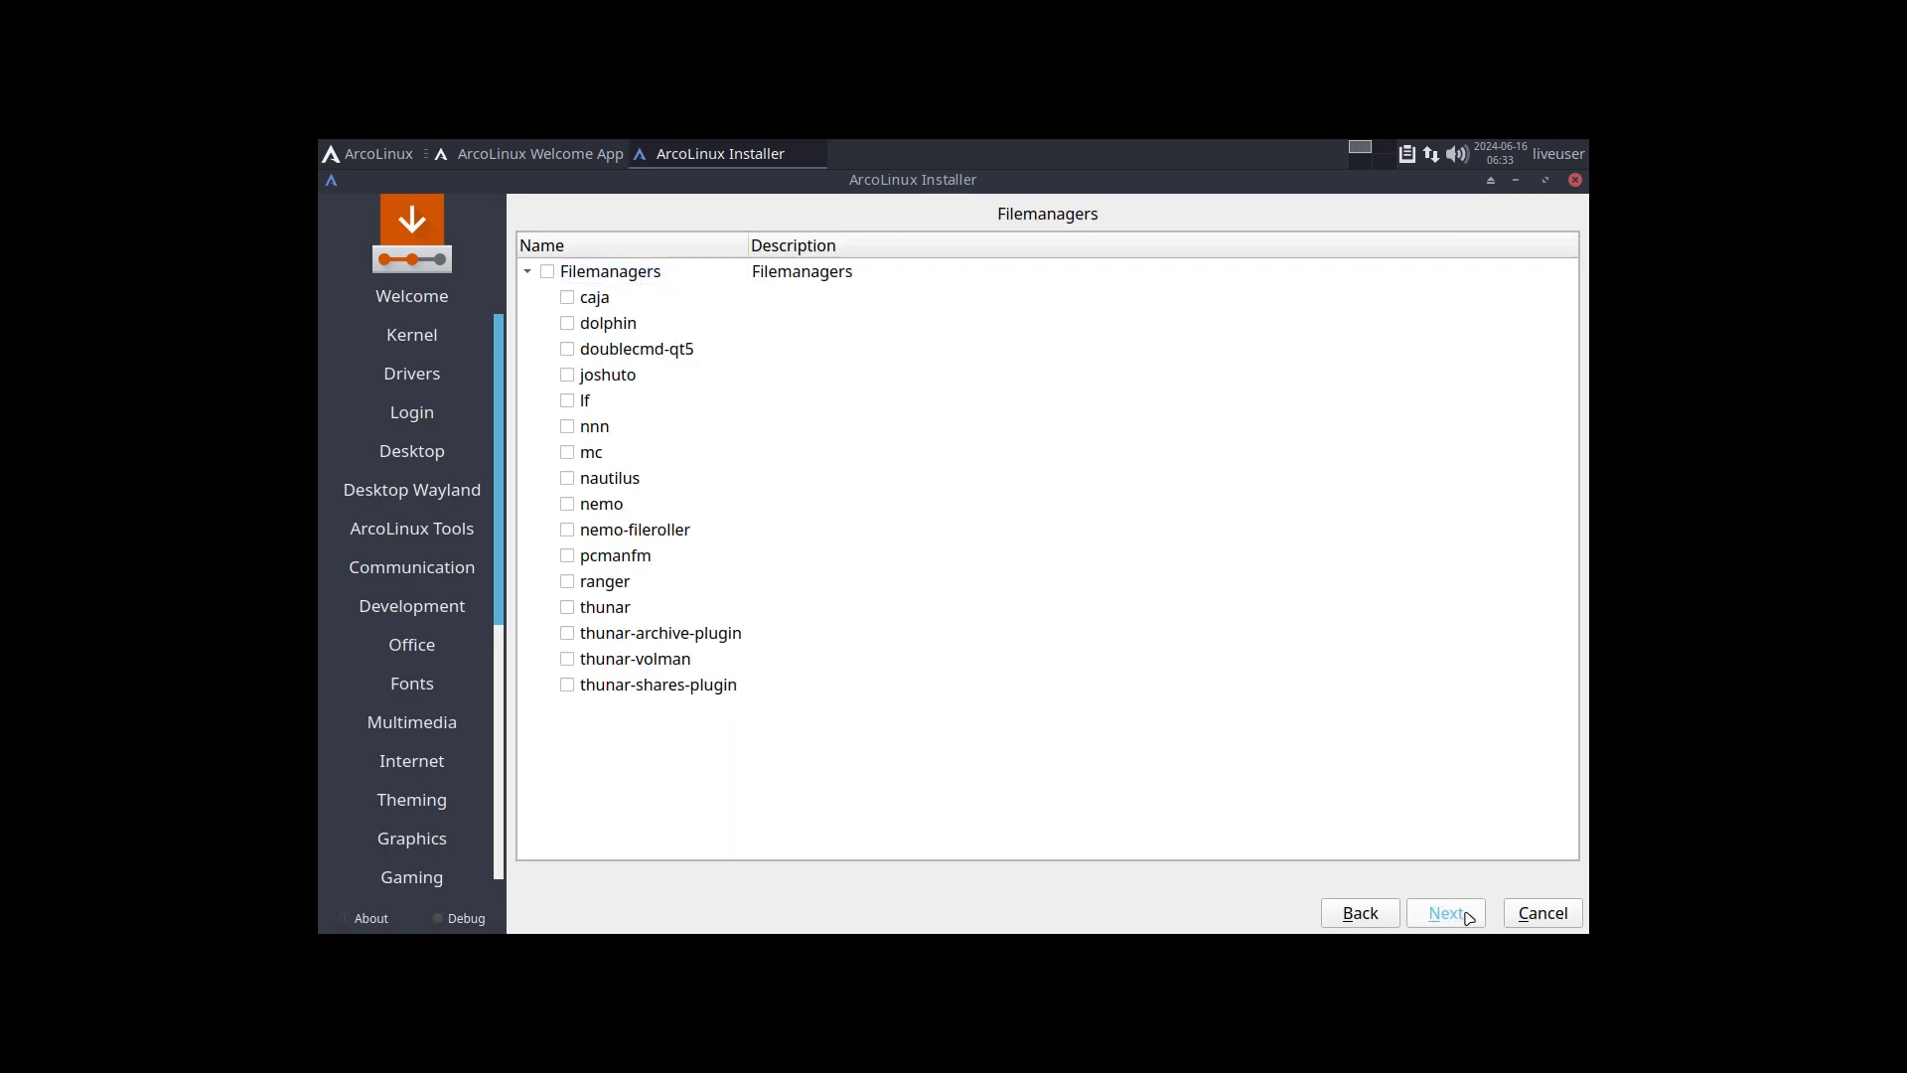
{"action": "left_click", "coordinate": [1469, 915]}
{"action": "left_click", "coordinate": [1469, 916]}
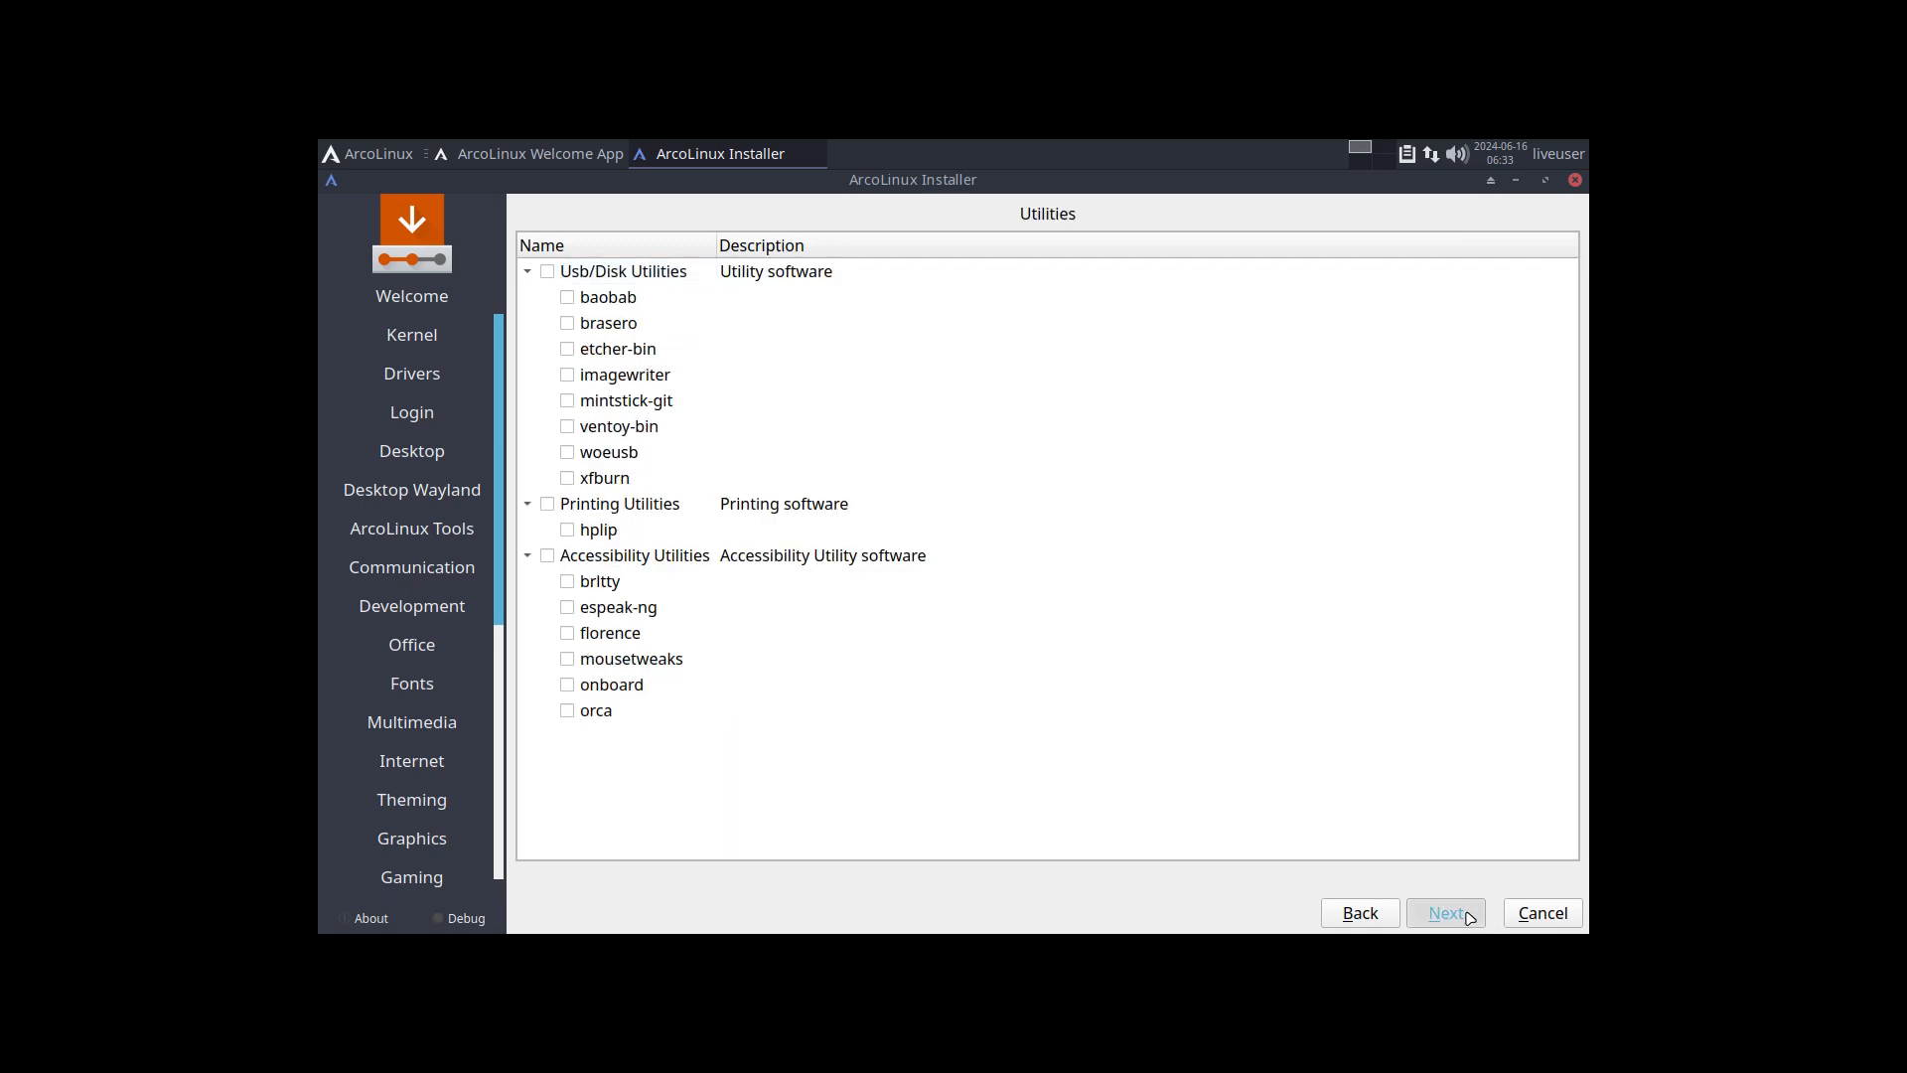
{"action": "left_click", "coordinate": [1470, 915]}
{"action": "left_click", "coordinate": [1470, 916]}
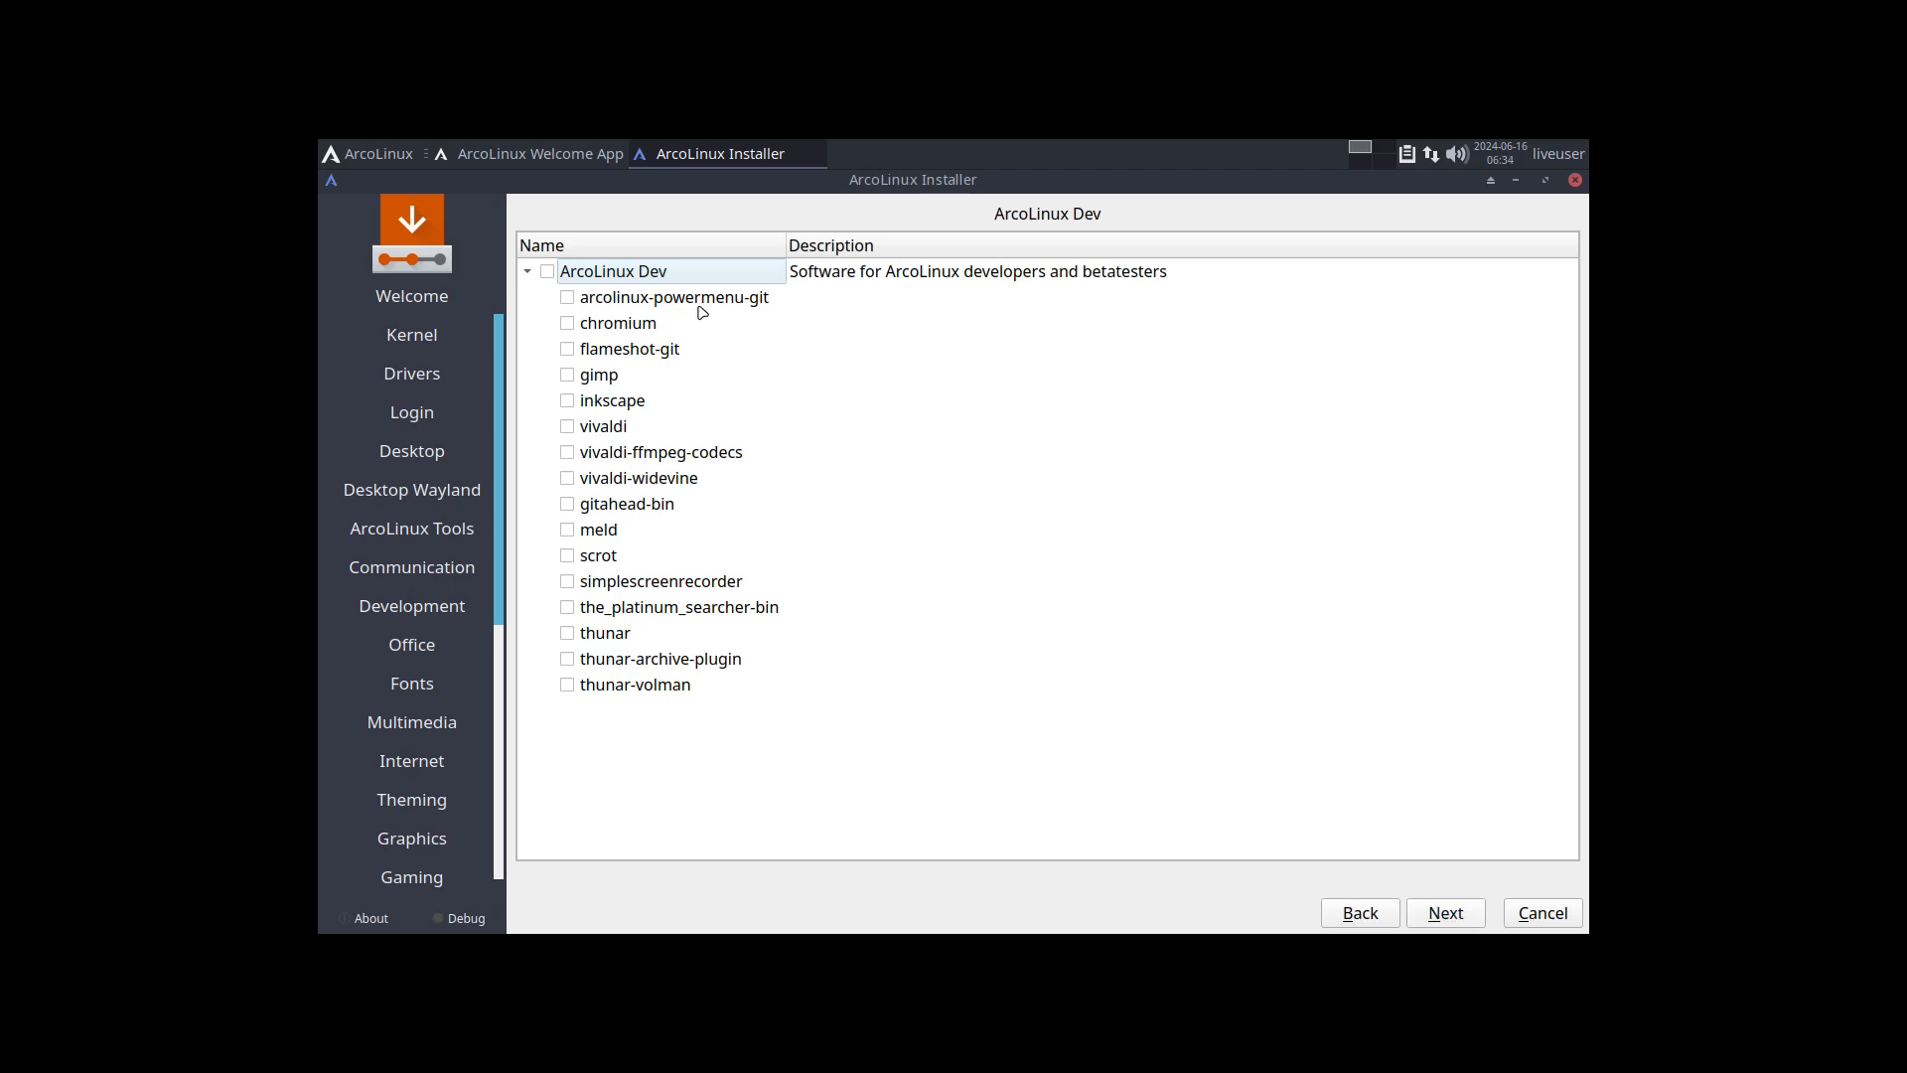
{"action": "left_click", "coordinate": [1446, 913]}
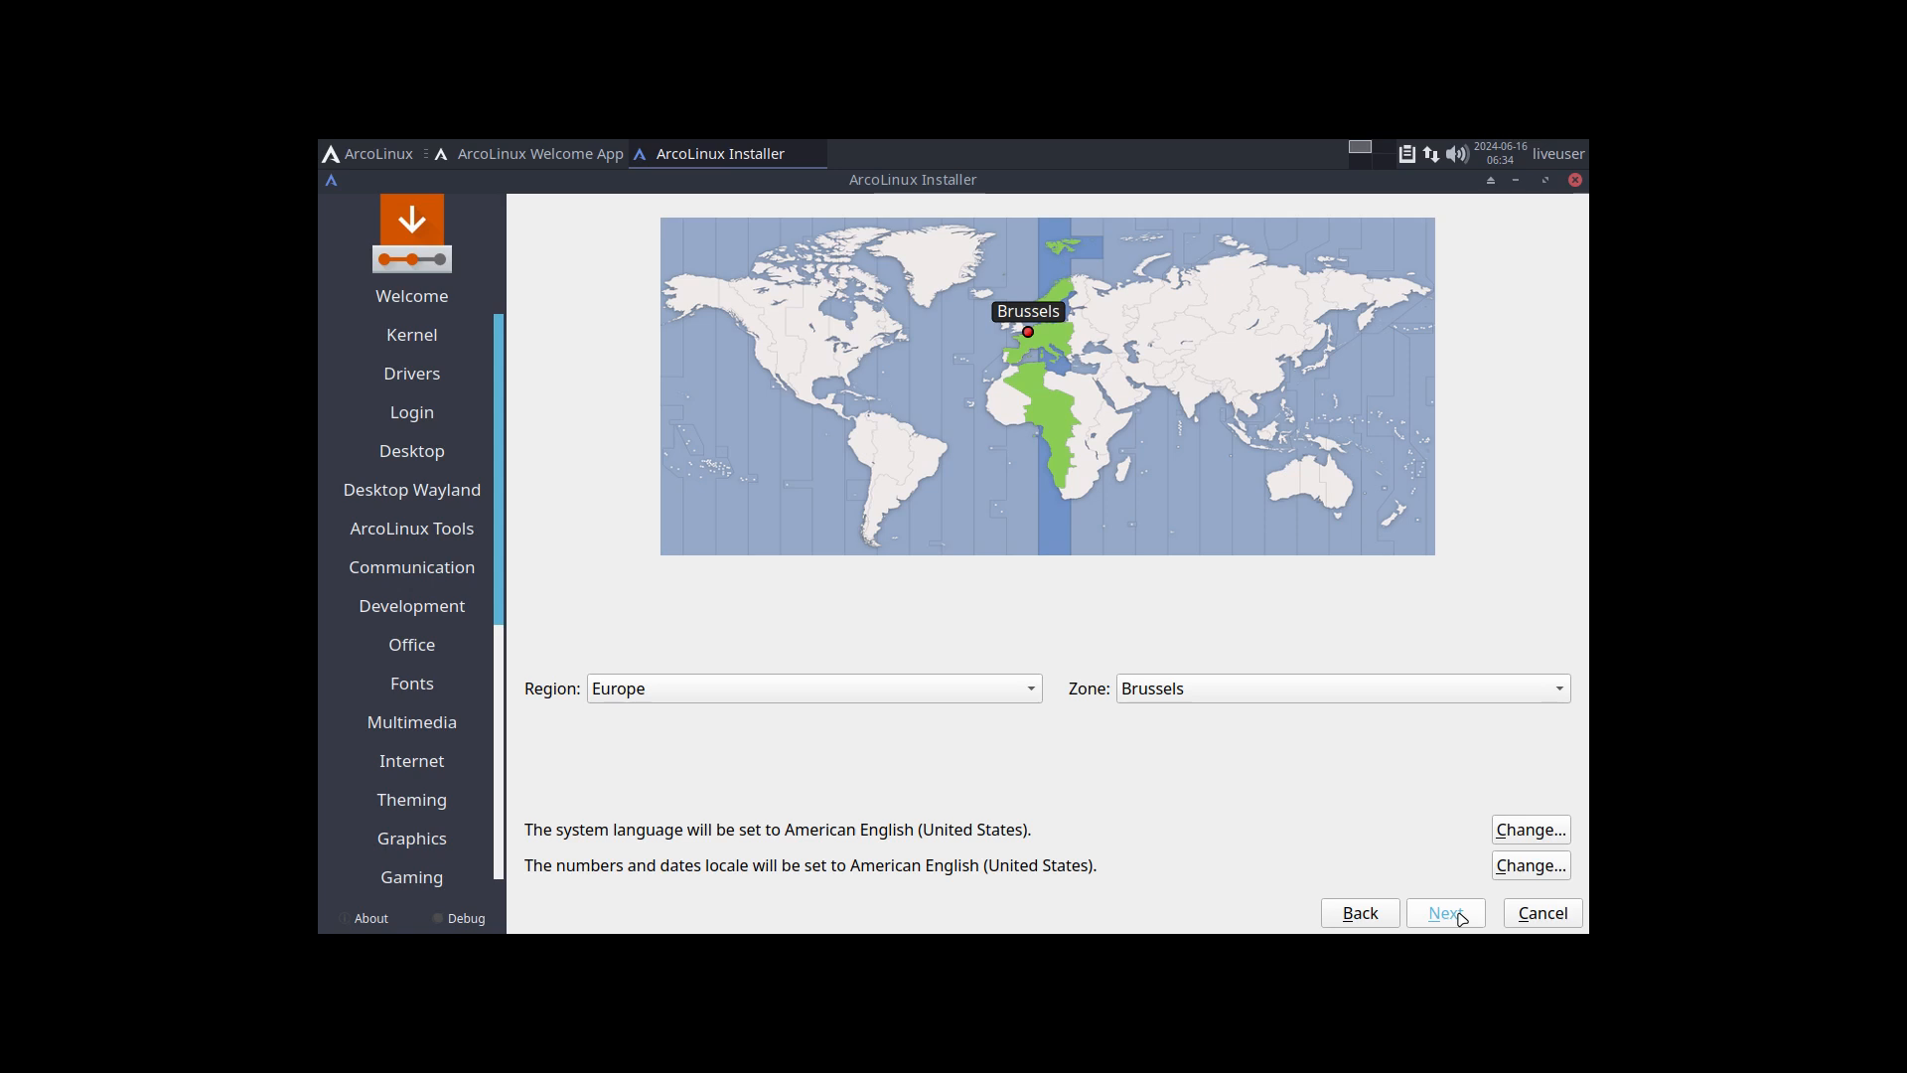
Step: Keep the Europe/Brussels timezone, choose the Belgian keyboard layout with the Default variant and proceed to partitioning
{"action": "left_click", "coordinate": [1447, 913]}
{"action": "scroll", "coordinate": [775, 675], "scroll_direction": "up", "scroll_amount": 5}
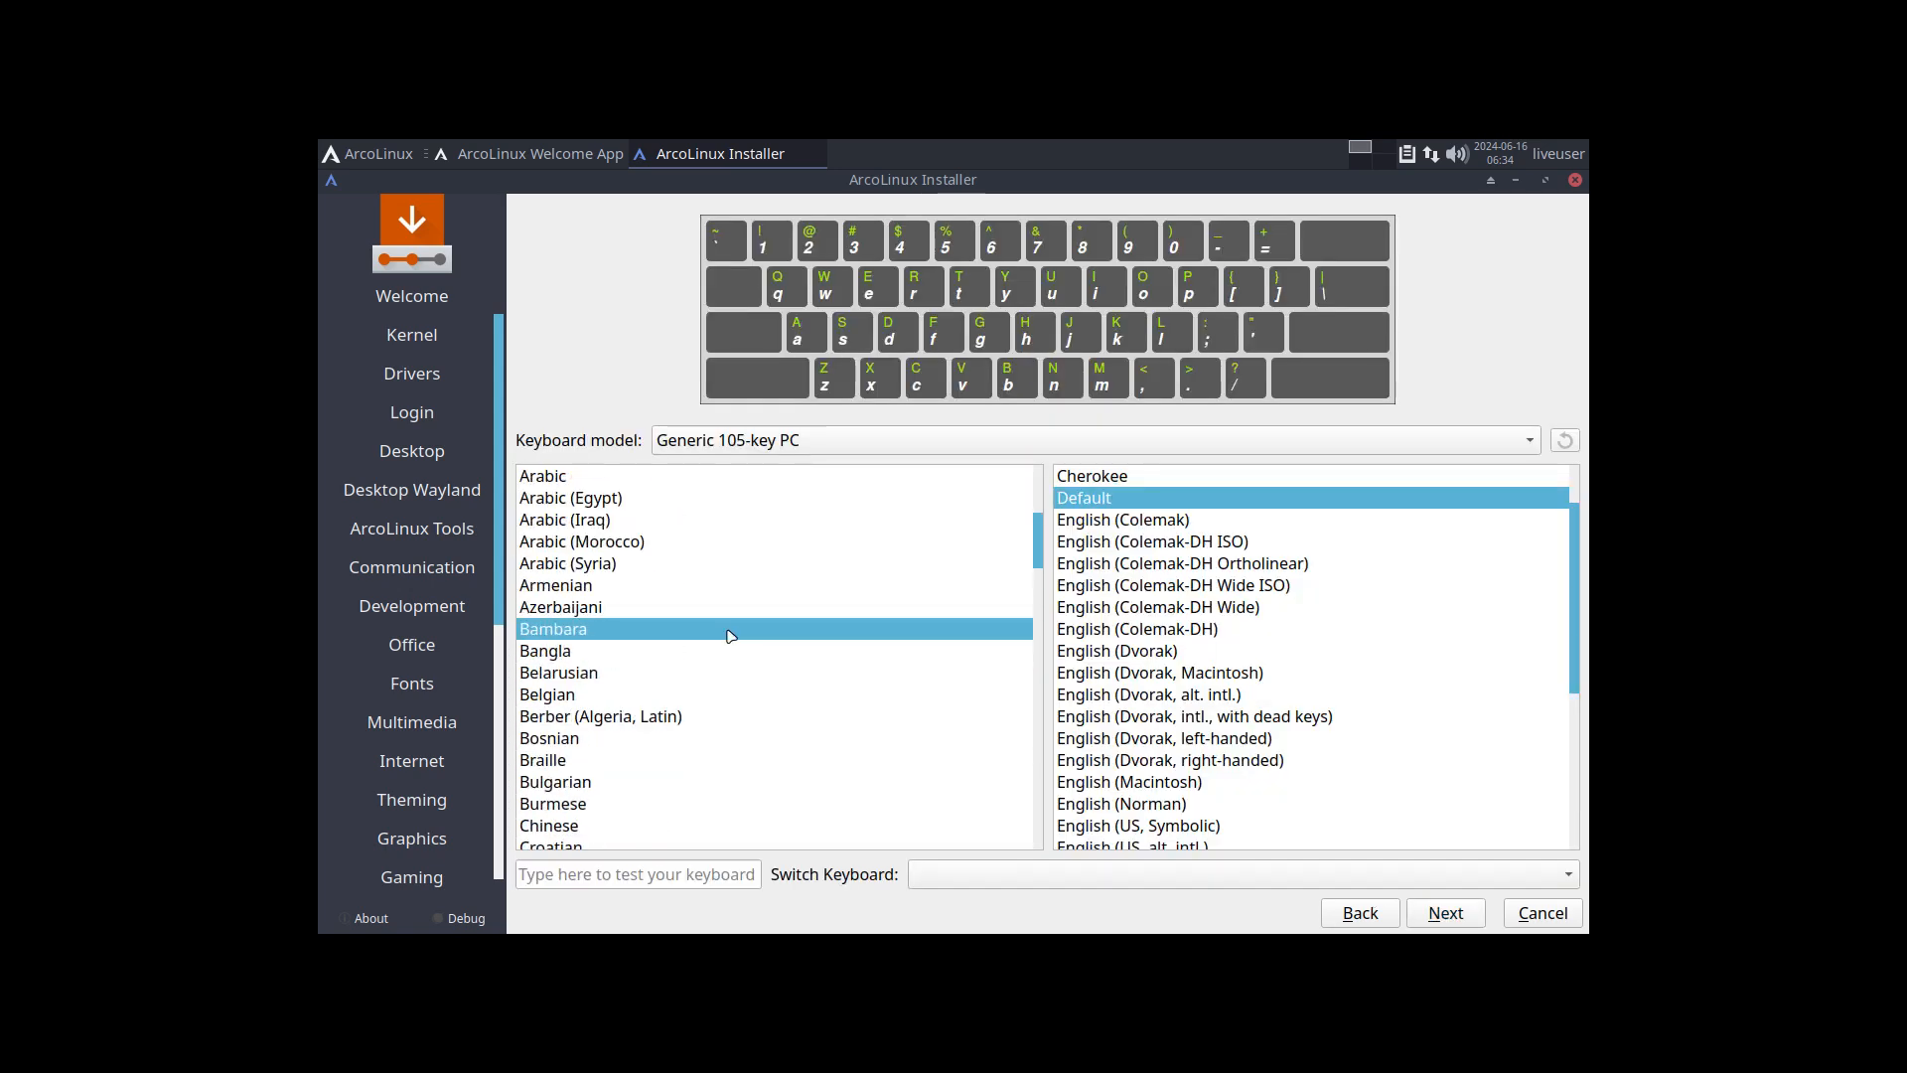
{"action": "left_click", "coordinate": [636, 695]}
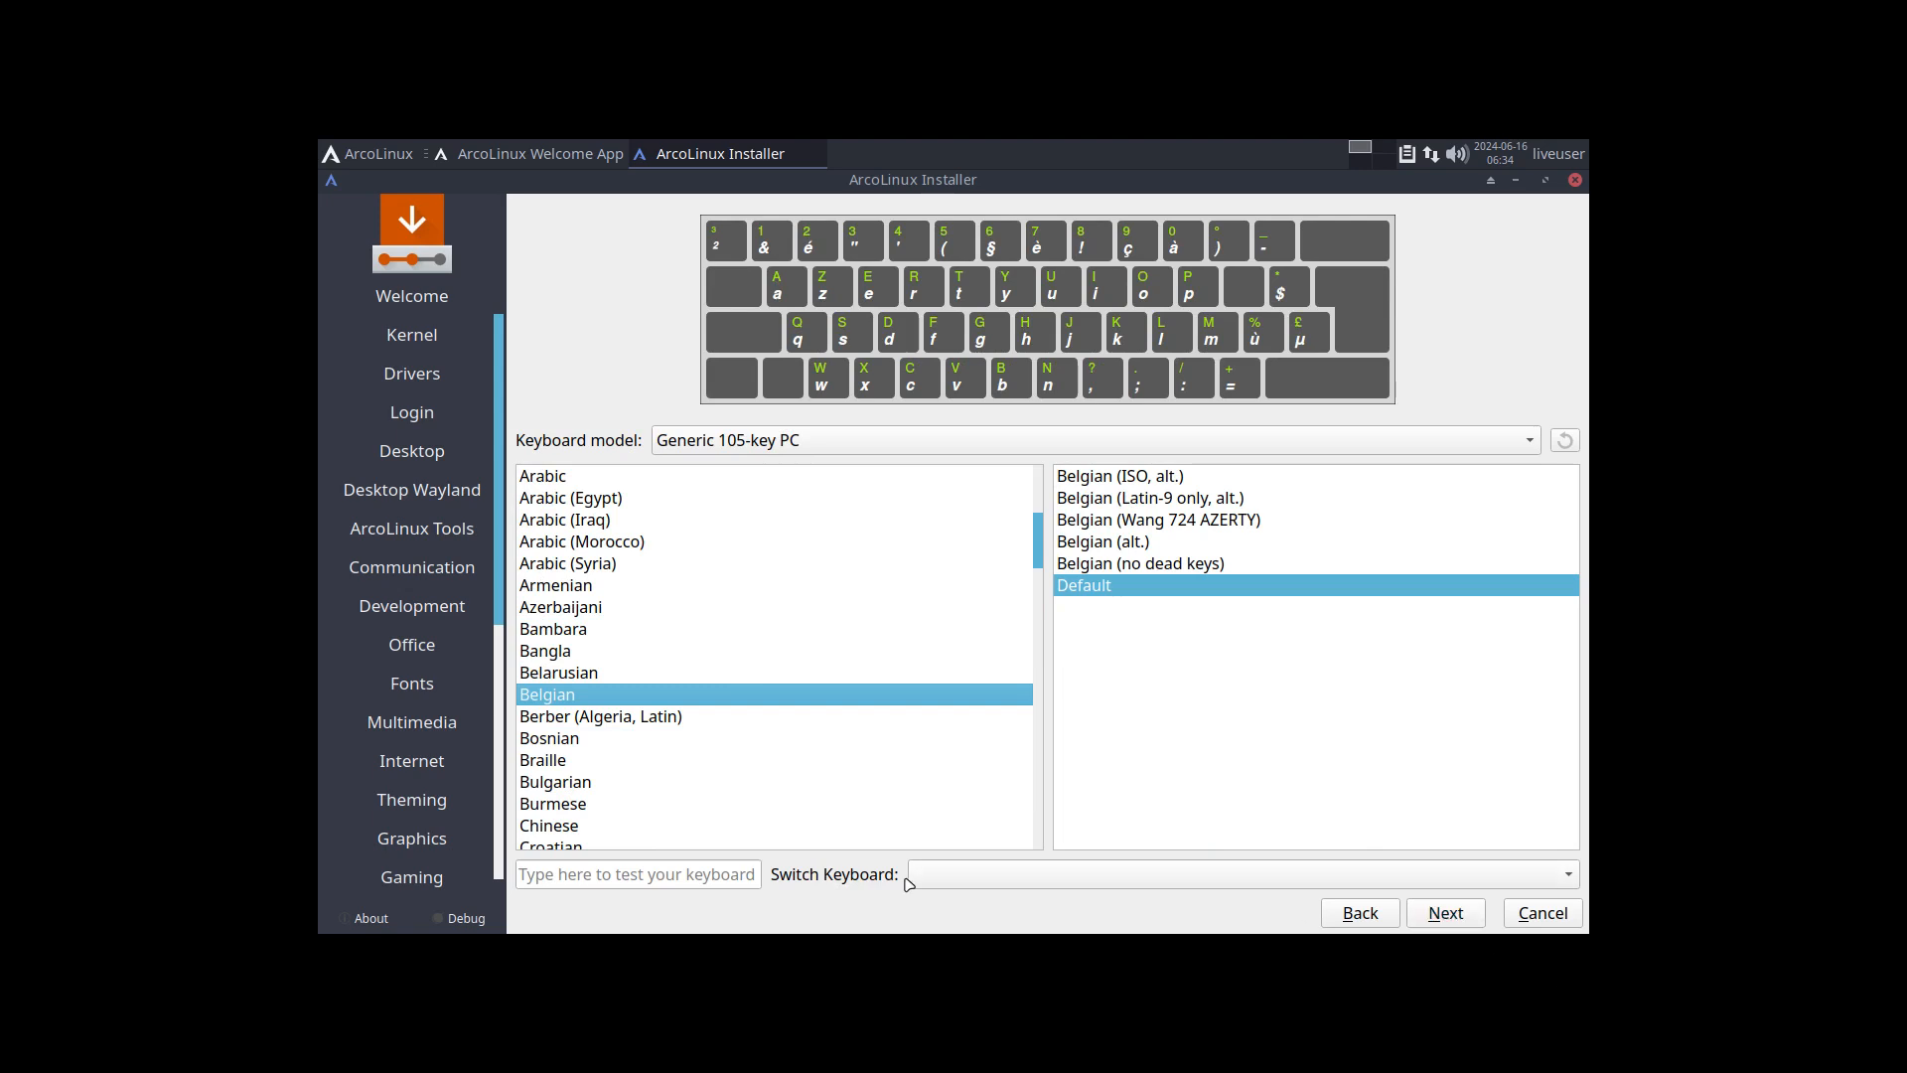
{"action": "left_click", "coordinate": [947, 879]}
{"action": "left_click", "coordinate": [724, 874]}
{"action": "left_click", "coordinate": [689, 875]}
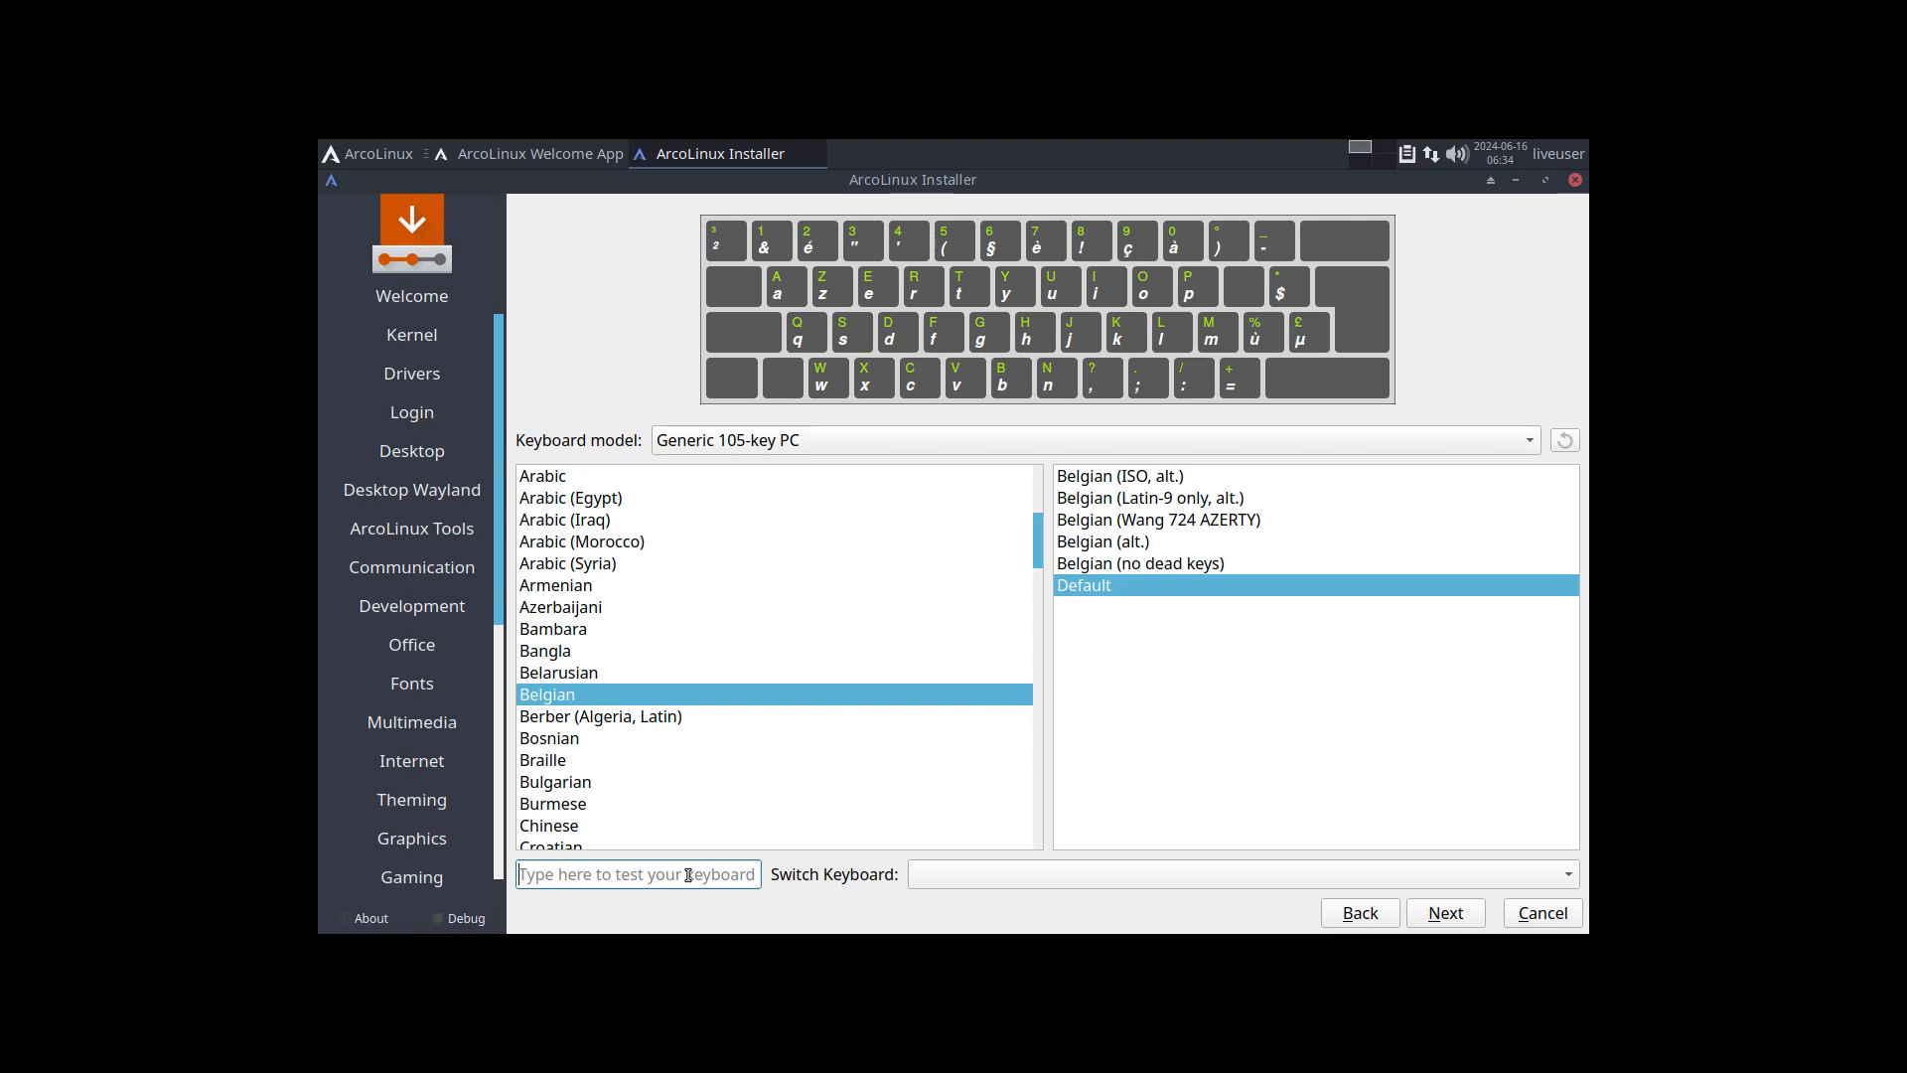
{"action": "left_click", "coordinate": [1448, 916]}
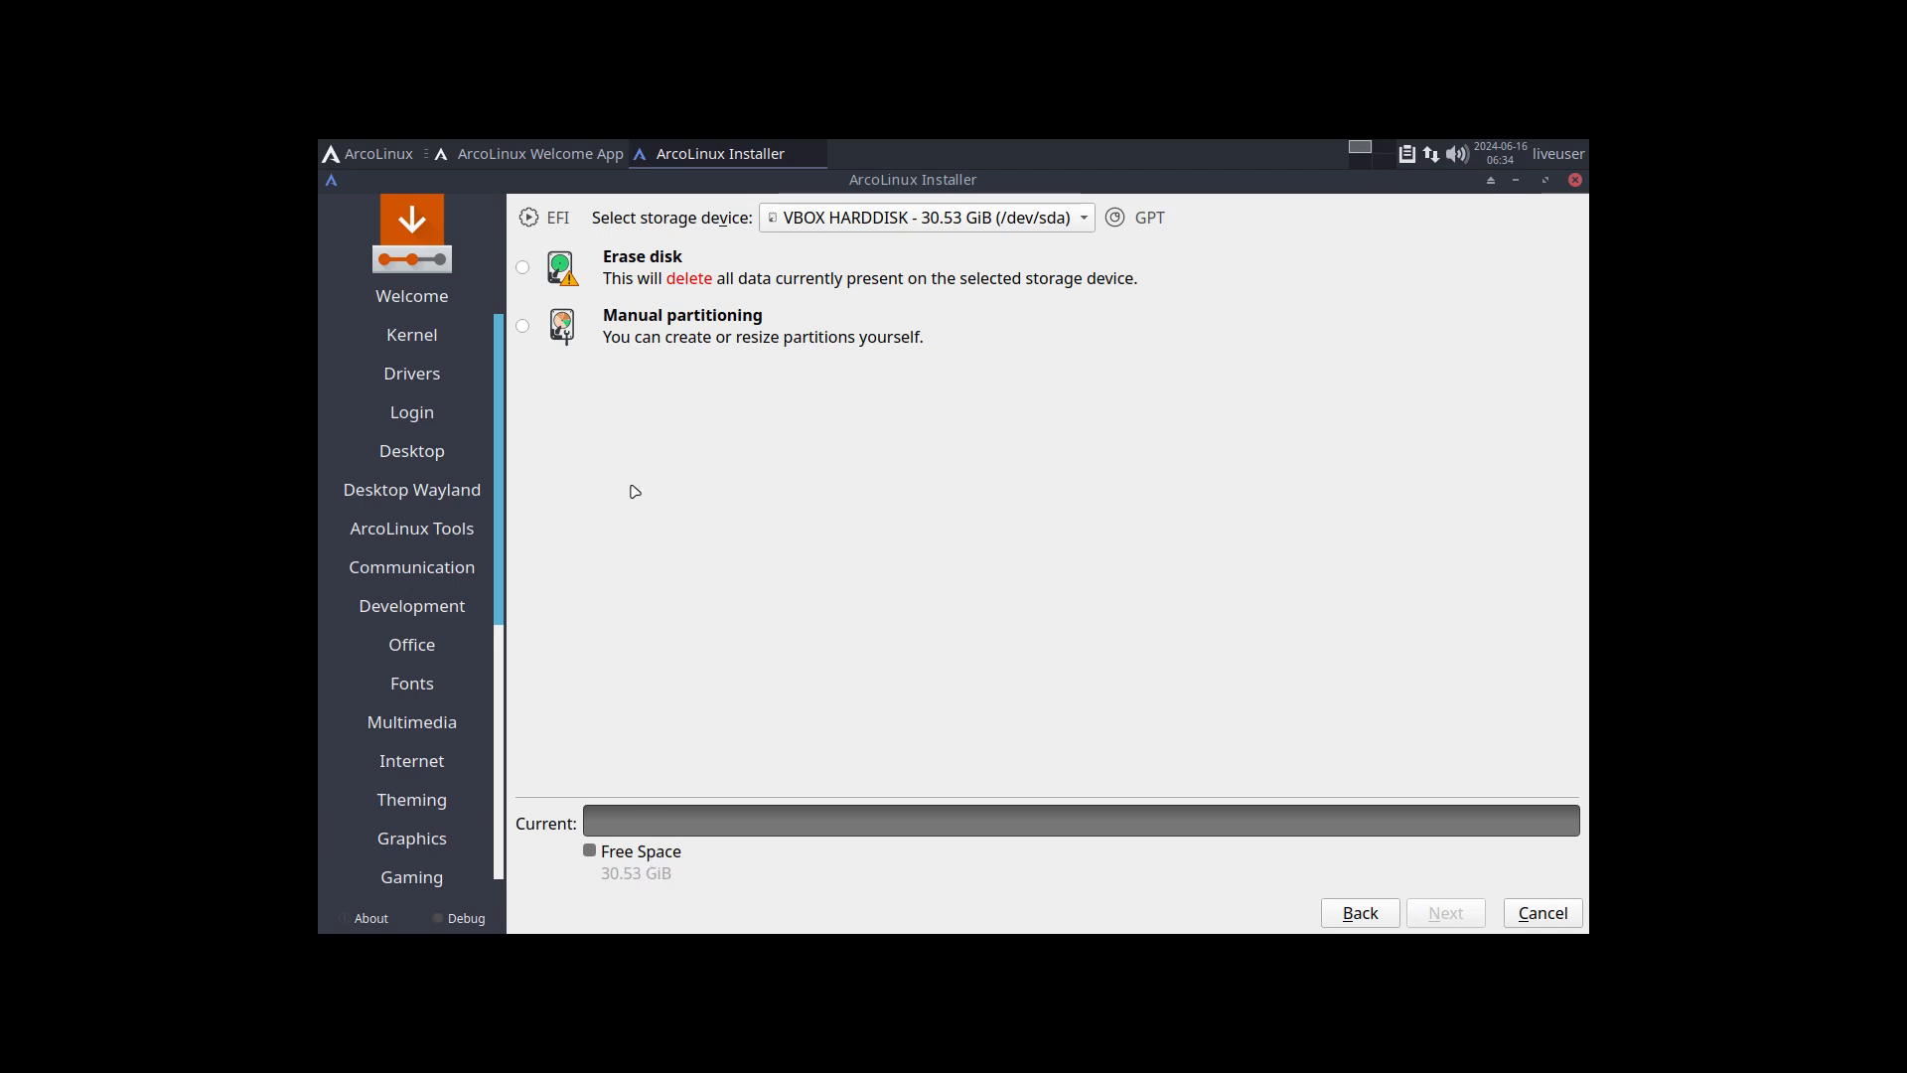
Step: Choose Erase disk for the VBOX HARDDISK and set the file system to reiser
{"action": "left_click", "coordinate": [610, 282]}
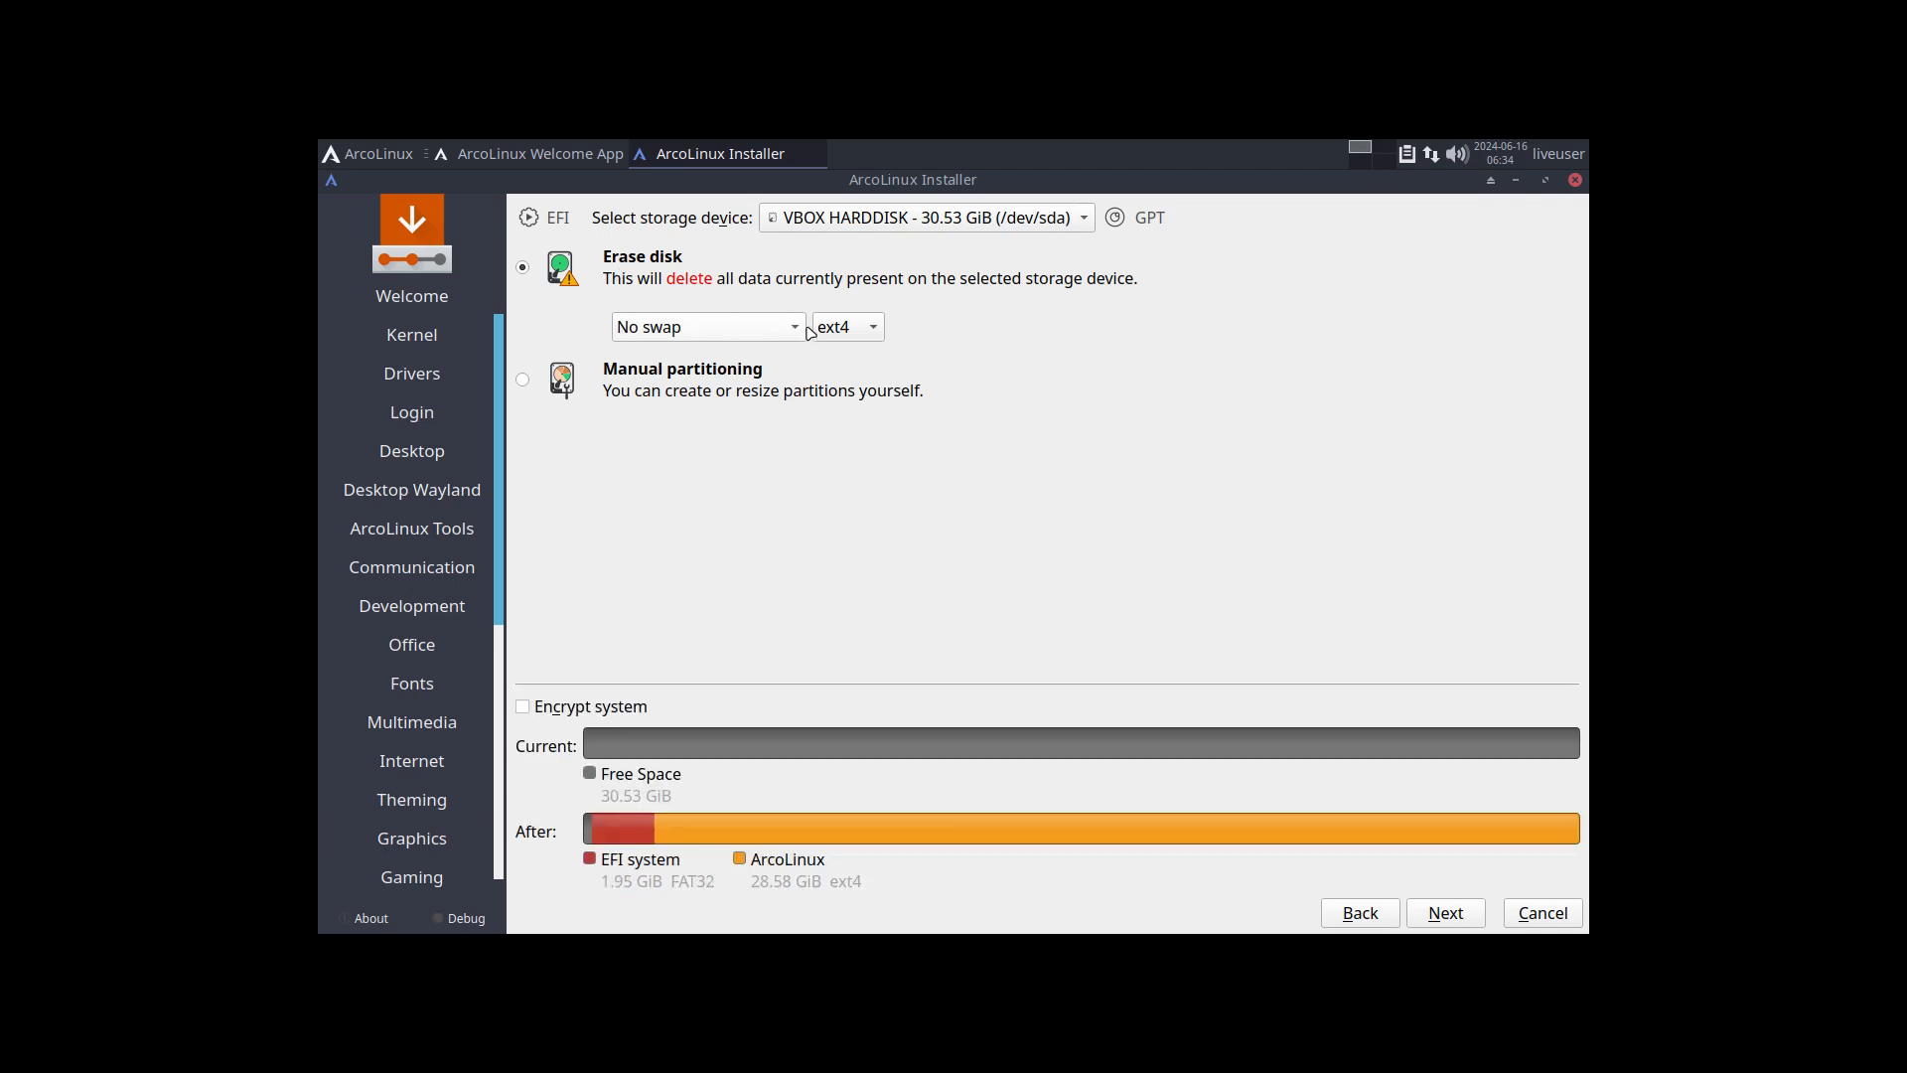
{"action": "left_click", "coordinate": [745, 333]}
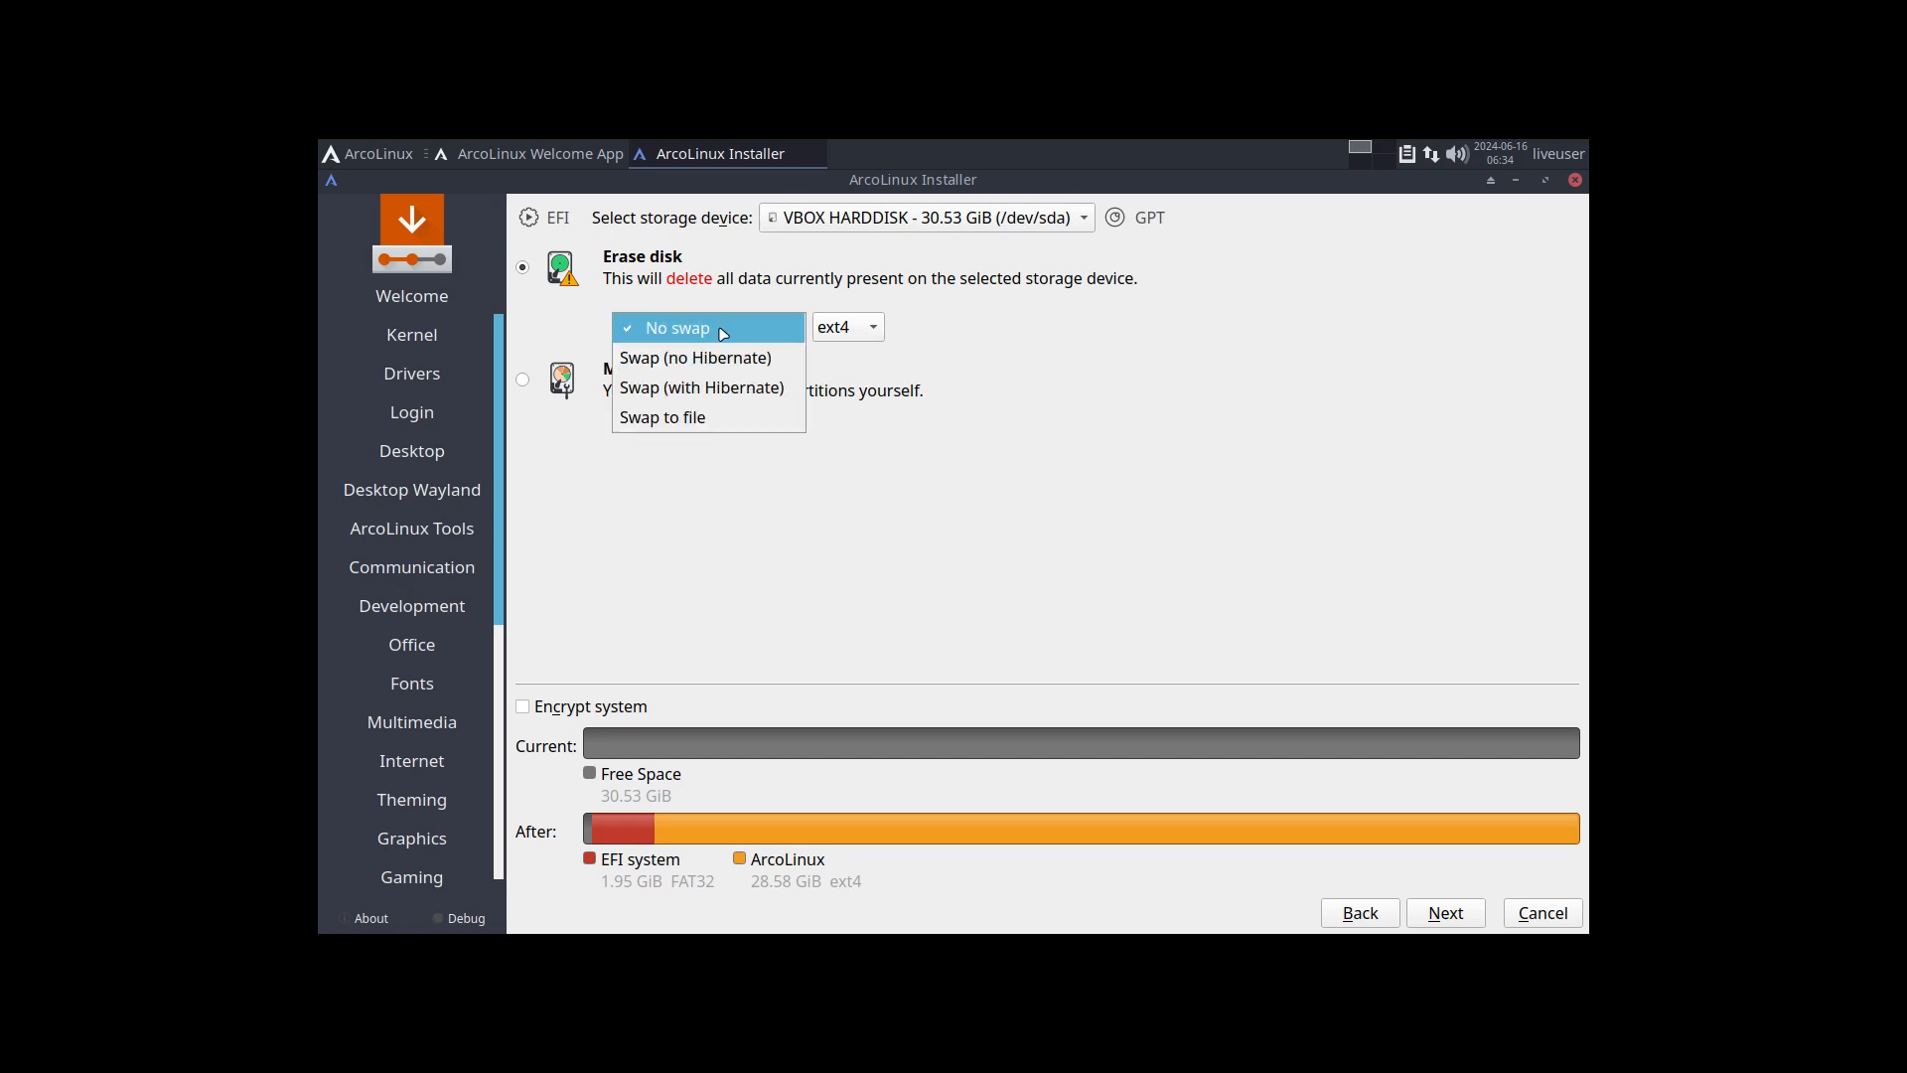
{"action": "left_click", "coordinate": [1038, 467]}
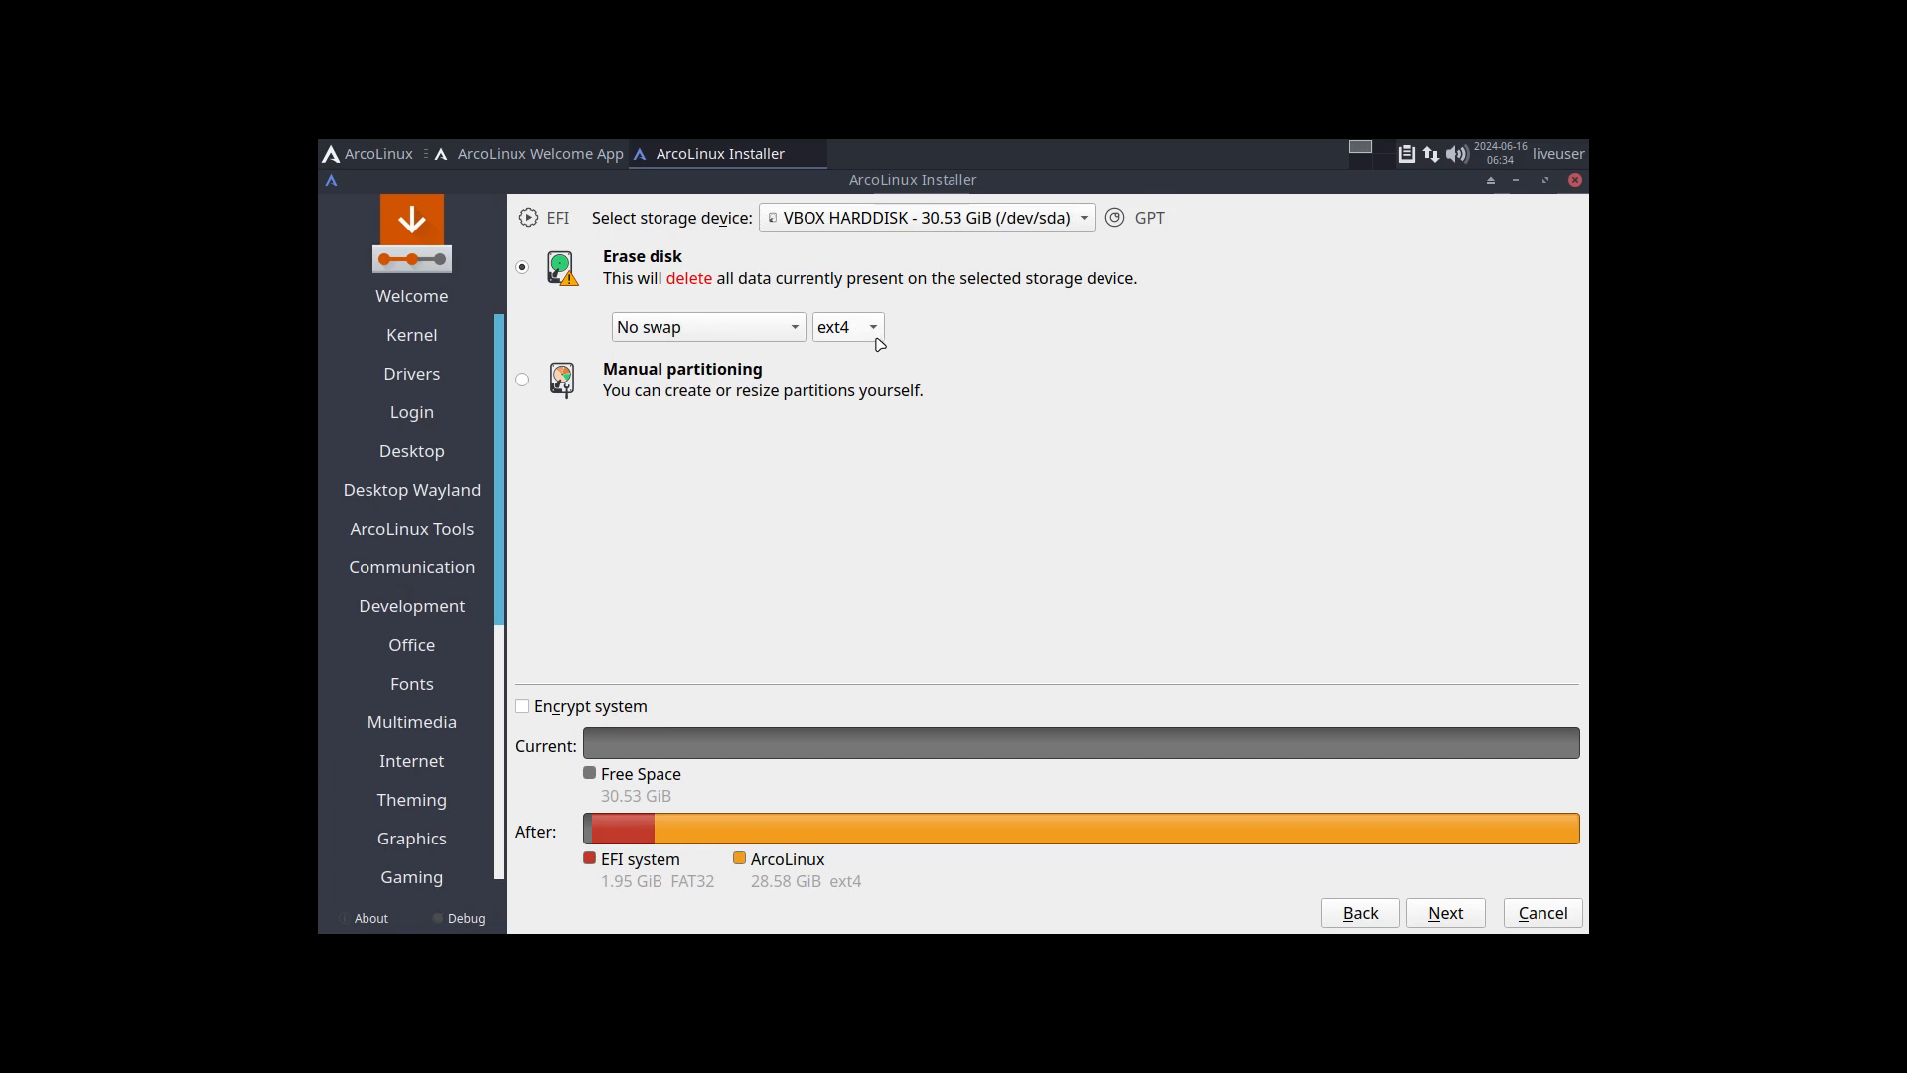
{"action": "left_click", "coordinate": [876, 338]}
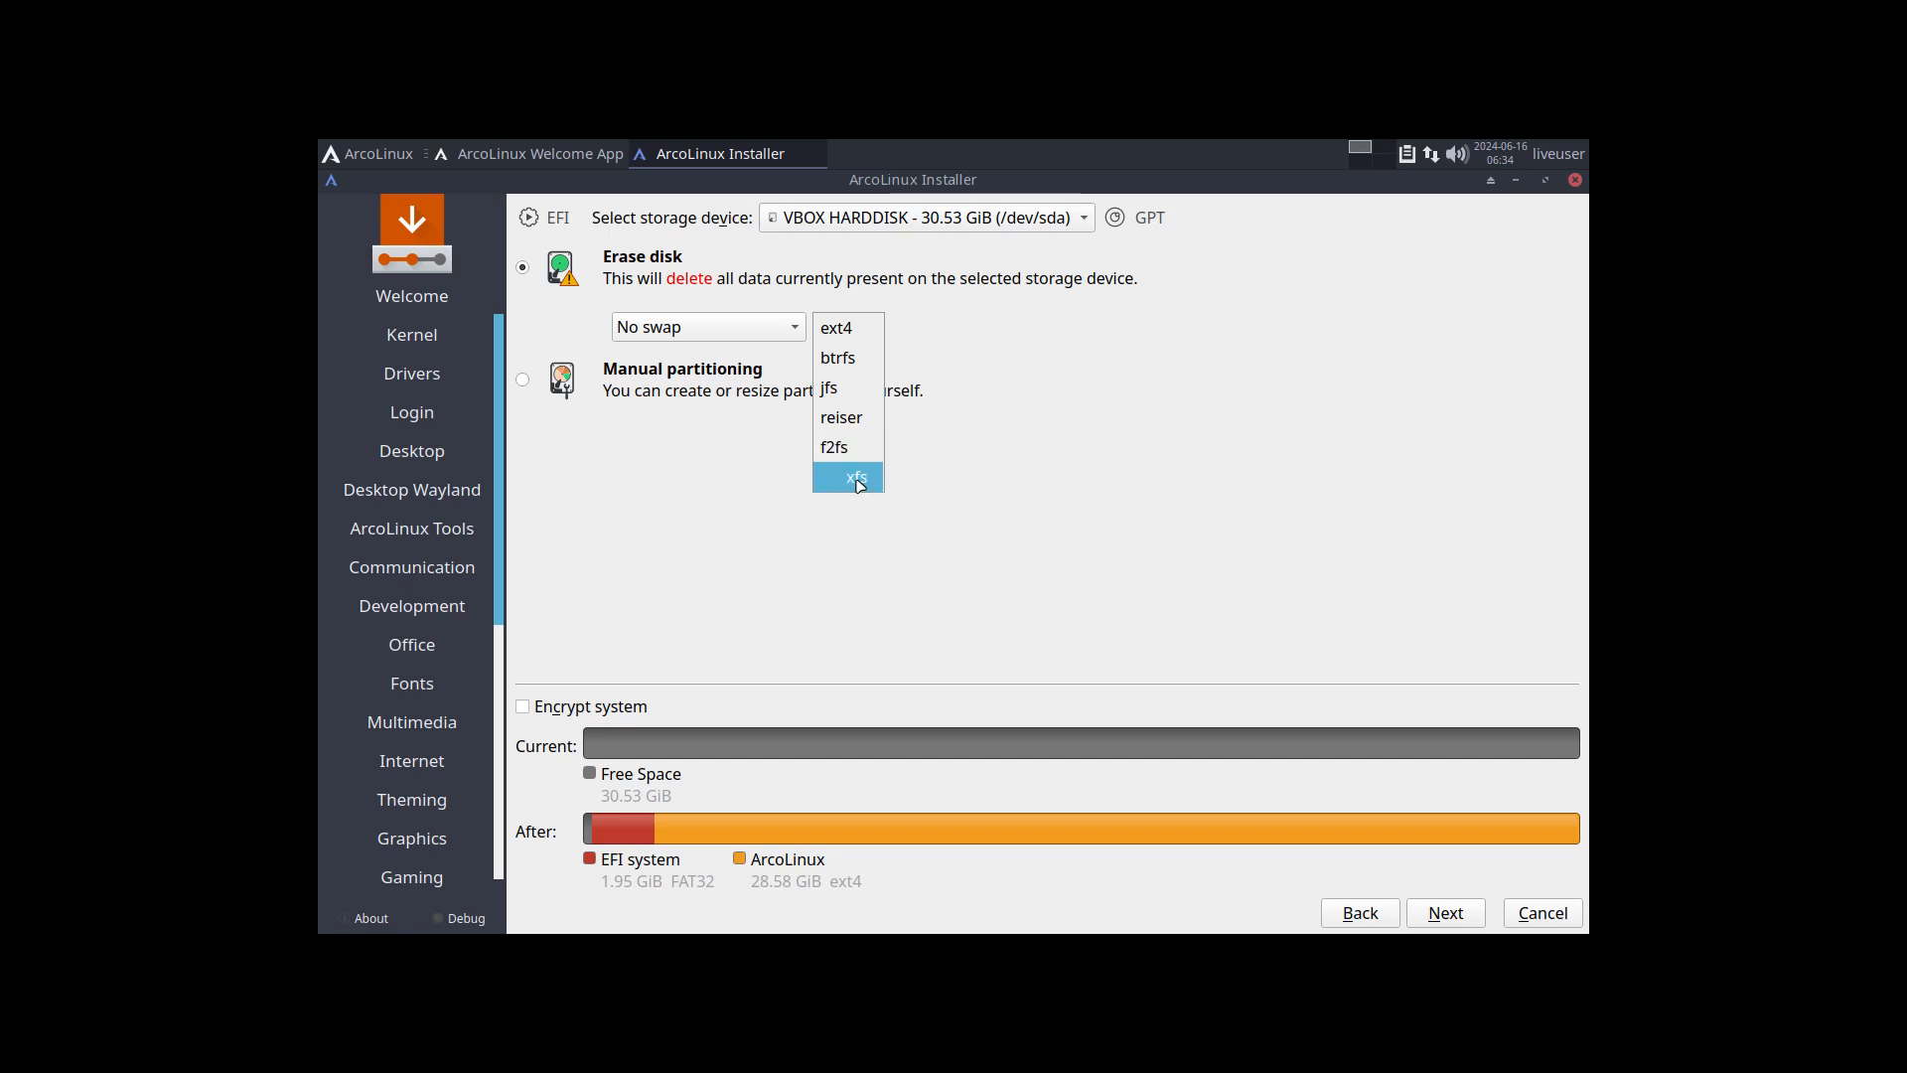
{"action": "left_click", "coordinate": [851, 417]}
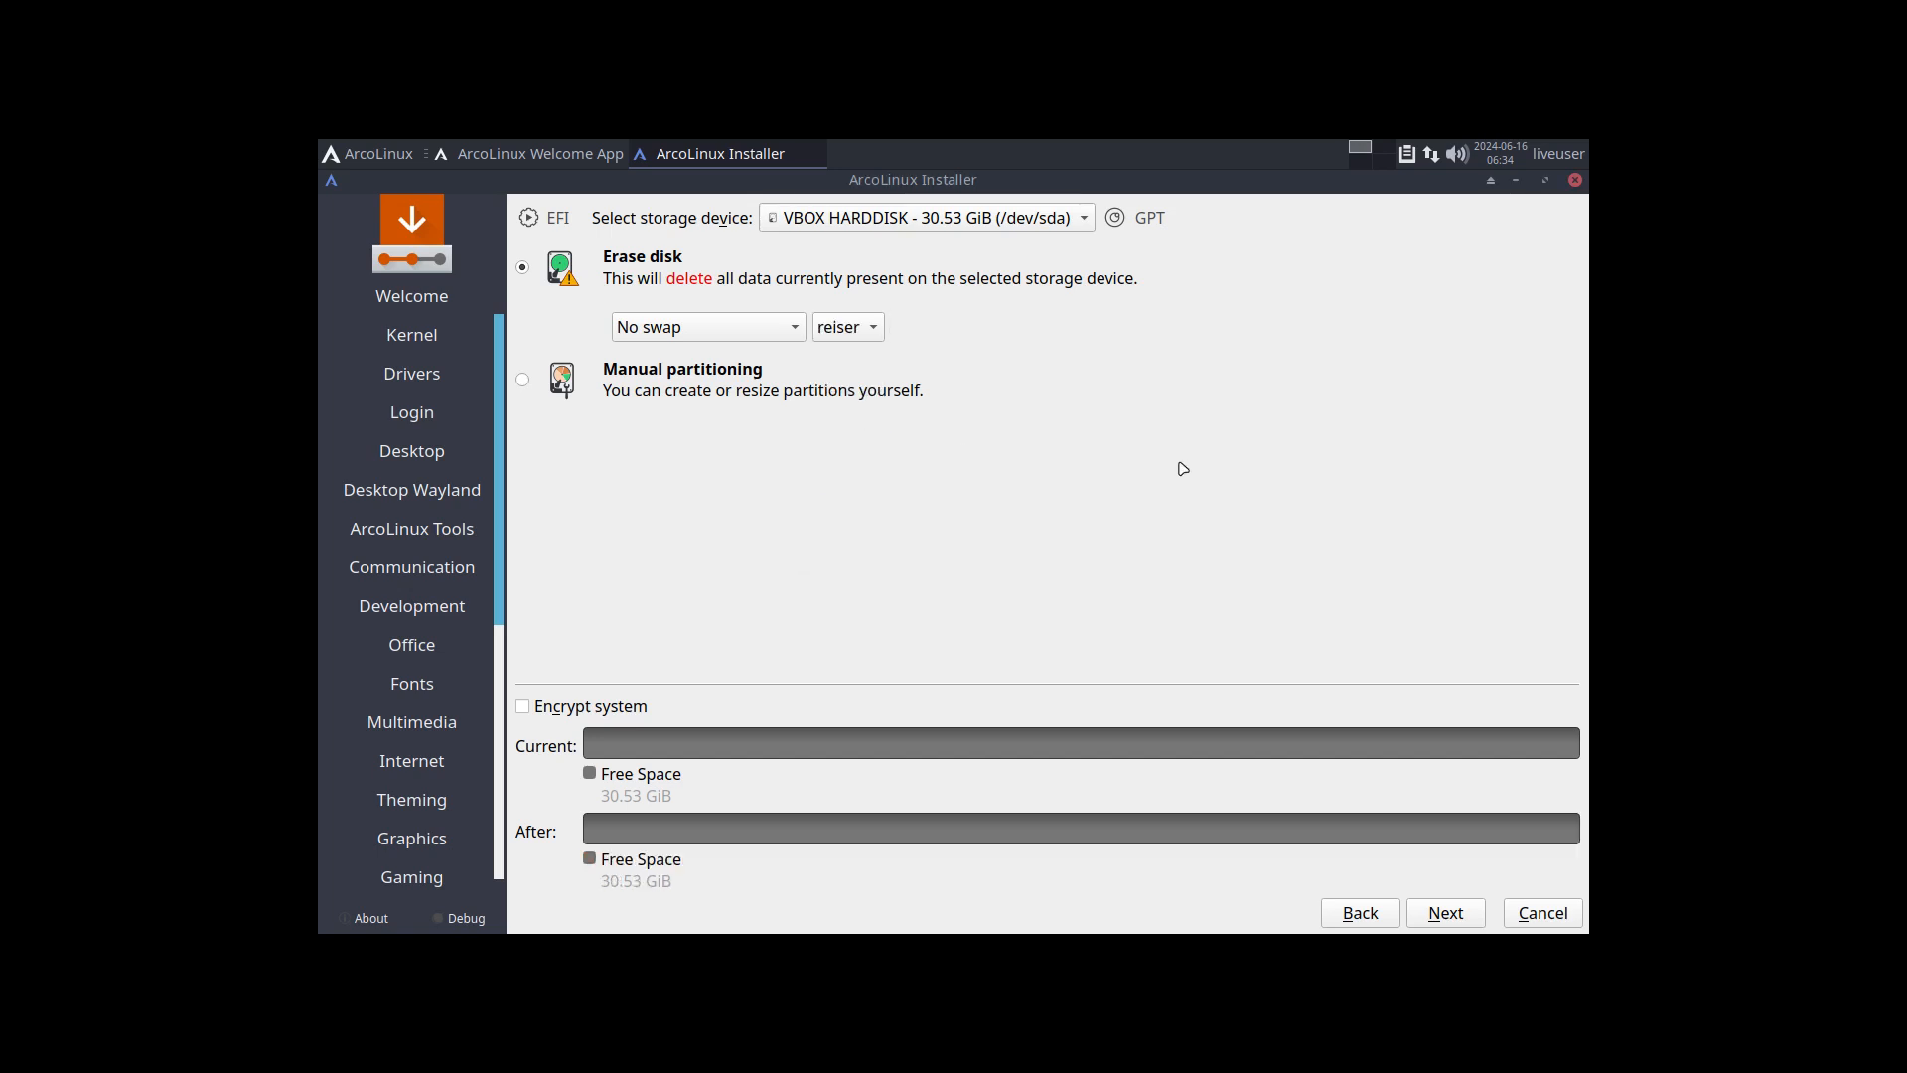
Step: Set the swap option to Swap (with Hibernate), keep reiser as the file system and proceed to the user account page
{"action": "left_click", "coordinate": [764, 331]}
{"action": "left_click", "coordinate": [694, 298]}
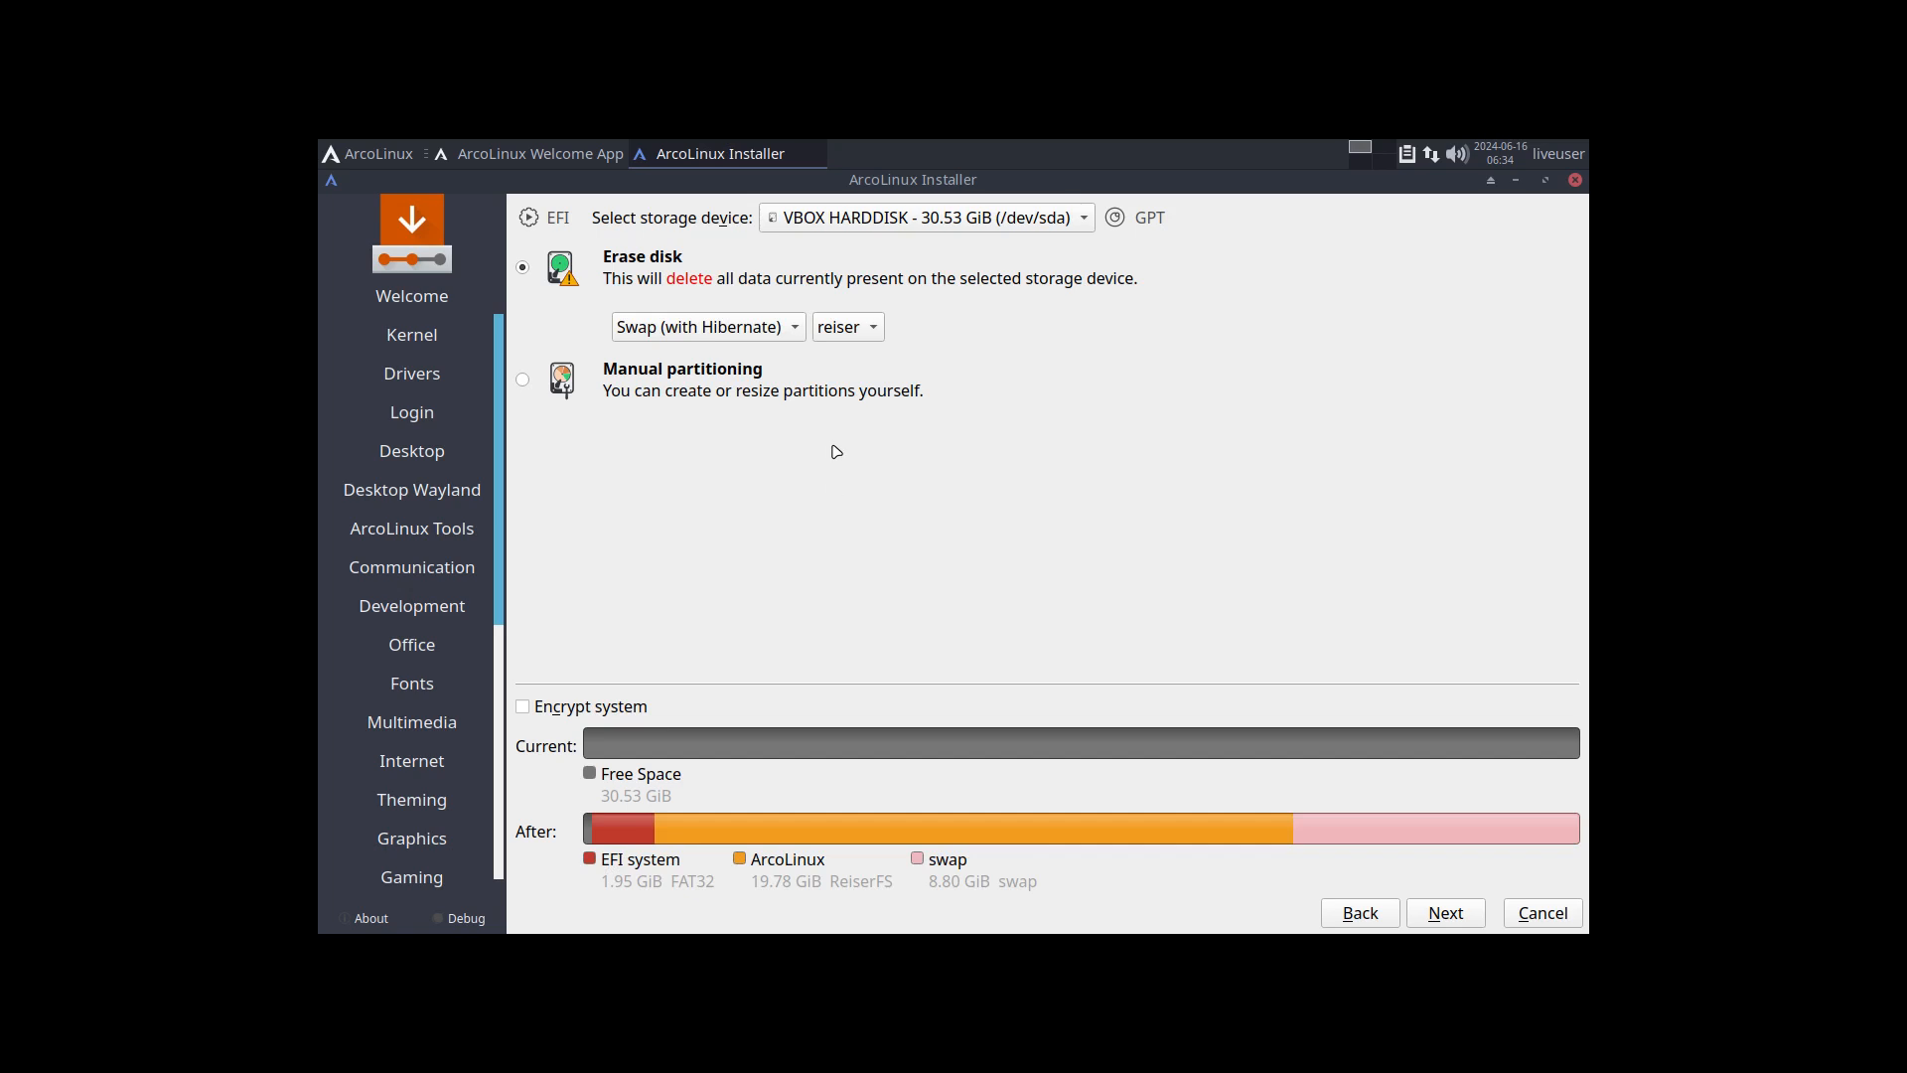
{"action": "left_click", "coordinate": [849, 337]}
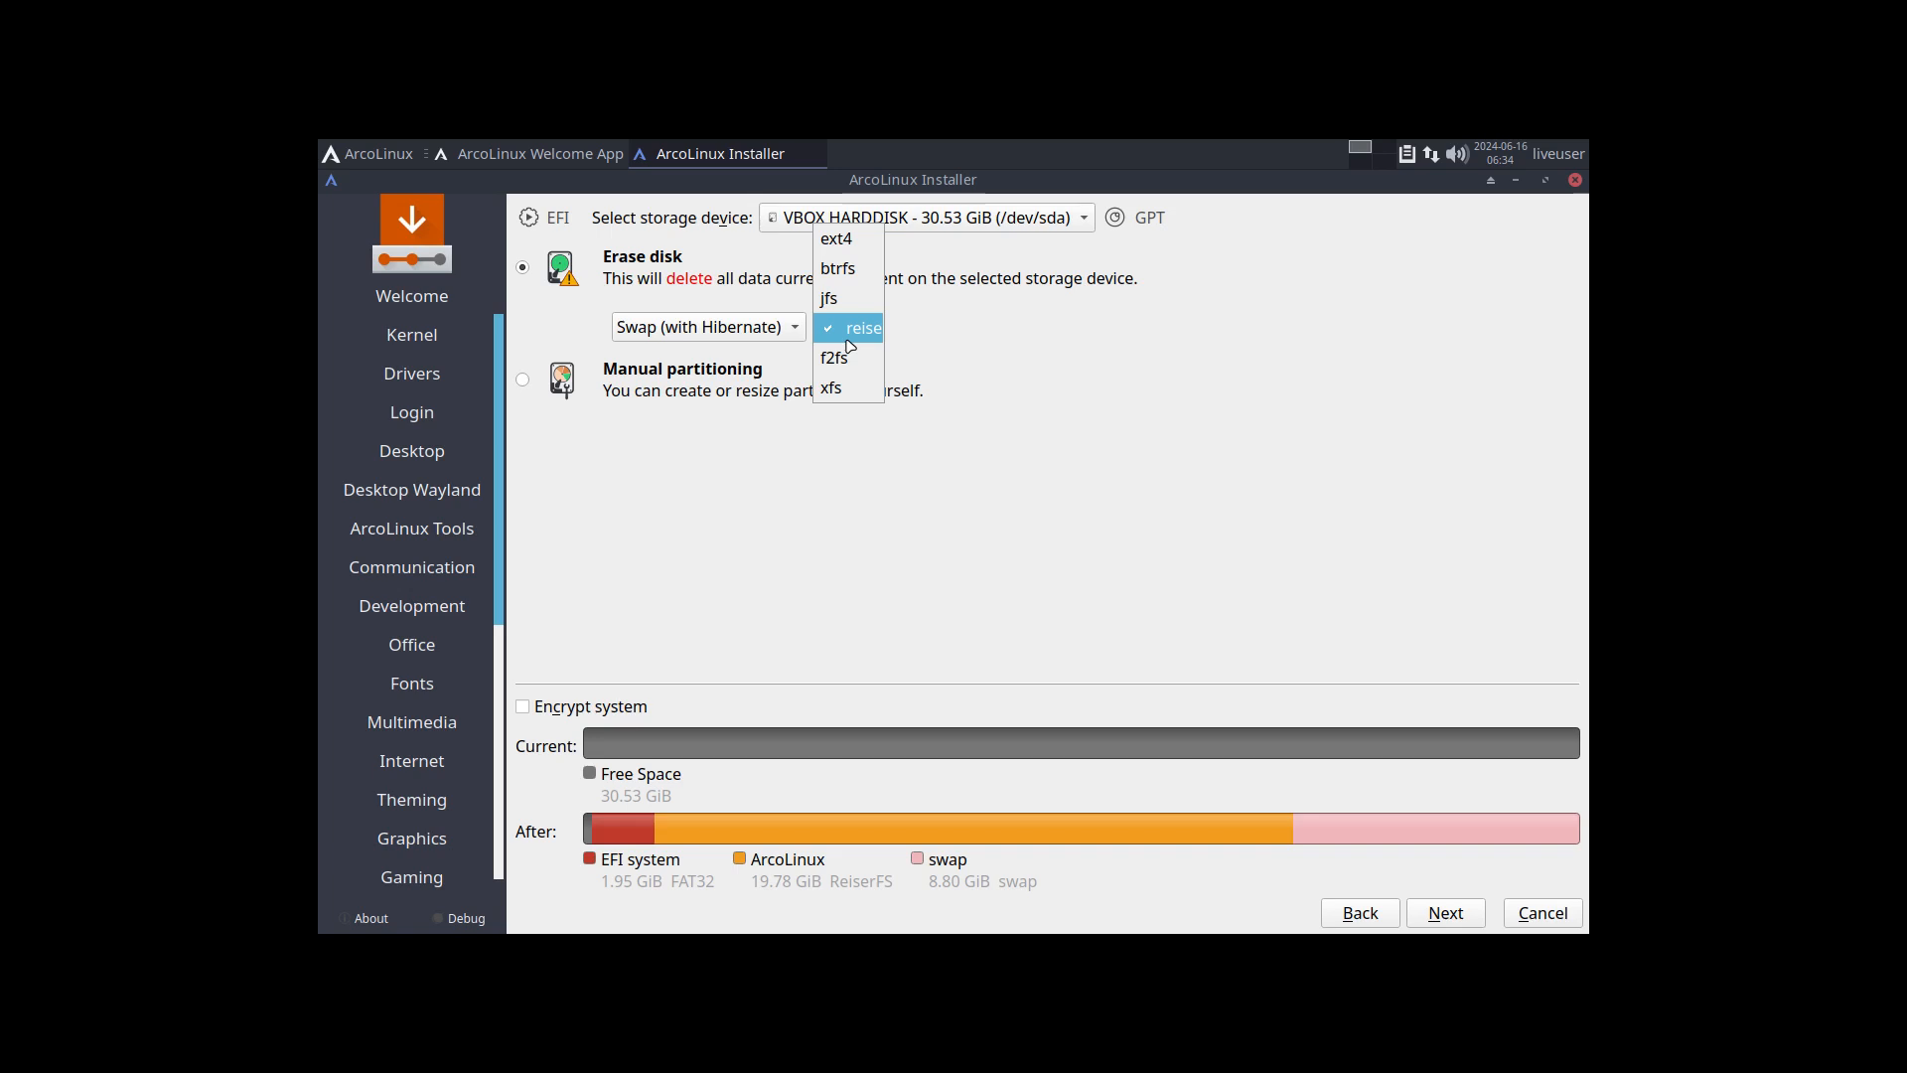
{"action": "left_click", "coordinate": [1052, 359]}
{"action": "left_click", "coordinate": [1441, 918]}
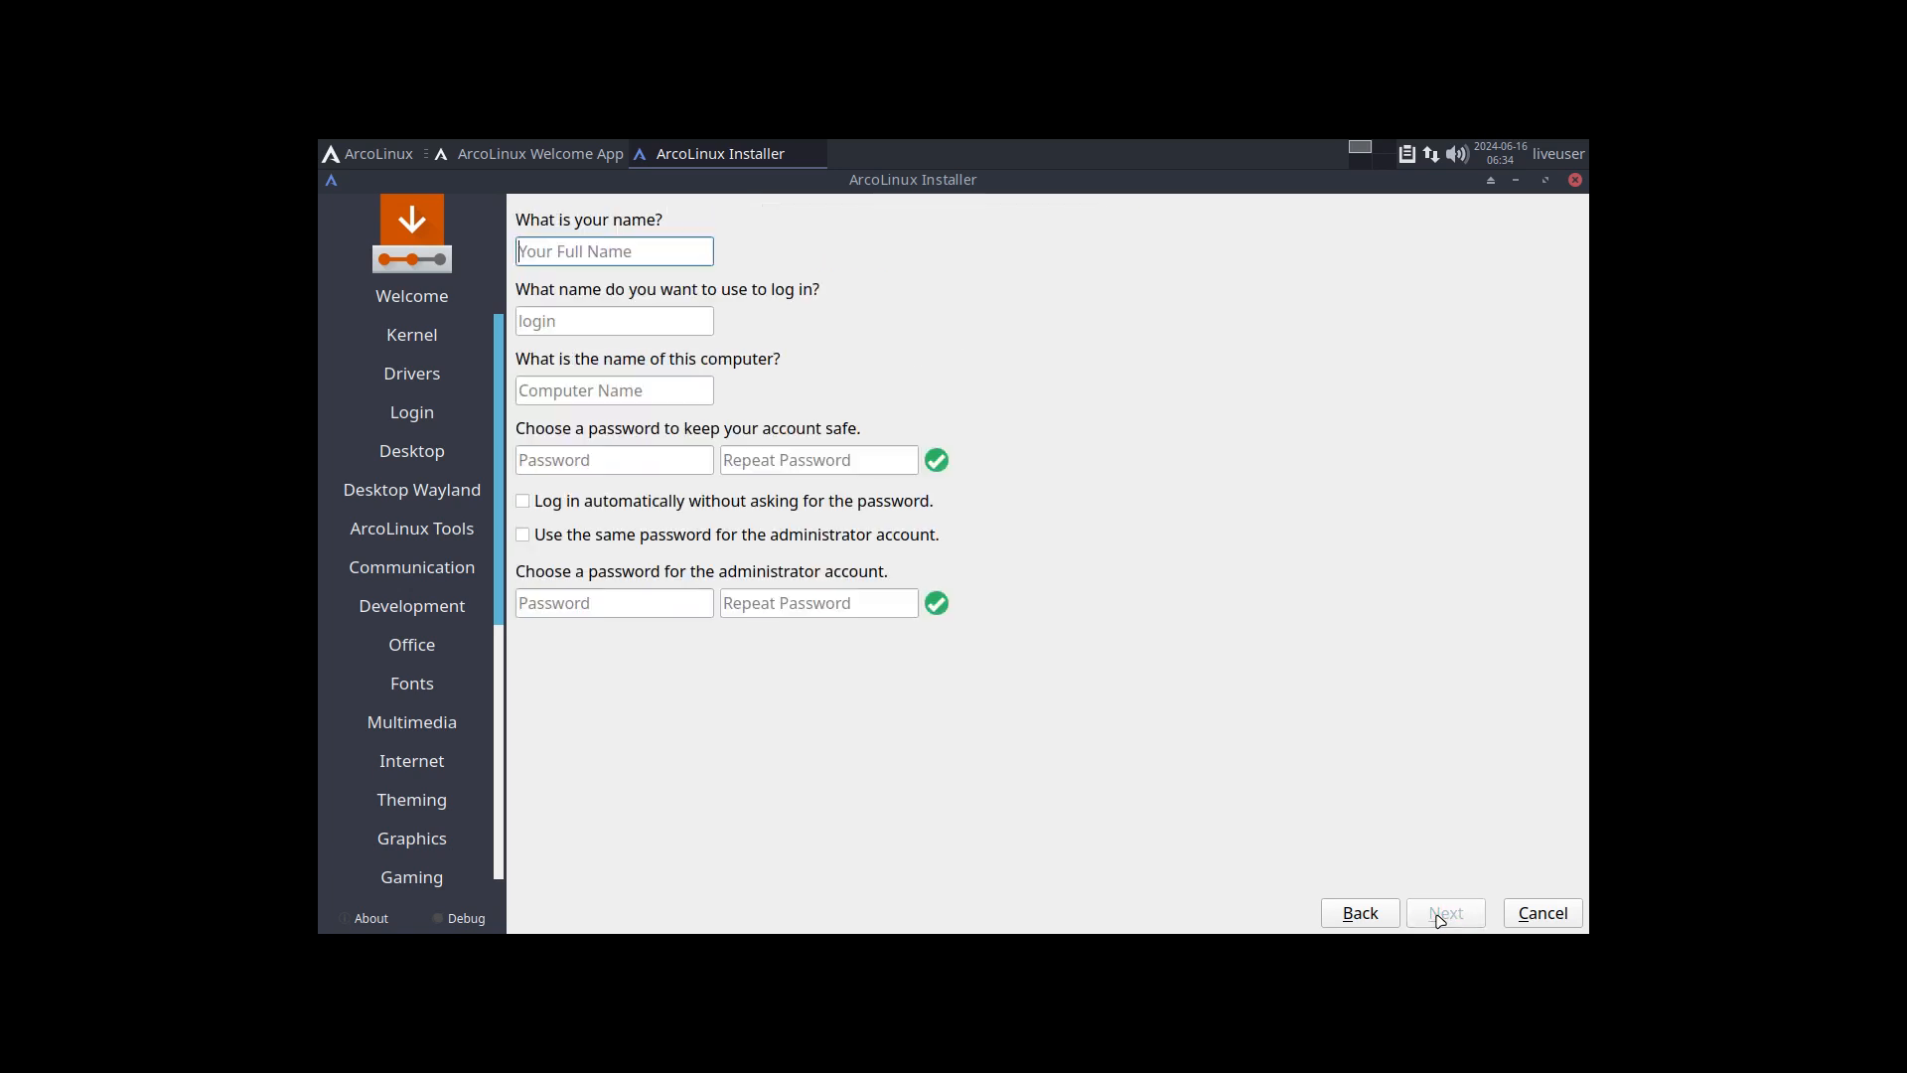
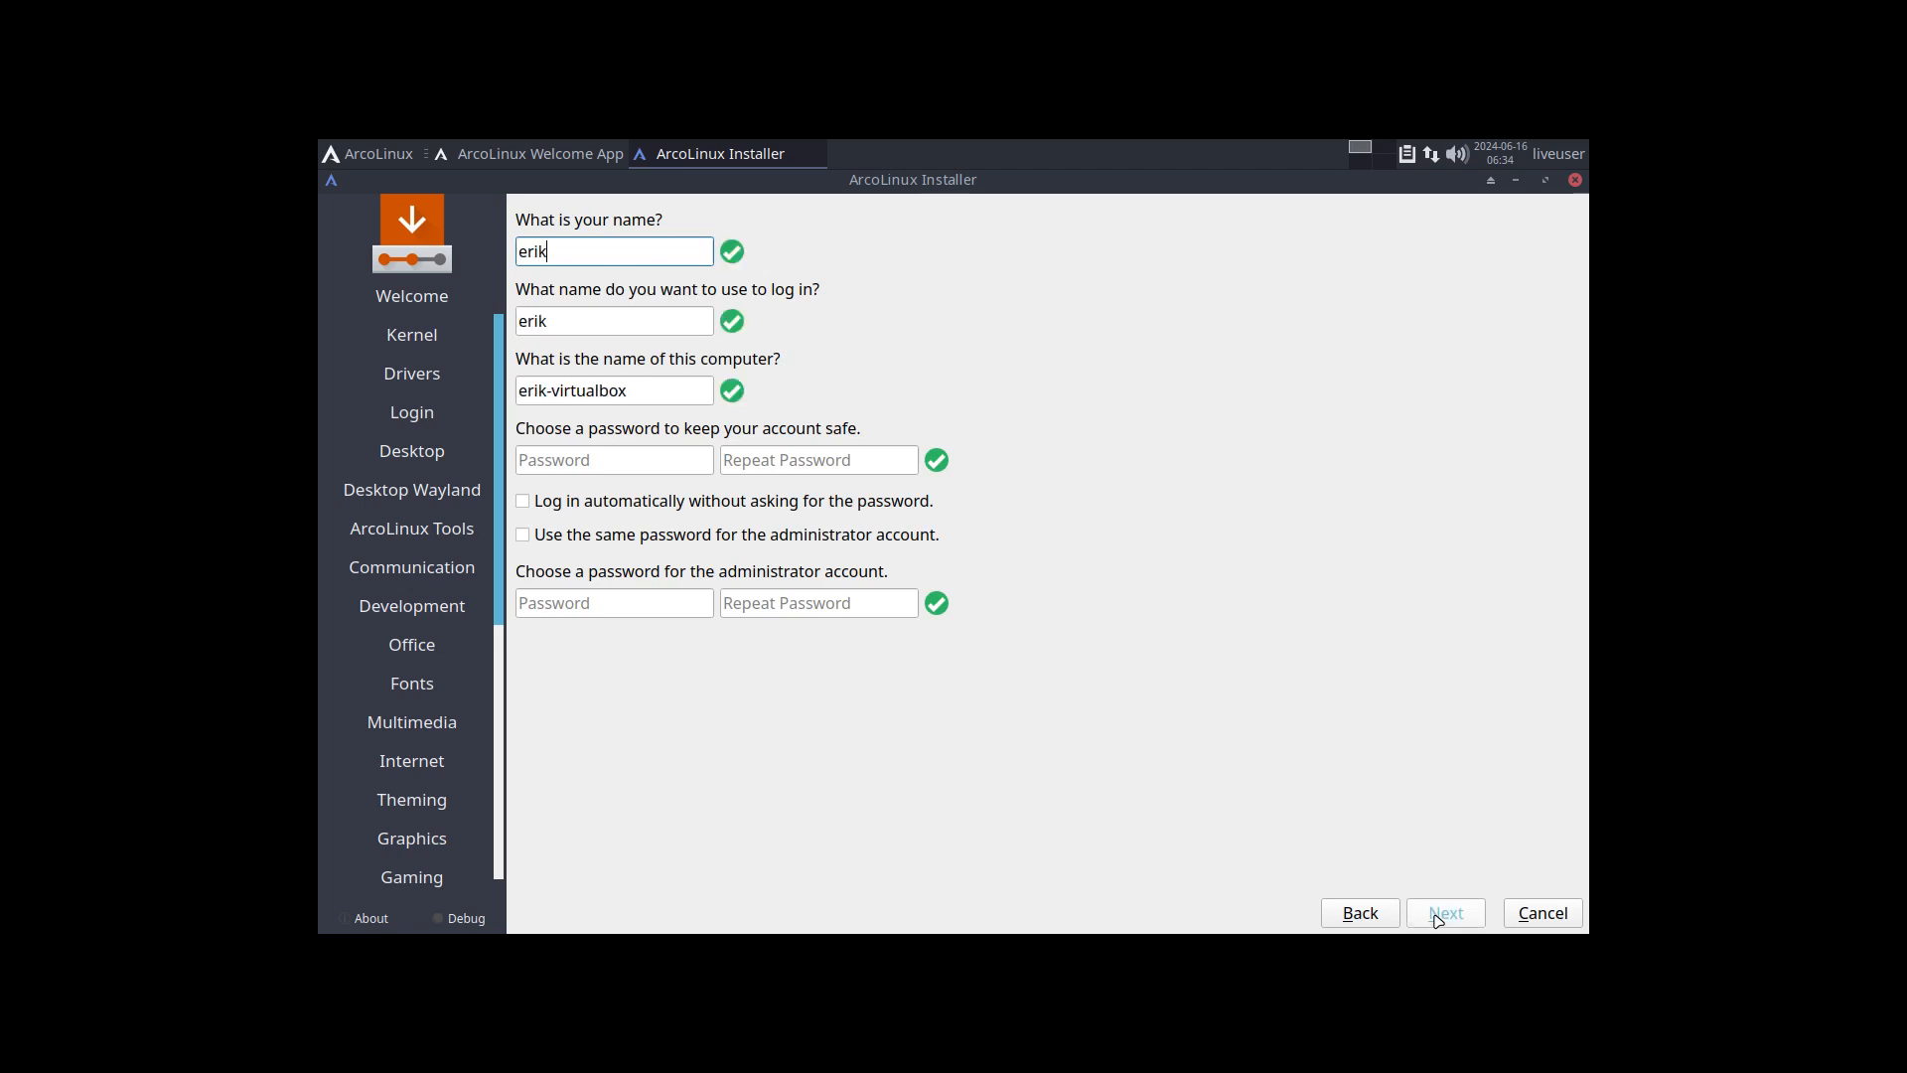
Step: Enter the user's name, keep the suggested login and computer names, and enter and repeat the account password
{"action": "key", "text": "Tab"}
{"action": "key", "text": "Tab"}
{"action": "key", "text": "Tab"}
Step: Enable automatic login without a password prompt and use of the same password for the administrator account
{"action": "key", "text": "Tab"}
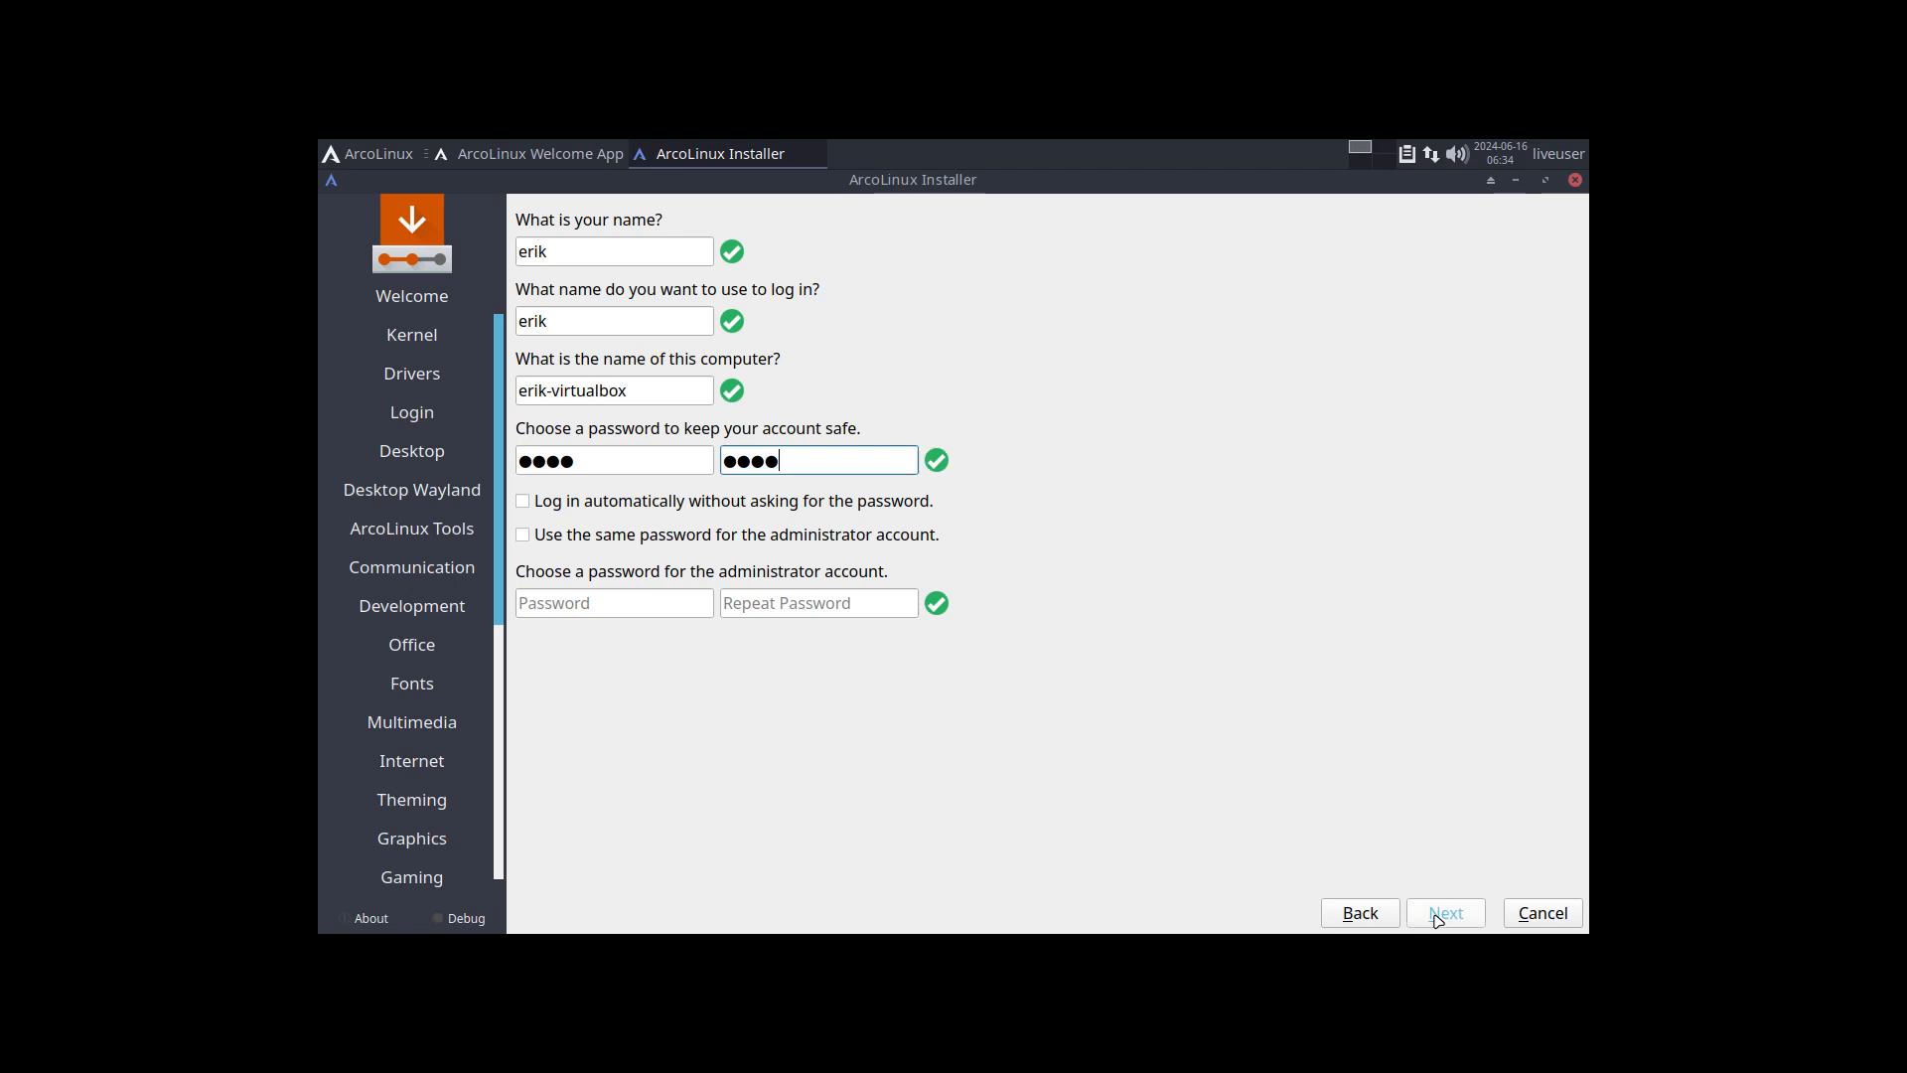
{"action": "key", "text": "Tab"}
{"action": "key", "text": "space"}
{"action": "key", "text": "Tab"}
{"action": "key", "text": "space"}
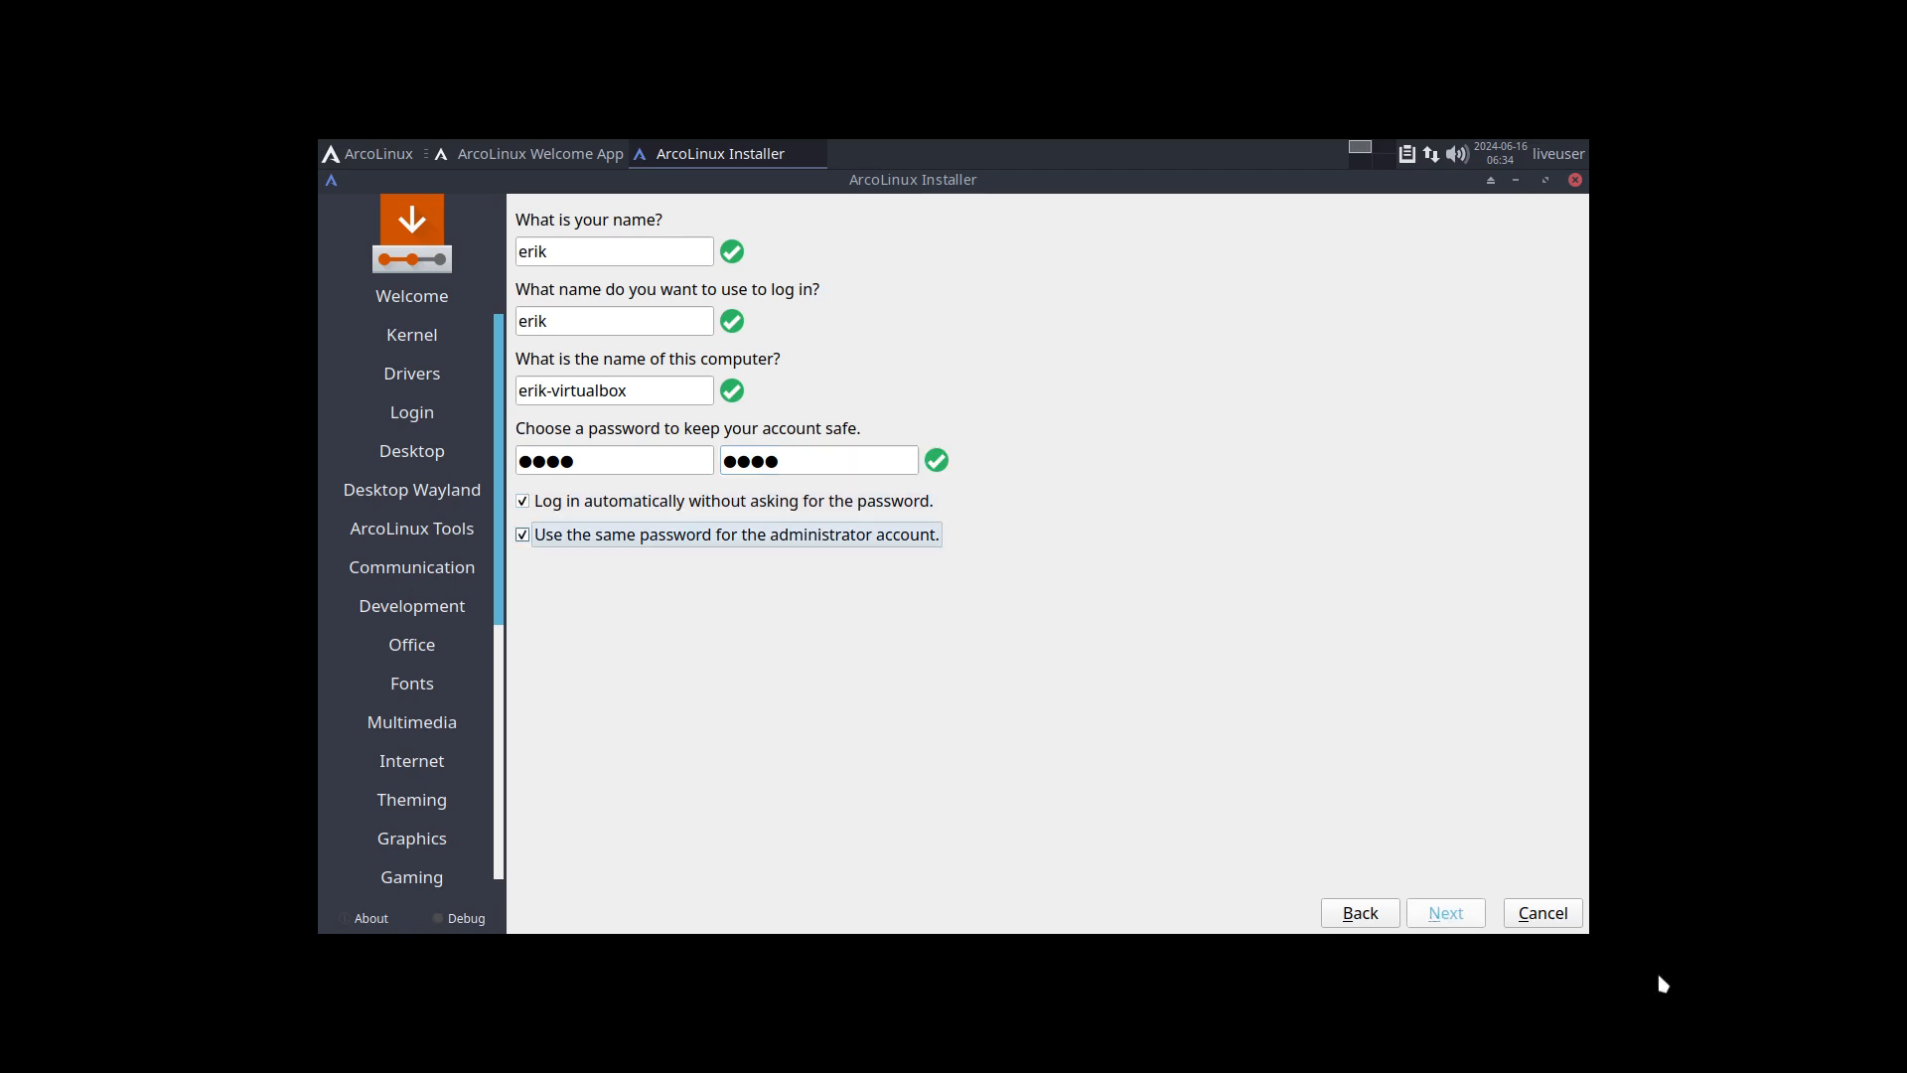
Step: Proceed to the installation overview, start the installation and confirm the changes to the disk
{"action": "left_click", "coordinate": [1455, 914]}
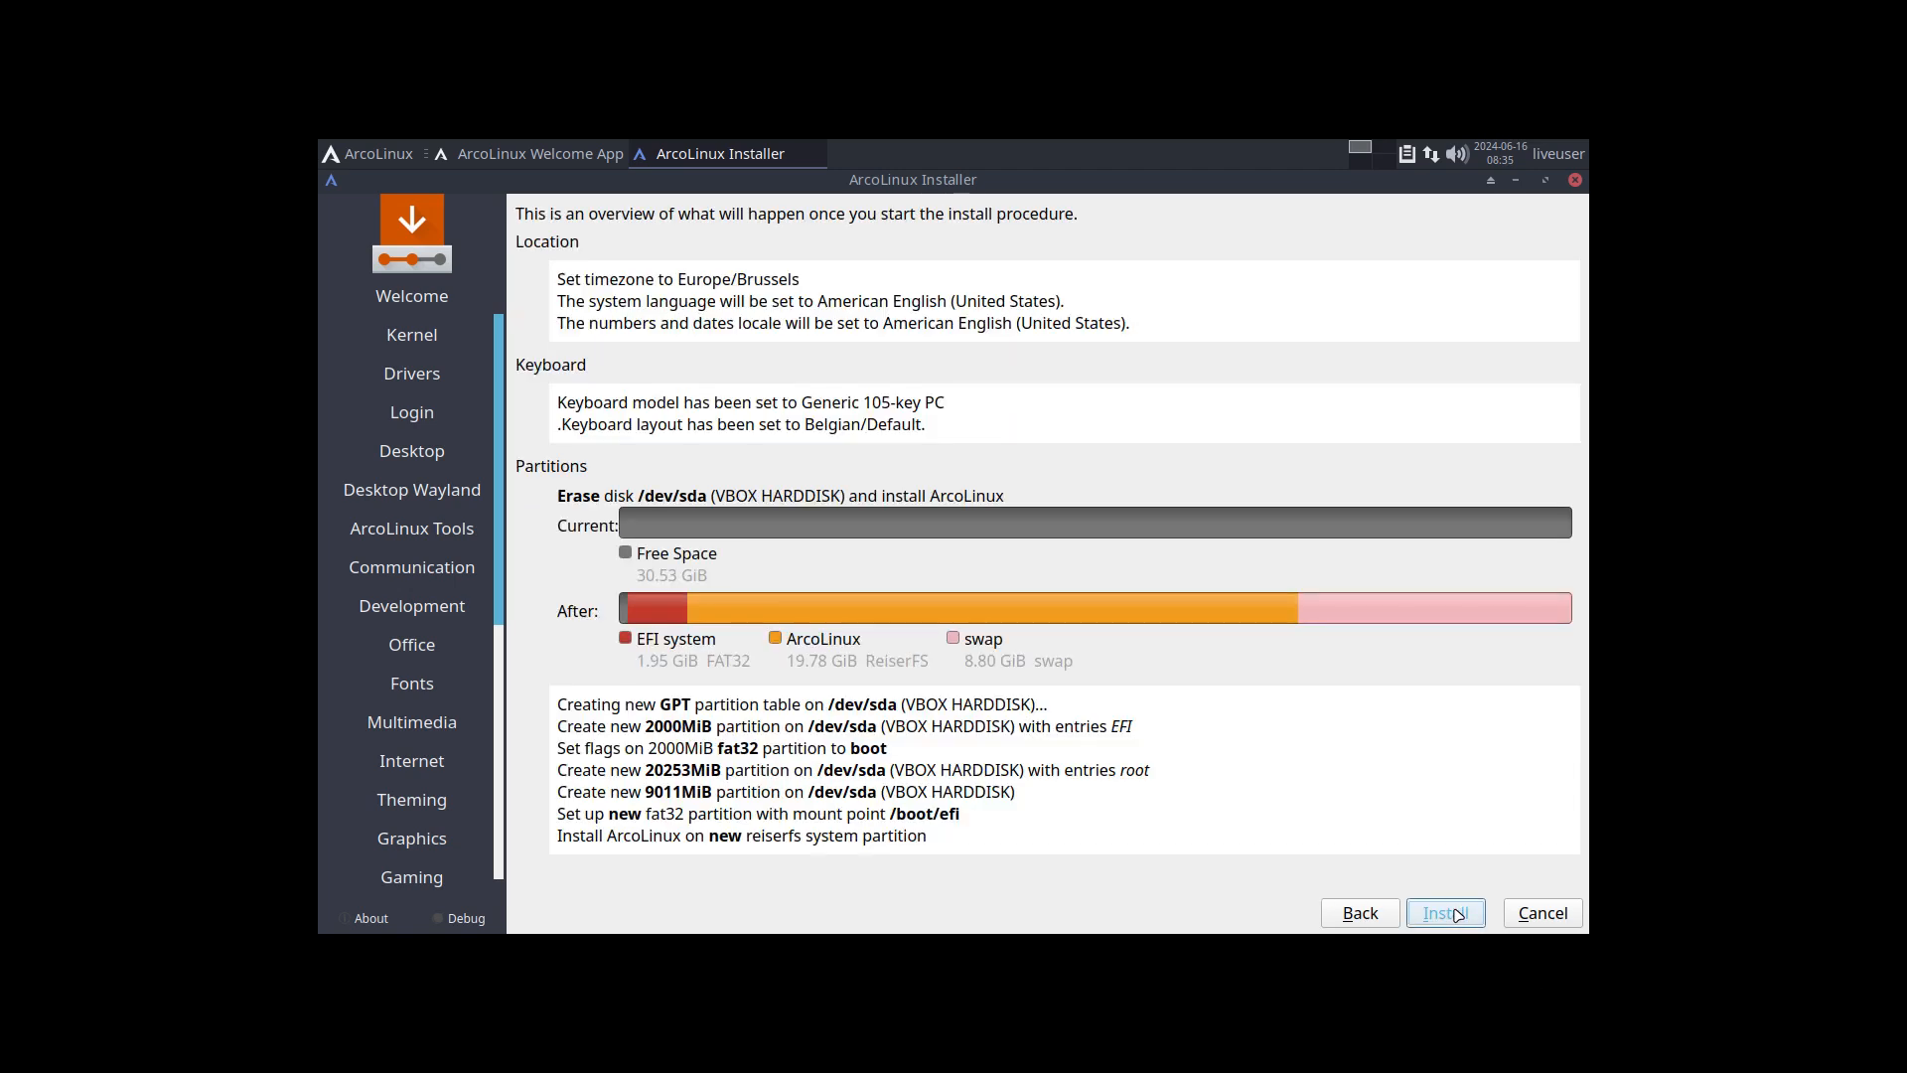
{"action": "left_click", "coordinate": [1459, 914]}
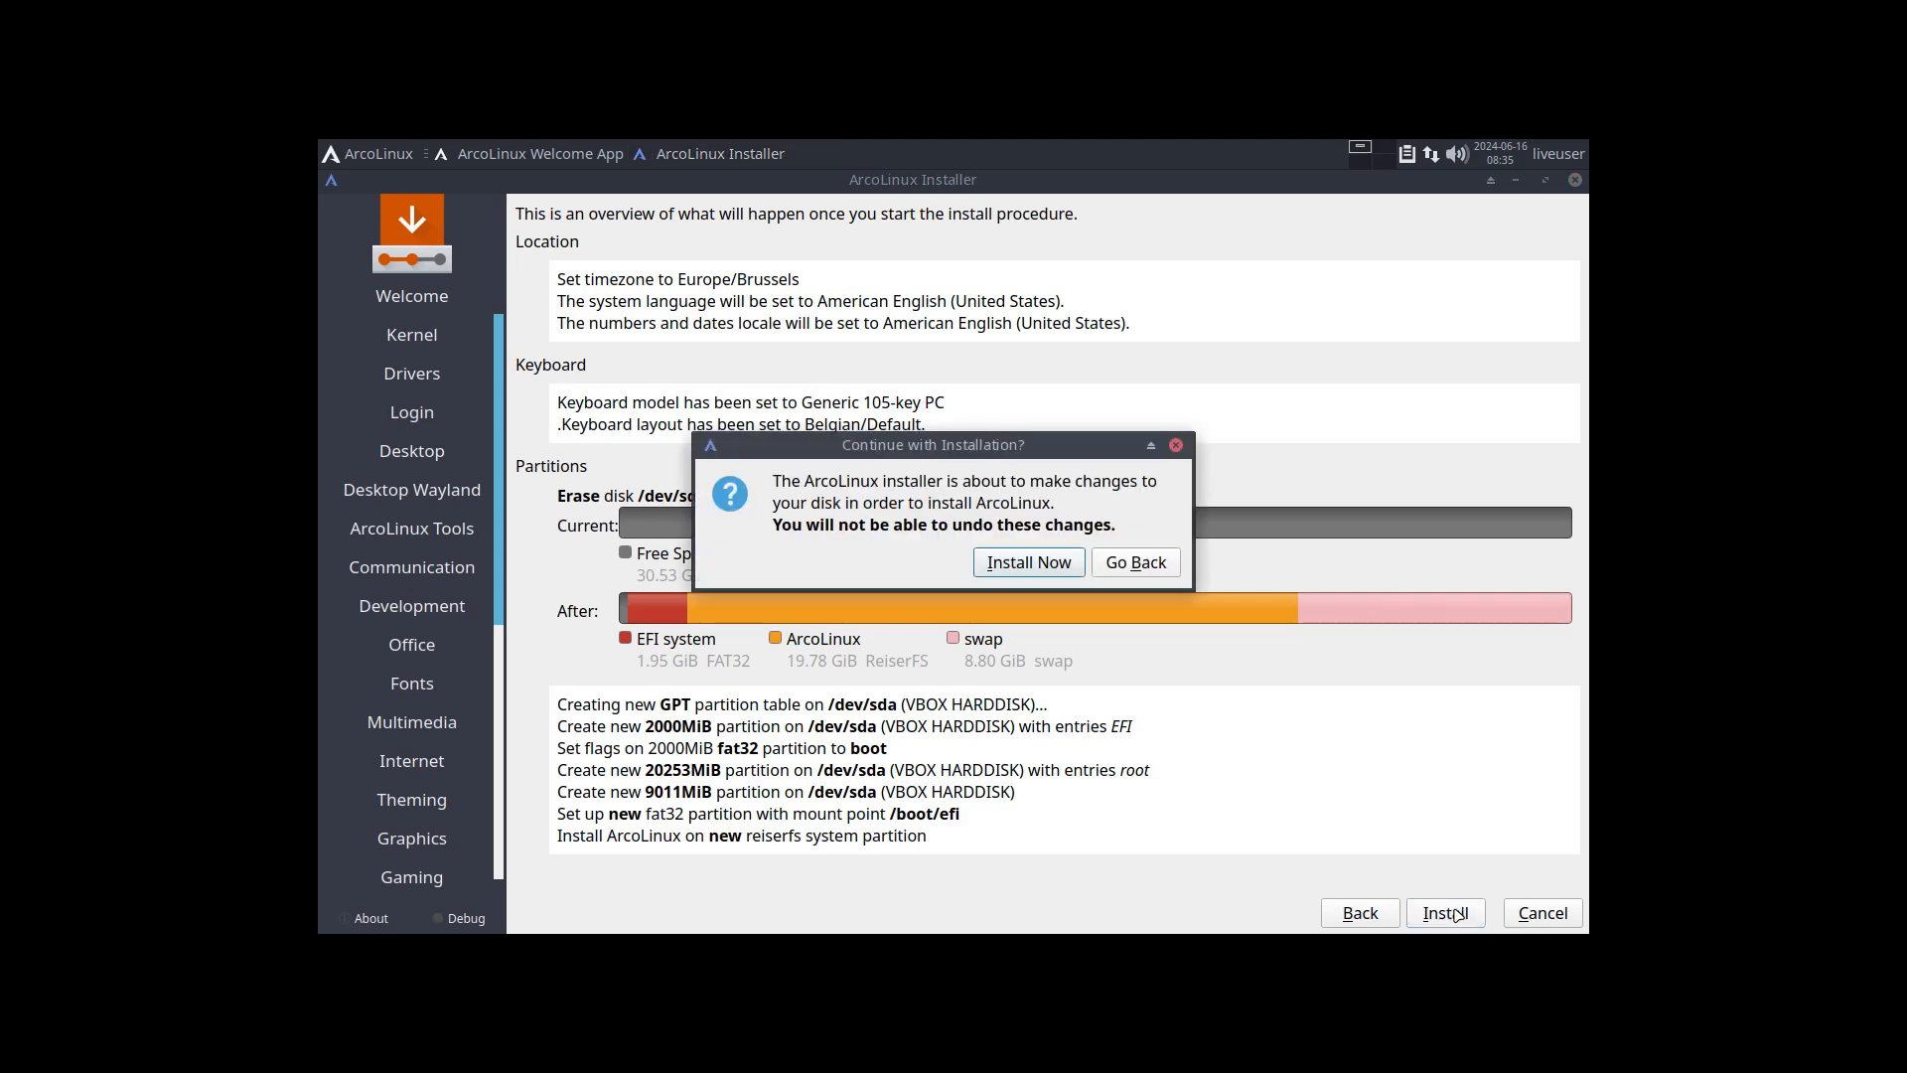
{"action": "left_click", "coordinate": [1057, 573]}
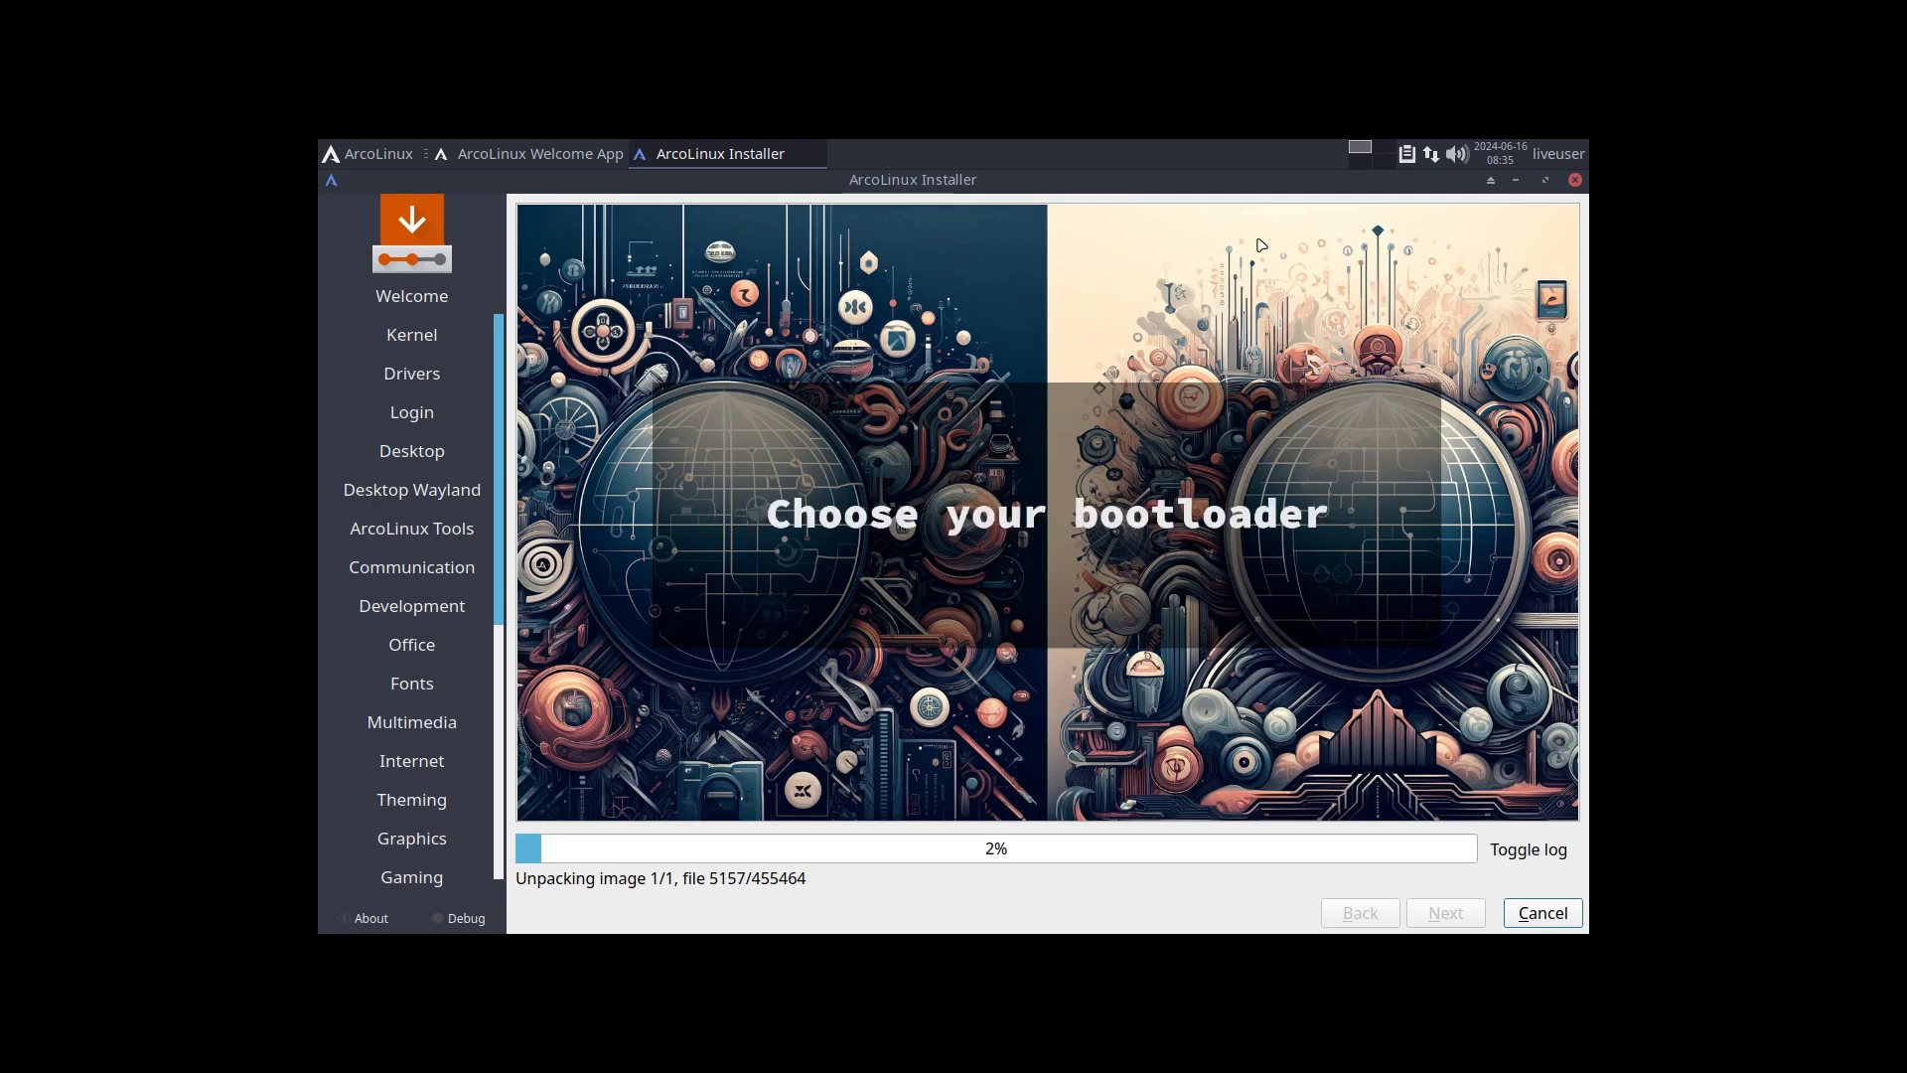
Step: Minimize the installer window and move the ArcoLinux Welcome App window aside to uncover the desktop wallpaper
{"action": "left_click", "coordinate": [1519, 180]}
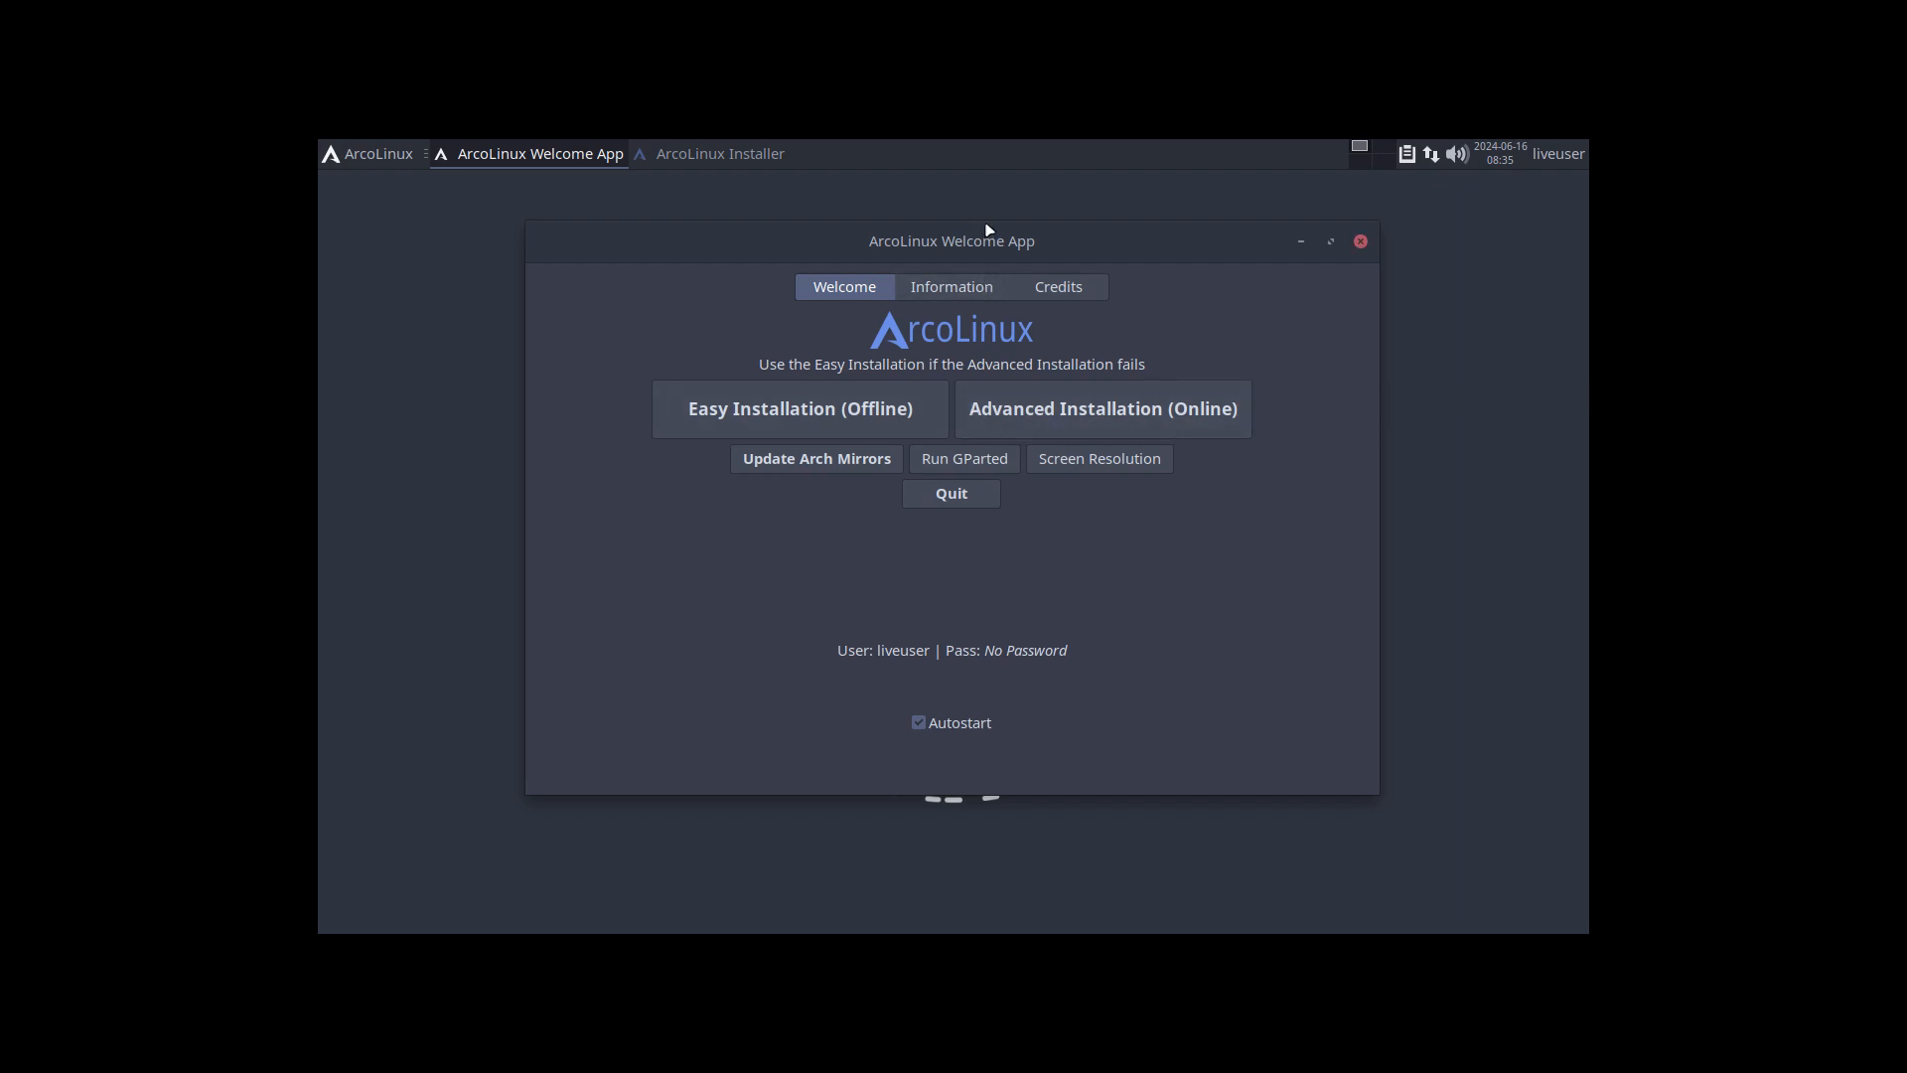
{"action": "left_click_drag", "start_coordinate": [989, 248], "coordinate": [1003, 324]}
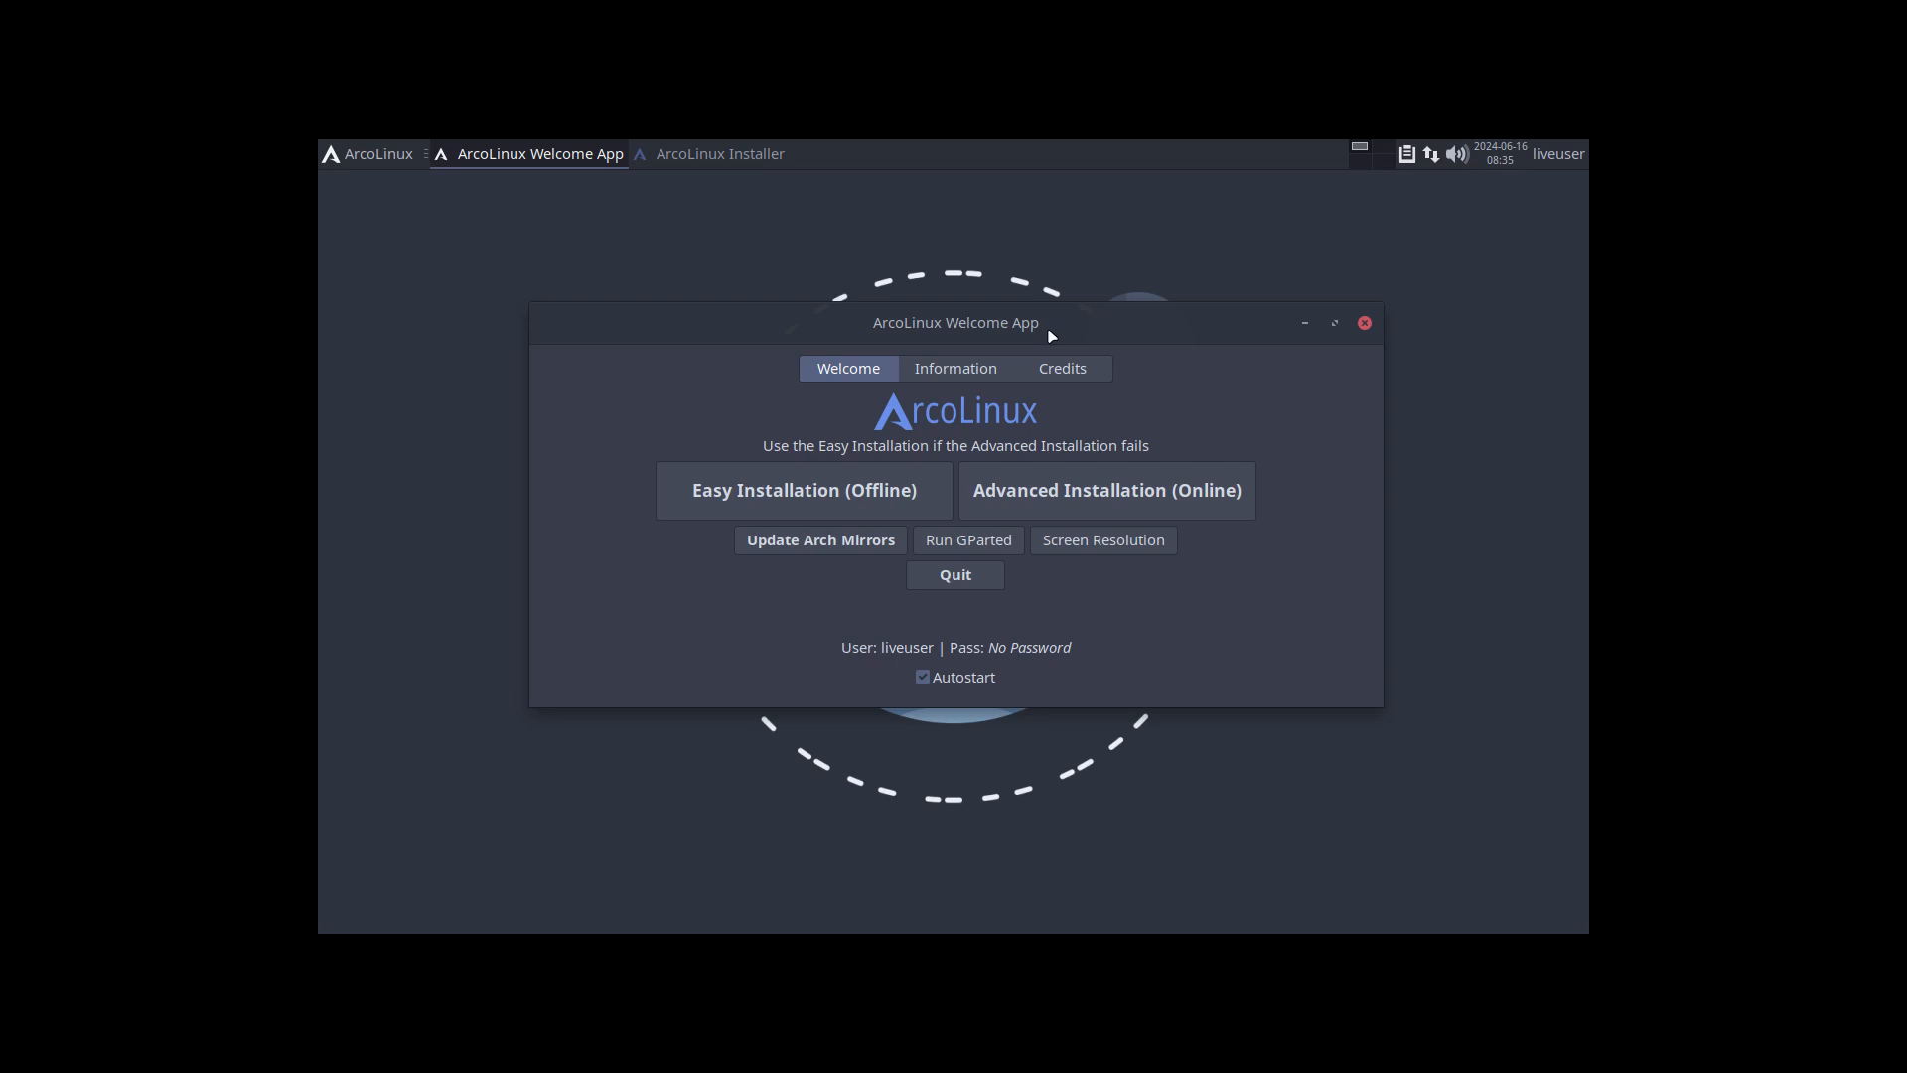
{"action": "left_click_drag", "start_coordinate": [1048, 332], "coordinate": [1254, 199]}
{"action": "left_click", "coordinate": [705, 717]}
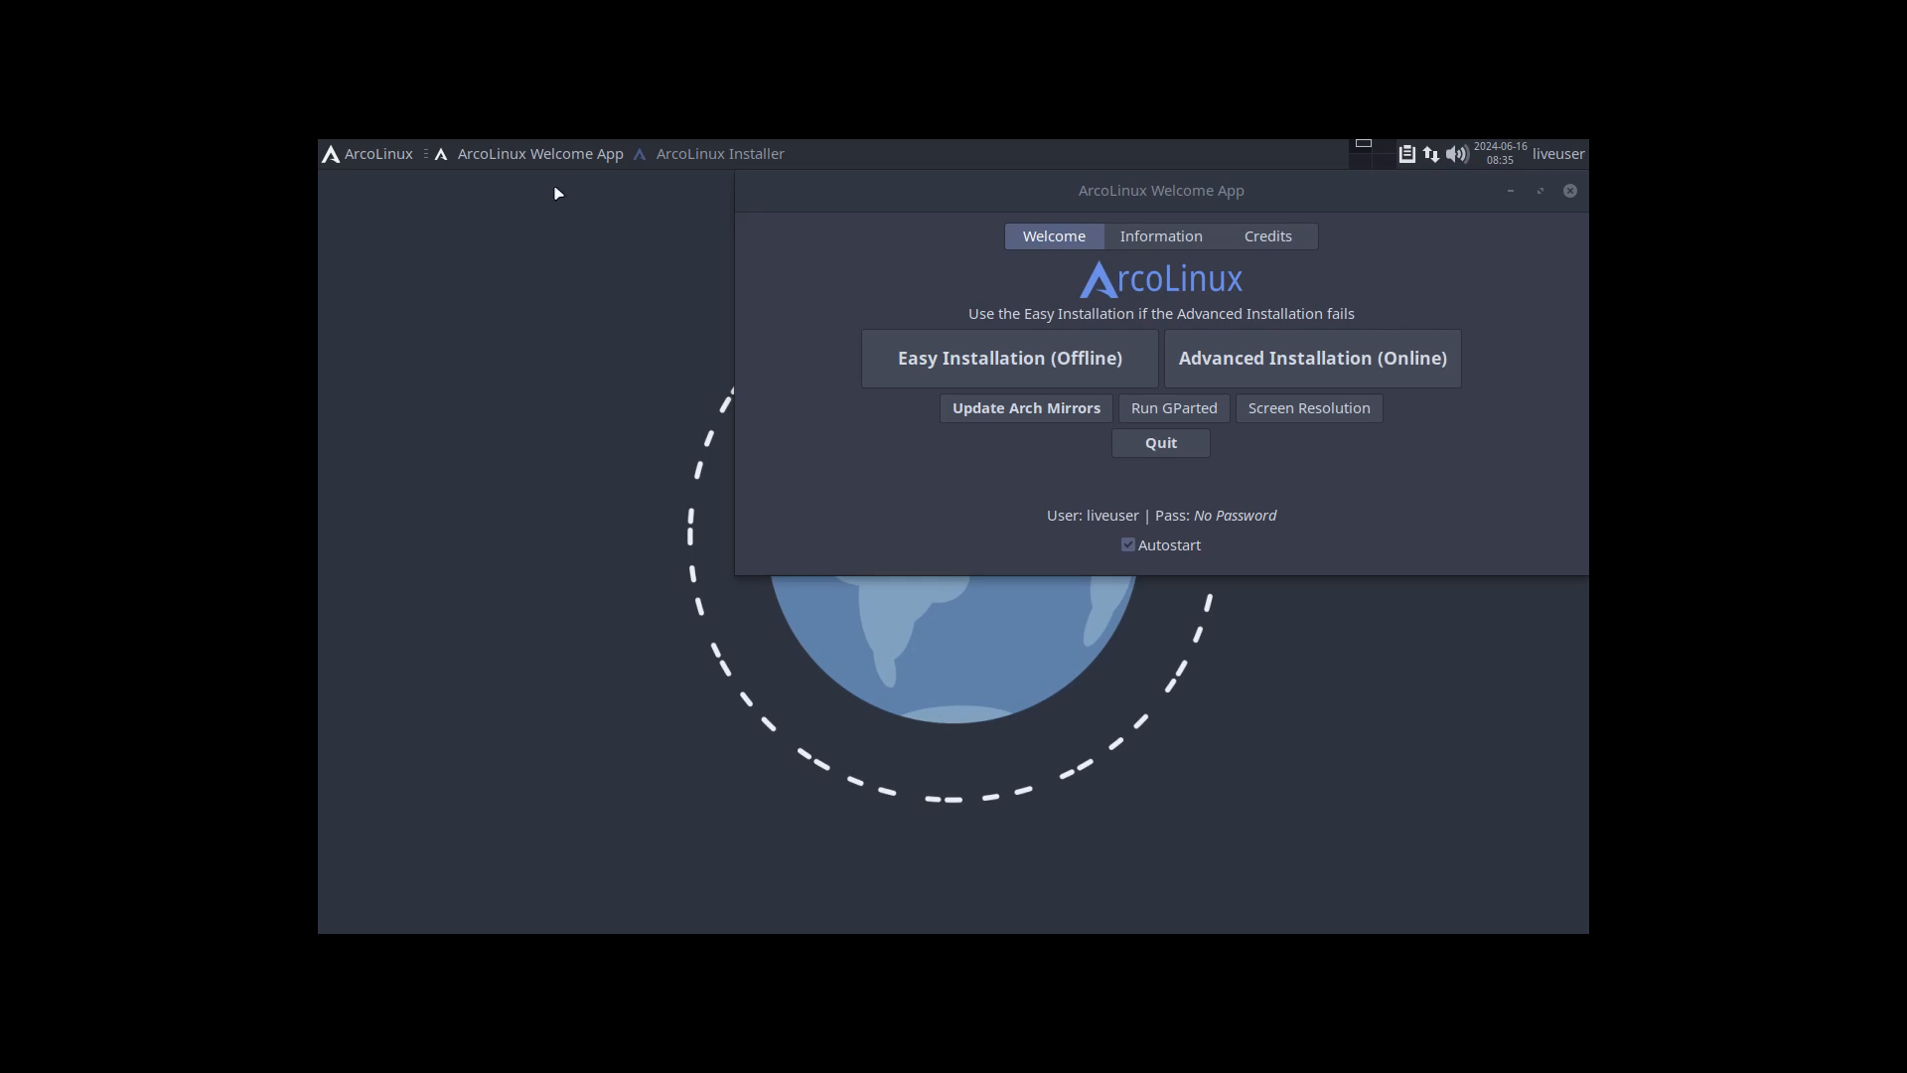
Step: Open a terminal and display /etc/pacman.d/mirrorlist in nano
{"action": "left_click", "coordinate": [369, 163]}
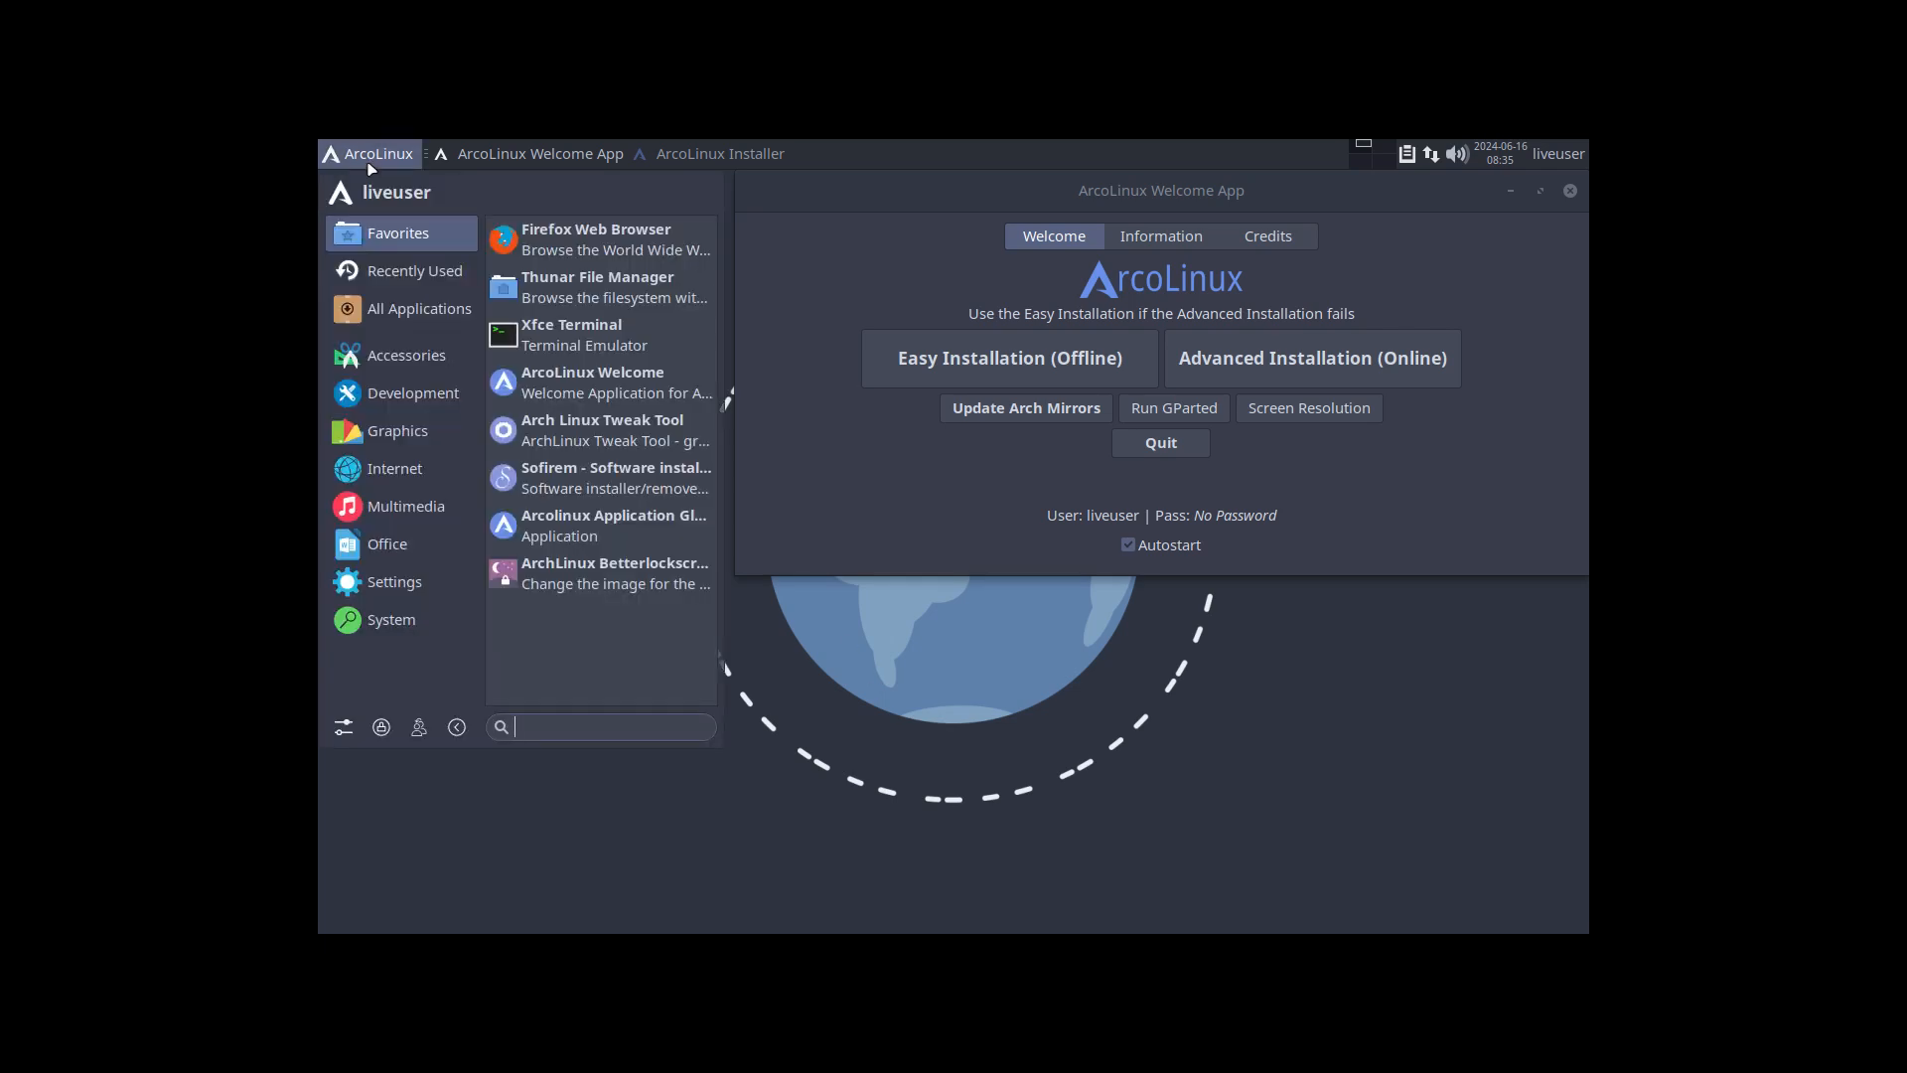
{"action": "left_click", "coordinate": [593, 338]}
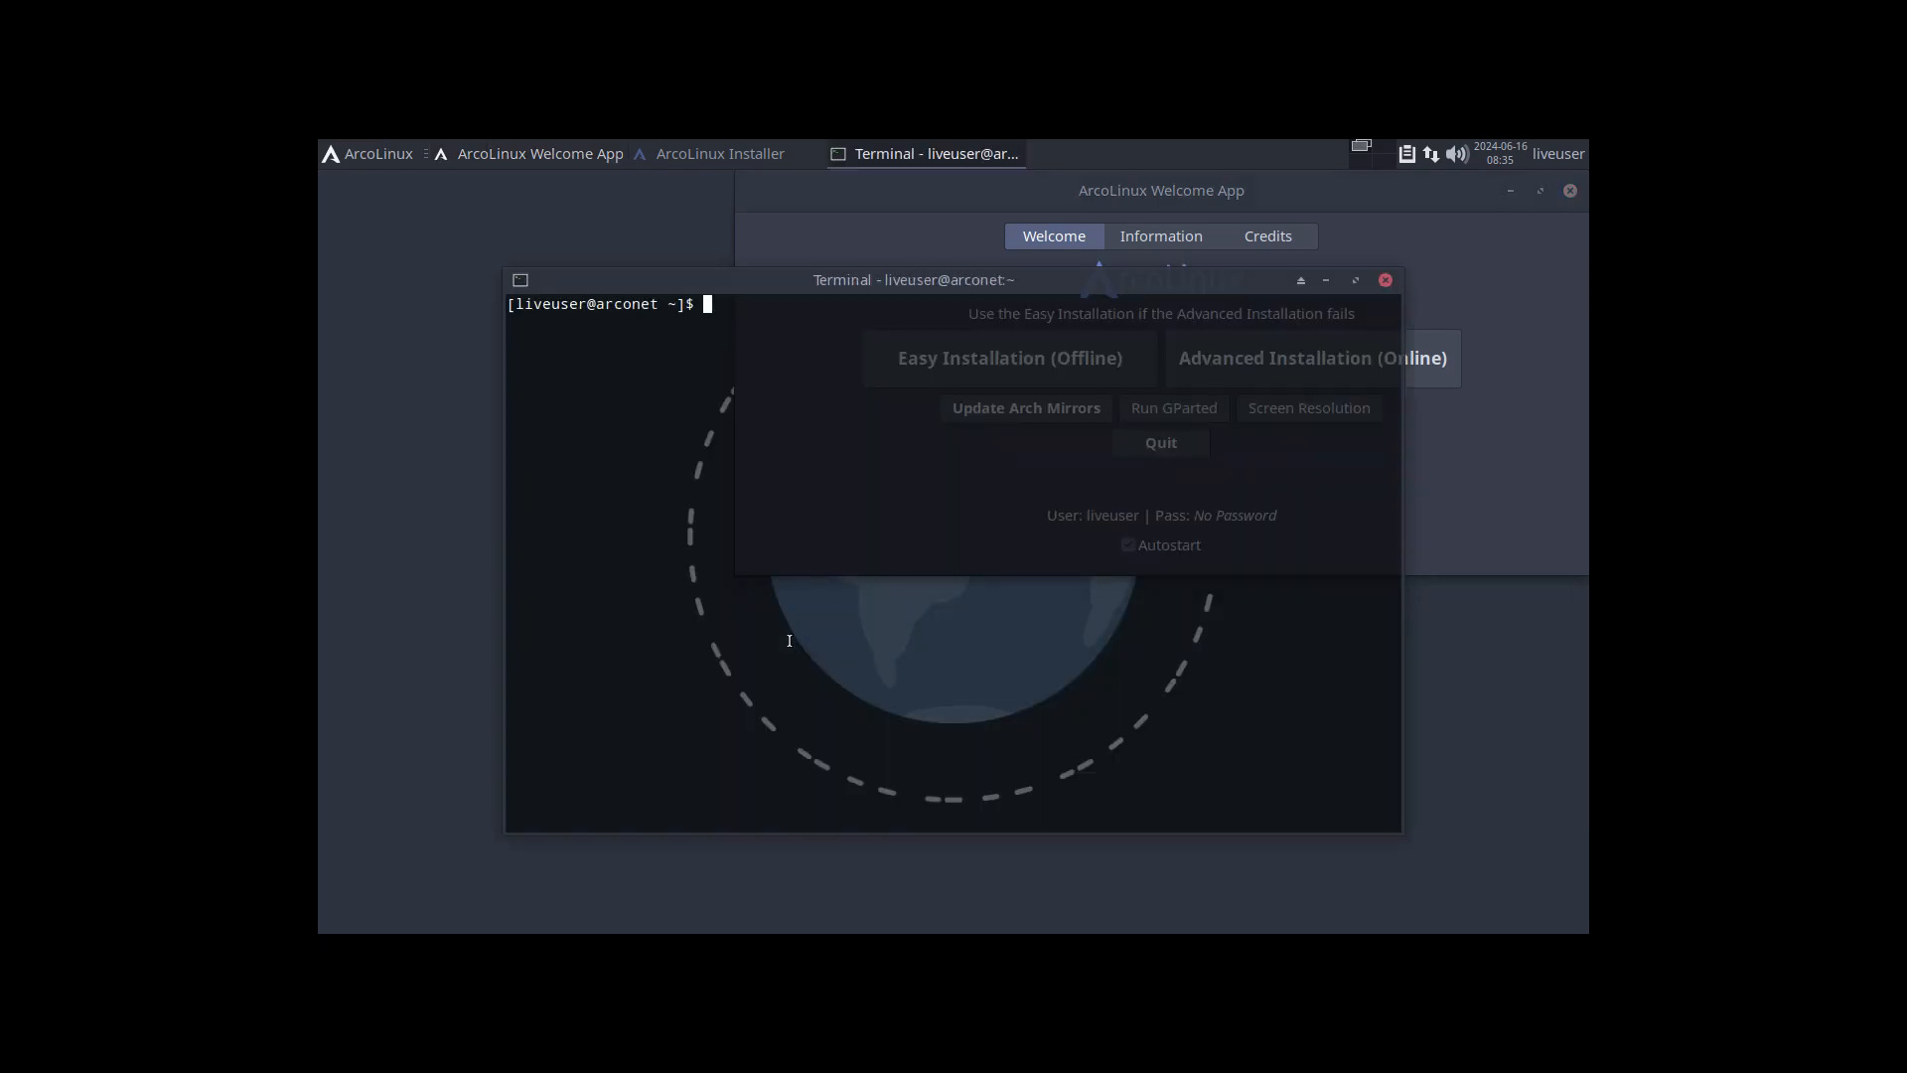
{"action": "type", "text": "nmir"}
{"action": "key", "text": "Tab"}
{"action": "key", "text": "Return"}
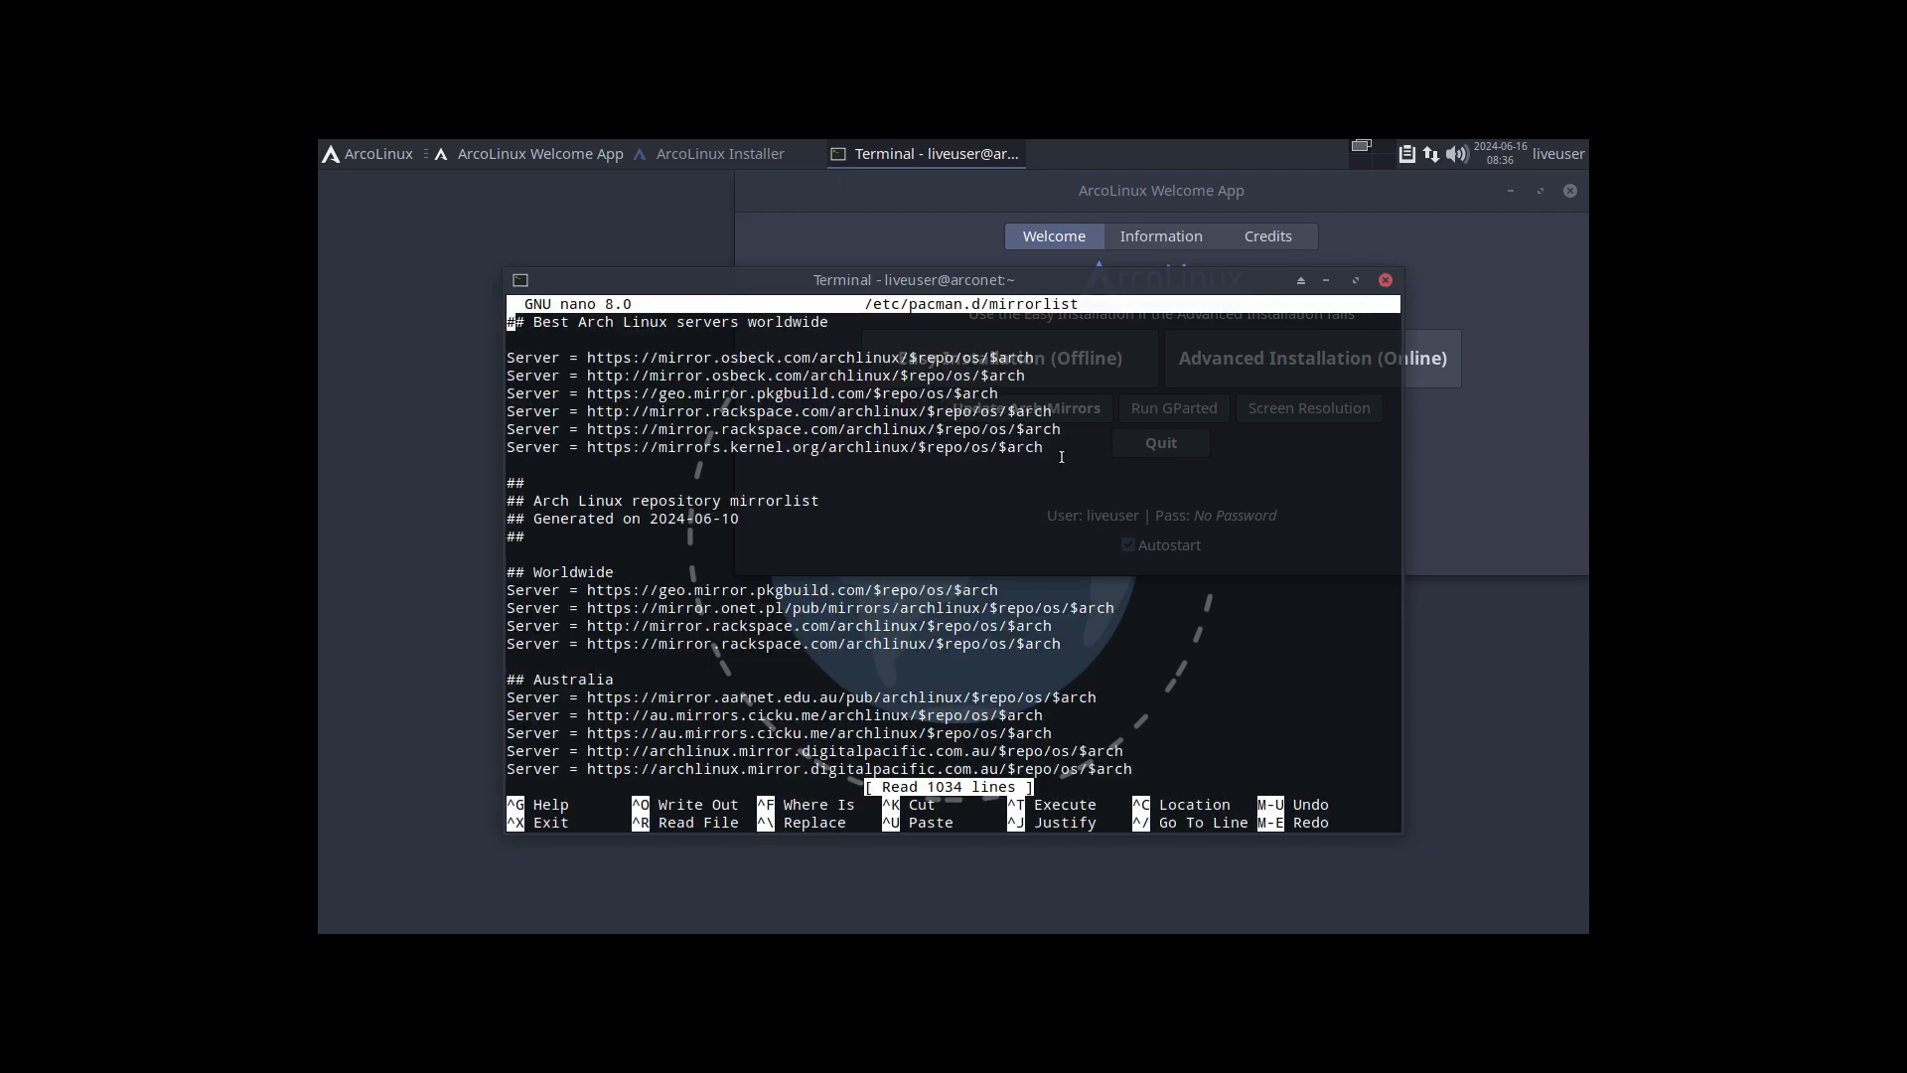
Step: Highlight the six server lines under "Best Arch Linux servers worldwide" in the mirrorlist and close the terminal
{"action": "left_click_drag", "start_coordinate": [1063, 452], "coordinate": [485, 365]}
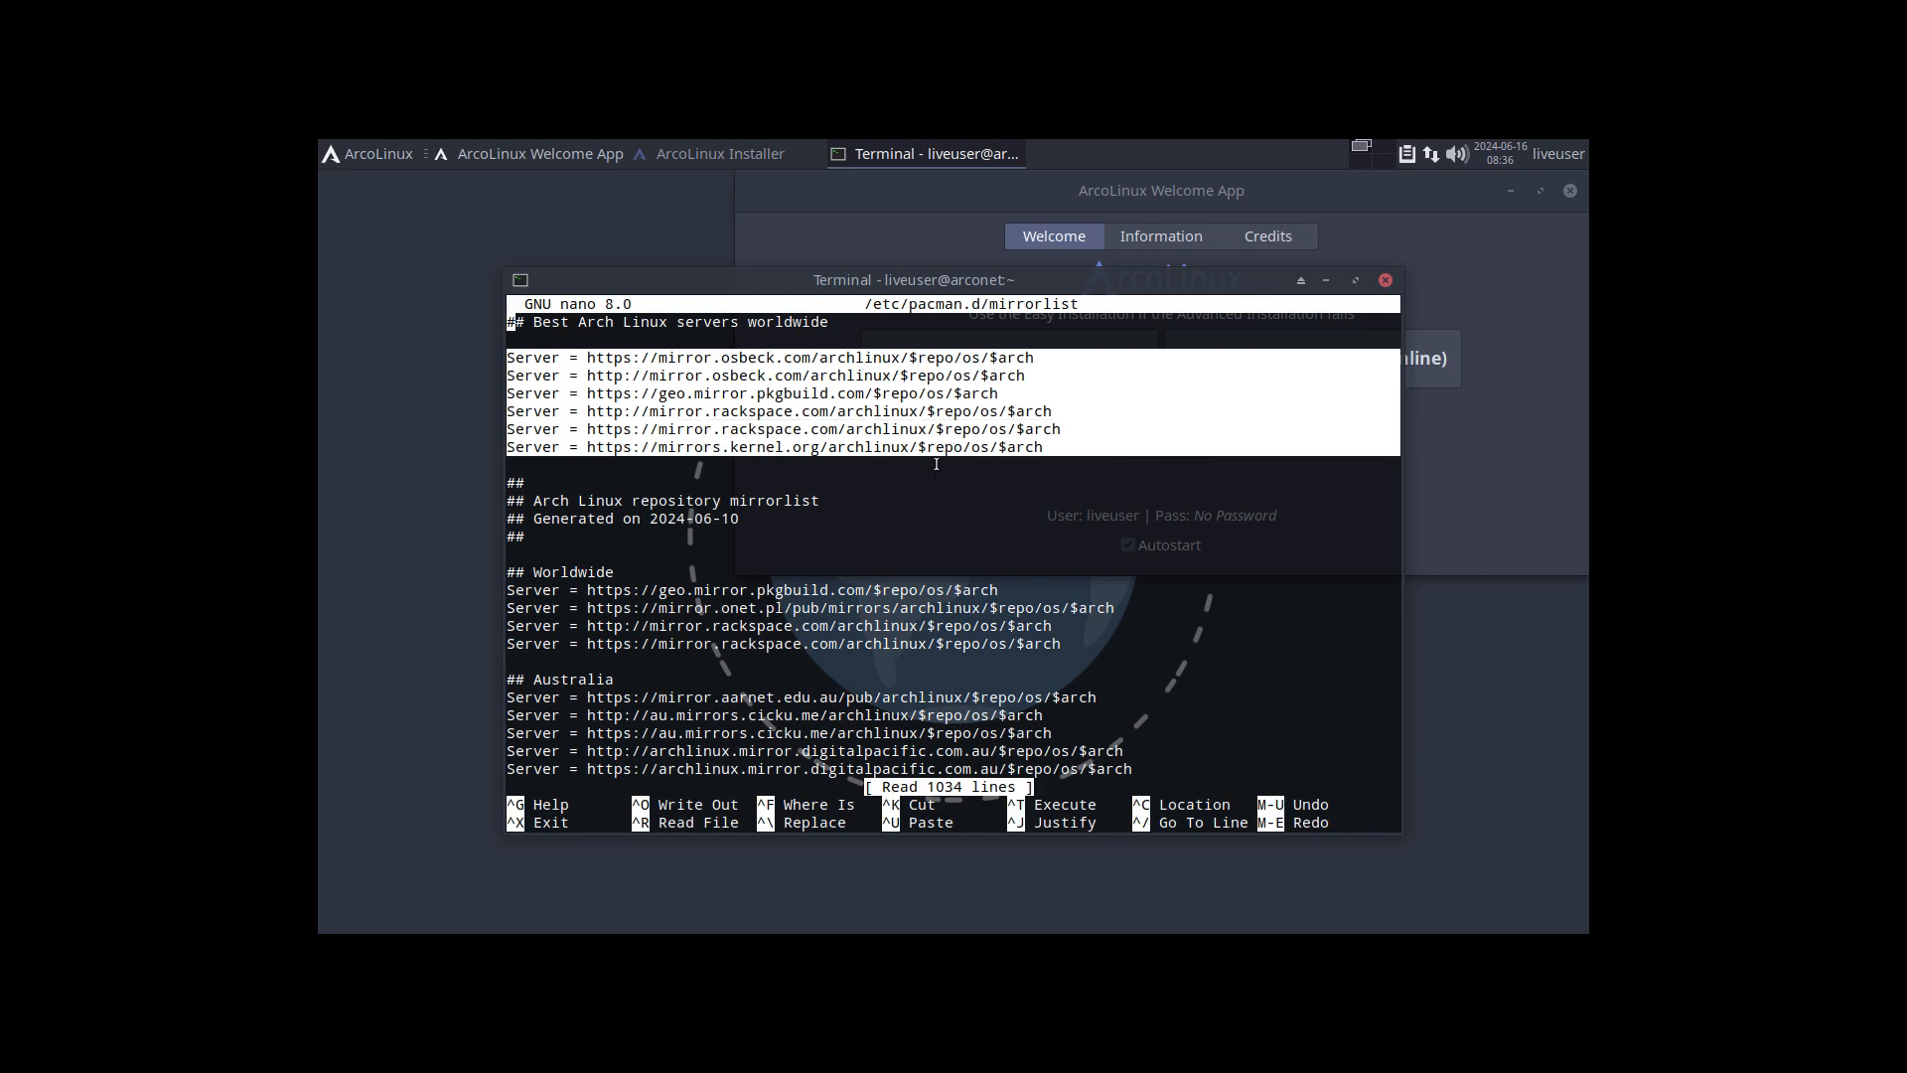
{"action": "left_click", "coordinate": [1008, 497]}
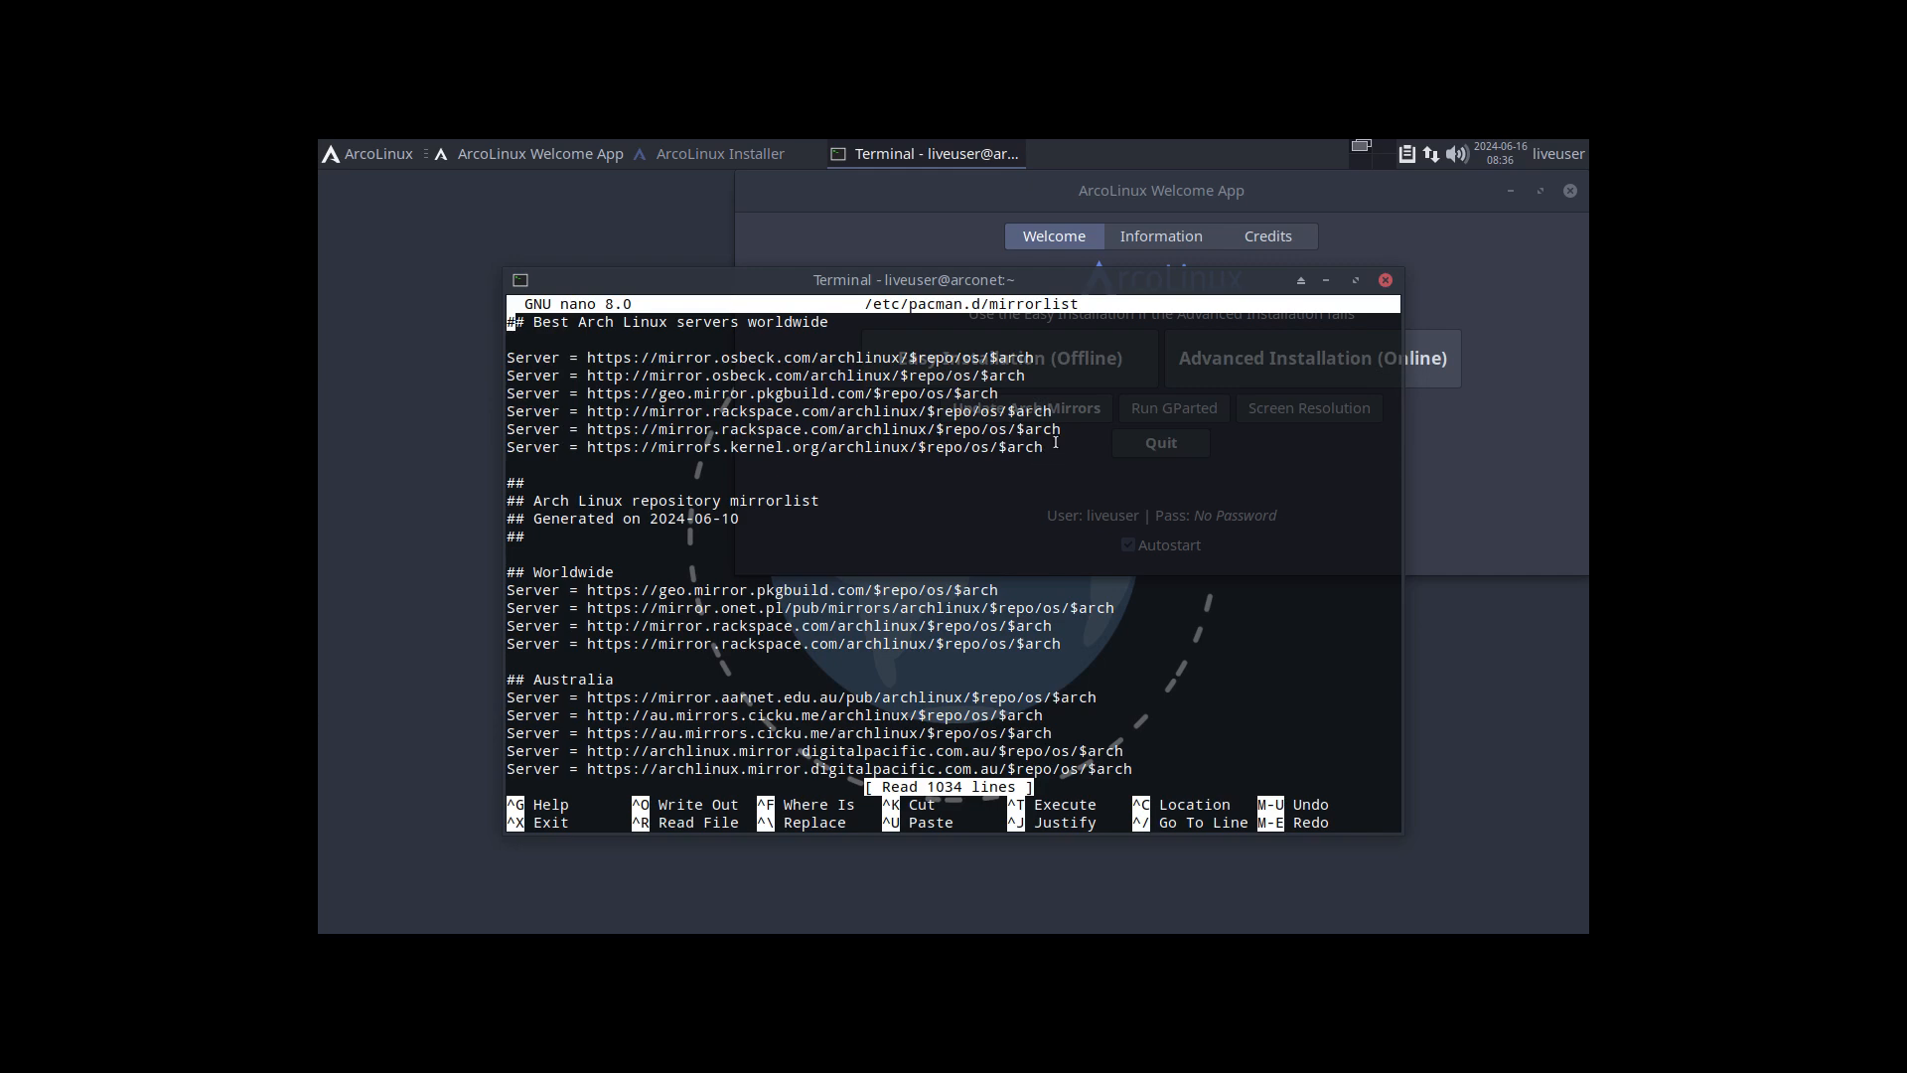
{"action": "left_click_drag", "start_coordinate": [1056, 443], "coordinate": [504, 358]}
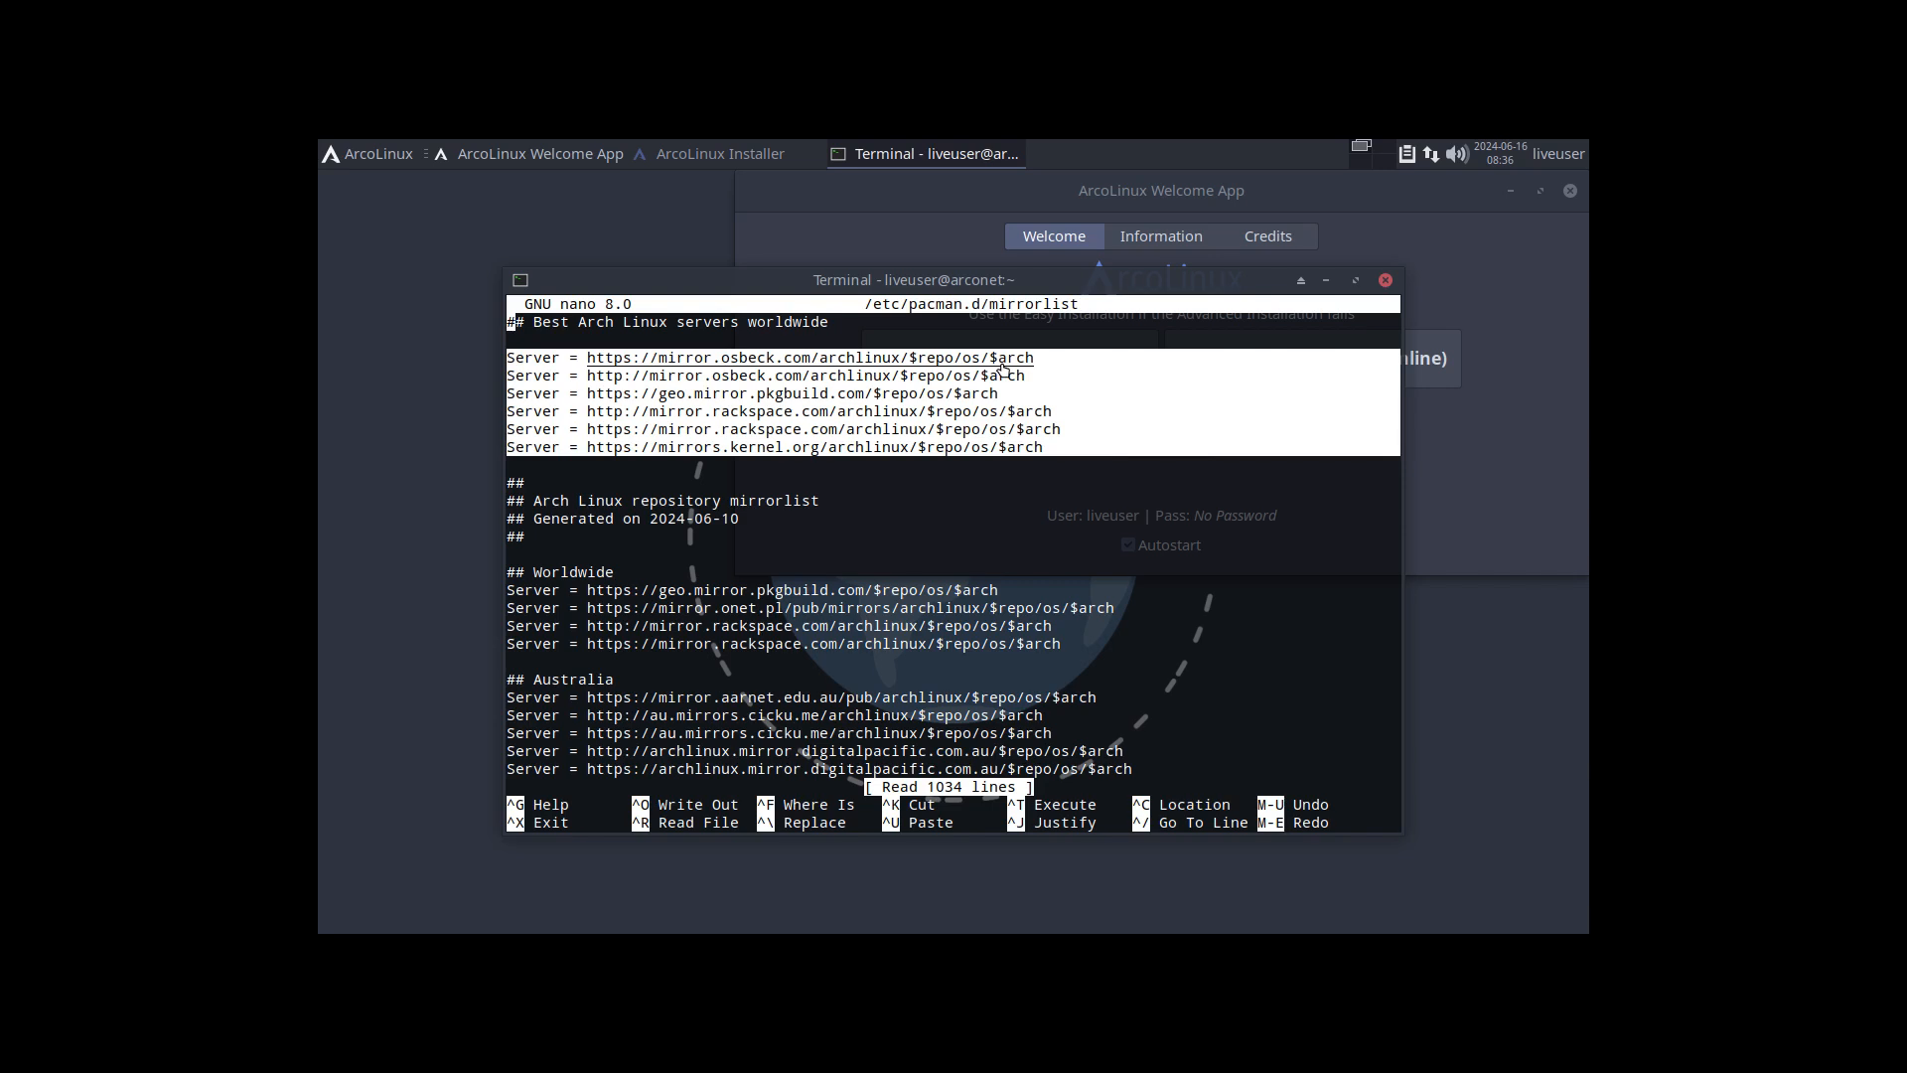
{"action": "left_click", "coordinate": [1081, 541]}
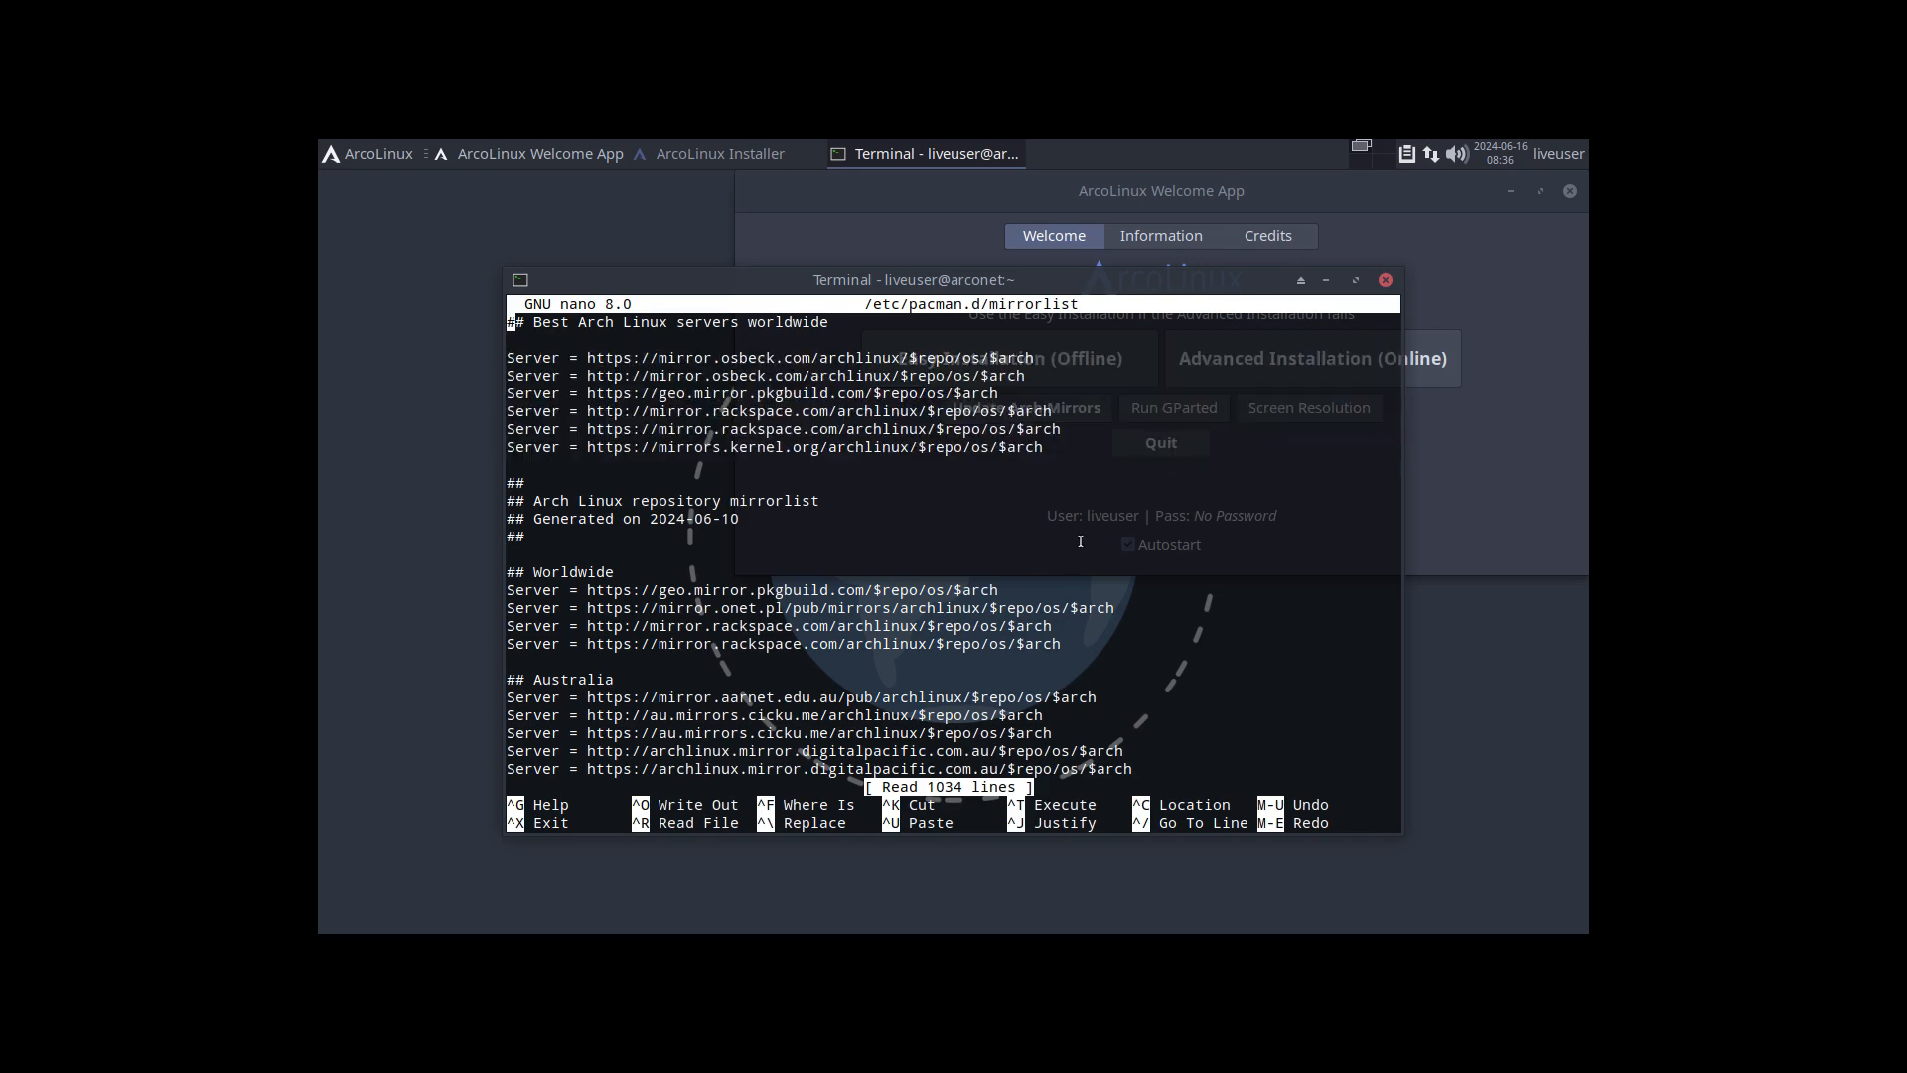
{"action": "left_click", "coordinate": [1387, 282]}
Step: Update the Arch Linux mirrorlist from the ArcoLinux Welcome App
{"action": "left_click", "coordinate": [1023, 659]}
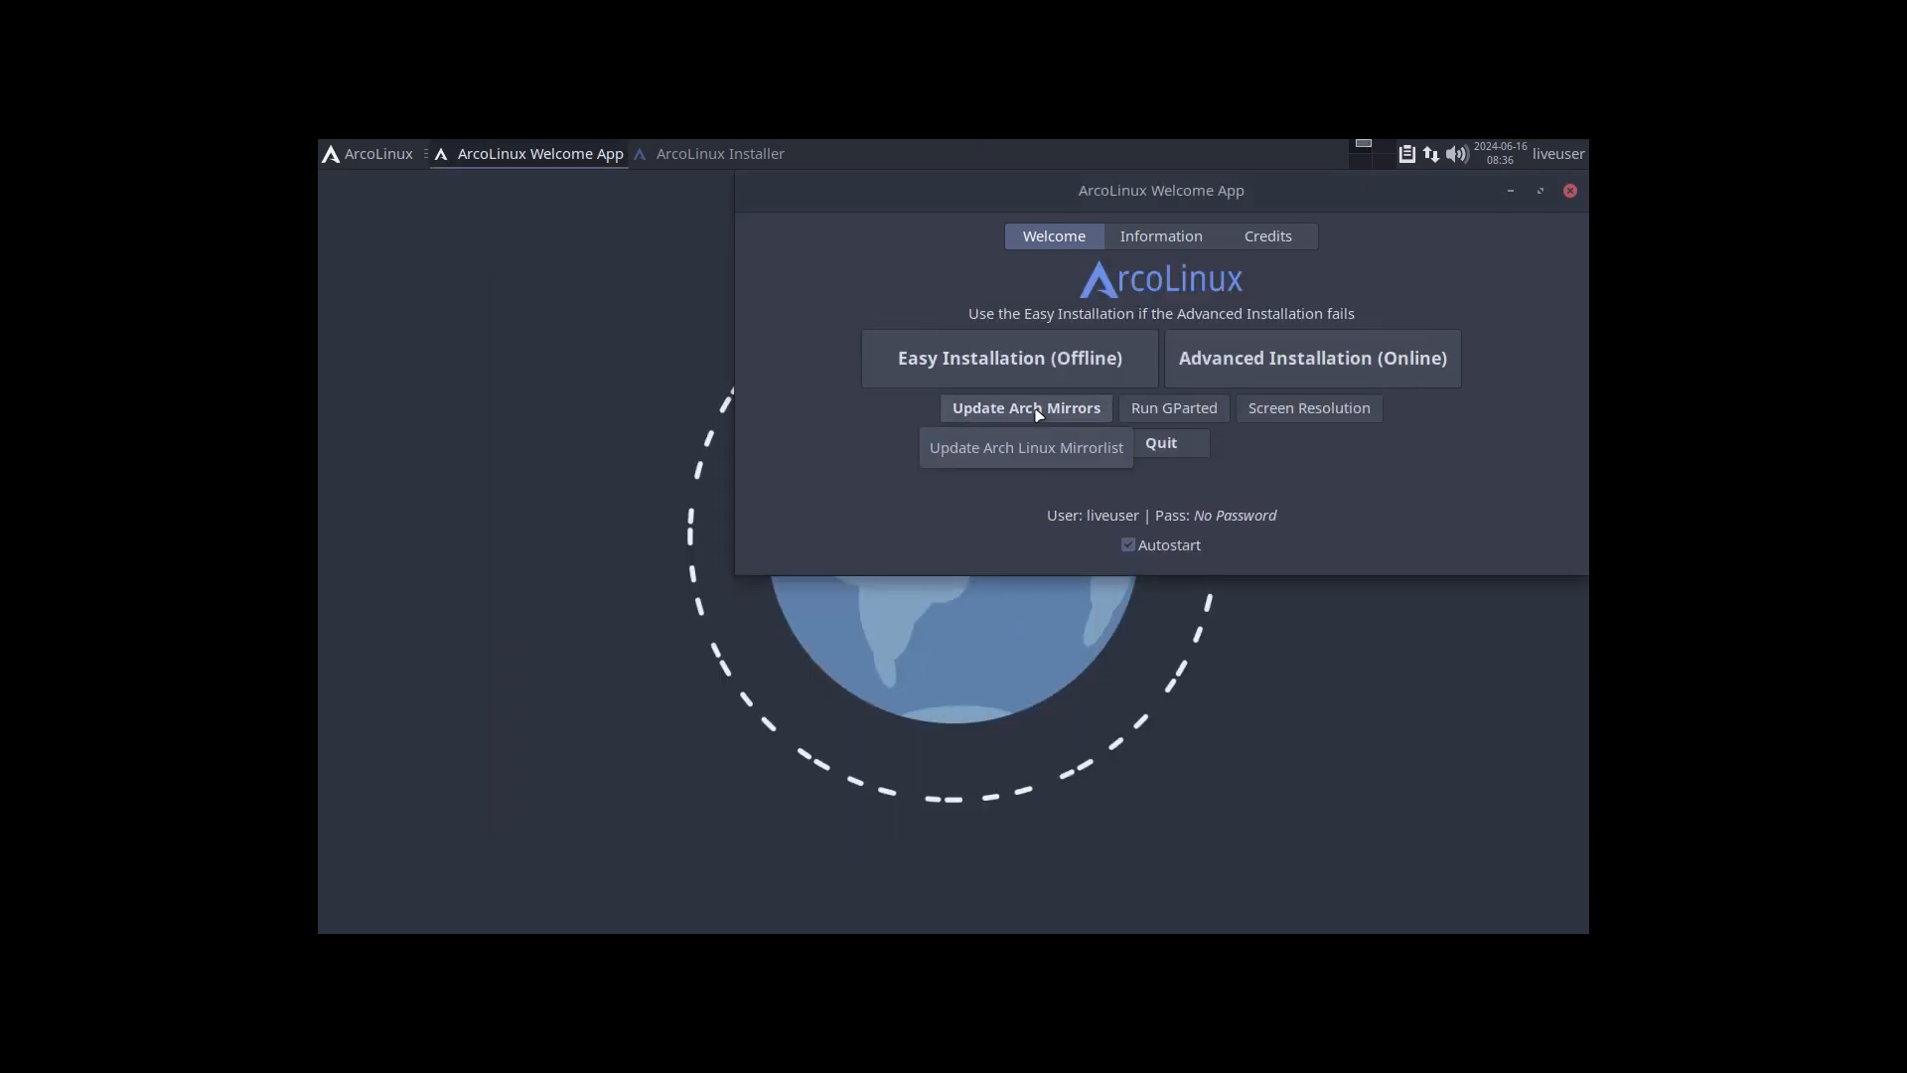
{"action": "left_click", "coordinate": [1038, 413]}
{"action": "key", "text": "Return"}
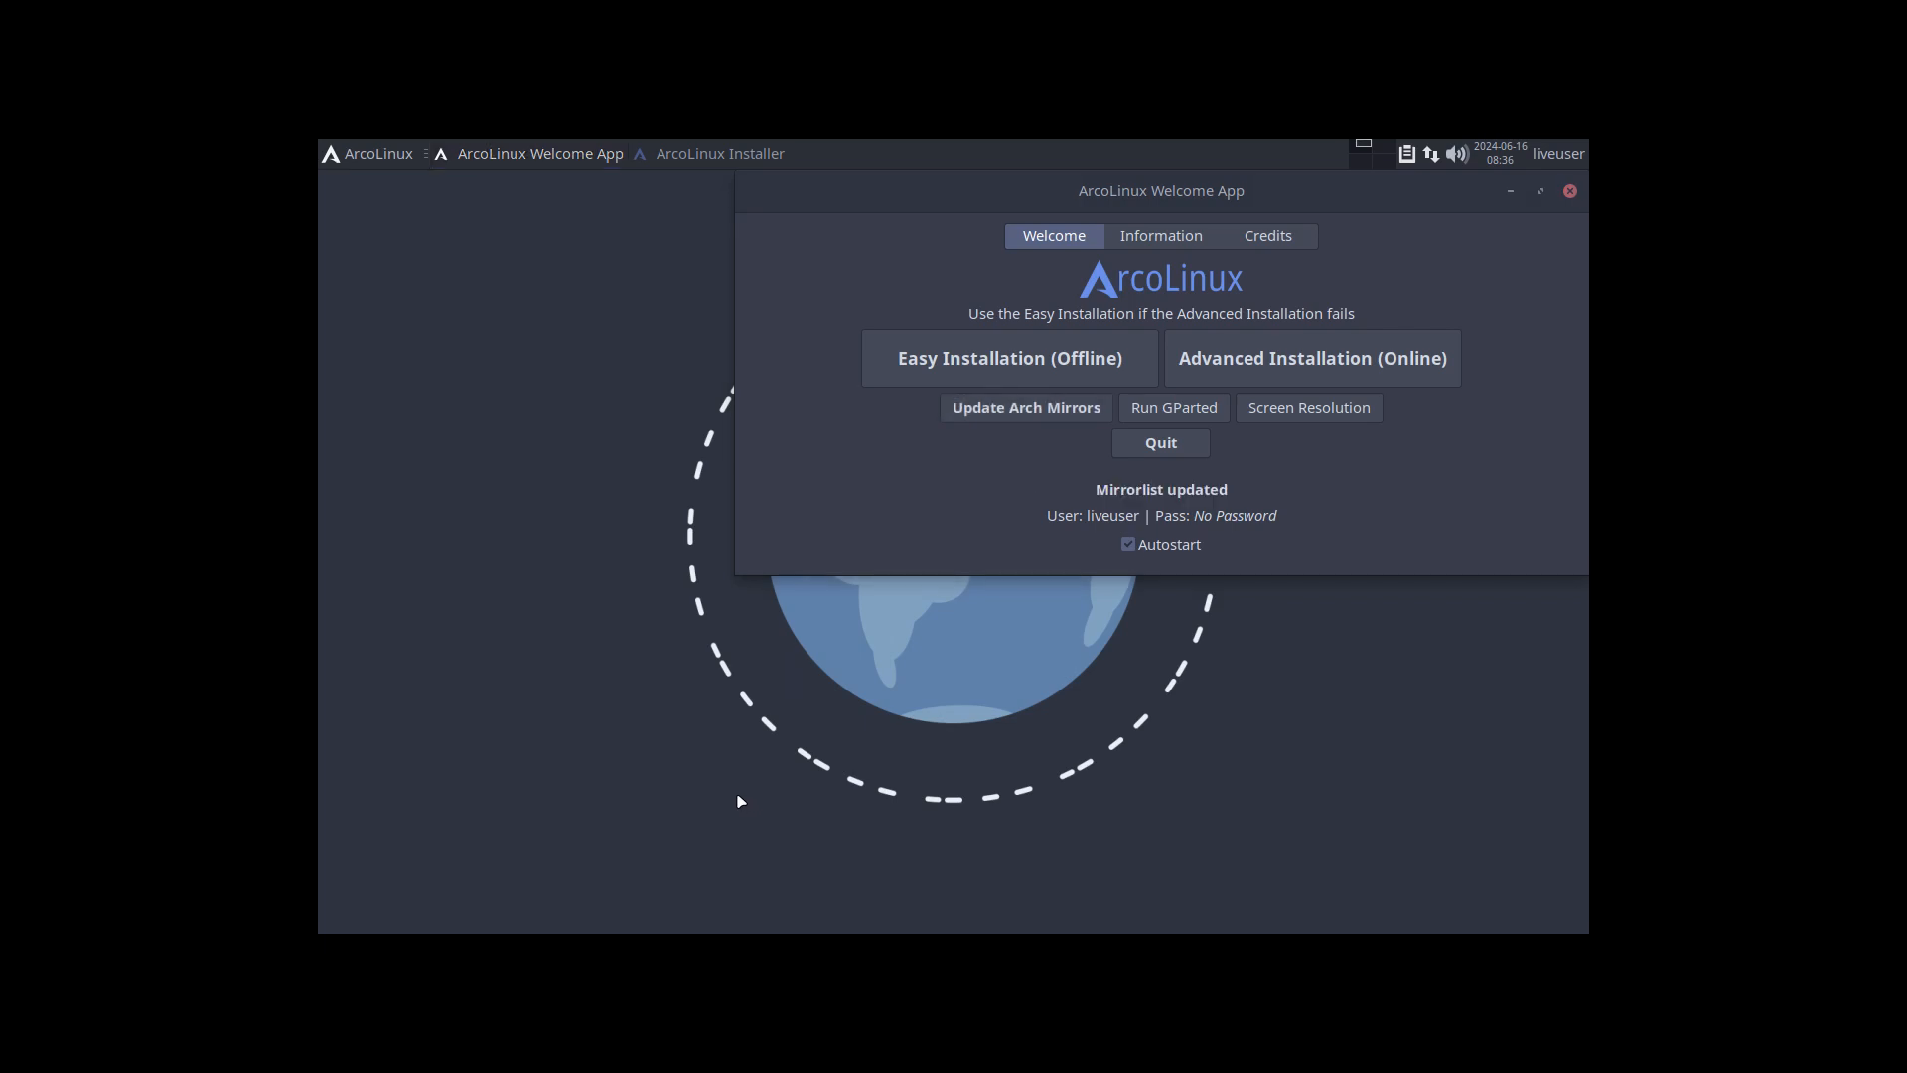
Step: Display the updated mirrorlist in nano from a new terminal, and close that terminal
{"action": "key", "text": "ctrl+alt+t"}
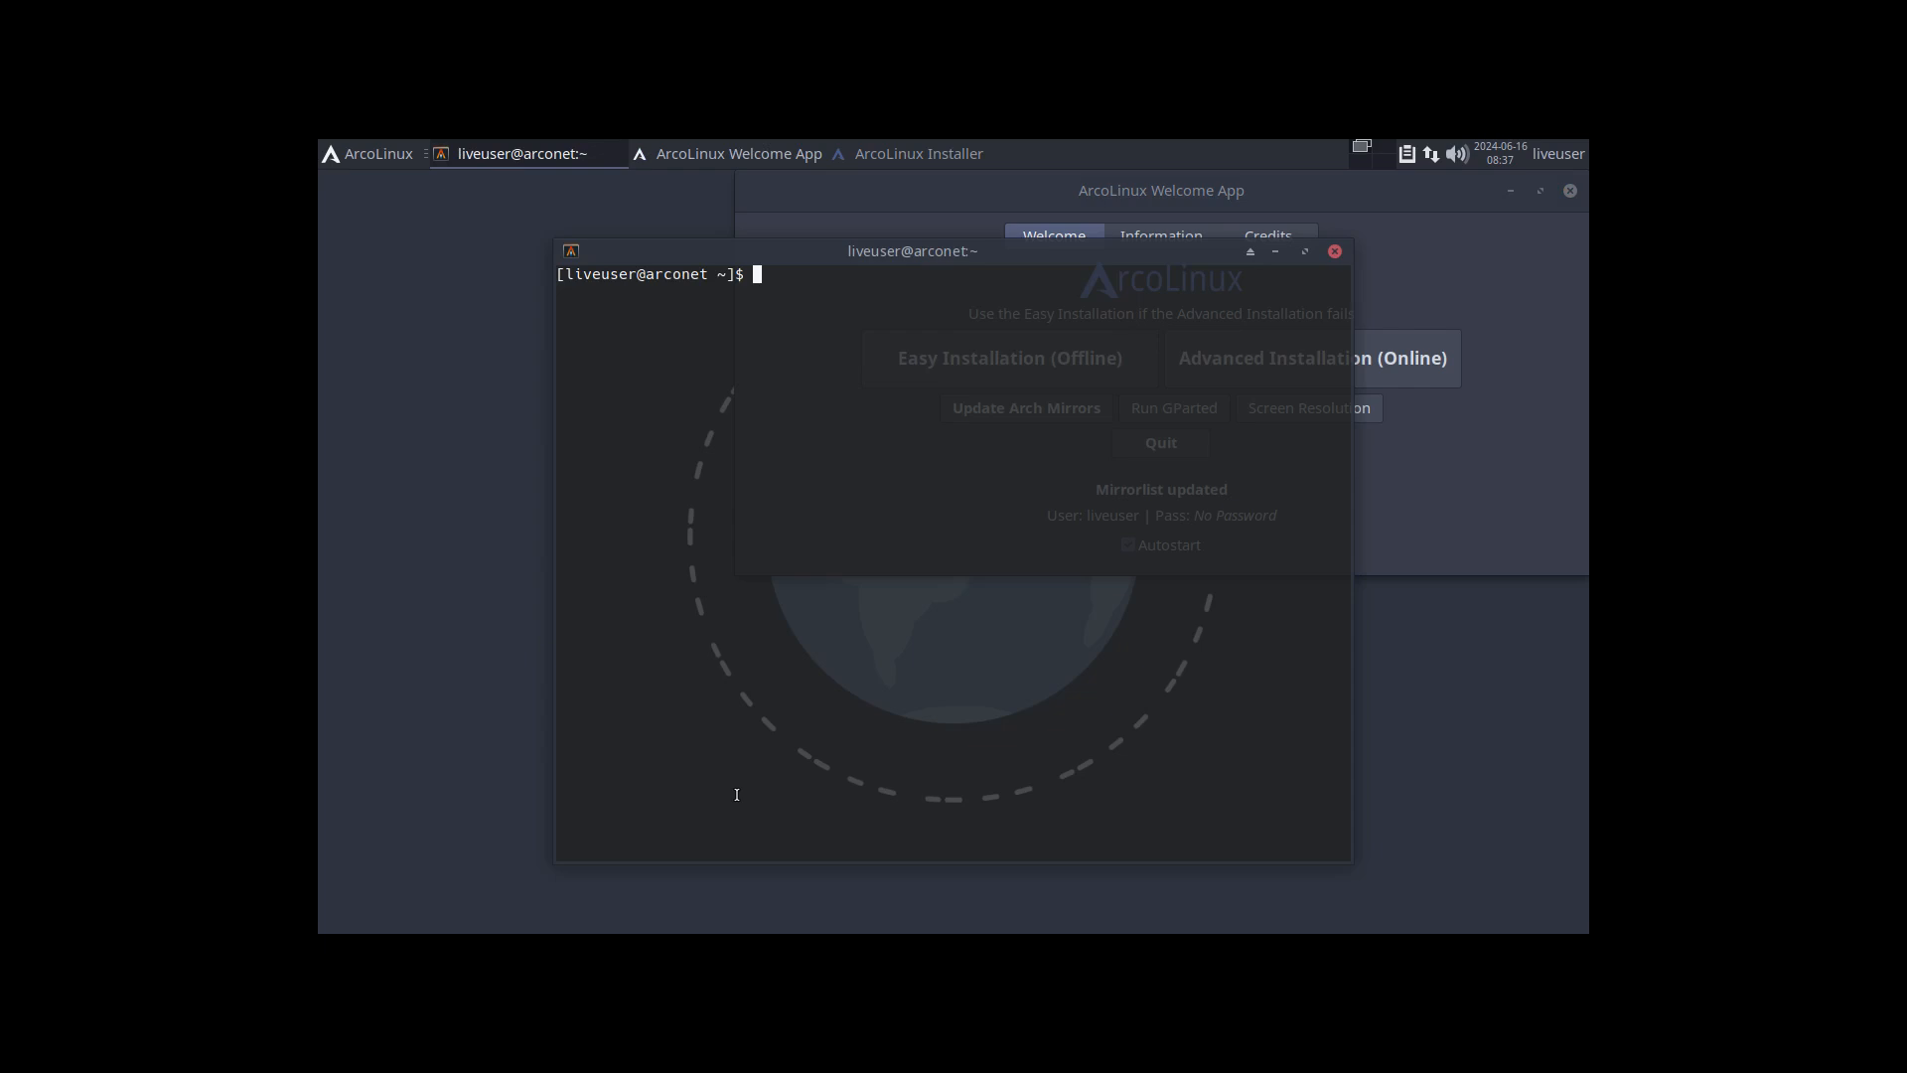
{"action": "type", "text": "nmirrorlist"}
{"action": "key", "text": "Return"}
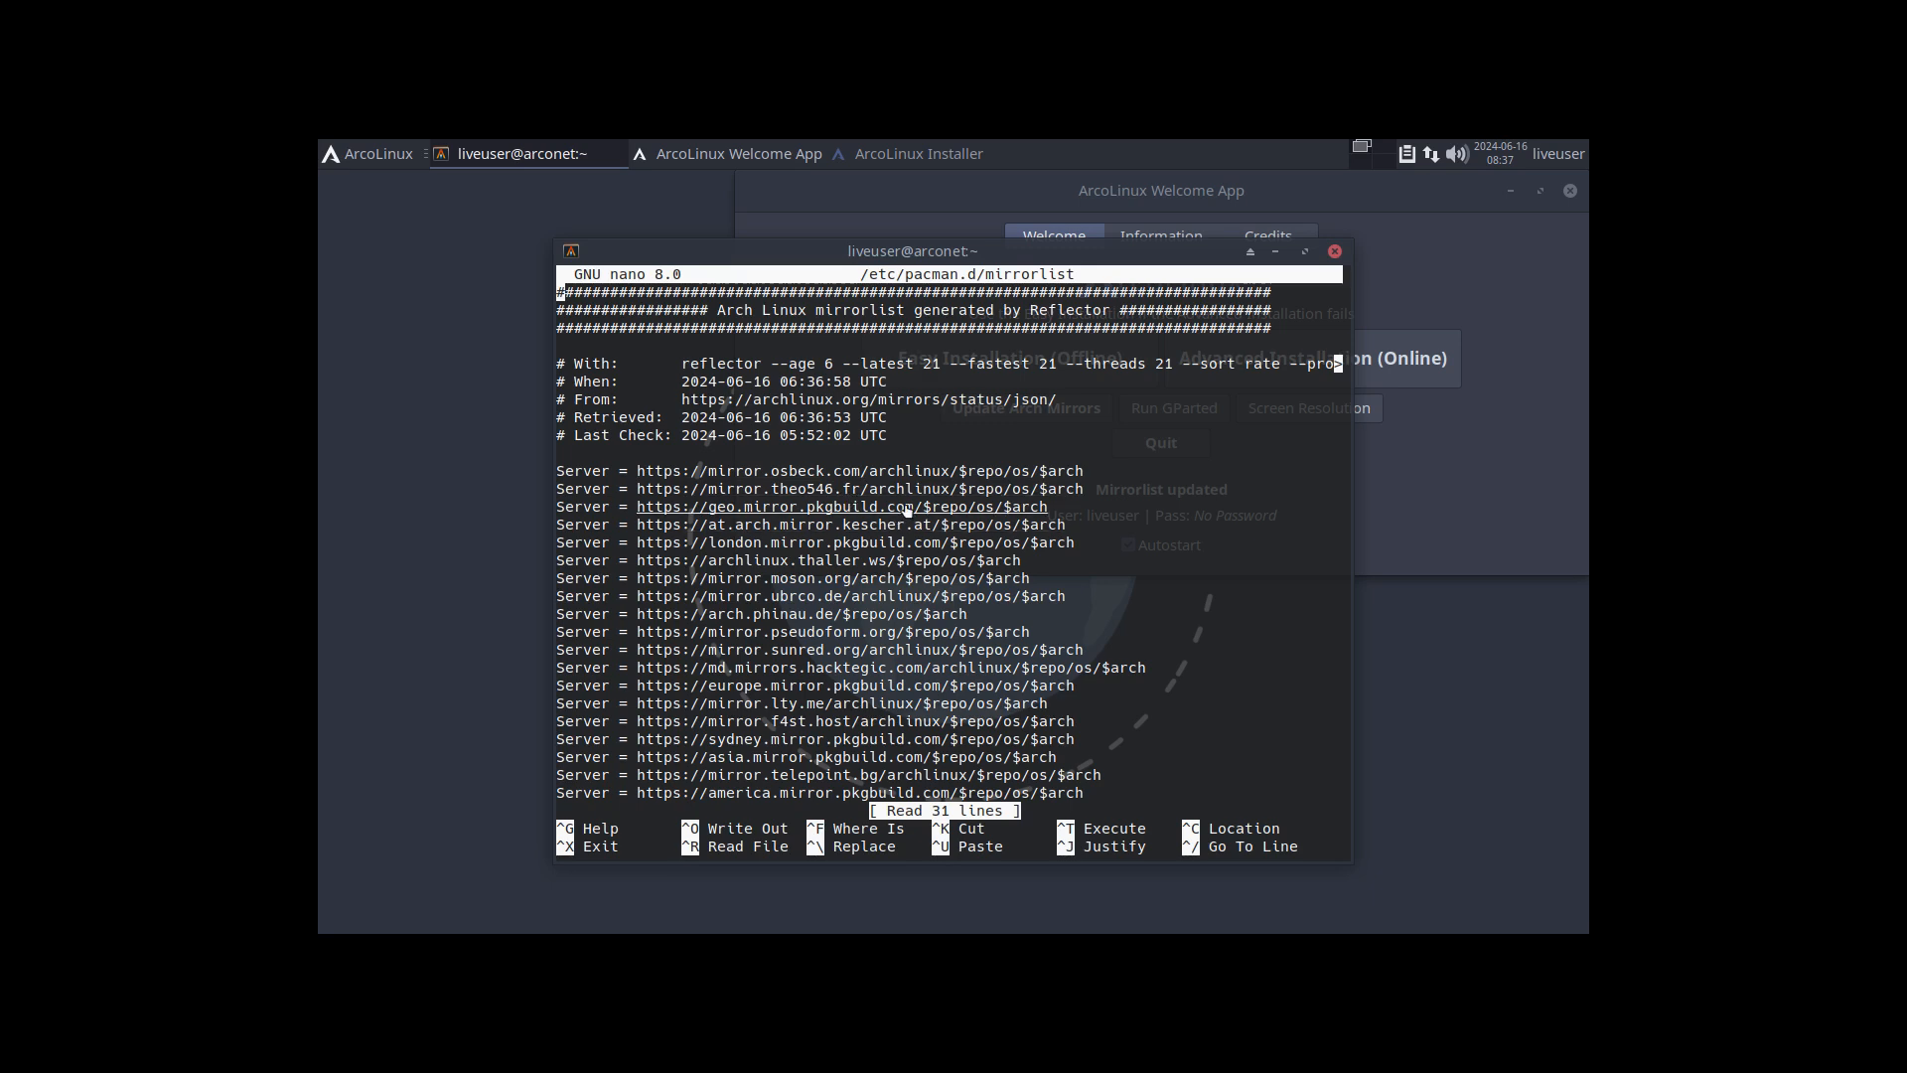
{"action": "left_click", "coordinate": [1335, 251]}
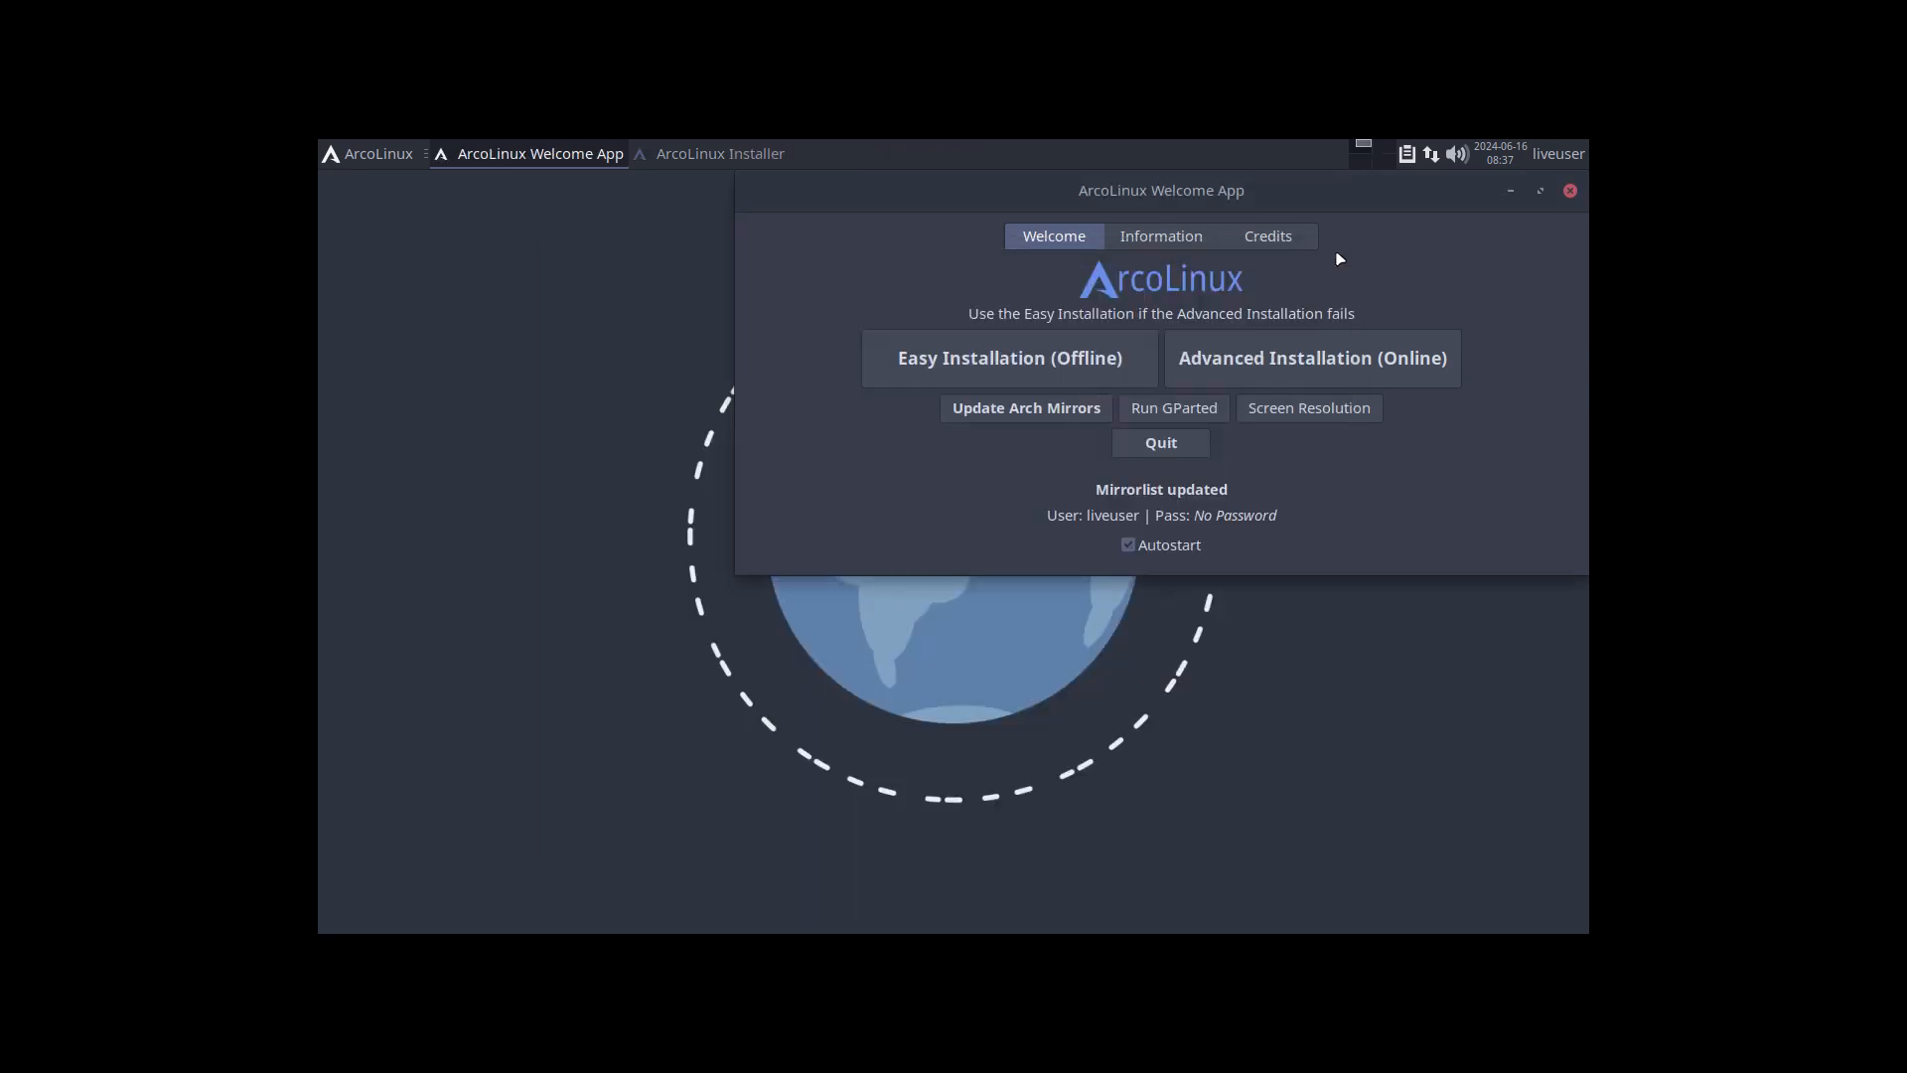
Step: Move the Welcome App window toward the screen's centre and return to the installer to highlight the pacman "-Su" option in its log
{"action": "left_click_drag", "start_coordinate": [1289, 184], "coordinate": [1109, 275]}
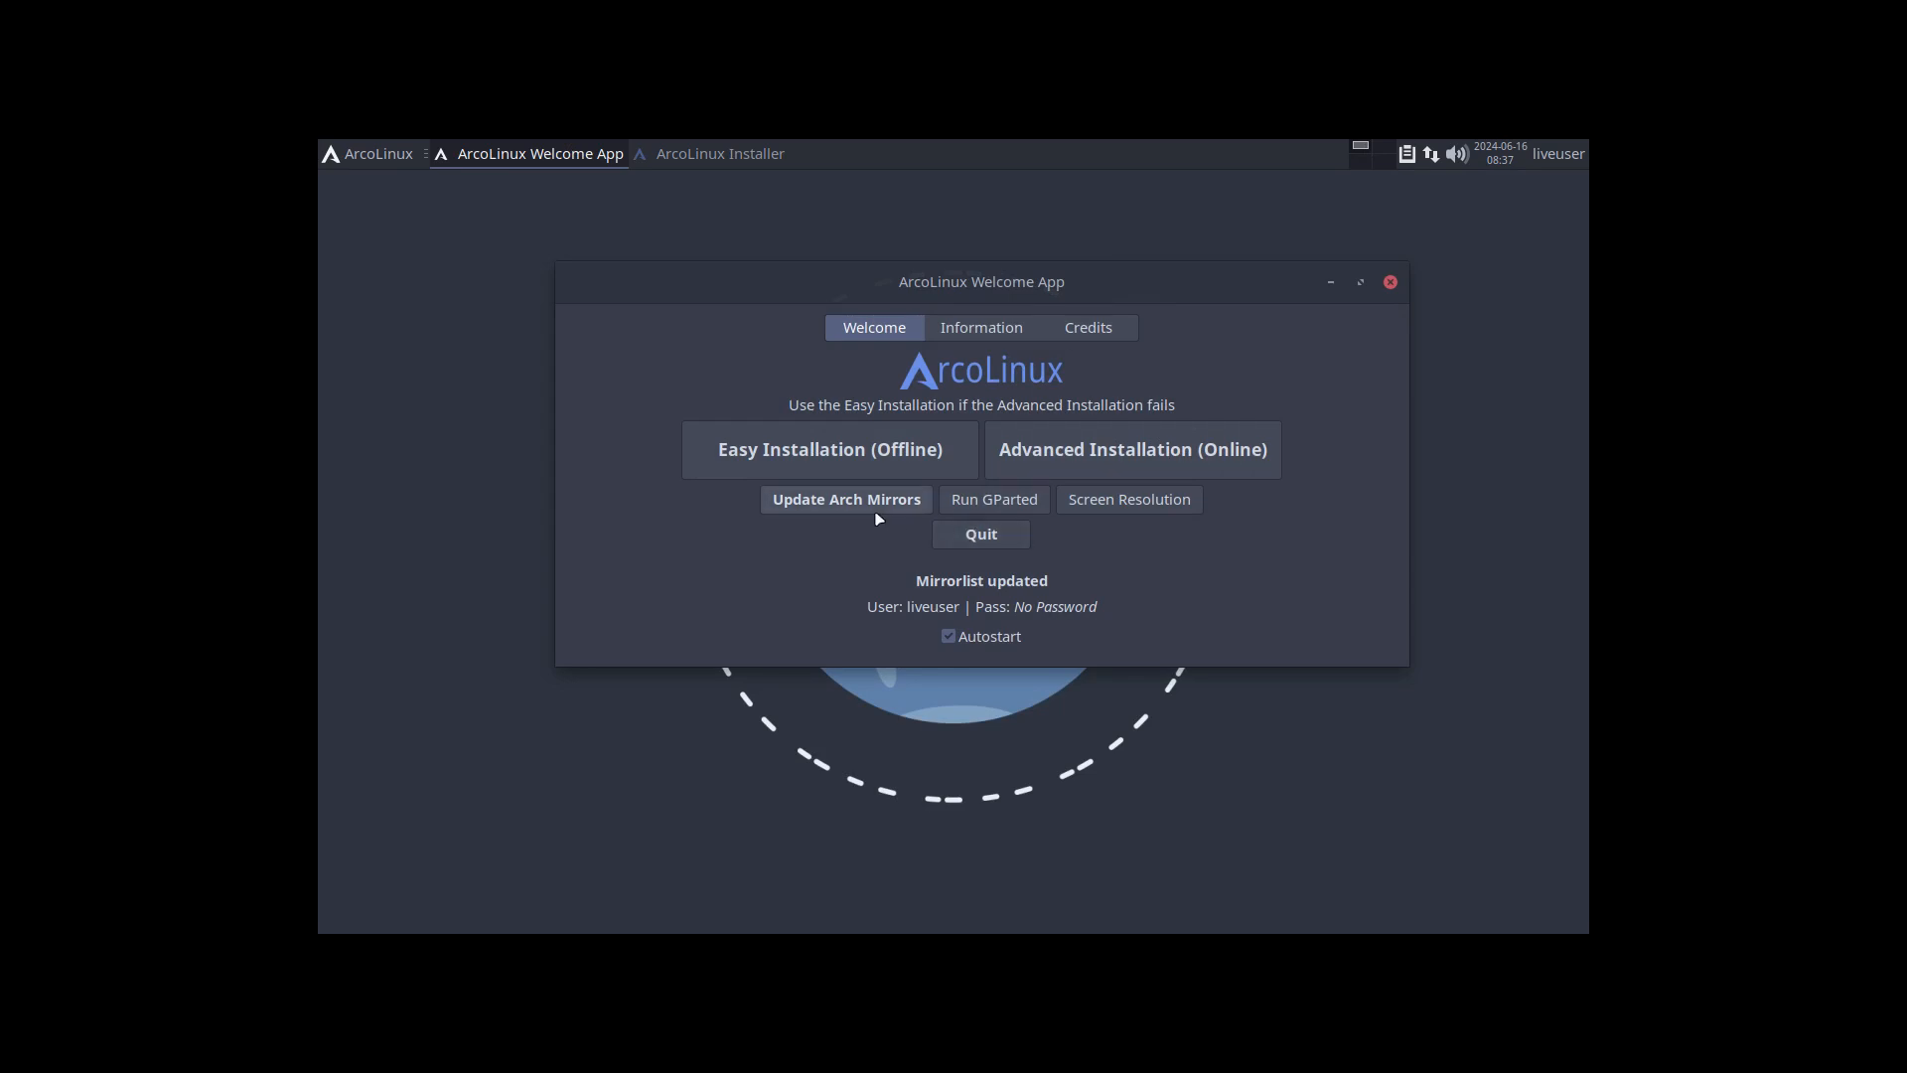
{"action": "left_click", "coordinate": [744, 157]}
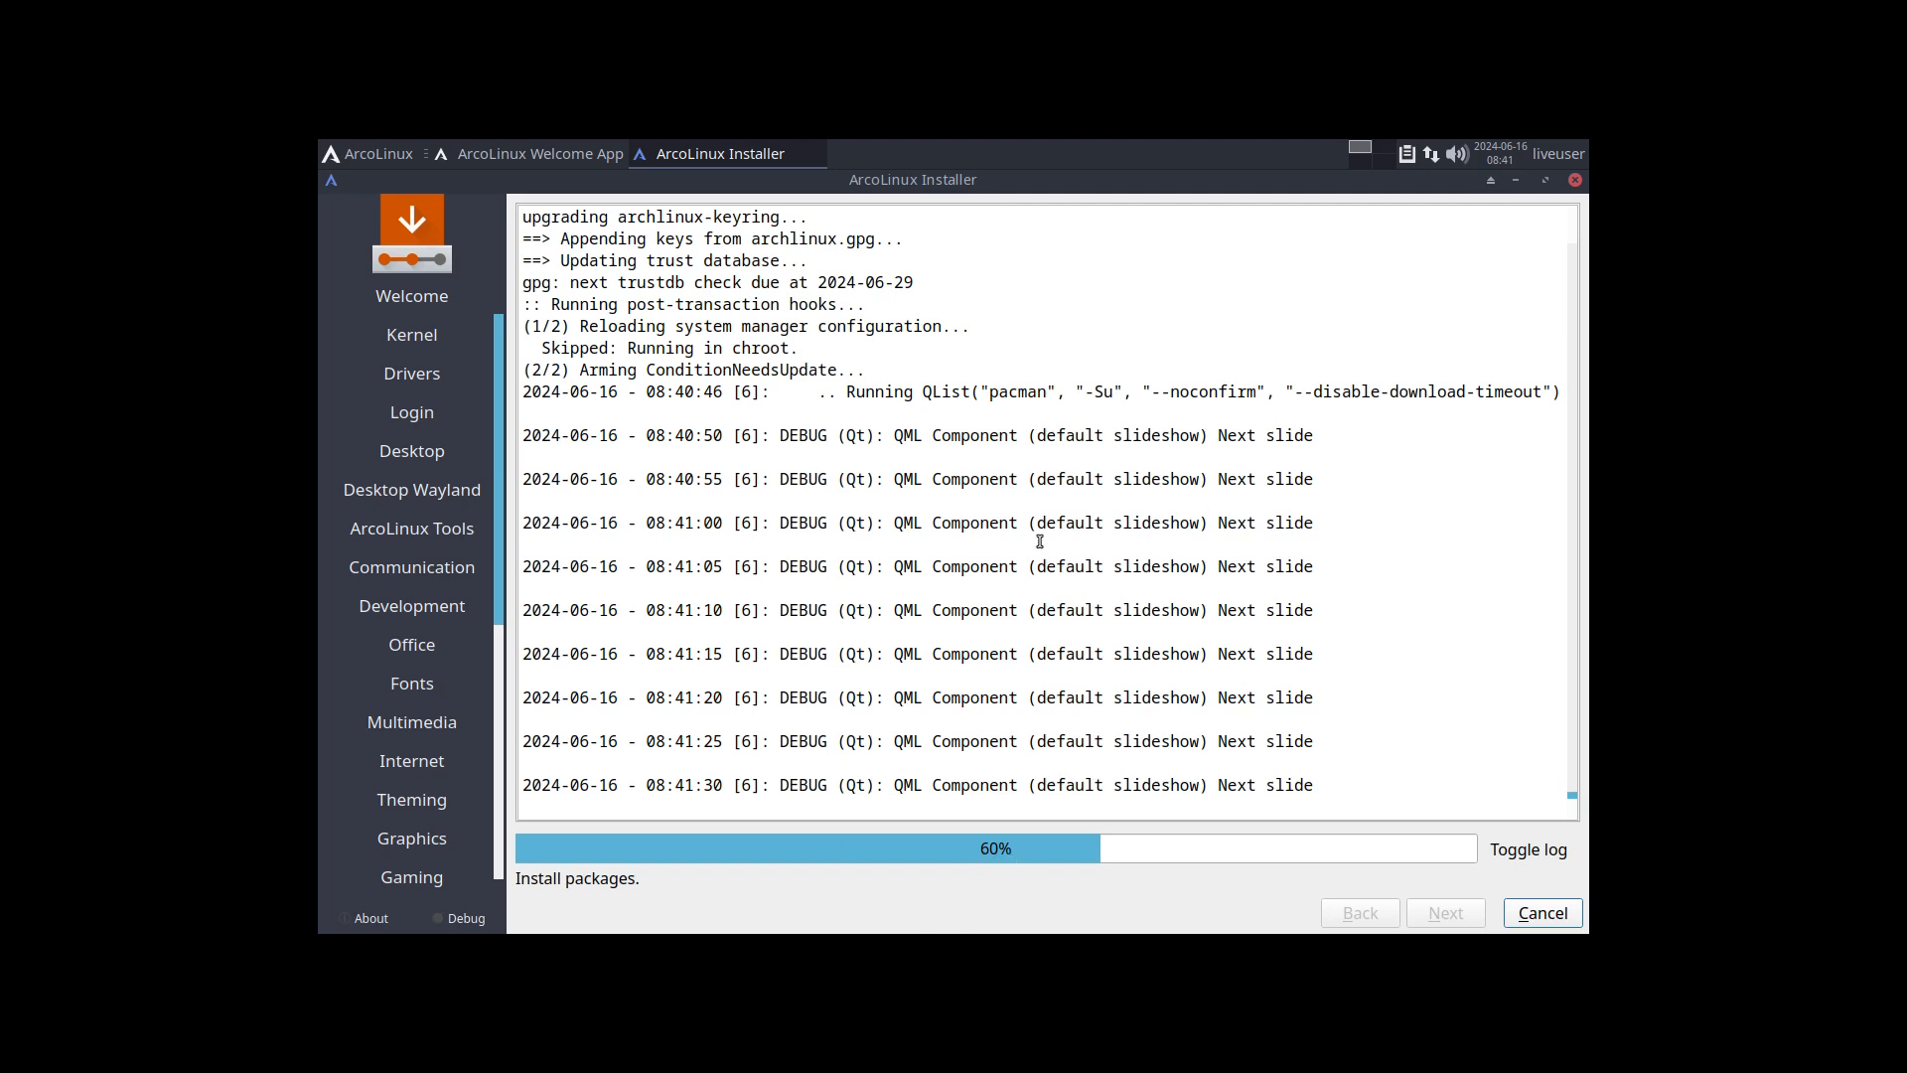
{"action": "left_click", "coordinate": [1088, 392]}
{"action": "left_click_drag", "start_coordinate": [1088, 392], "coordinate": [1159, 391]}
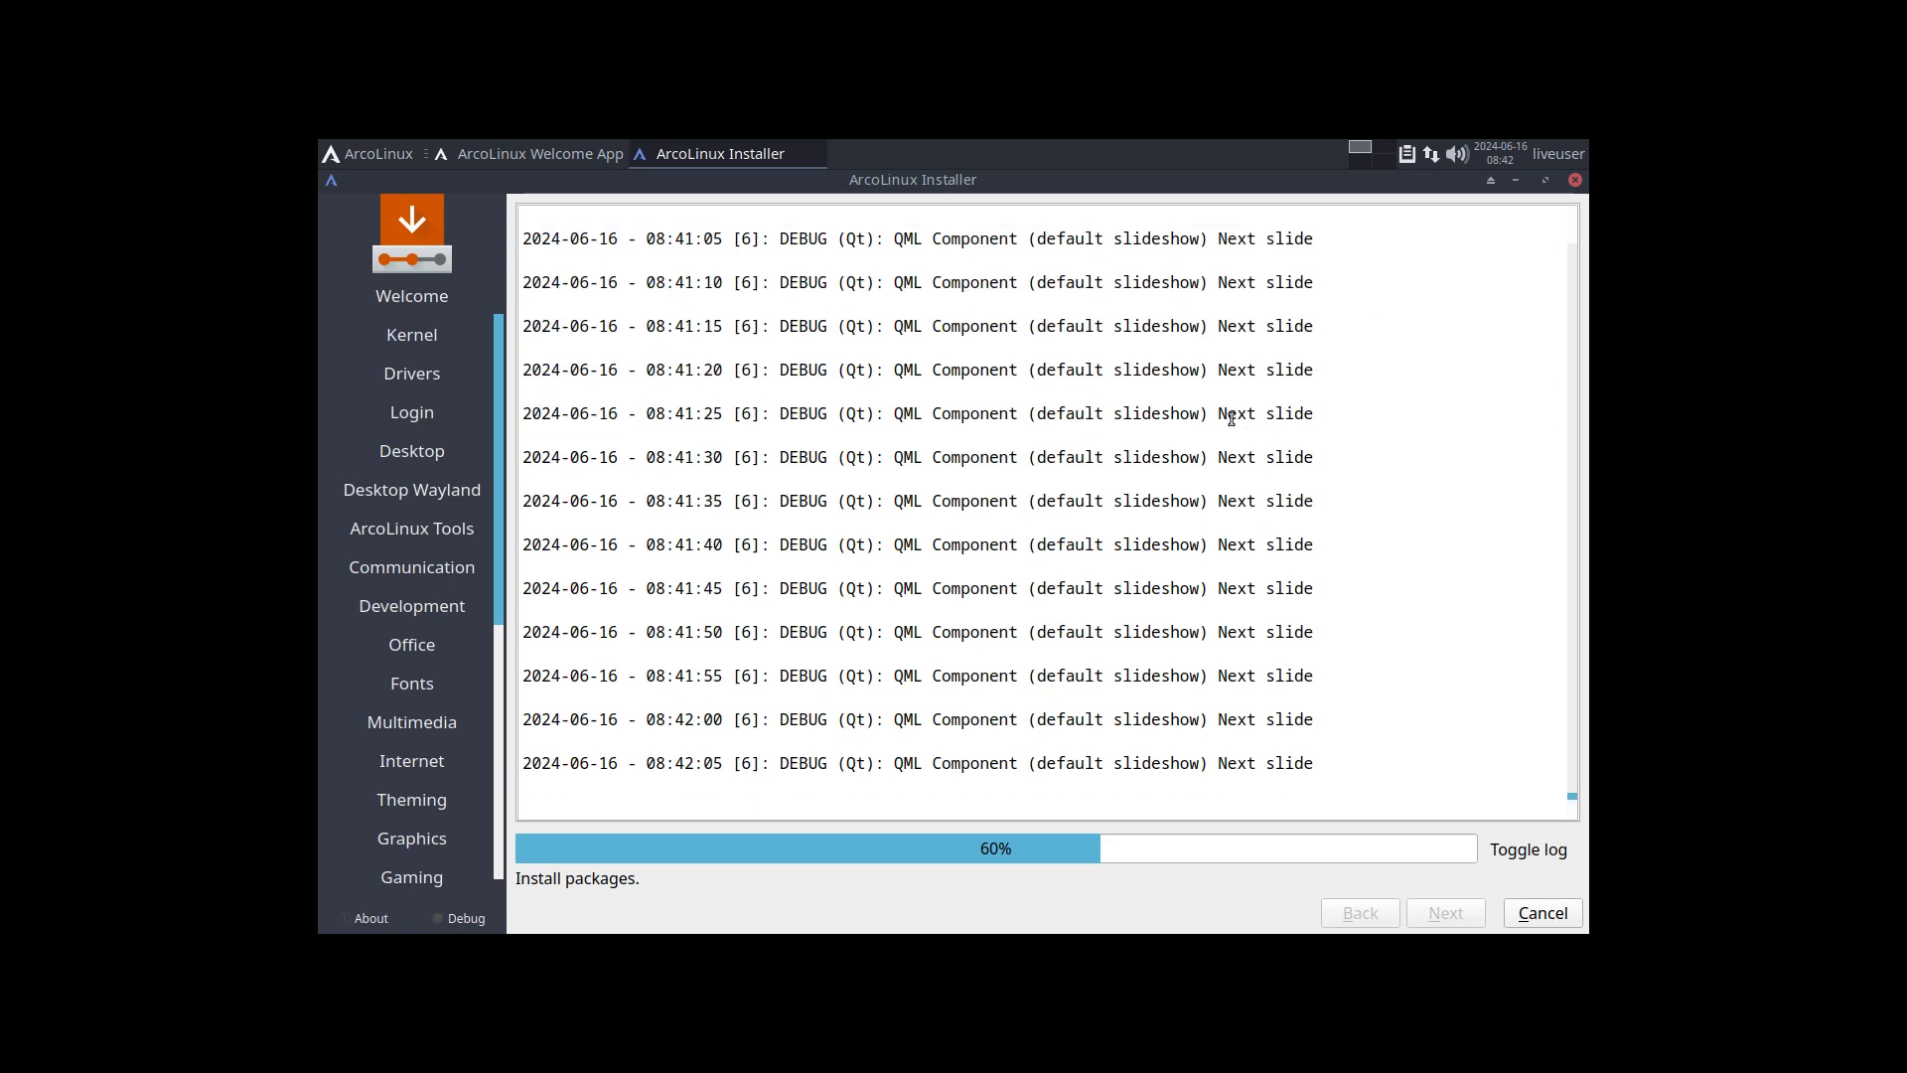
{"action": "left_click", "coordinate": [1524, 849]}
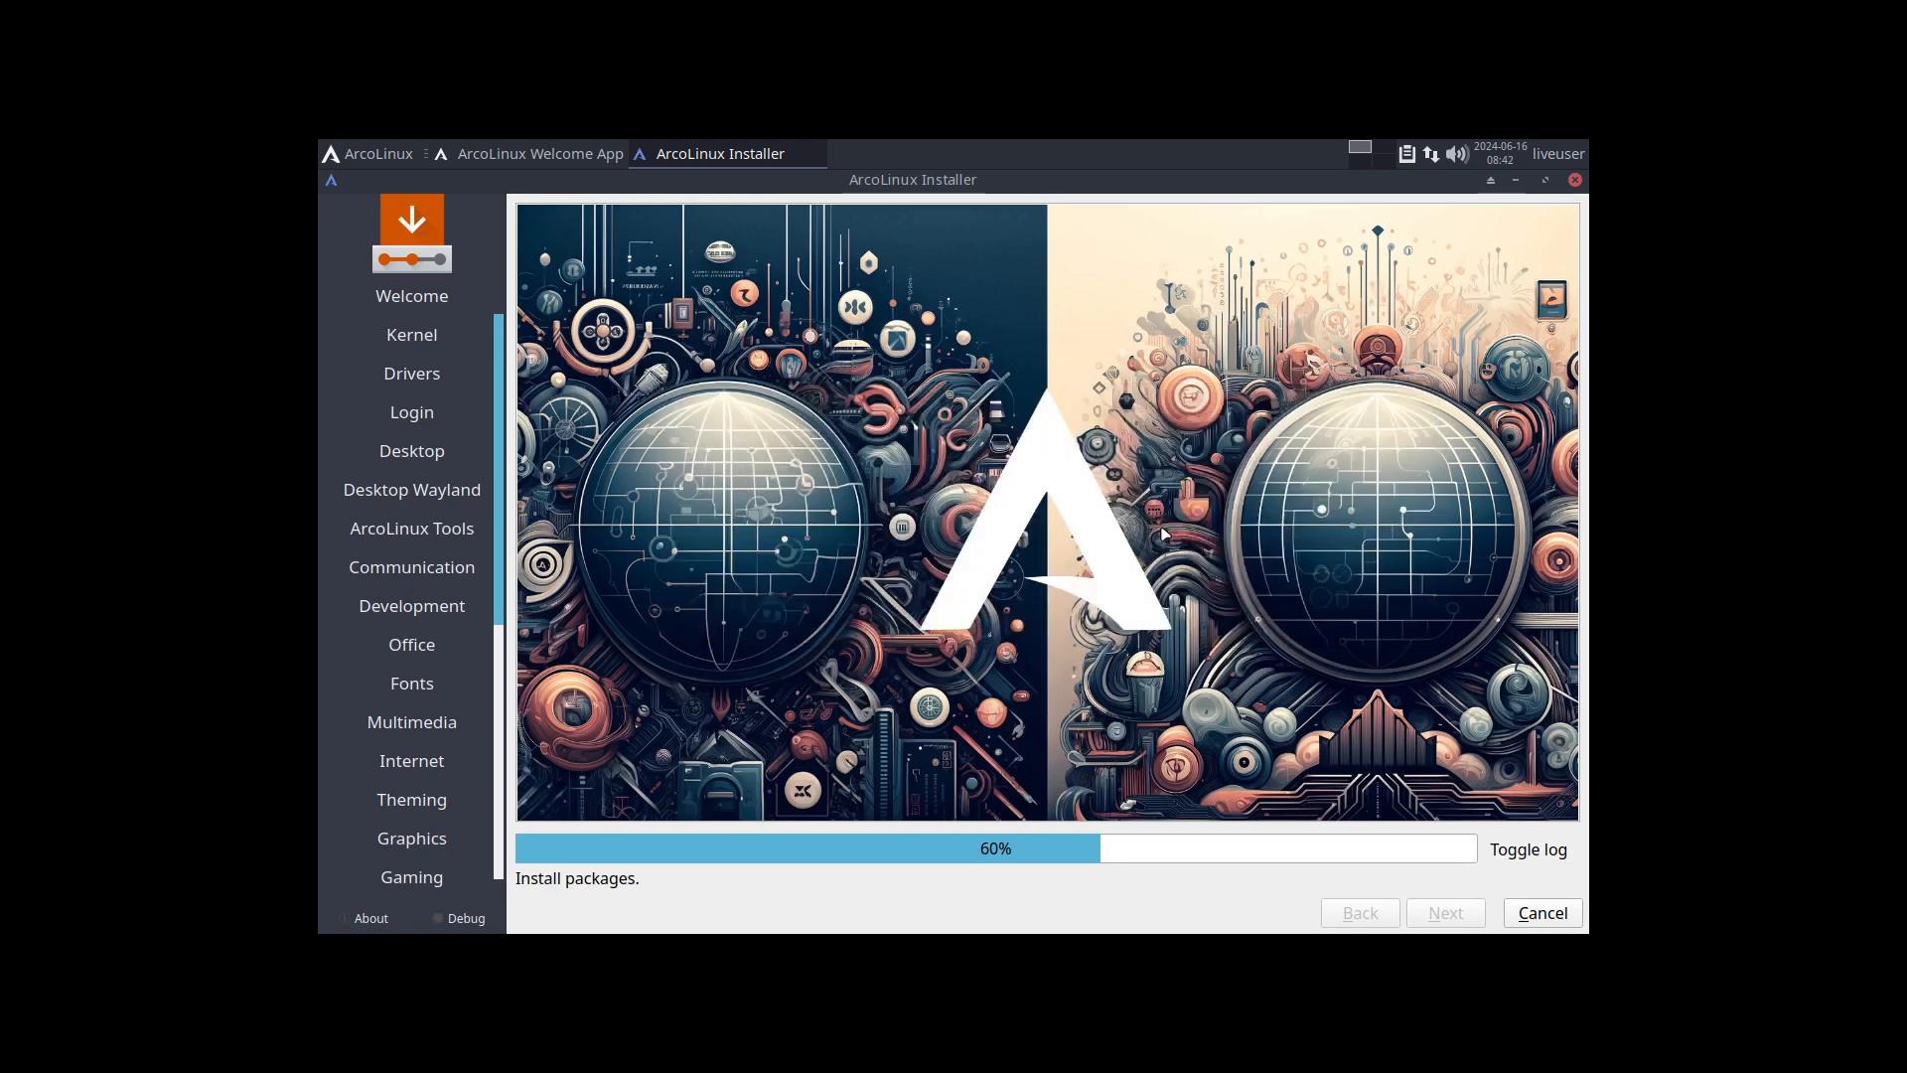
{"action": "left_click", "coordinate": [1527, 849]}
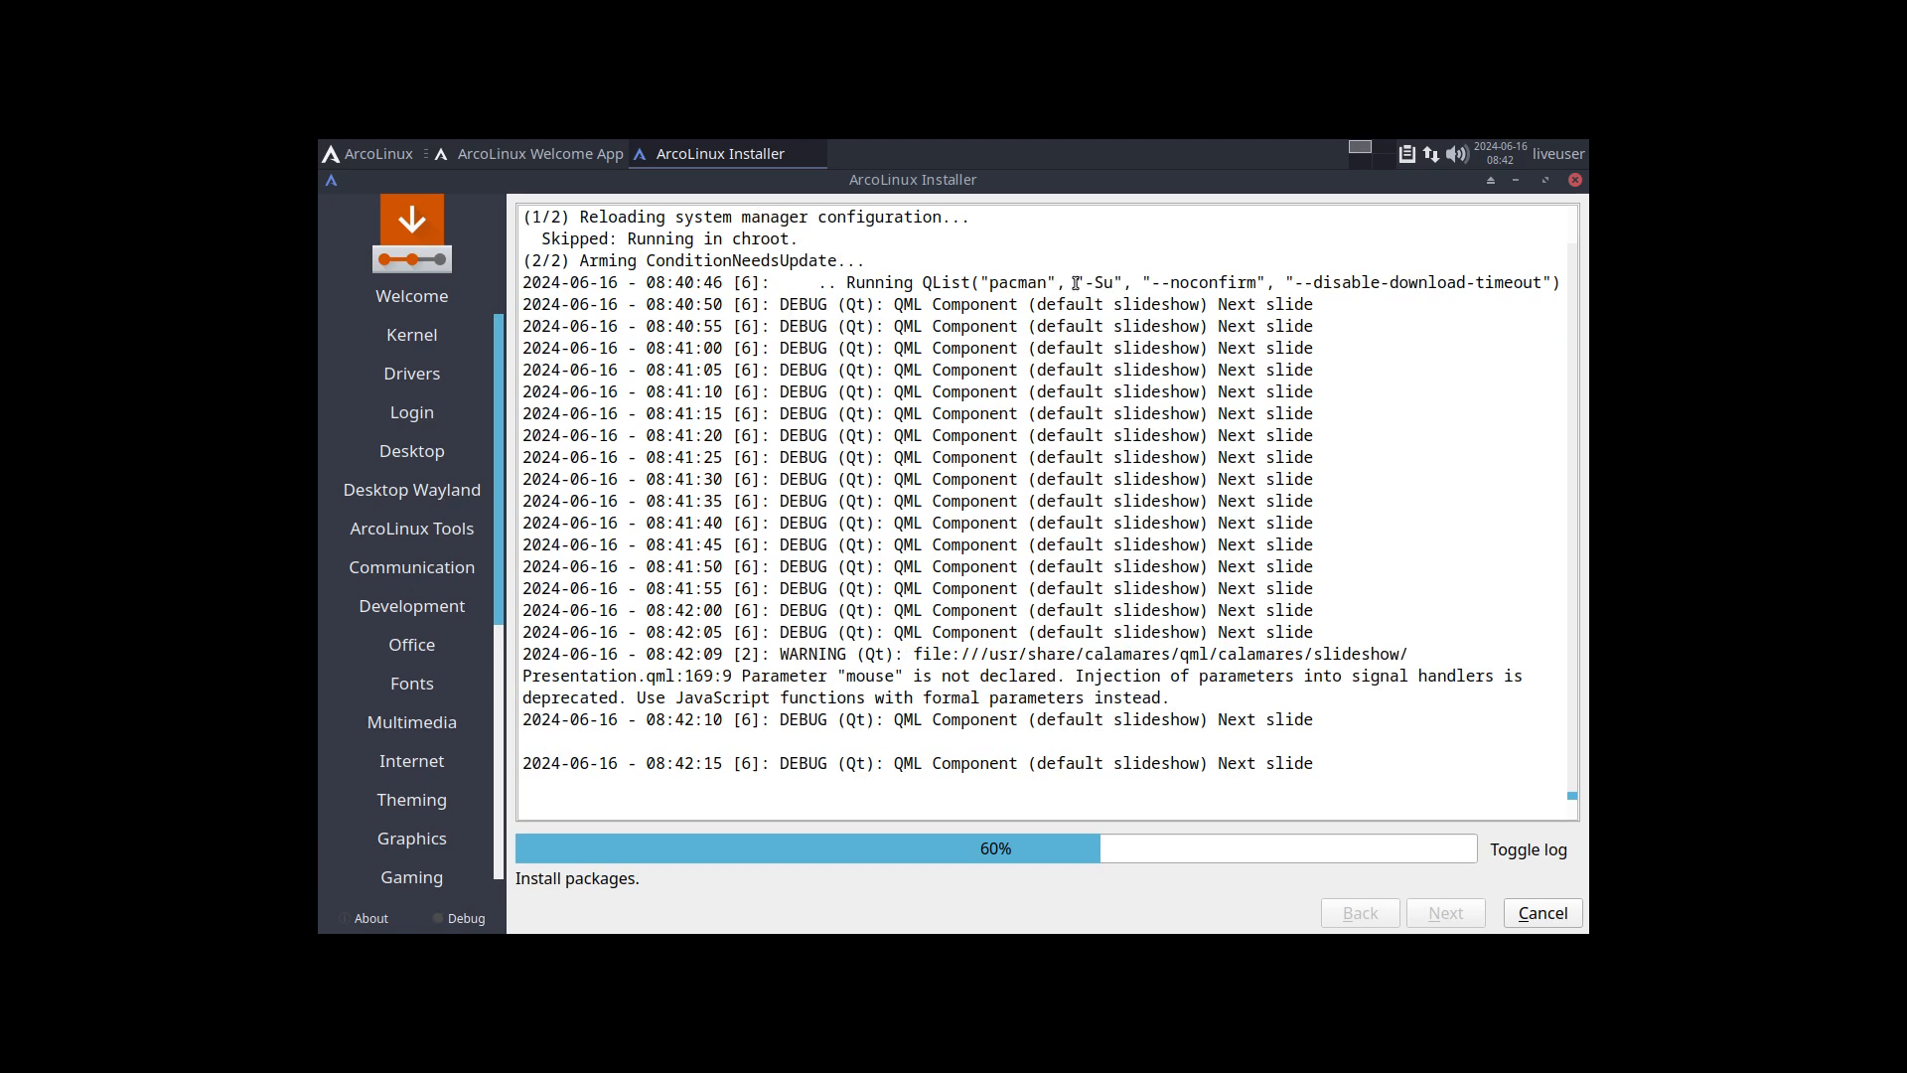
{"action": "left_click_drag", "start_coordinate": [1076, 283], "coordinate": [1160, 284]}
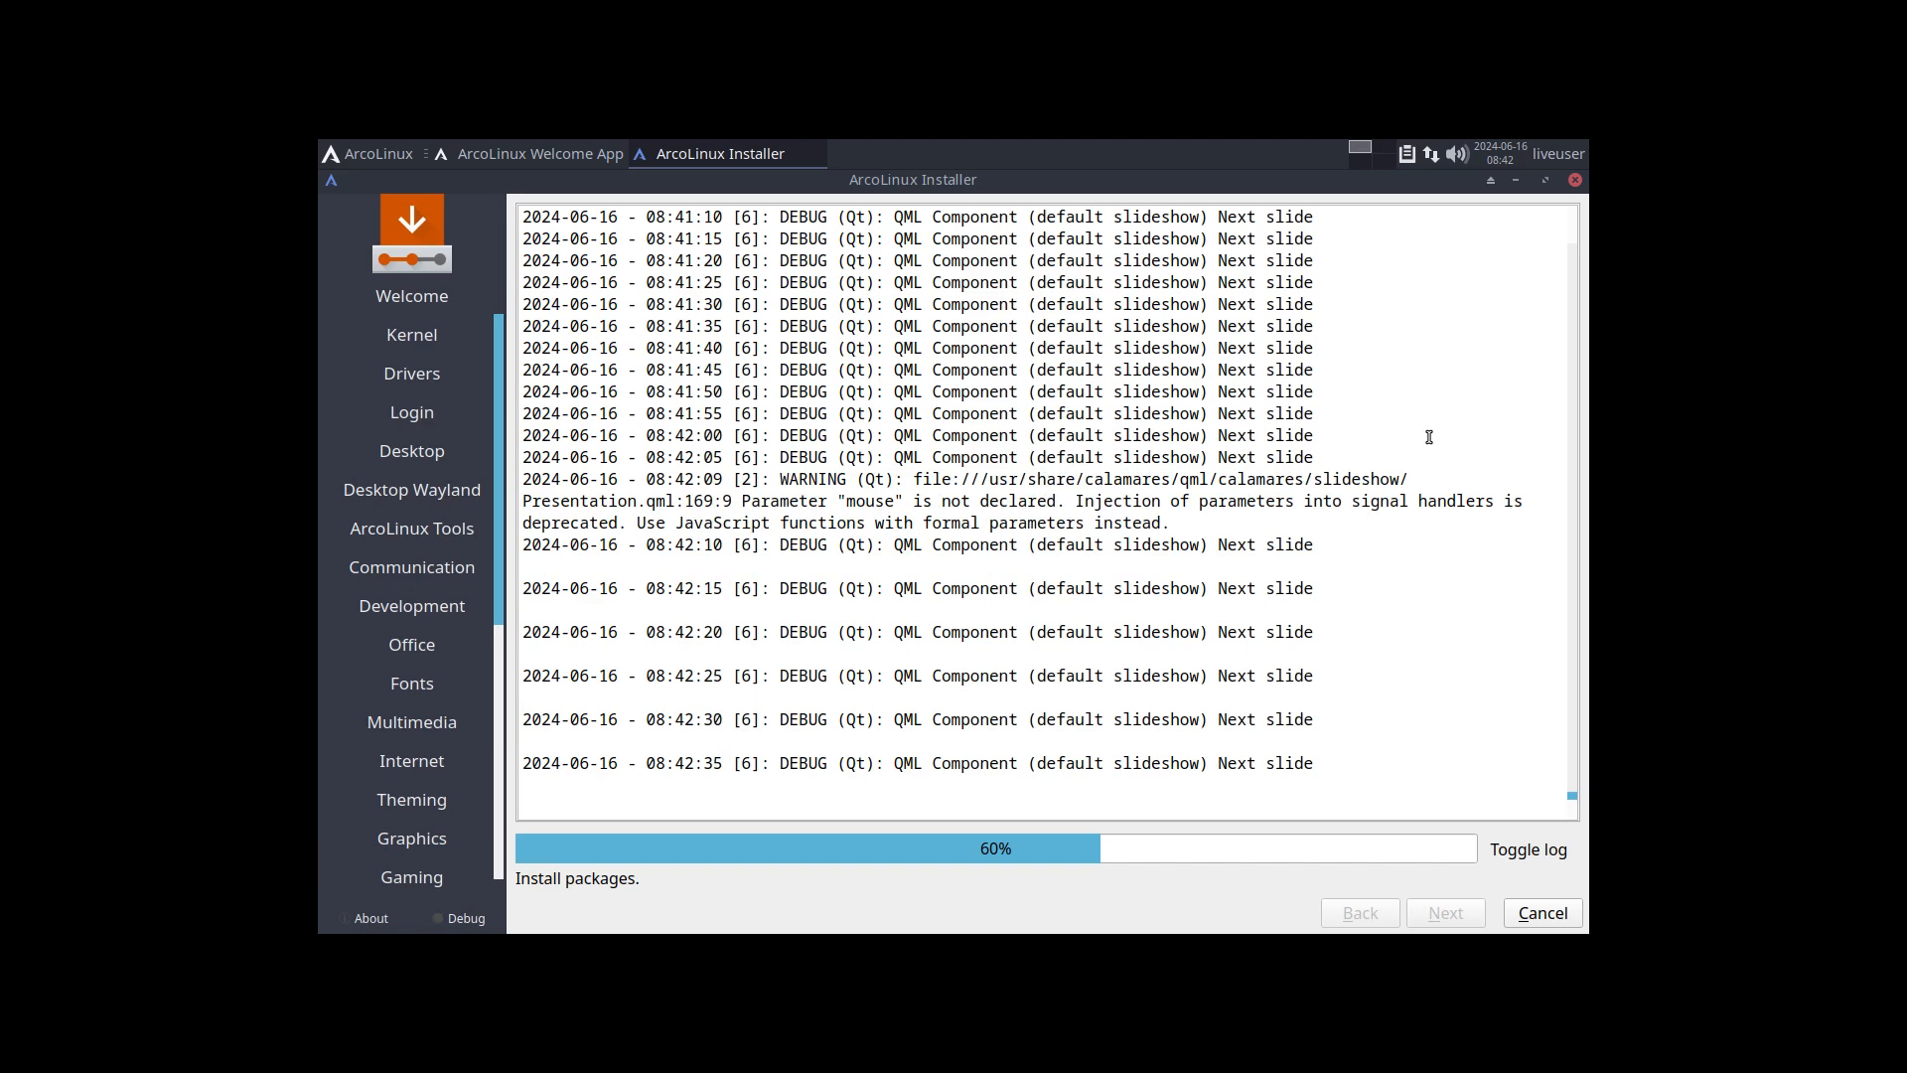
Step: Run iso in a new terminal, highlight the ISO build date to compare it with the clock, and close the terminal
{"action": "key", "text": "ctrl+alt+t"}
{"action": "type", "text": "iso"}
{"action": "key", "text": "Return"}
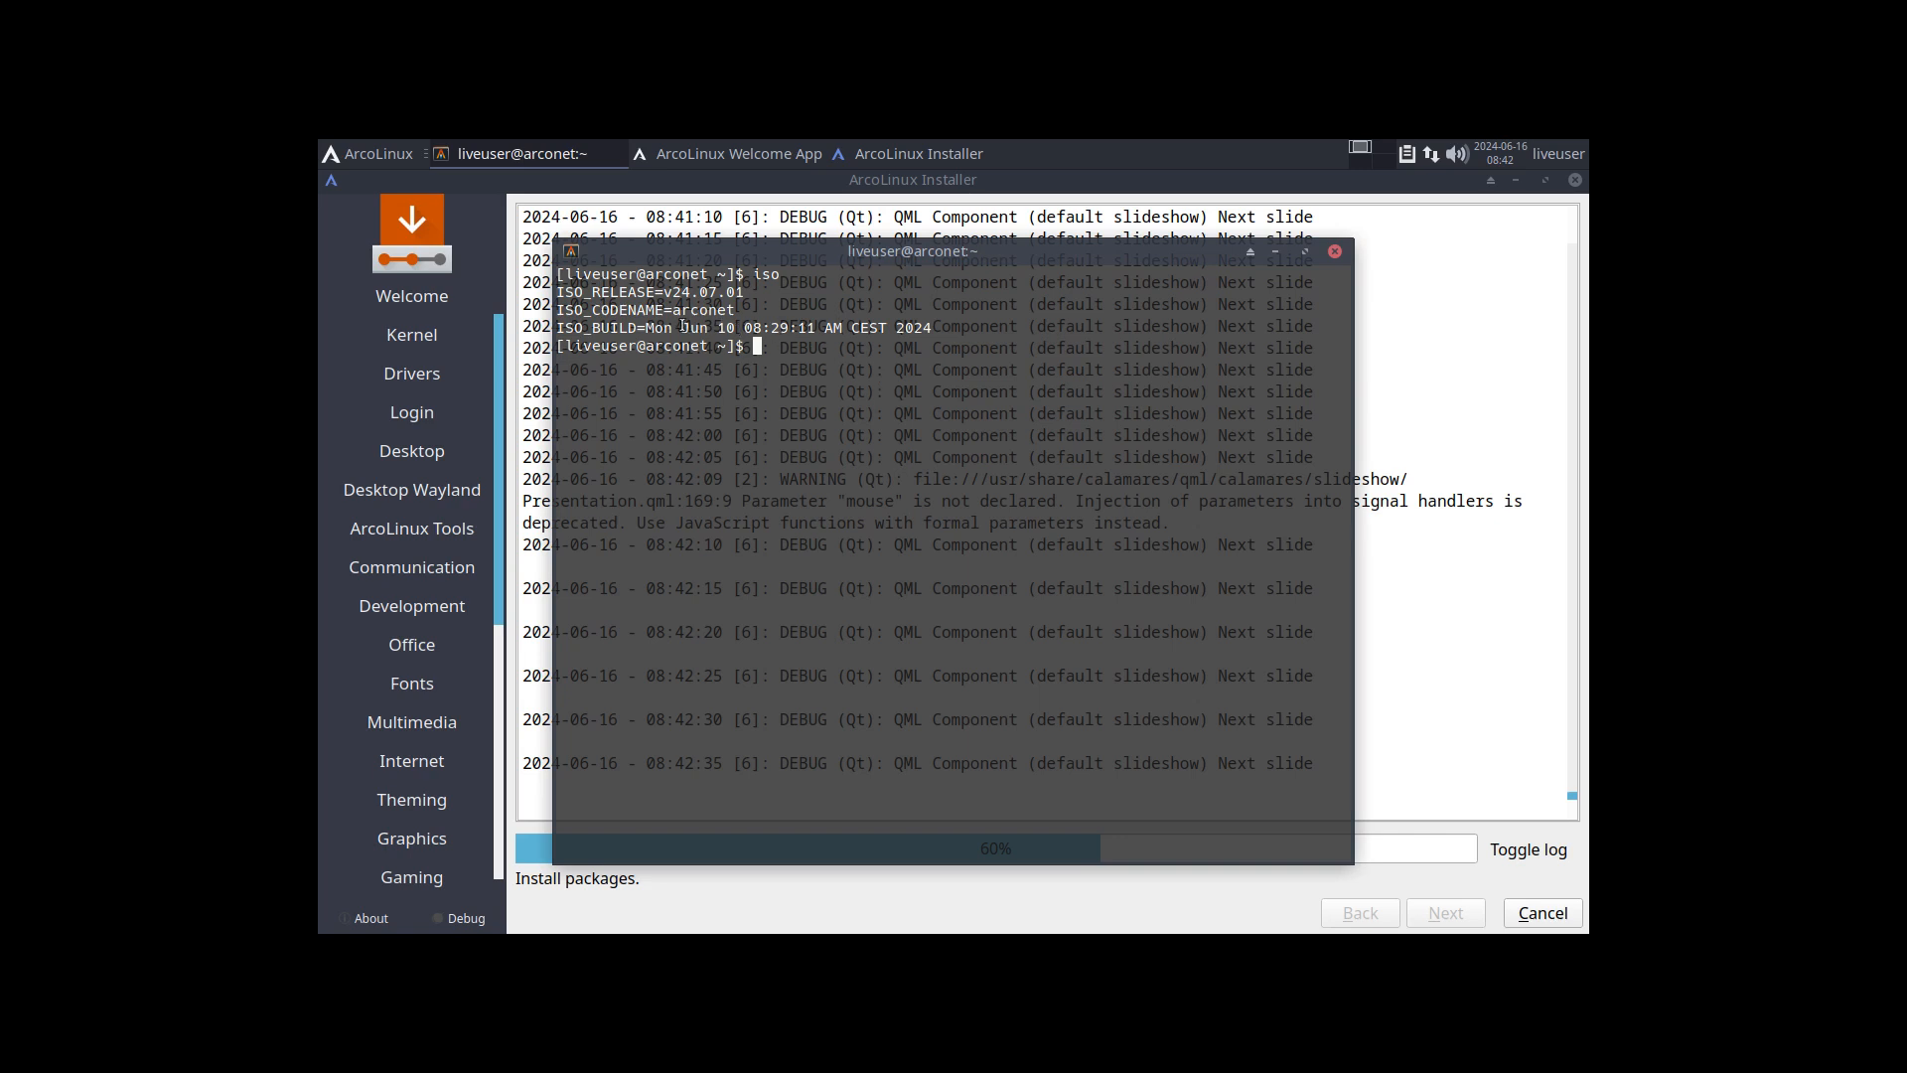
{"action": "left_click_drag", "start_coordinate": [676, 328], "coordinate": [752, 328]}
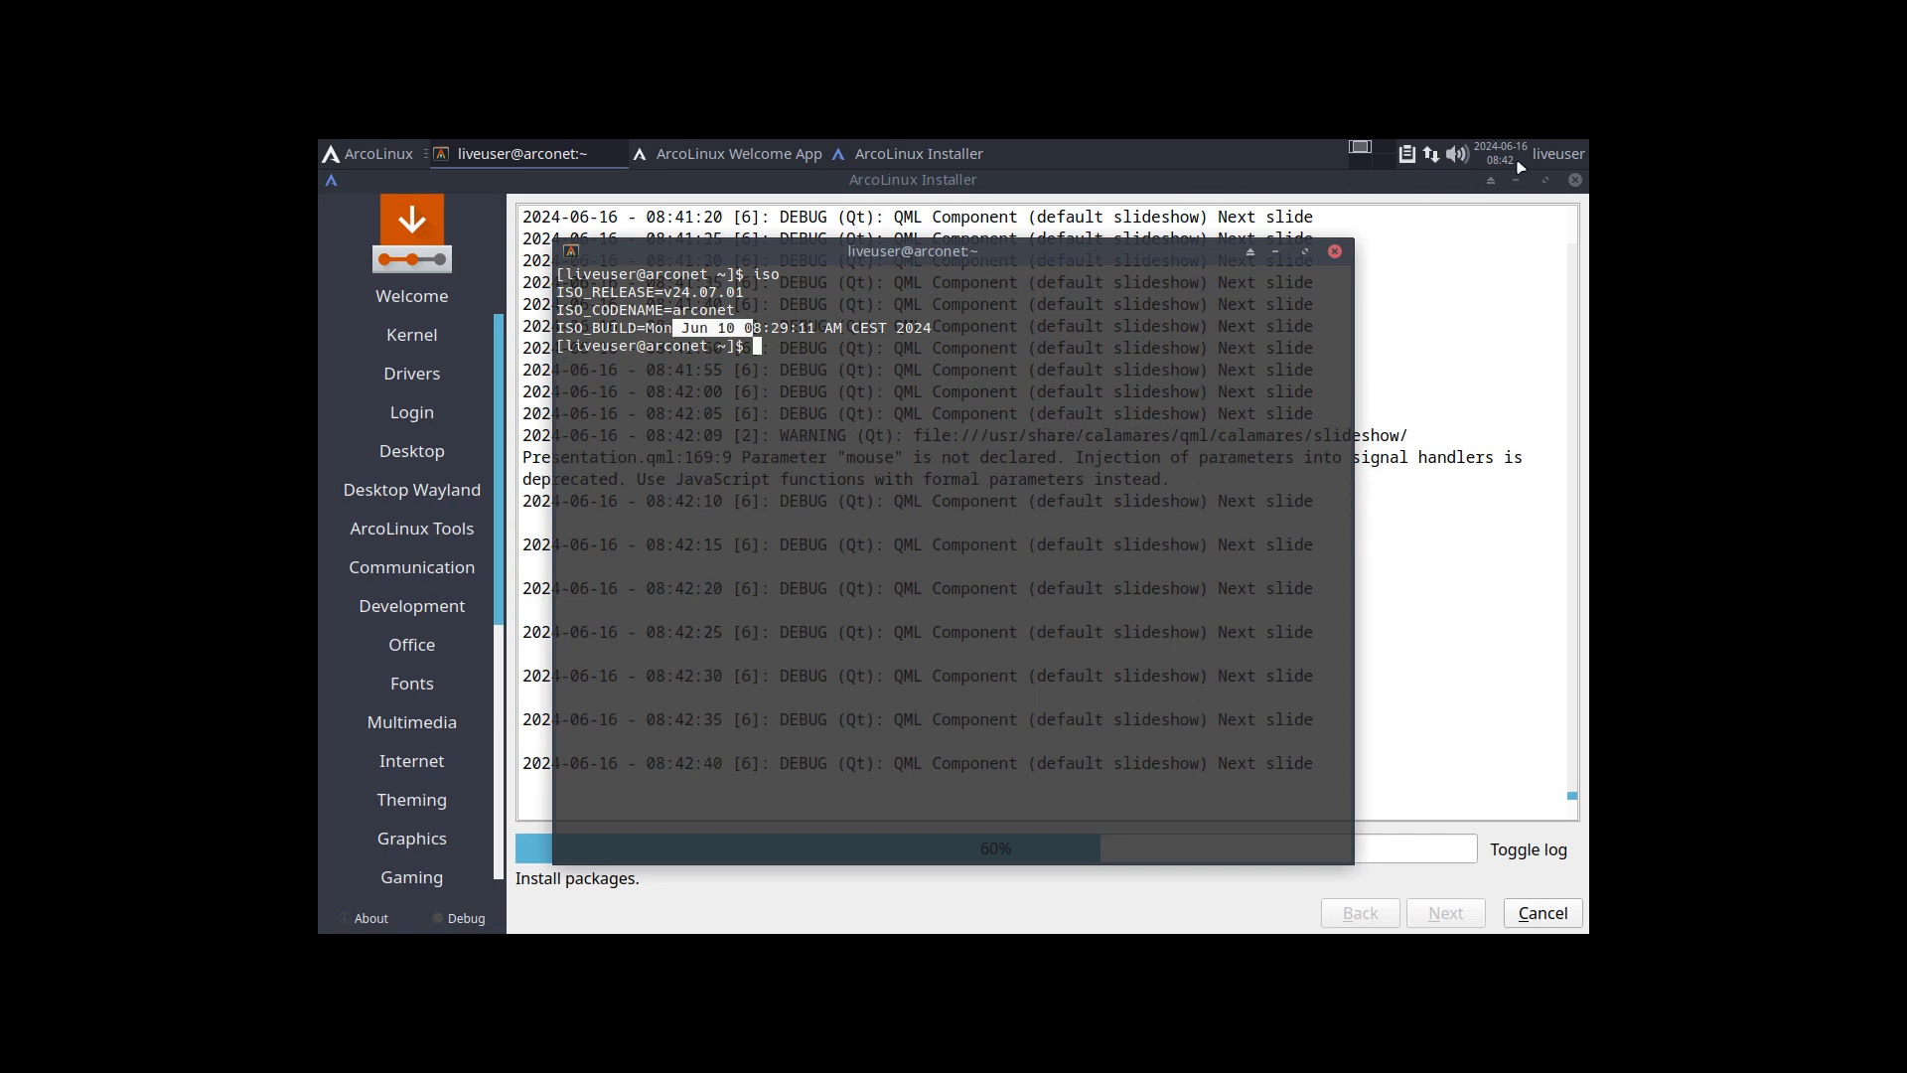
{"action": "mouse_move", "coordinate": [1525, 159]}
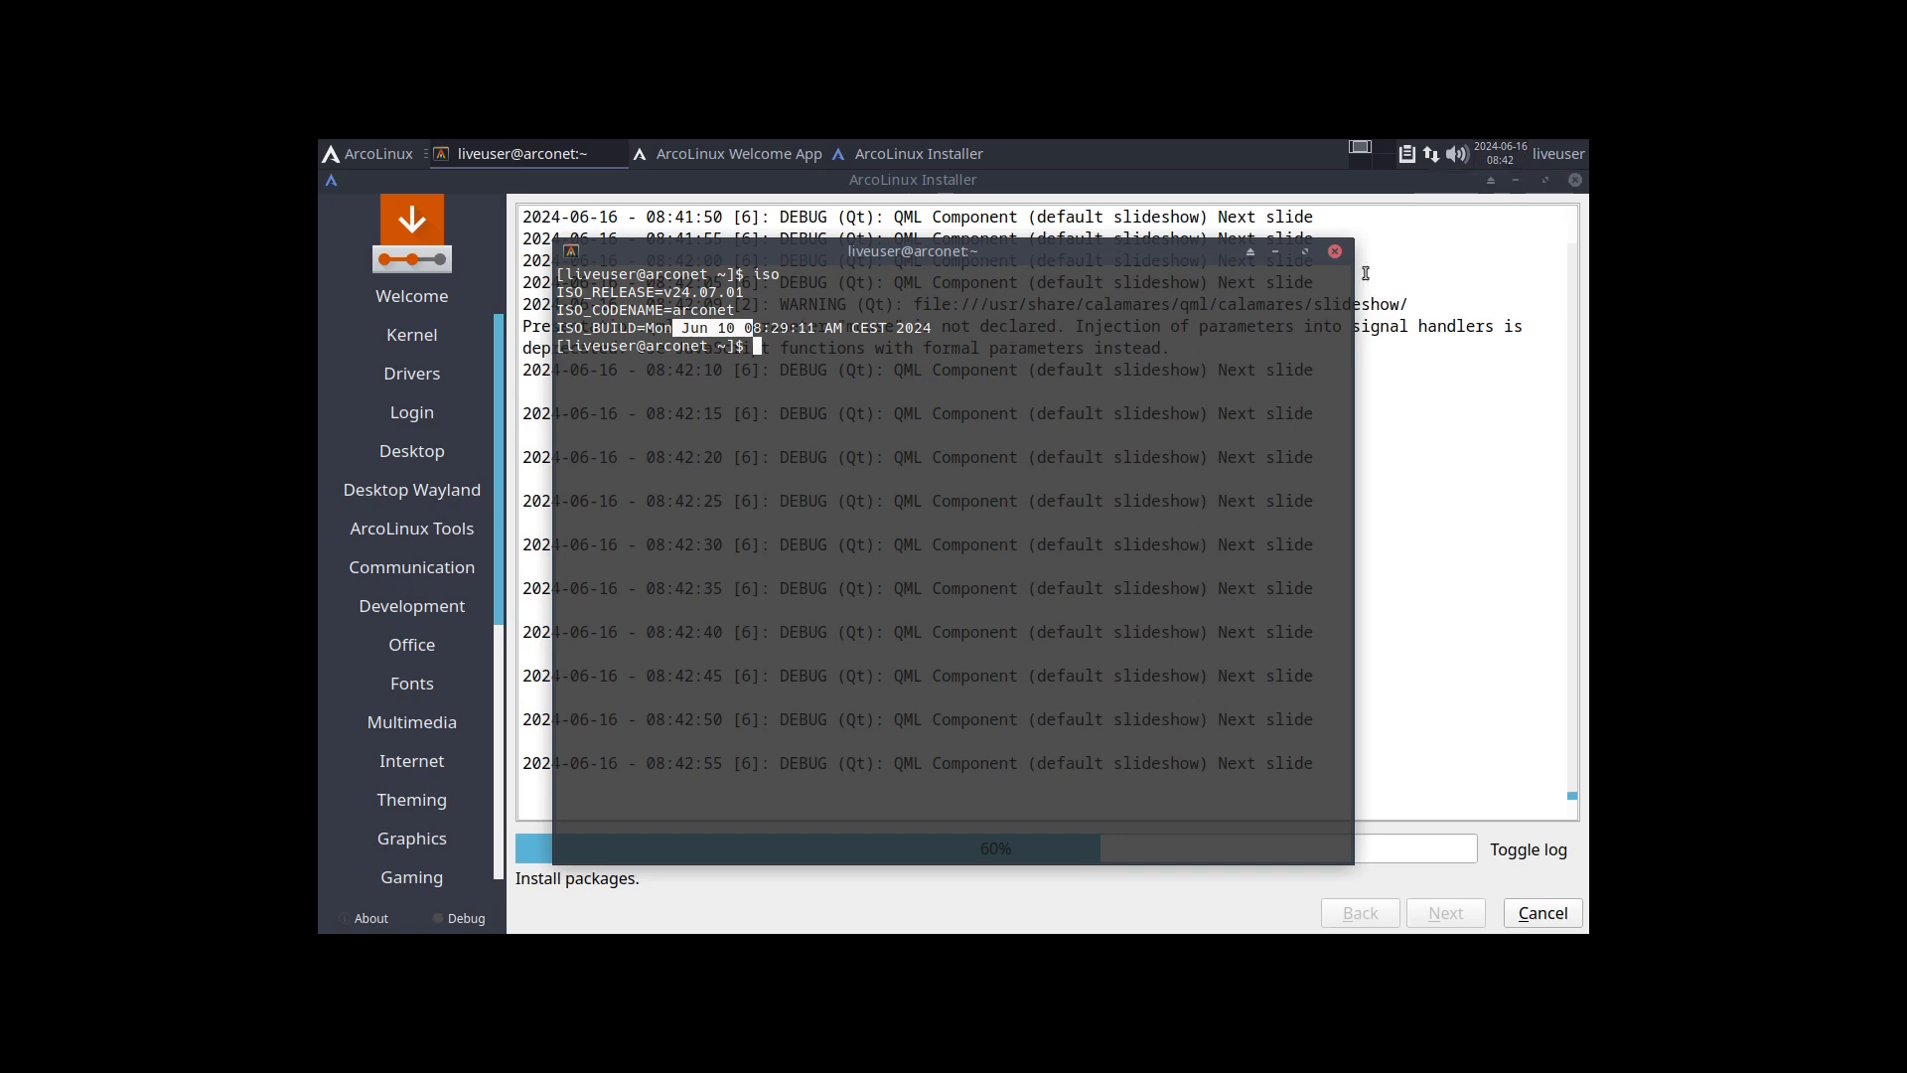
{"action": "left_click", "coordinate": [1335, 250]}
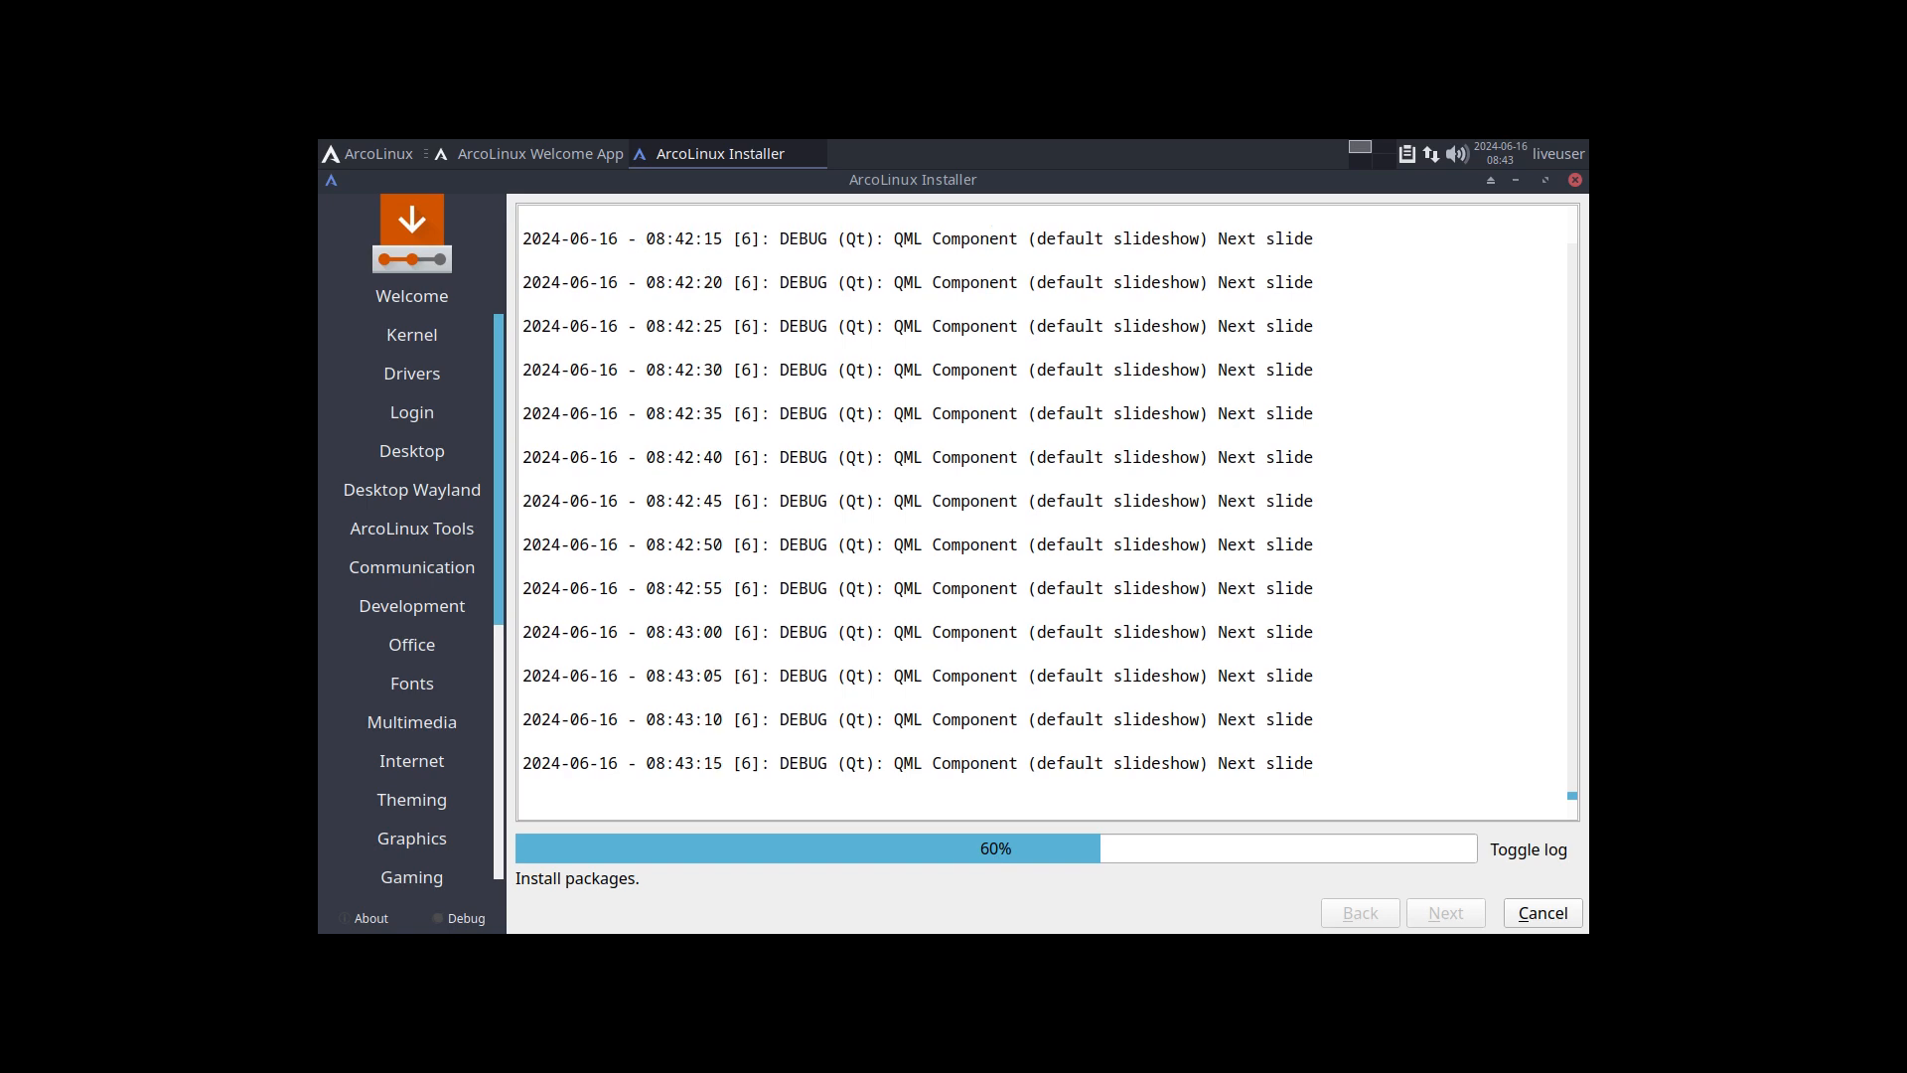
Step: Review the package upgrades in the installer log and highlight the old and new versions of edid-decode-git
{"action": "scroll", "coordinate": [1079, 540], "scroll_direction": "up", "scroll_amount": 5}
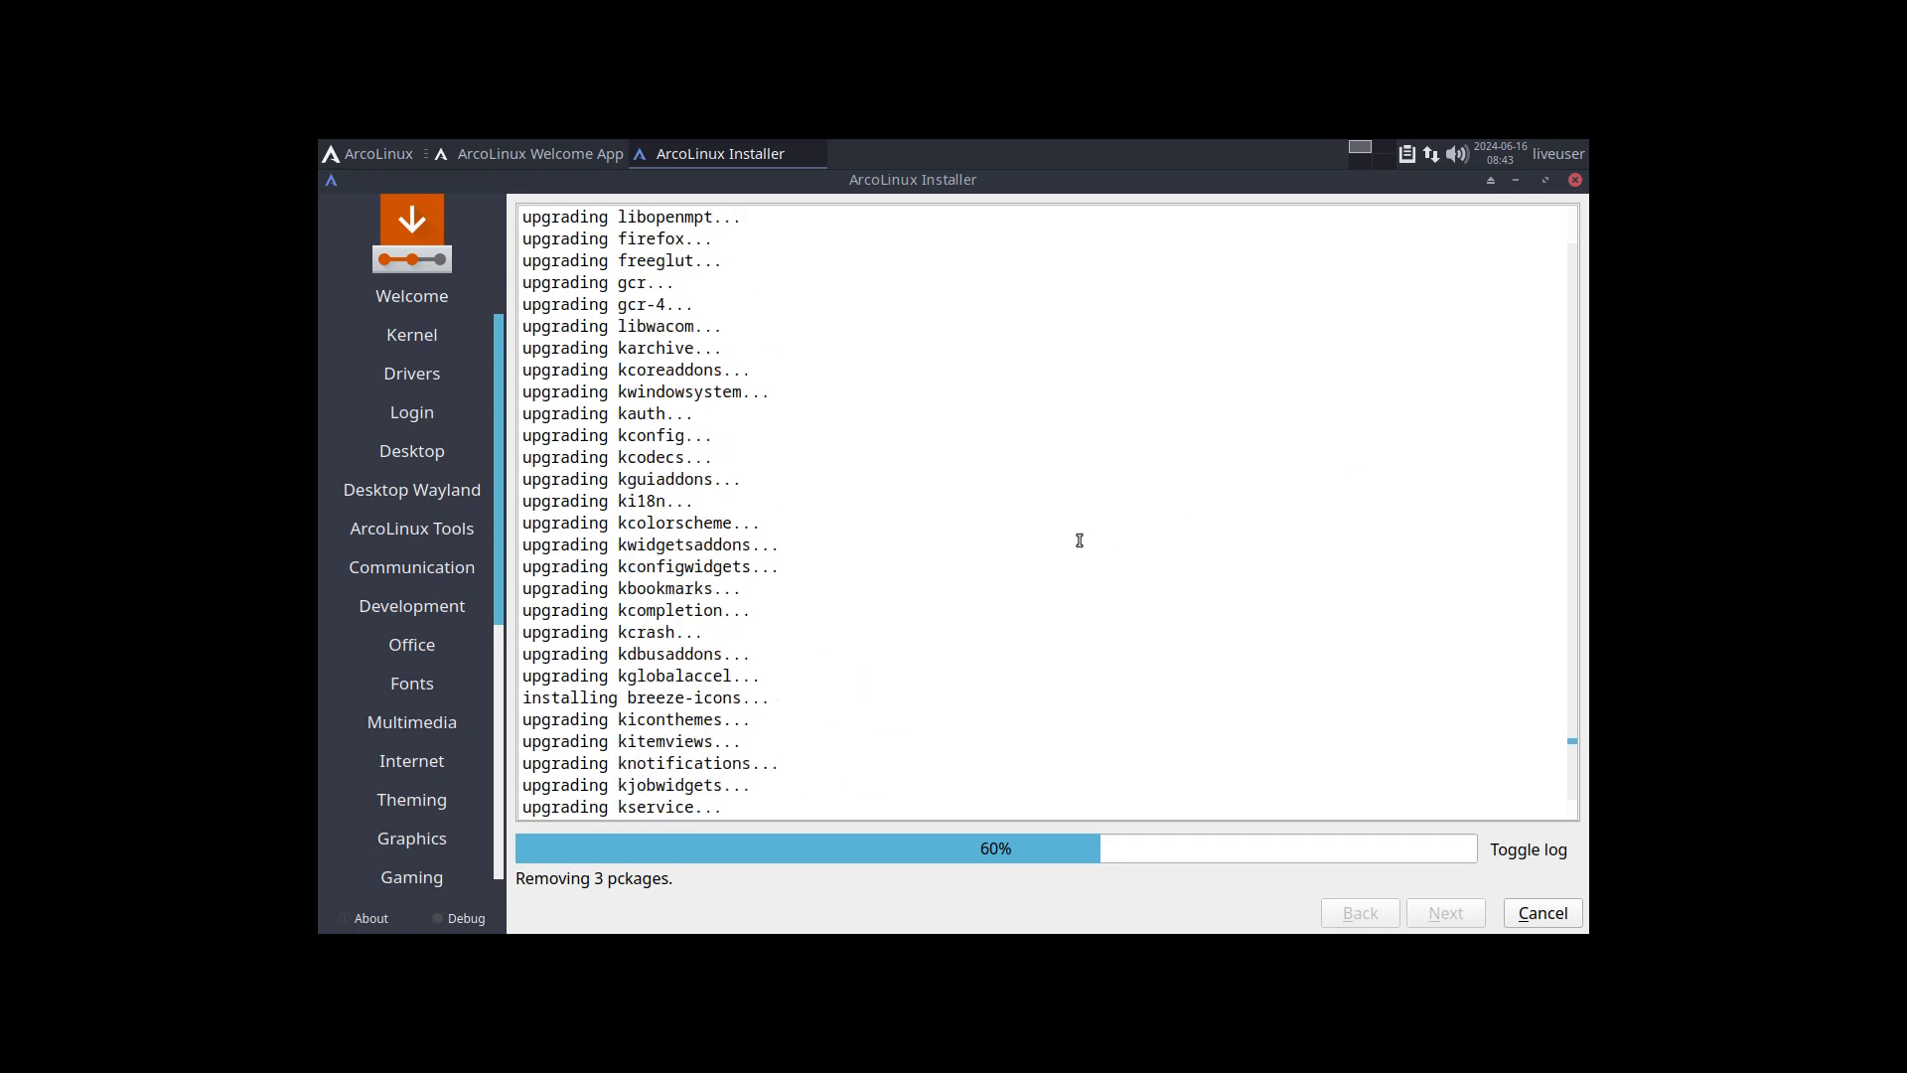
{"action": "scroll", "coordinate": [869, 574], "scroll_direction": "up", "scroll_amount": 7}
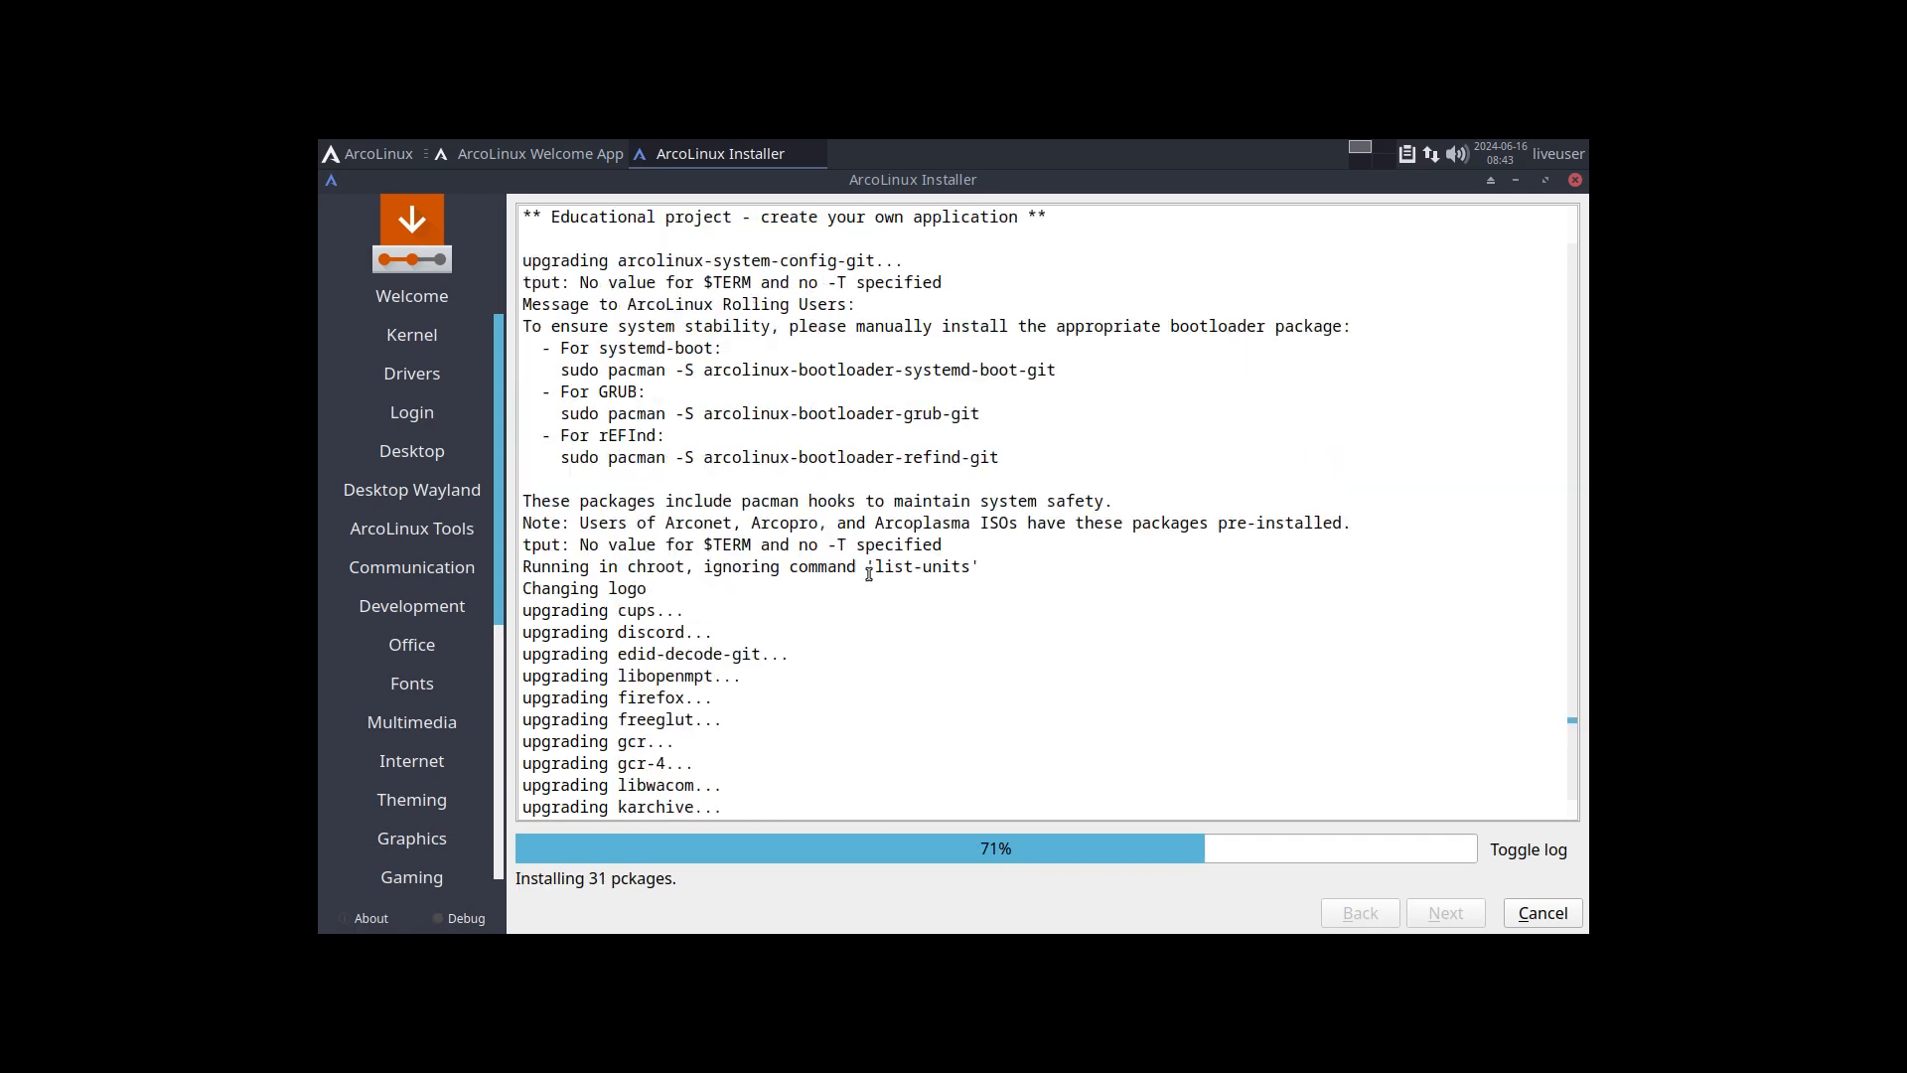
{"action": "scroll", "coordinate": [869, 574], "scroll_direction": "up", "scroll_amount": 20}
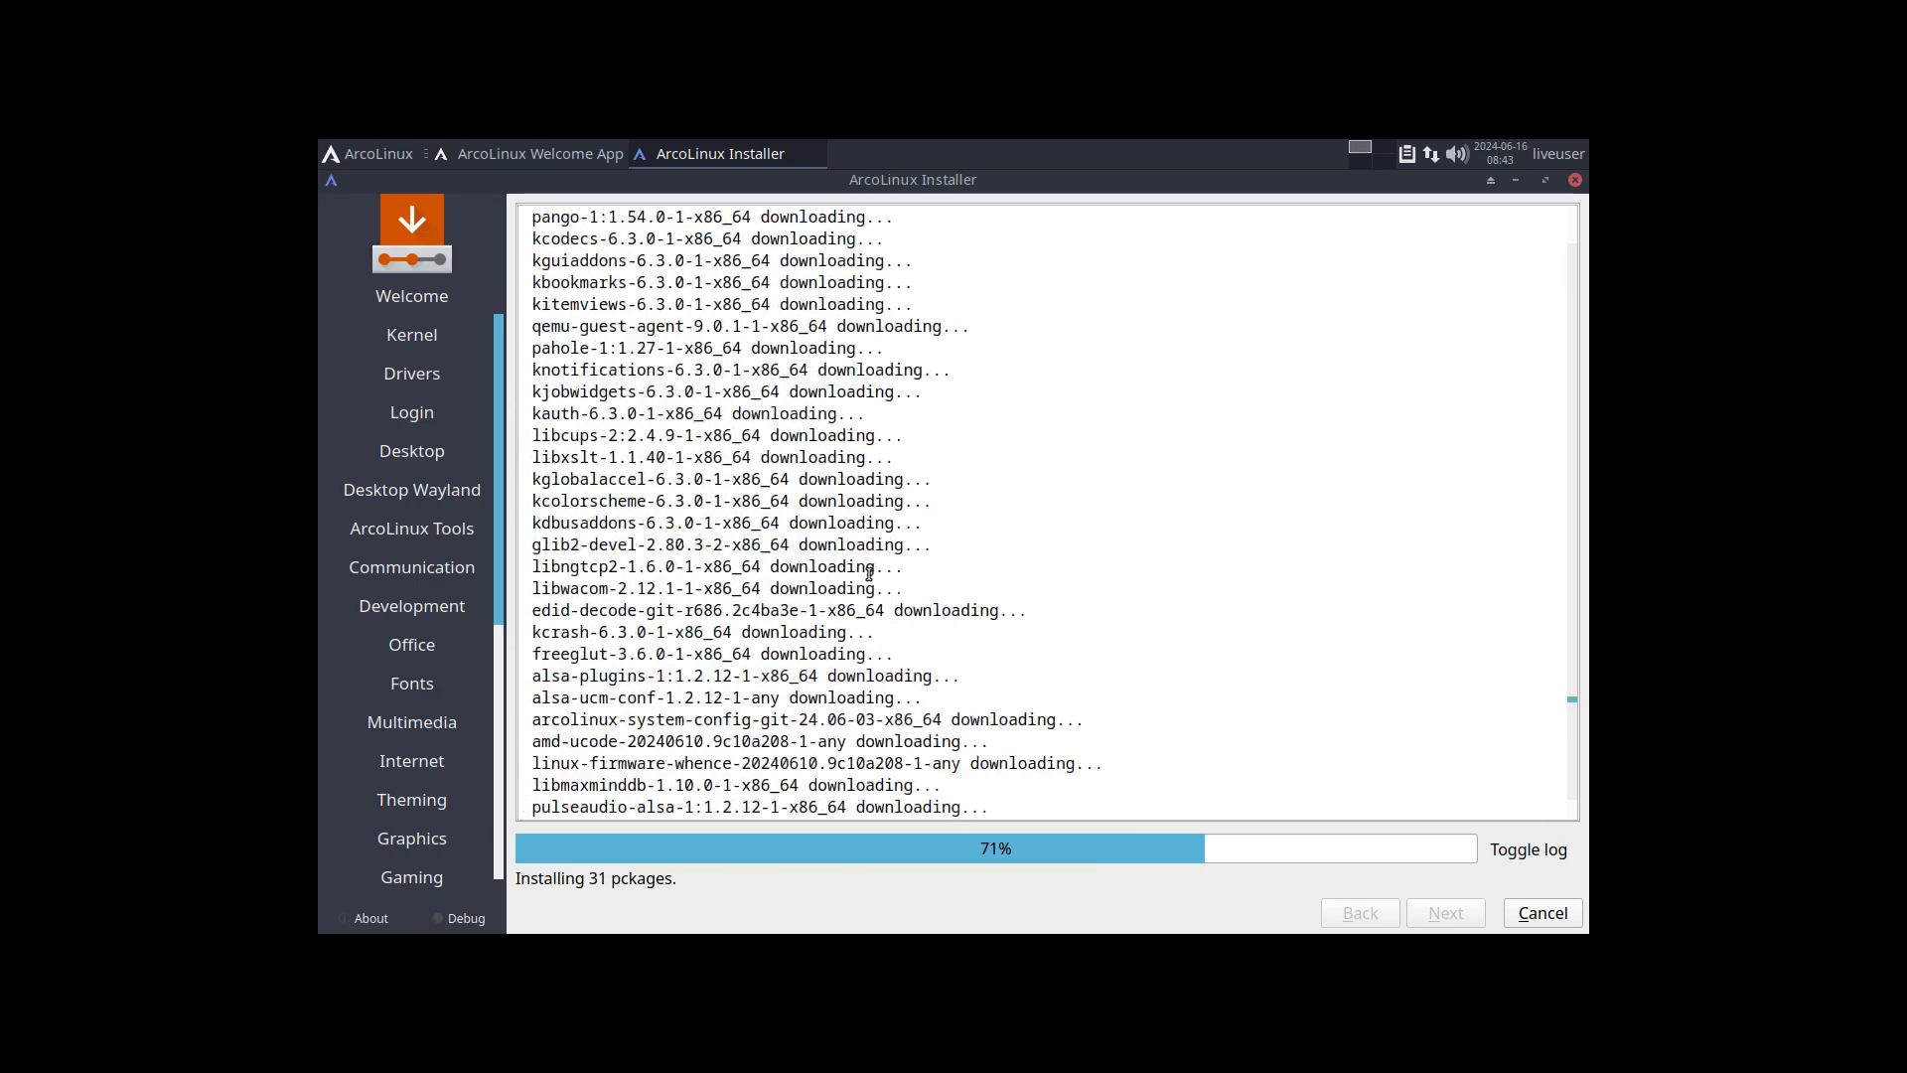
{"action": "scroll", "coordinate": [869, 574], "scroll_direction": "up", "scroll_amount": 20}
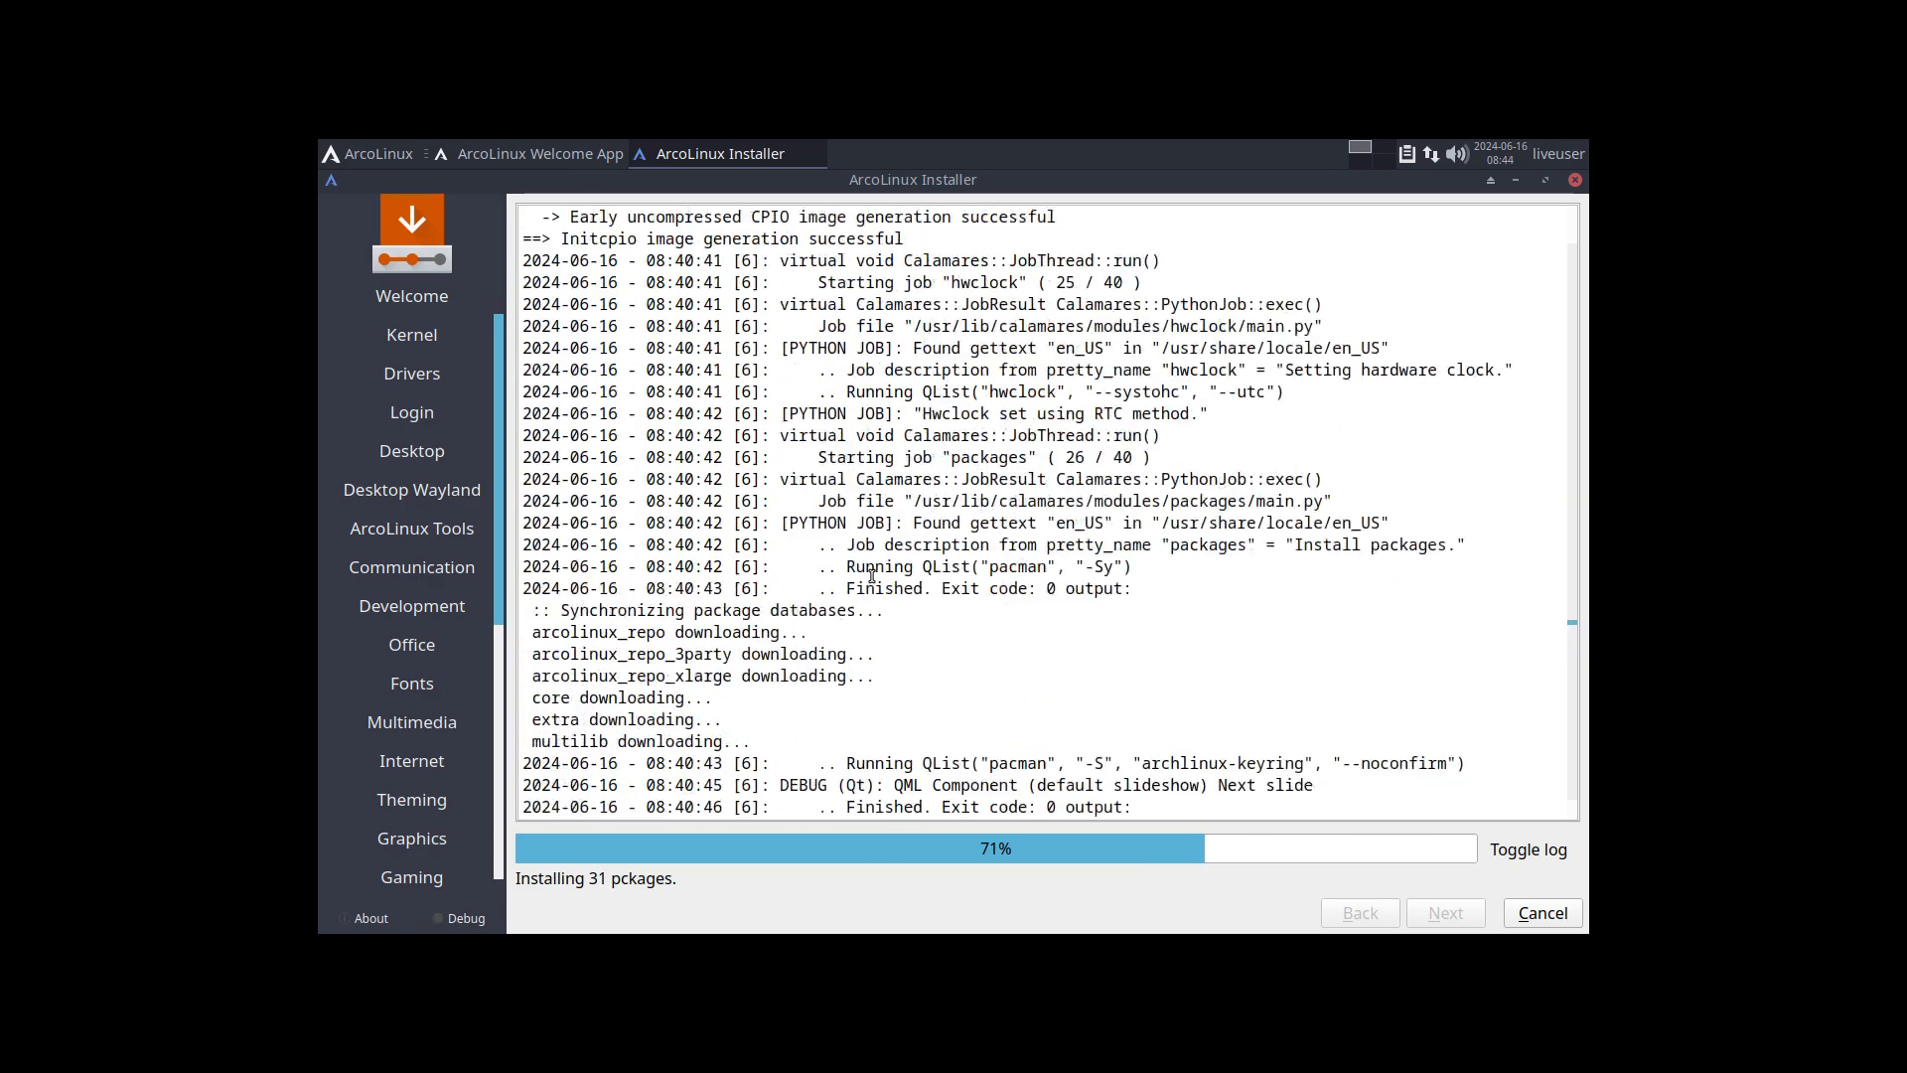
{"action": "scroll", "coordinate": [872, 576], "scroll_direction": "down", "scroll_amount": 4}
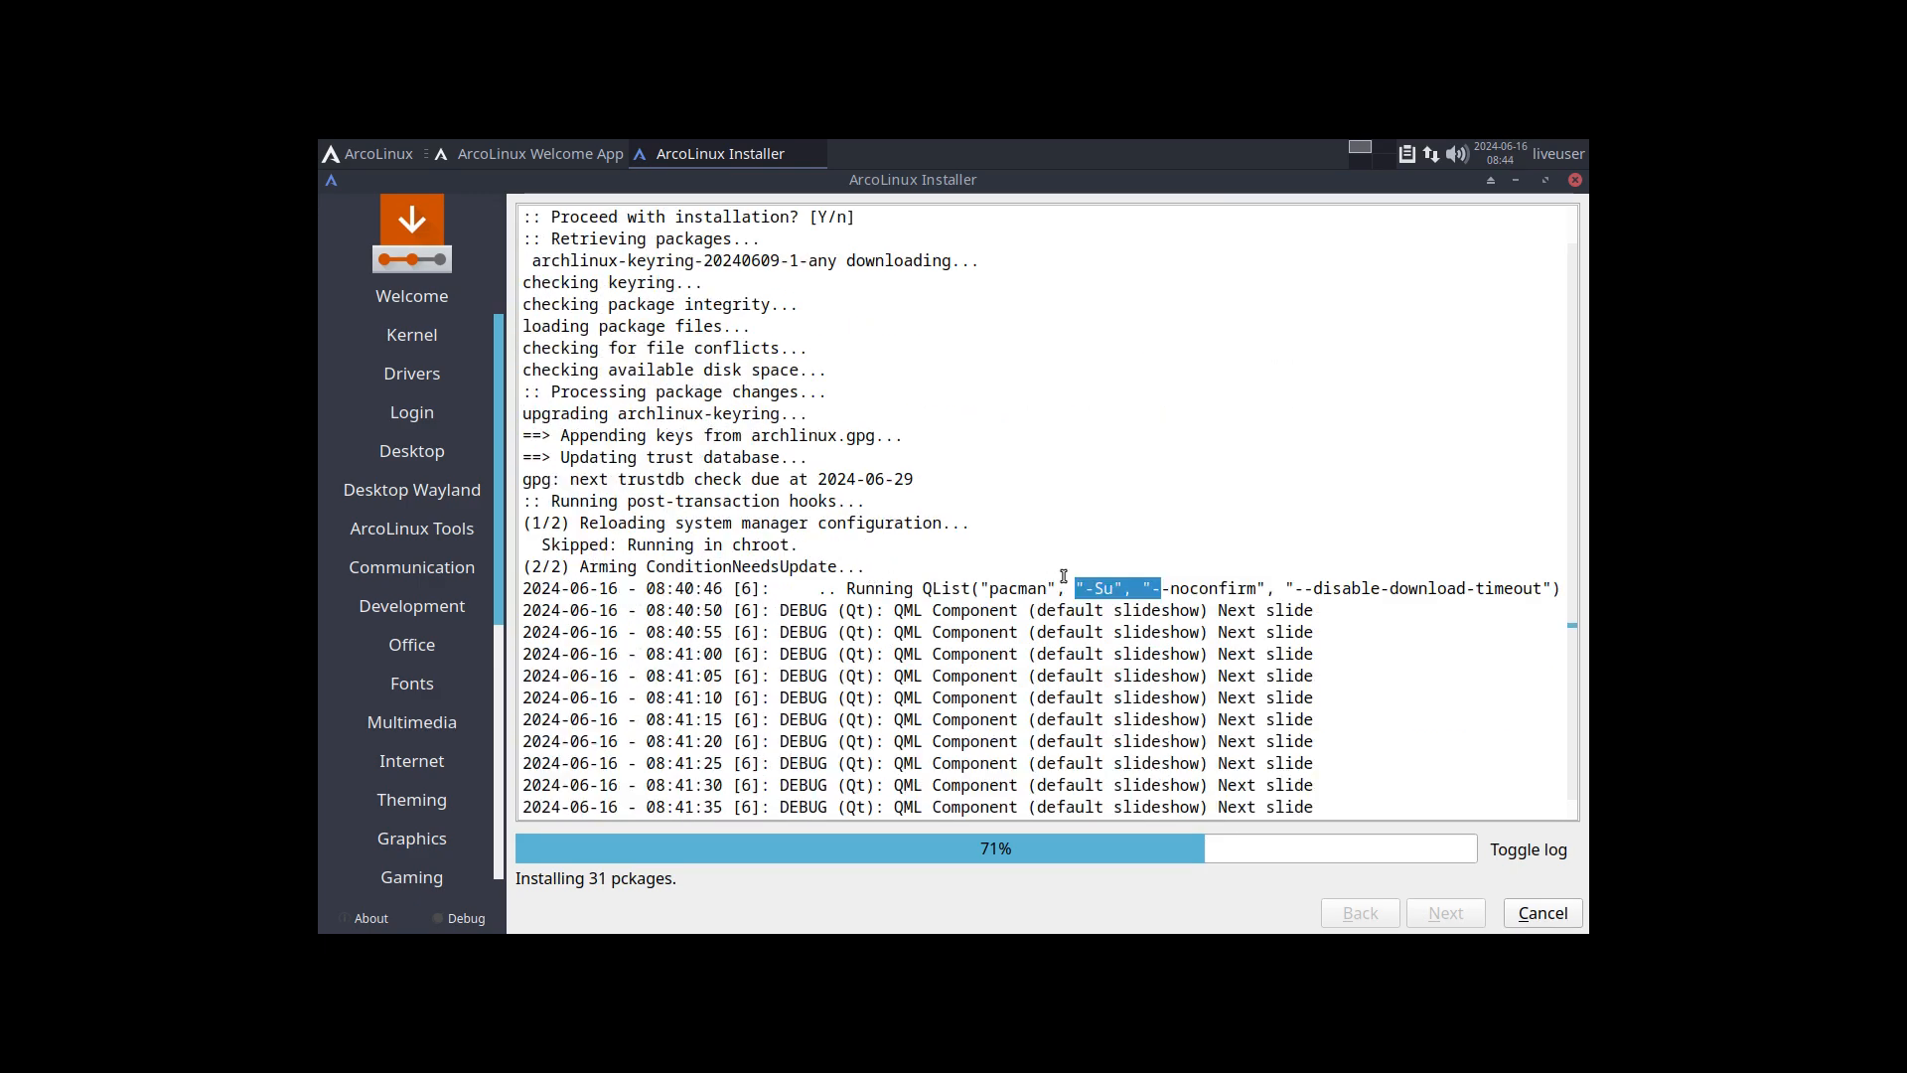
{"action": "scroll", "coordinate": [872, 576], "scroll_direction": "down", "scroll_amount": 15}
{"action": "scroll", "coordinate": [1105, 607], "scroll_direction": "down", "scroll_amount": 9}
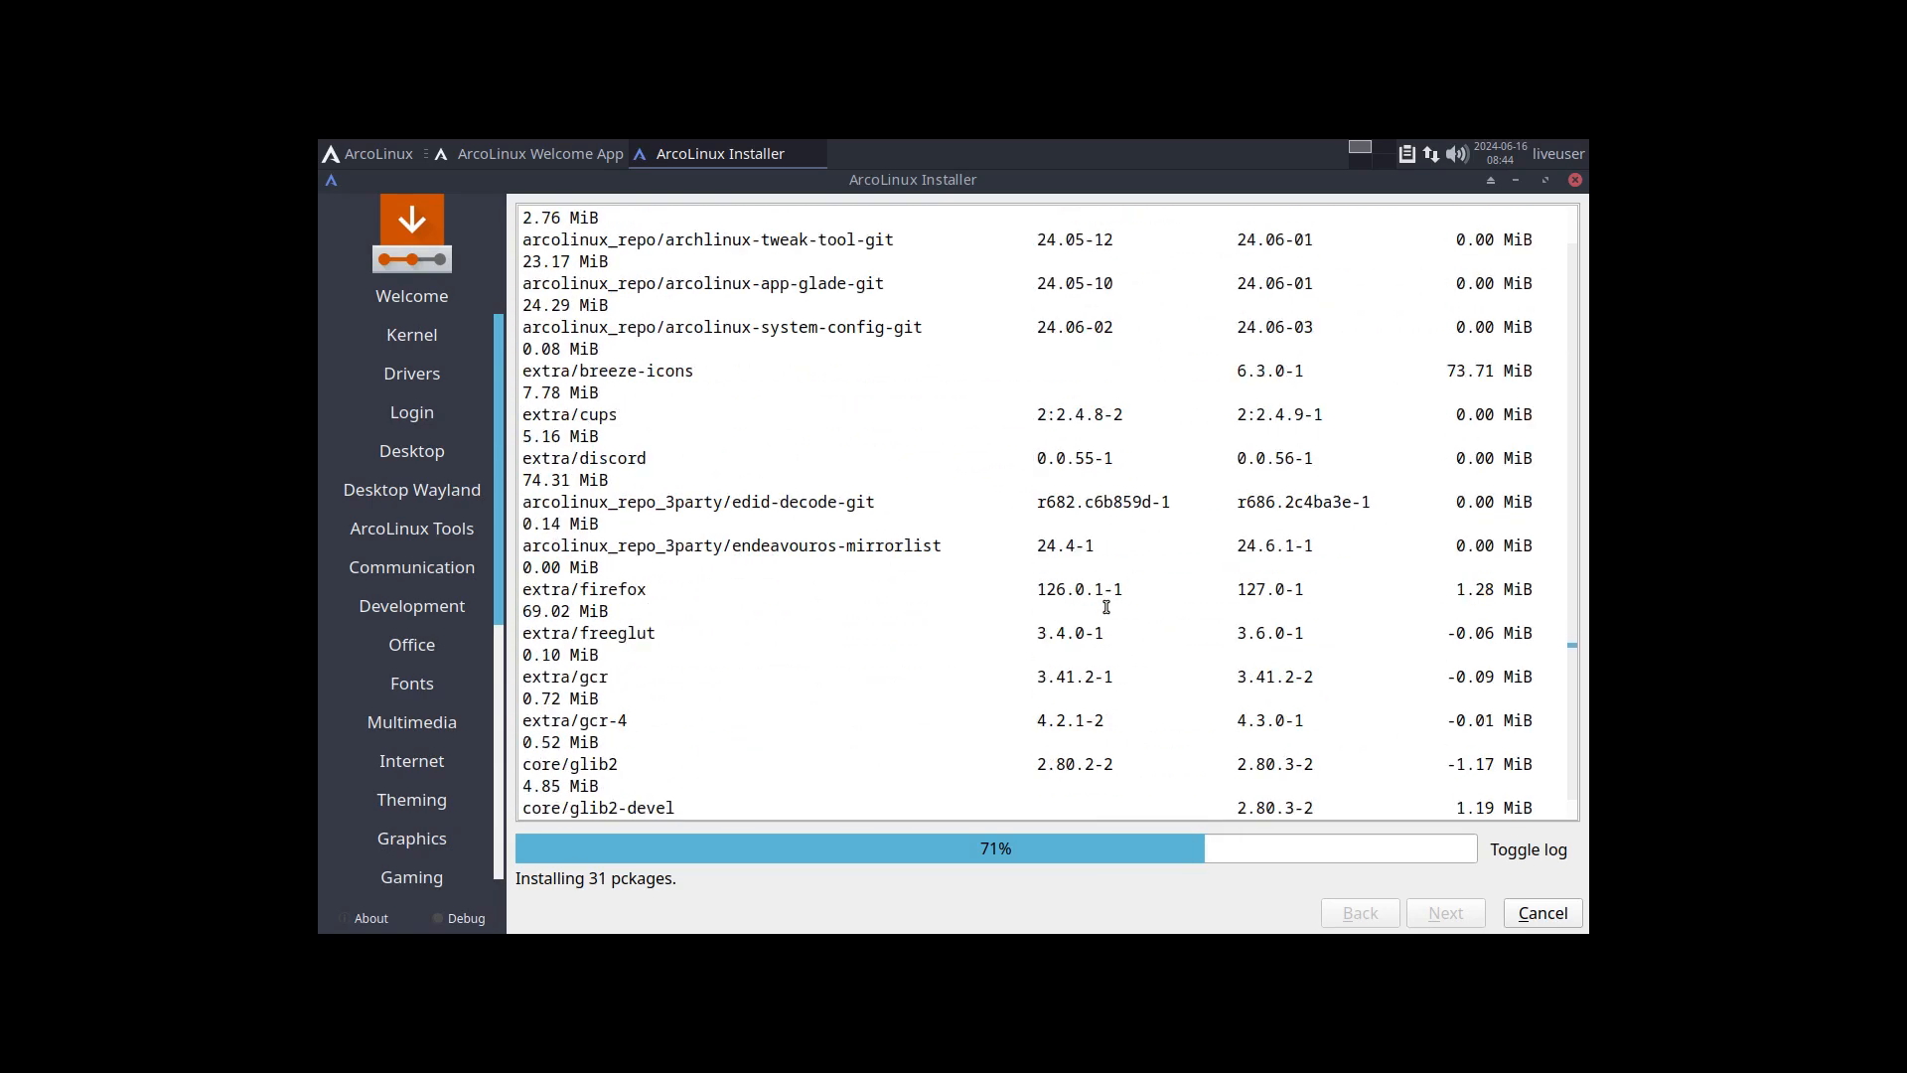
{"action": "scroll", "coordinate": [1394, 435], "scroll_direction": "up", "scroll_amount": 1}
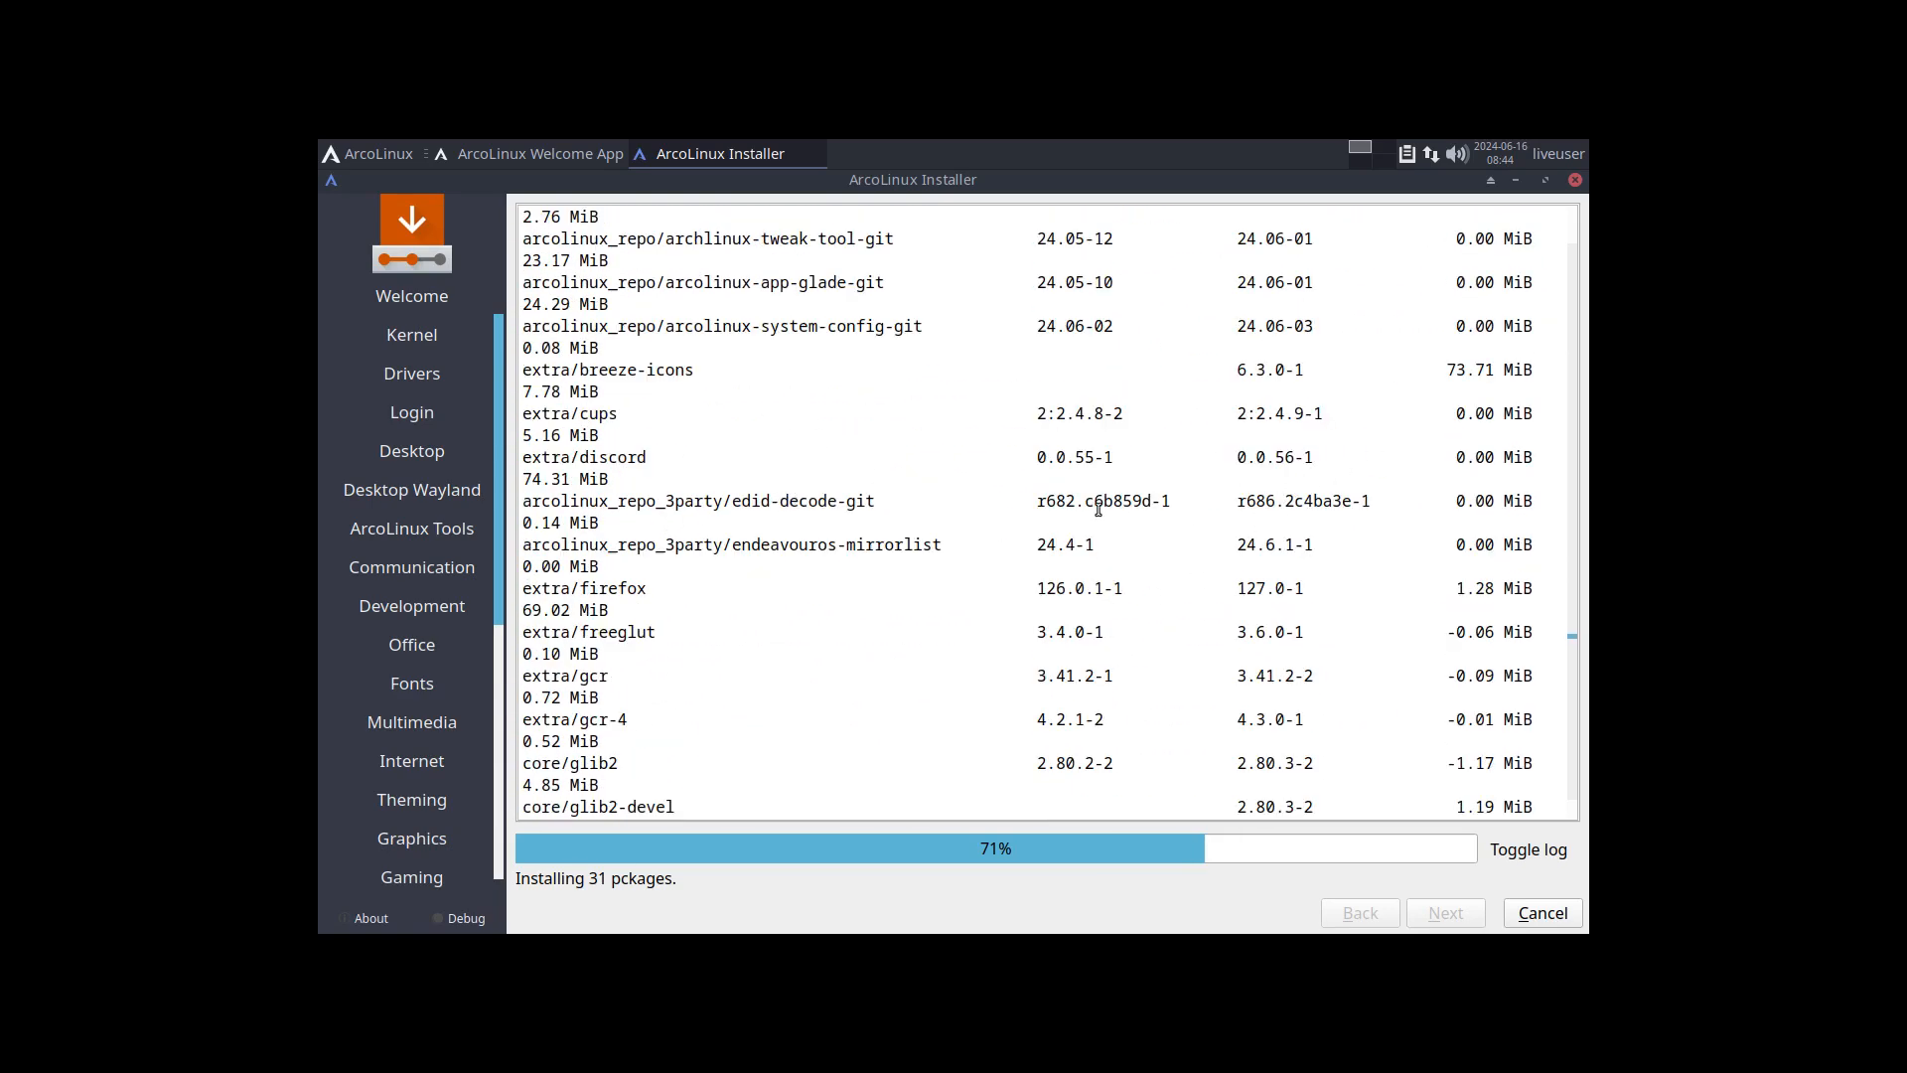
{"action": "left_click_drag", "start_coordinate": [1042, 500], "coordinate": [1096, 504]}
{"action": "left_click_drag", "start_coordinate": [1238, 501], "coordinate": [1293, 502]}
Step: Highlight the arco-calamares removal in the installer log, check the package entries around it, and hide the log
{"action": "scroll", "coordinate": [1182, 556], "scroll_direction": "down", "scroll_amount": 13}
{"action": "scroll", "coordinate": [1182, 556], "scroll_direction": "down", "scroll_amount": 20}
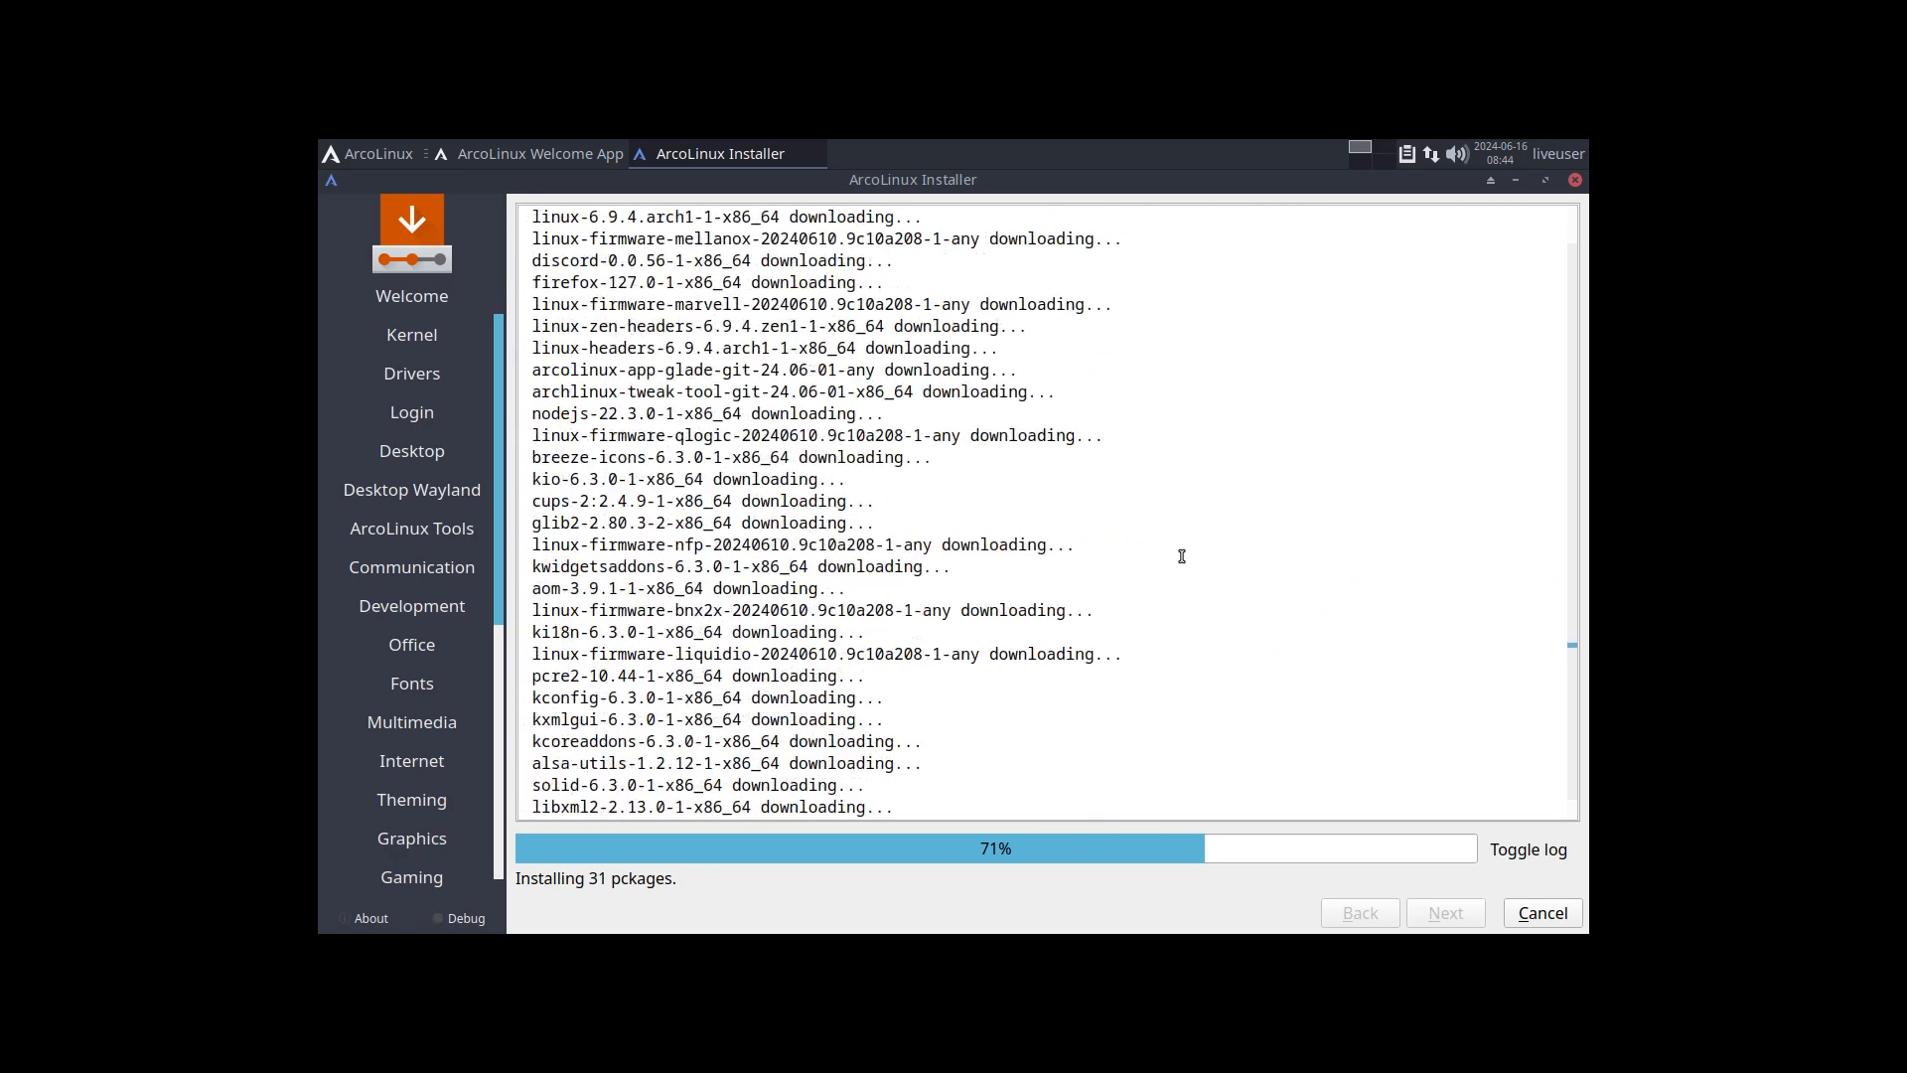
{"action": "scroll", "coordinate": [1182, 556], "scroll_direction": "down", "scroll_amount": 20}
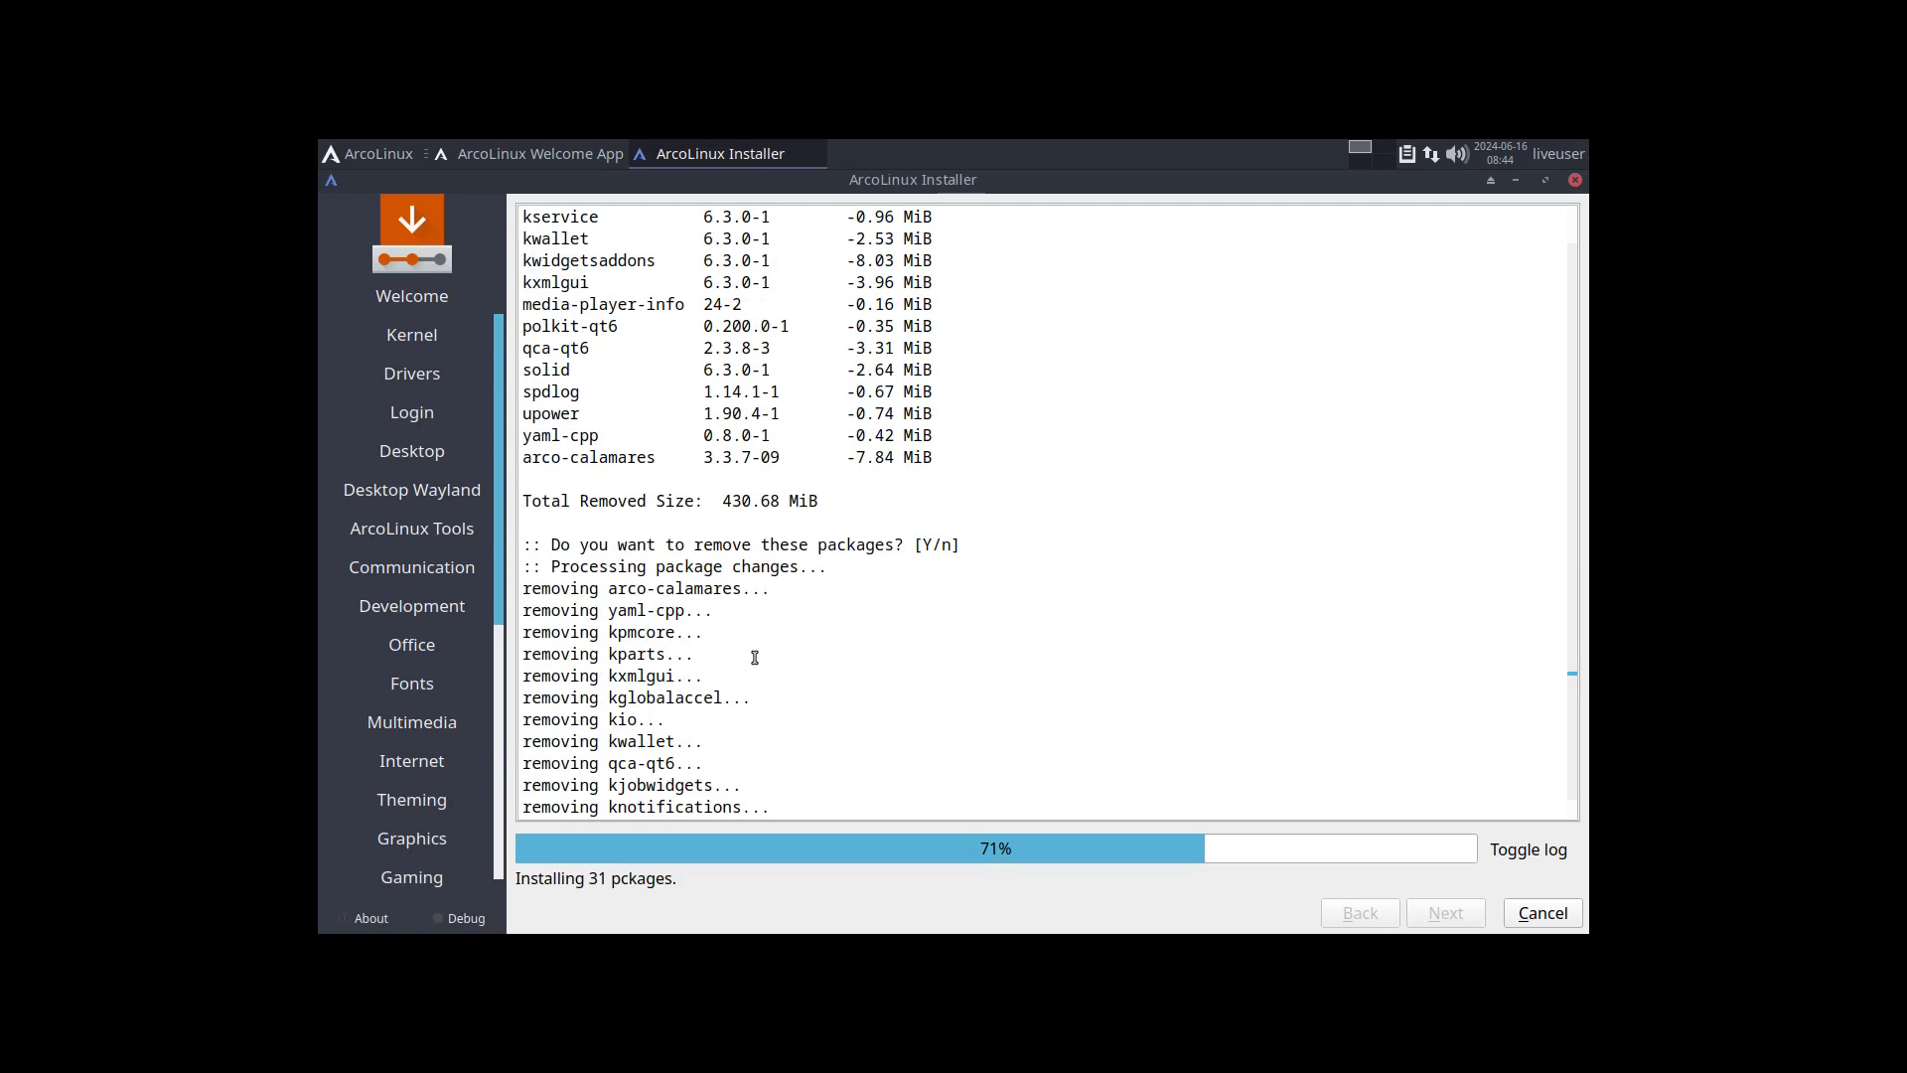
{"action": "left_click_drag", "start_coordinate": [608, 588], "coordinate": [863, 593]}
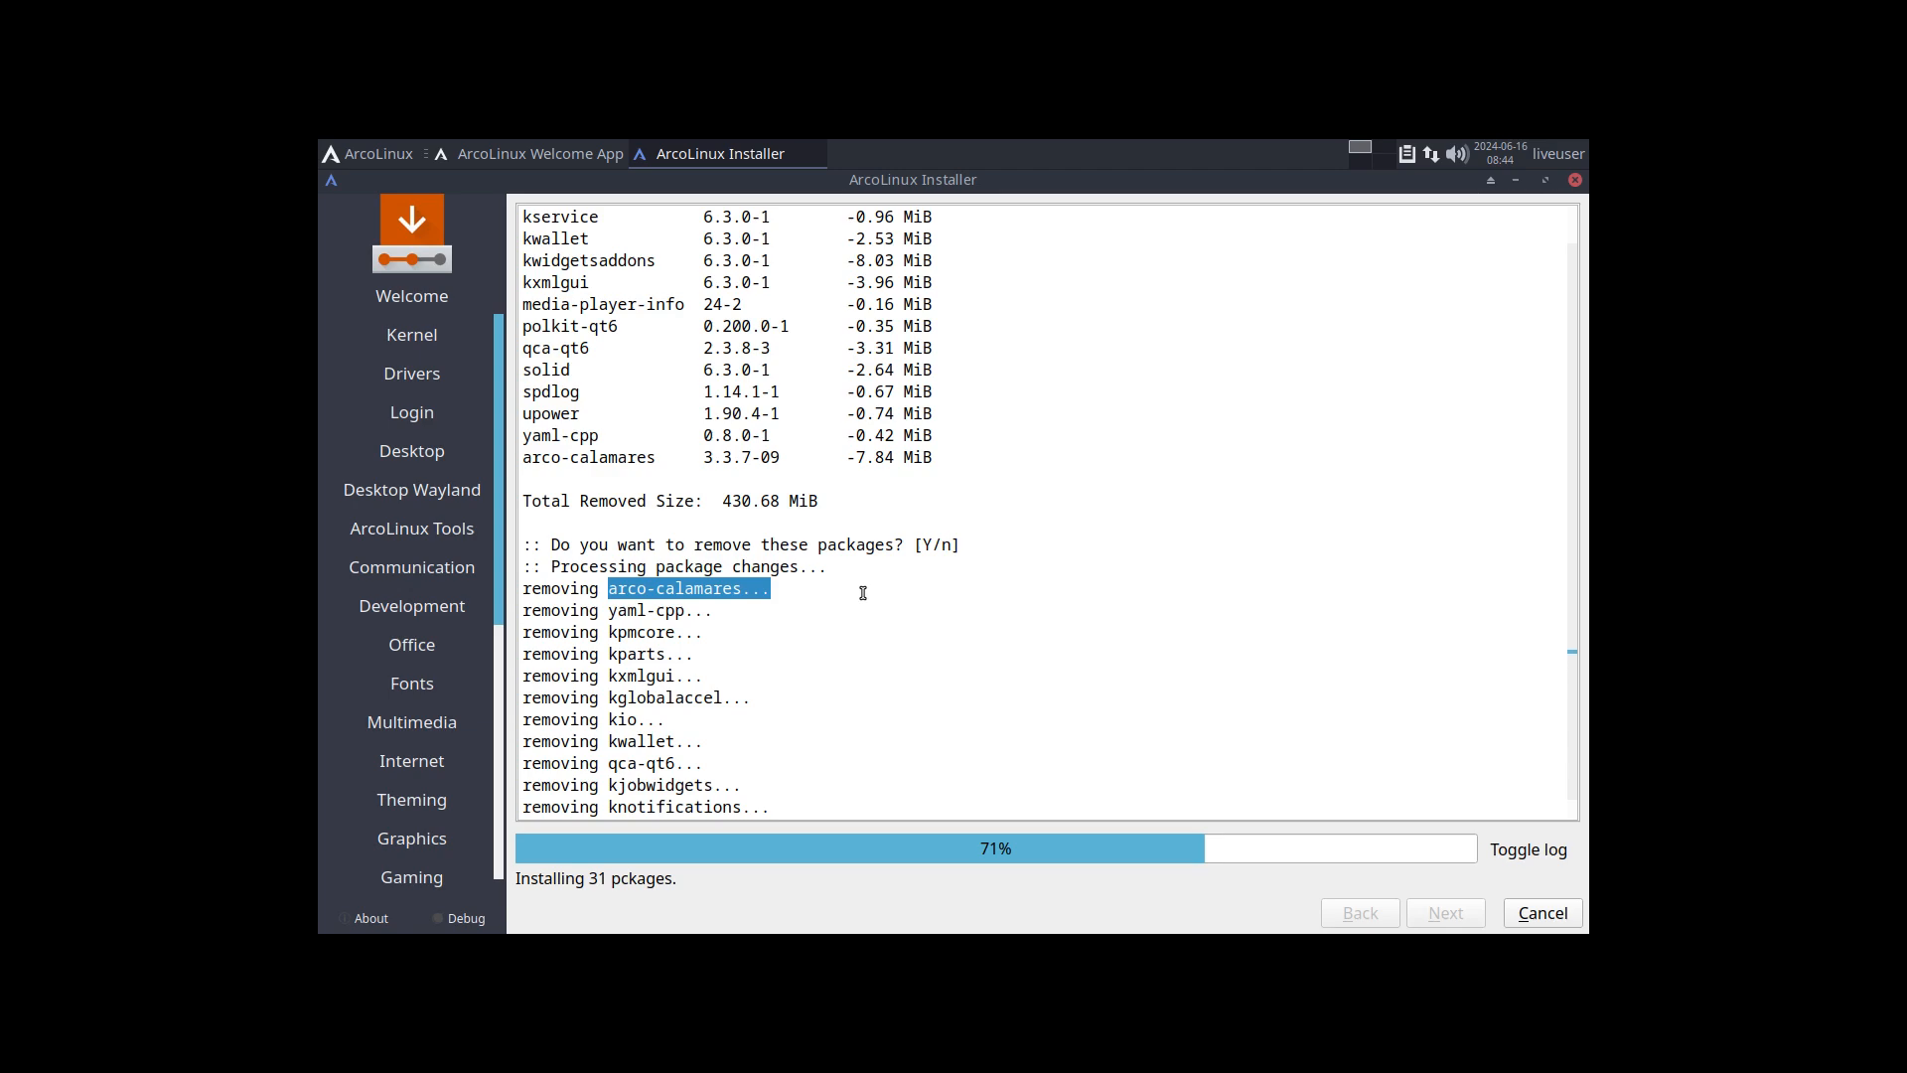
{"action": "scroll", "coordinate": [863, 586], "scroll_direction": "up", "scroll_amount": 7}
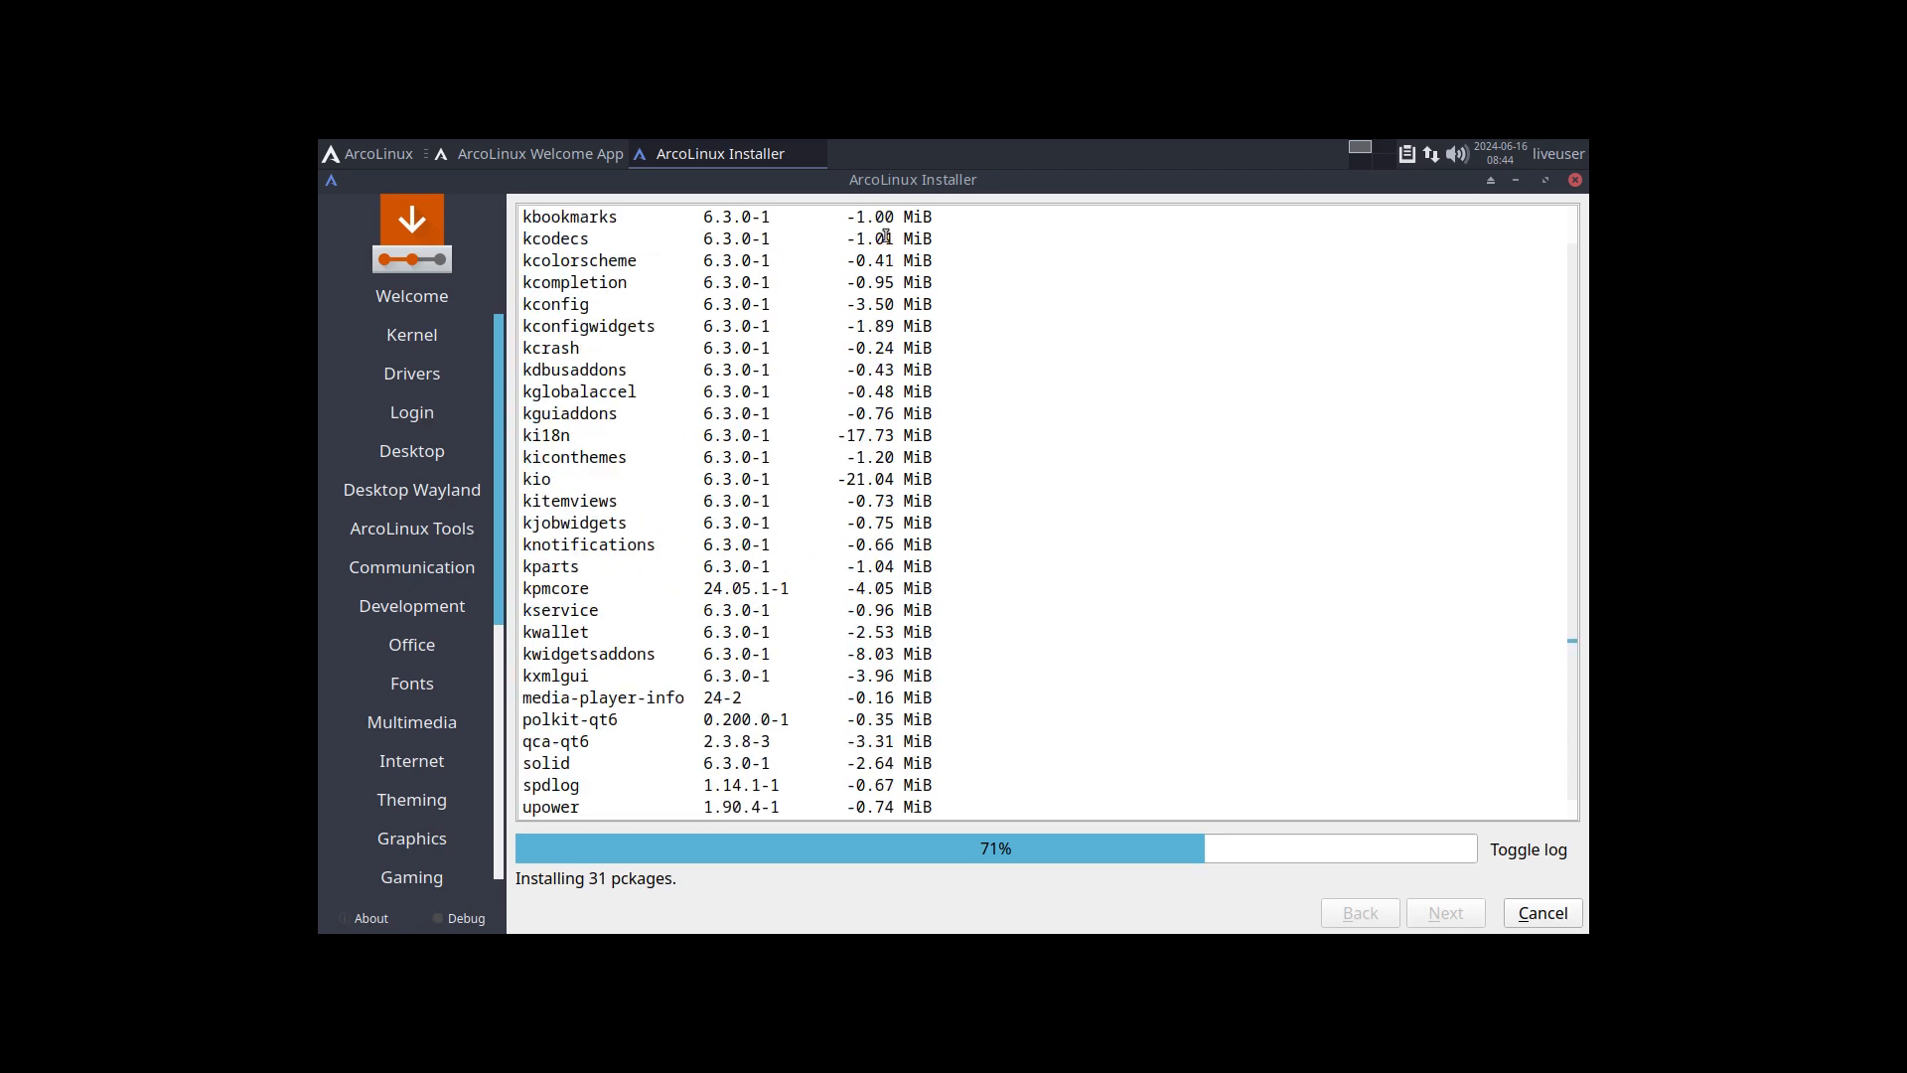
{"action": "scroll", "coordinate": [866, 639], "scroll_direction": "down", "scroll_amount": 10}
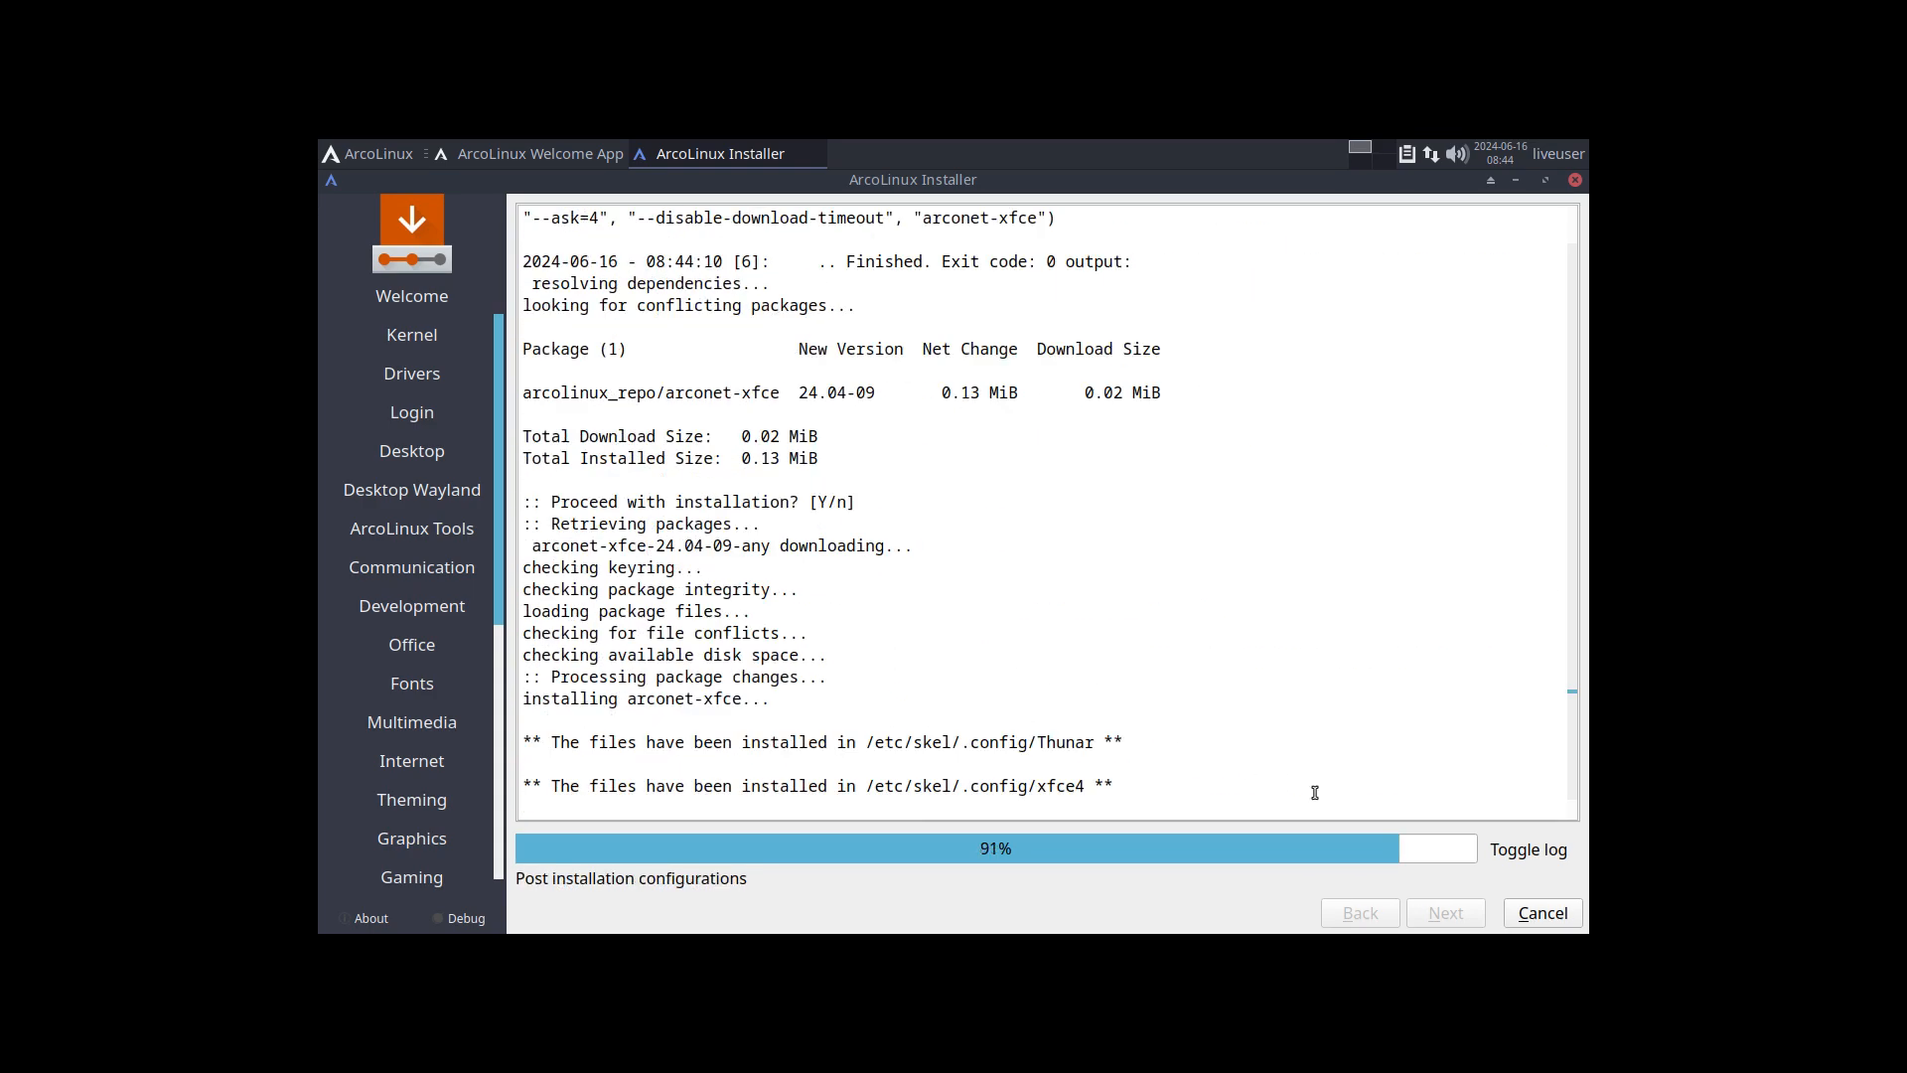
{"action": "left_click", "coordinate": [1535, 852]}
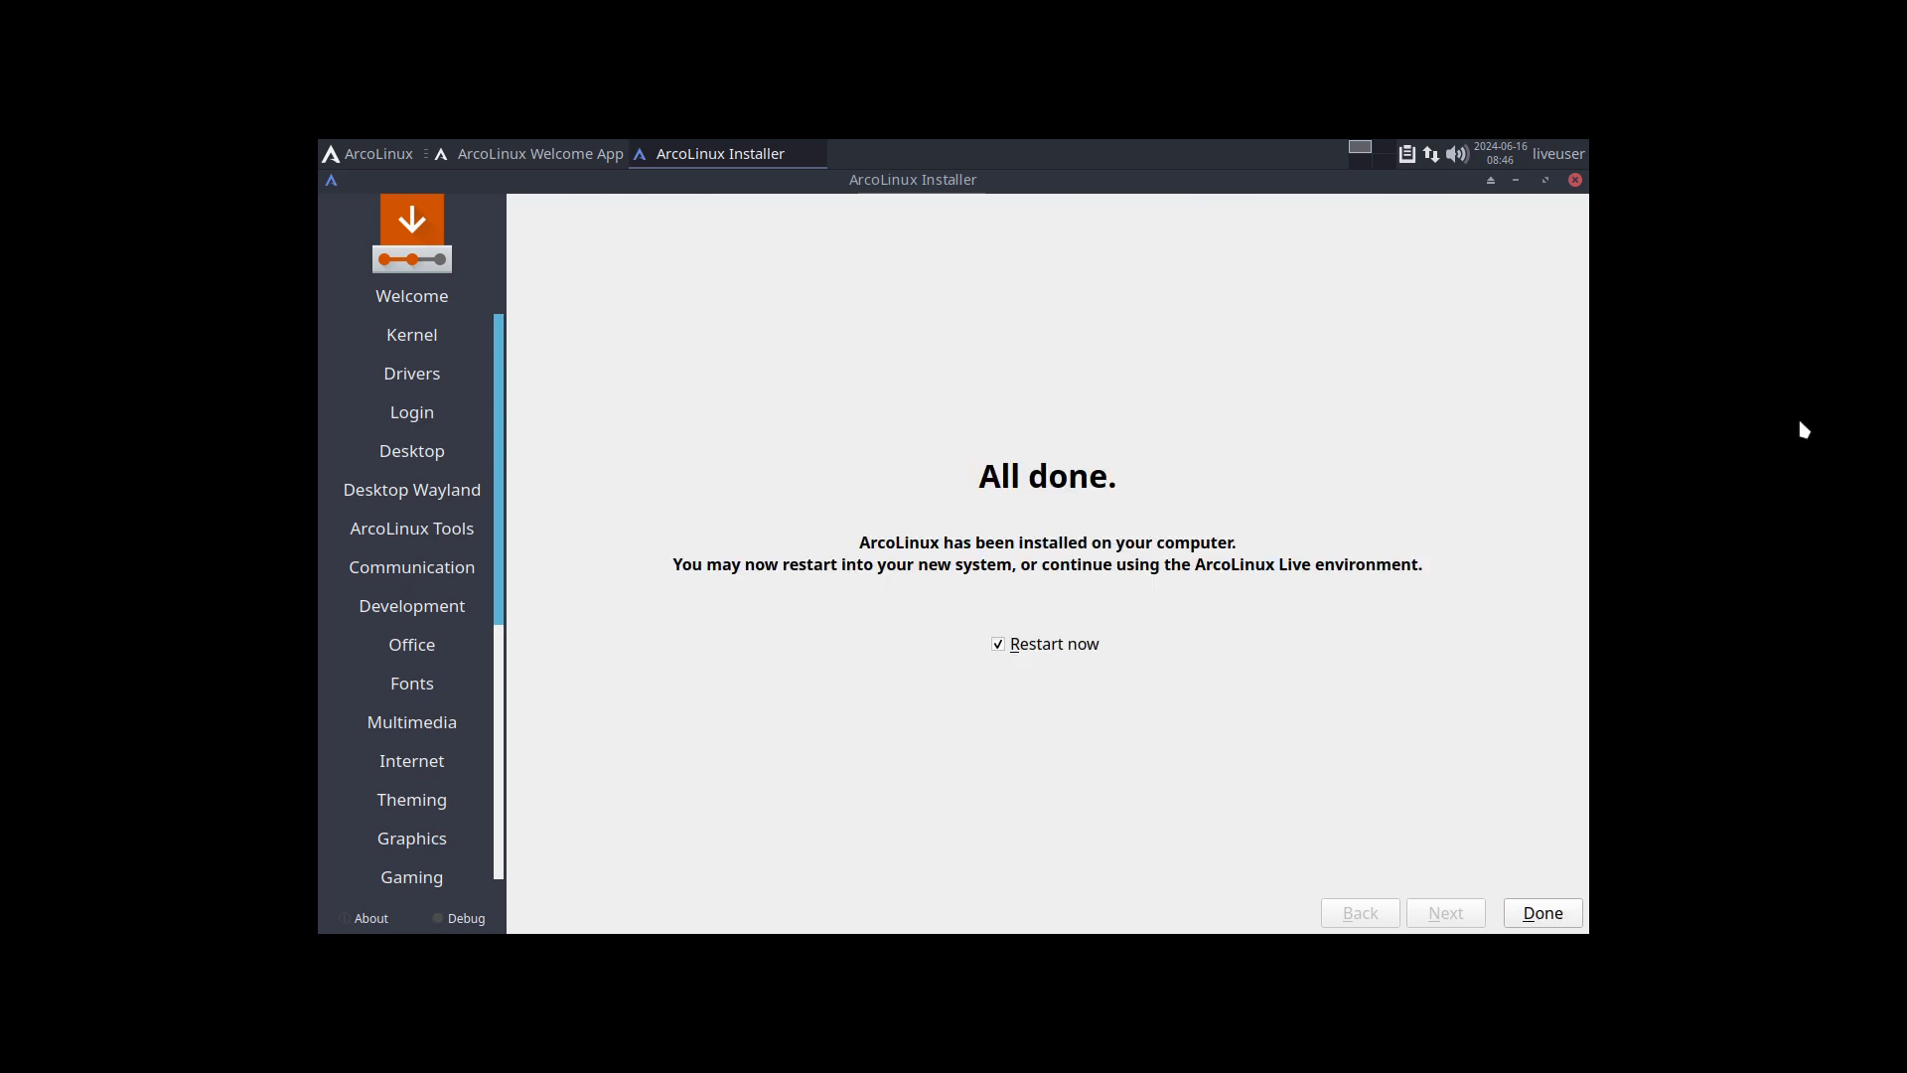
Step: Finish the installer with a restart into the new system and boot the Linux 6.9.4-arch1-1 entry
{"action": "left_click", "coordinate": [1546, 915]}
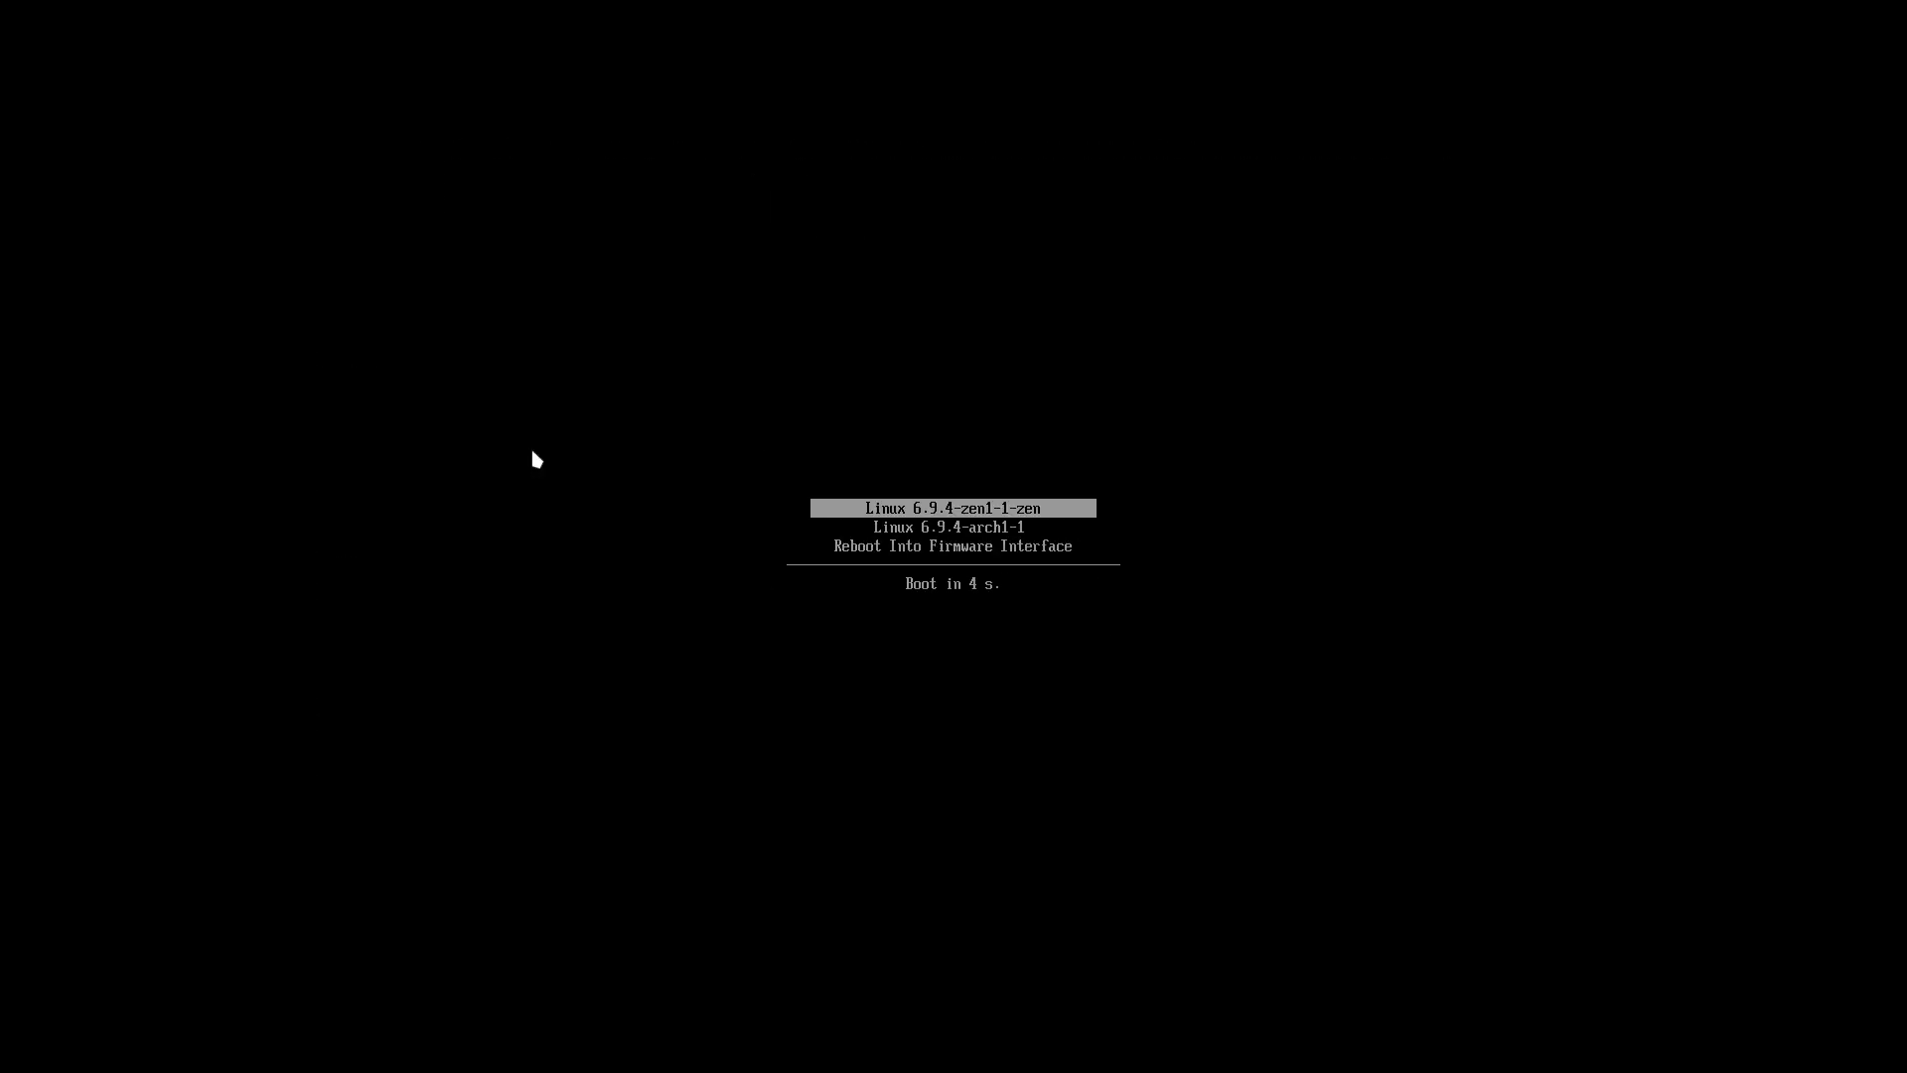
{"action": "key", "text": "Down"}
{"action": "key", "text": "Up"}
{"action": "key", "text": "Down"}
{"action": "key", "text": "Up"}
{"action": "key", "text": "Down"}
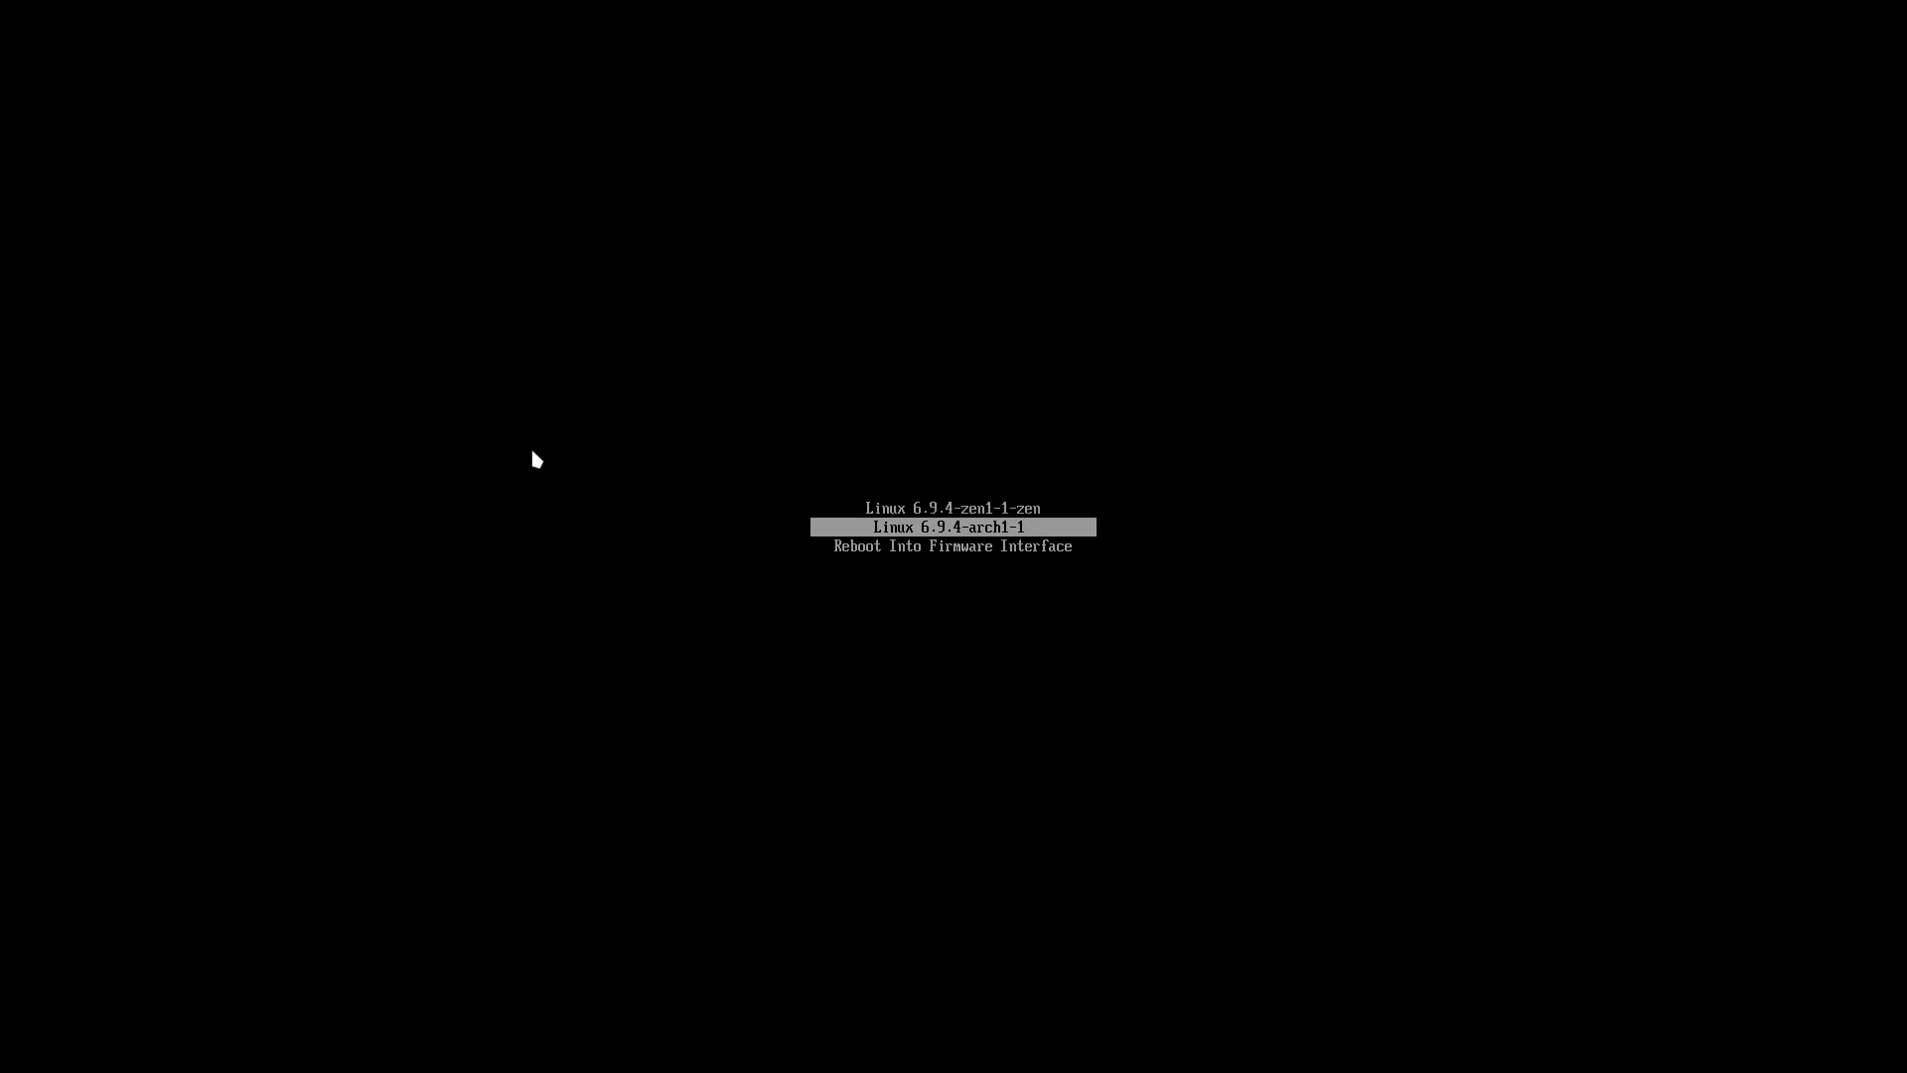
{"action": "key", "text": "Return"}
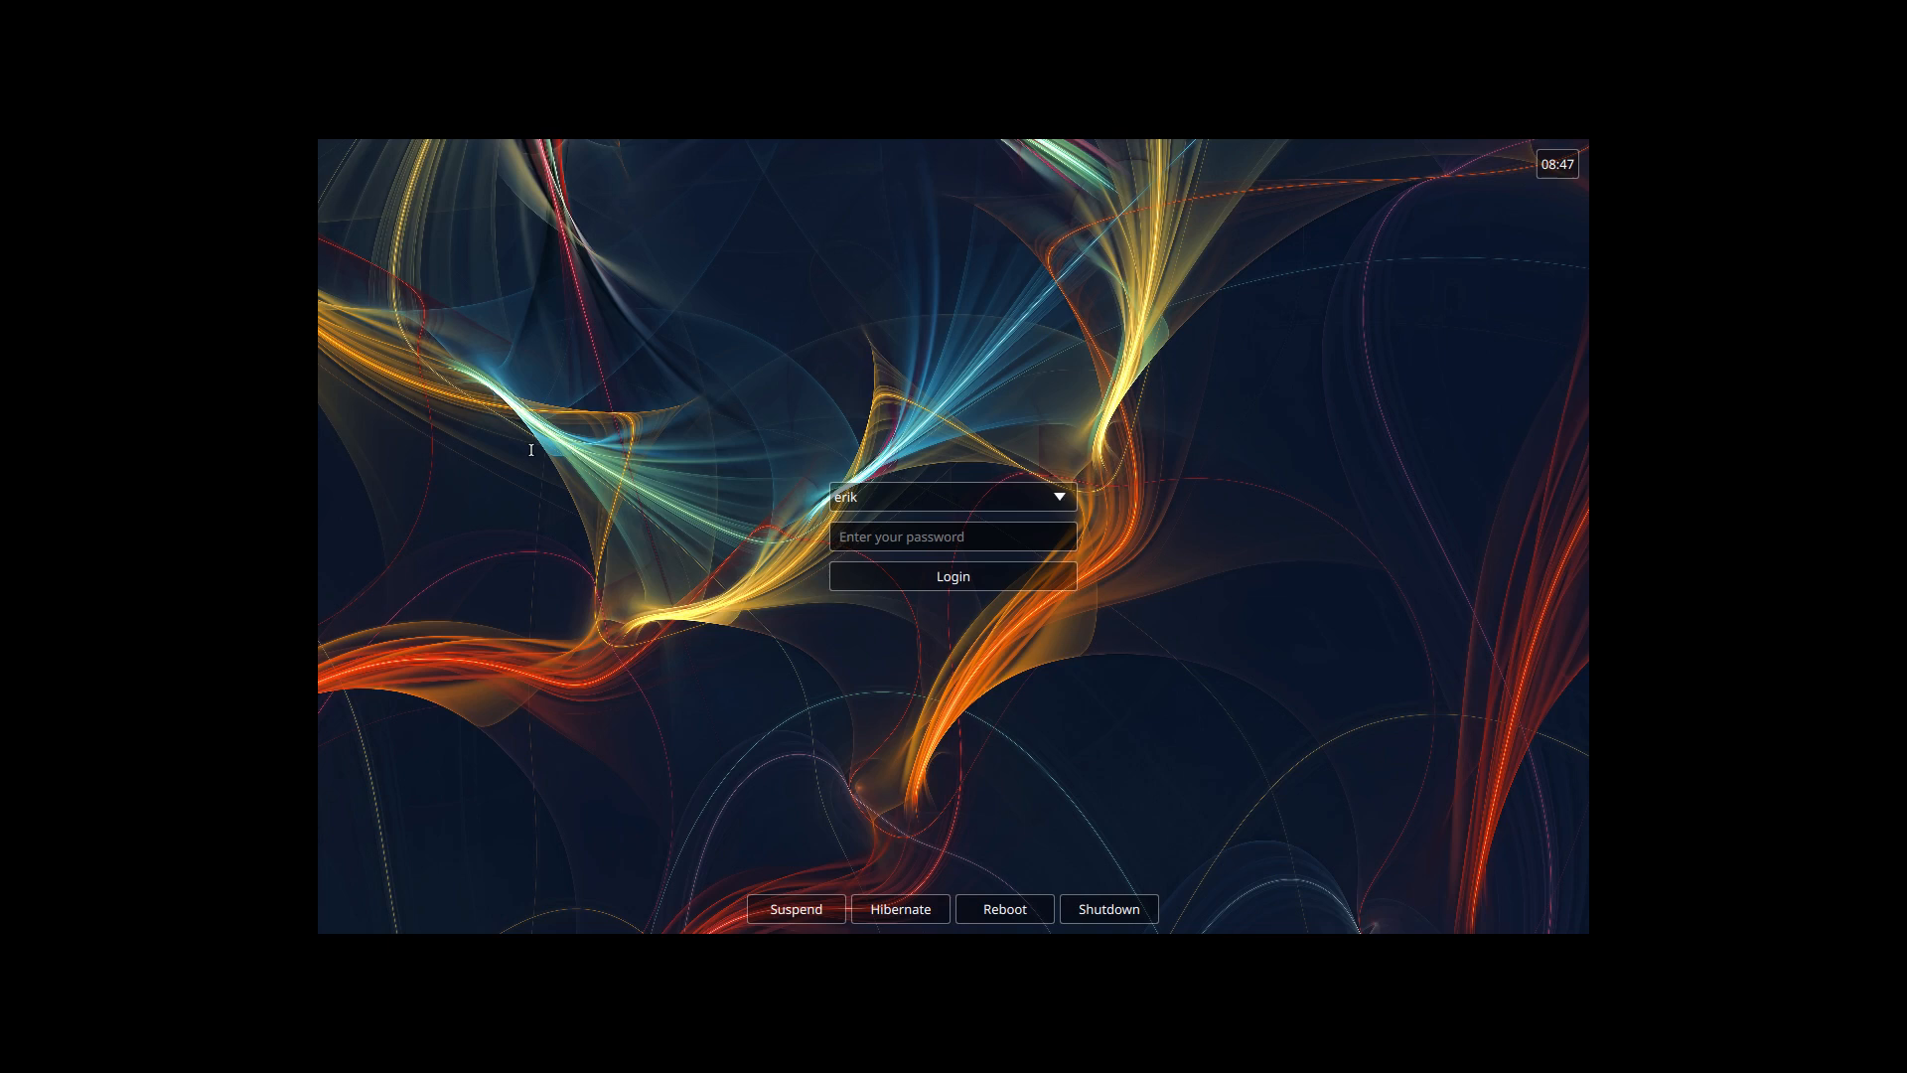
Step: Log in with the account password and turn off Autostart for the ArcoLinux Welcome App
{"action": "type", "text": "****"}
{"action": "key", "text": "Return"}
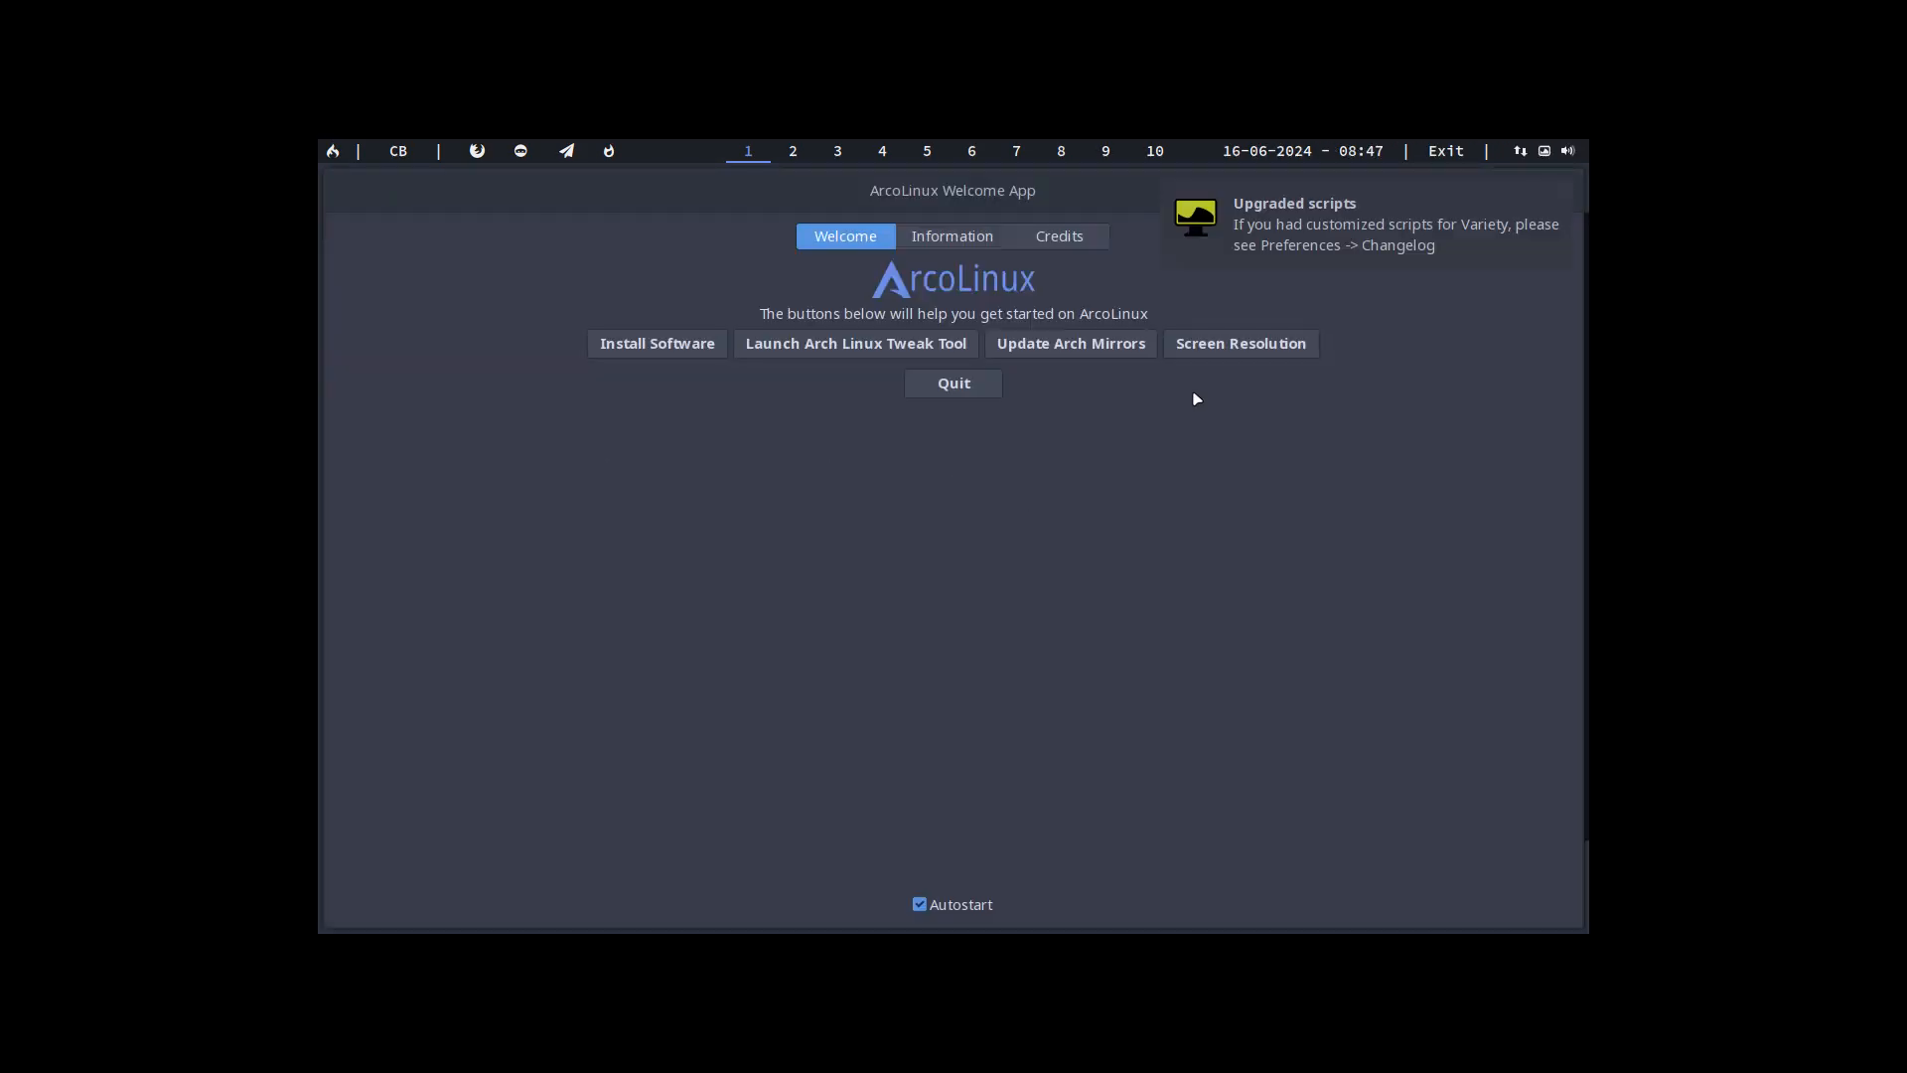
{"action": "left_click", "coordinate": [982, 910]}
Step: Open the screen resolution tool from the Welcome App and apply a resolution of 1920x1080 to the Virtual-1 output
{"action": "left_click", "coordinate": [1215, 345]}
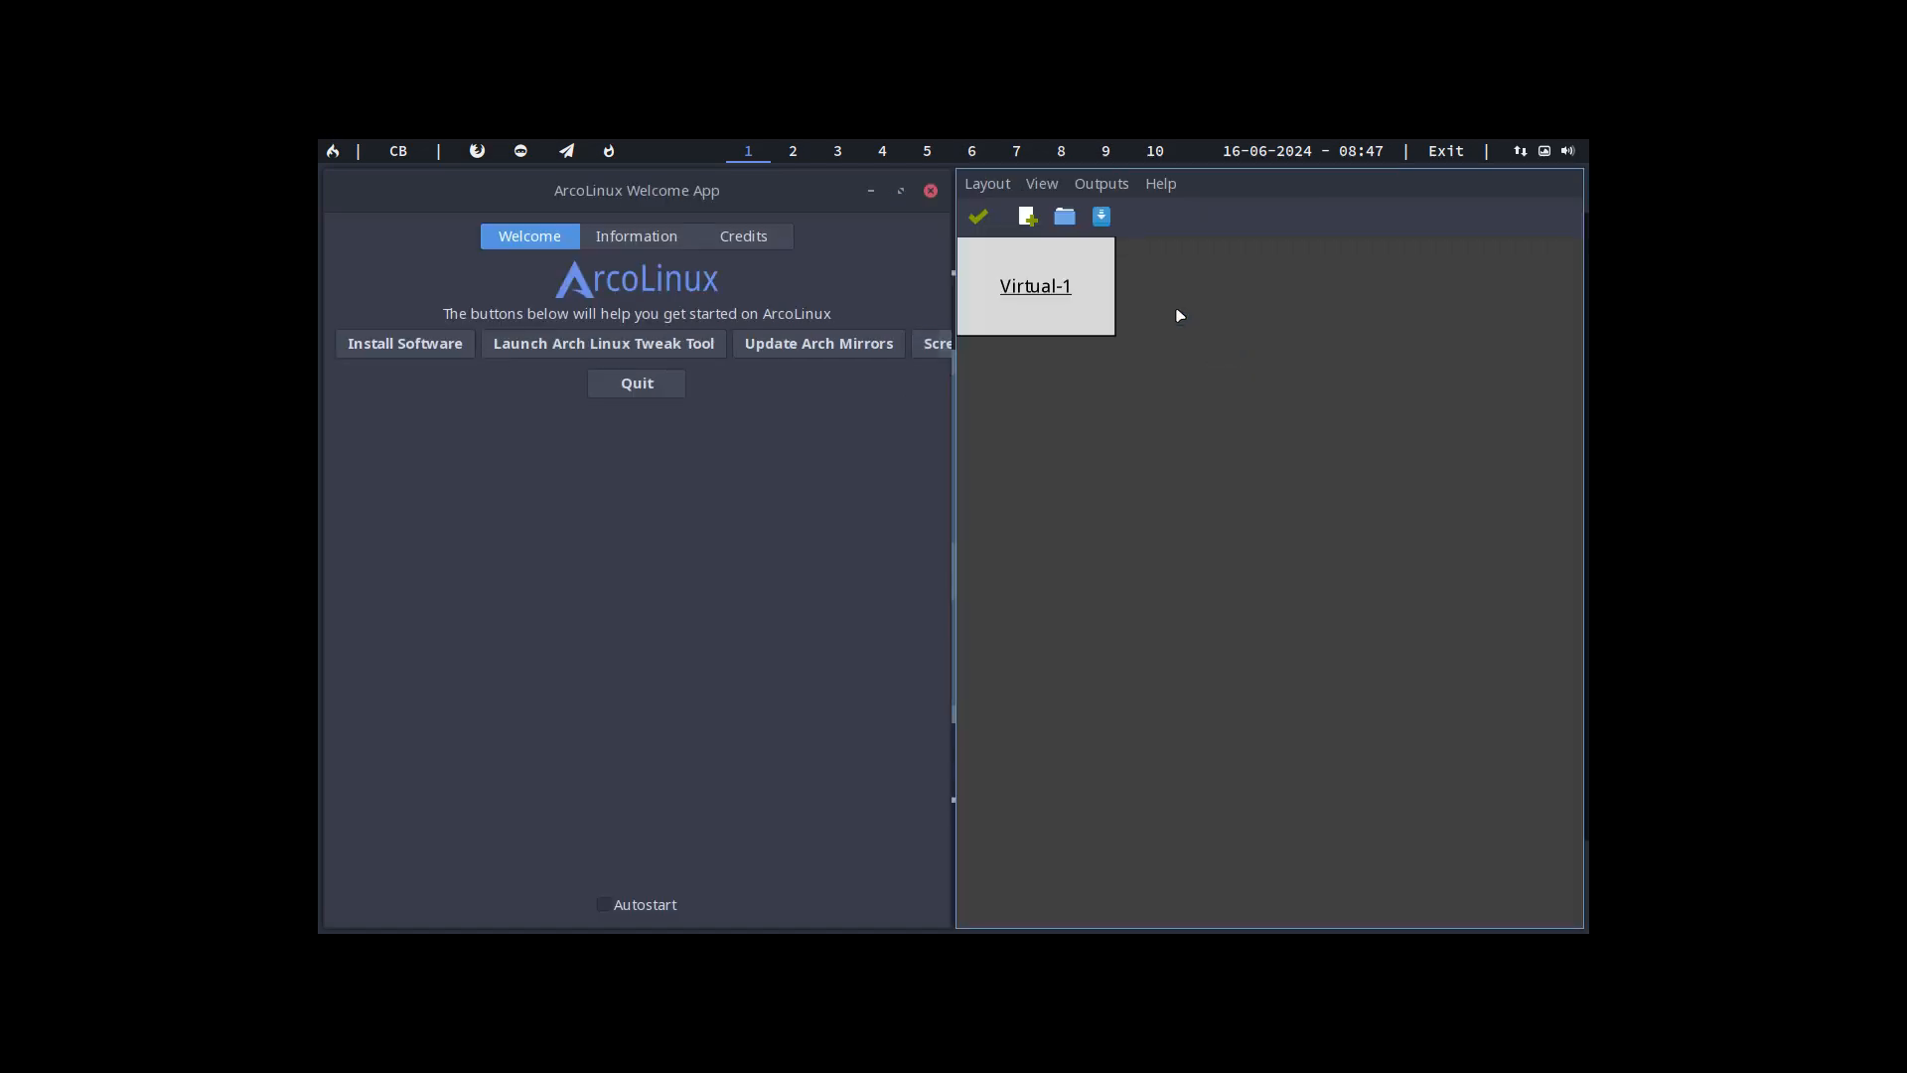
{"action": "left_click", "coordinate": [992, 188]}
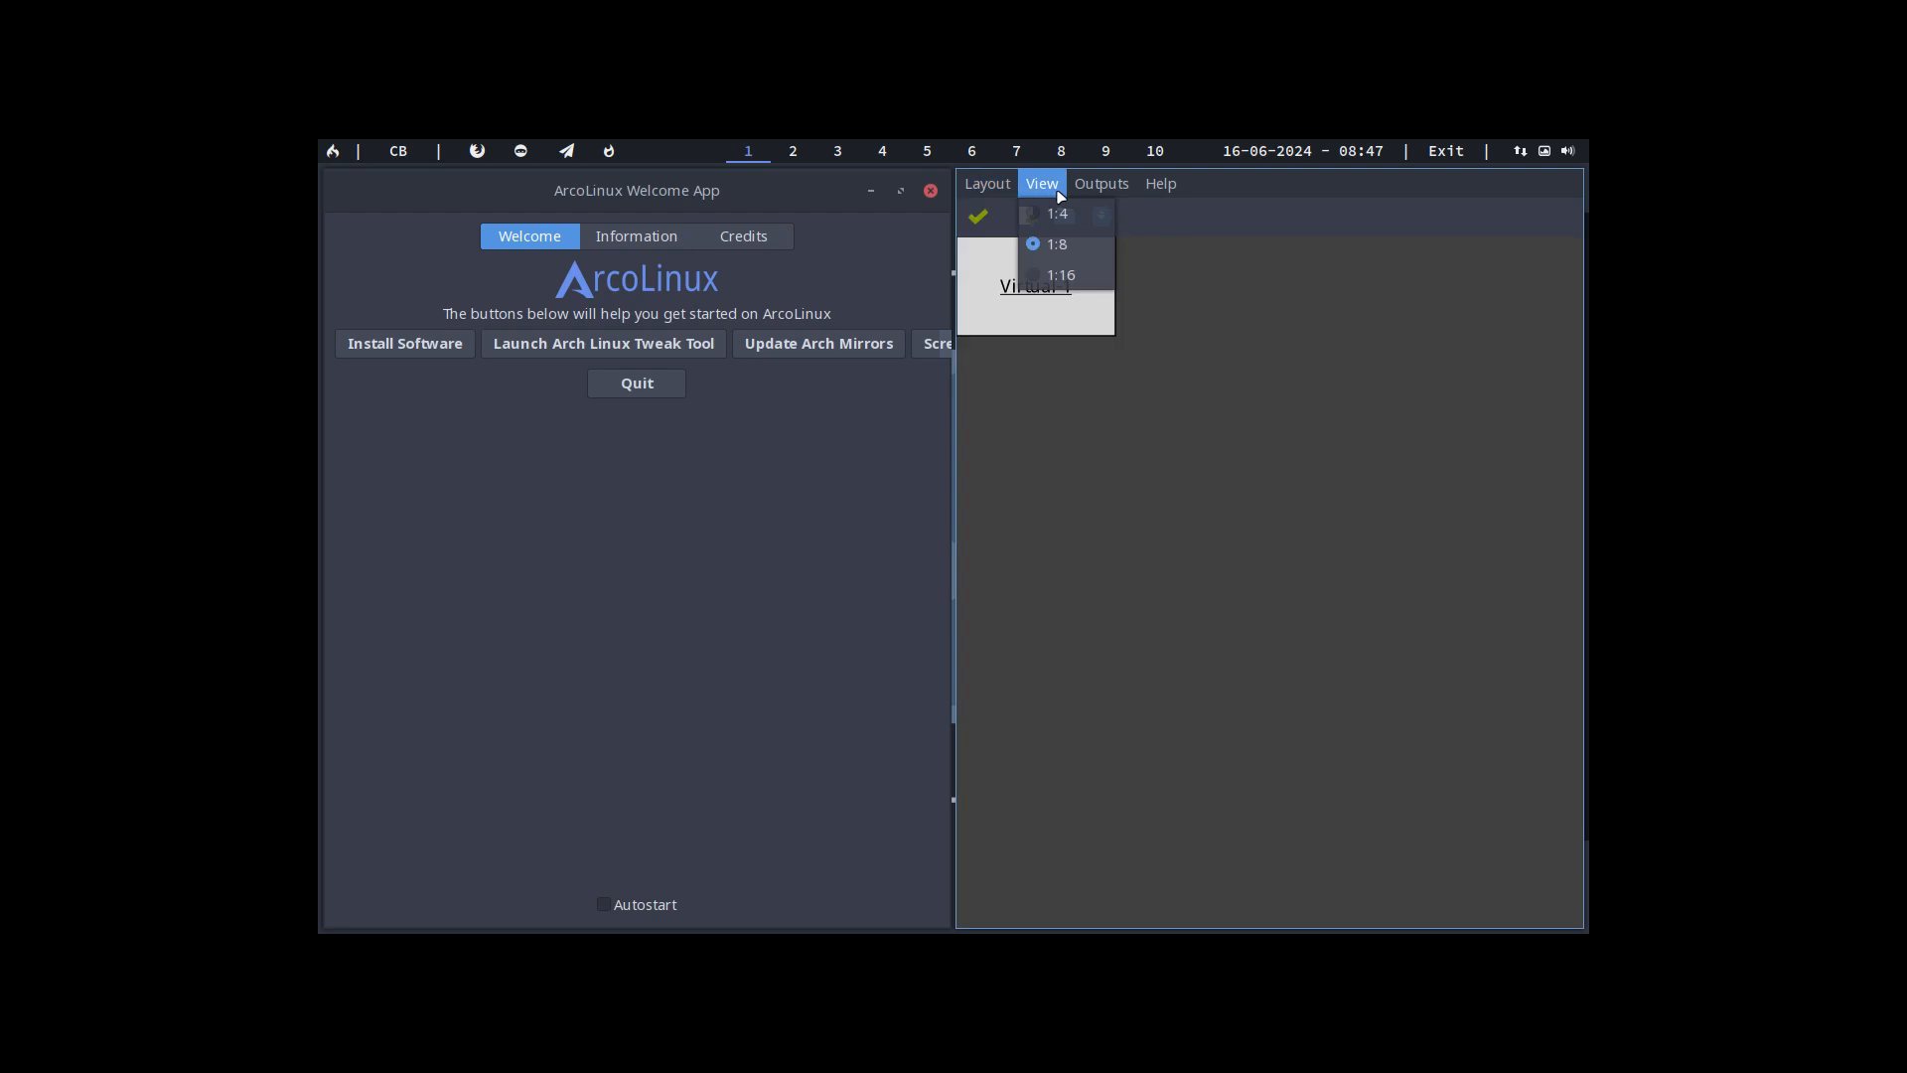
{"action": "mouse_move", "coordinate": [1100, 183]}
{"action": "mouse_move", "coordinate": [1192, 213]}
{"action": "mouse_move", "coordinate": [1314, 281]}
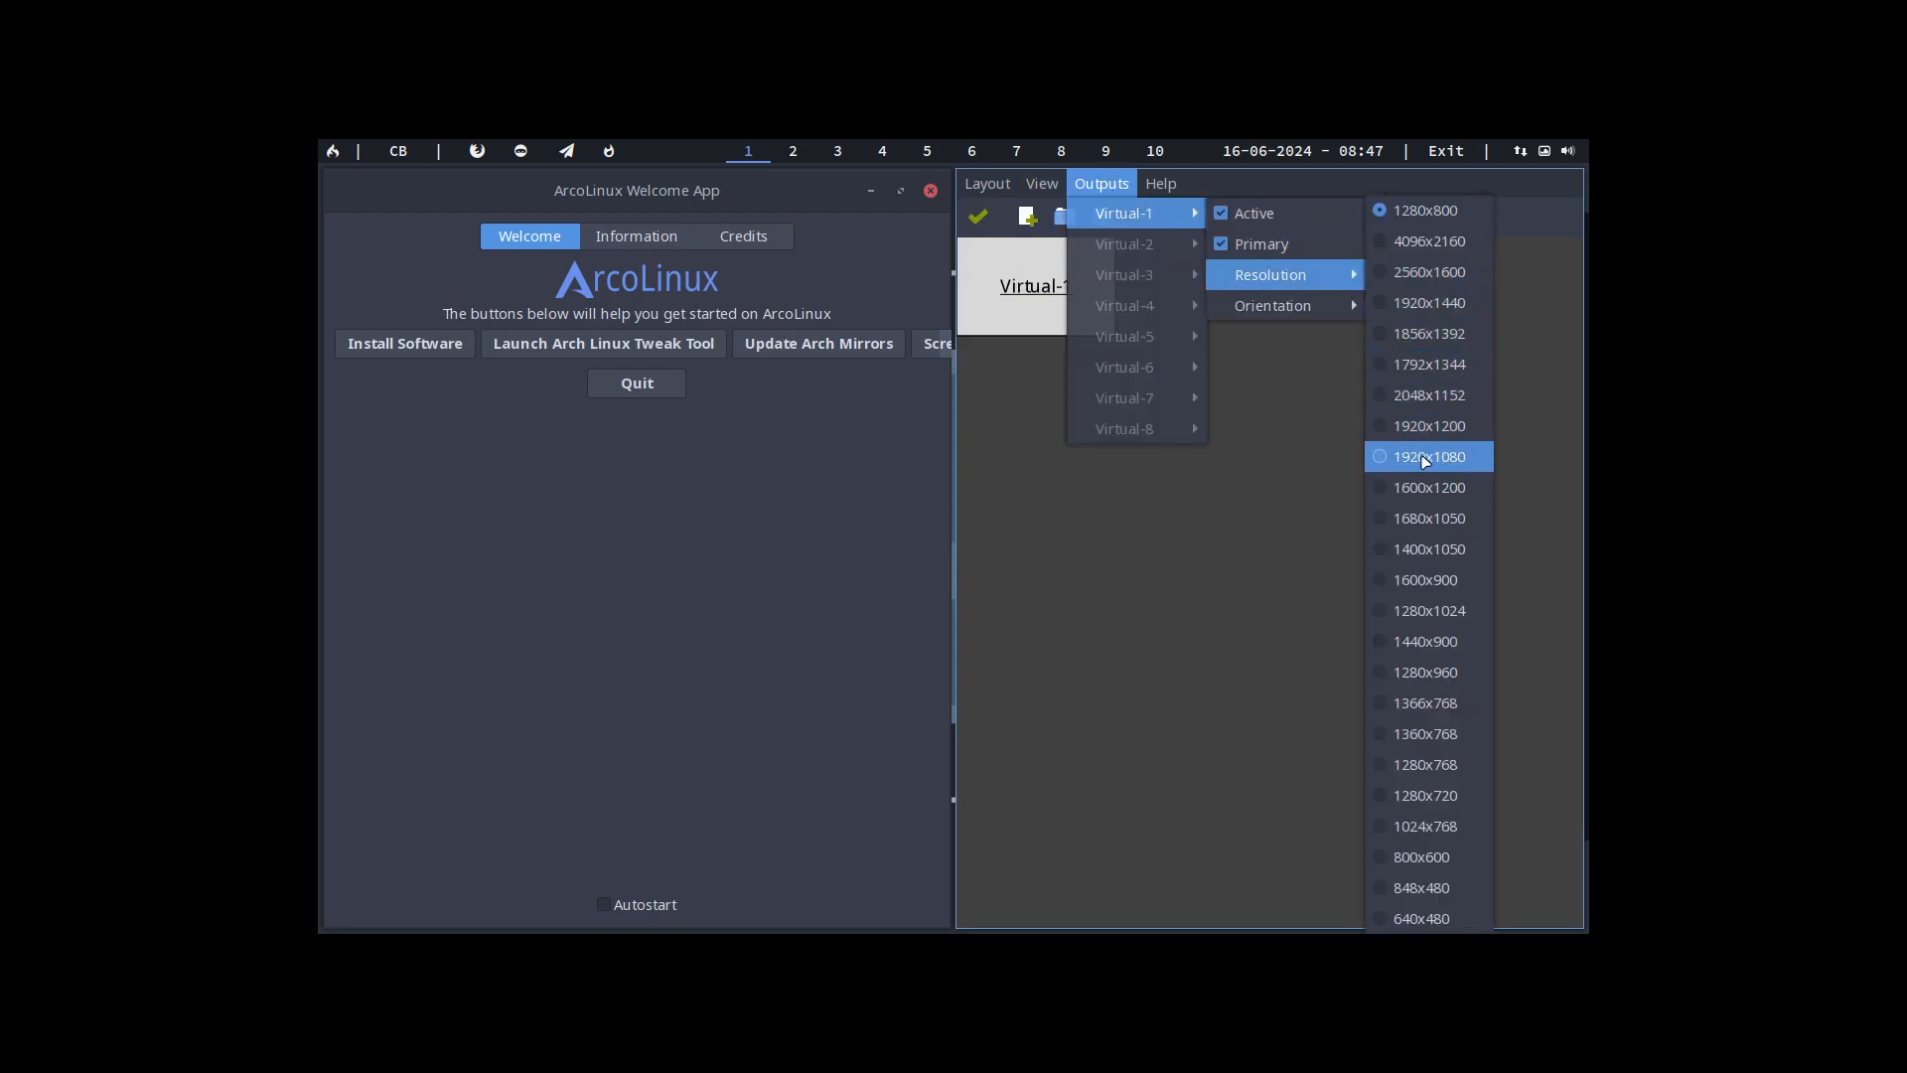
{"action": "left_click", "coordinate": [1453, 488]}
{"action": "left_click", "coordinate": [985, 227]}
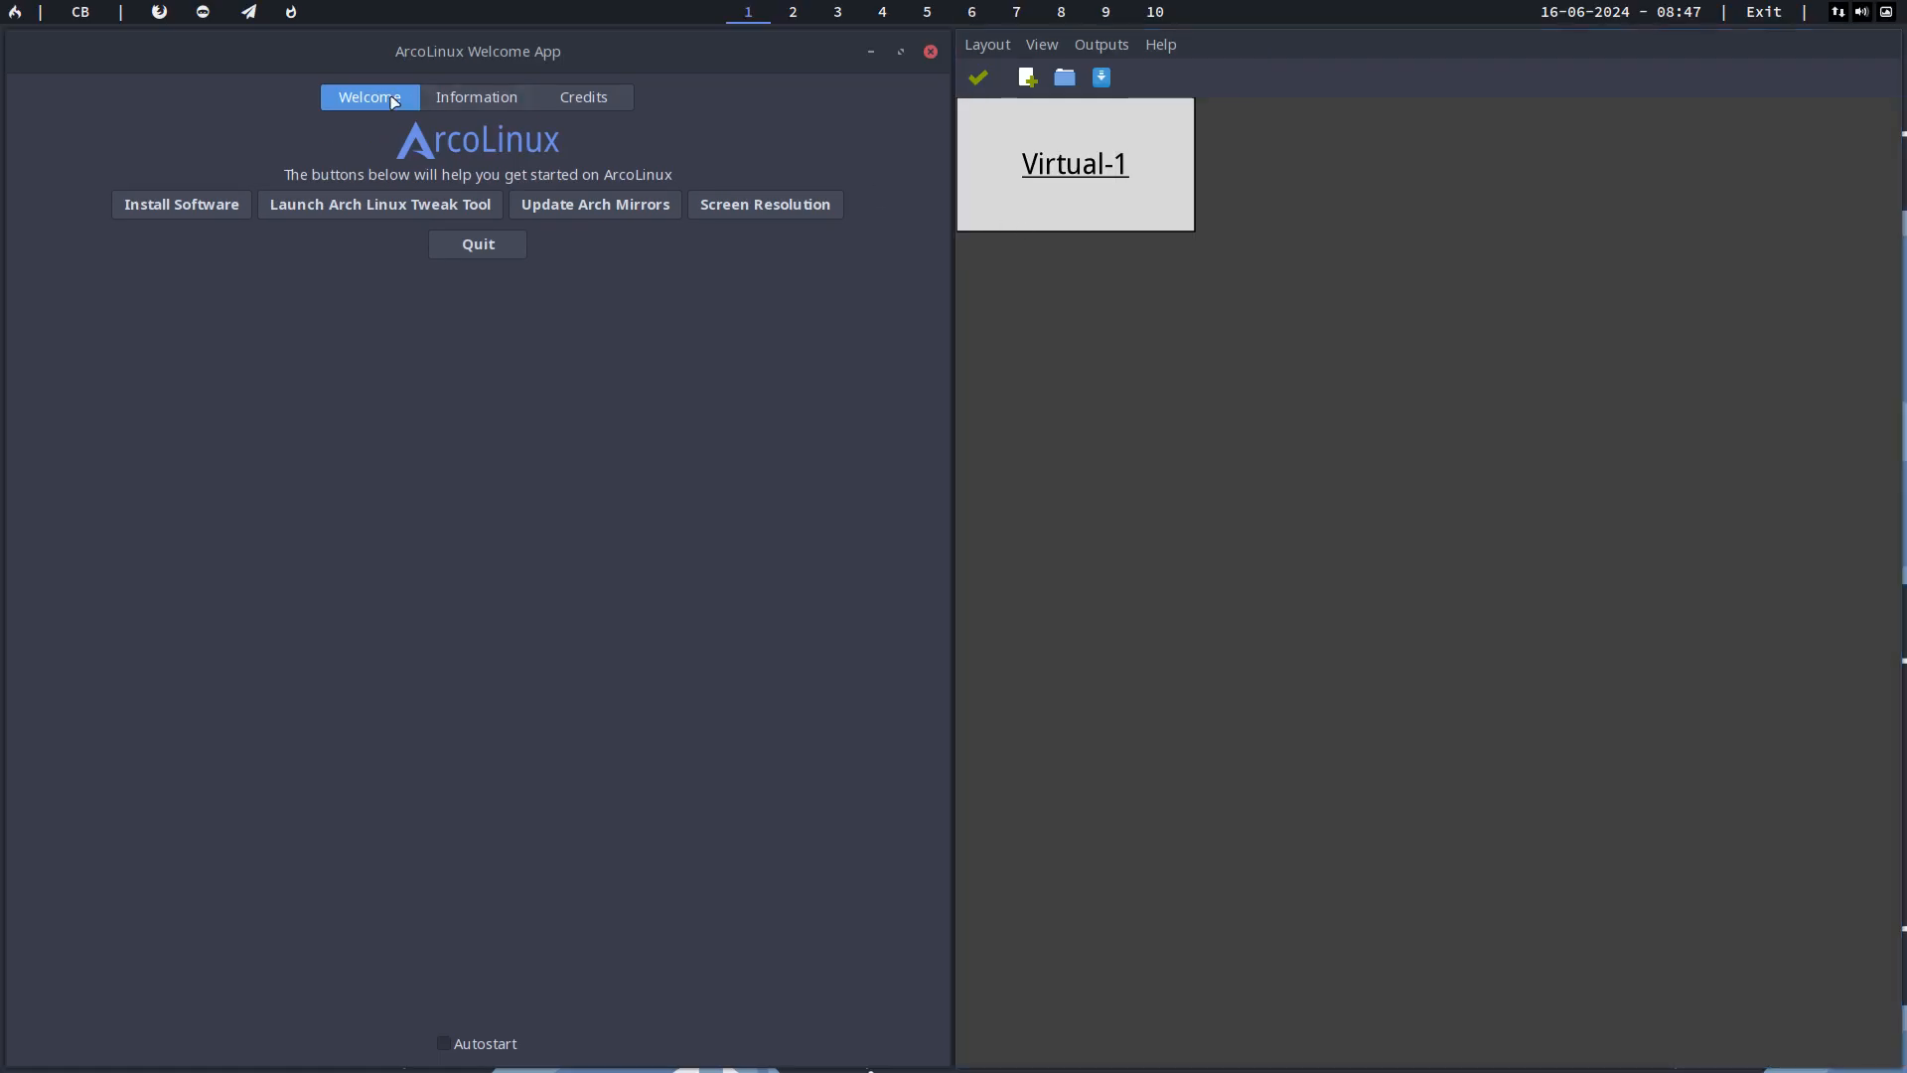
Step: Save the screen layout in the .screenlayout folder under the user's first name, and close the layout tool and the Welcome App
{"action": "left_click", "coordinate": [987, 44]}
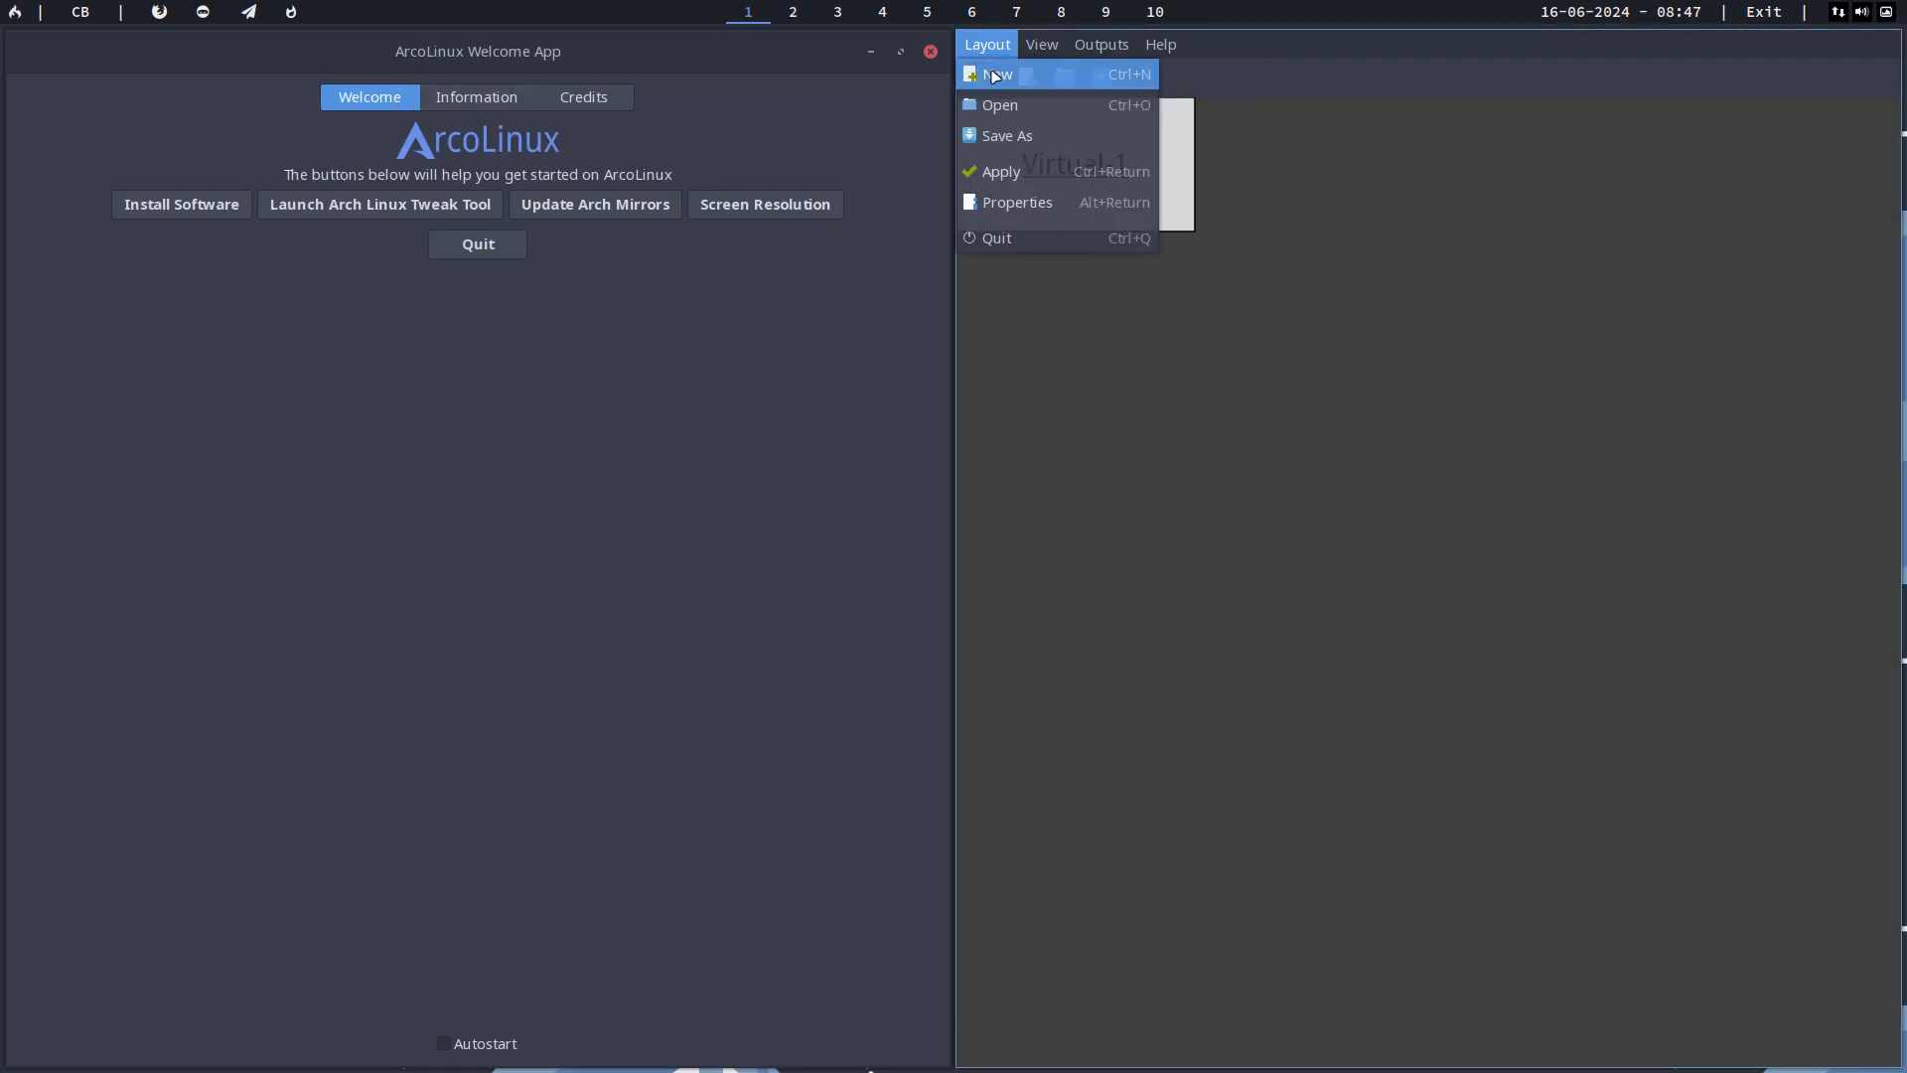
{"action": "left_click", "coordinate": [1025, 136]}
{"action": "type", "text": "erik"}
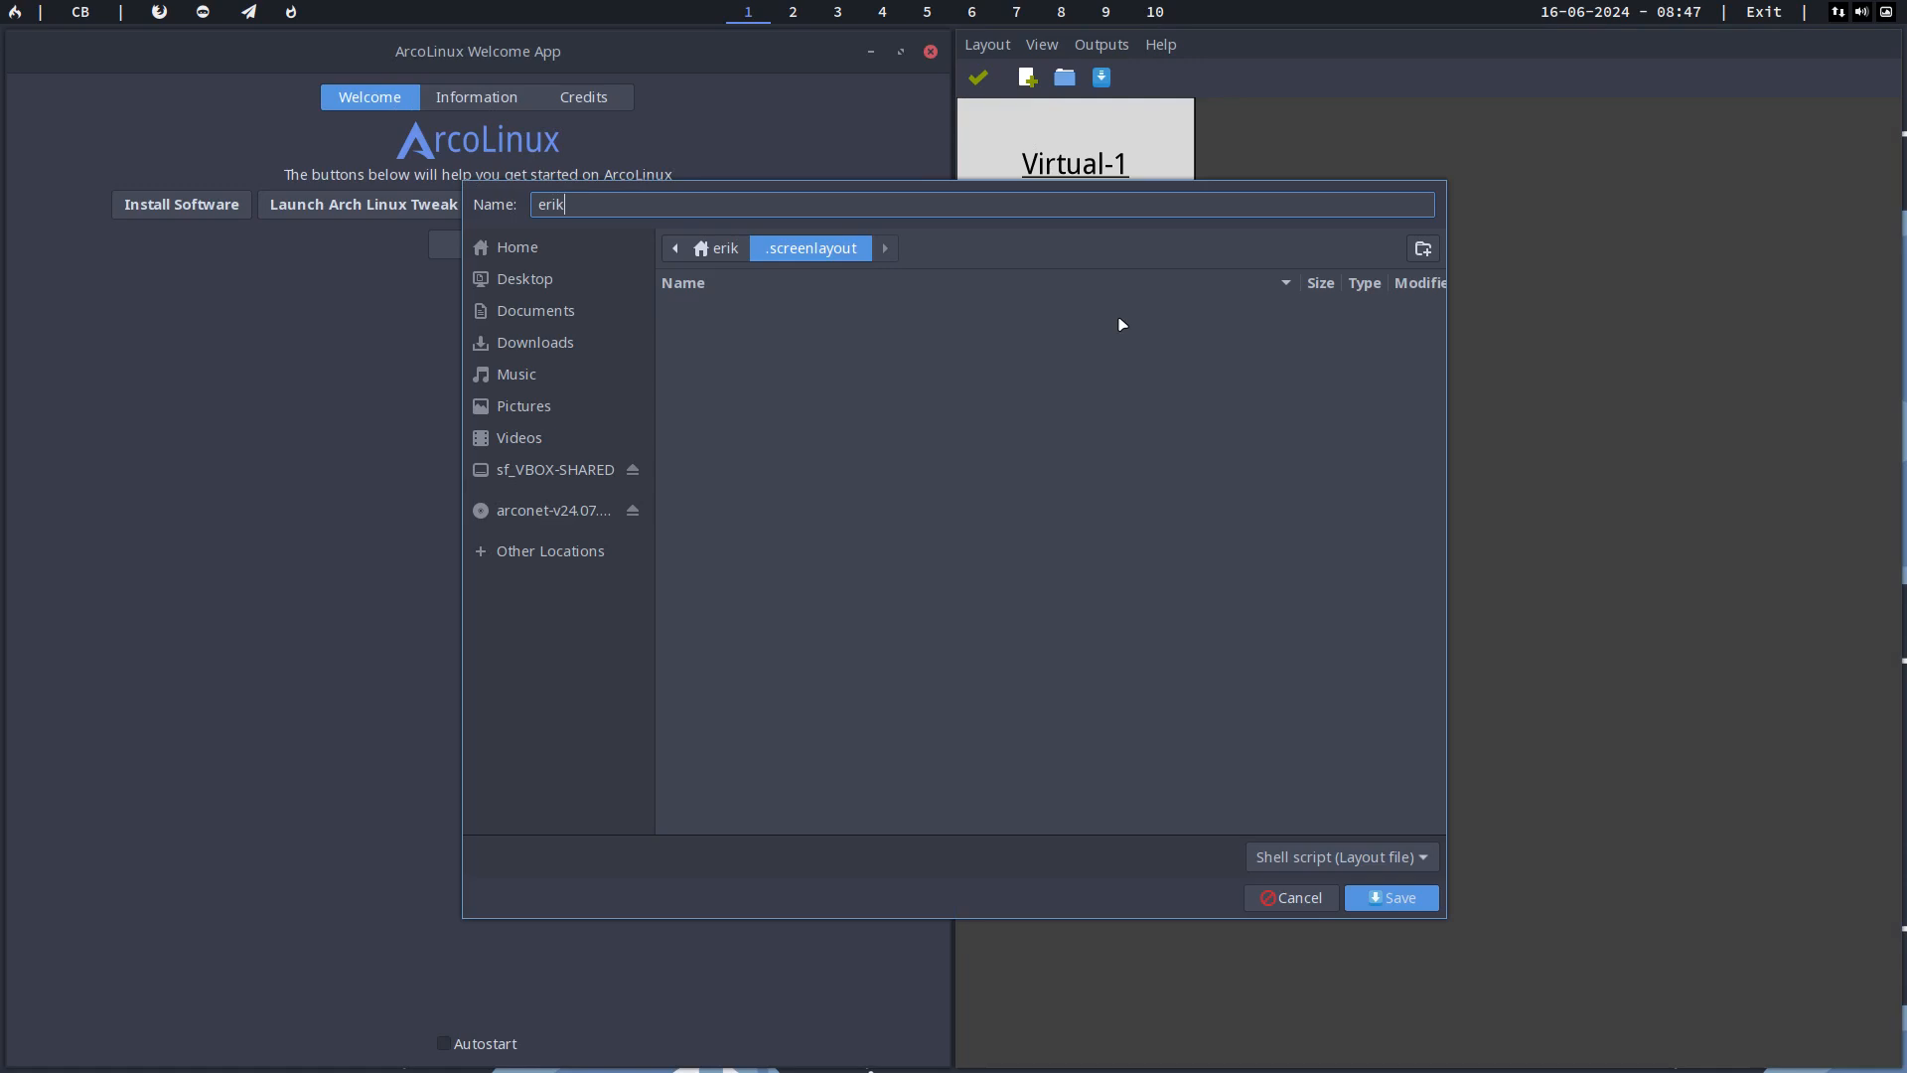
{"action": "key", "text": "Return"}
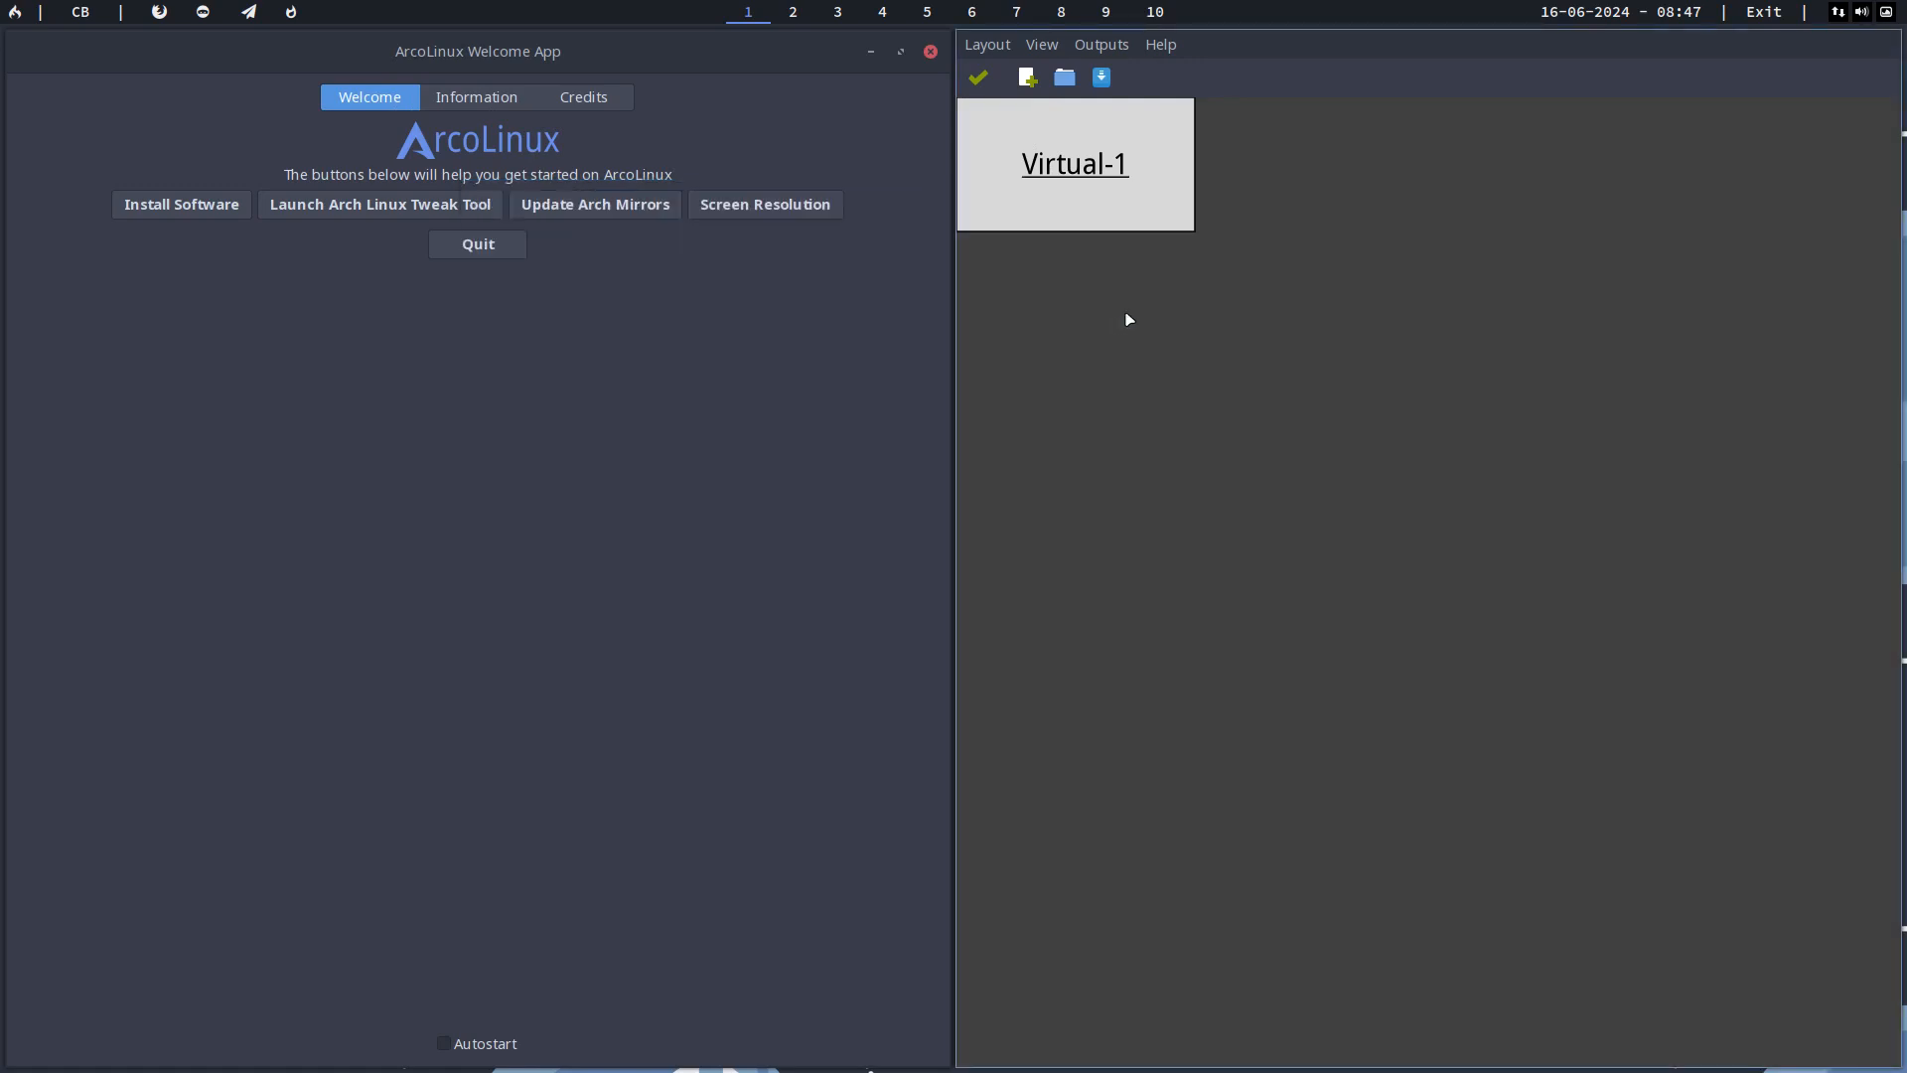
{"action": "key", "text": "super+shift+q"}
{"action": "key", "text": "super+shift+q"}
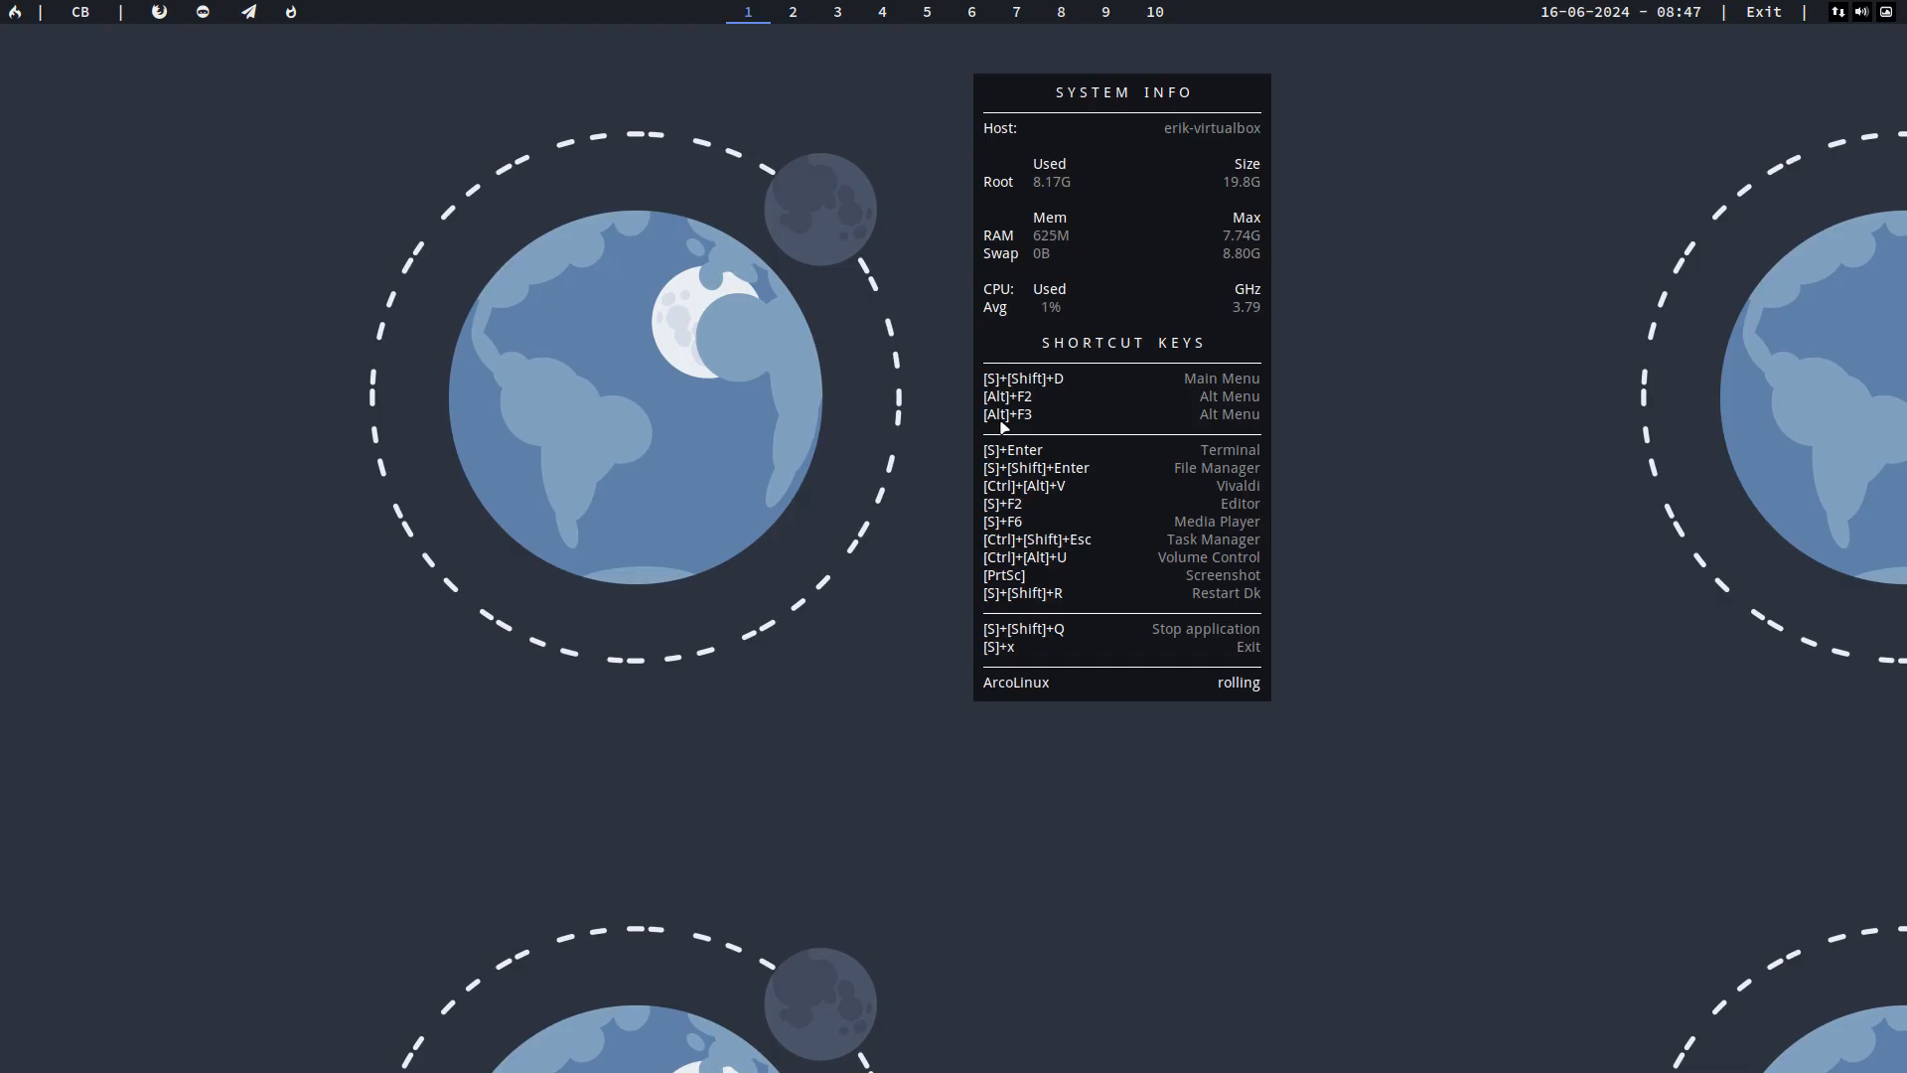
Step: View the volume control's output devices, and test the keyboard layout by entering azerty in a terminal that is closed again
{"action": "key", "text": "ctrl+alt+u"}
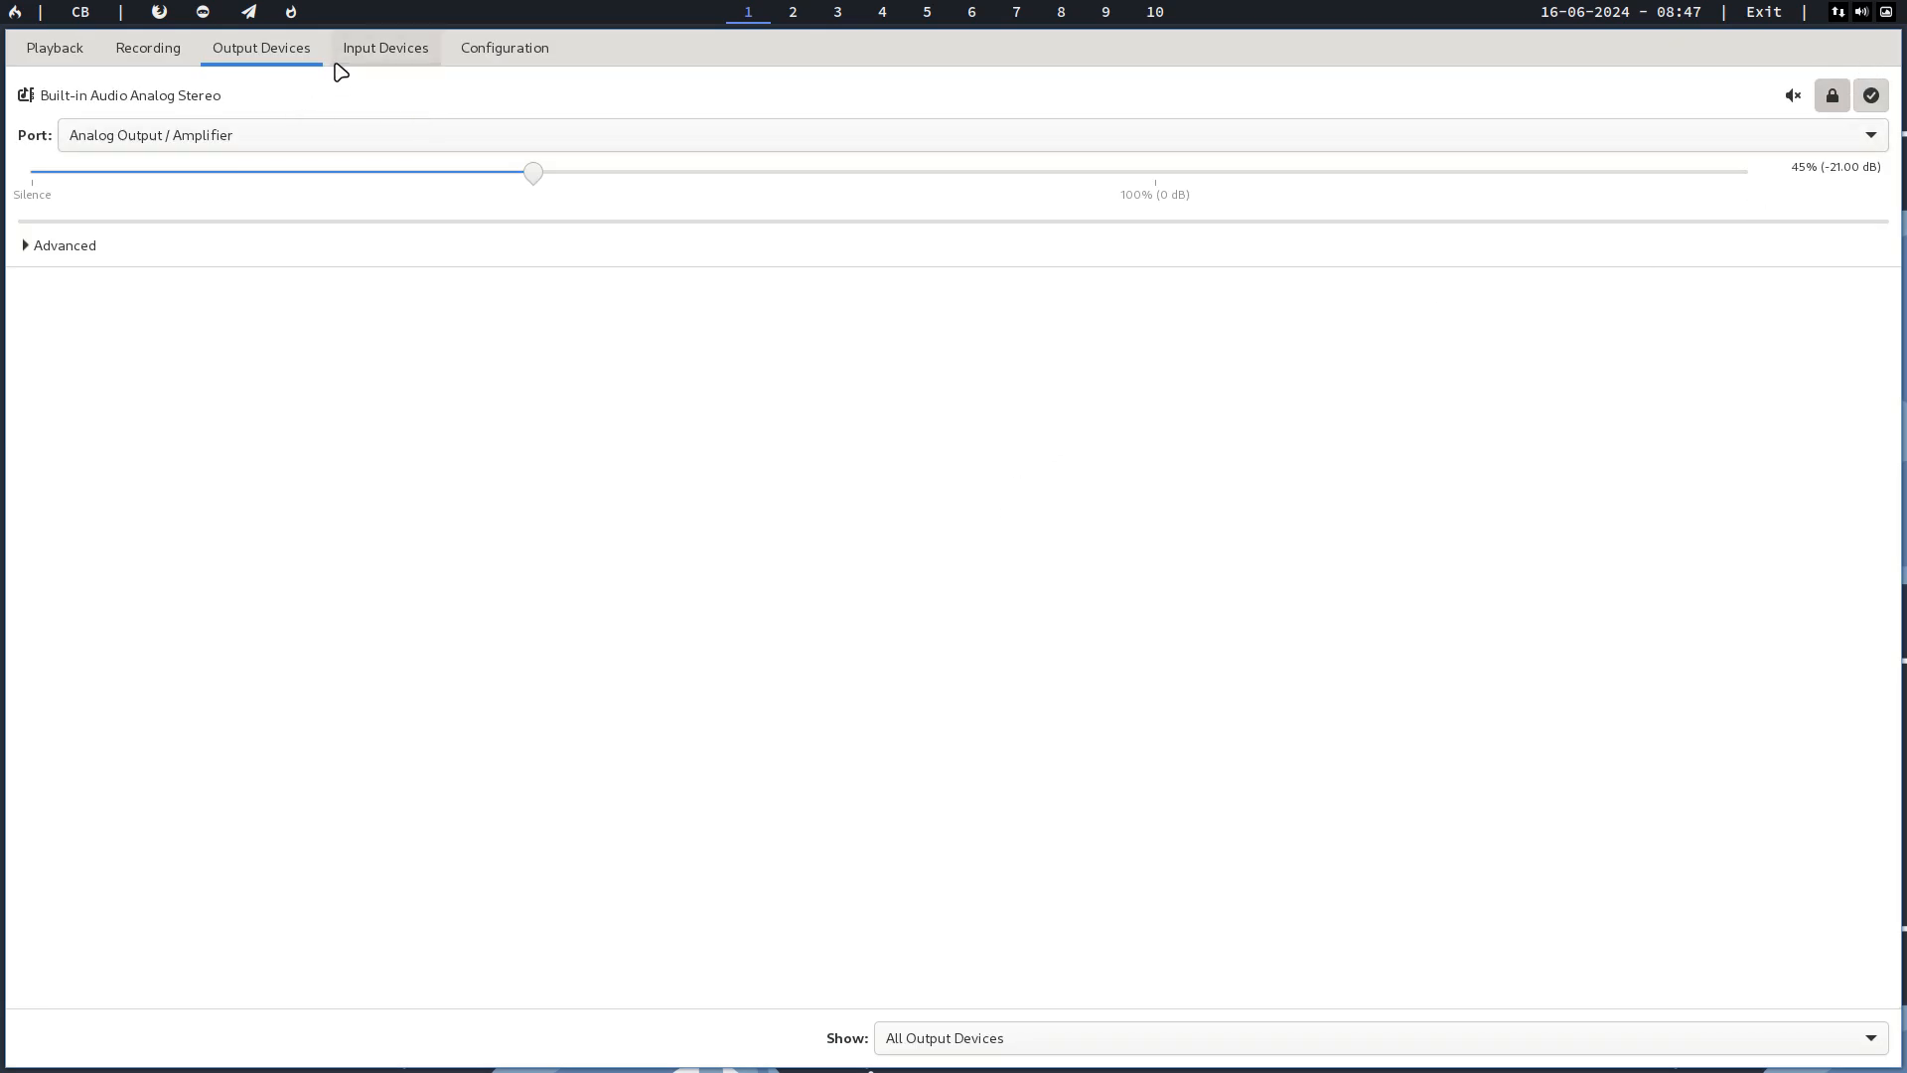
{"action": "key", "text": "super+shift+q"}
{"action": "key", "text": "super+Return"}
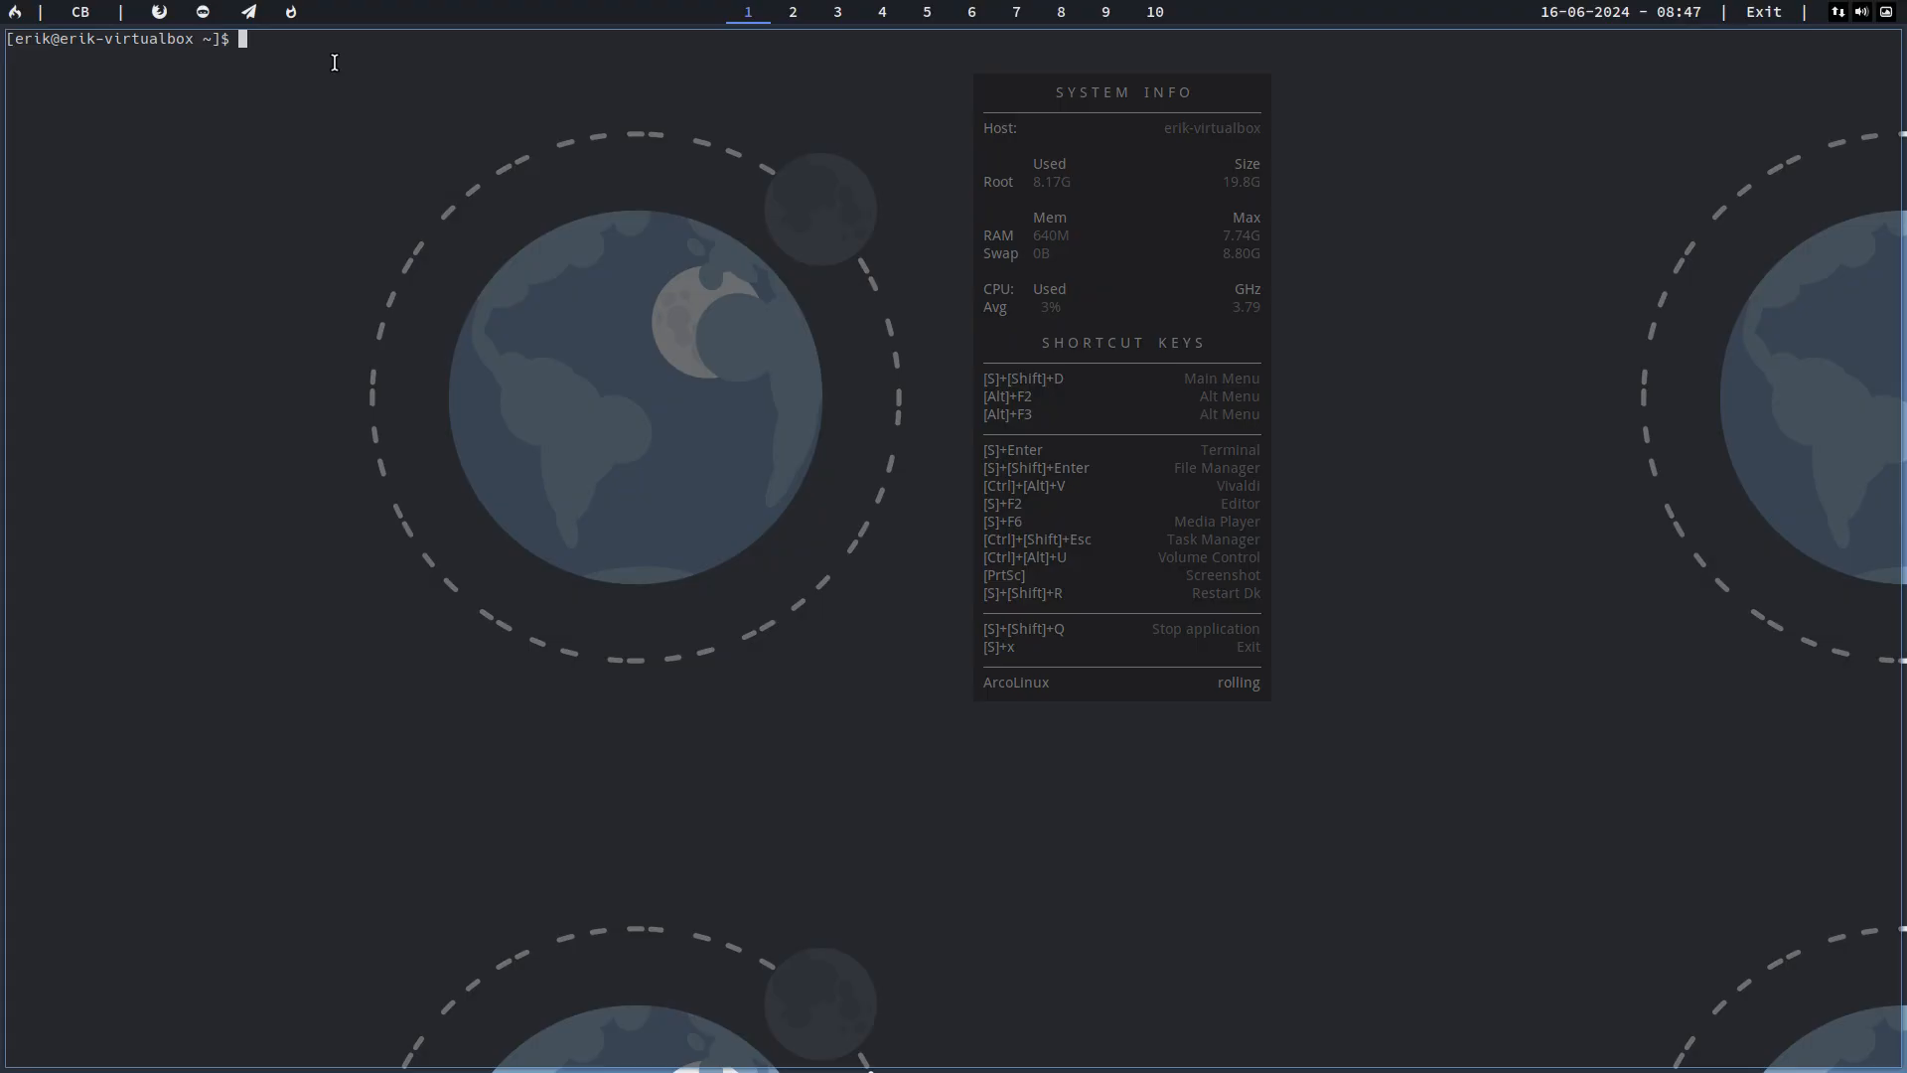
{"action": "type", "text": "azerty"}
{"action": "key", "text": "Return"}
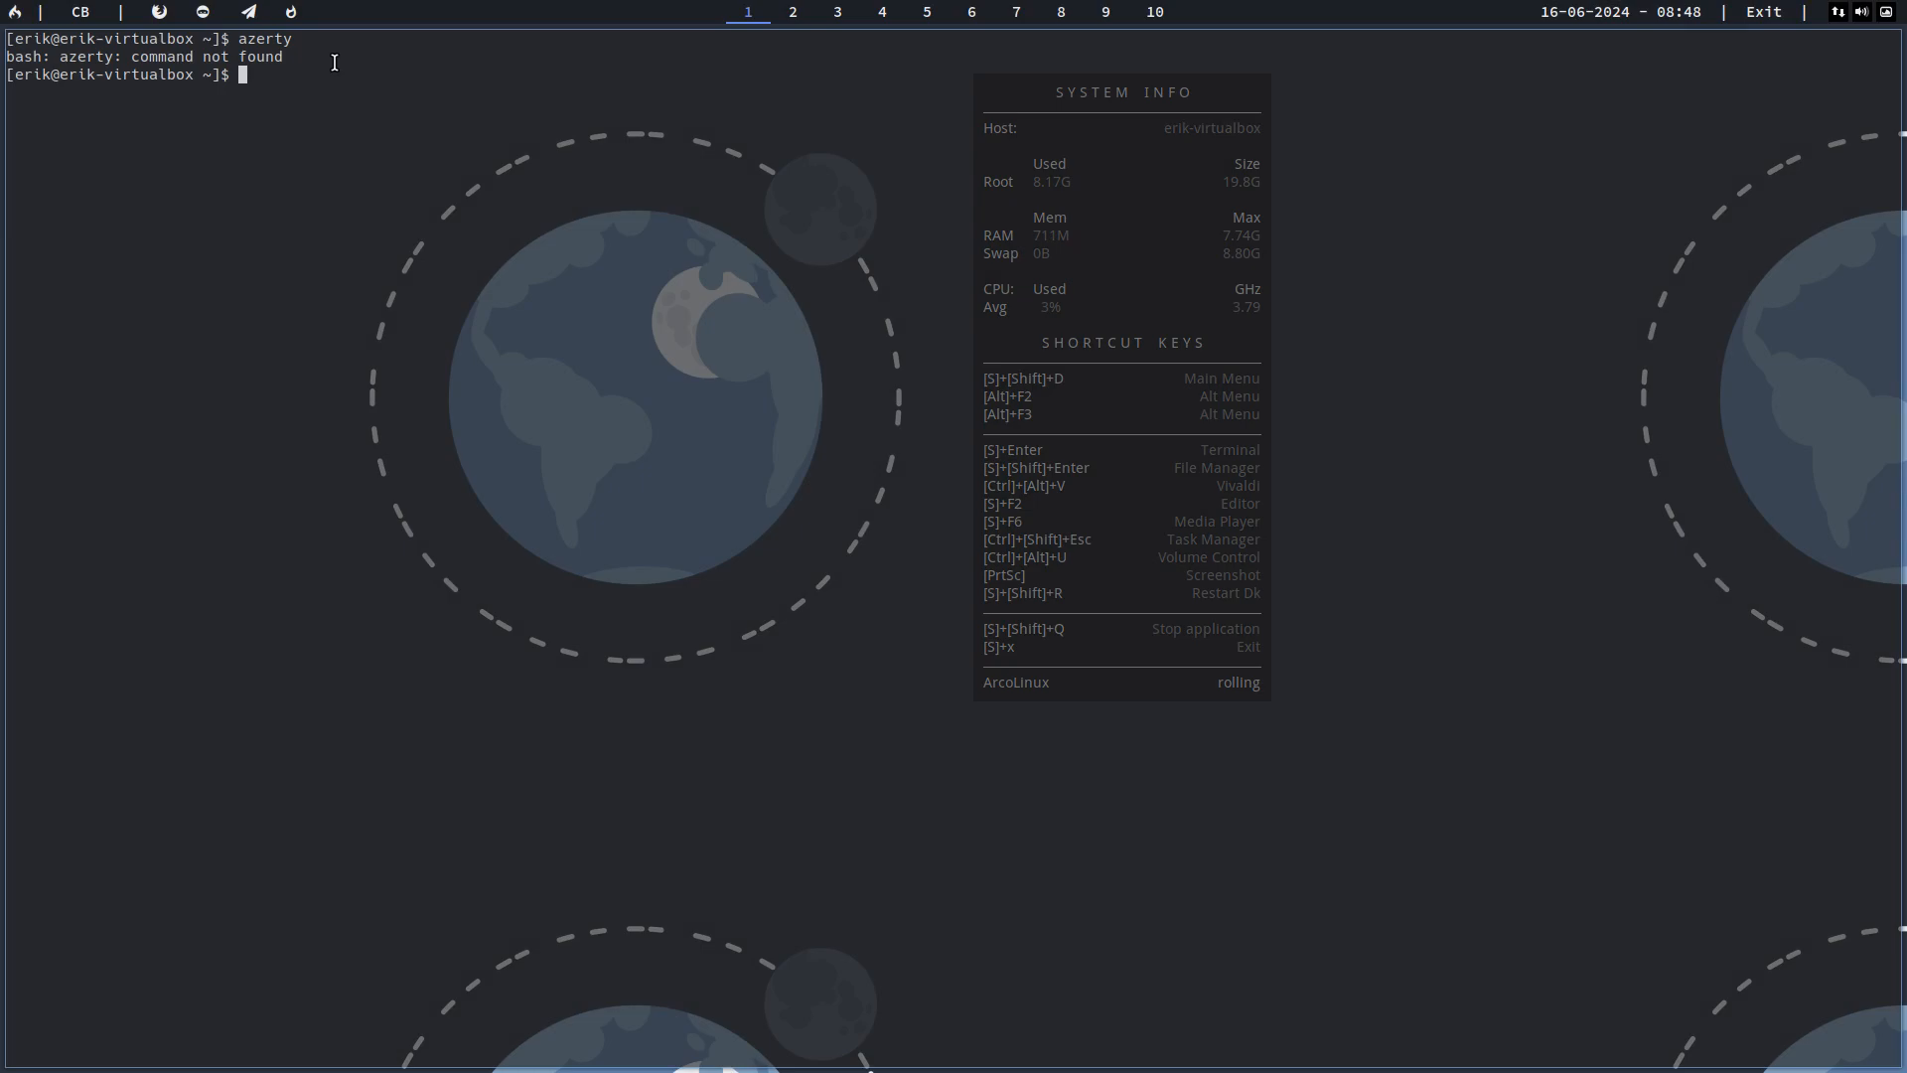
{"action": "key", "text": "super+shift+q"}
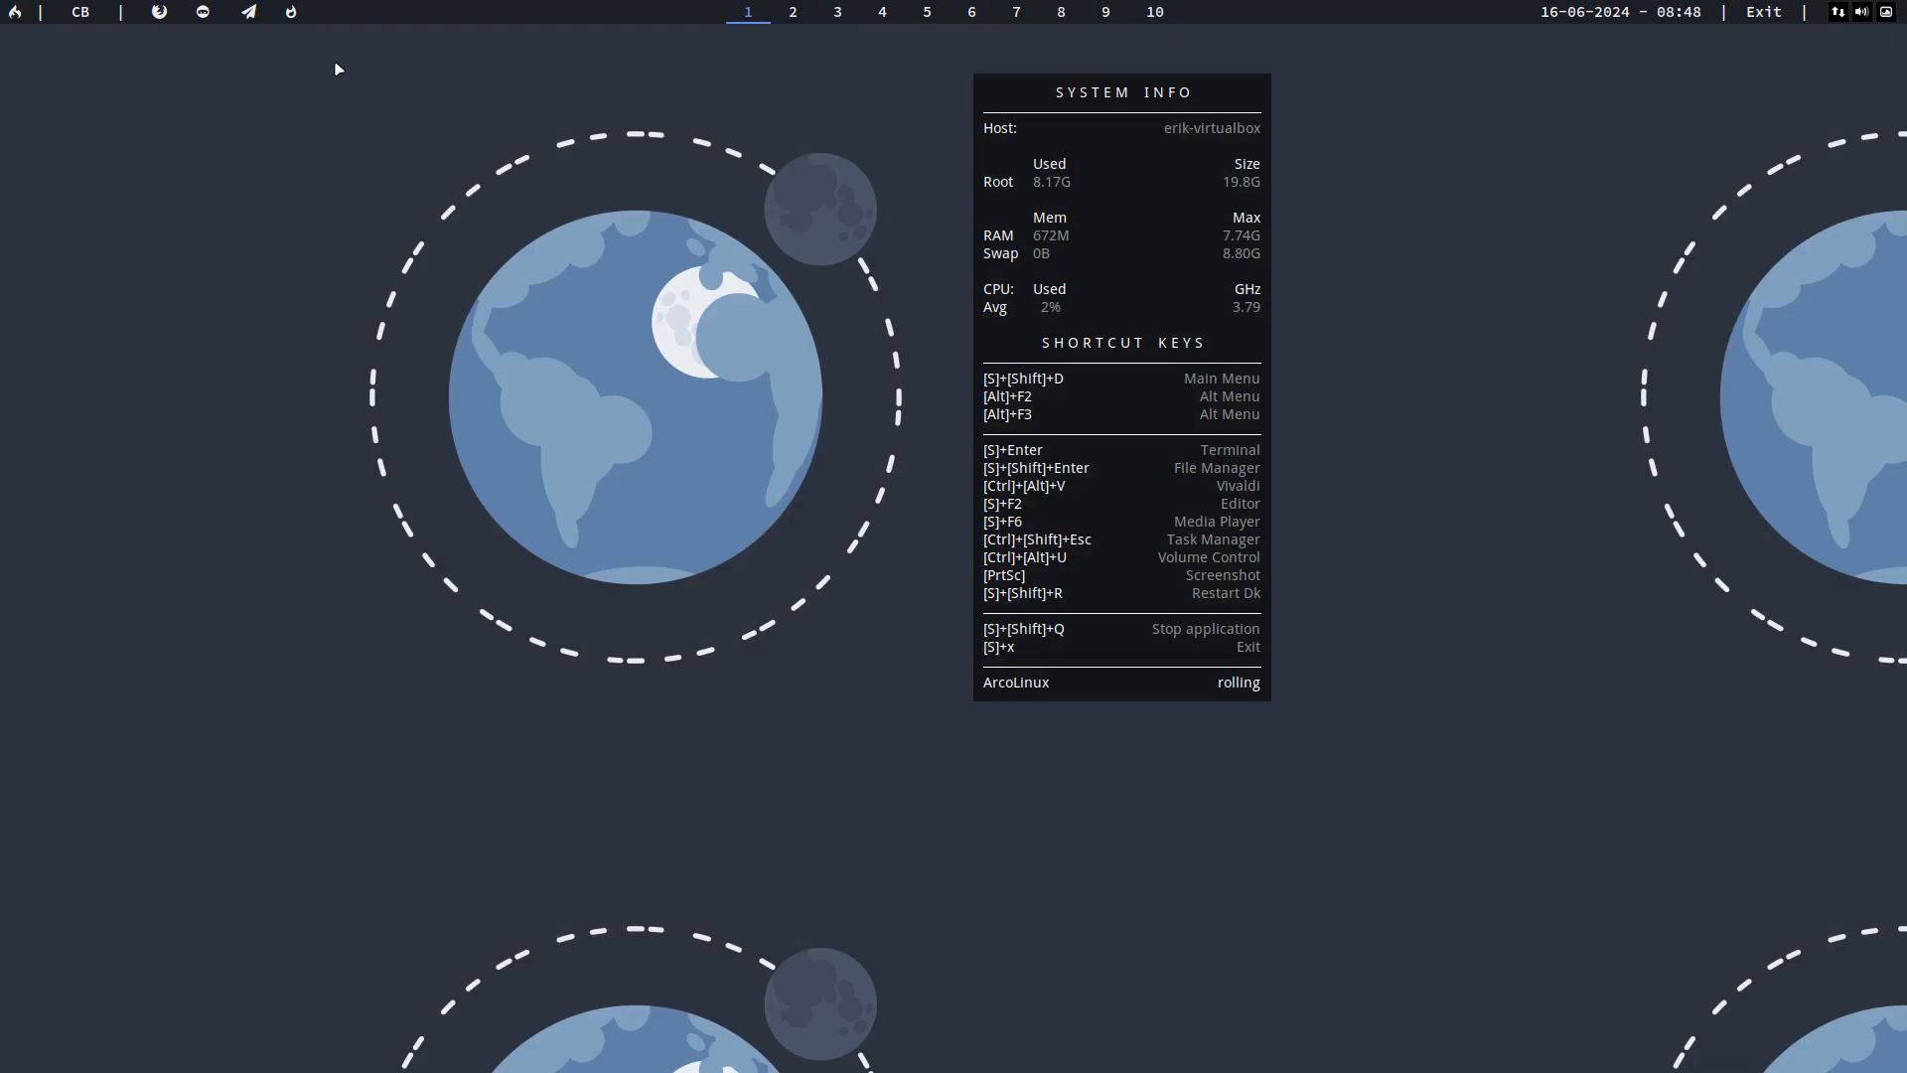
Step: Hide the system info overlay on the desktop and switch the wallpaper to the blue mountain landscape
{"action": "key", "text": "super+c"}
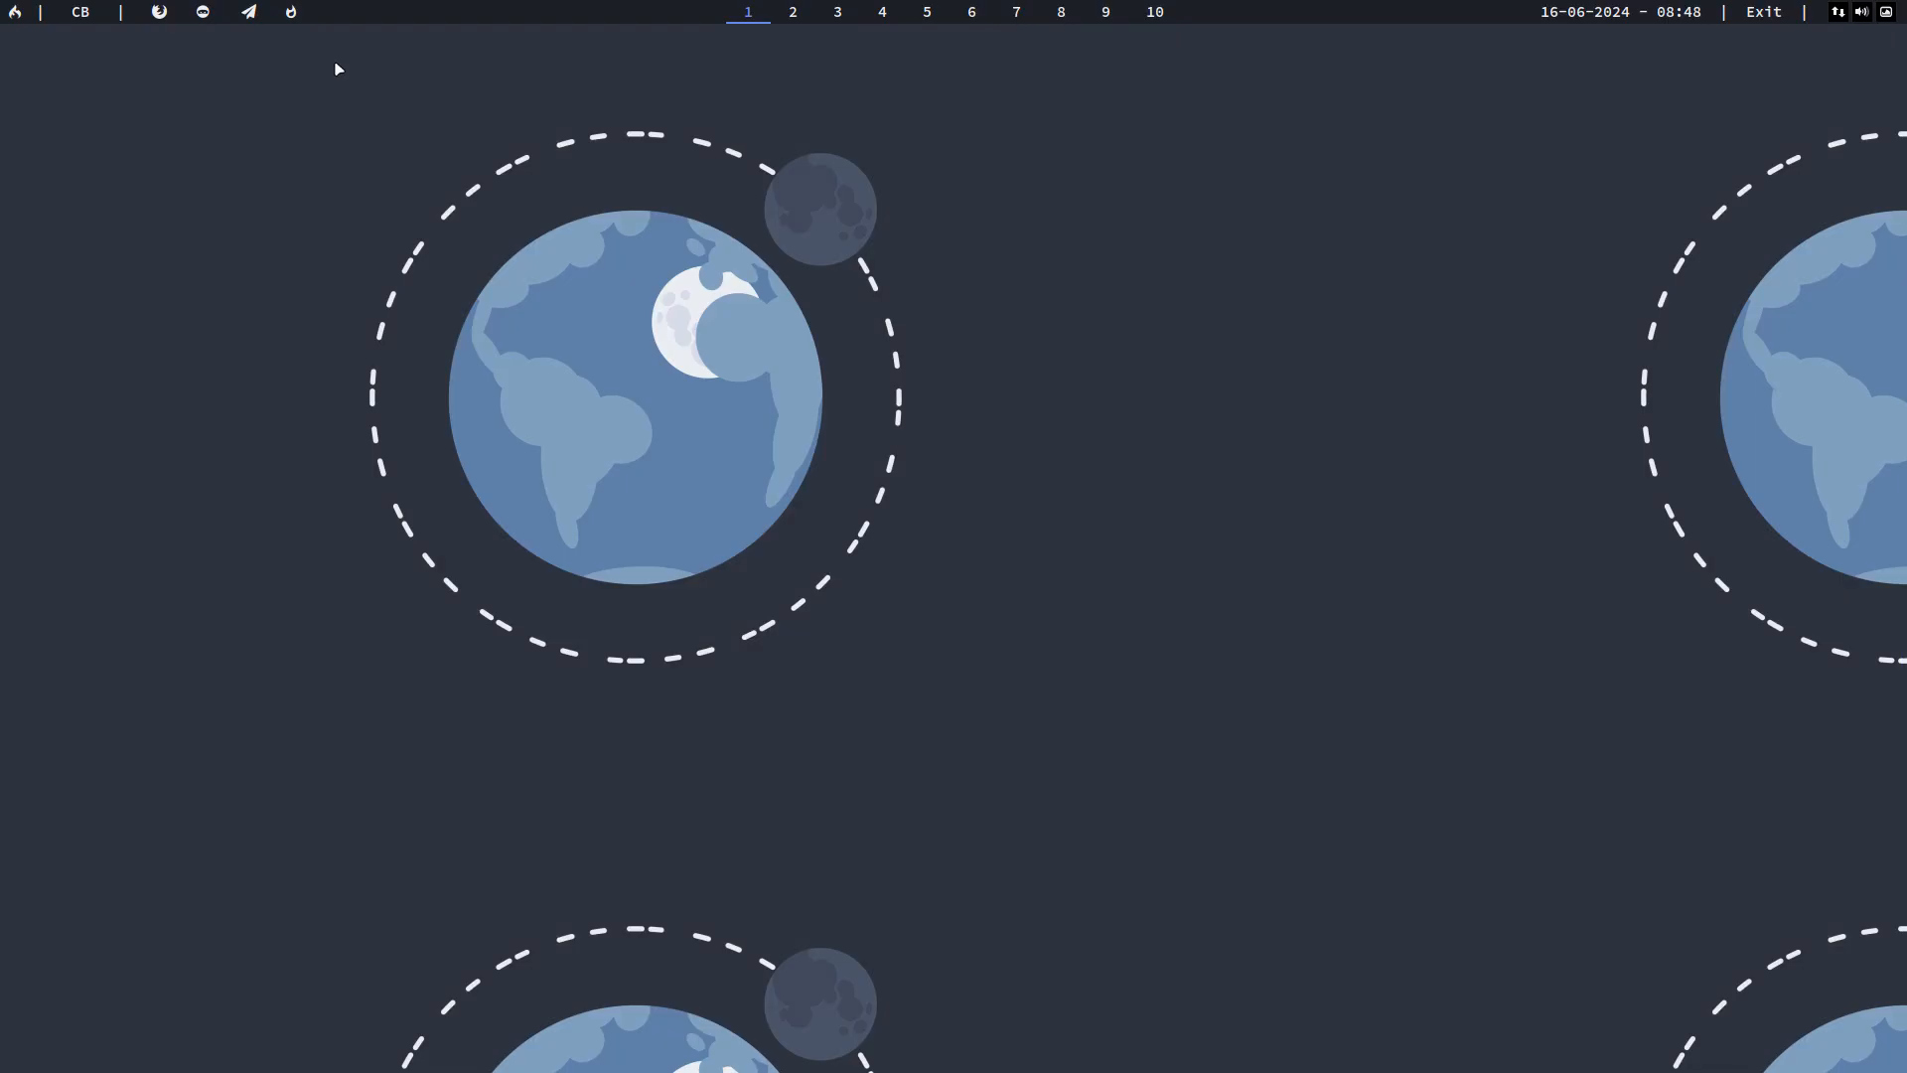
{"action": "left_click", "coordinate": [15, 12]}
{"action": "left_click", "coordinate": [15, 12]}
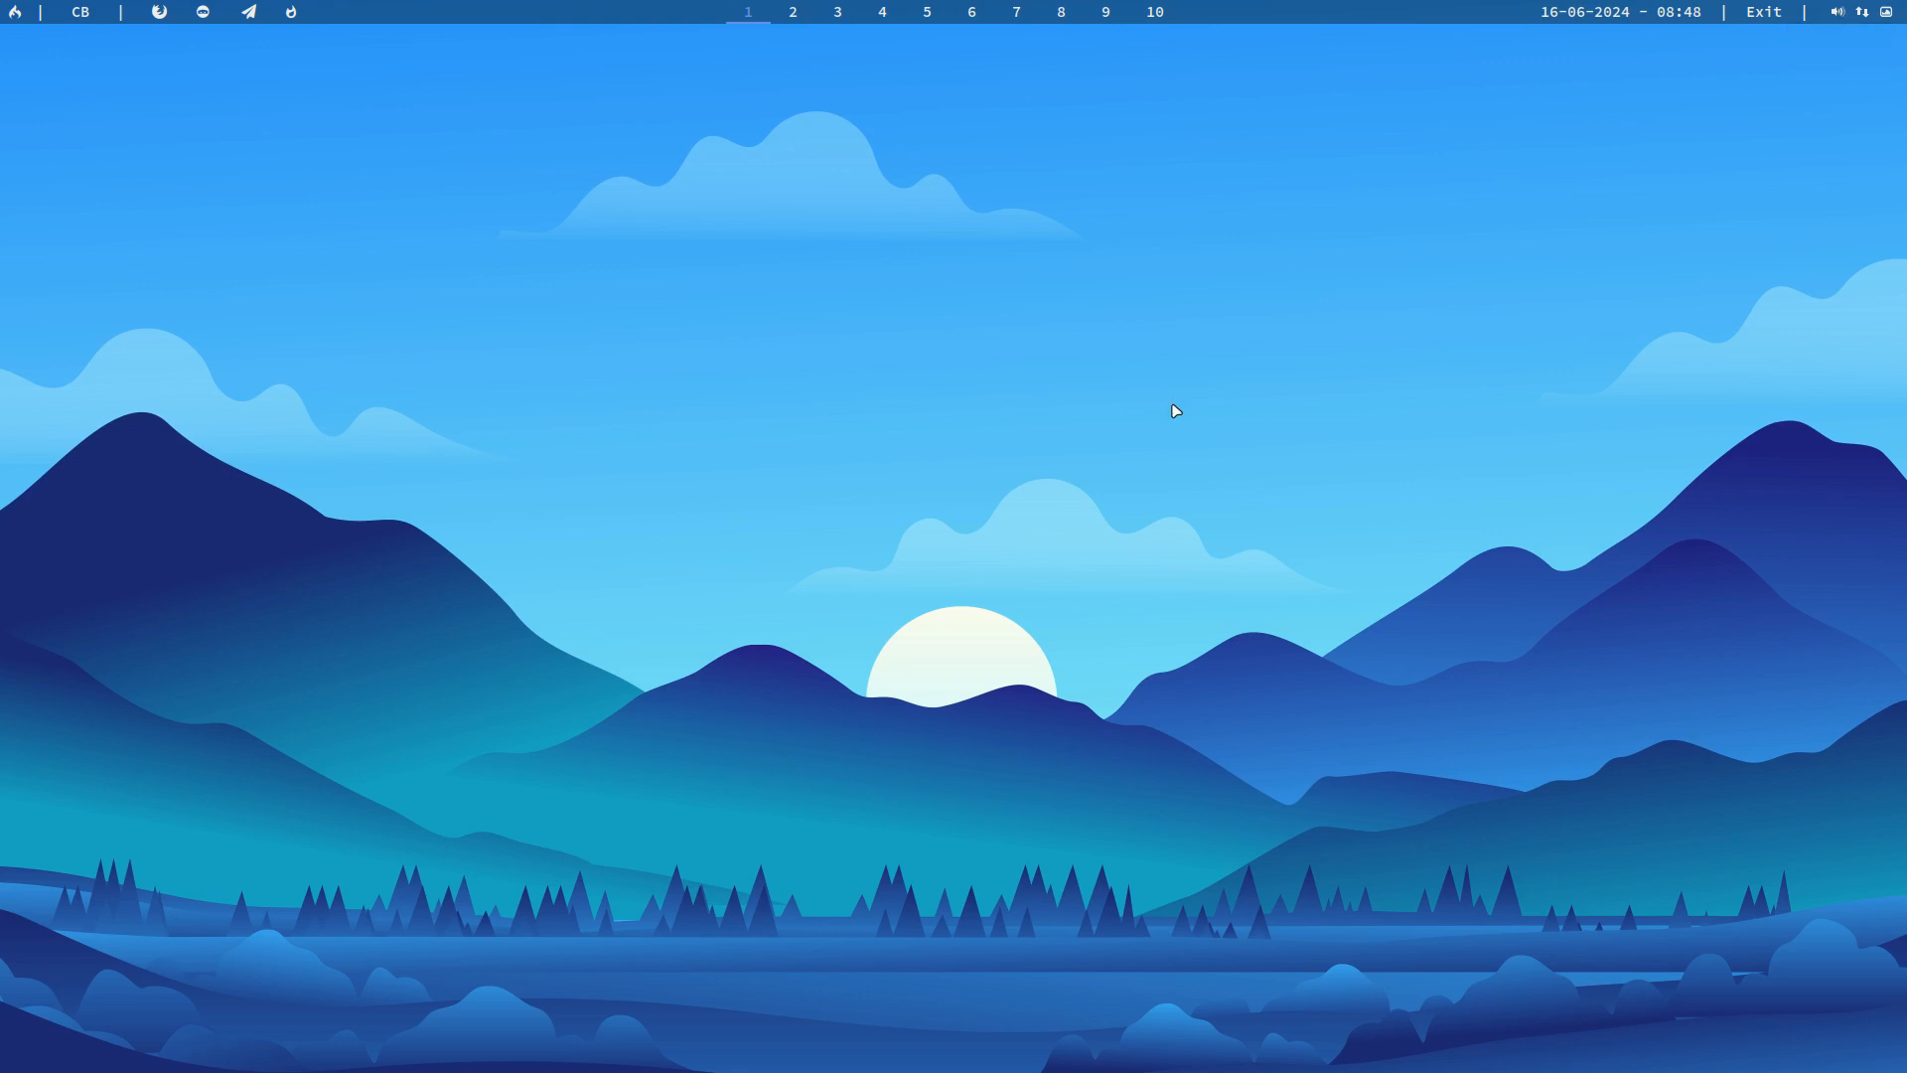
Step: Review the volume control's Playback, Recording, Output Devices, Input Devices and Configuration pages, and close it
{"action": "key", "text": "super+v"}
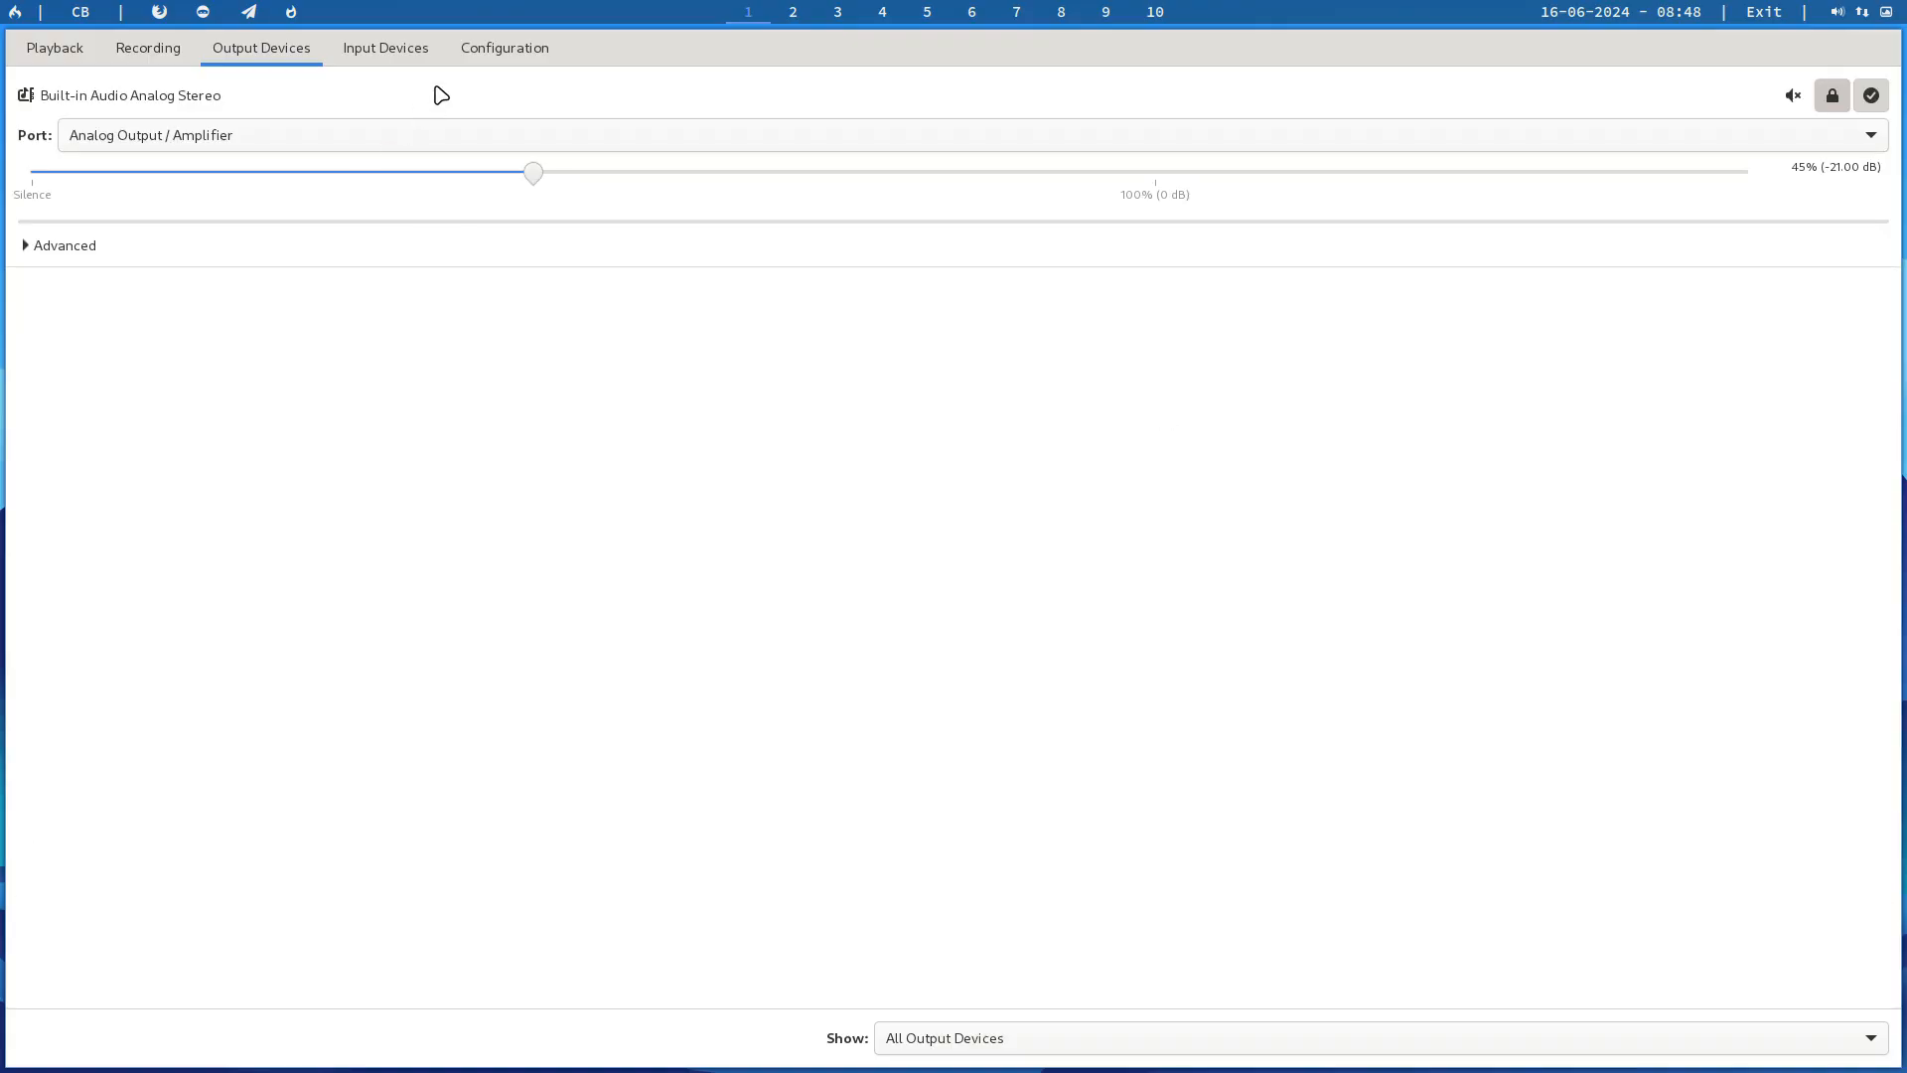
{"action": "left_click", "coordinate": [54, 56]}
{"action": "left_click", "coordinate": [149, 51]}
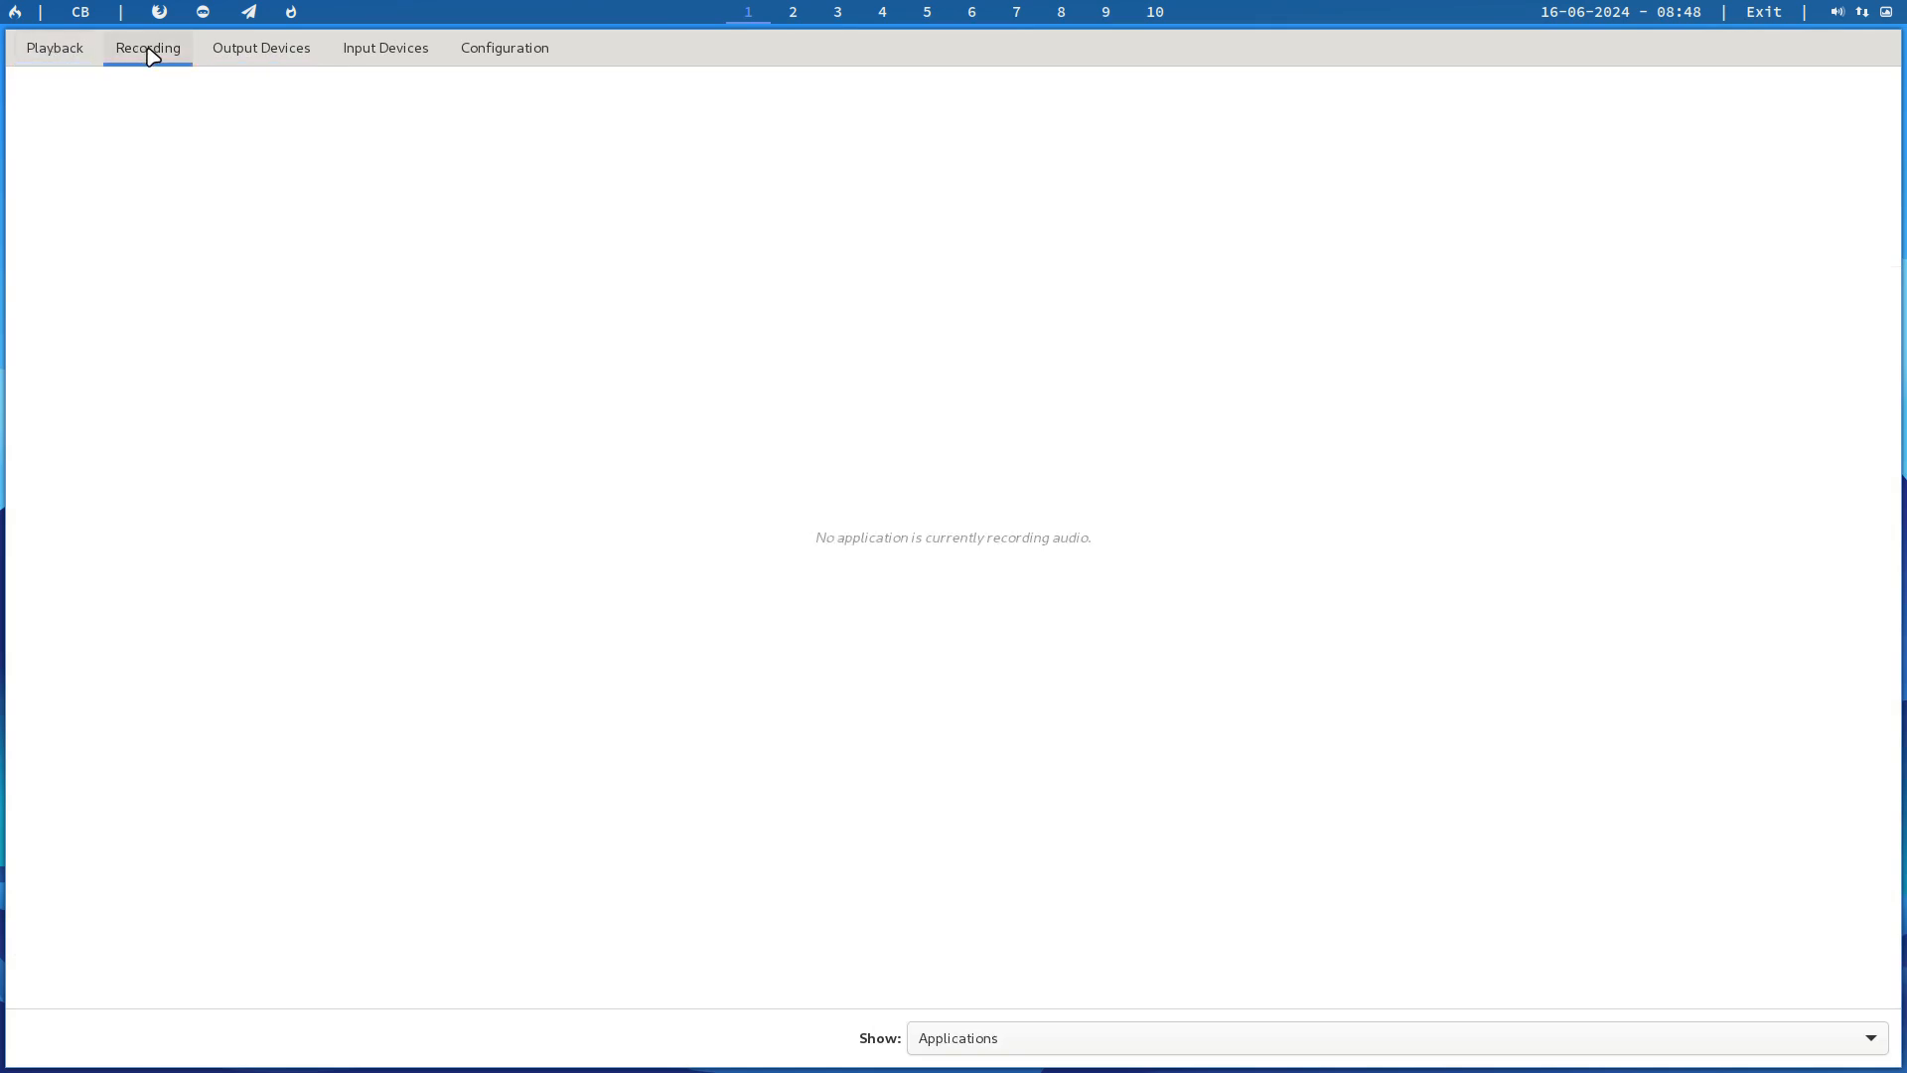
{"action": "left_click", "coordinate": [244, 52]}
{"action": "left_click", "coordinate": [360, 51]}
{"action": "left_click", "coordinate": [498, 51]}
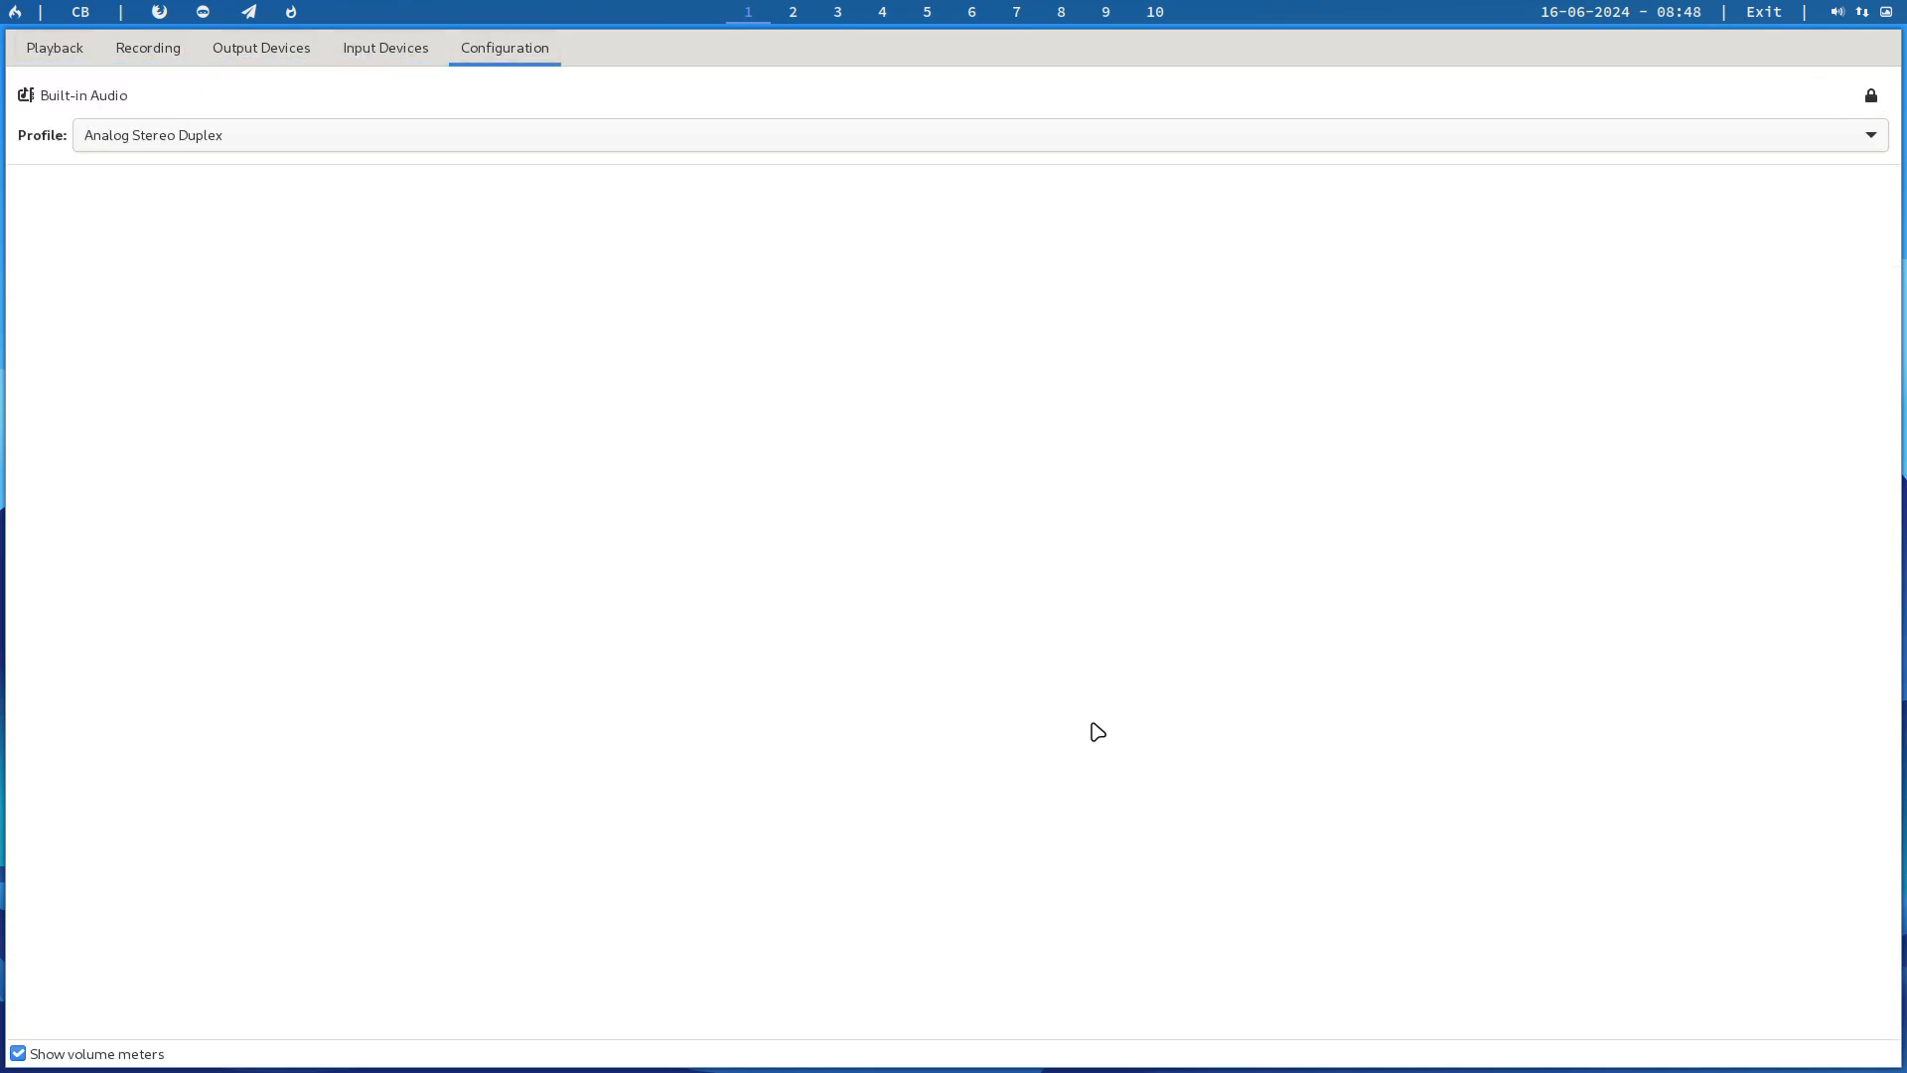
{"action": "key", "text": "super+q"}
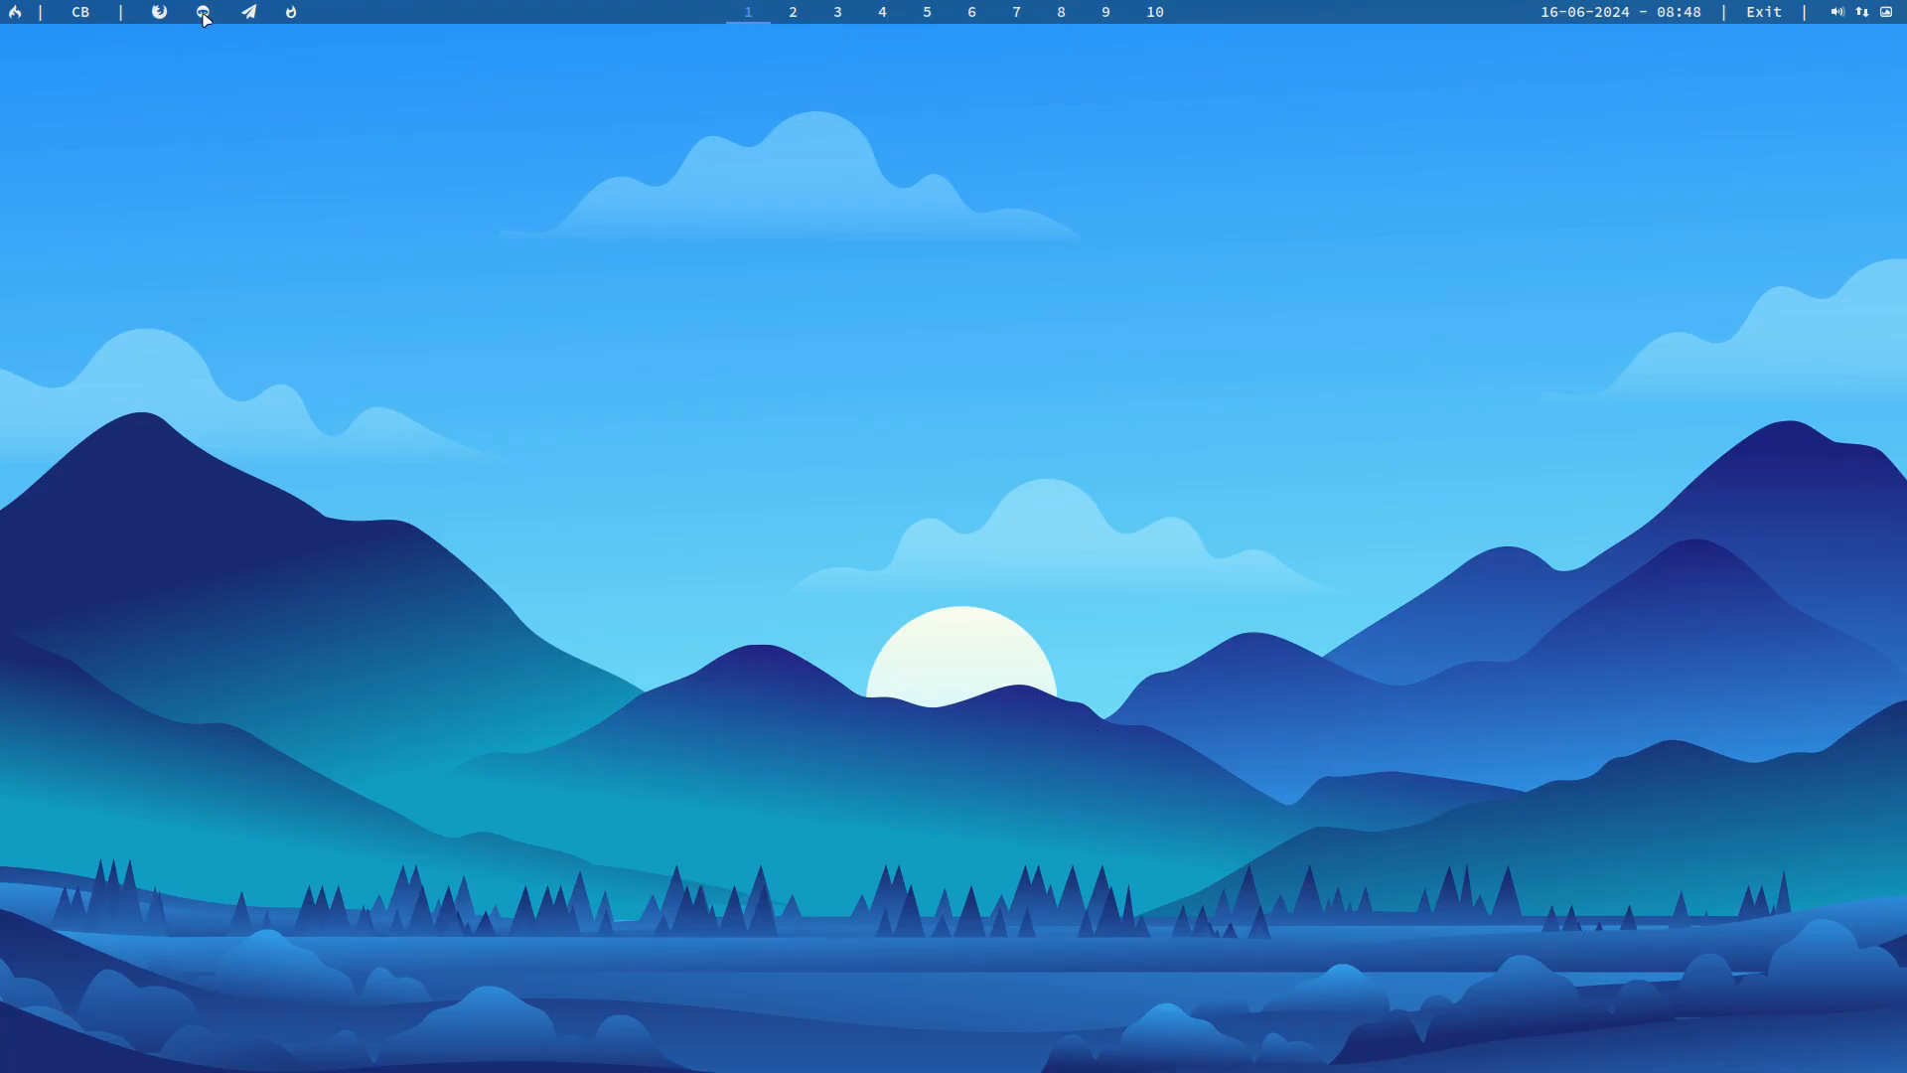
Step: Open the USB Image Writer from the bar to show it and close it again
{"action": "left_click", "coordinate": [294, 15]}
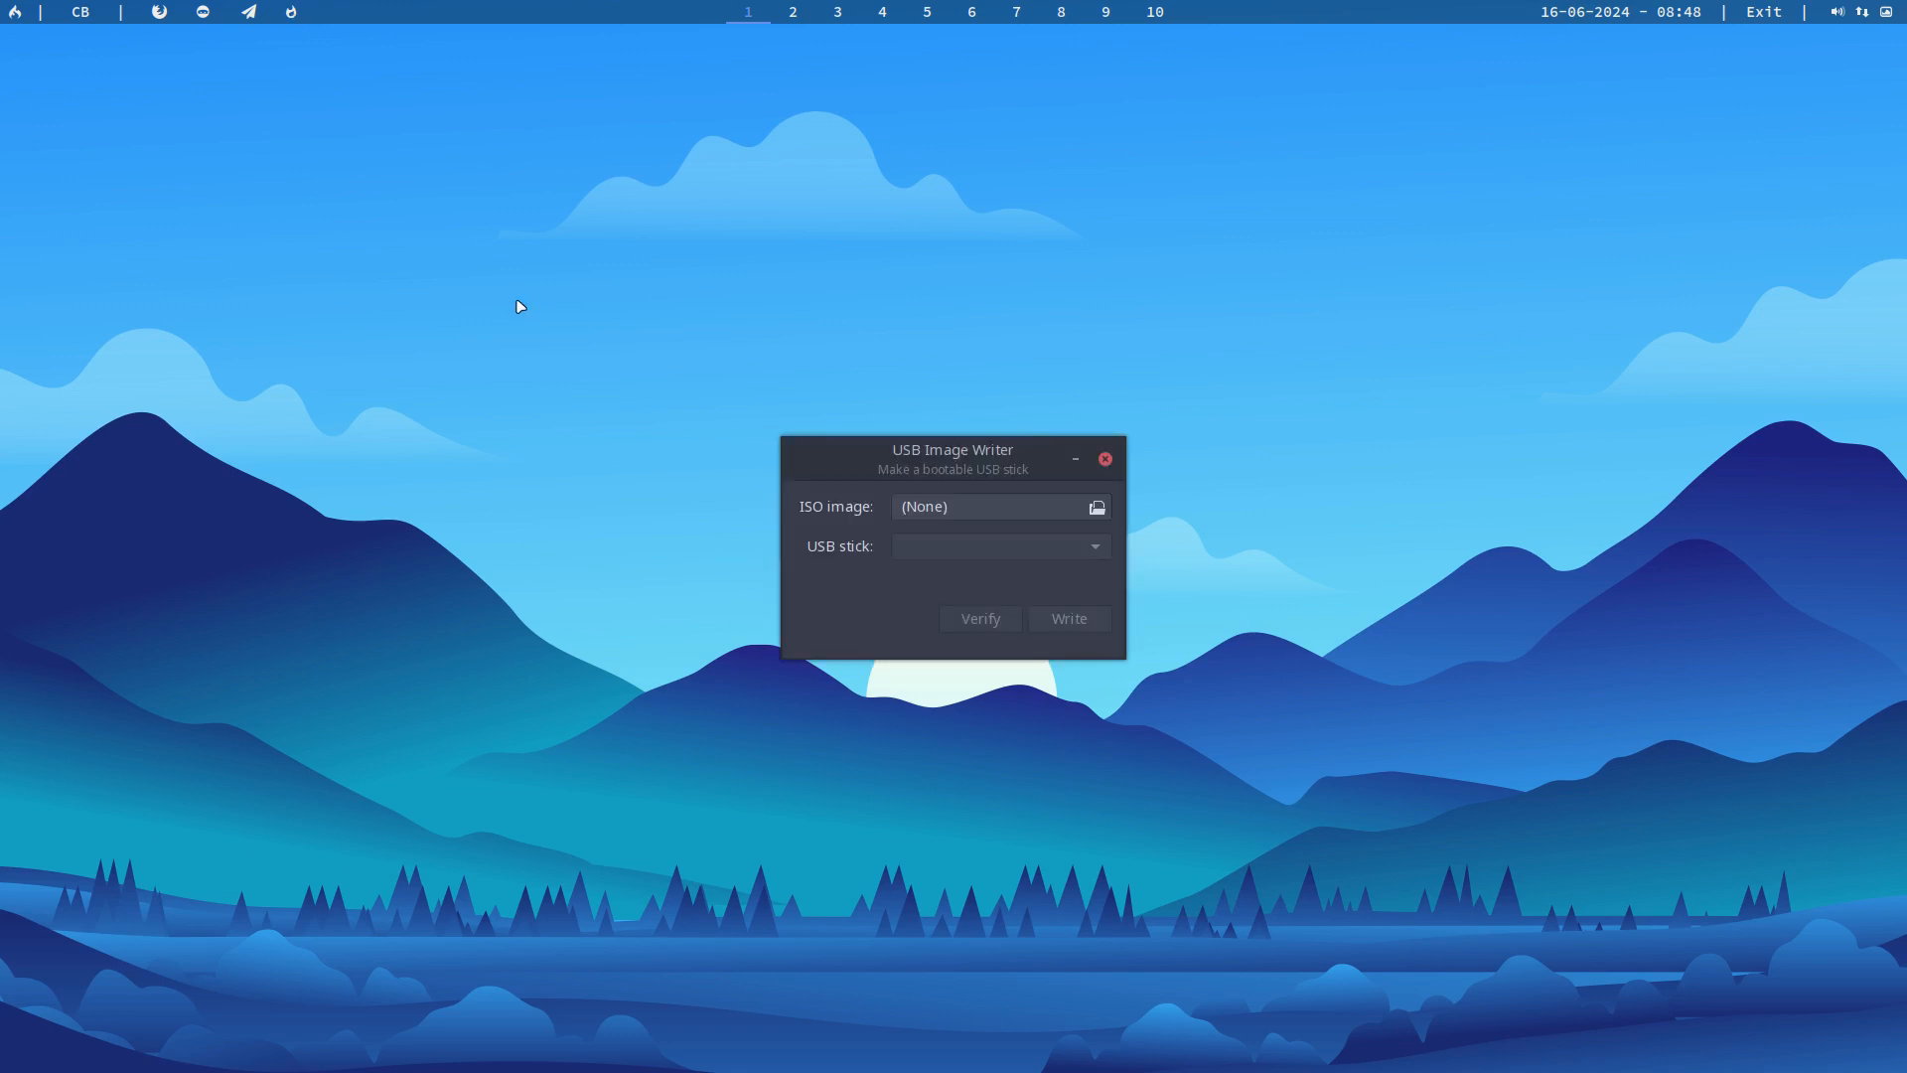
{"action": "left_click", "coordinate": [1106, 460]}
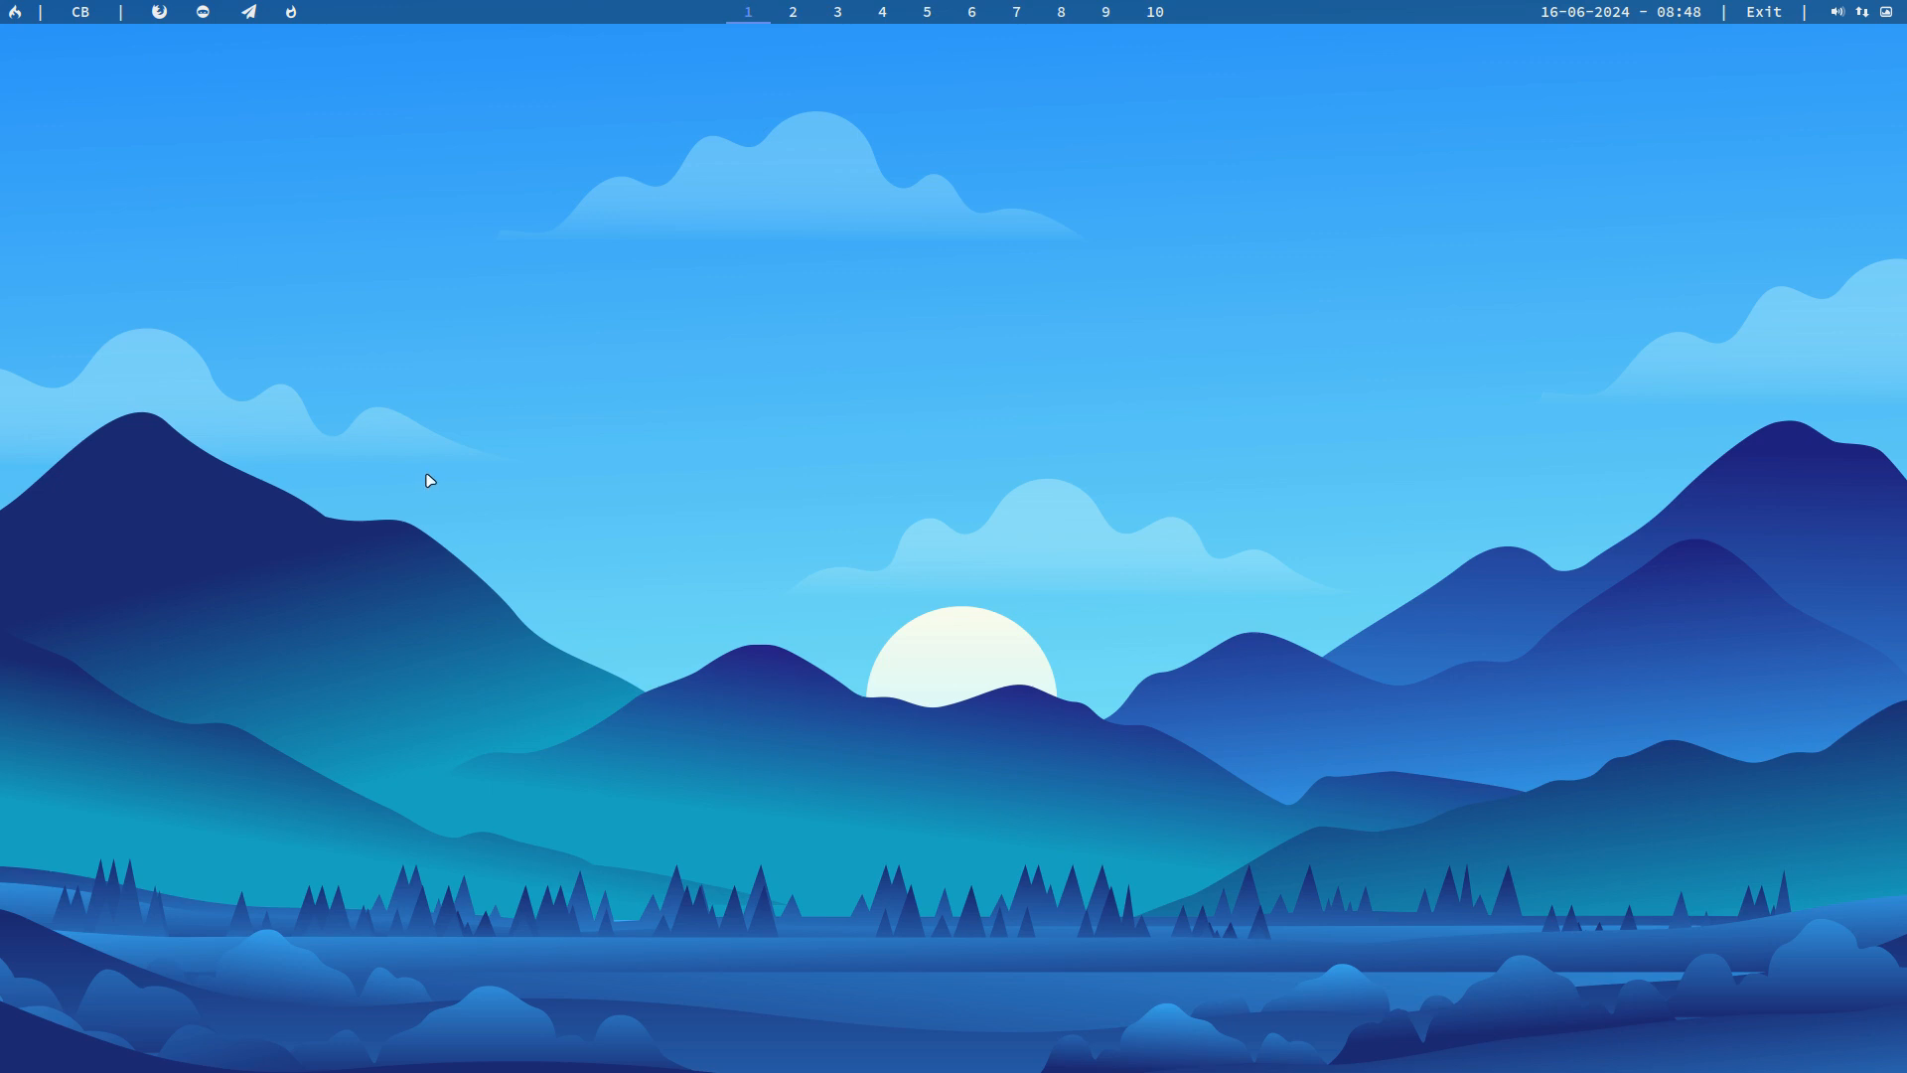
Step: Set the logout screen's theme to surfn and save its settings
{"action": "key", "text": "super+x"}
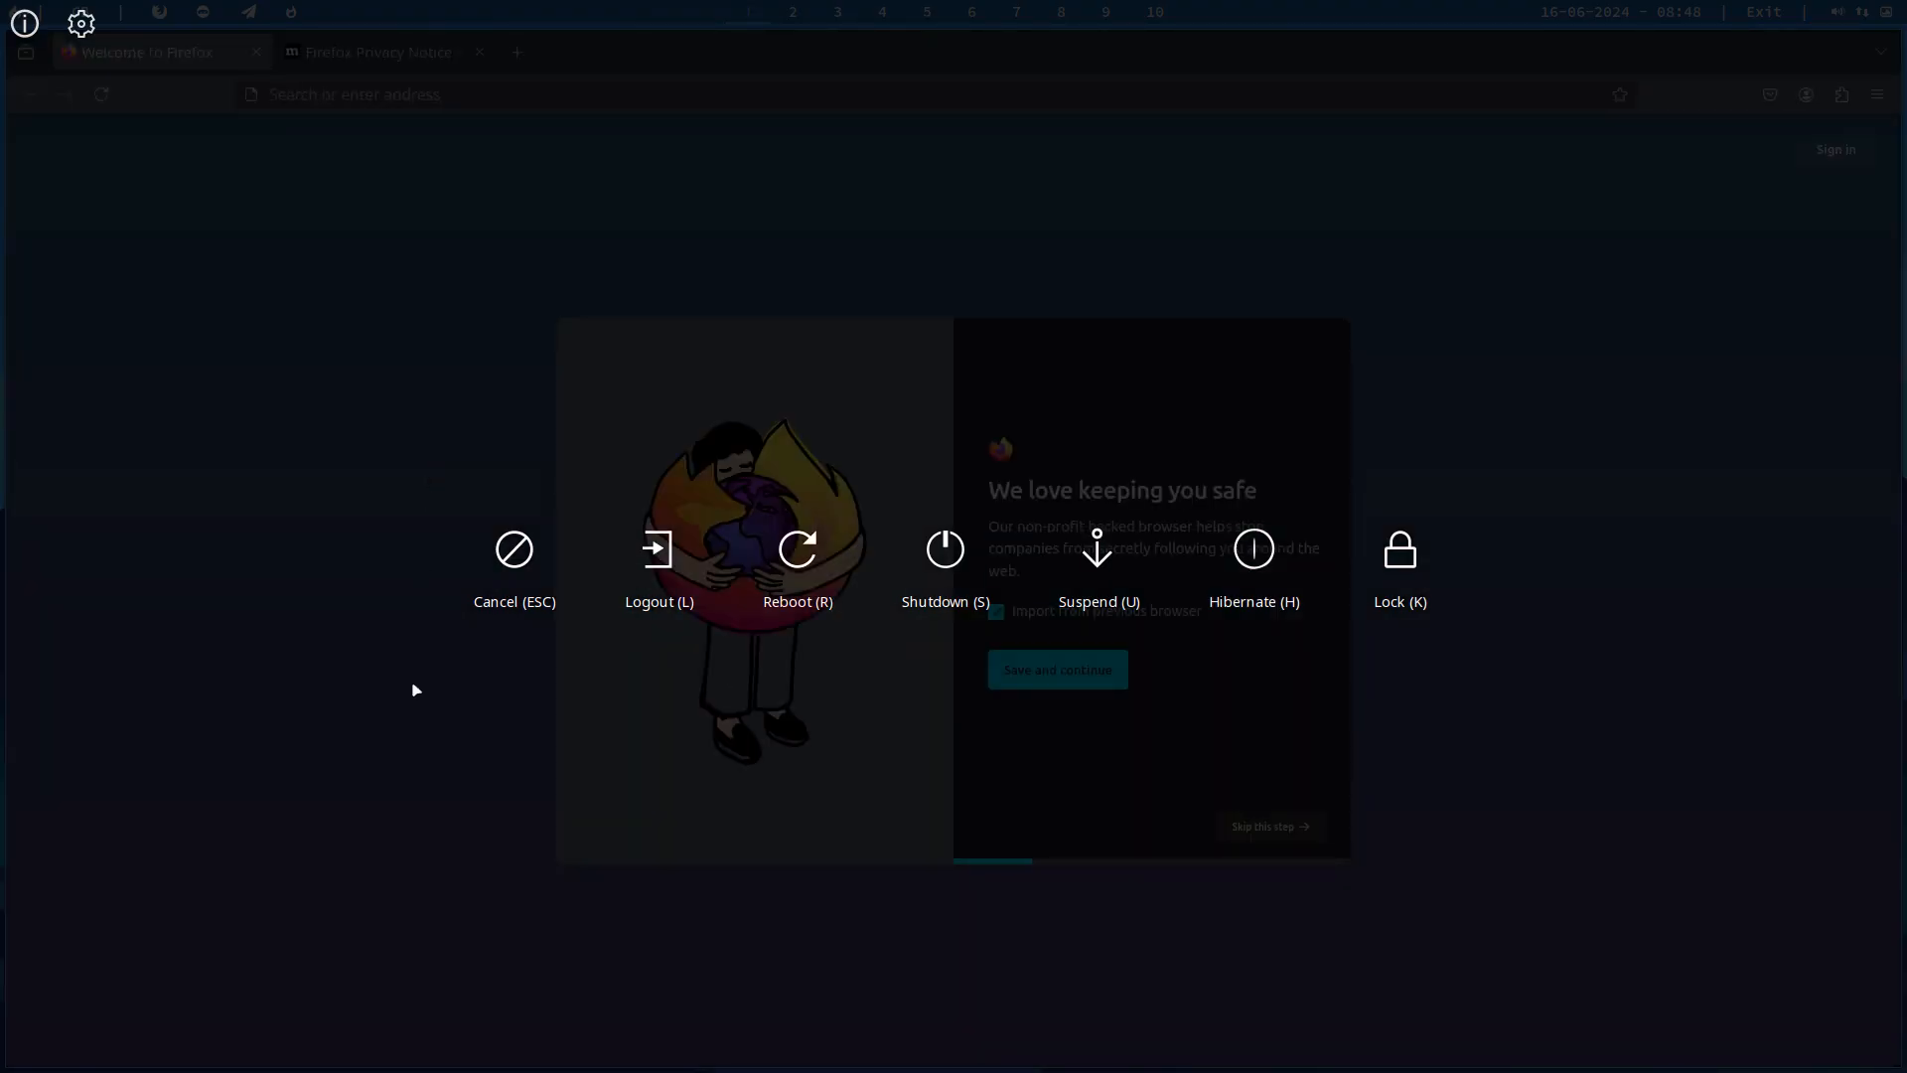
{"action": "left_click", "coordinate": [514, 549]}
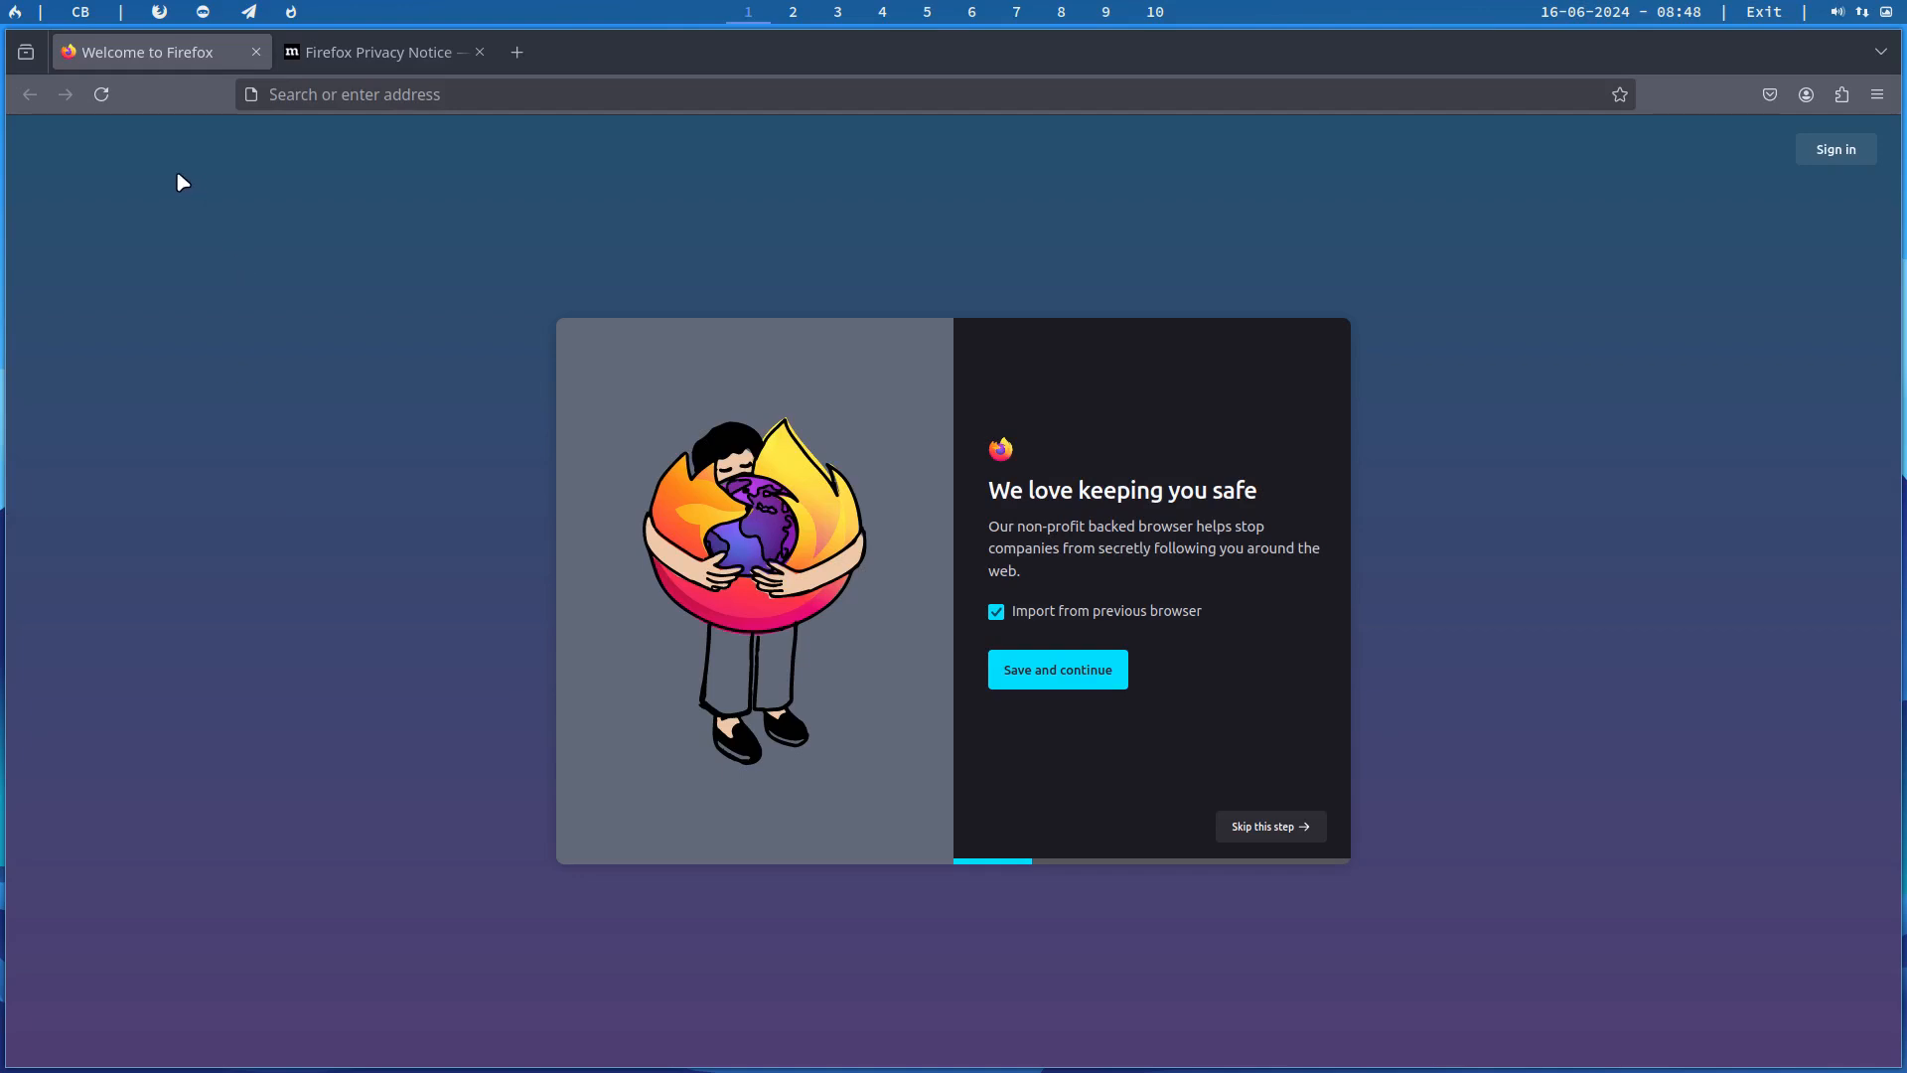
{"action": "key", "text": "super+x"}
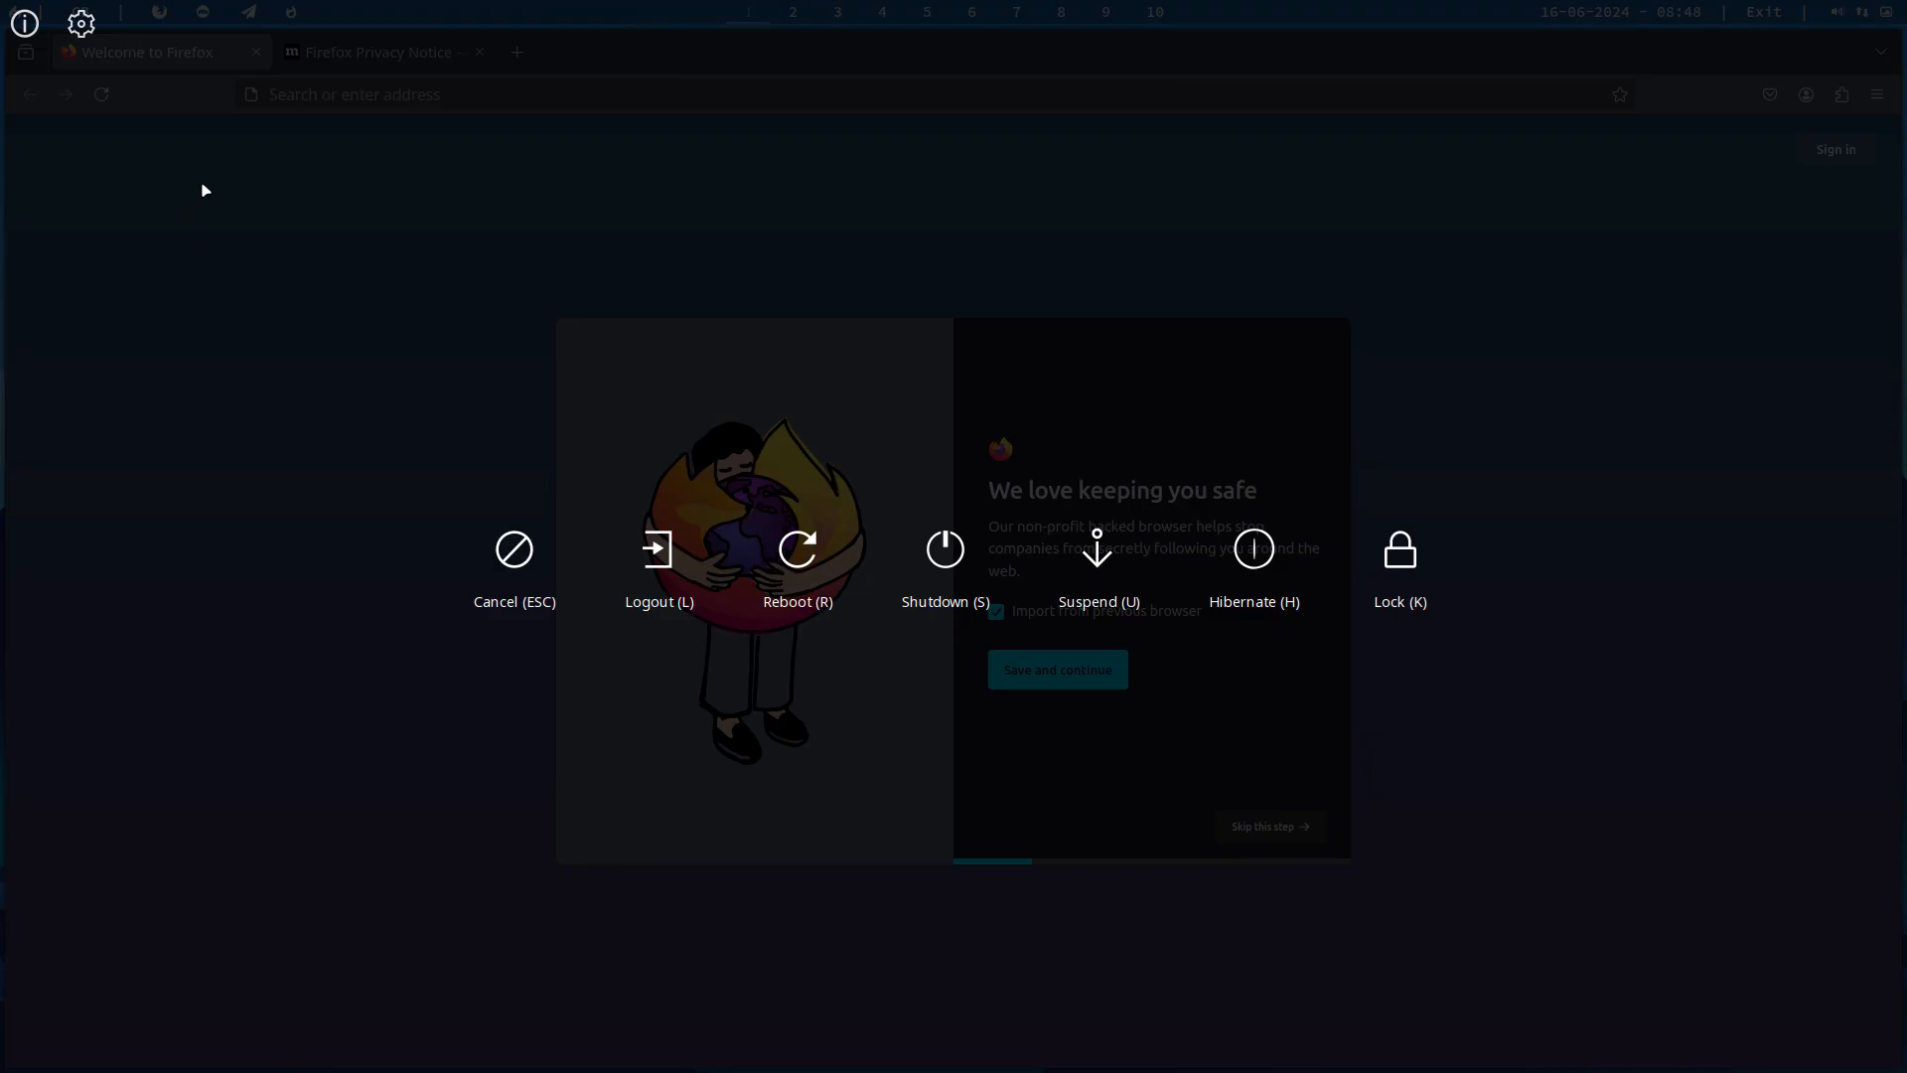
{"action": "left_click", "coordinate": [81, 22]}
{"action": "left_click", "coordinate": [195, 255]}
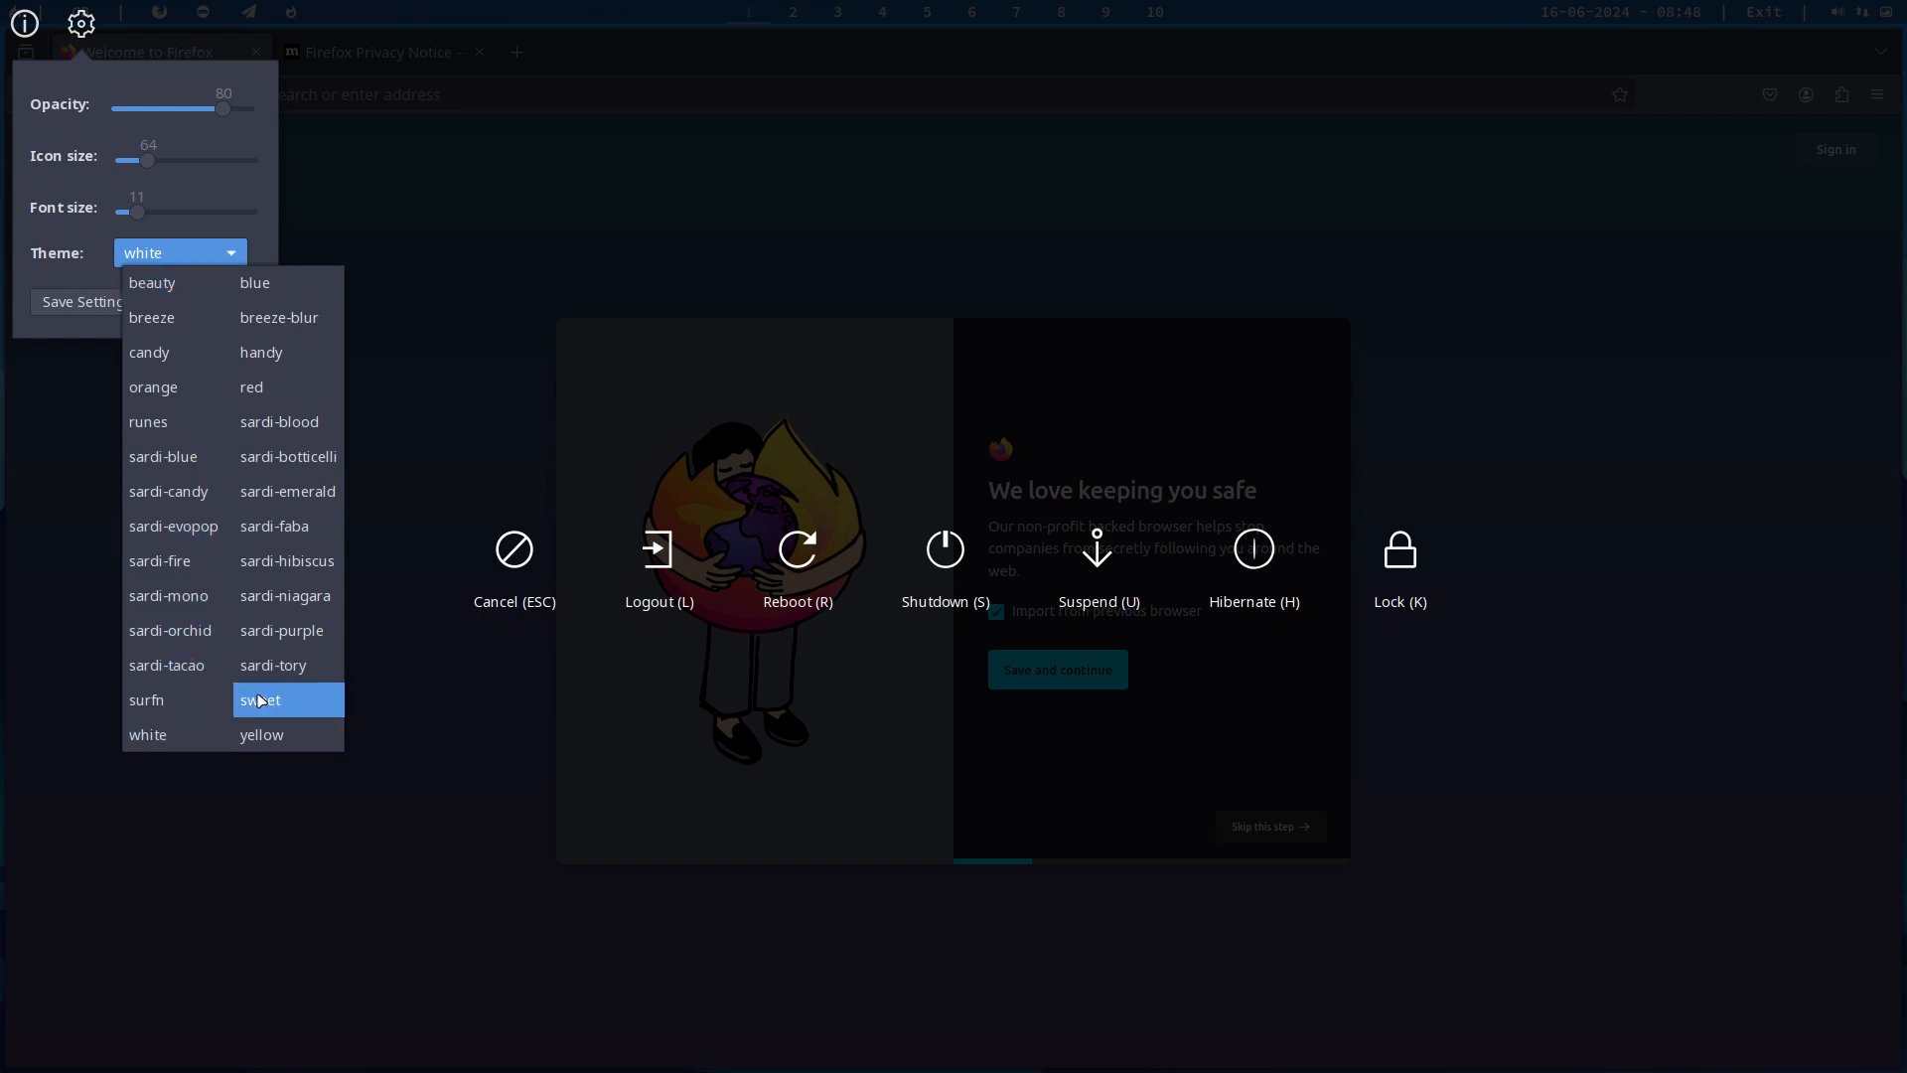
{"action": "left_click", "coordinate": [188, 700]}
{"action": "left_click", "coordinate": [130, 301]}
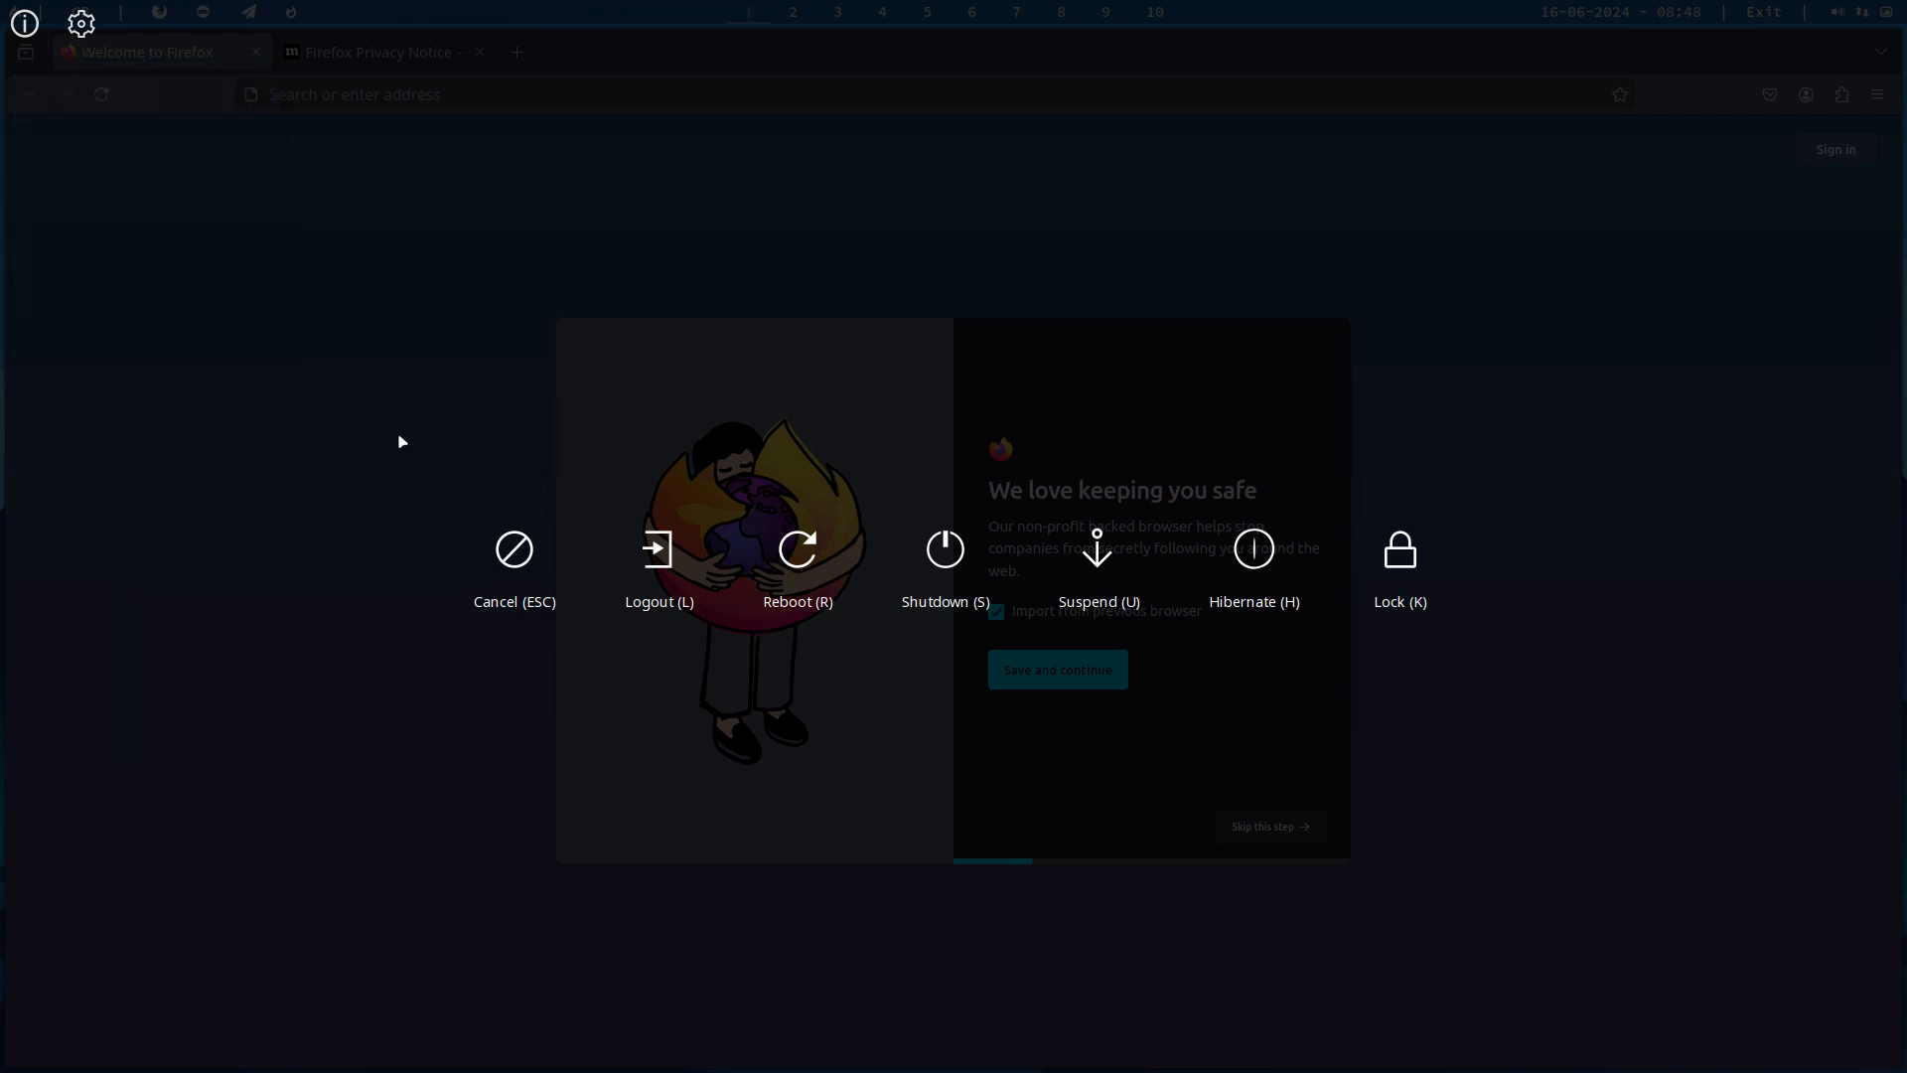
Step: Reopen the logout screen to check its themed icons and cancel it
{"action": "key", "text": "Escape"}
{"action": "key", "text": "super+x"}
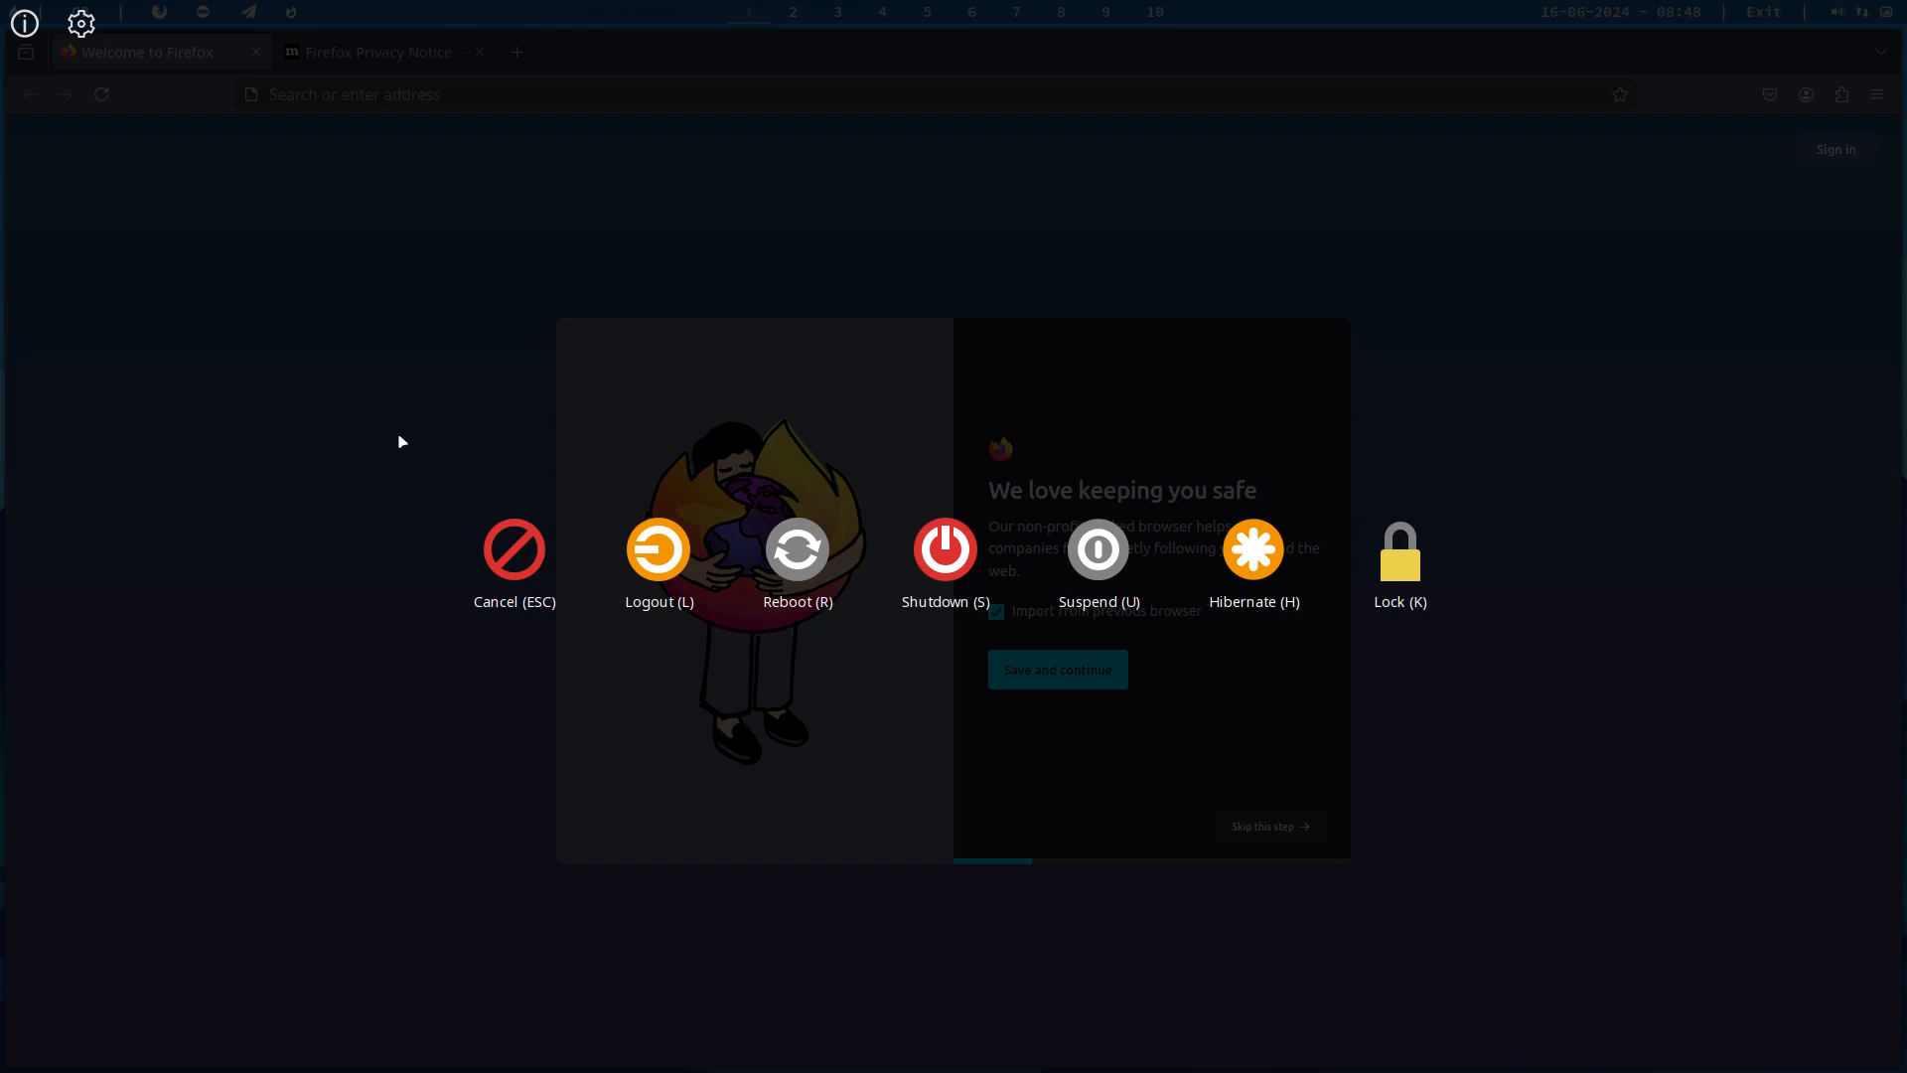
{"action": "key", "text": "Escape"}
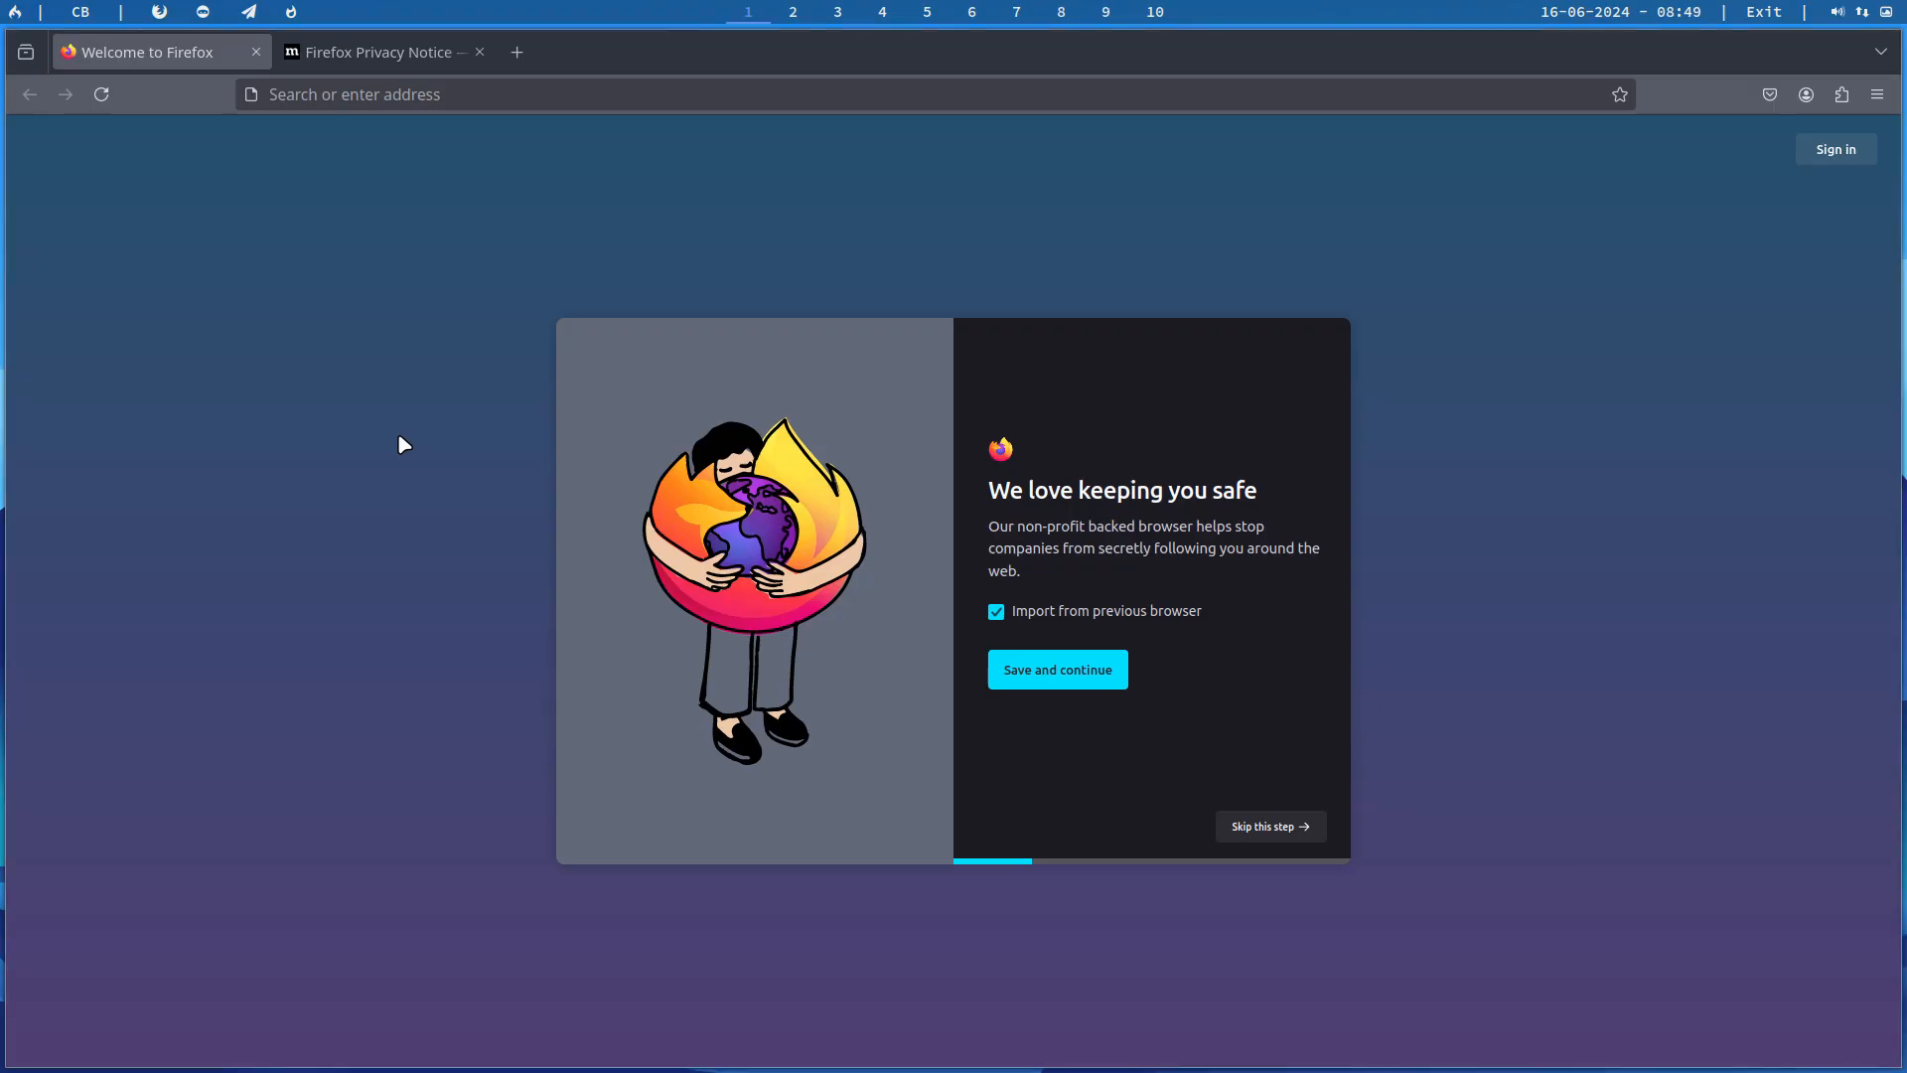
Step: Search the web for "arch linux dk" and accept all of Google's cookies
{"action": "left_click", "coordinate": [394, 93]}
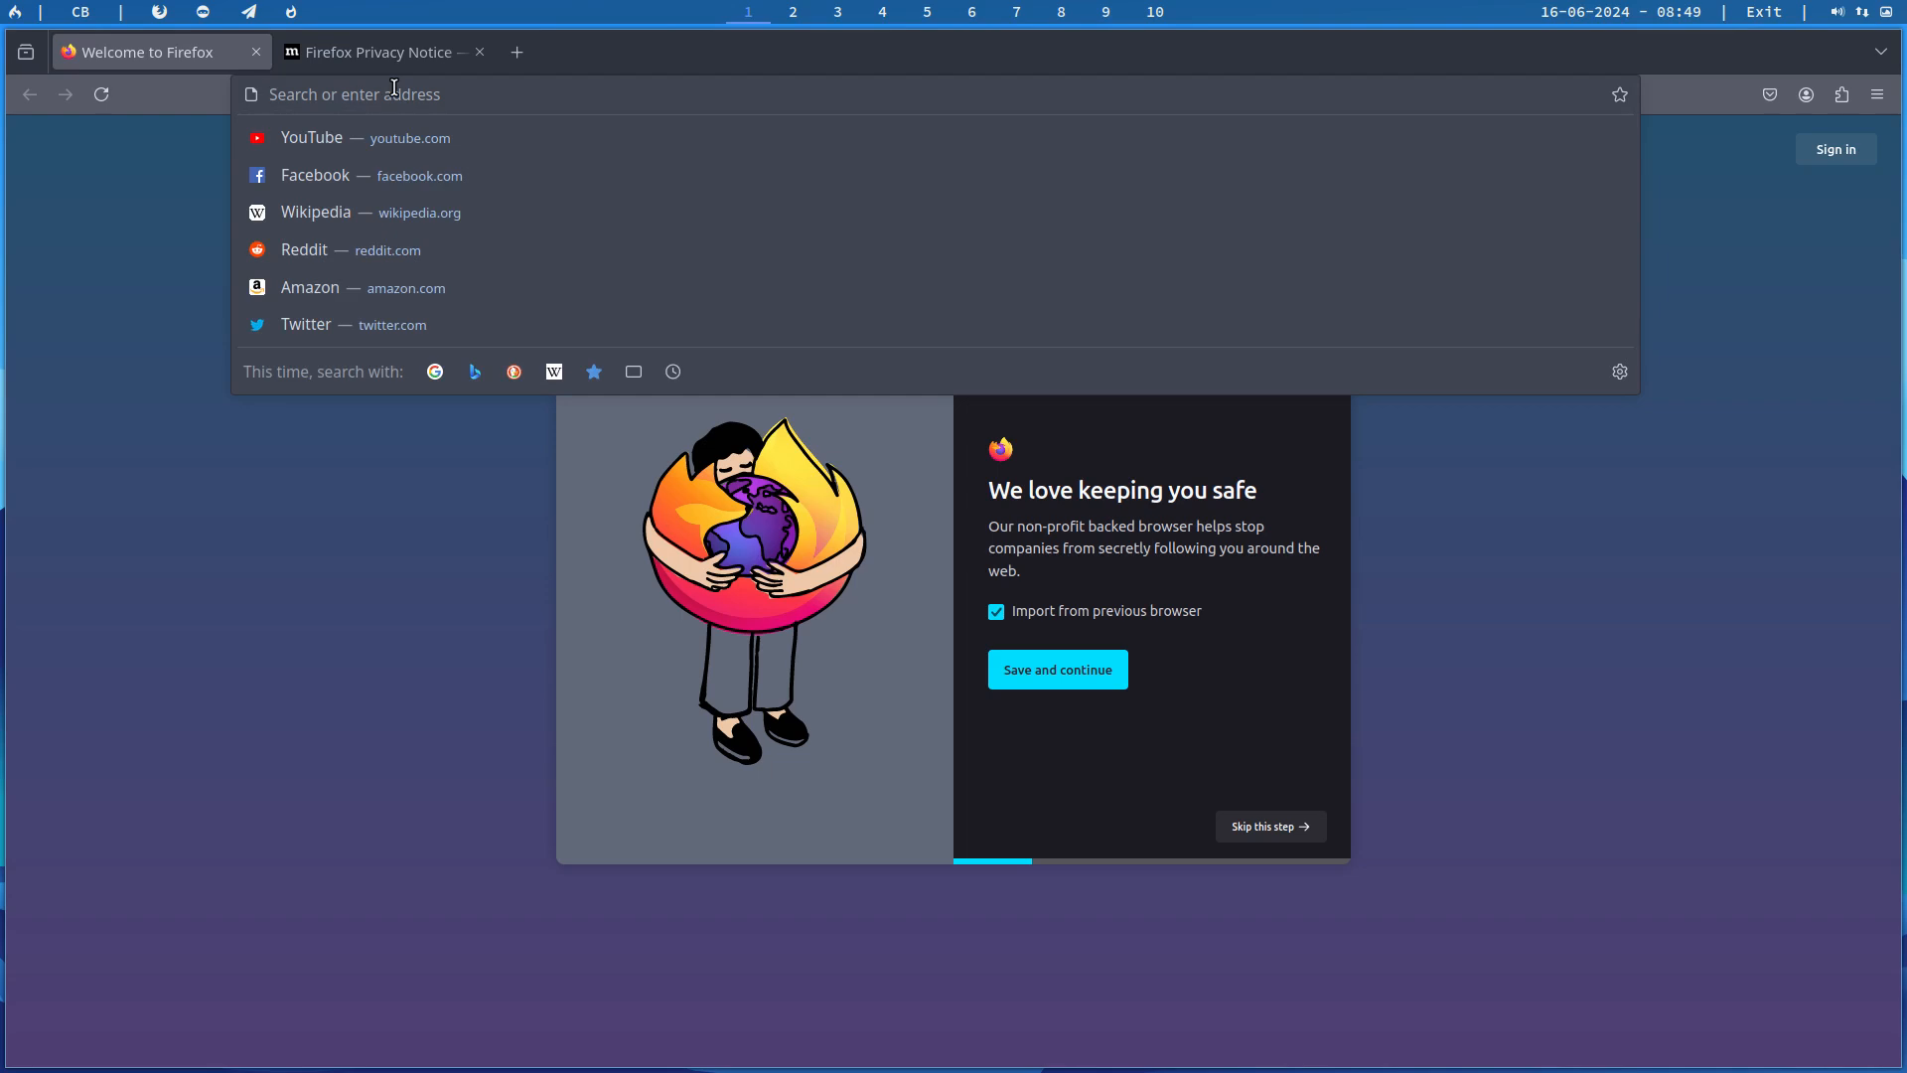
{"action": "type", "text": "arc"}
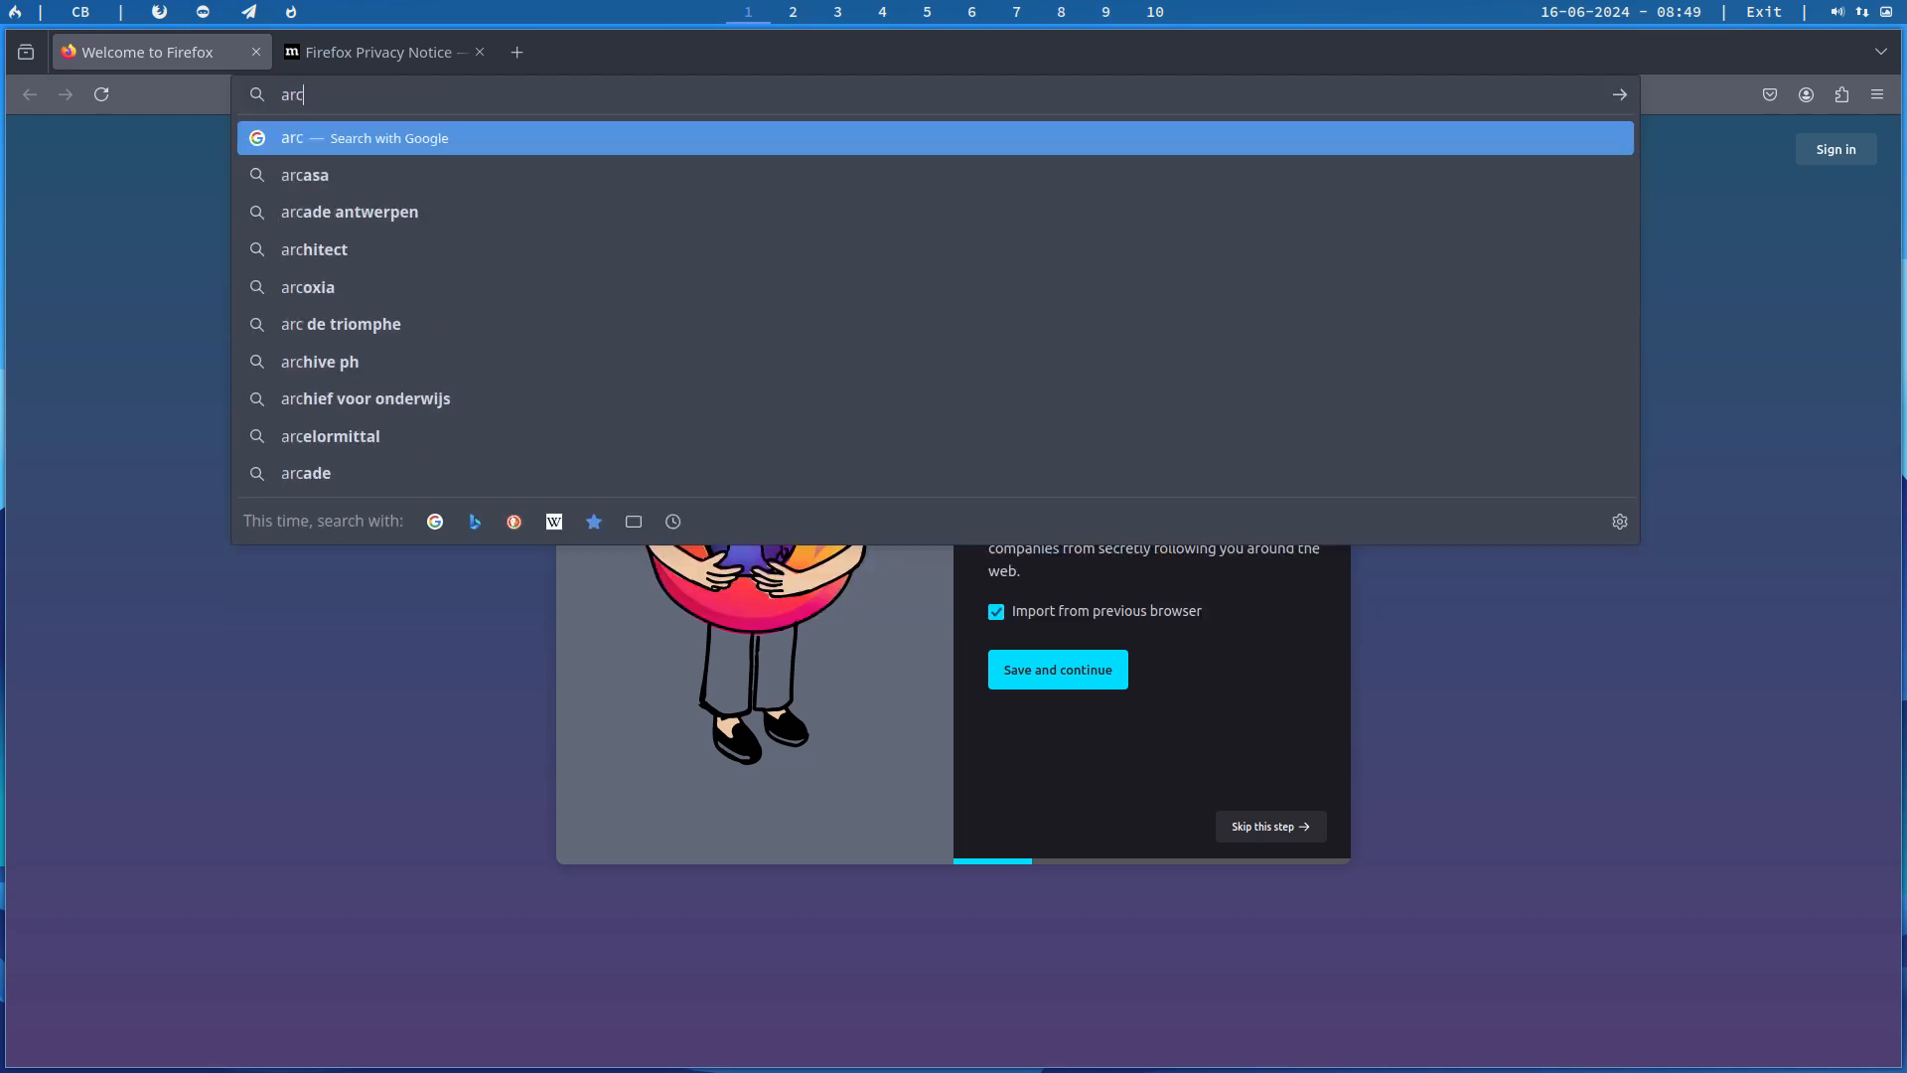
{"action": "type", "text": "h"}
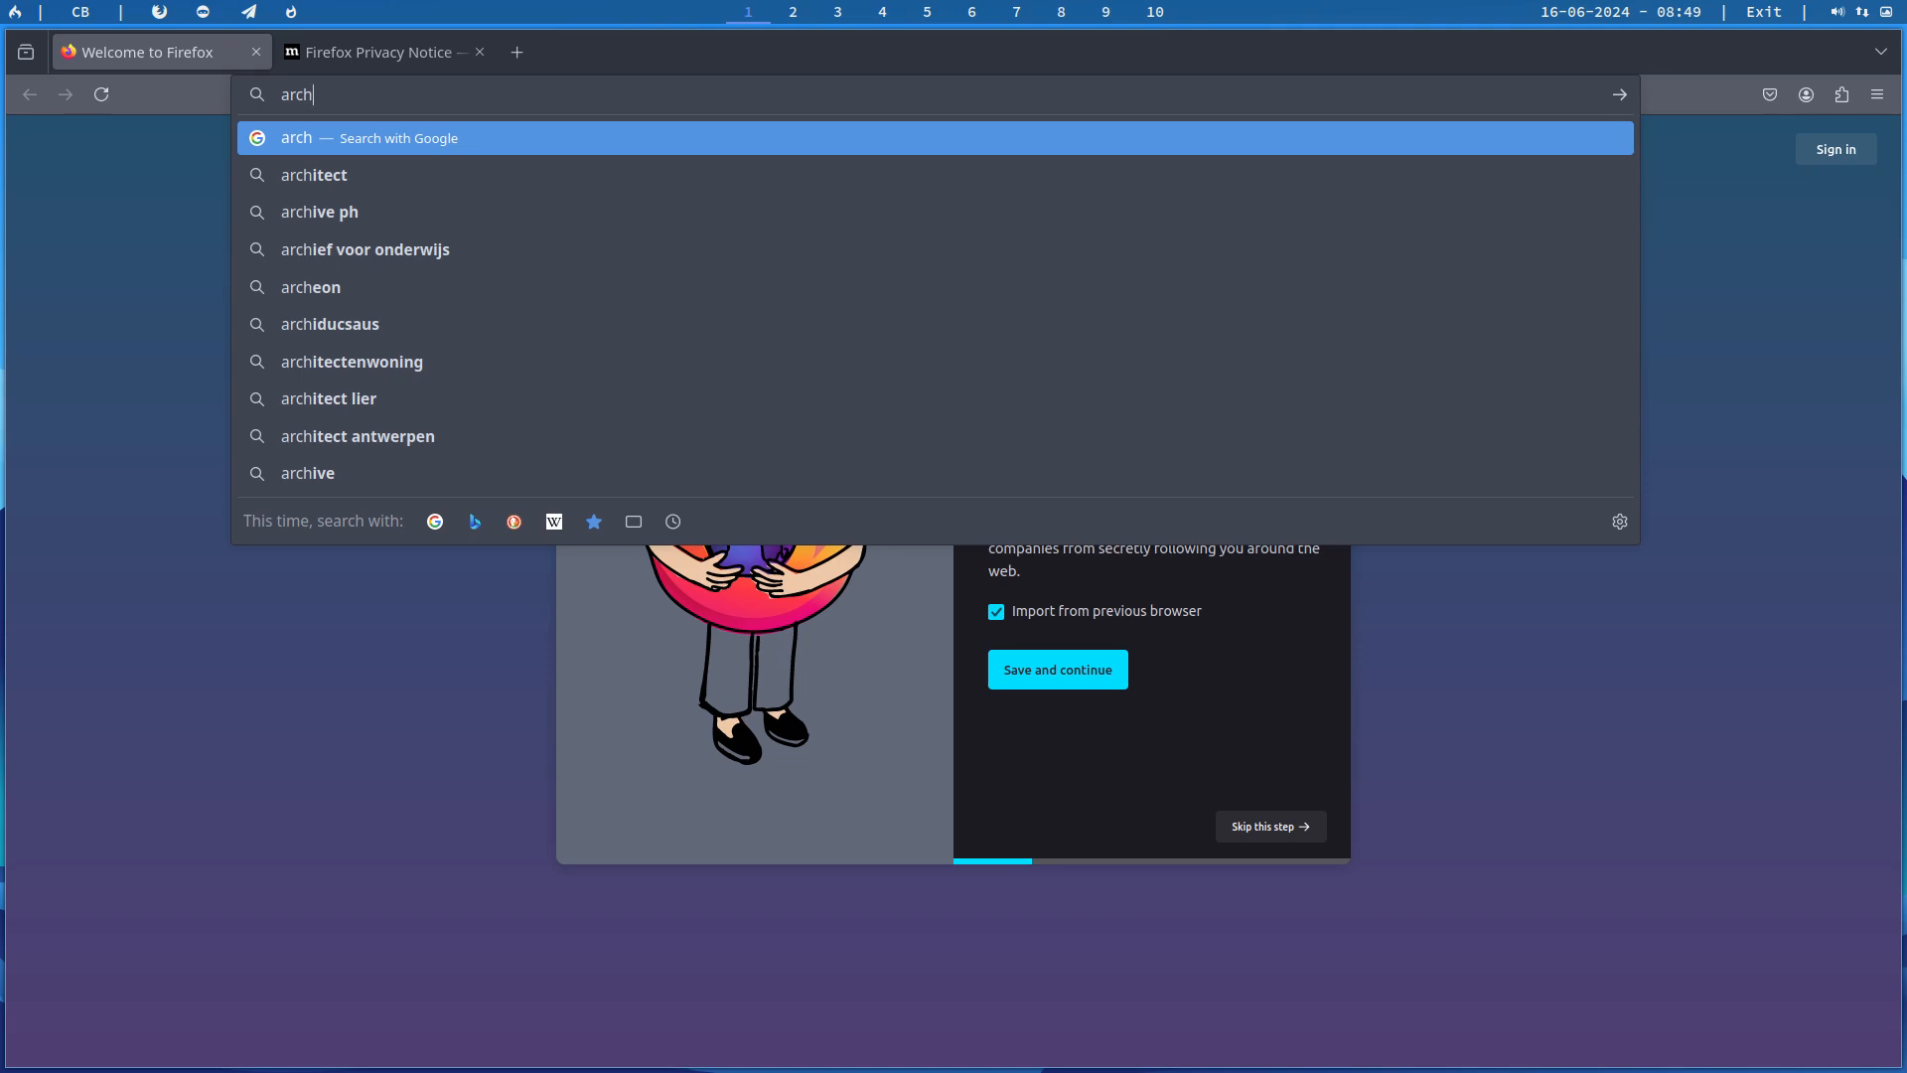
{"action": "type", "text": "linux "}
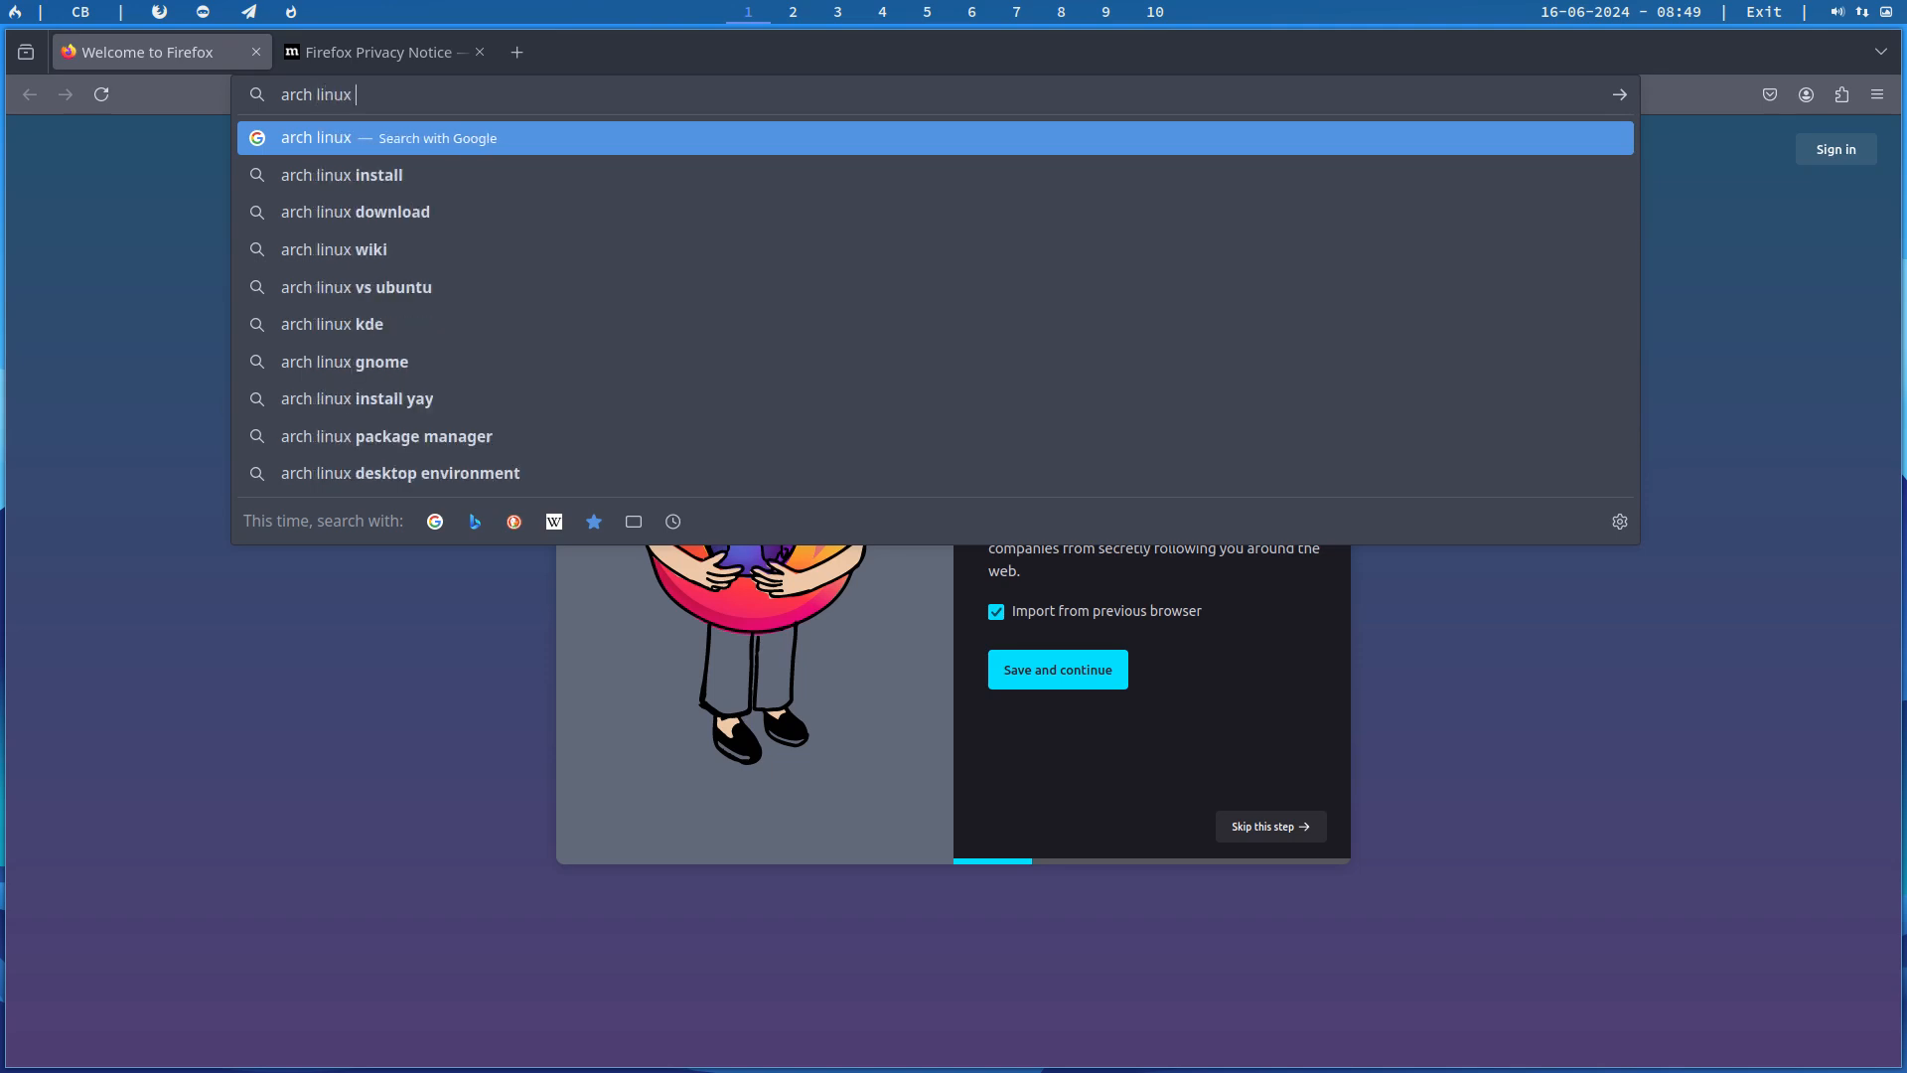
{"action": "type", "text": "dk"}
{"action": "key", "text": "Return"}
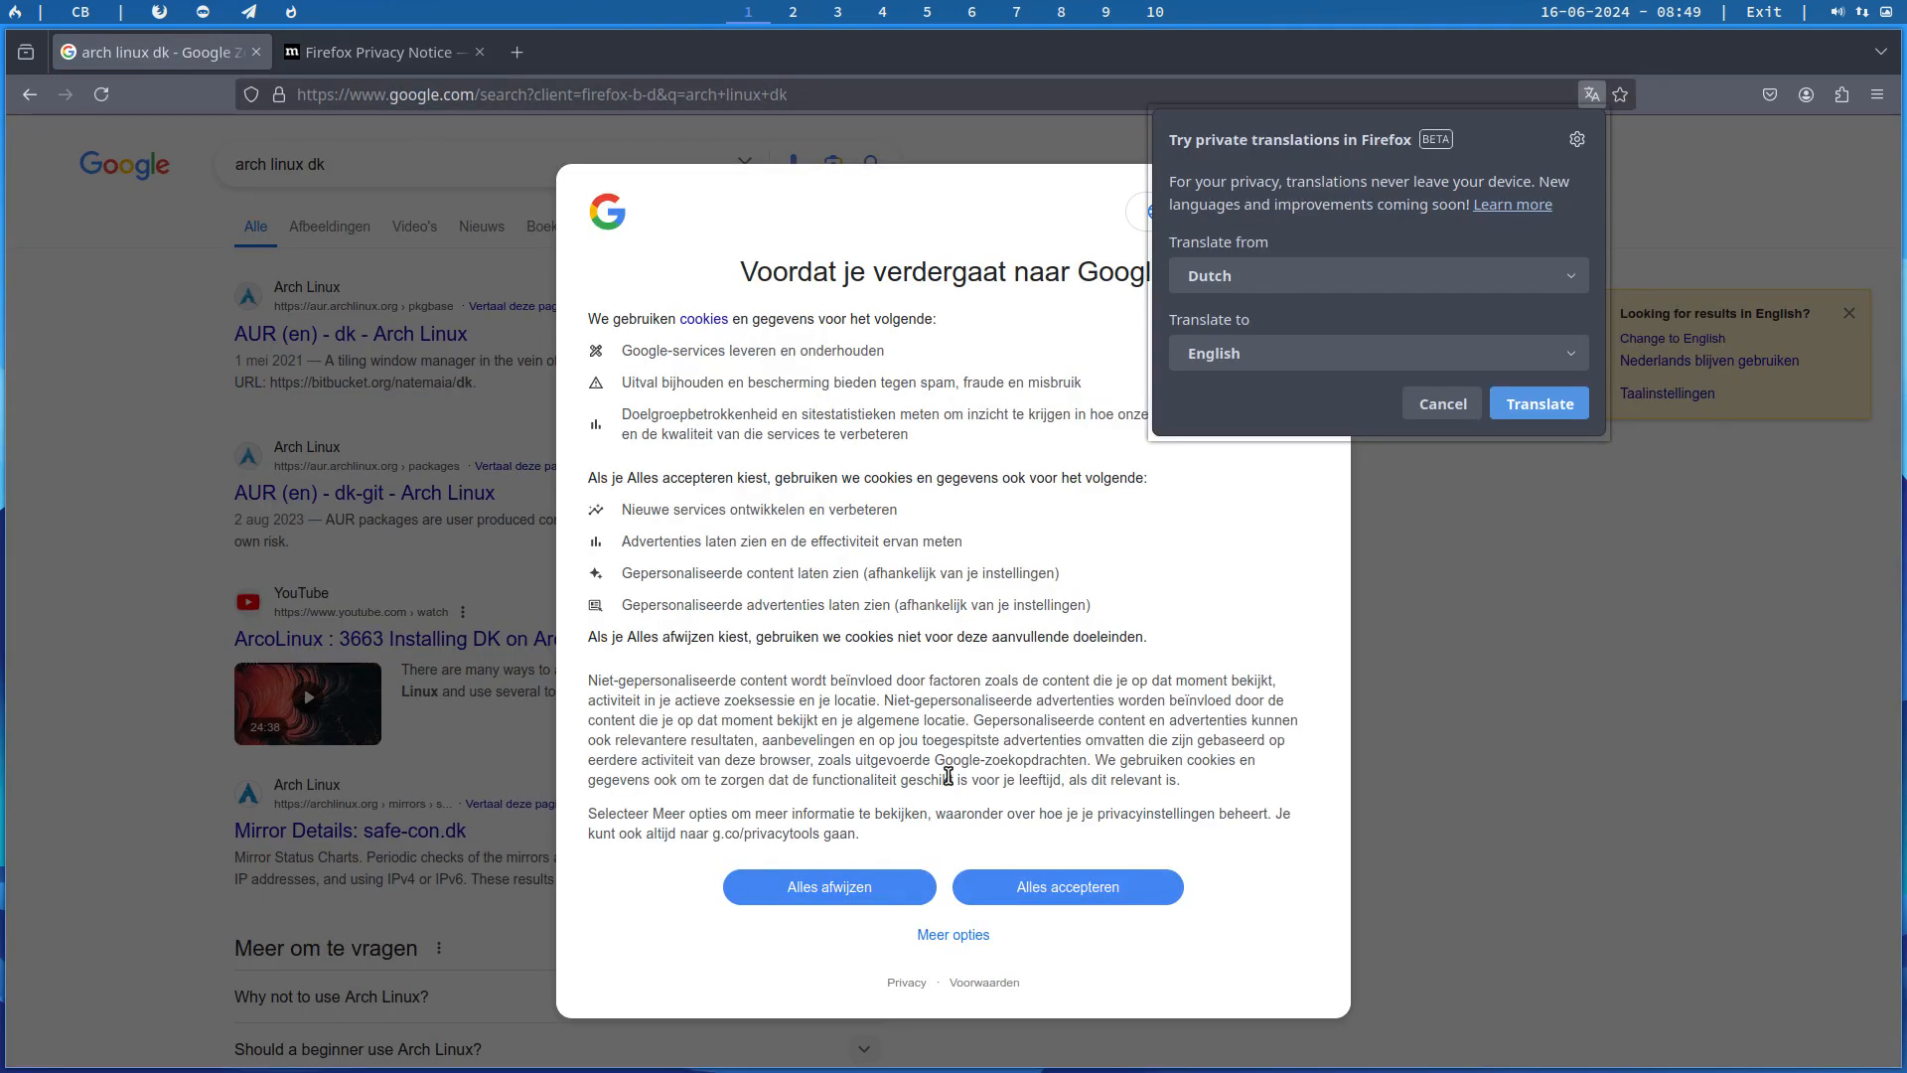
{"action": "left_click", "coordinate": [1066, 887]}
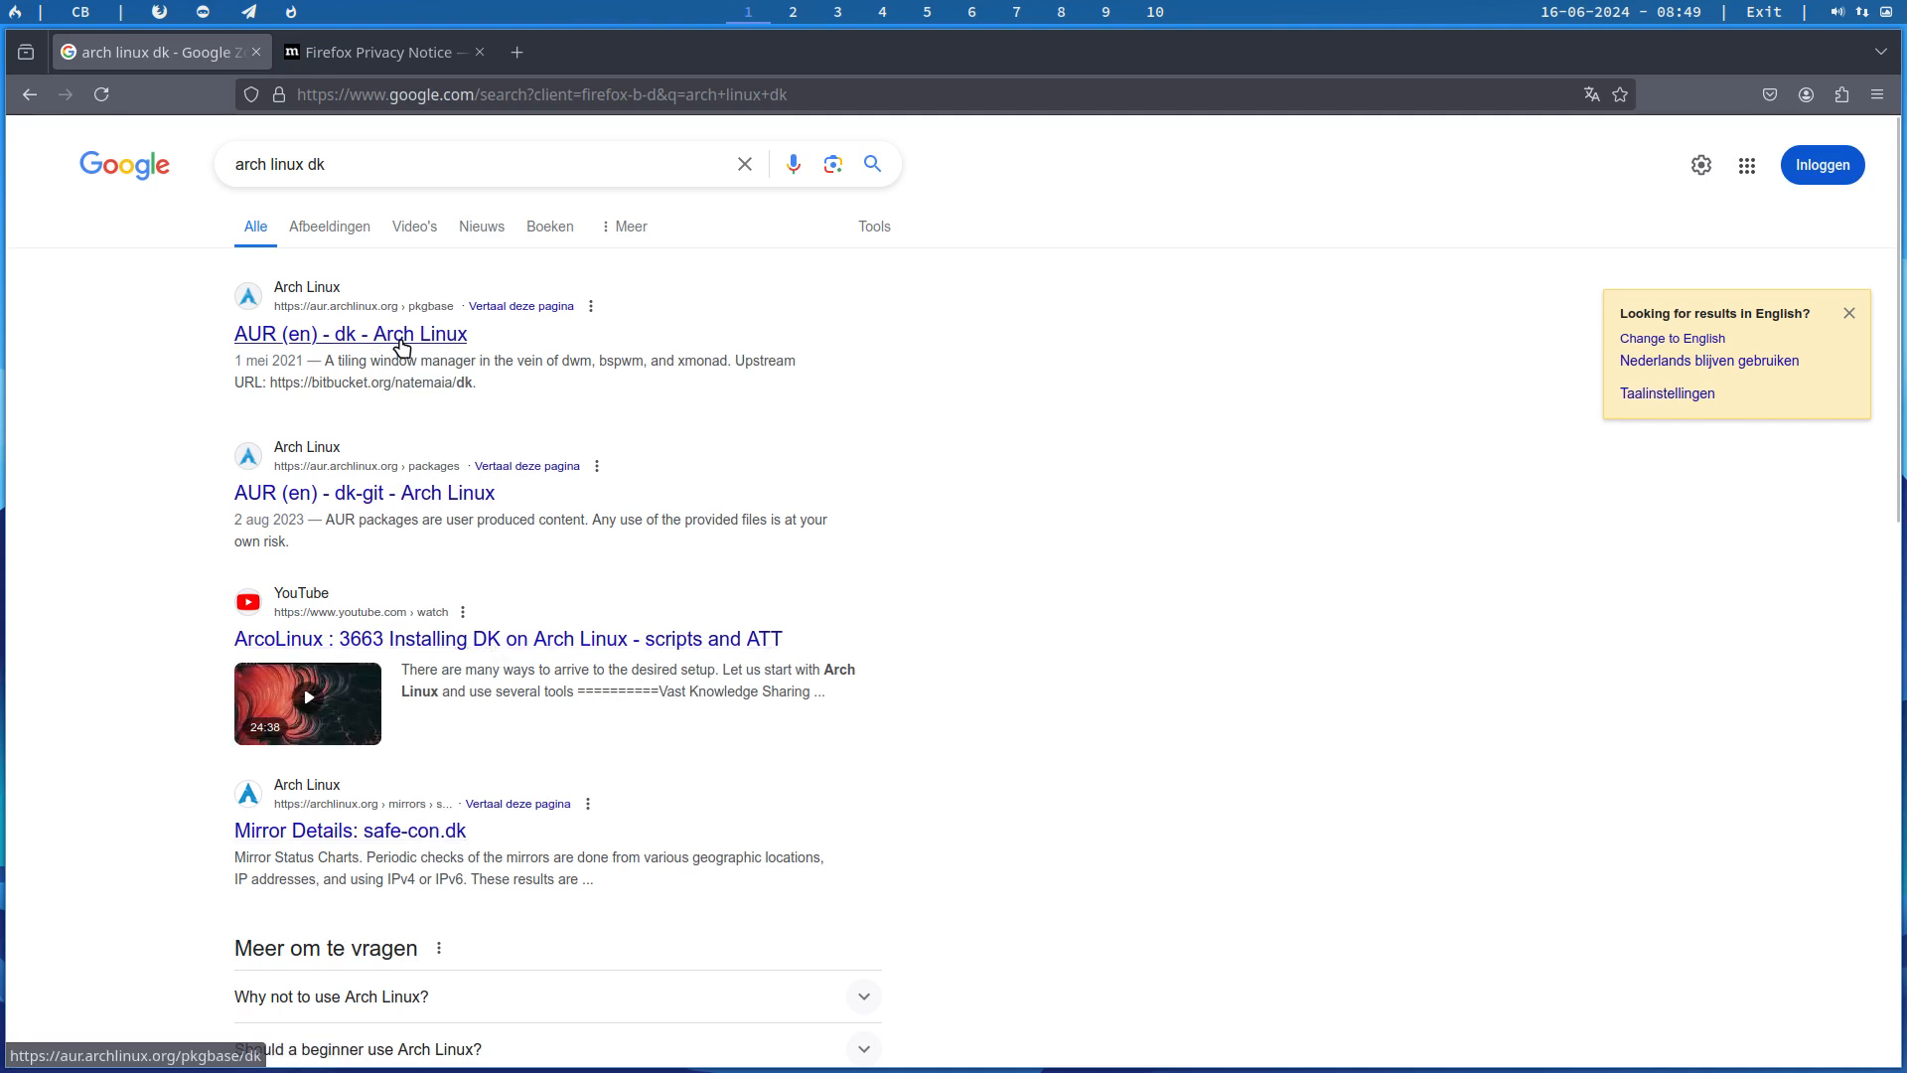
Step: Open dk's AUR package page, follow its upstream link to Bitbucket, and skim the repository's README
{"action": "left_click", "coordinate": [359, 332]}
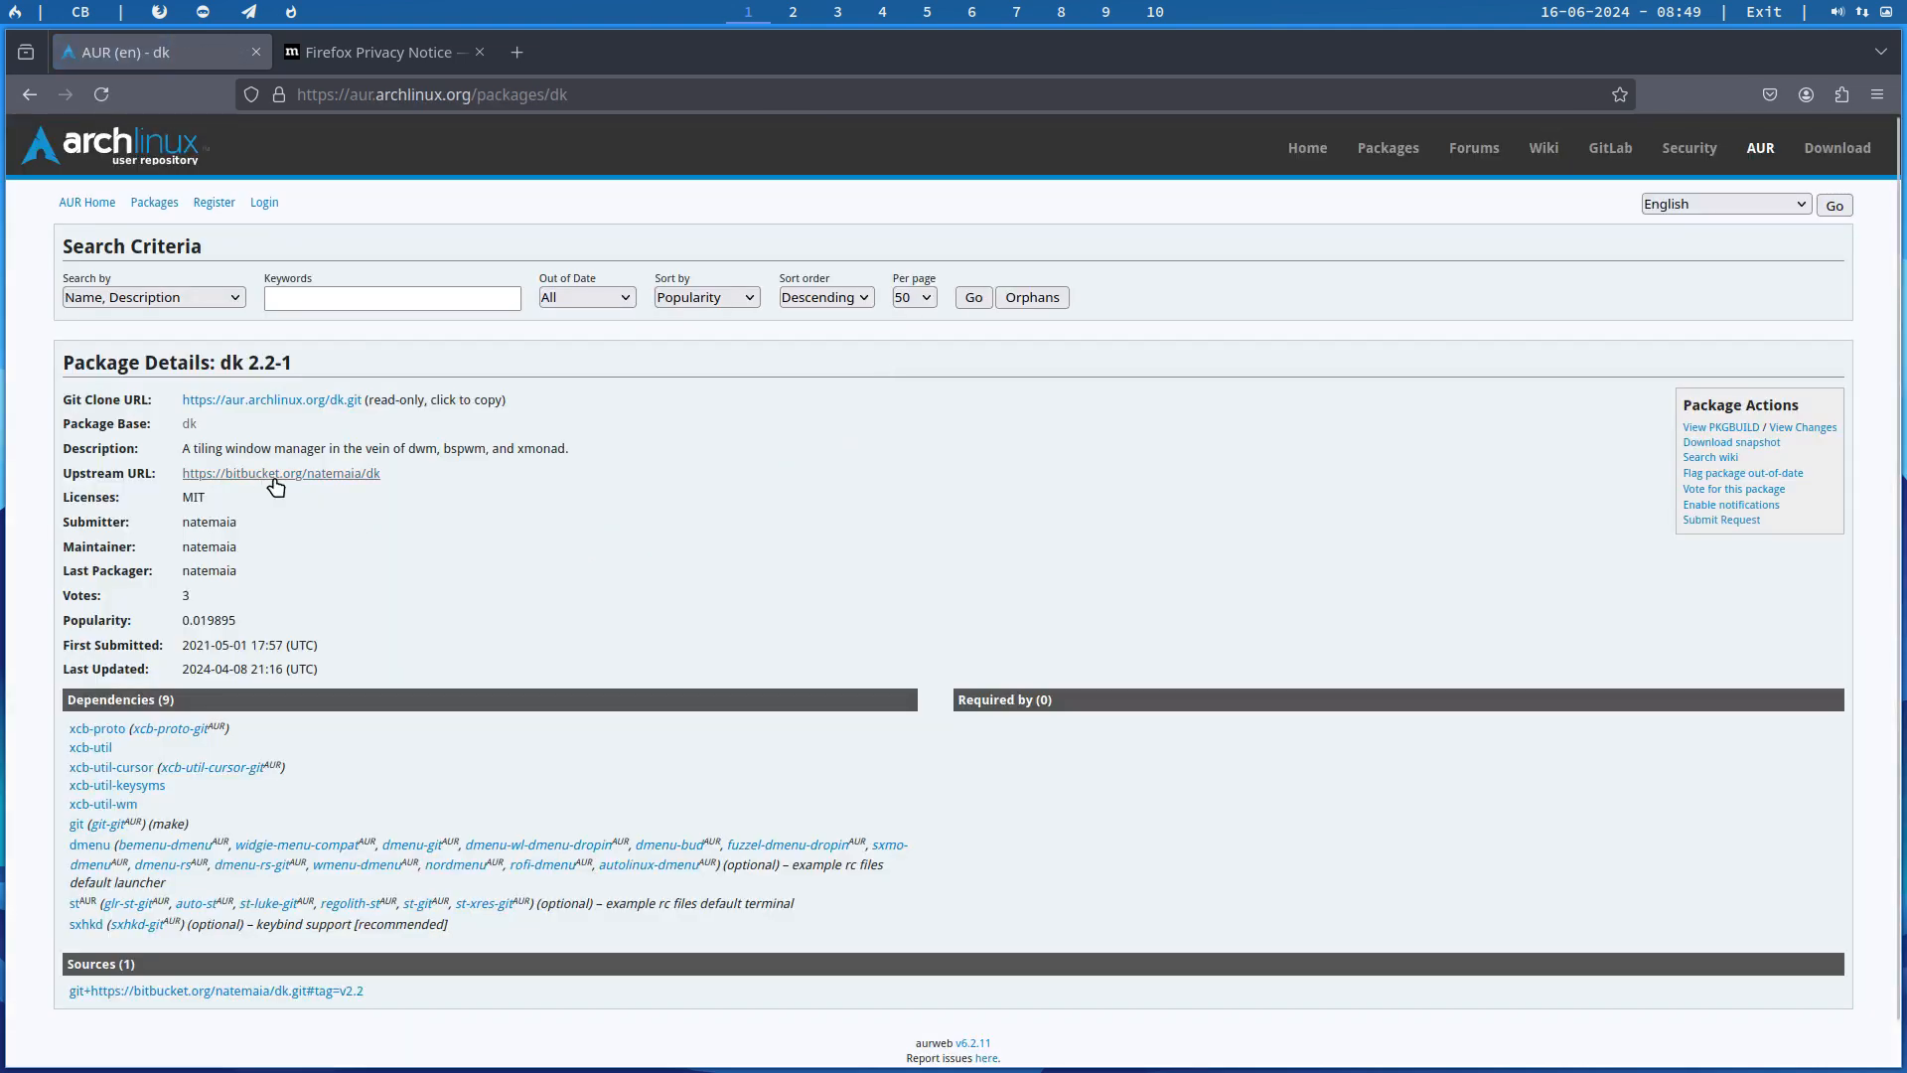
{"action": "left_click", "coordinate": [377, 478]}
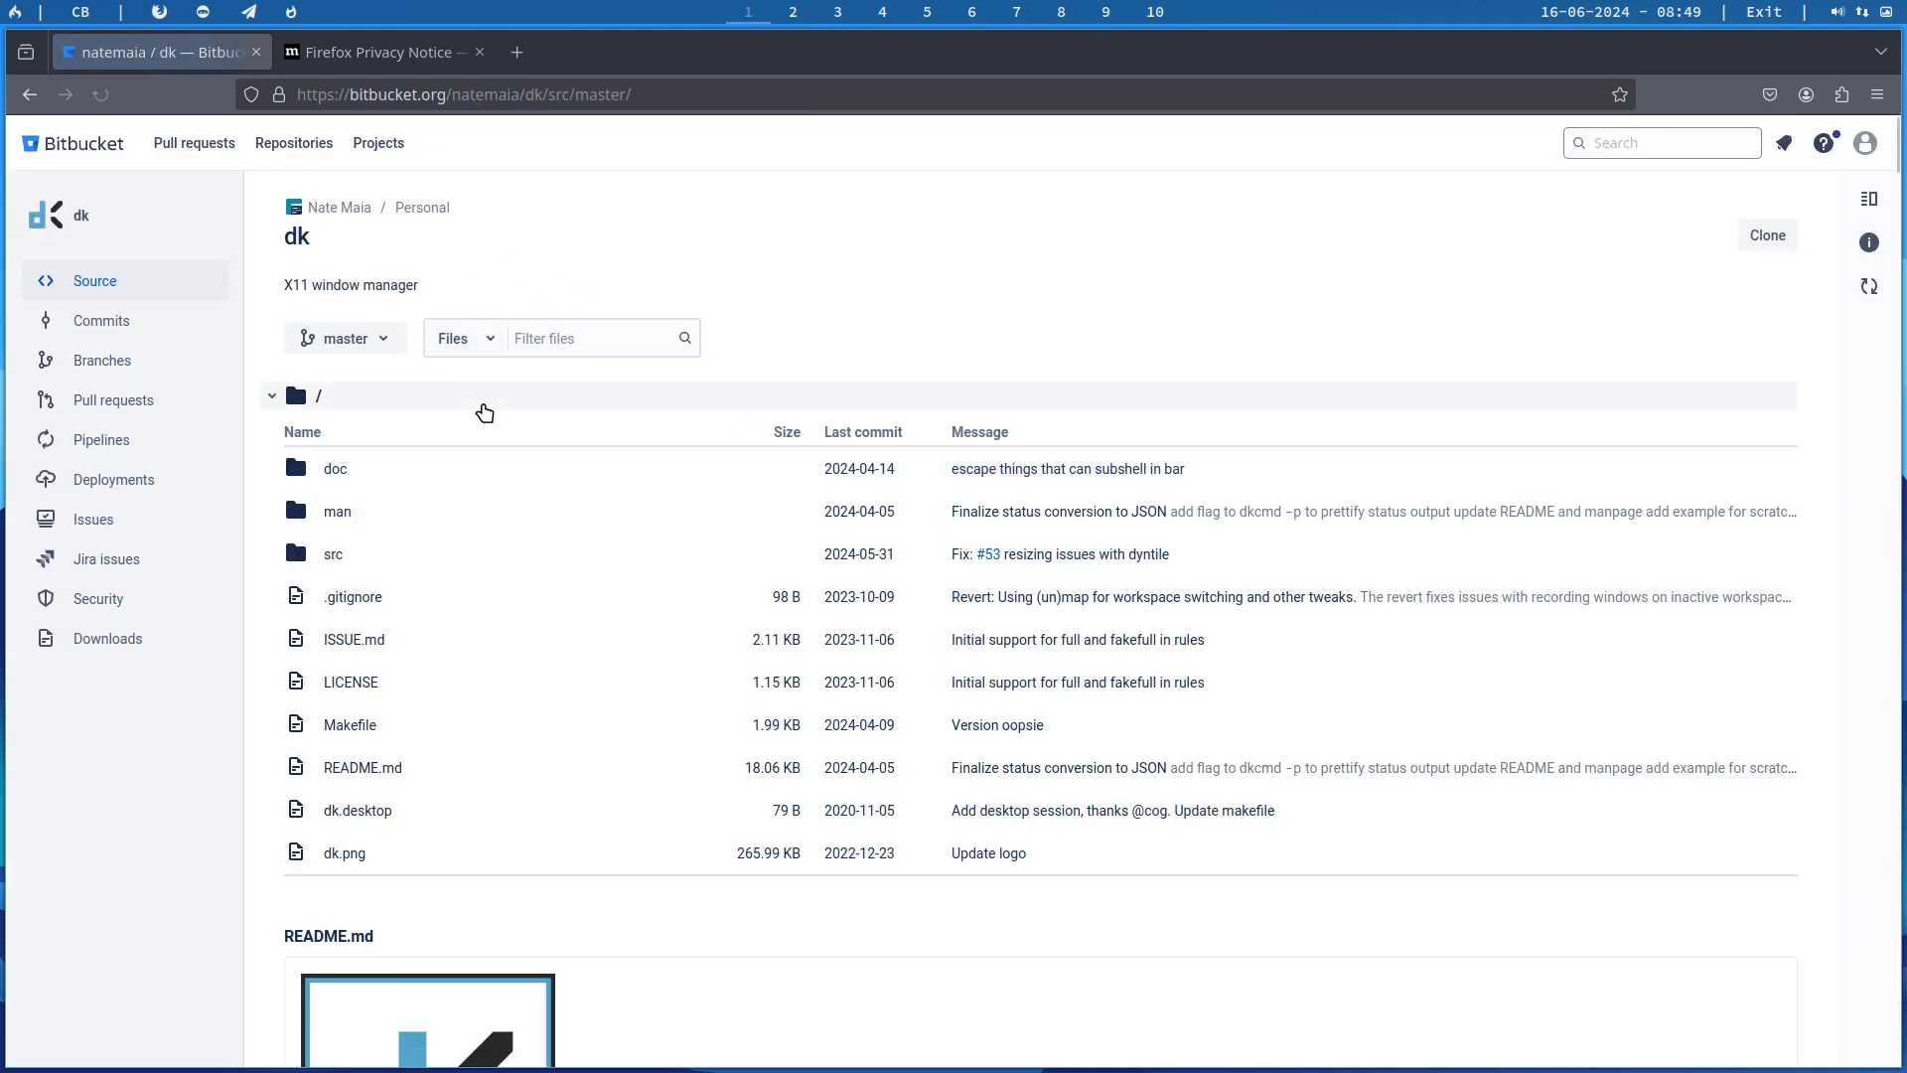
{"action": "scroll", "coordinate": [887, 533], "scroll_direction": "down", "scroll_amount": 20}
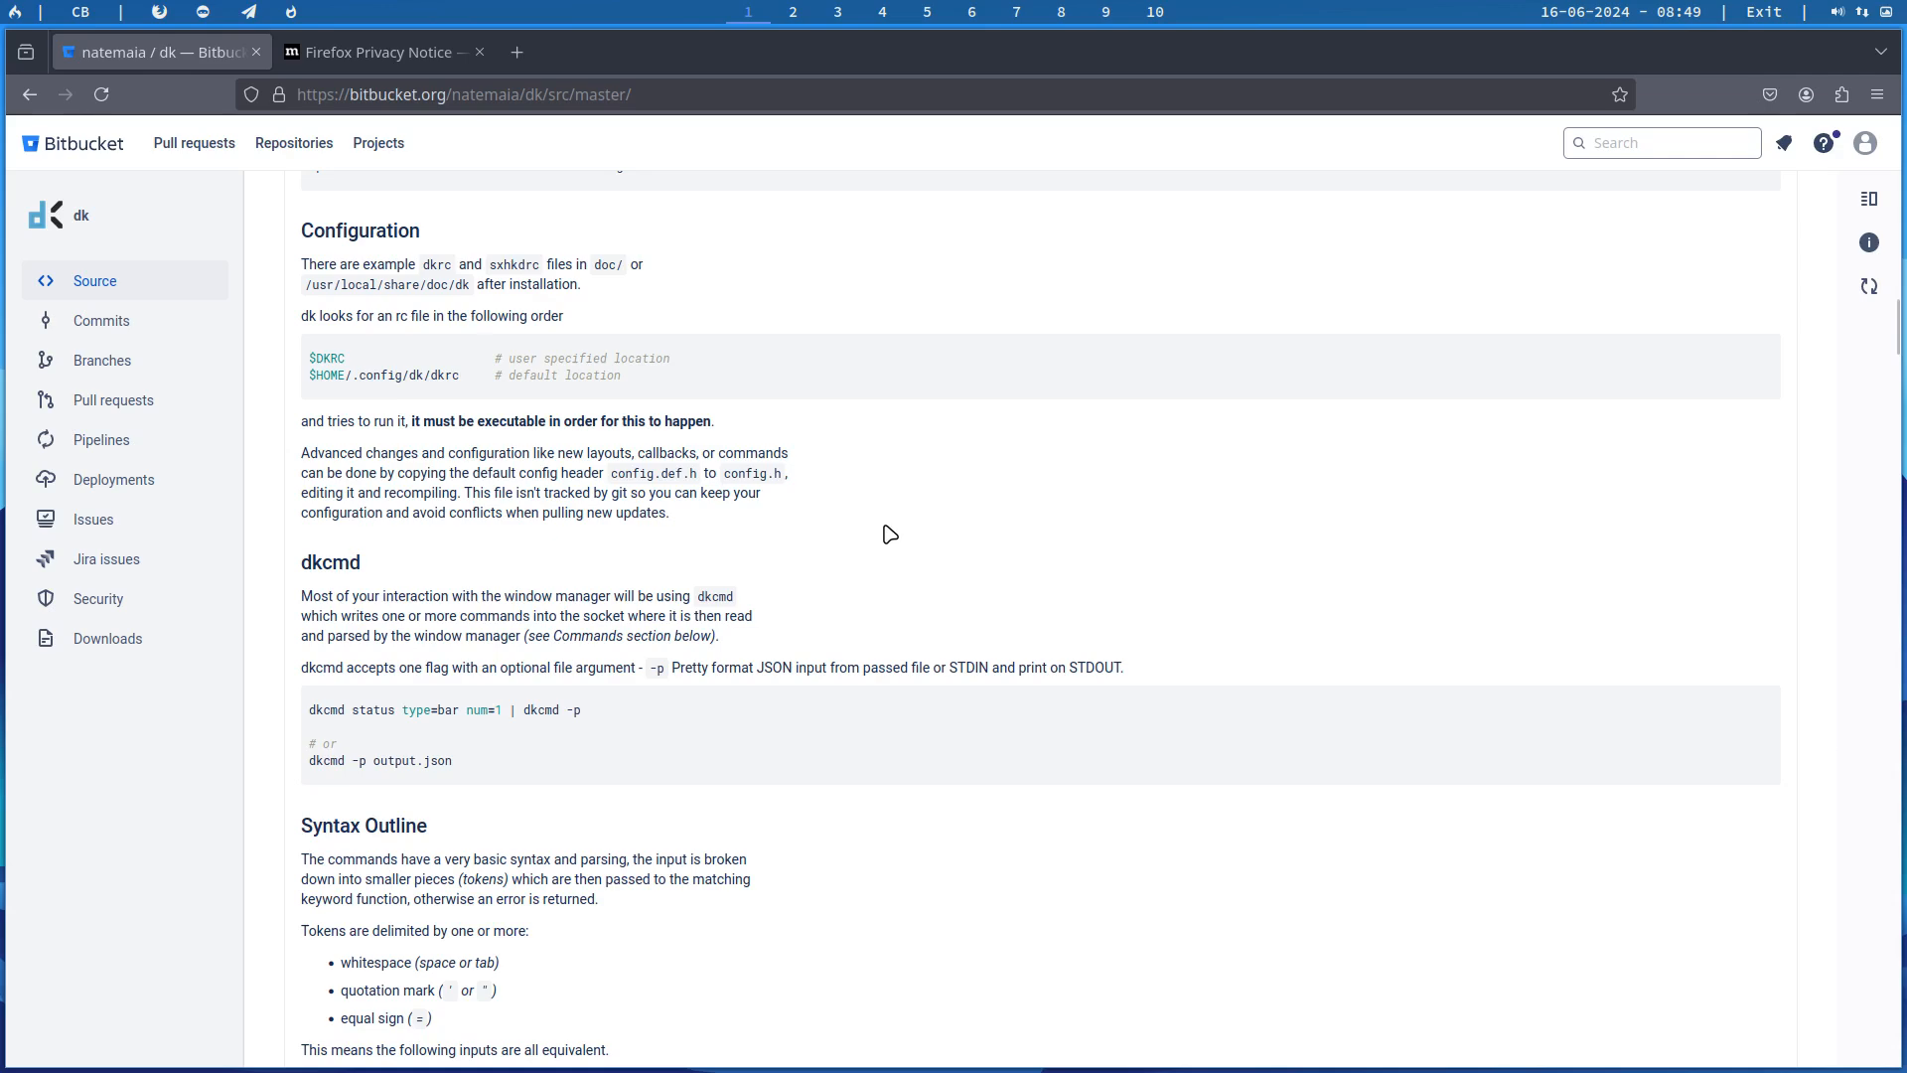
{"action": "scroll", "coordinate": [890, 534], "scroll_direction": "down", "scroll_amount": 20}
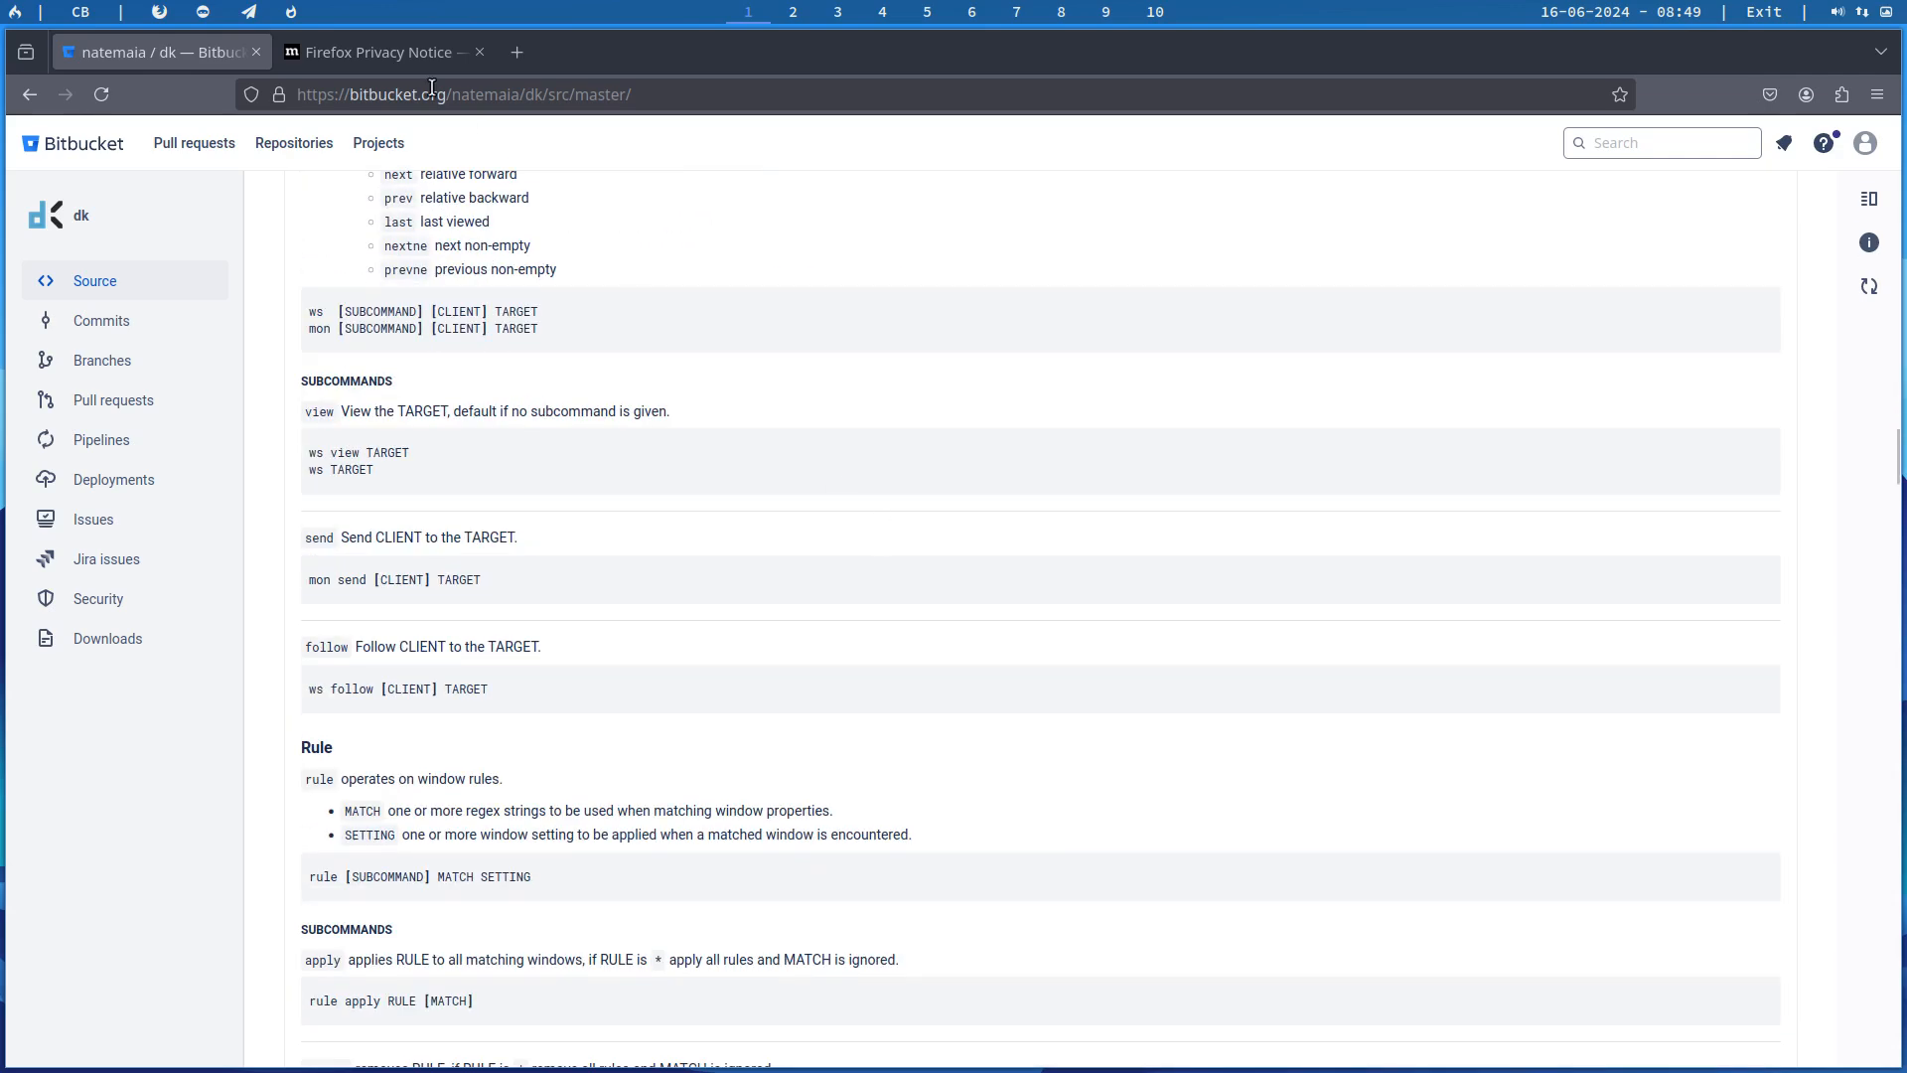
Step: Load arcolinuxd.com in the tab holding the Firefox Privacy Notice
{"action": "left_click", "coordinate": [397, 58]}
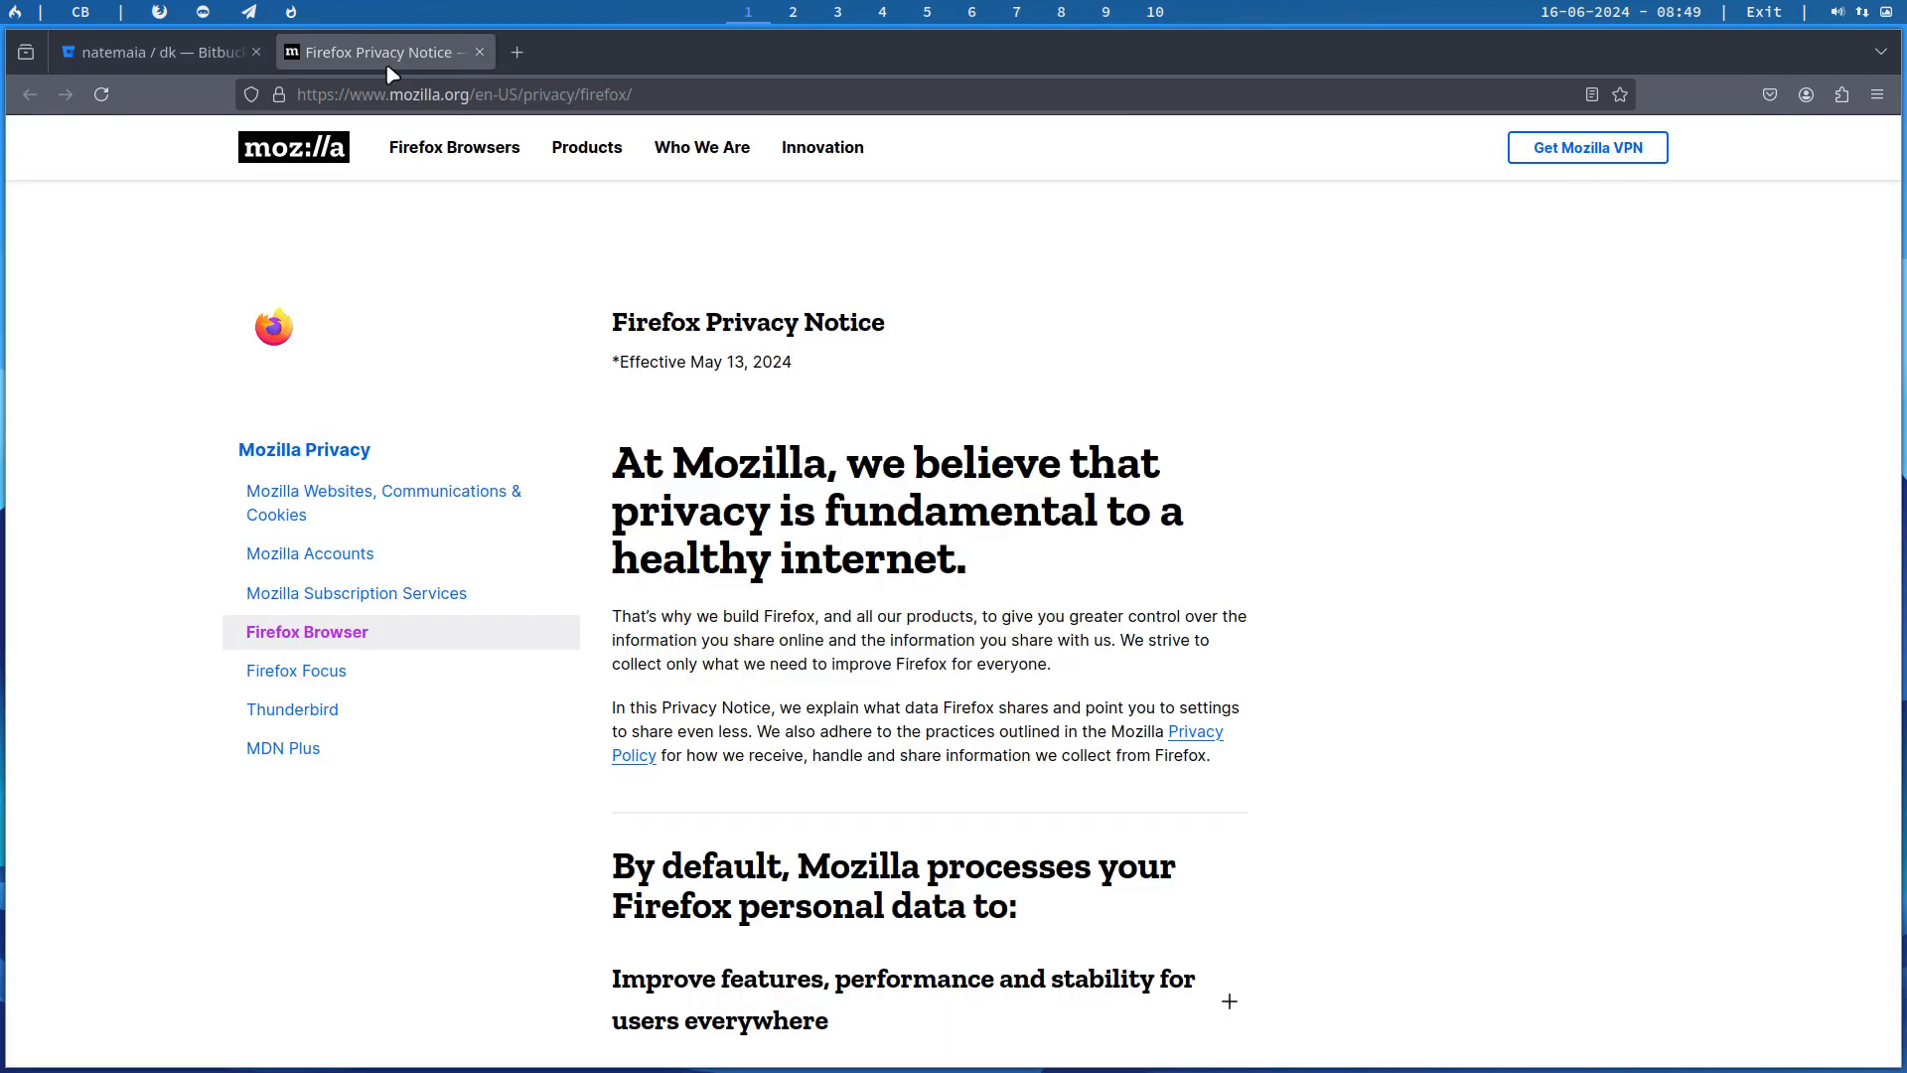
{"action": "left_click", "coordinate": [394, 95]}
{"action": "type", "text": "arcolinu"}
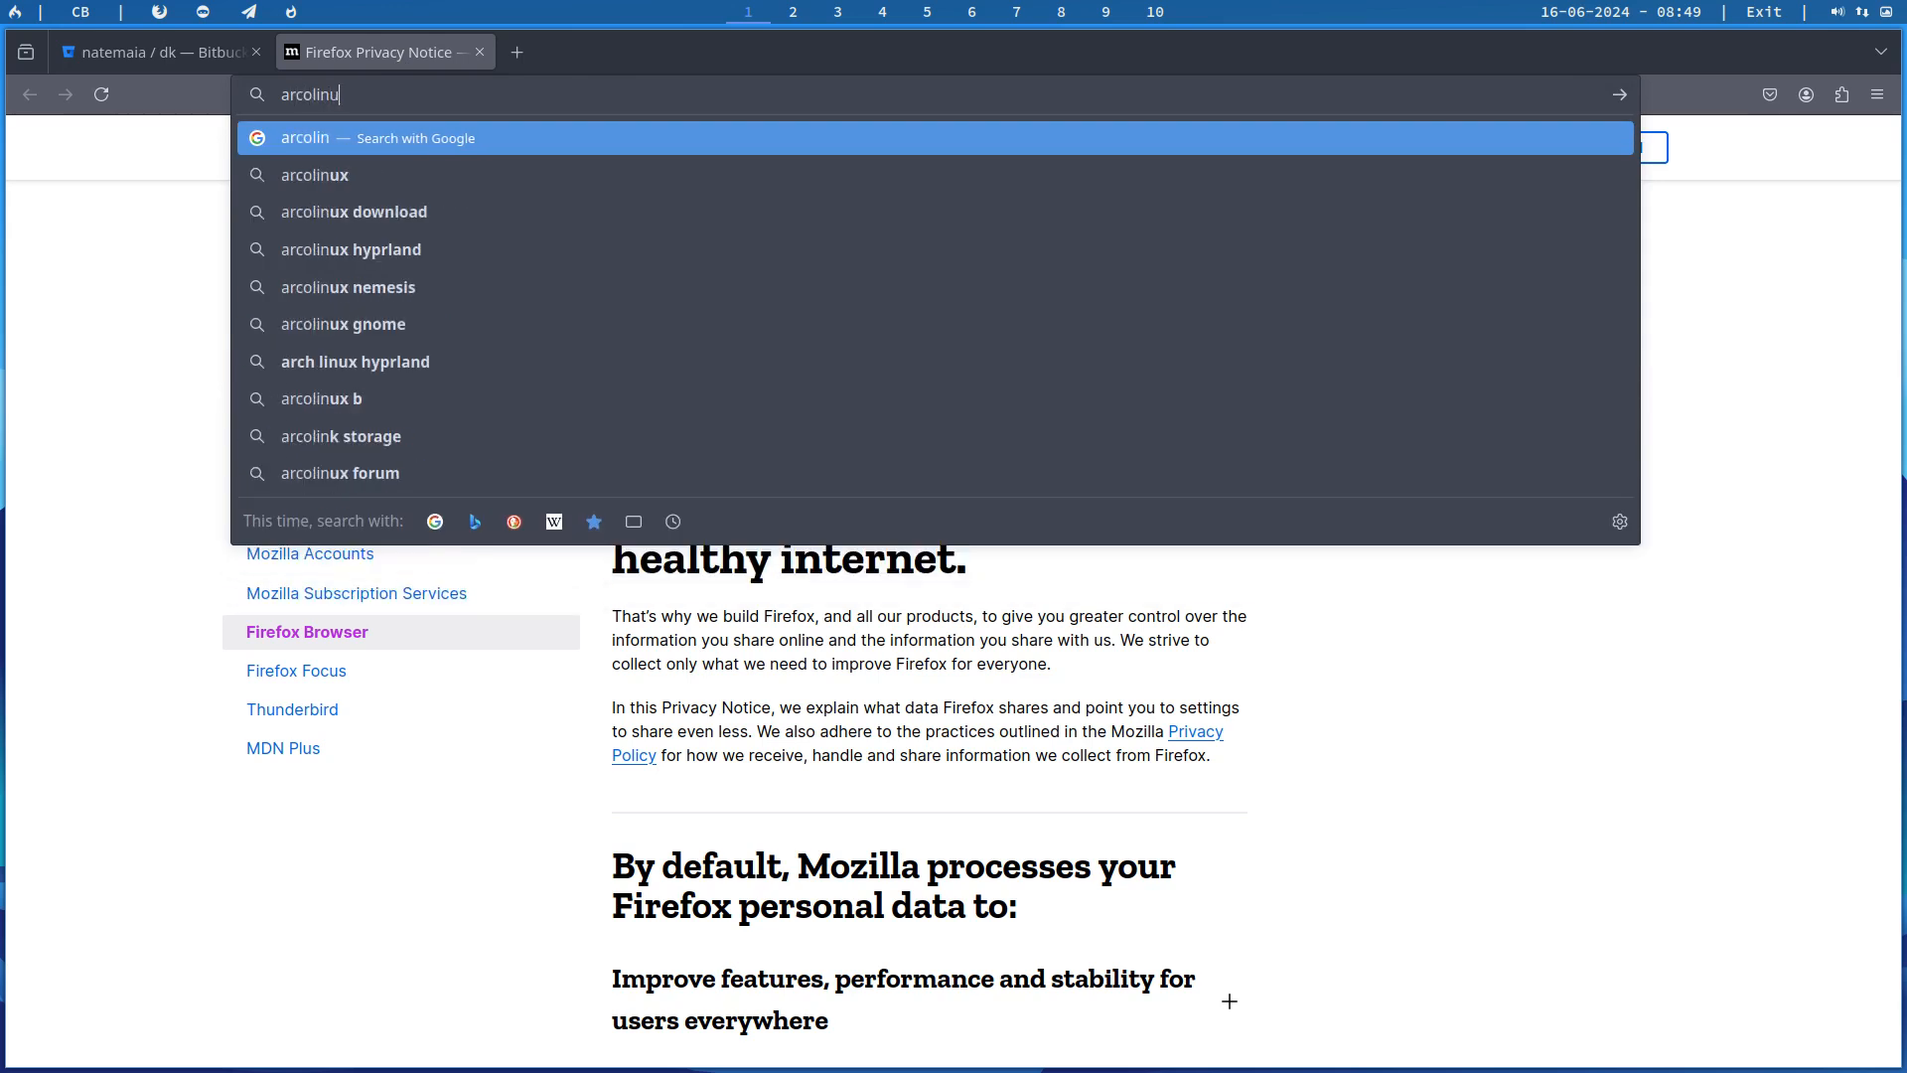
{"action": "type", "text": "xd.com"}
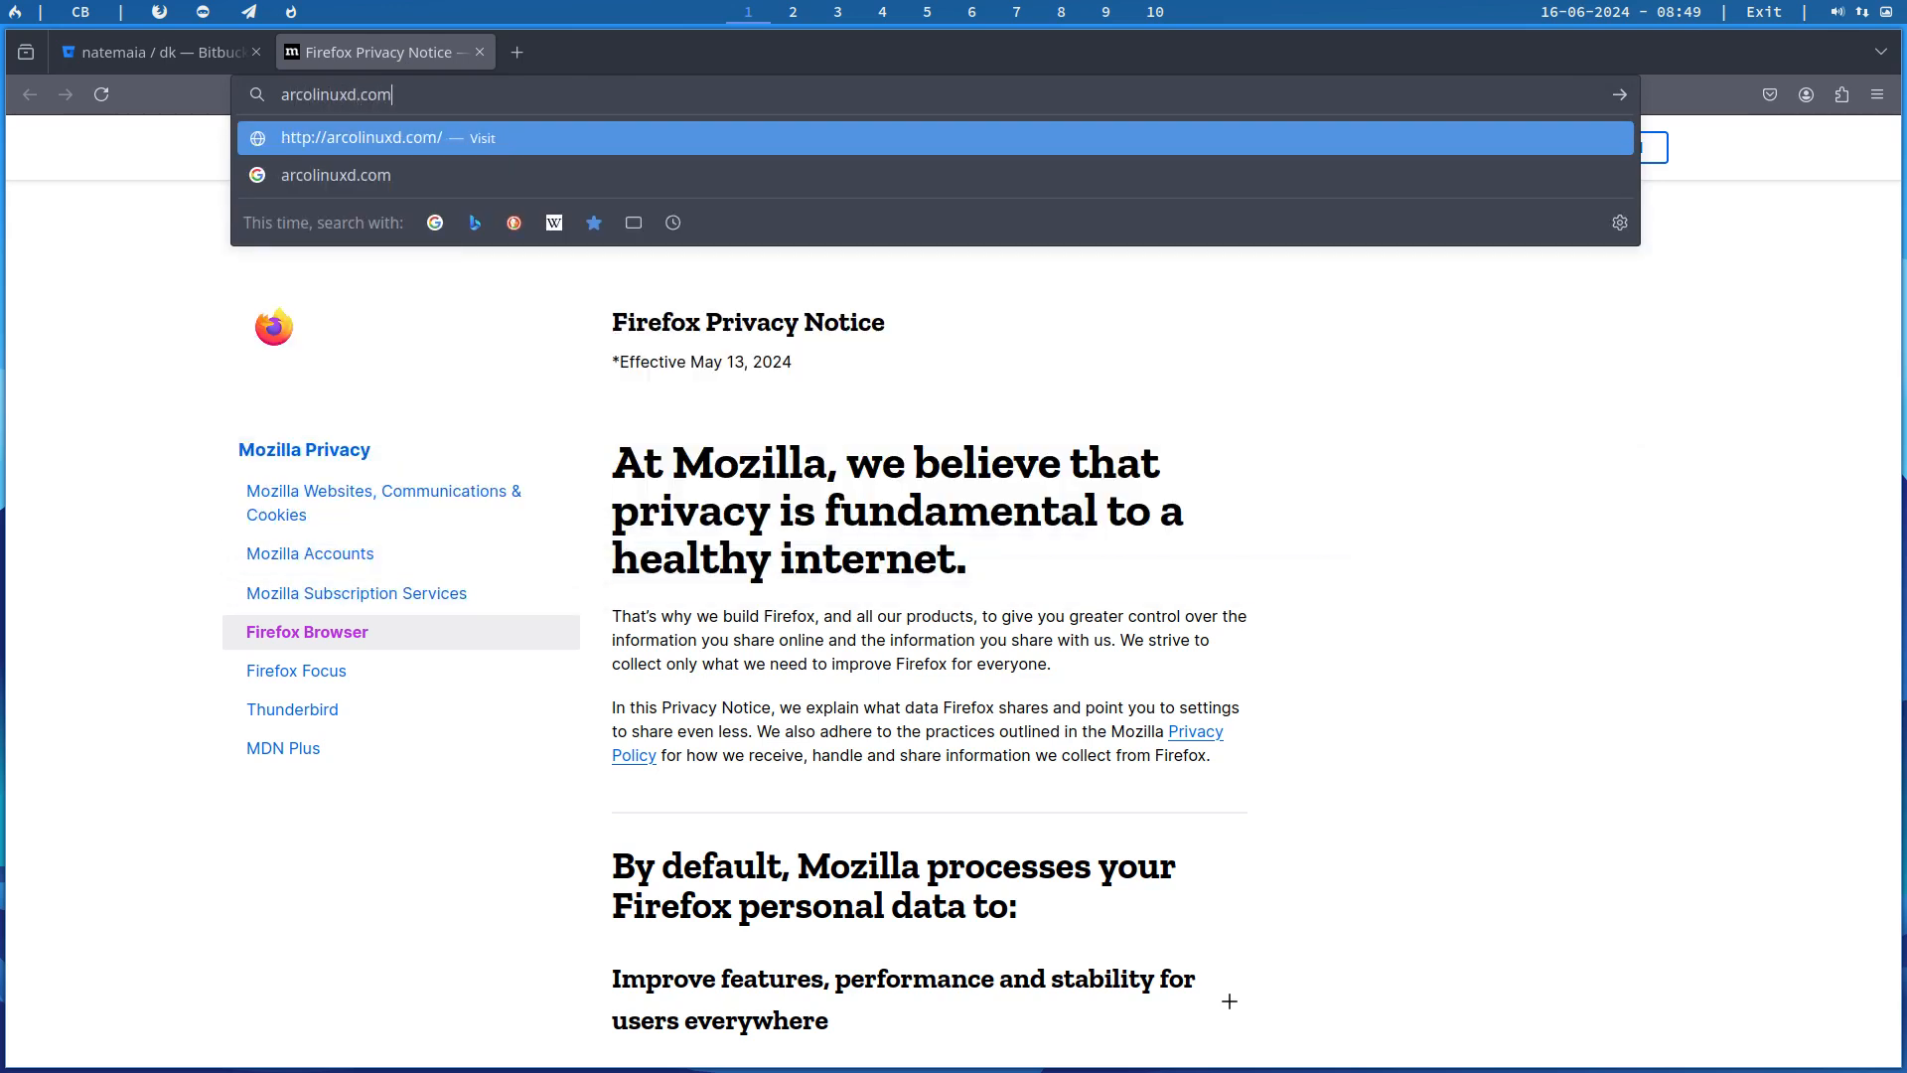
{"action": "key", "text": "Return"}
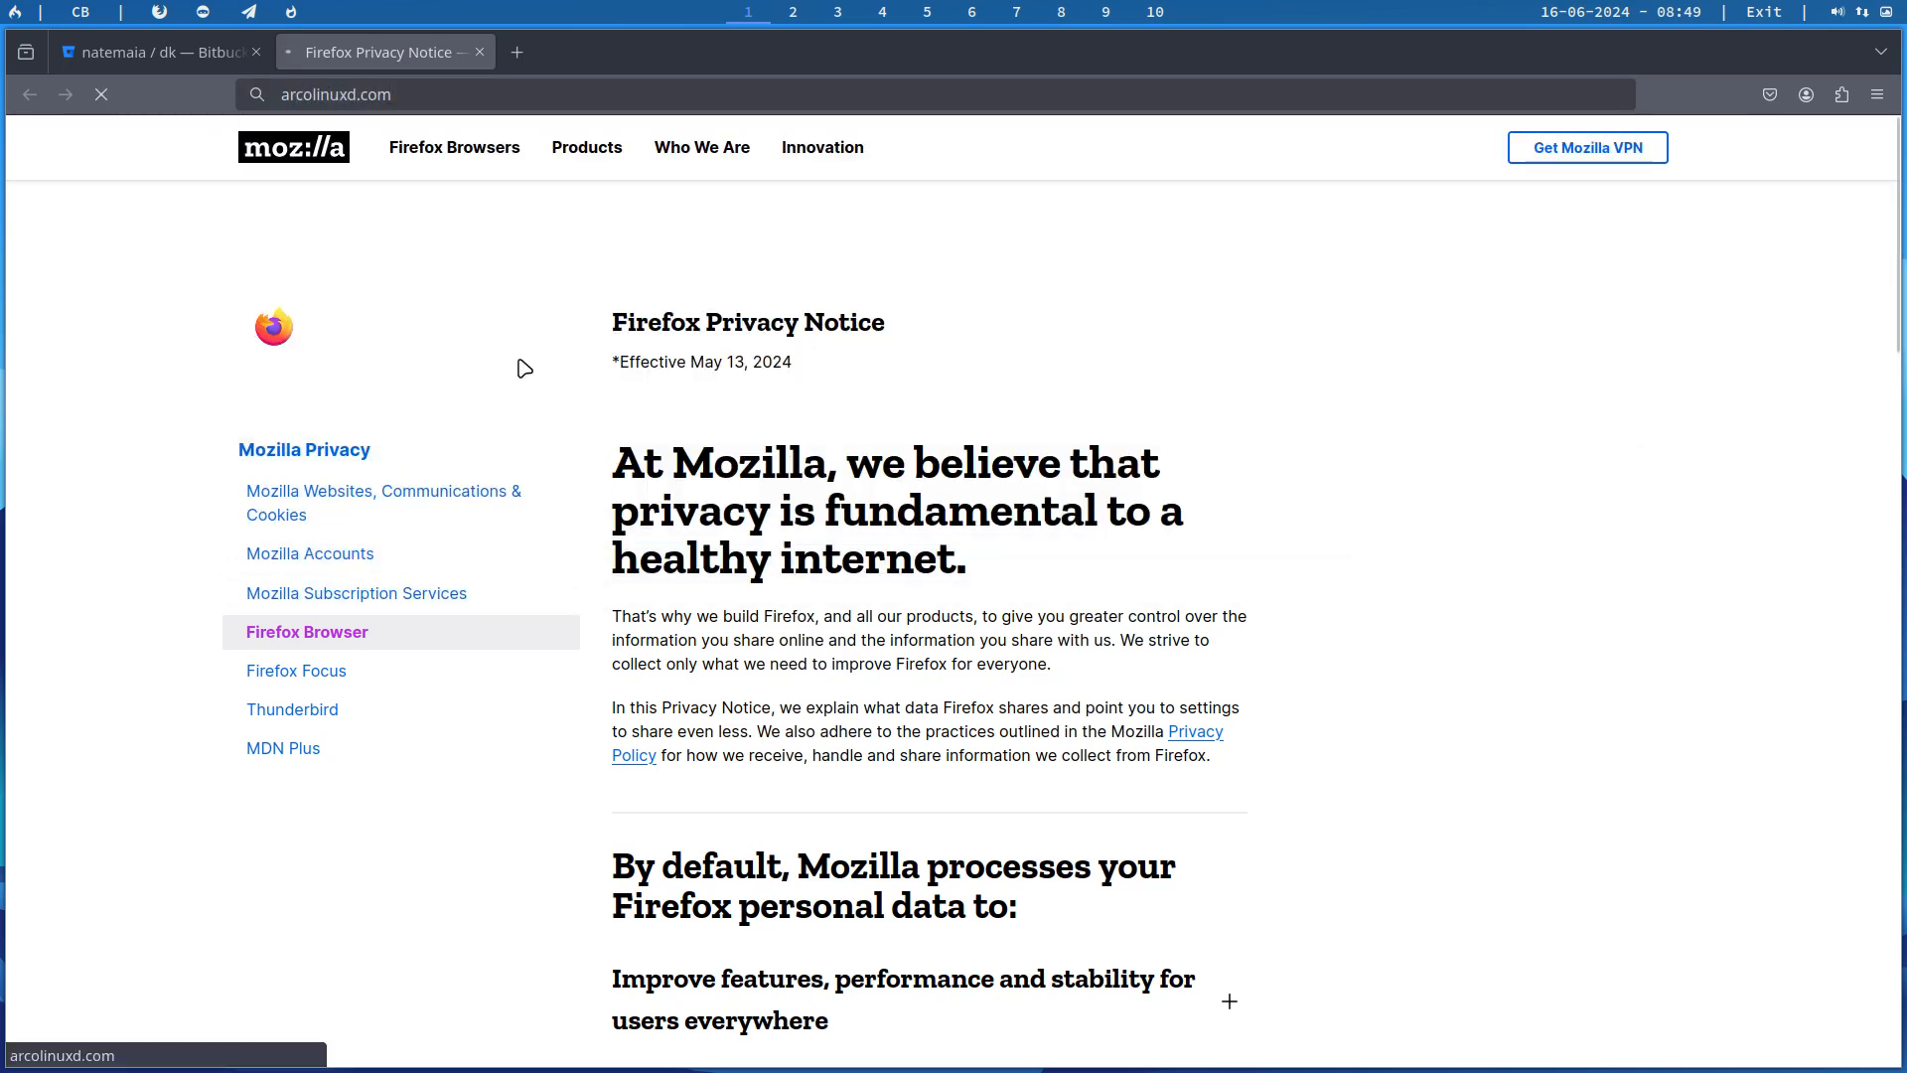
Step: Open the DK page from the Twm section of Phase 3 and compare its repository link with the Bitbucket page
{"action": "mouse_move", "coordinate": [872, 146]}
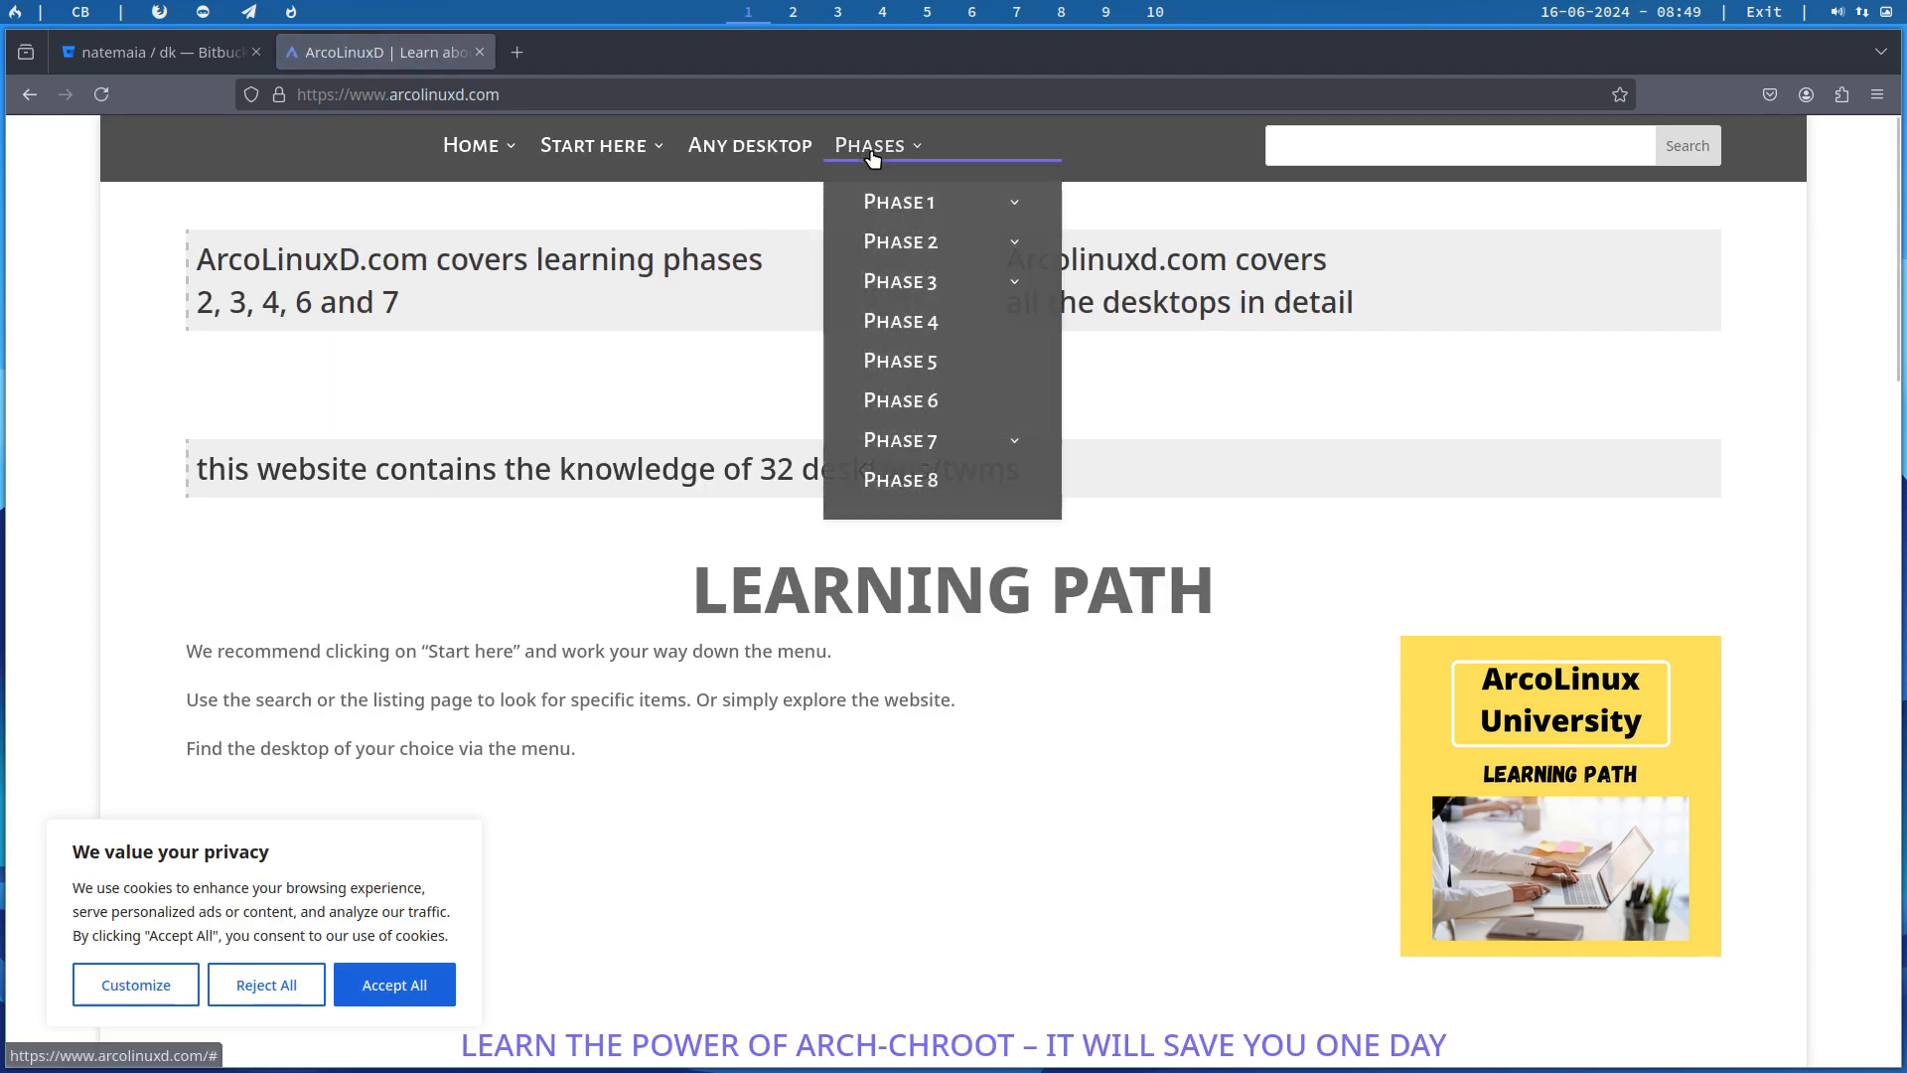
{"action": "mouse_move", "coordinate": [924, 240]}
{"action": "mouse_move", "coordinate": [956, 283]}
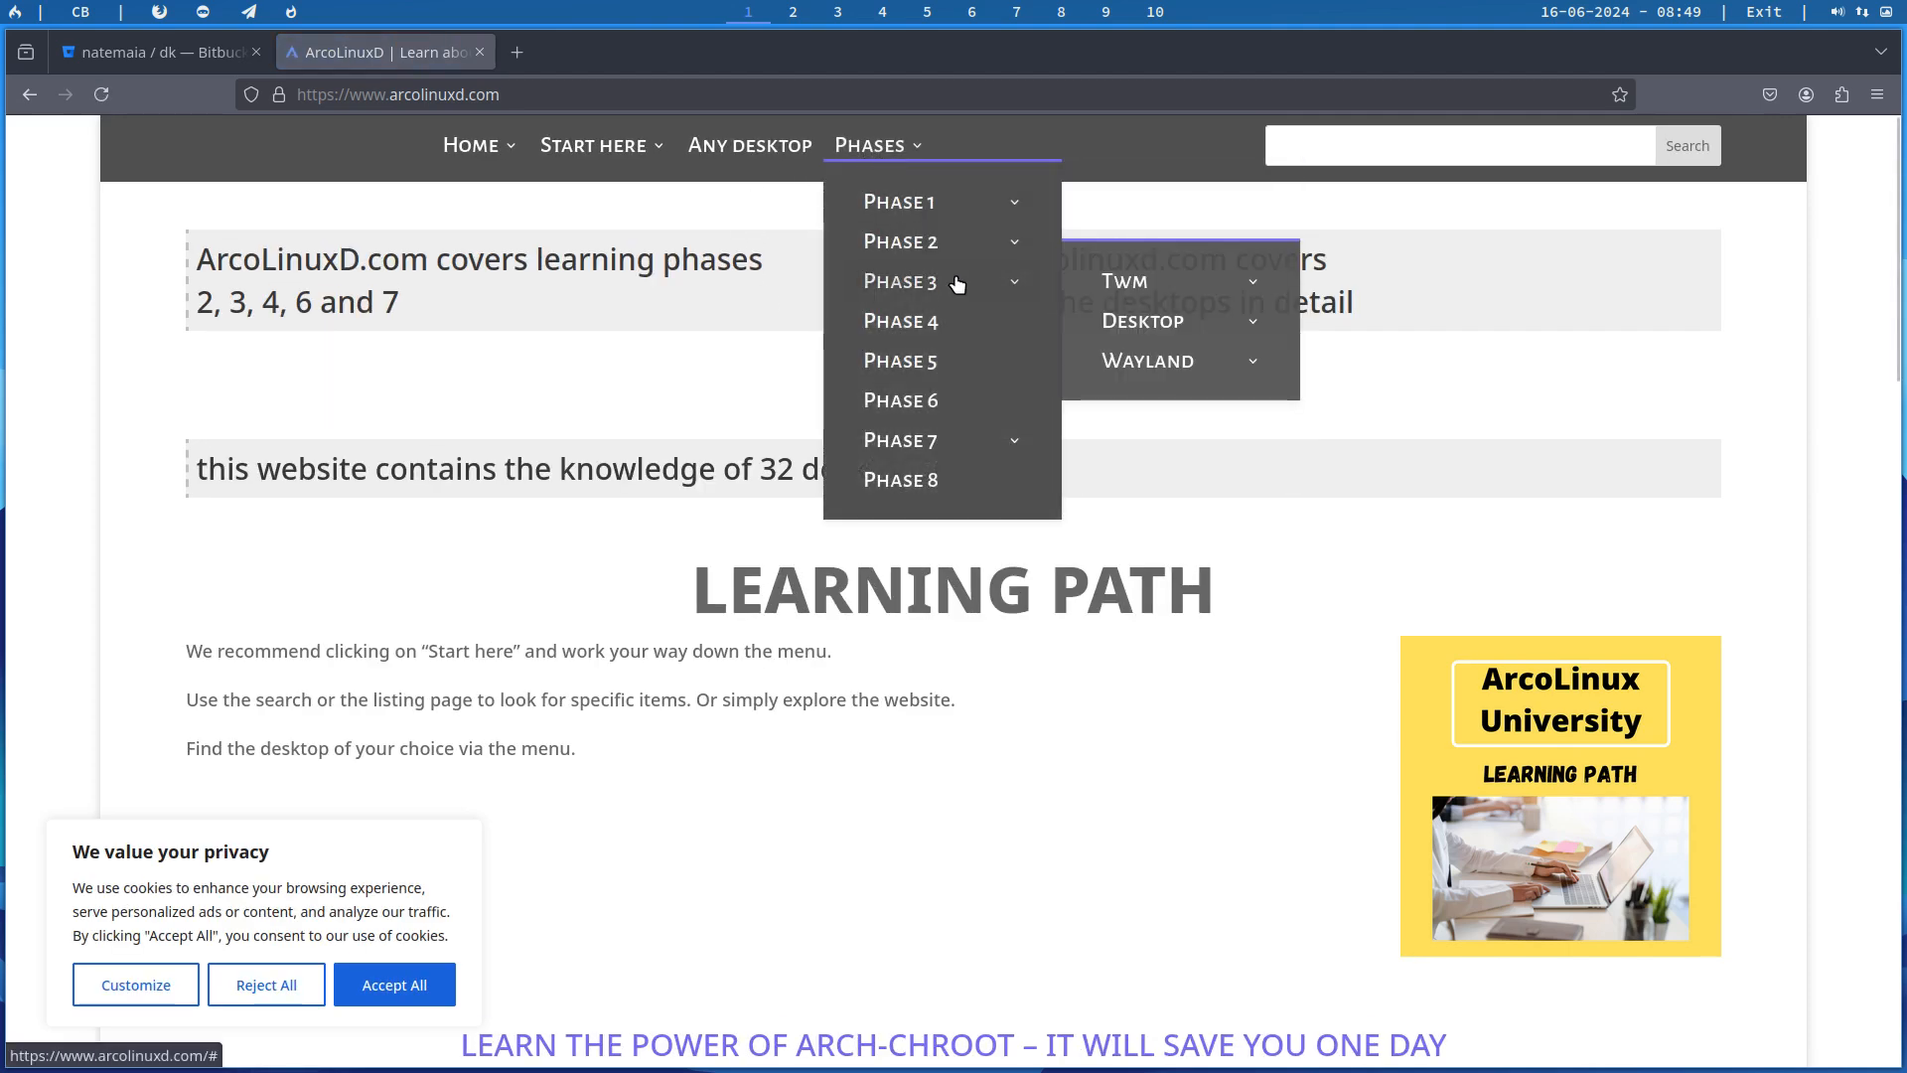
{"action": "mouse_move", "coordinate": [1152, 288]}
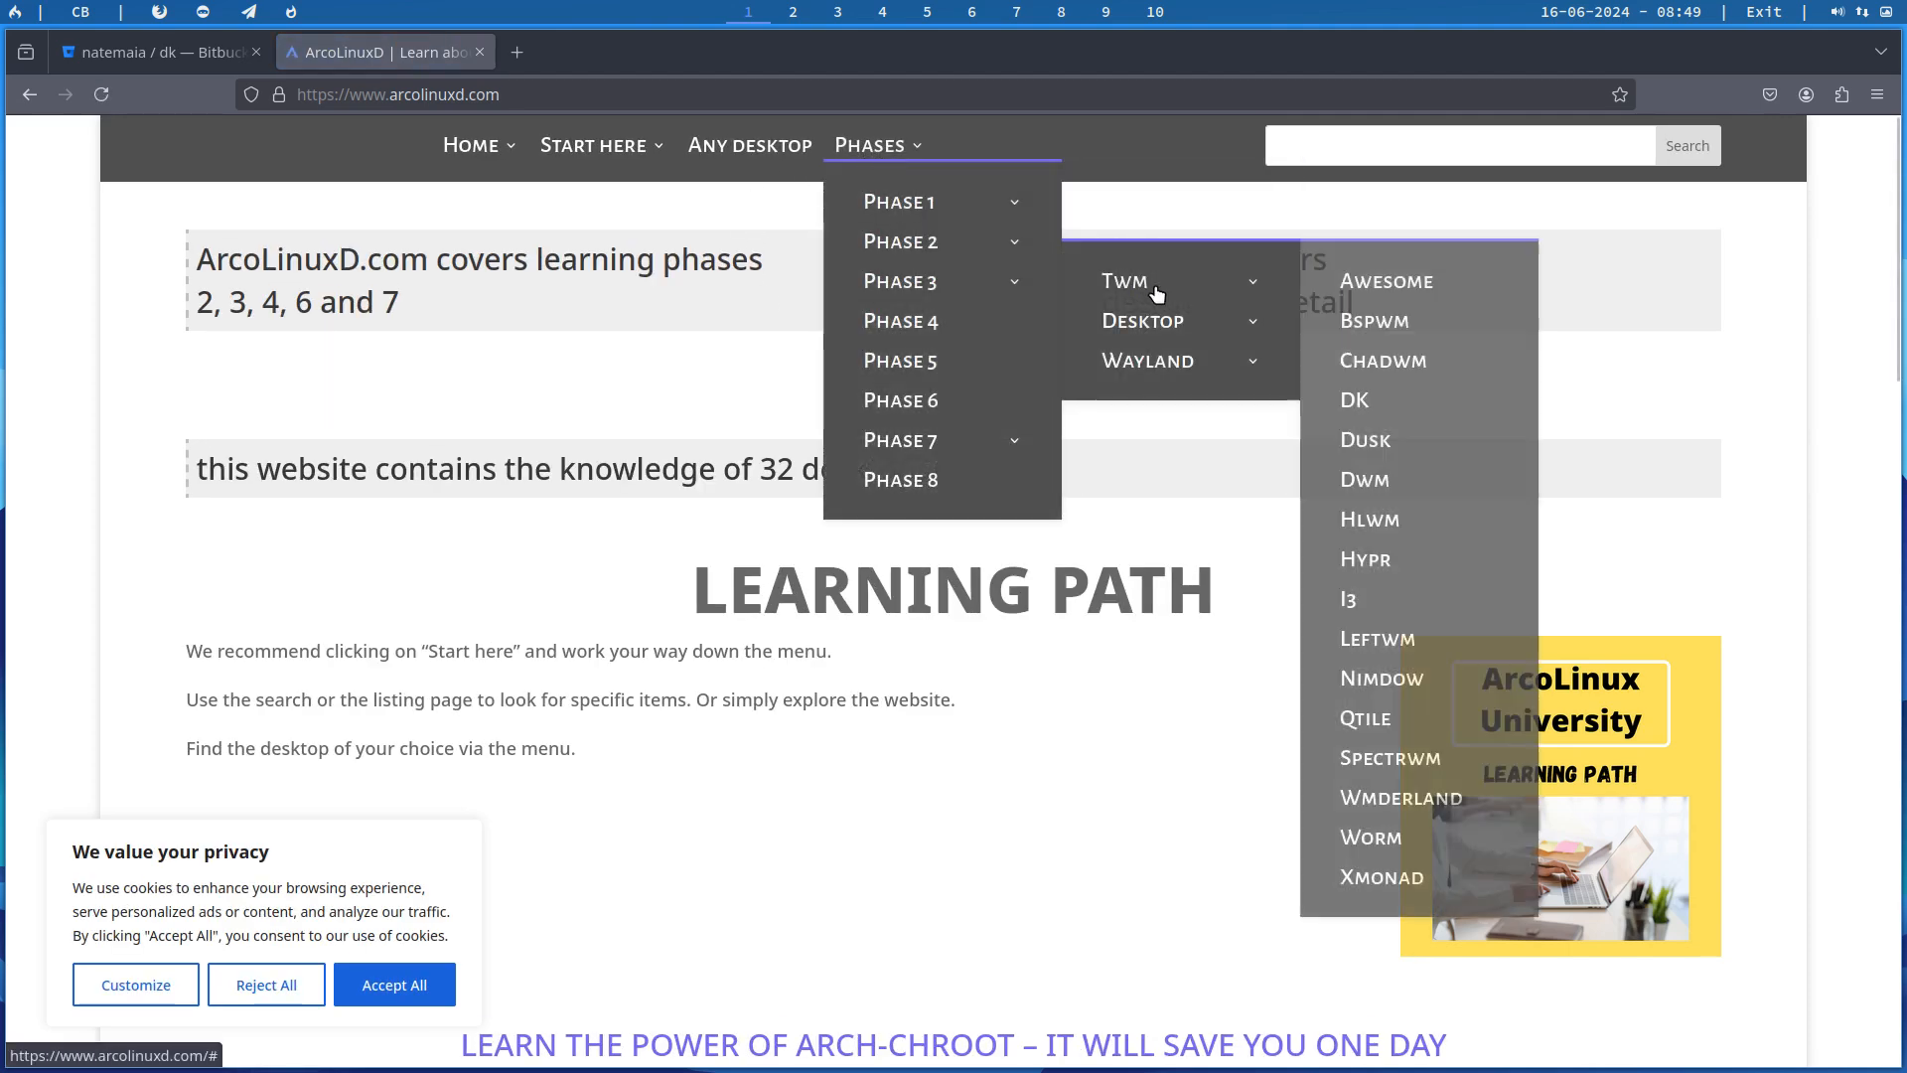
{"action": "left_click", "coordinate": [1367, 403]}
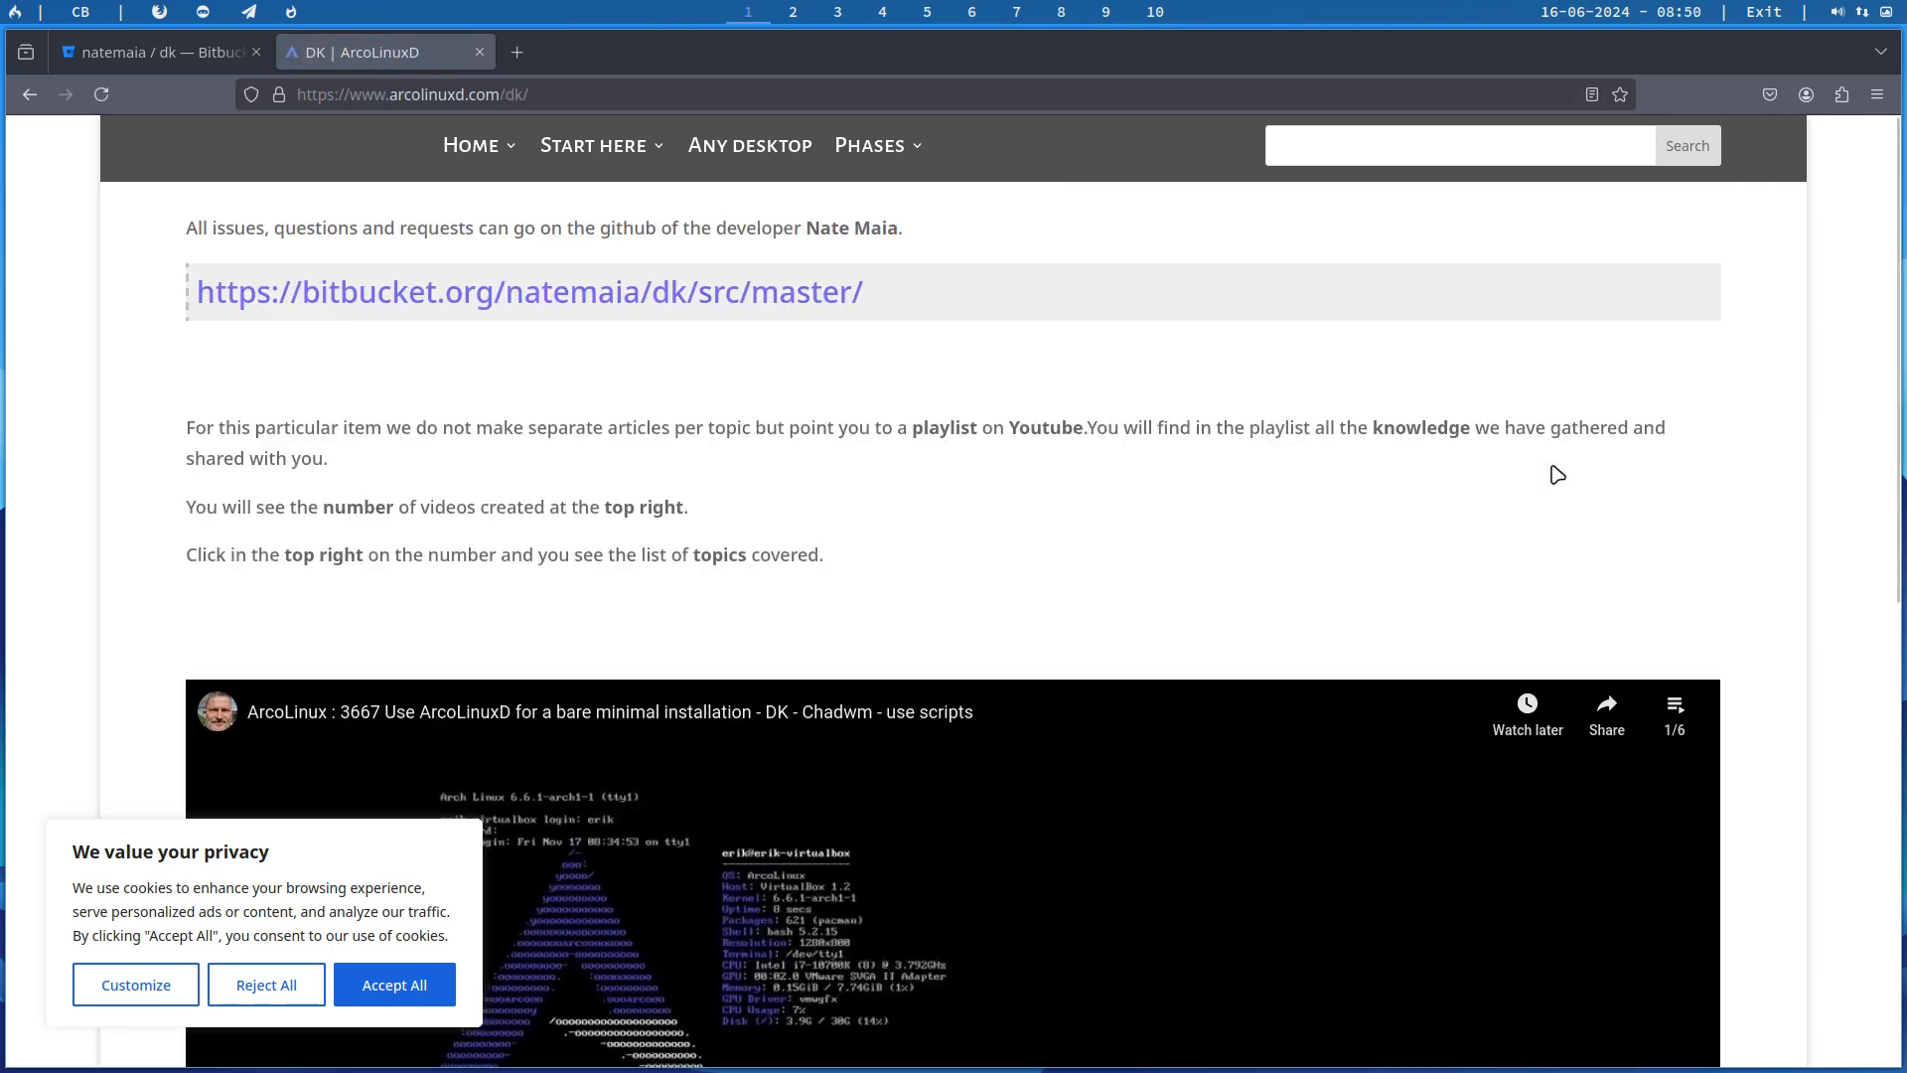
{"action": "left_click", "coordinate": [181, 56]}
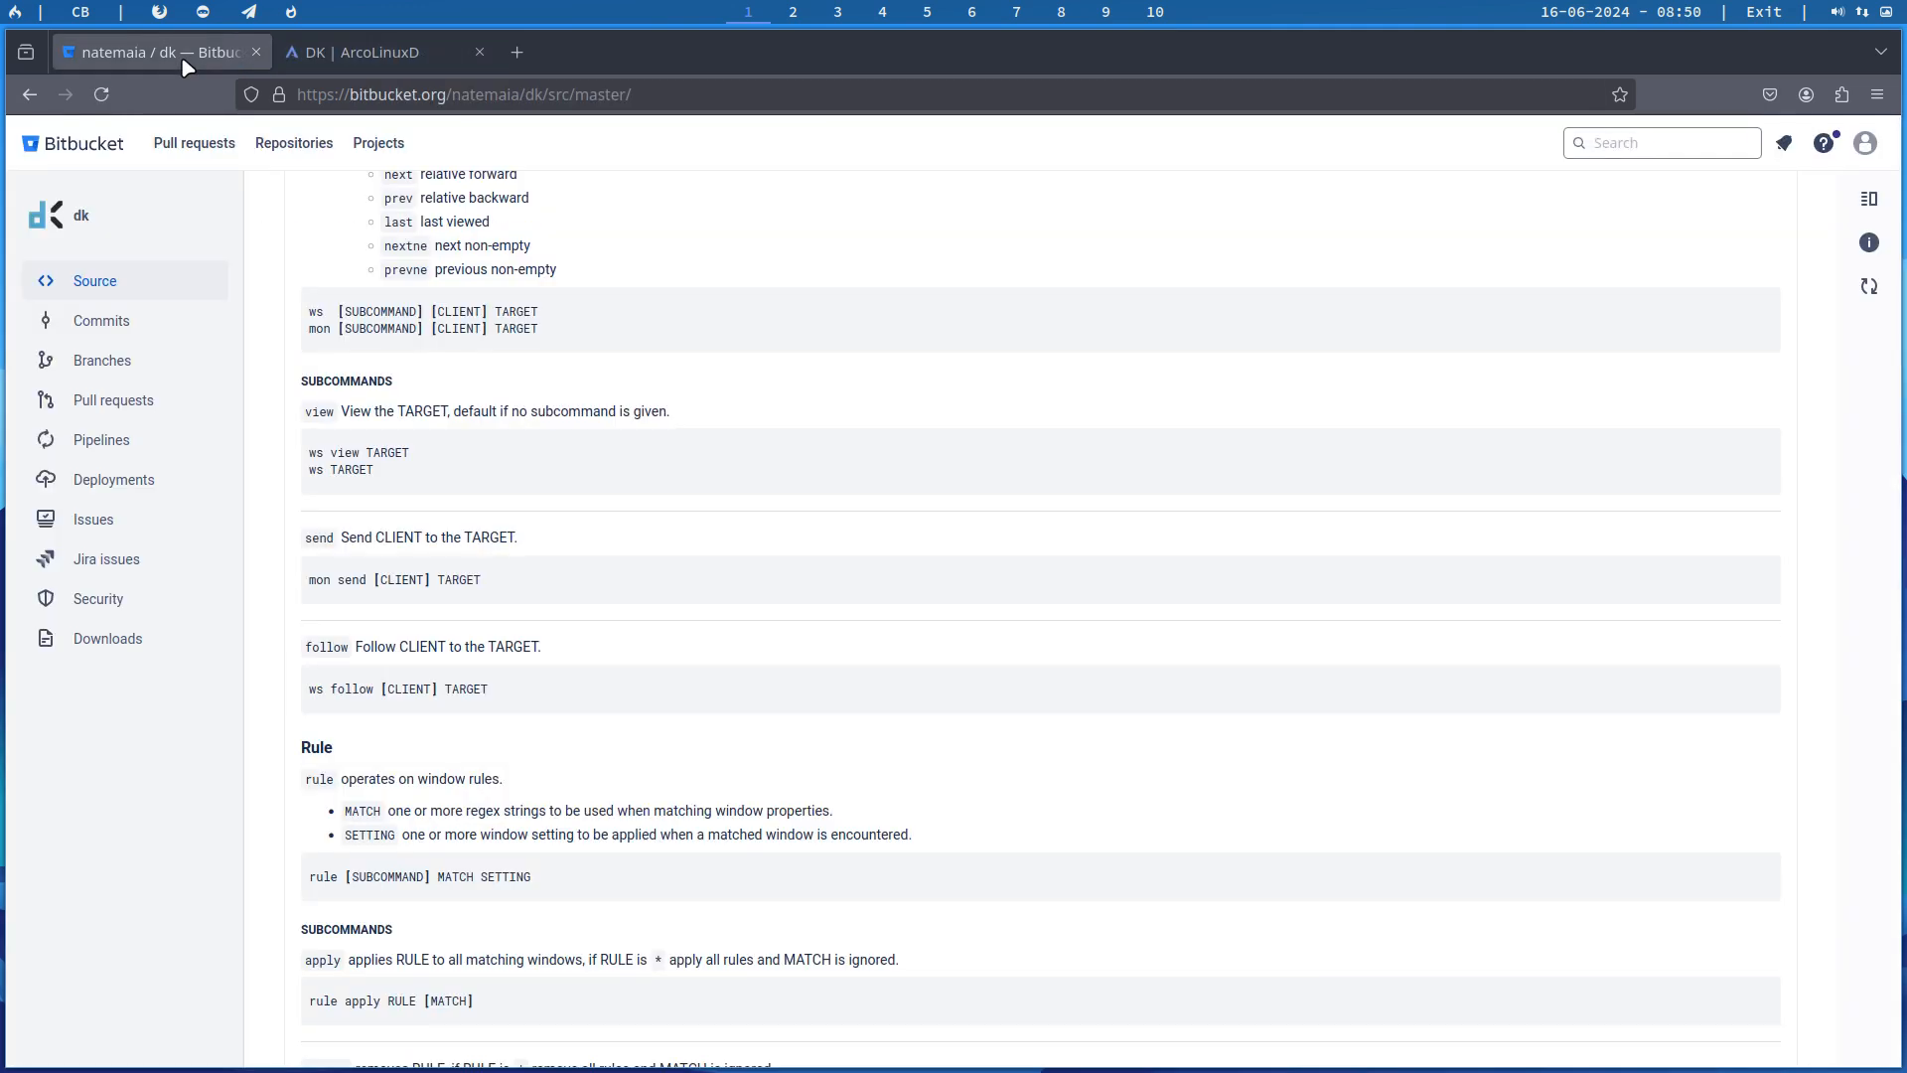
{"action": "left_click", "coordinate": [409, 60]}
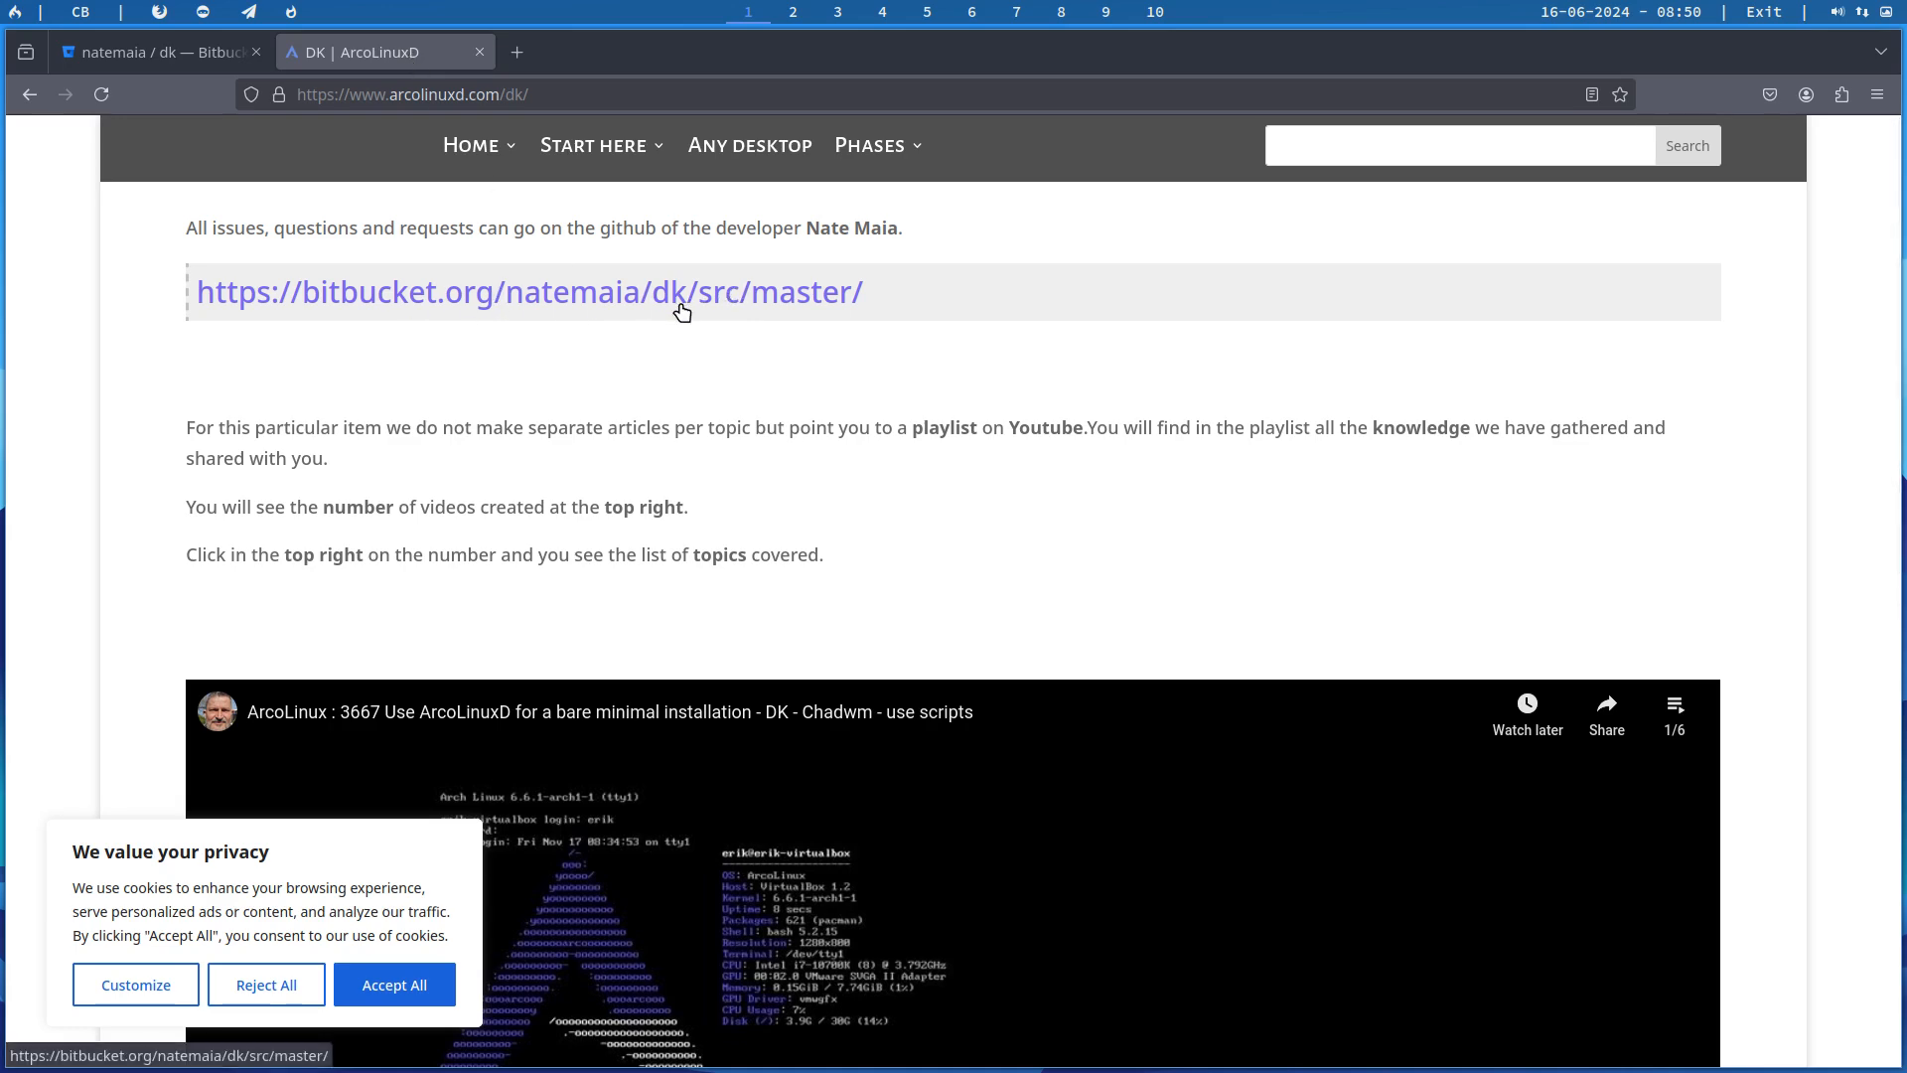
Step: Accept all of the site's cookies and look through the embedded video's ArcoLinux DK playlist
{"action": "scroll", "coordinate": [835, 236], "scroll_direction": "down", "scroll_amount": 3}
{"action": "scroll", "coordinate": [835, 236], "scroll_direction": "down", "scroll_amount": 1}
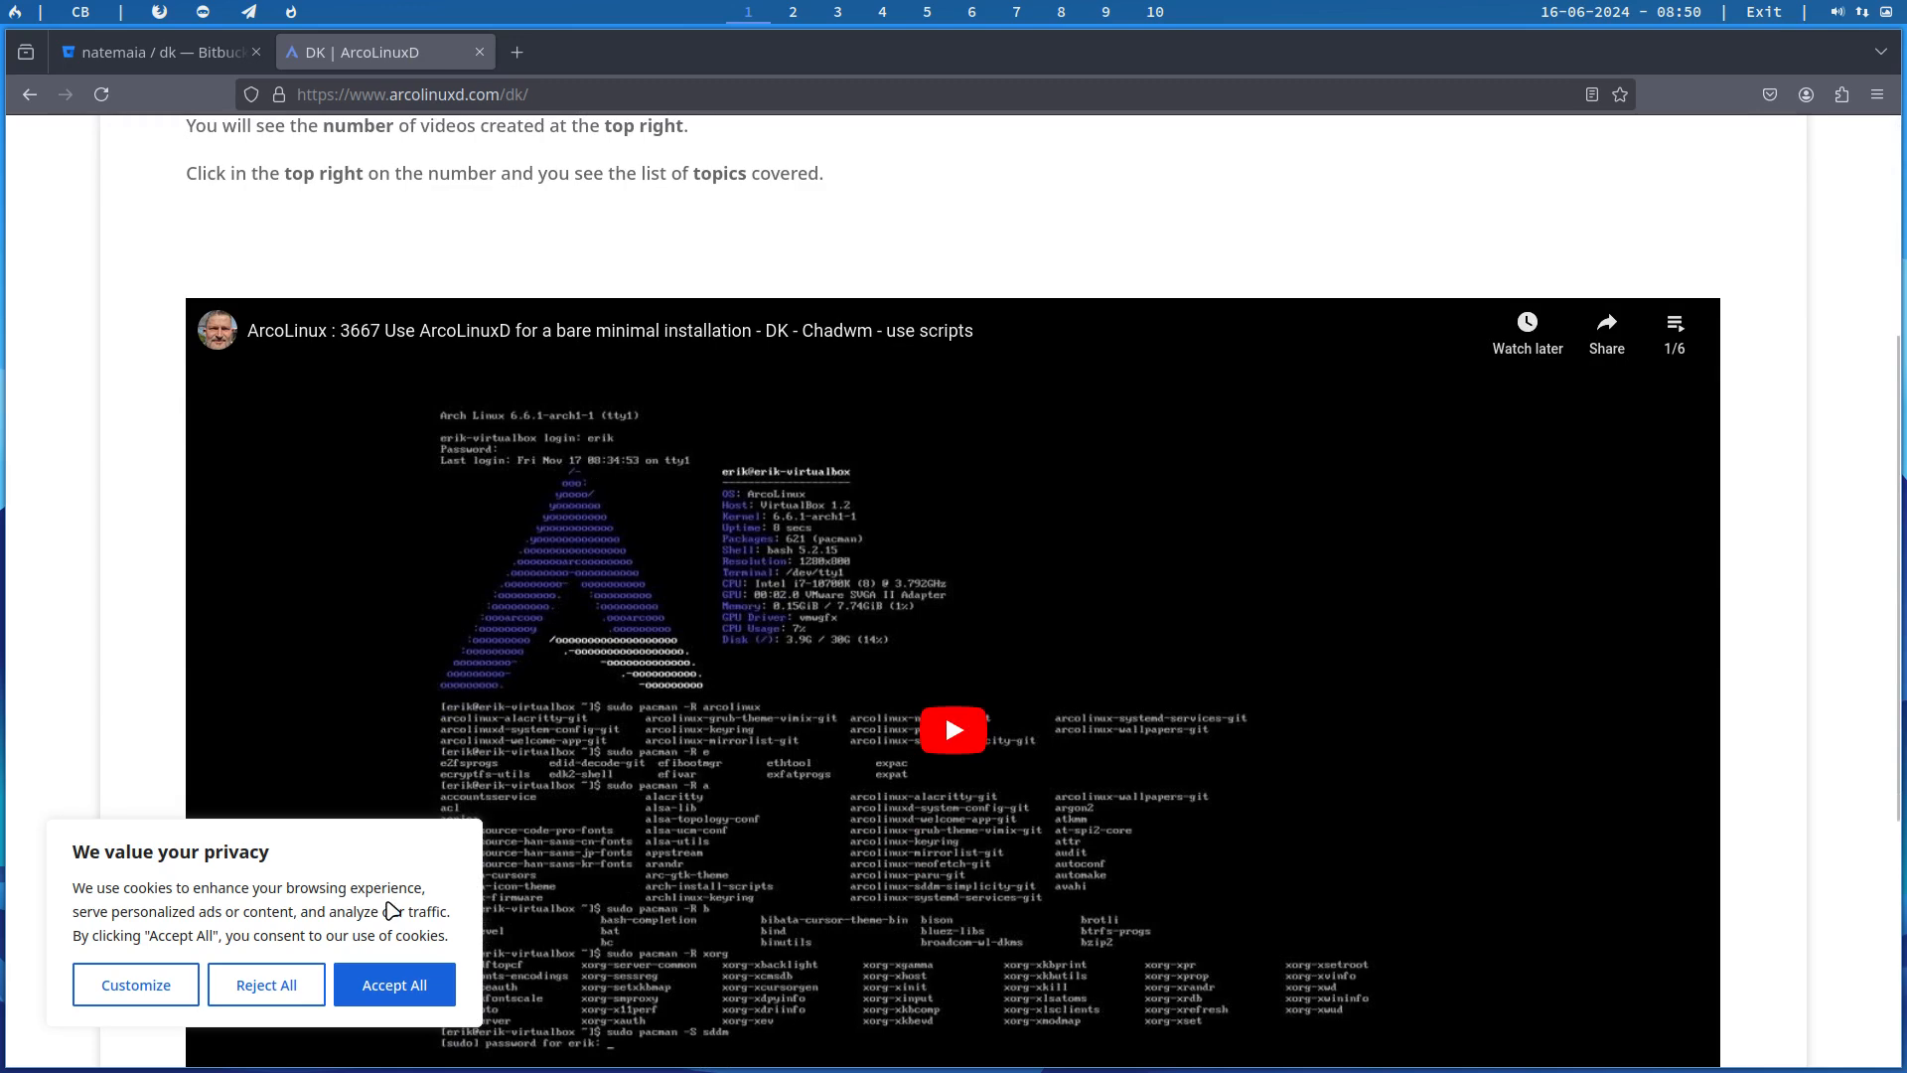
{"action": "left_click", "coordinate": [397, 984]}
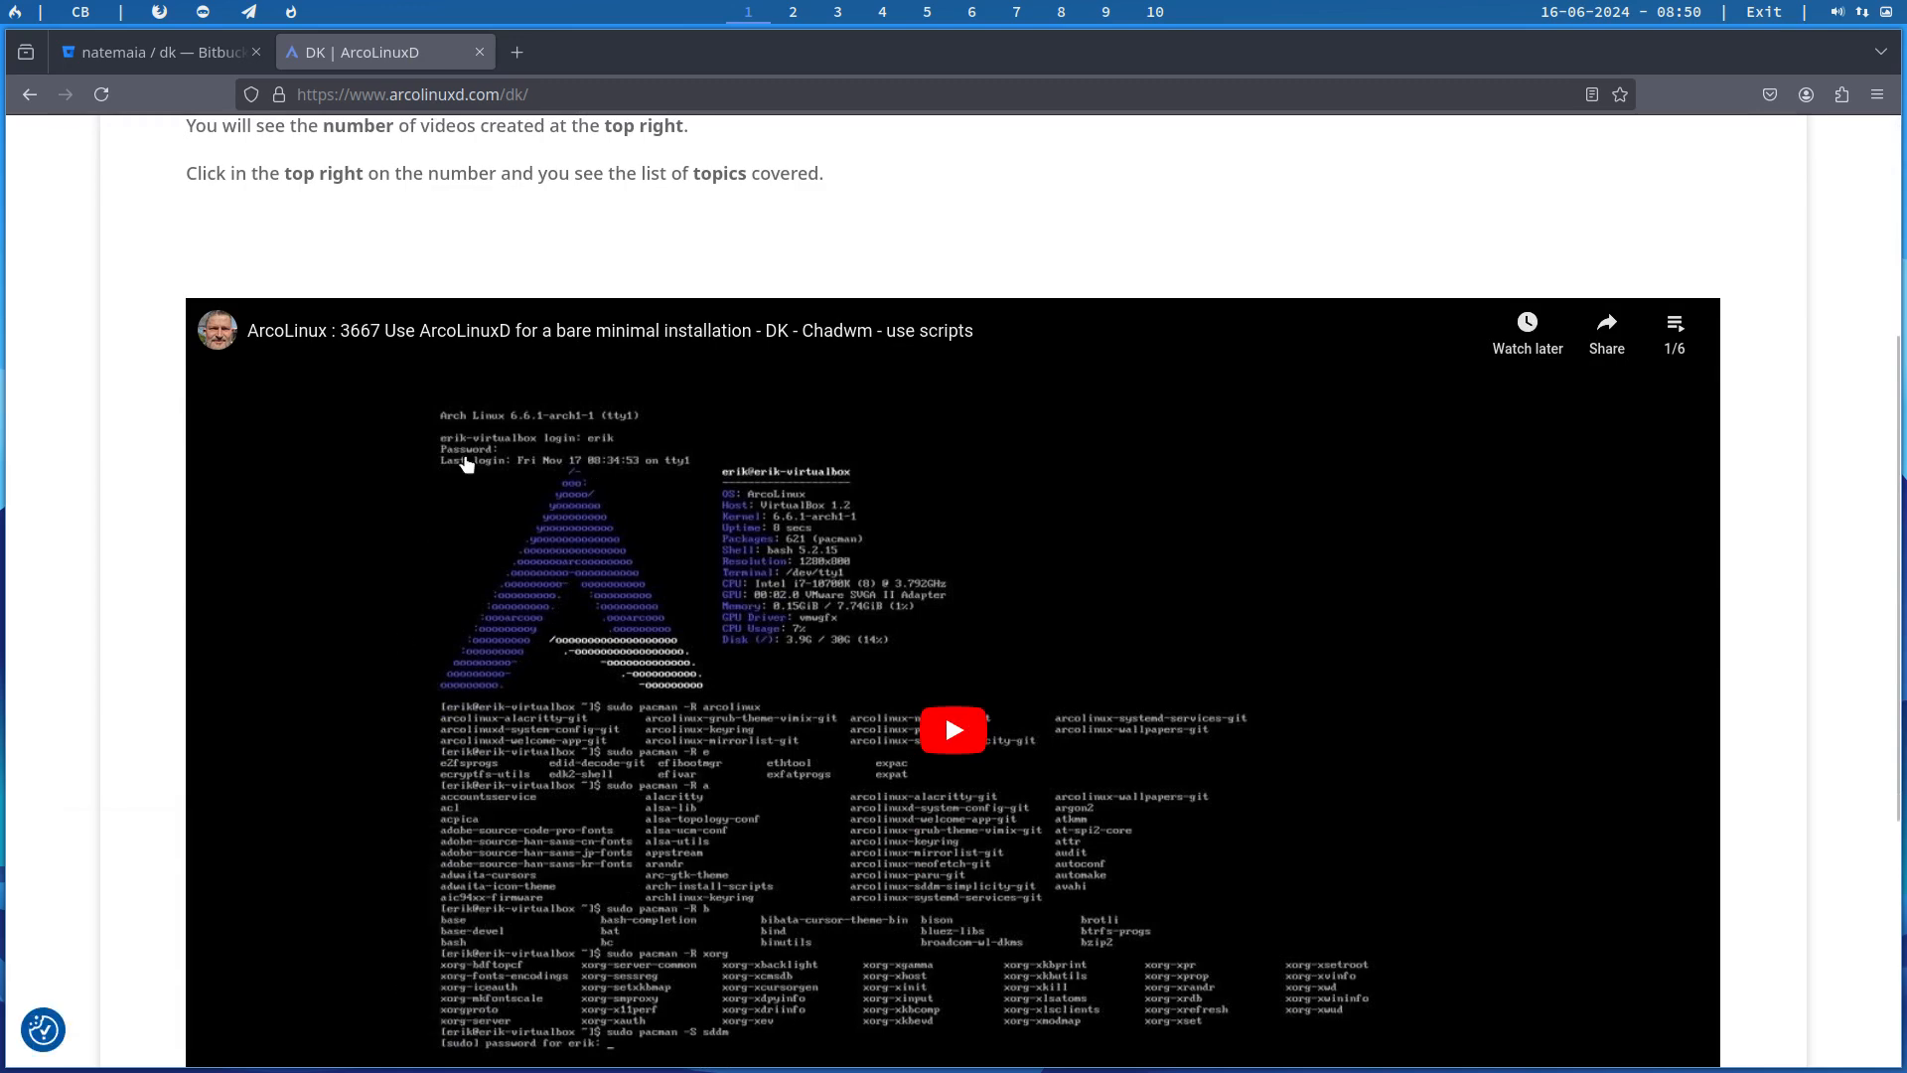
{"action": "left_click", "coordinate": [1673, 336]}
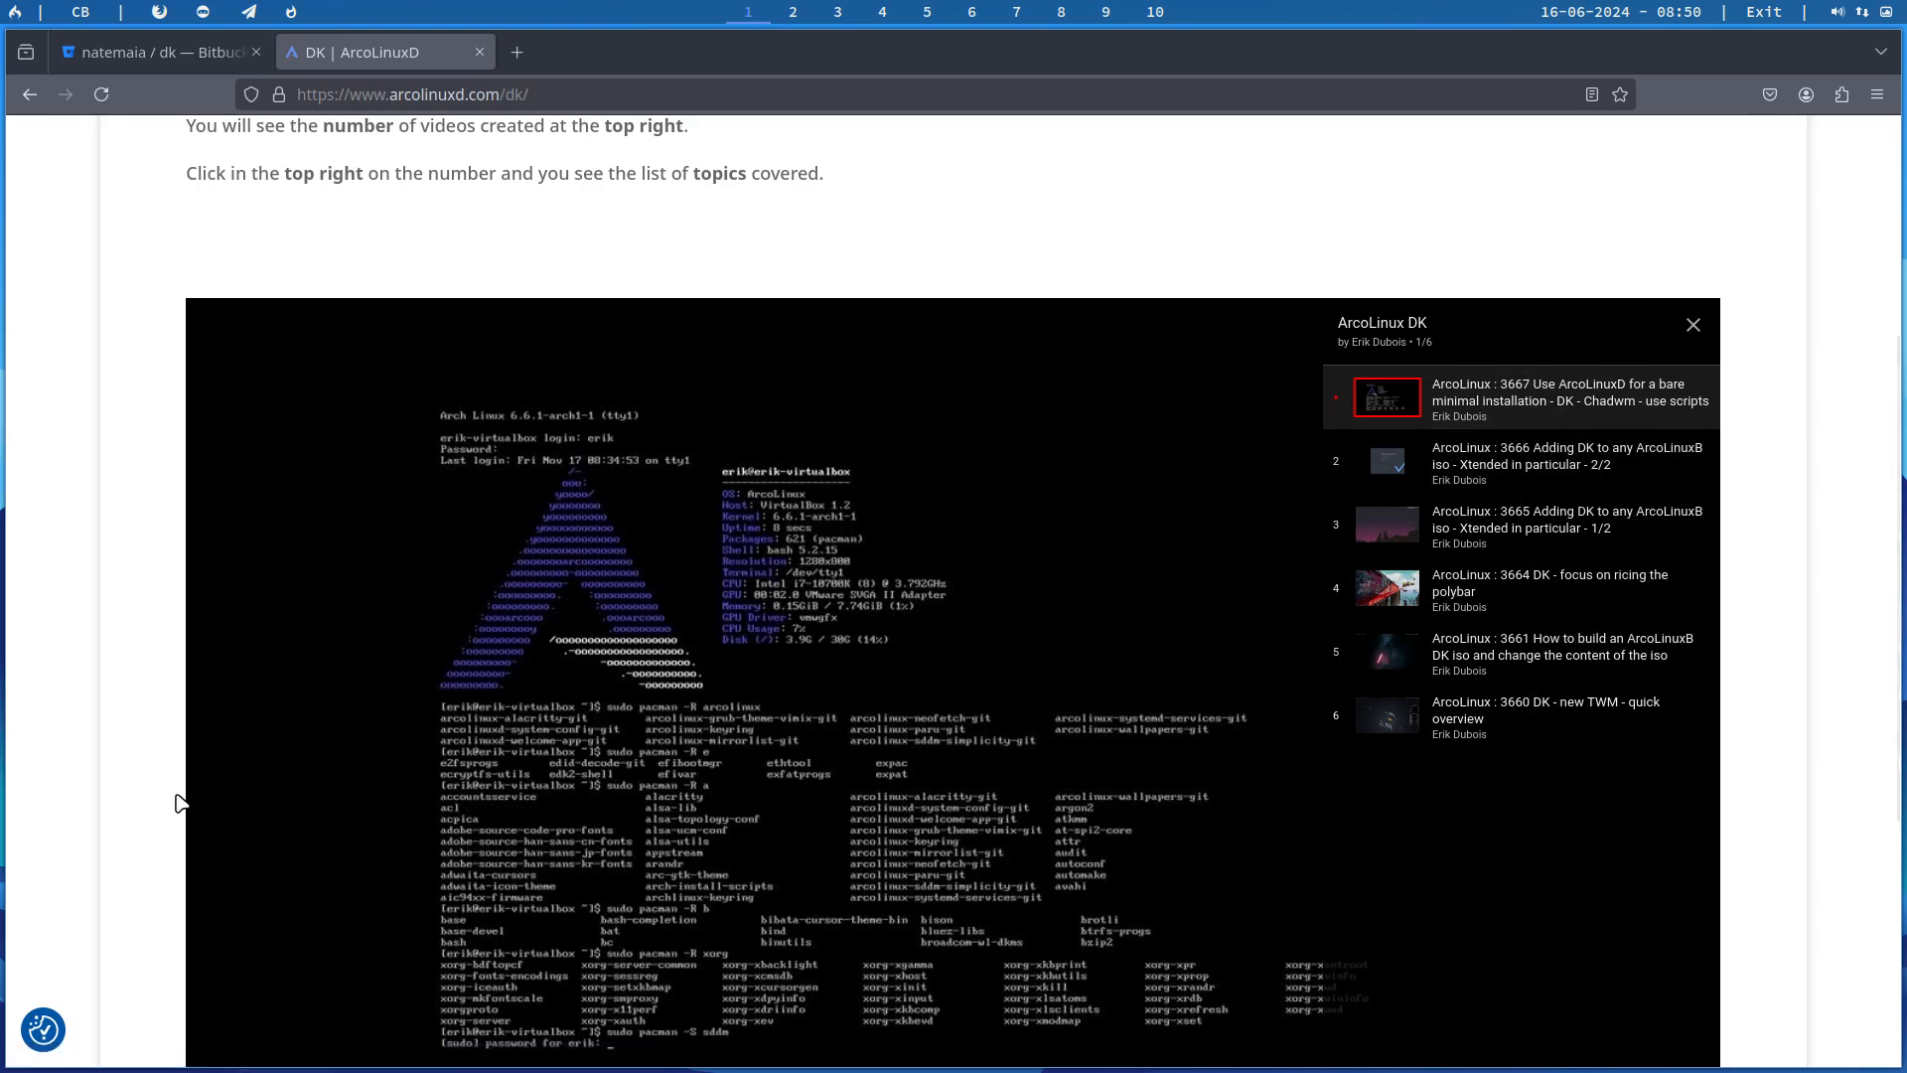
{"action": "scroll", "coordinate": [96, 761], "scroll_direction": "down", "scroll_amount": 4}
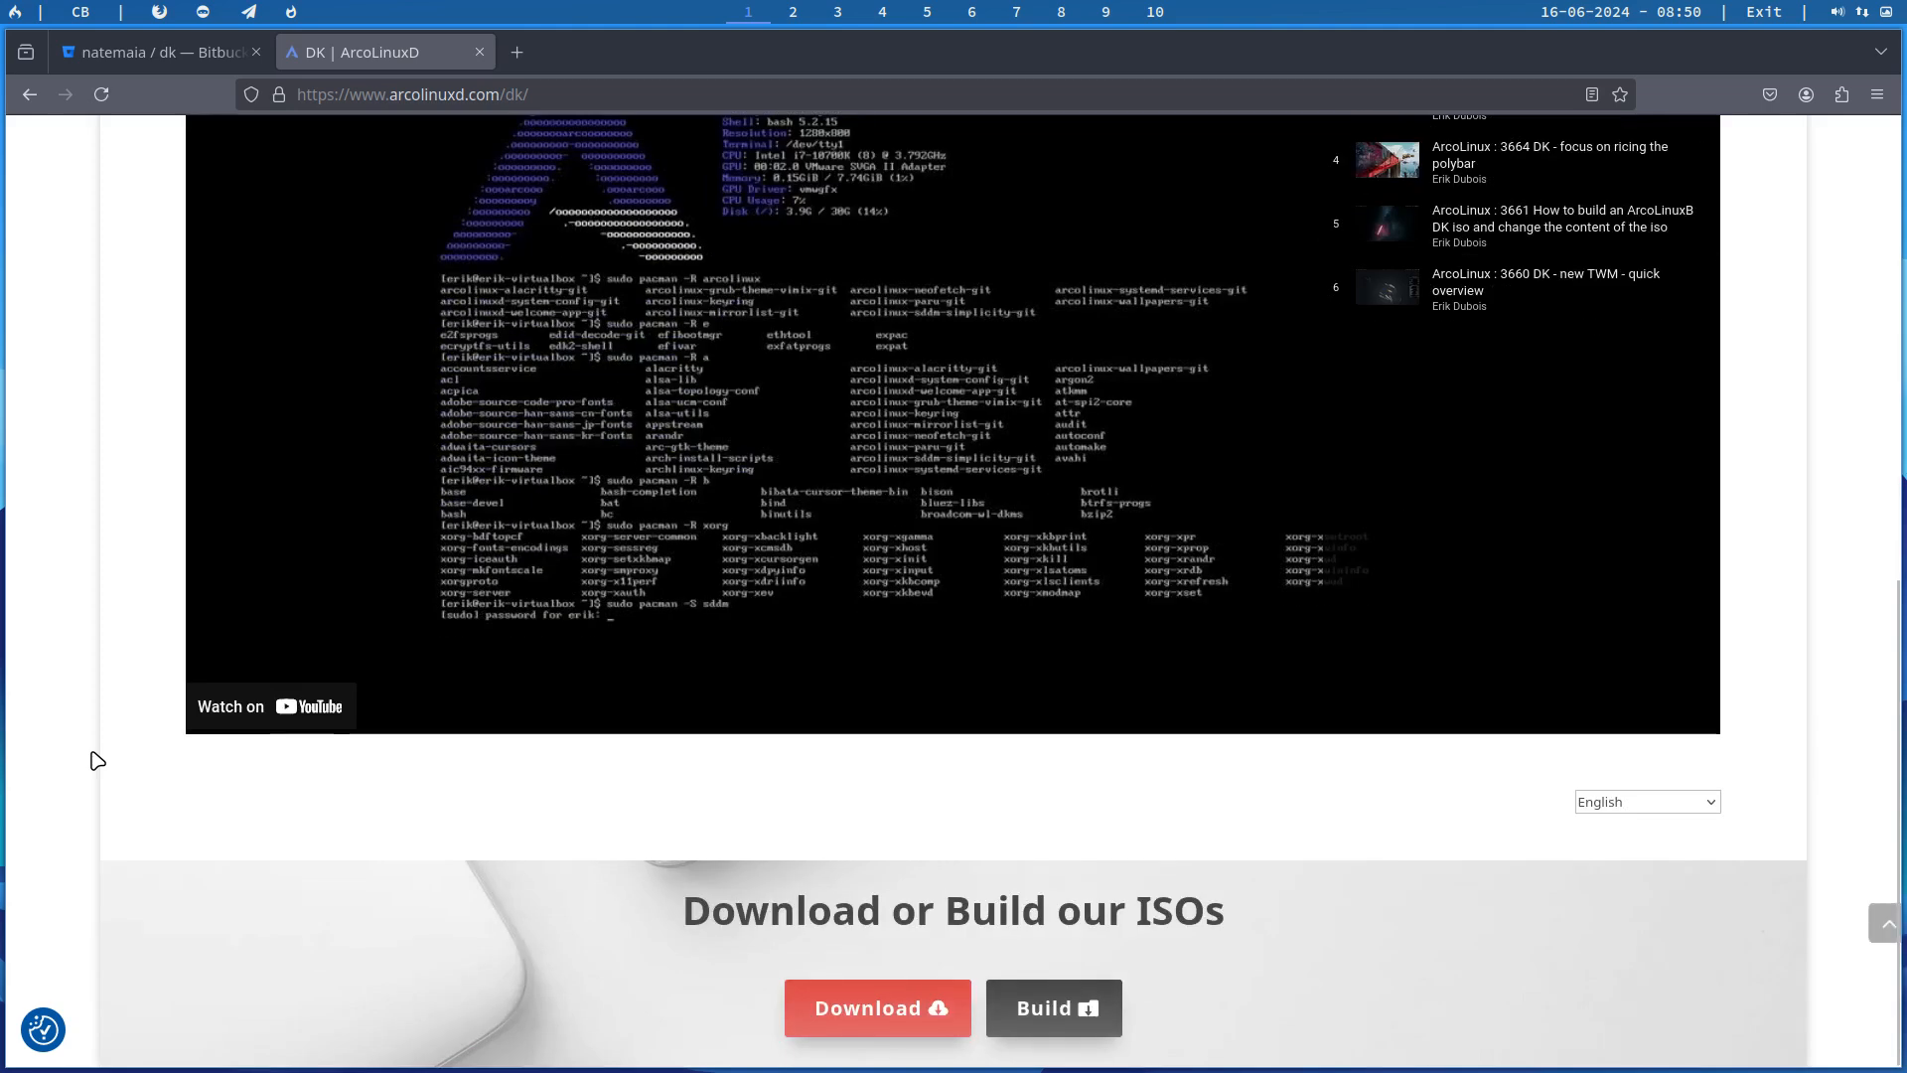
{"action": "scroll", "coordinate": [97, 761], "scroll_direction": "up", "scroll_amount": 8}
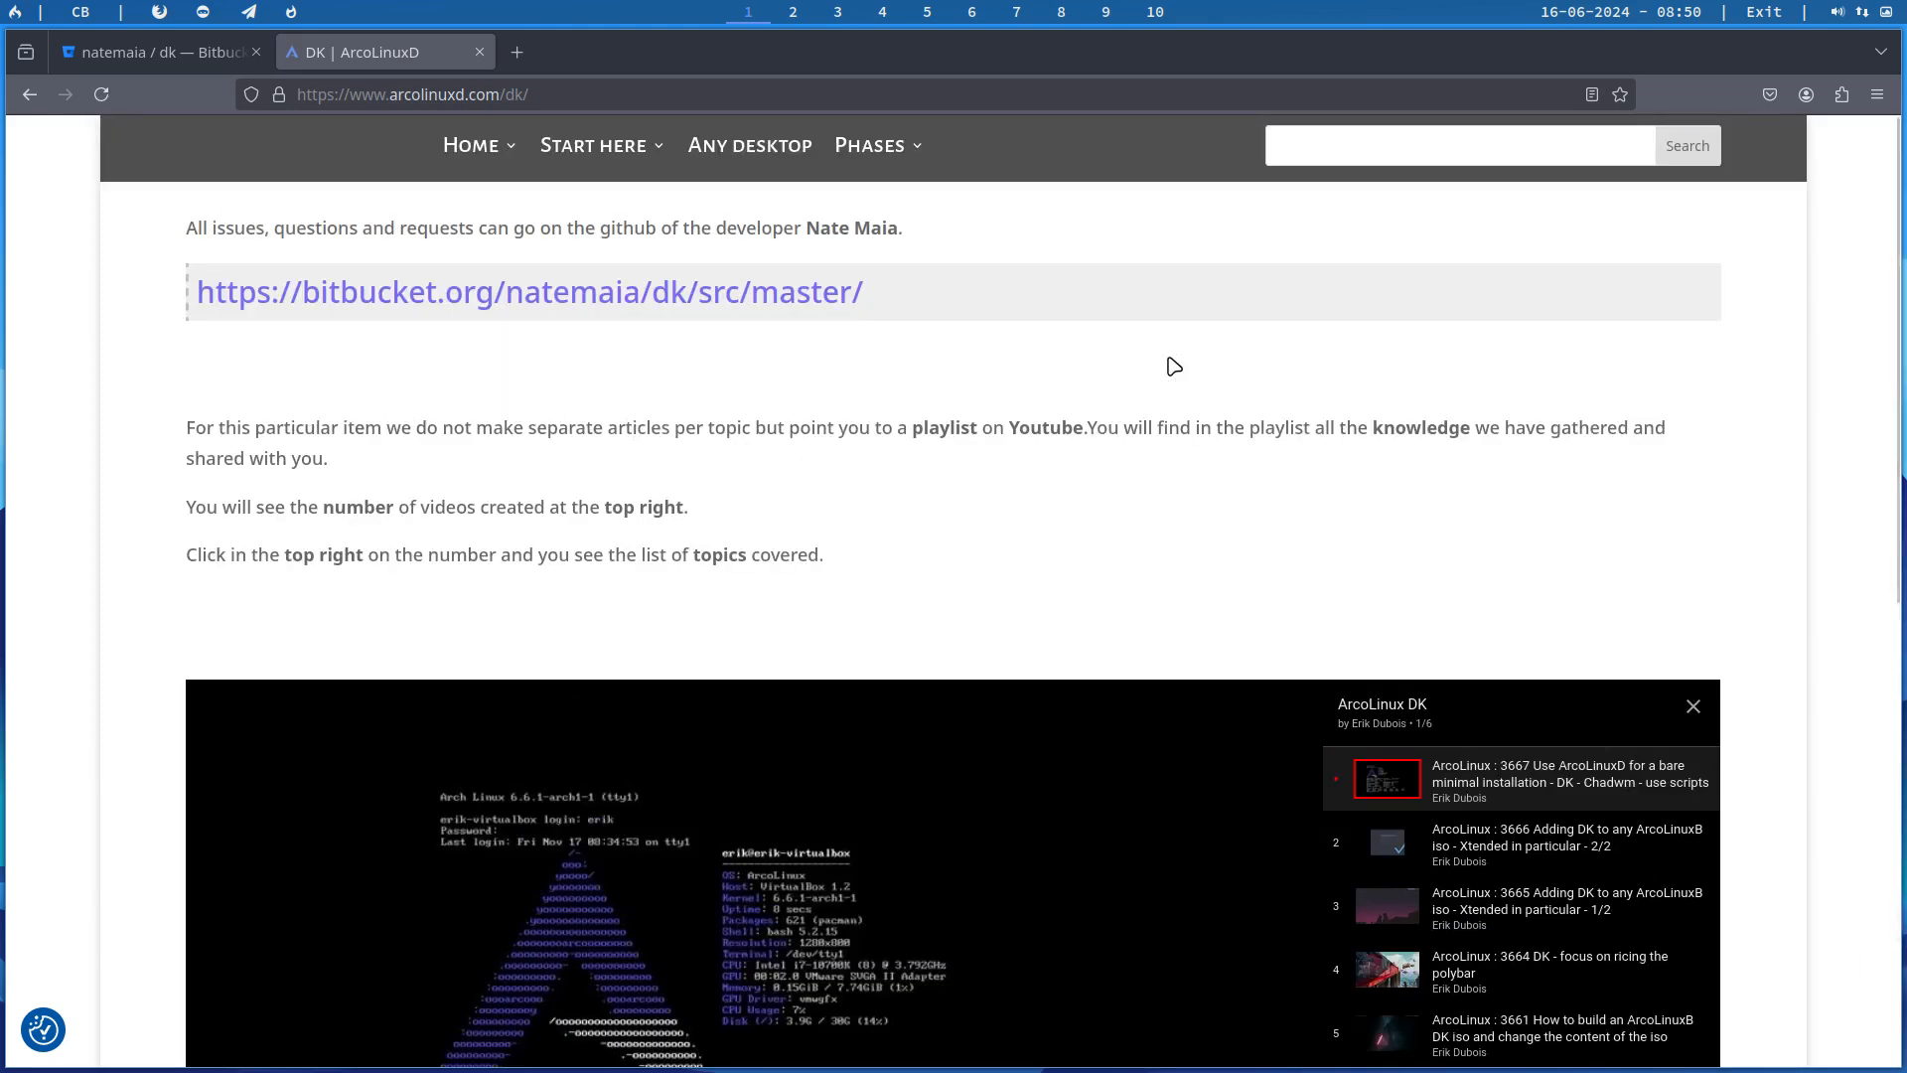
Step: Show the tiling window managers covered in the Twm section of Phase 3
{"action": "mouse_move", "coordinate": [901, 149]}
{"action": "mouse_move", "coordinate": [913, 264]}
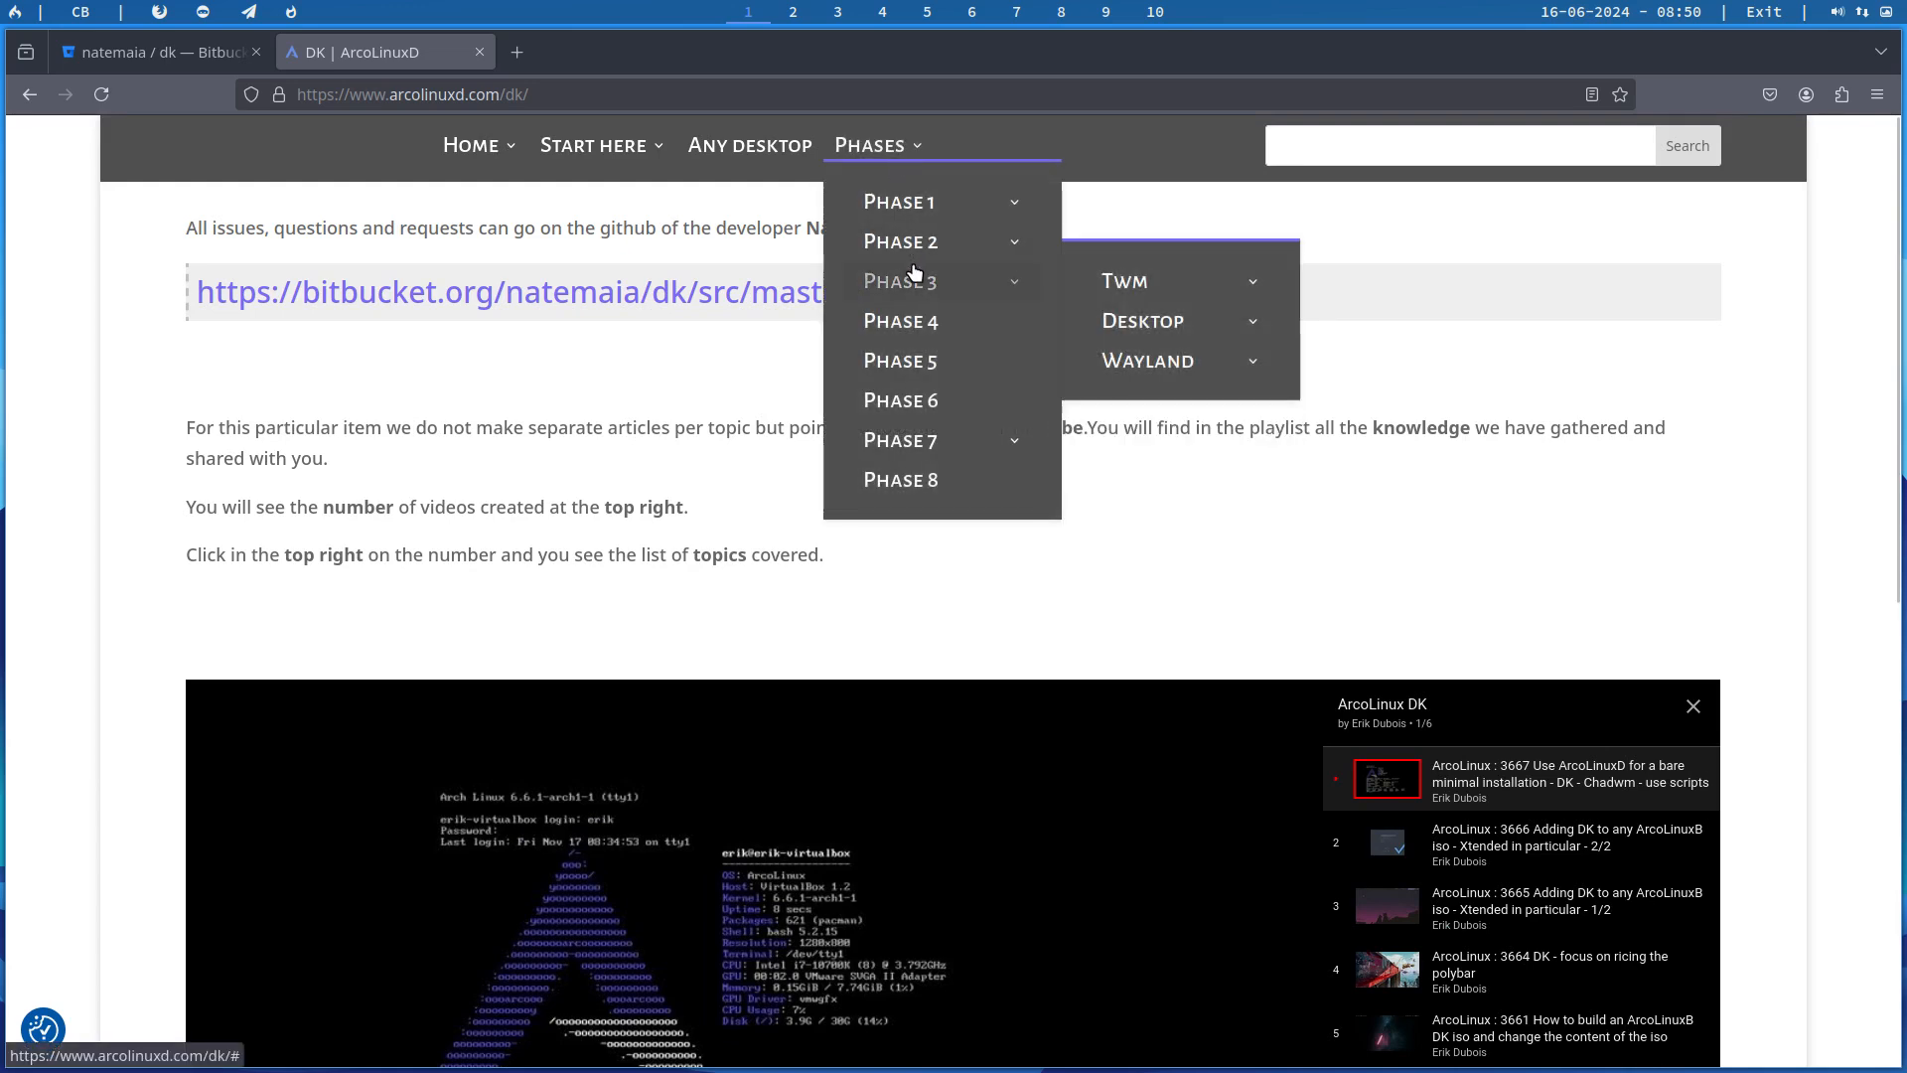
{"action": "mouse_move", "coordinate": [1142, 285]}
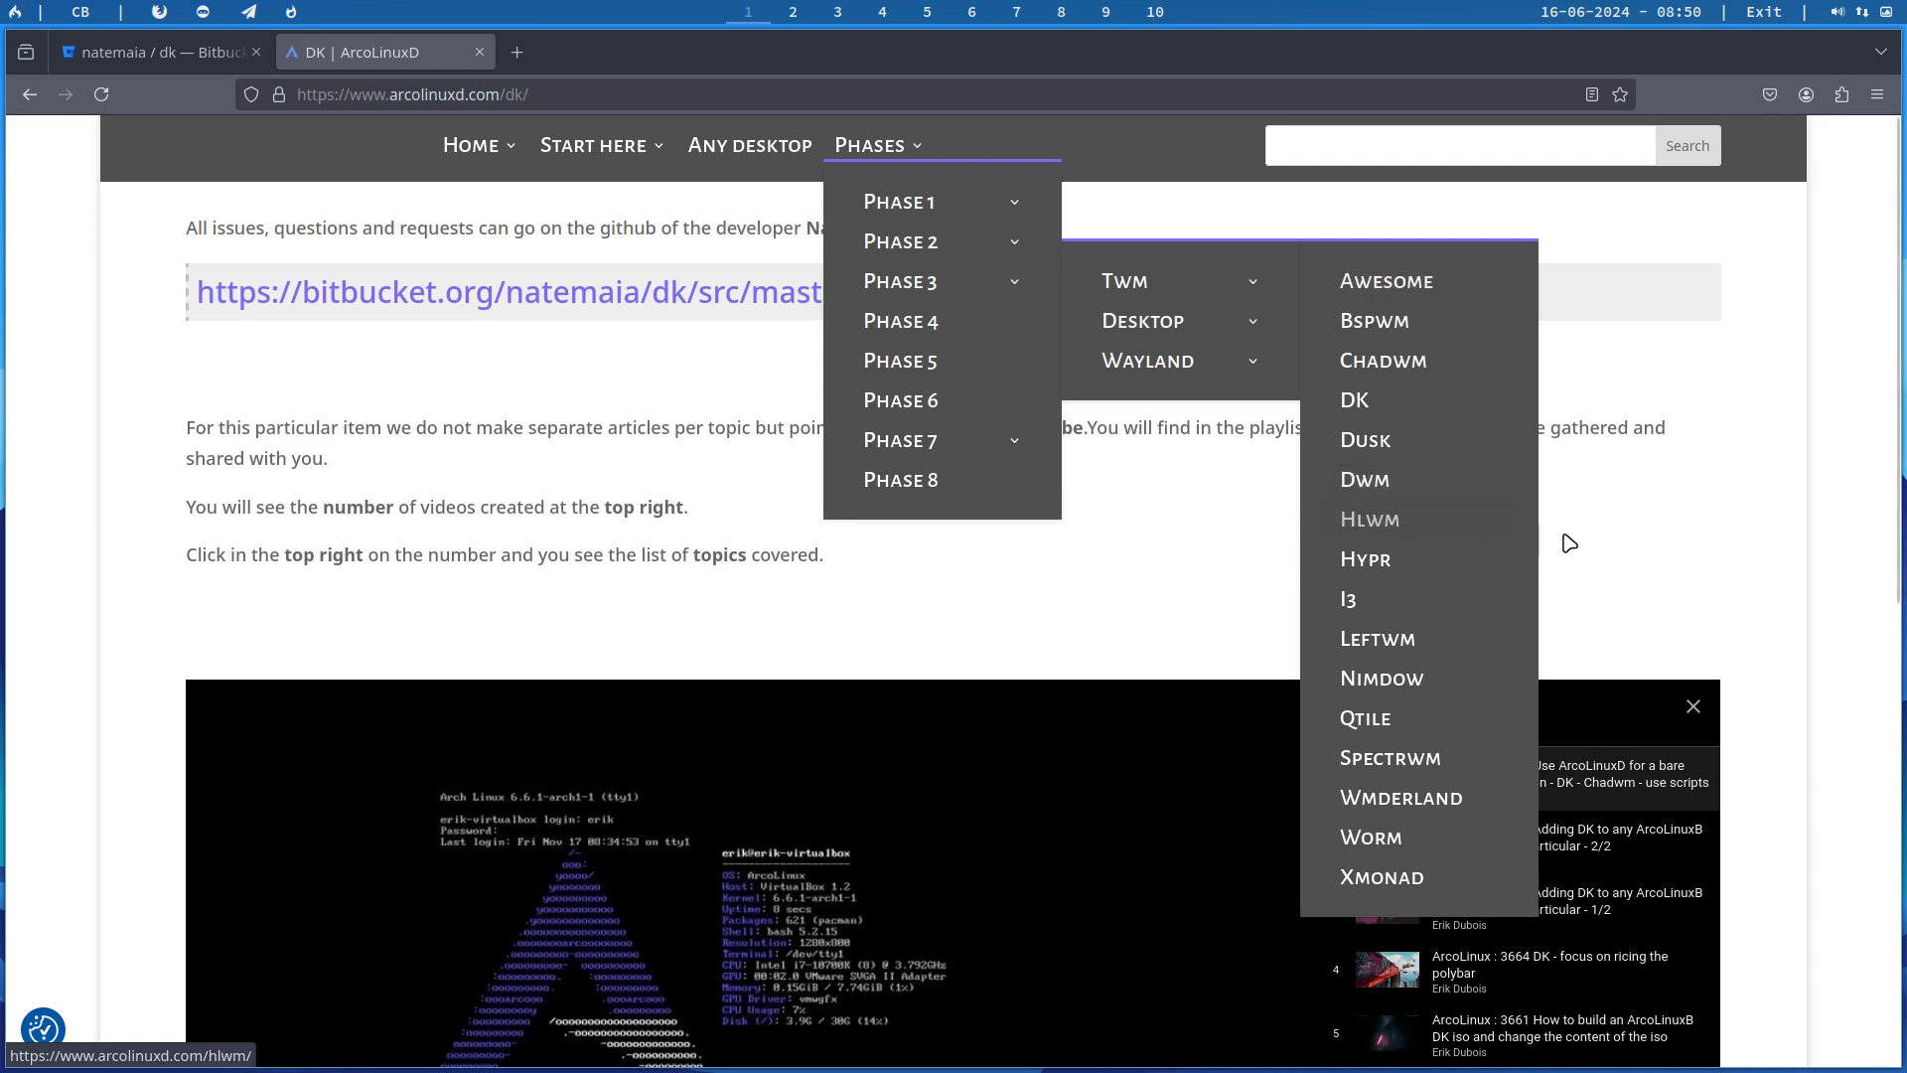
Step: Close the embedded video's playlist and return to the dk repository on Bitbucket
{"action": "left_click", "coordinate": [1693, 706]}
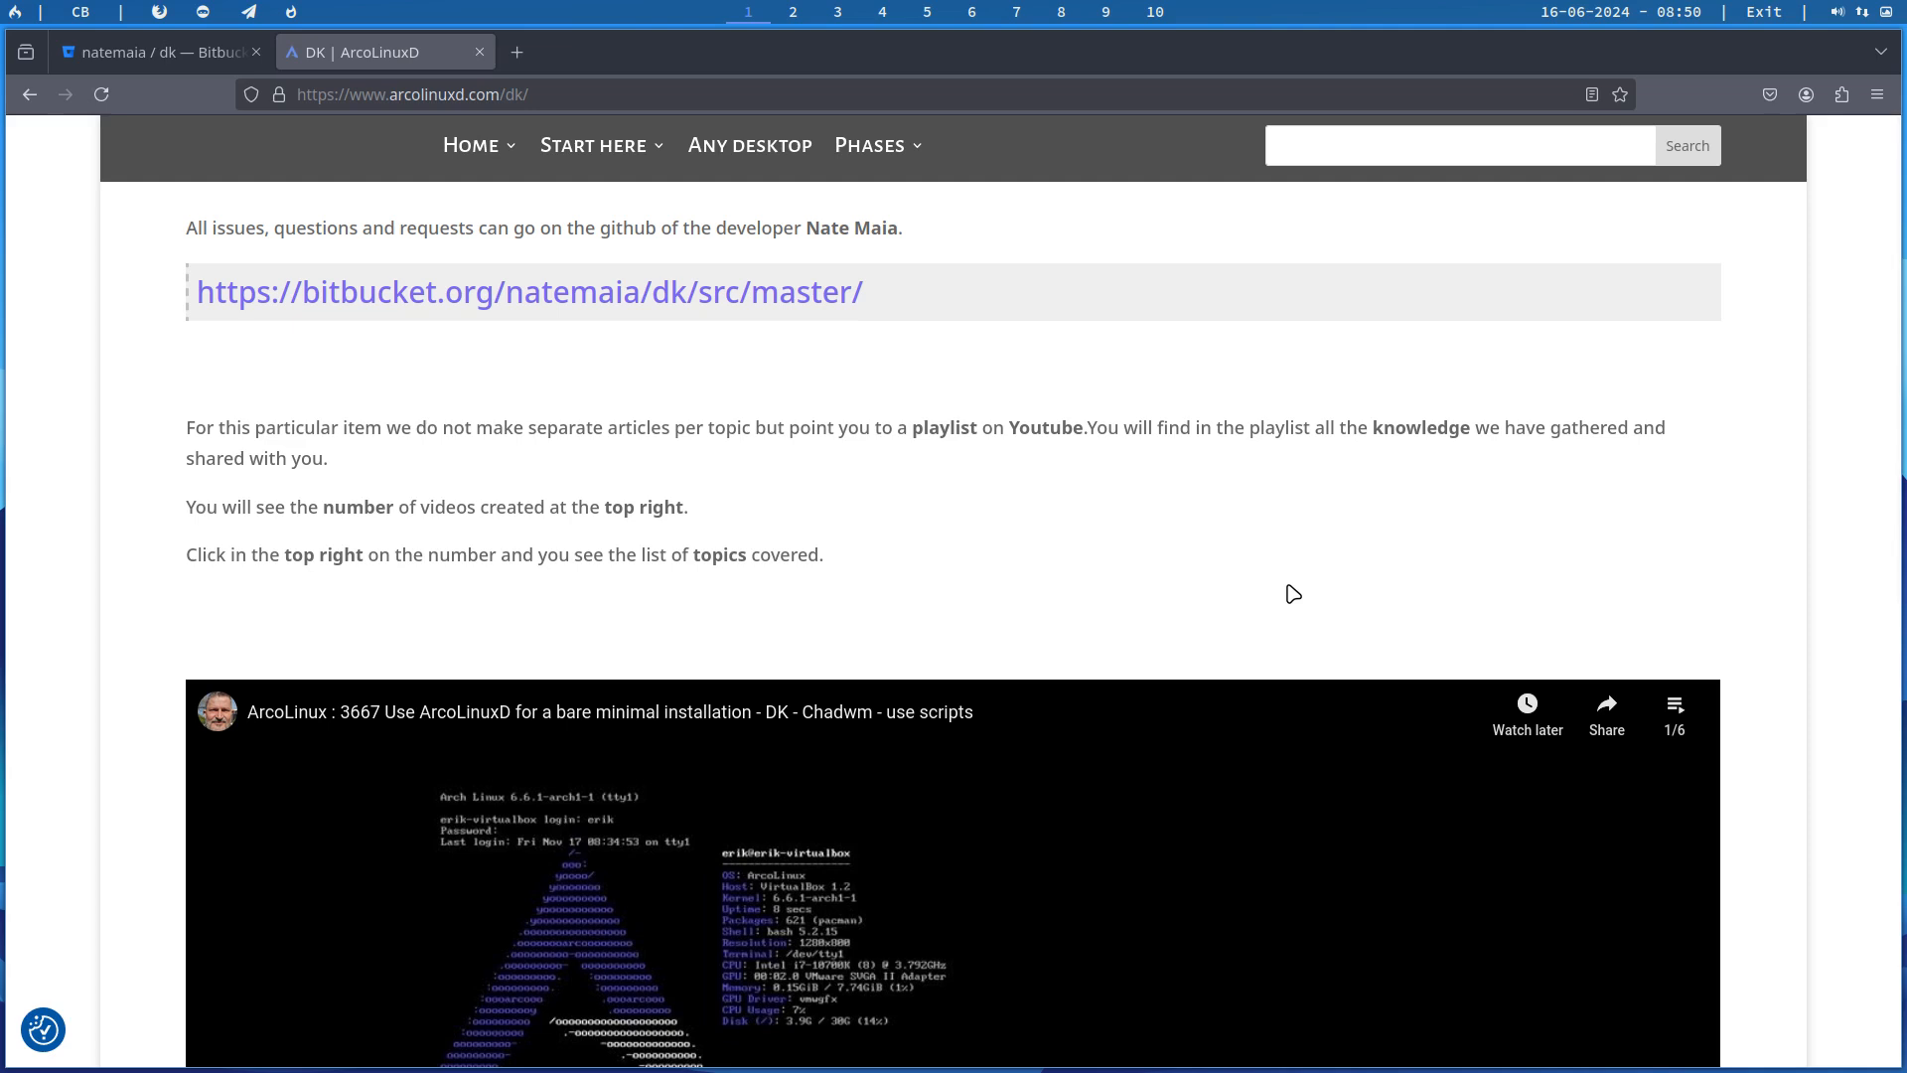
{"action": "scroll", "coordinate": [1292, 594], "scroll_direction": "down", "scroll_amount": 2}
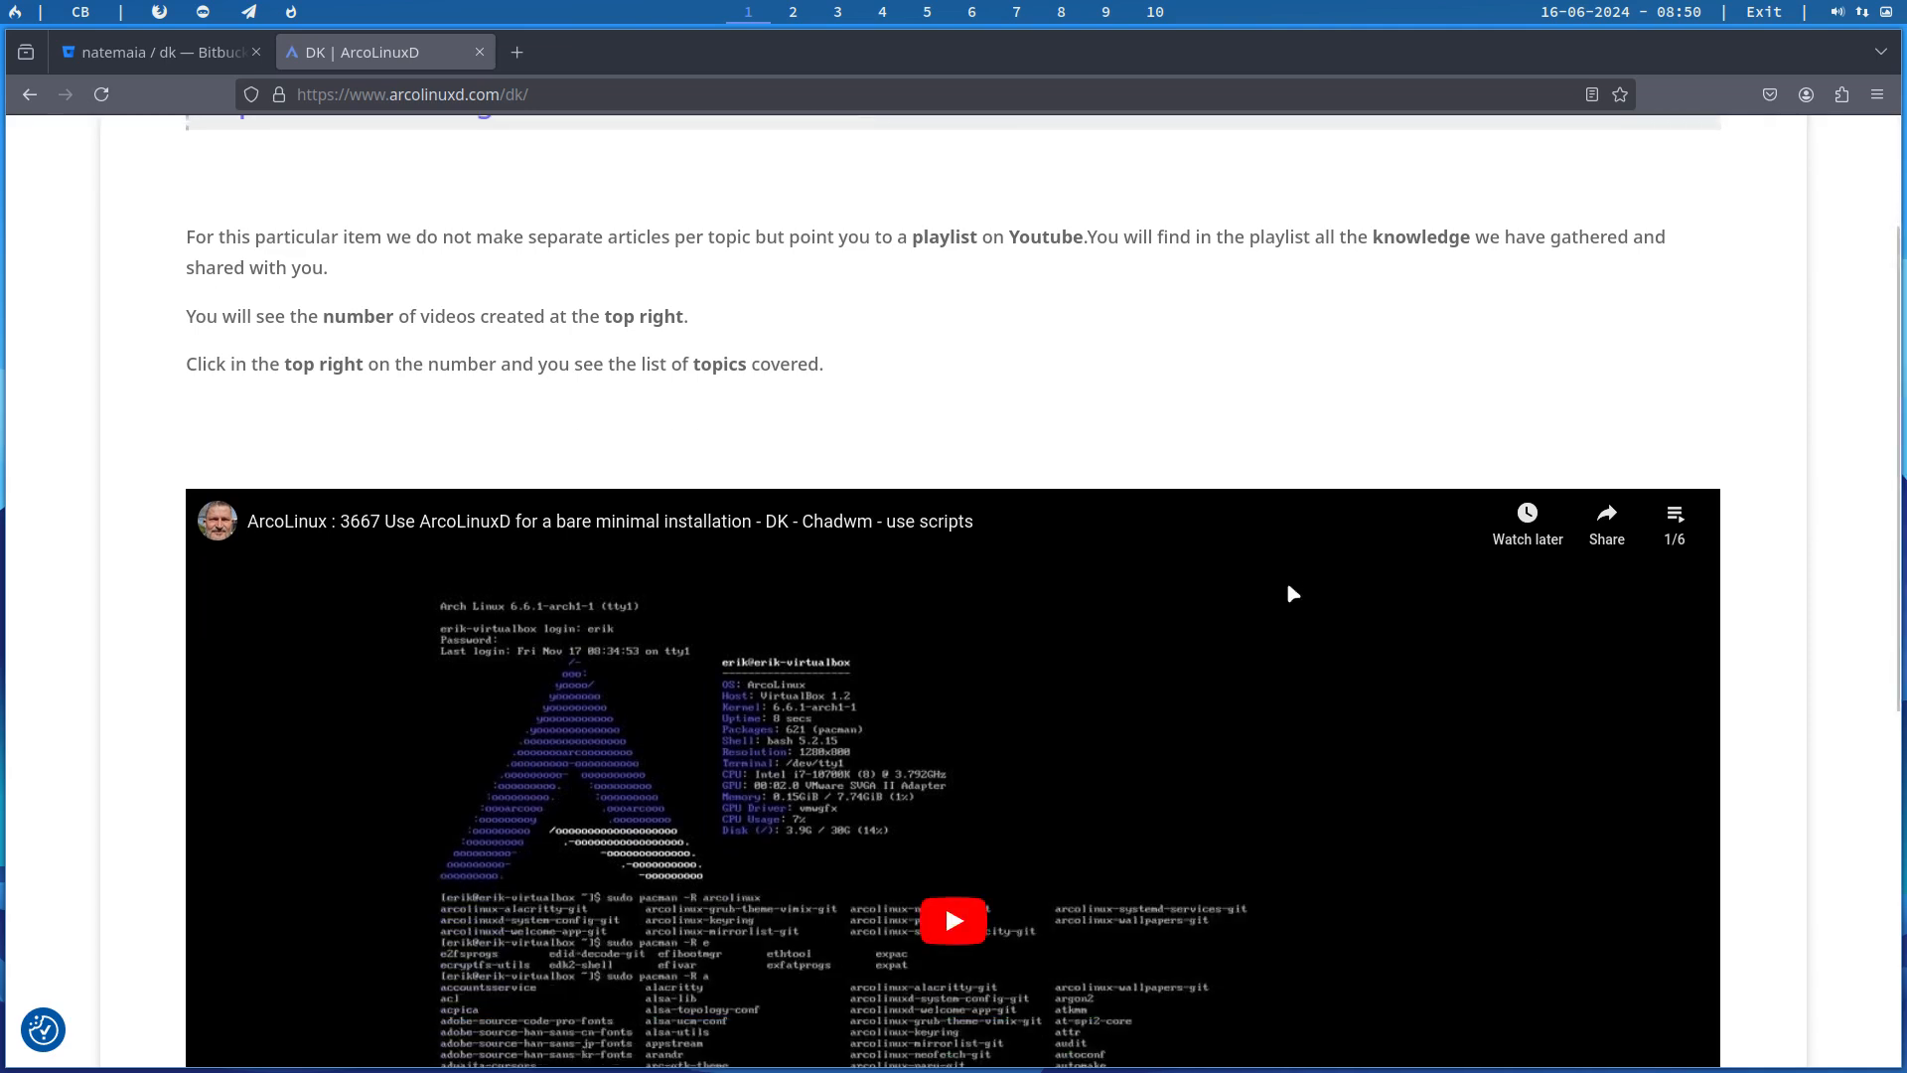
{"action": "scroll", "coordinate": [1292, 594], "scroll_direction": "up", "scroll_amount": 2}
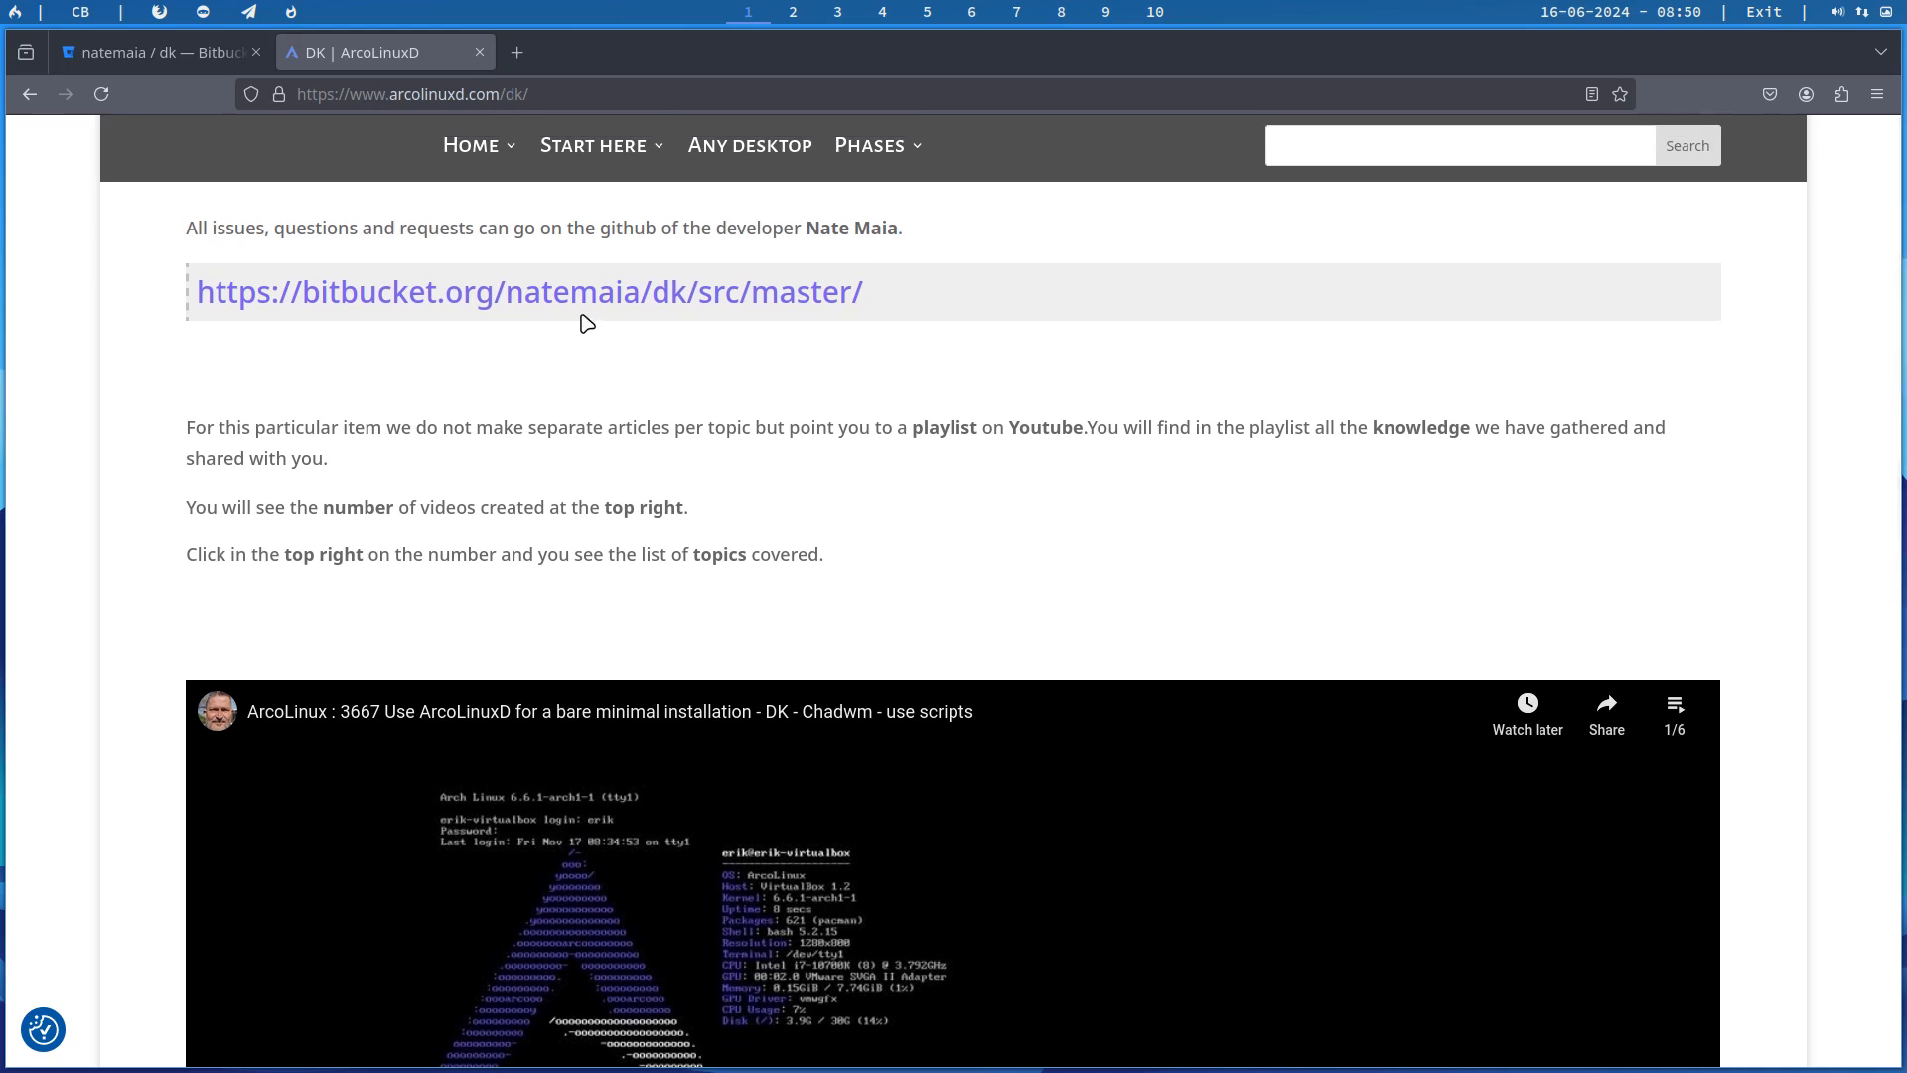
{"action": "left_click", "coordinate": [174, 55]}
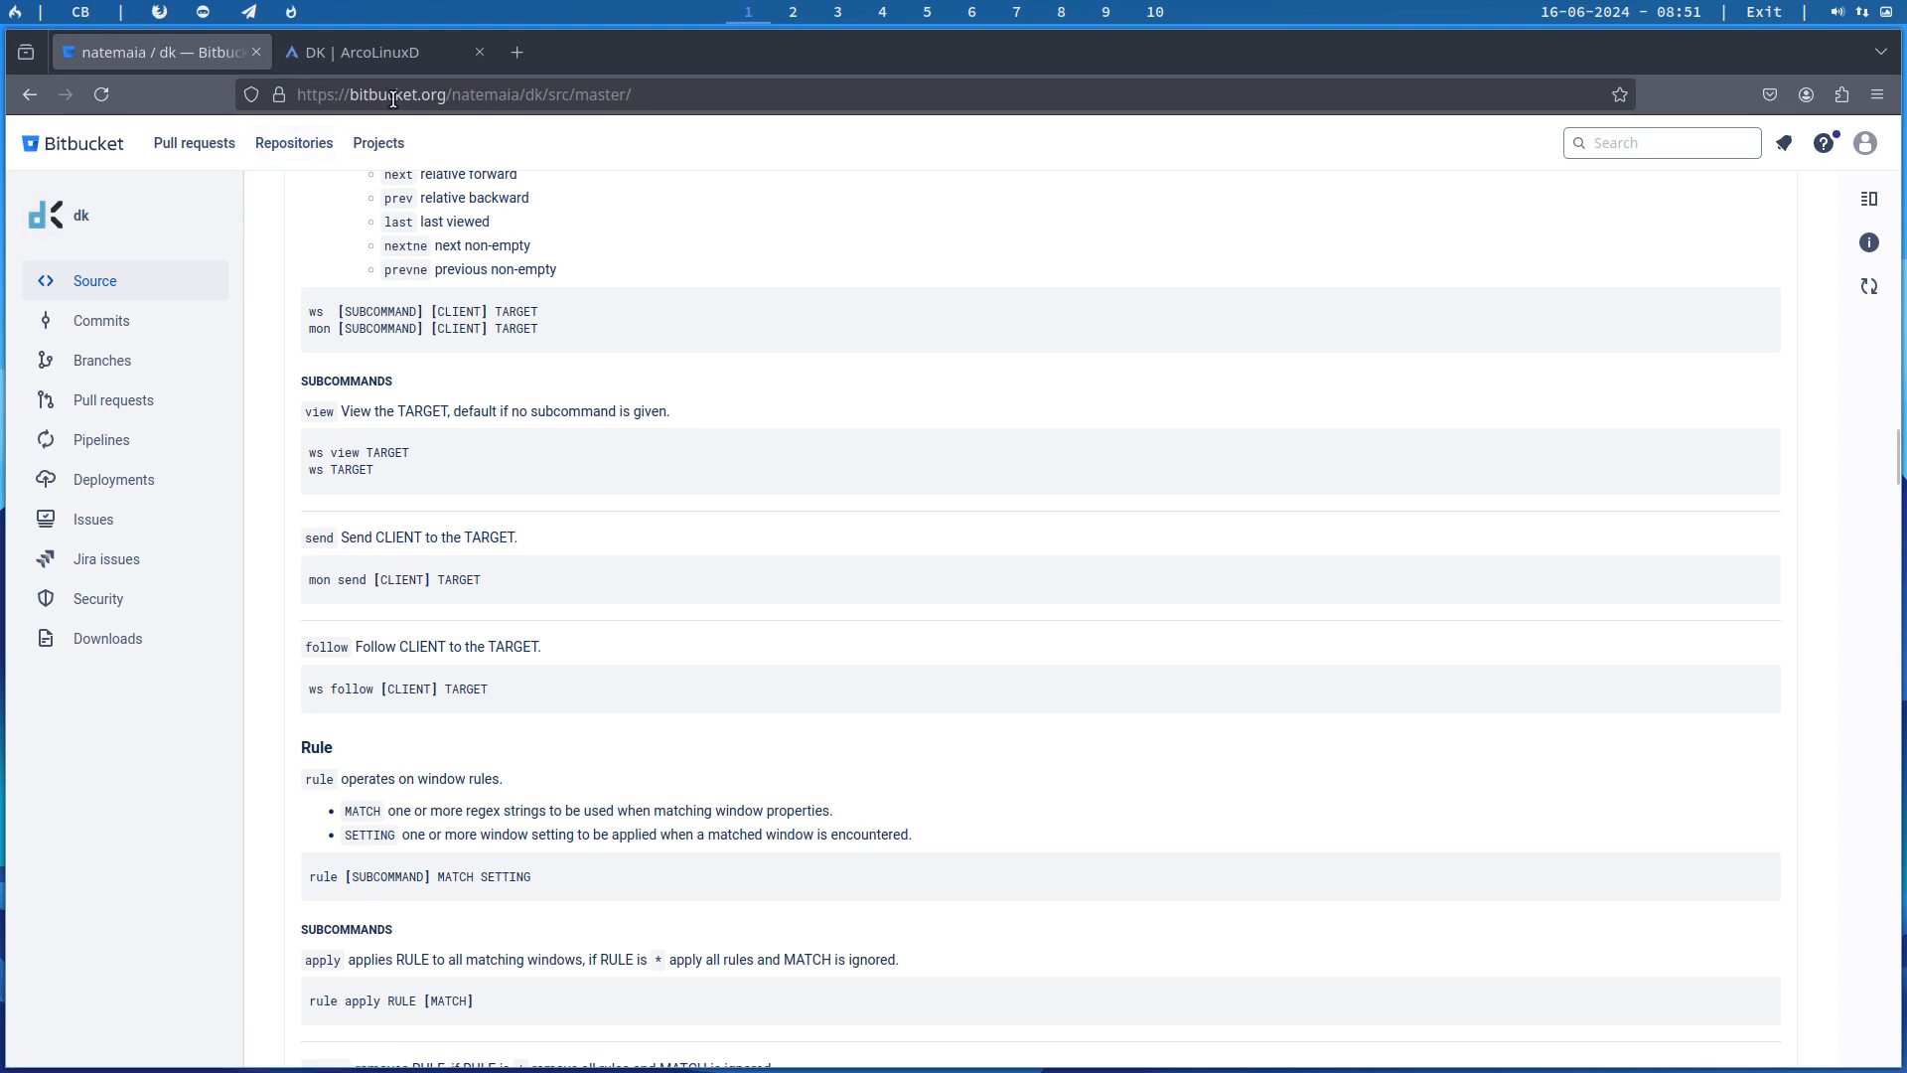
Step: Launch ATT with the att command from a terminal on workspace 2, authenticating with the account password
{"action": "left_click", "coordinate": [798, 10]}
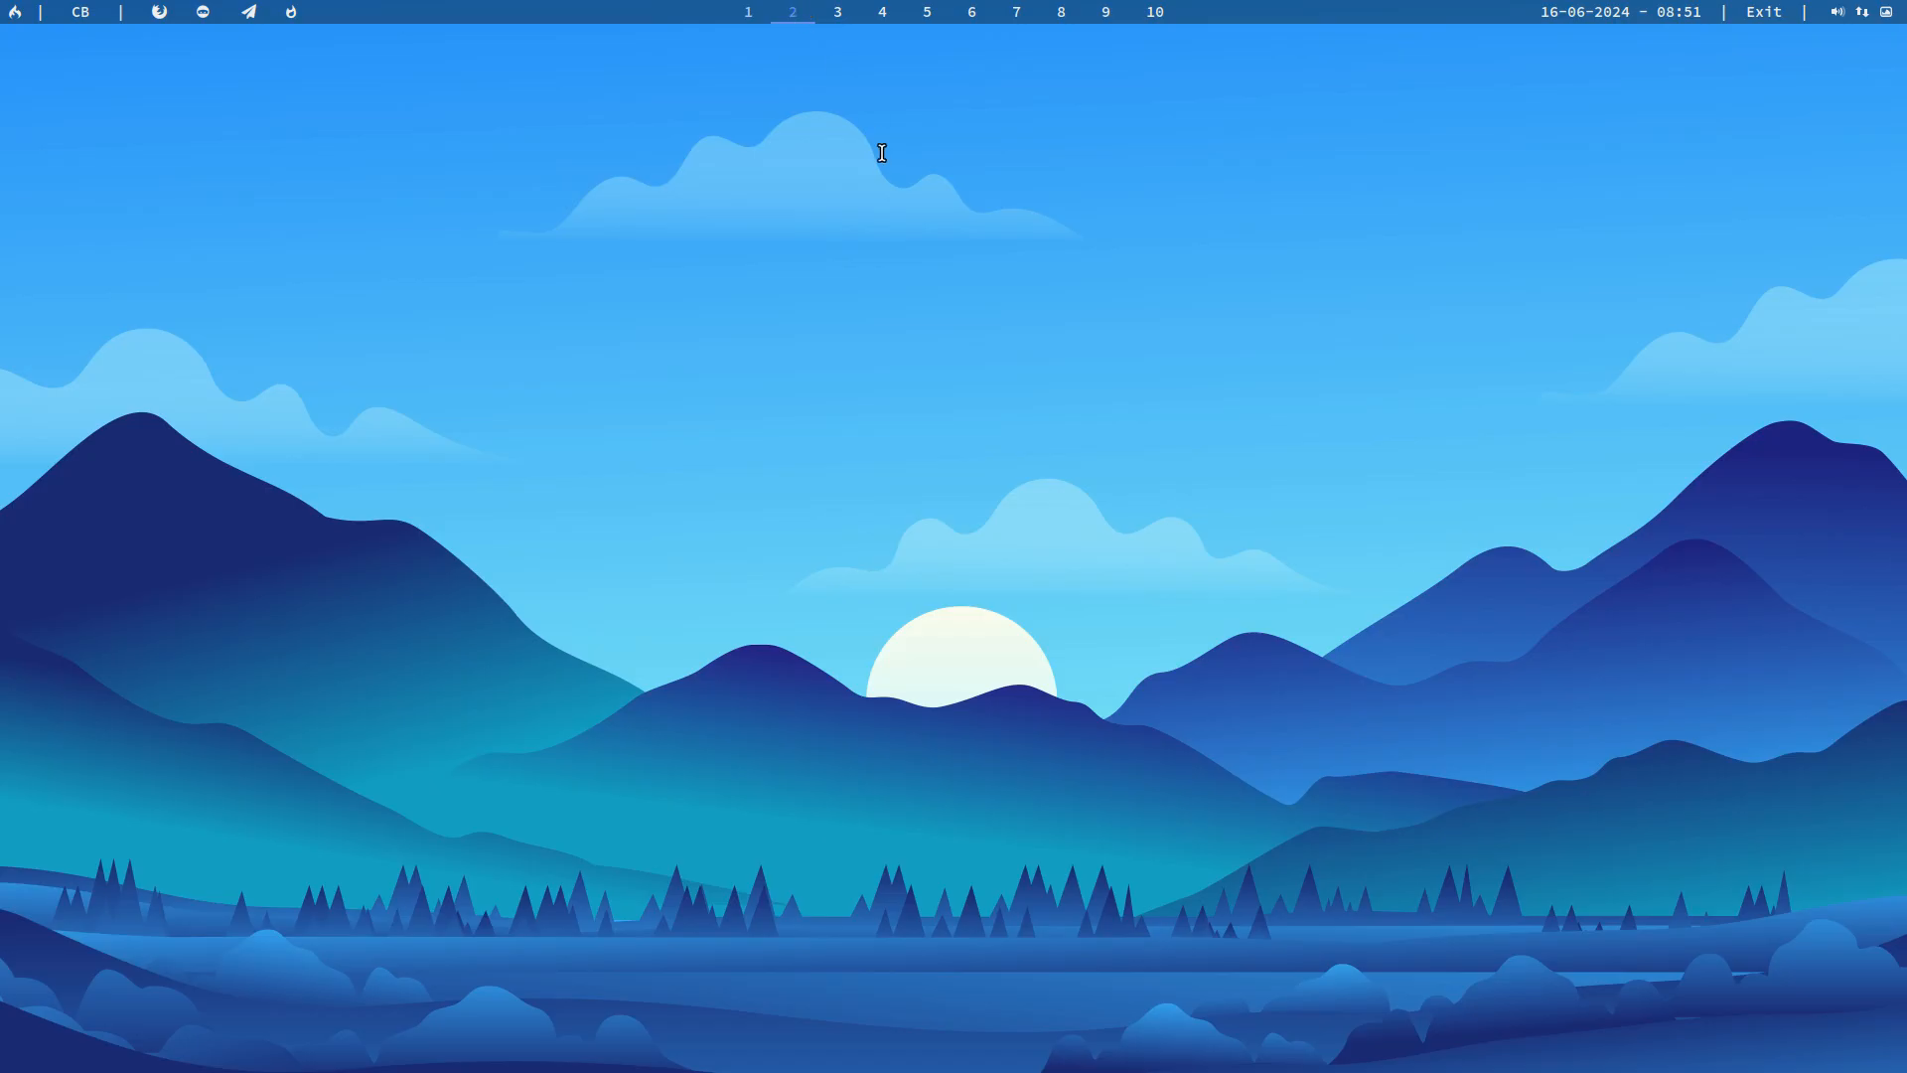
{"action": "key", "text": "super+Return"}
{"action": "type", "text": "att"}
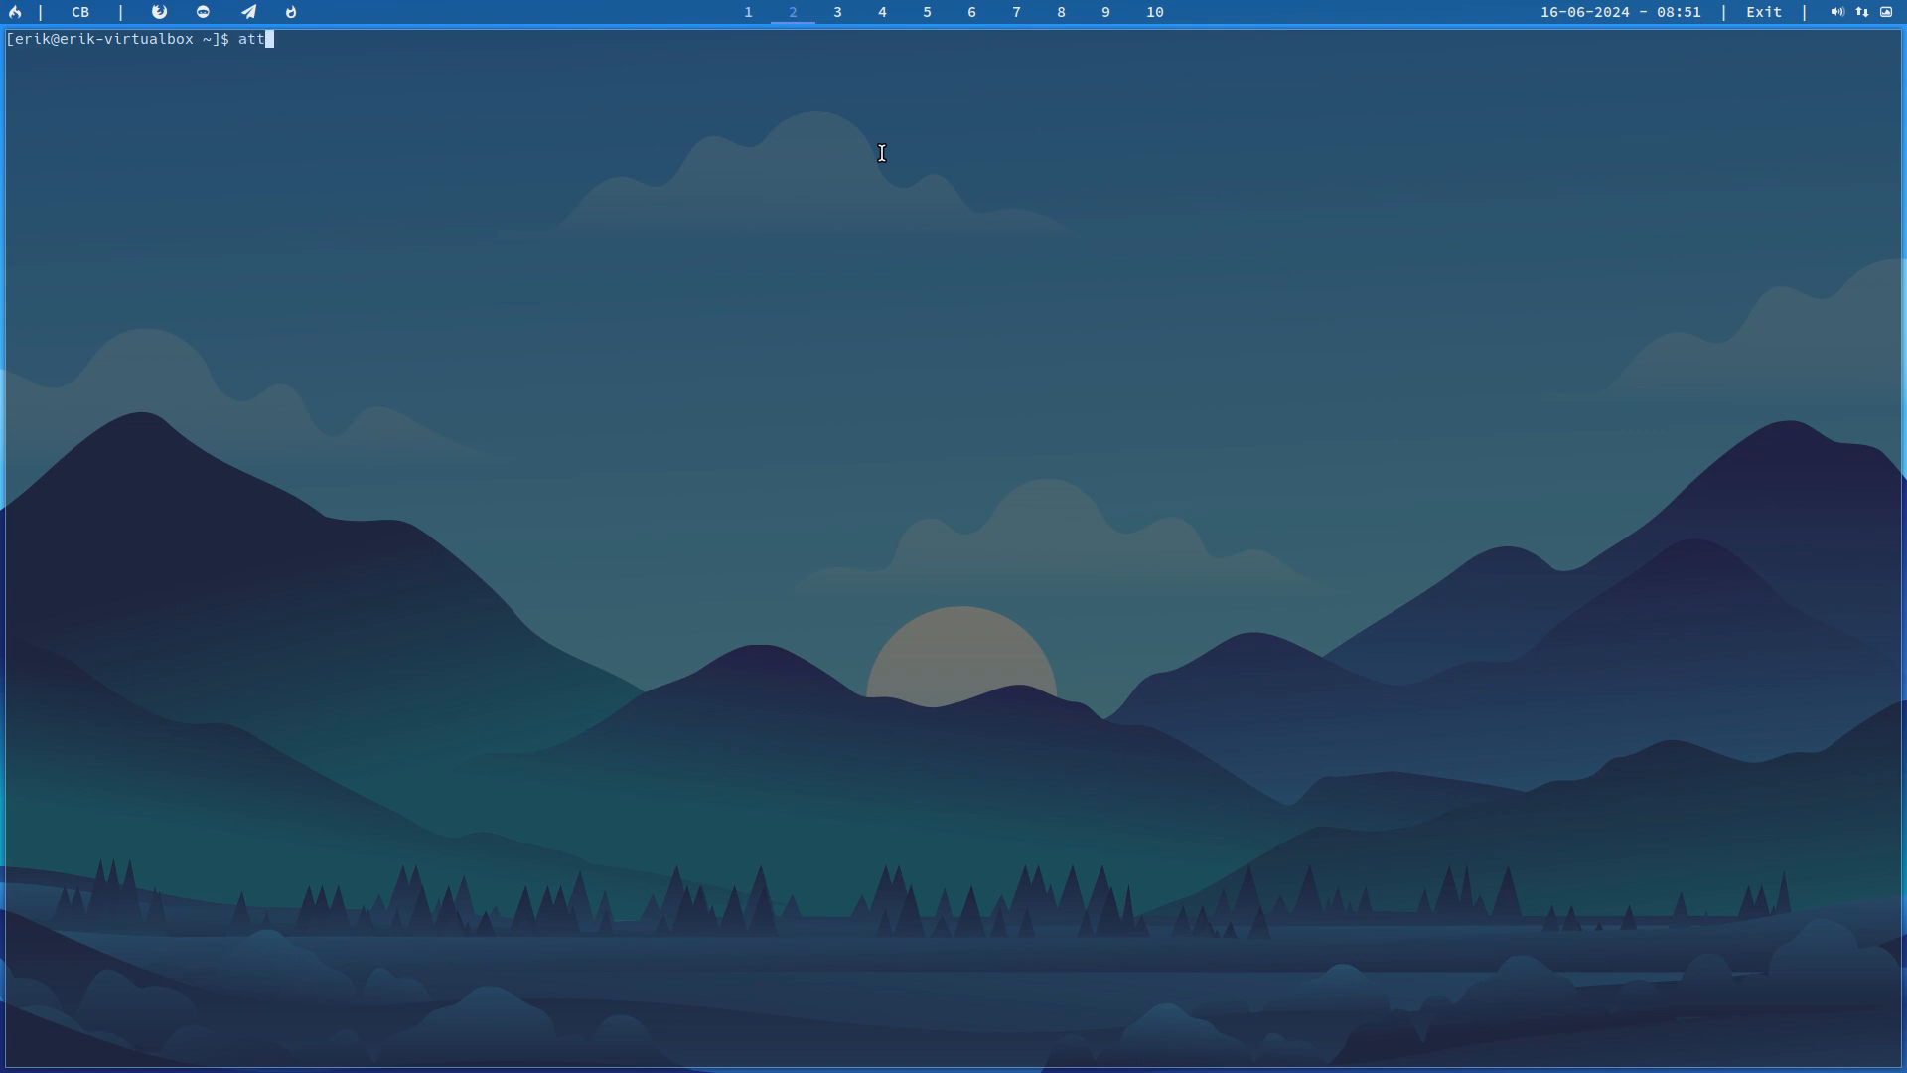
{"action": "key", "text": "Return"}
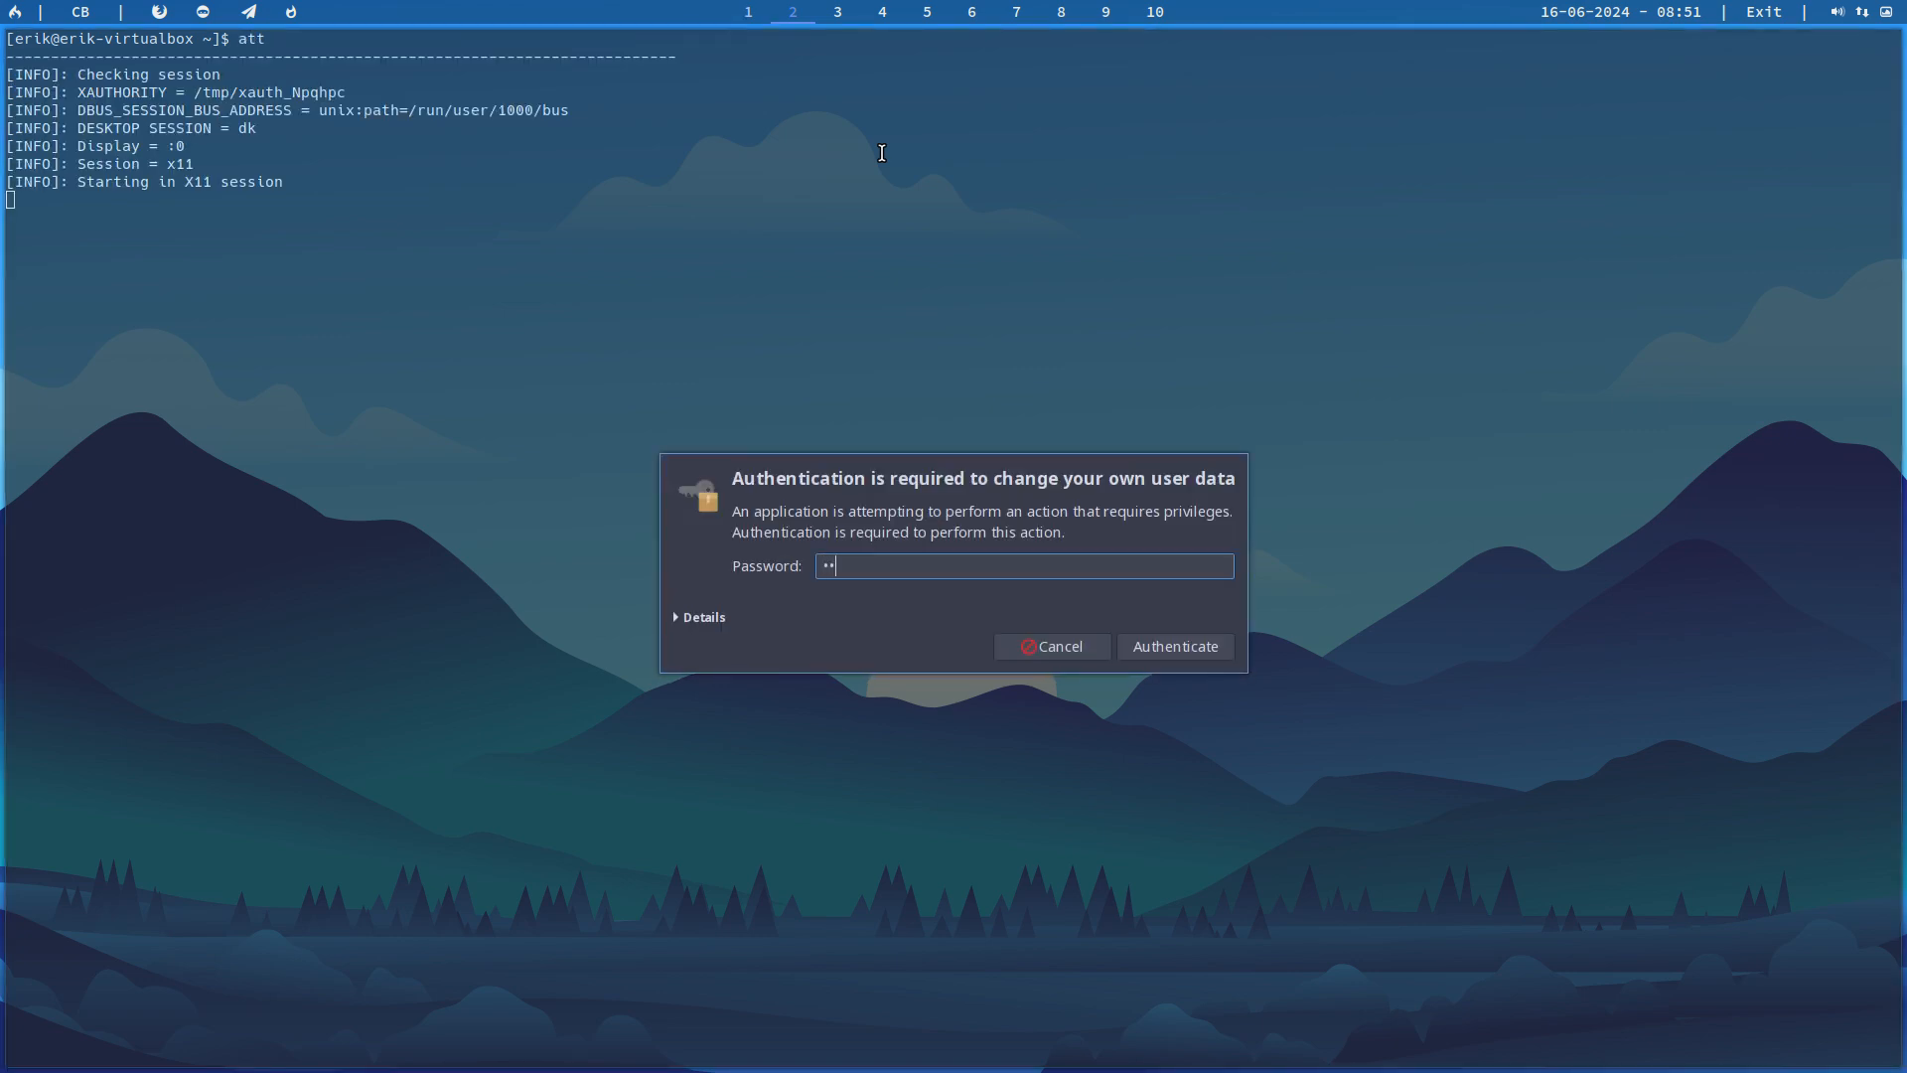
{"action": "key", "text": "Return"}
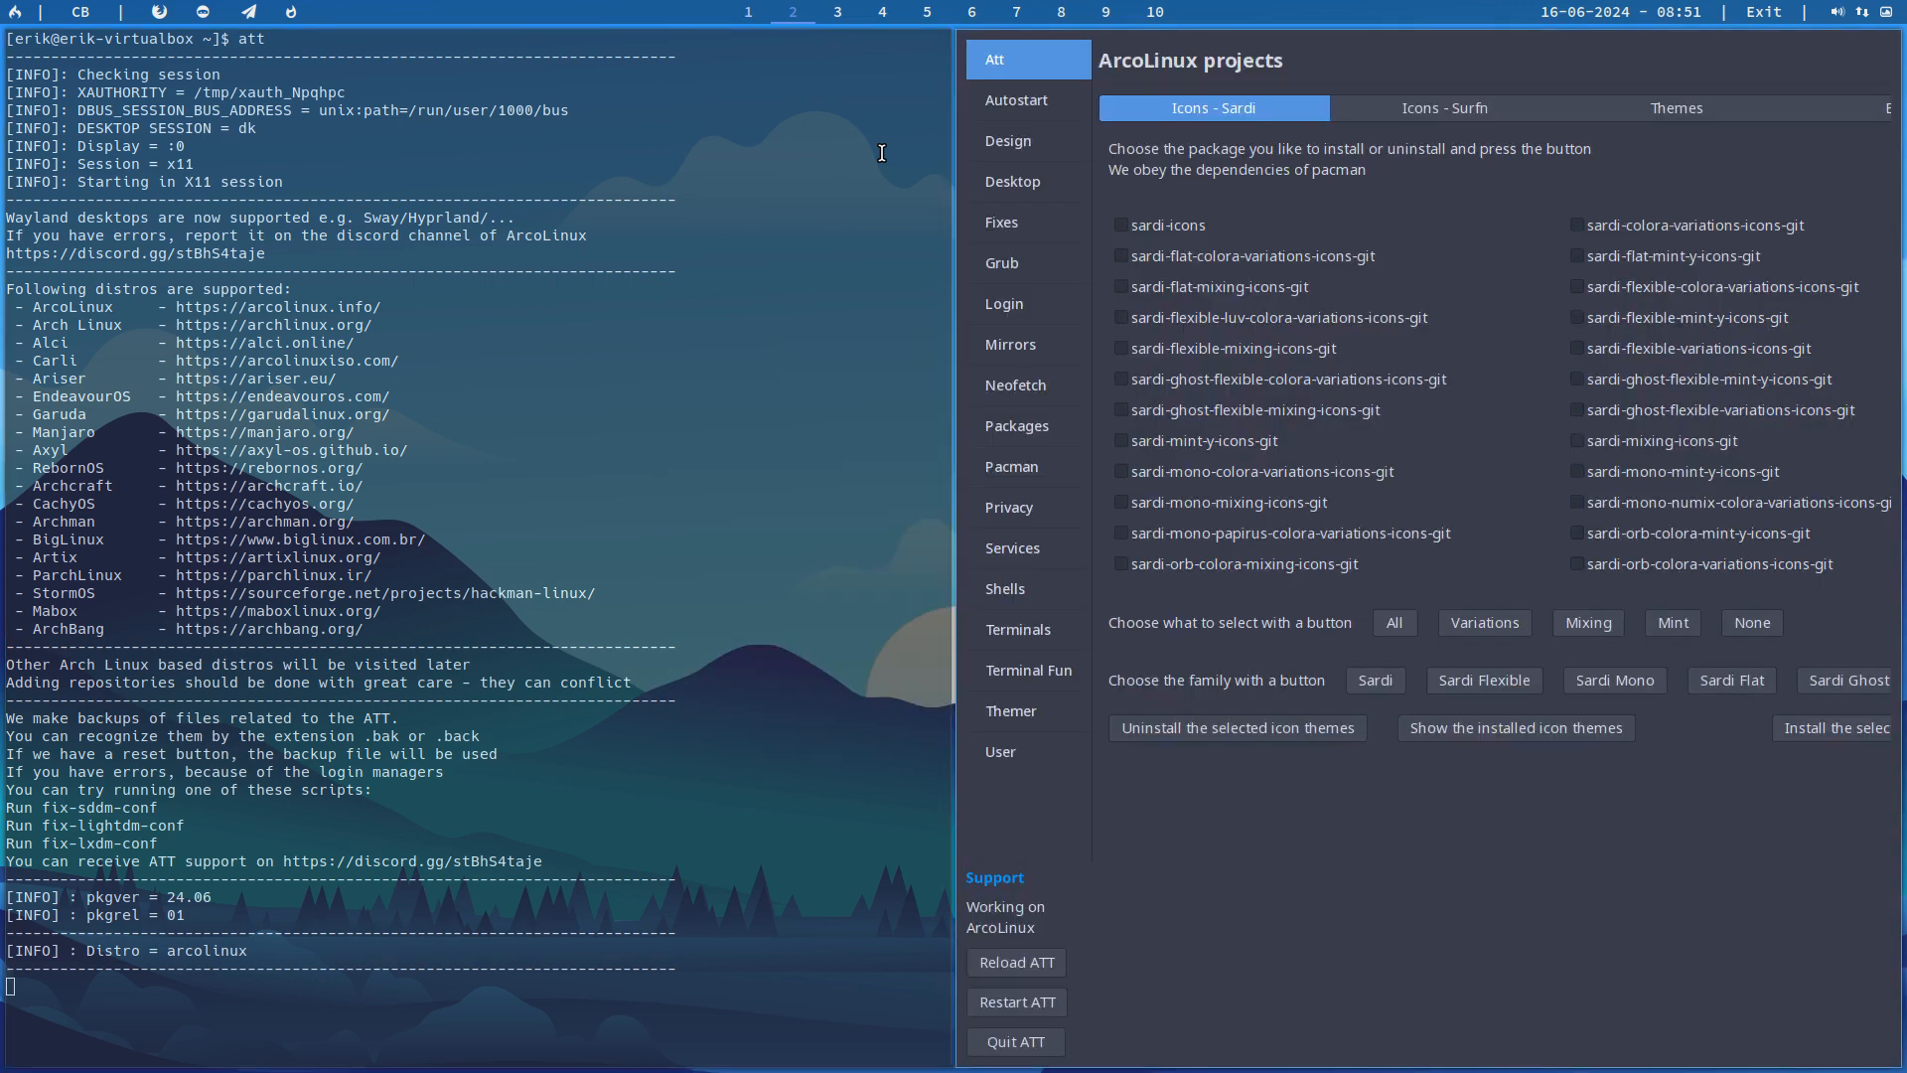
Step: Look through the desktops offered for installation in ATT's Desktop Installer, leaving the selection at awesome
{"action": "left_click", "coordinate": [1033, 182]}
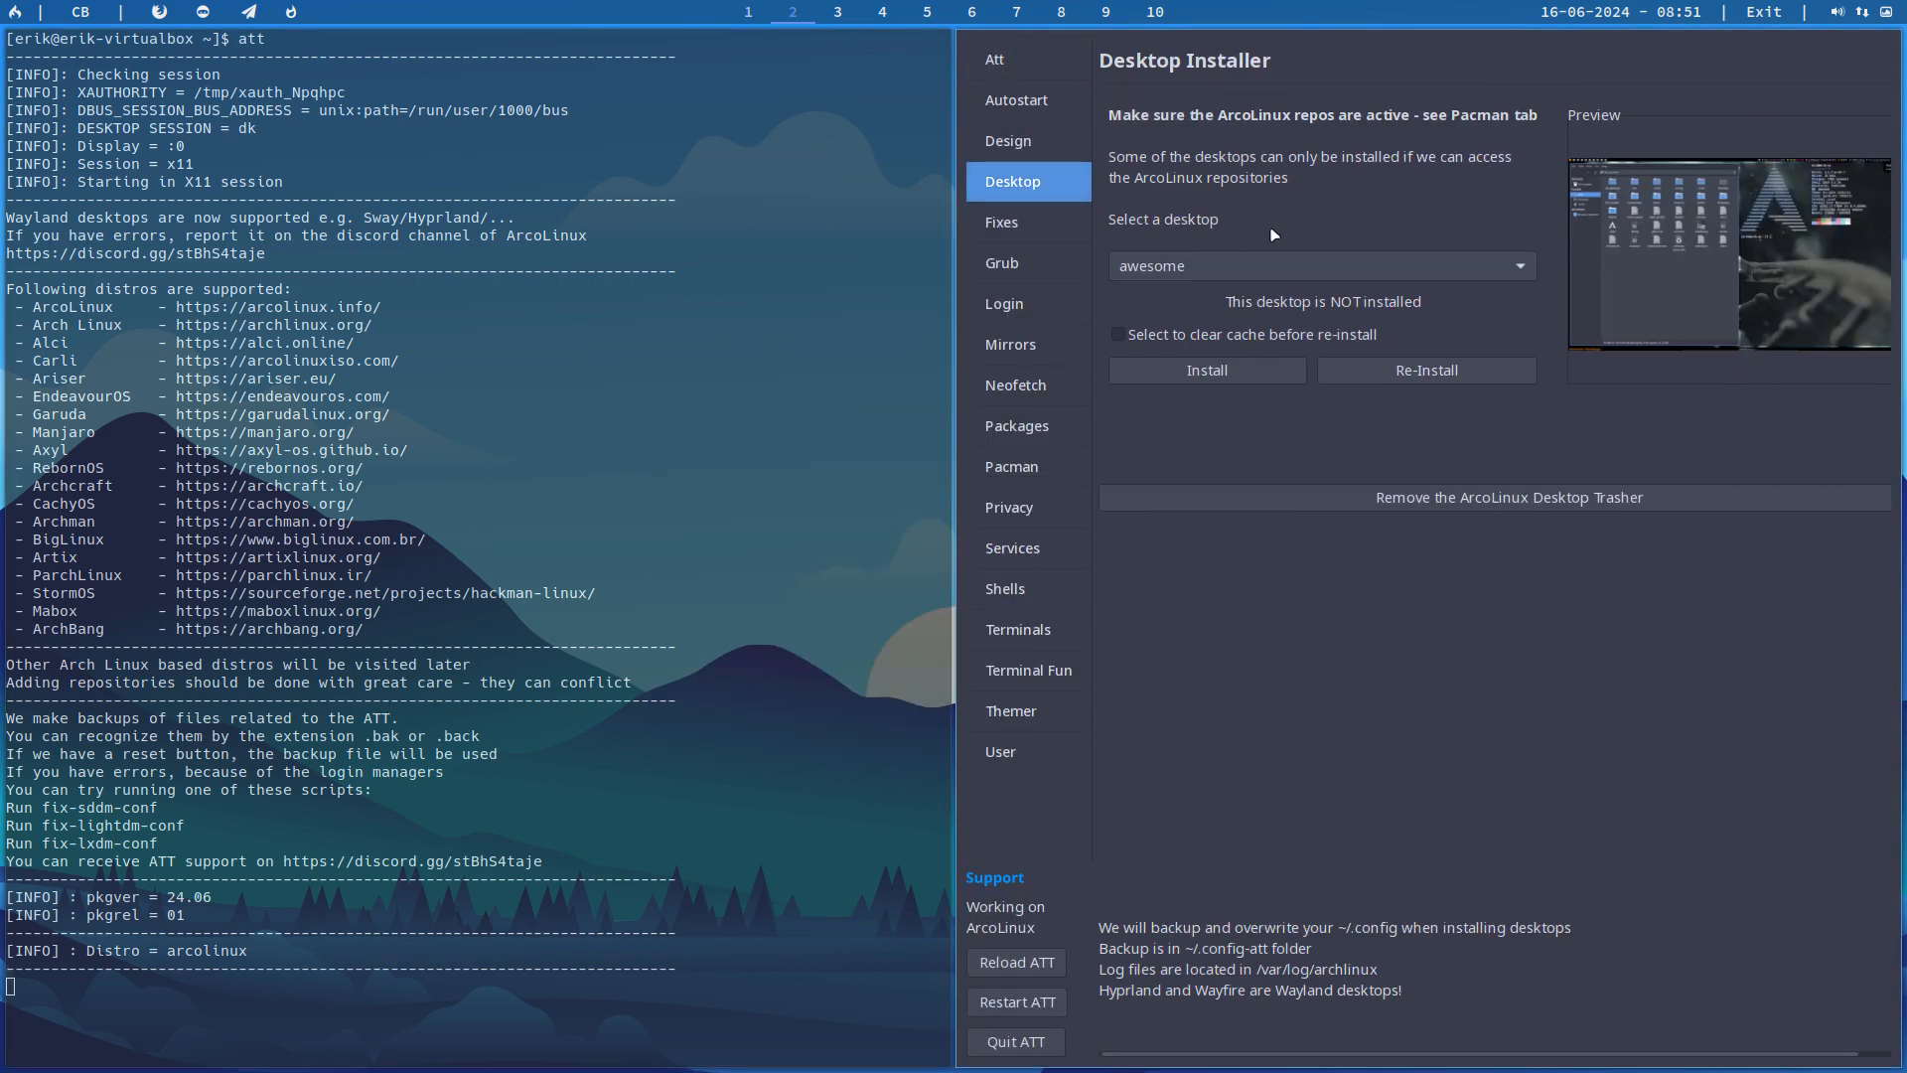
{"action": "left_click", "coordinate": [1359, 268]}
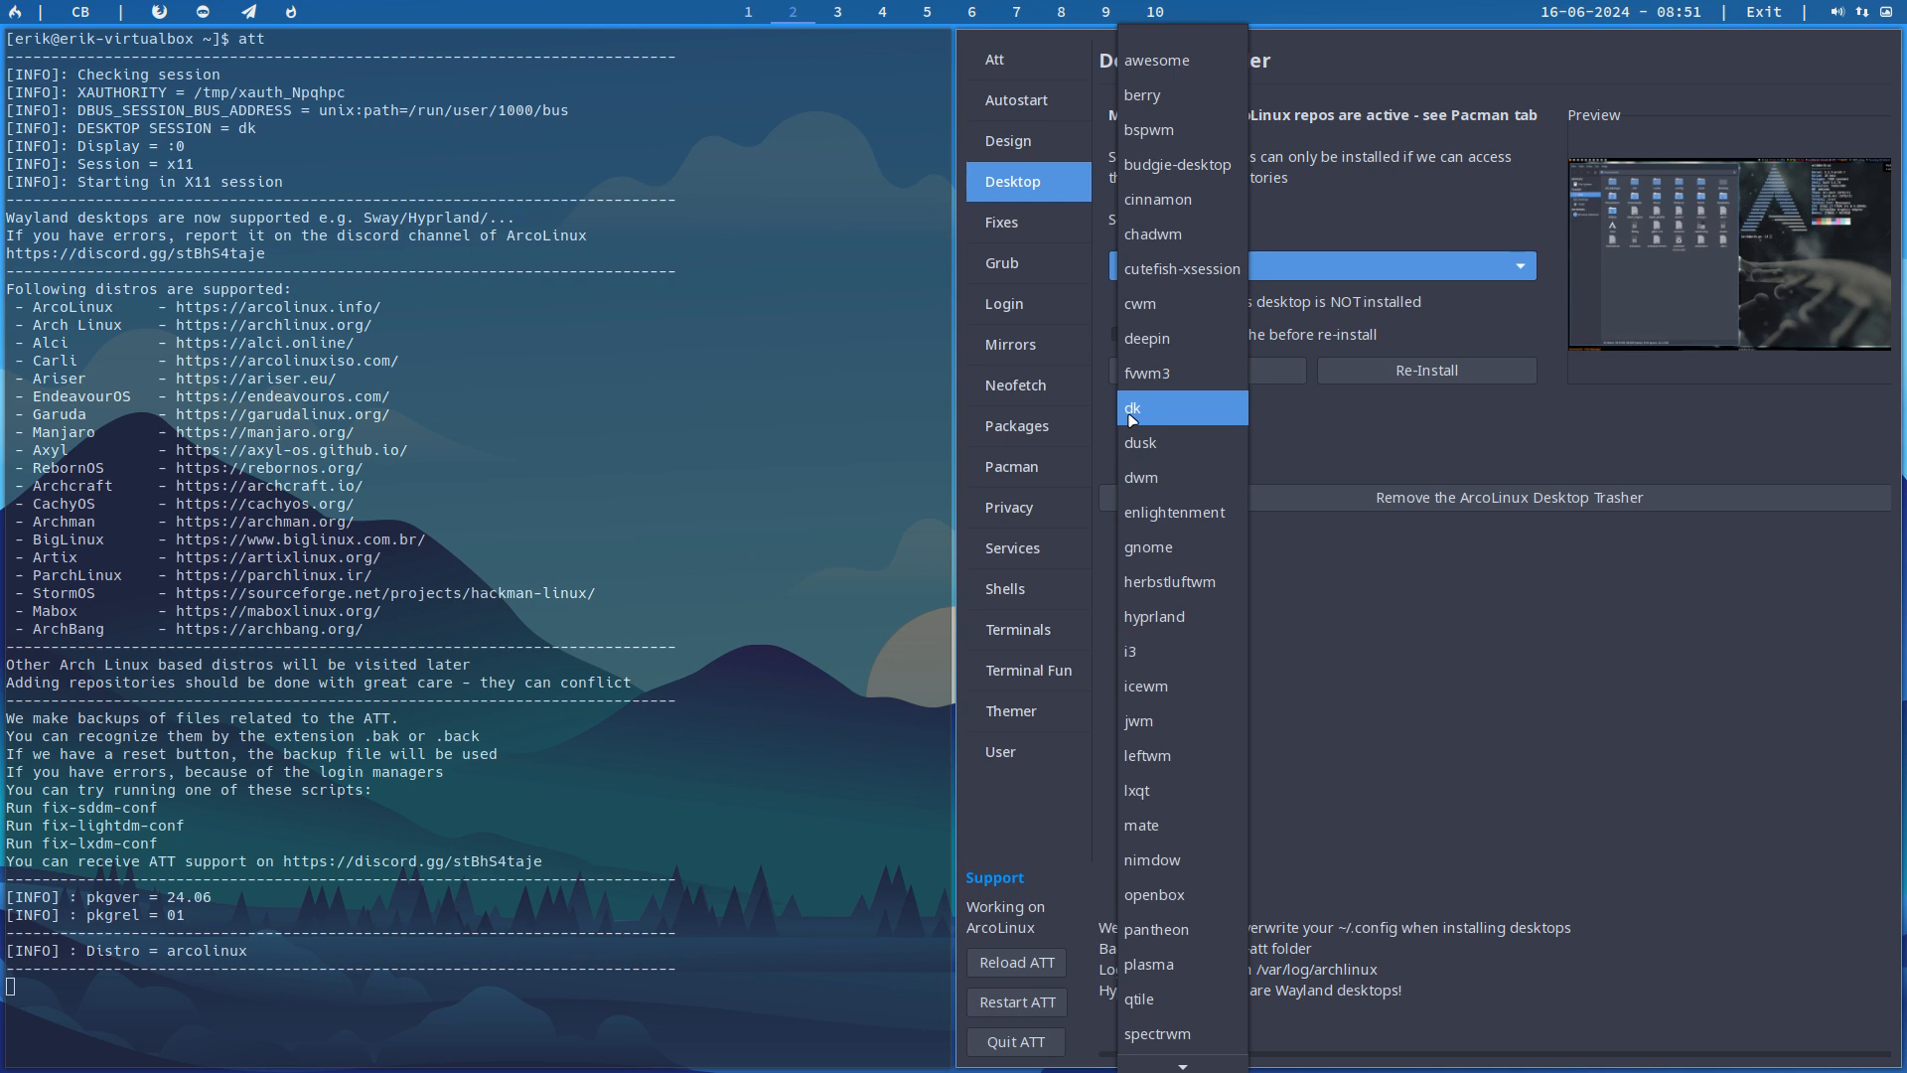
{"action": "mouse_move", "coordinate": [1170, 1065]}
{"action": "scroll", "coordinate": [1170, 944], "scroll_direction": "up", "scroll_amount": 5}
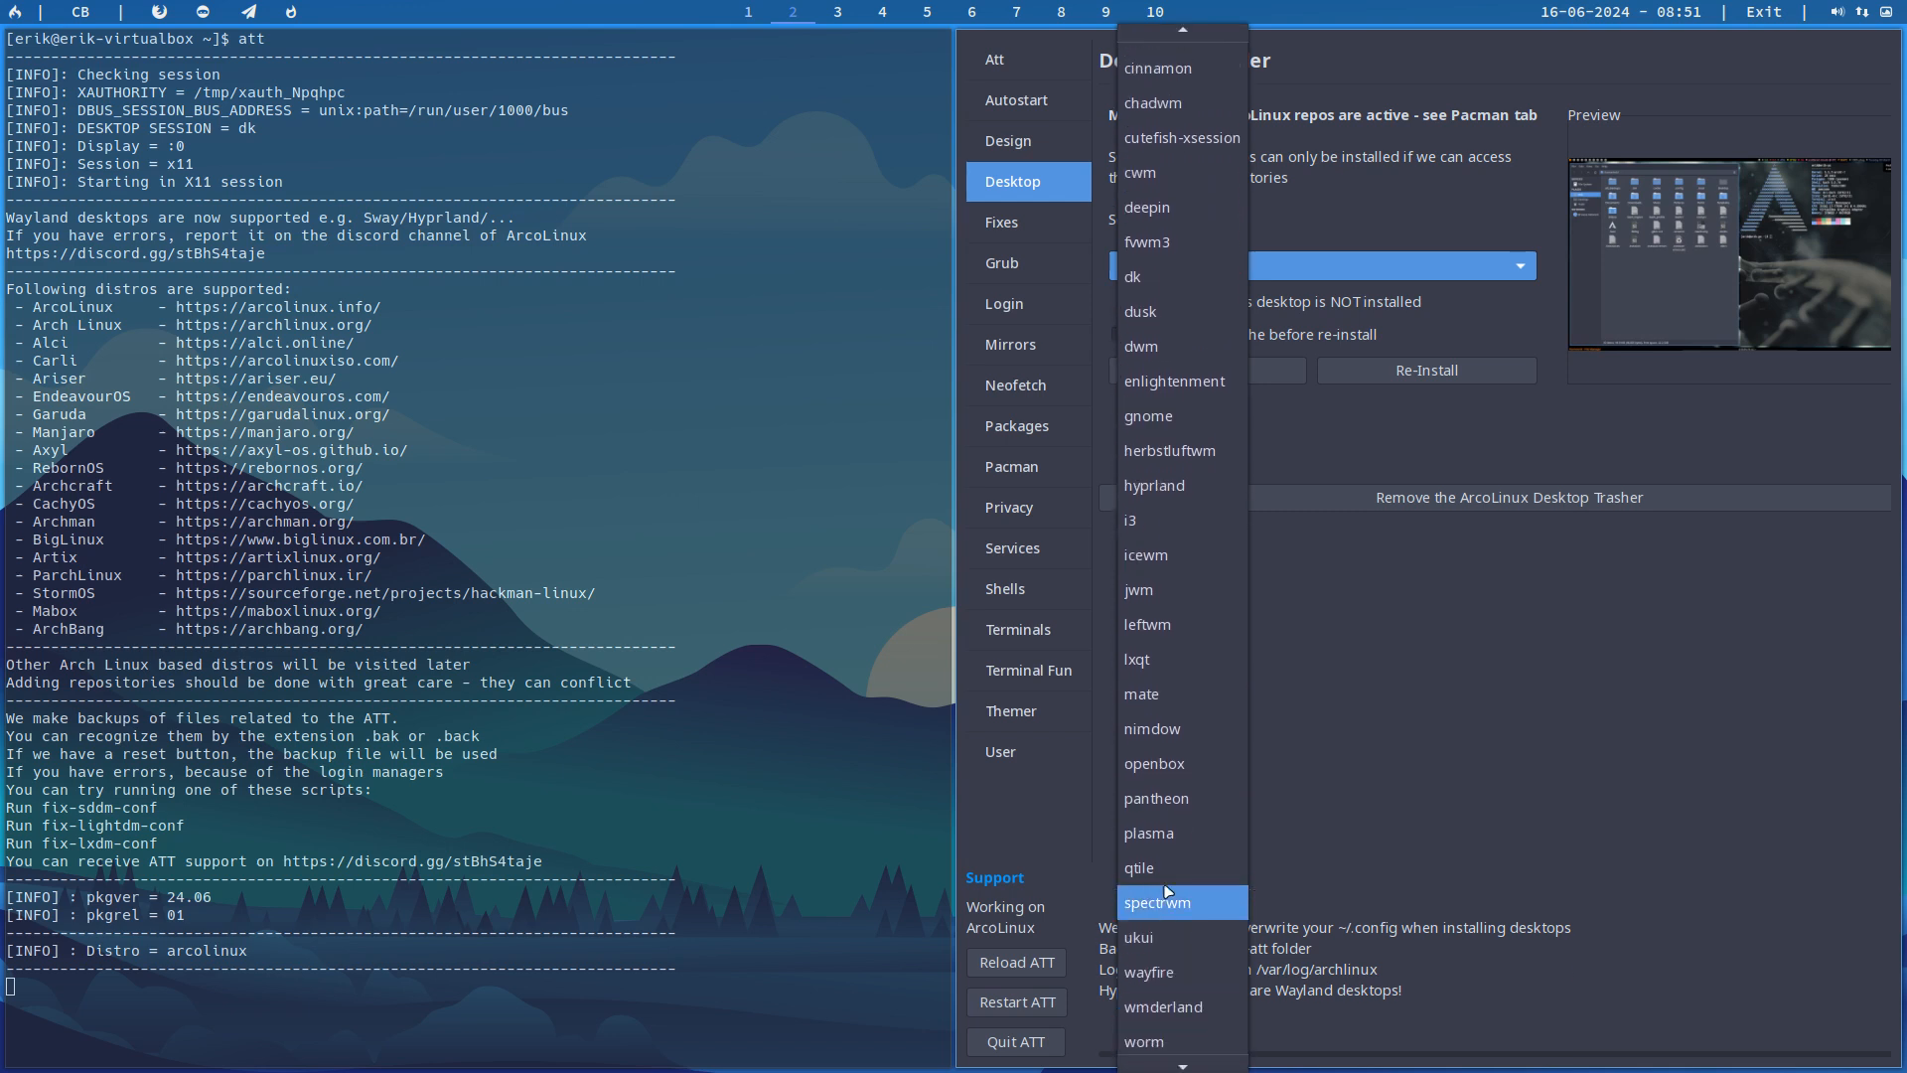
{"action": "left_click", "coordinate": [1488, 681]}
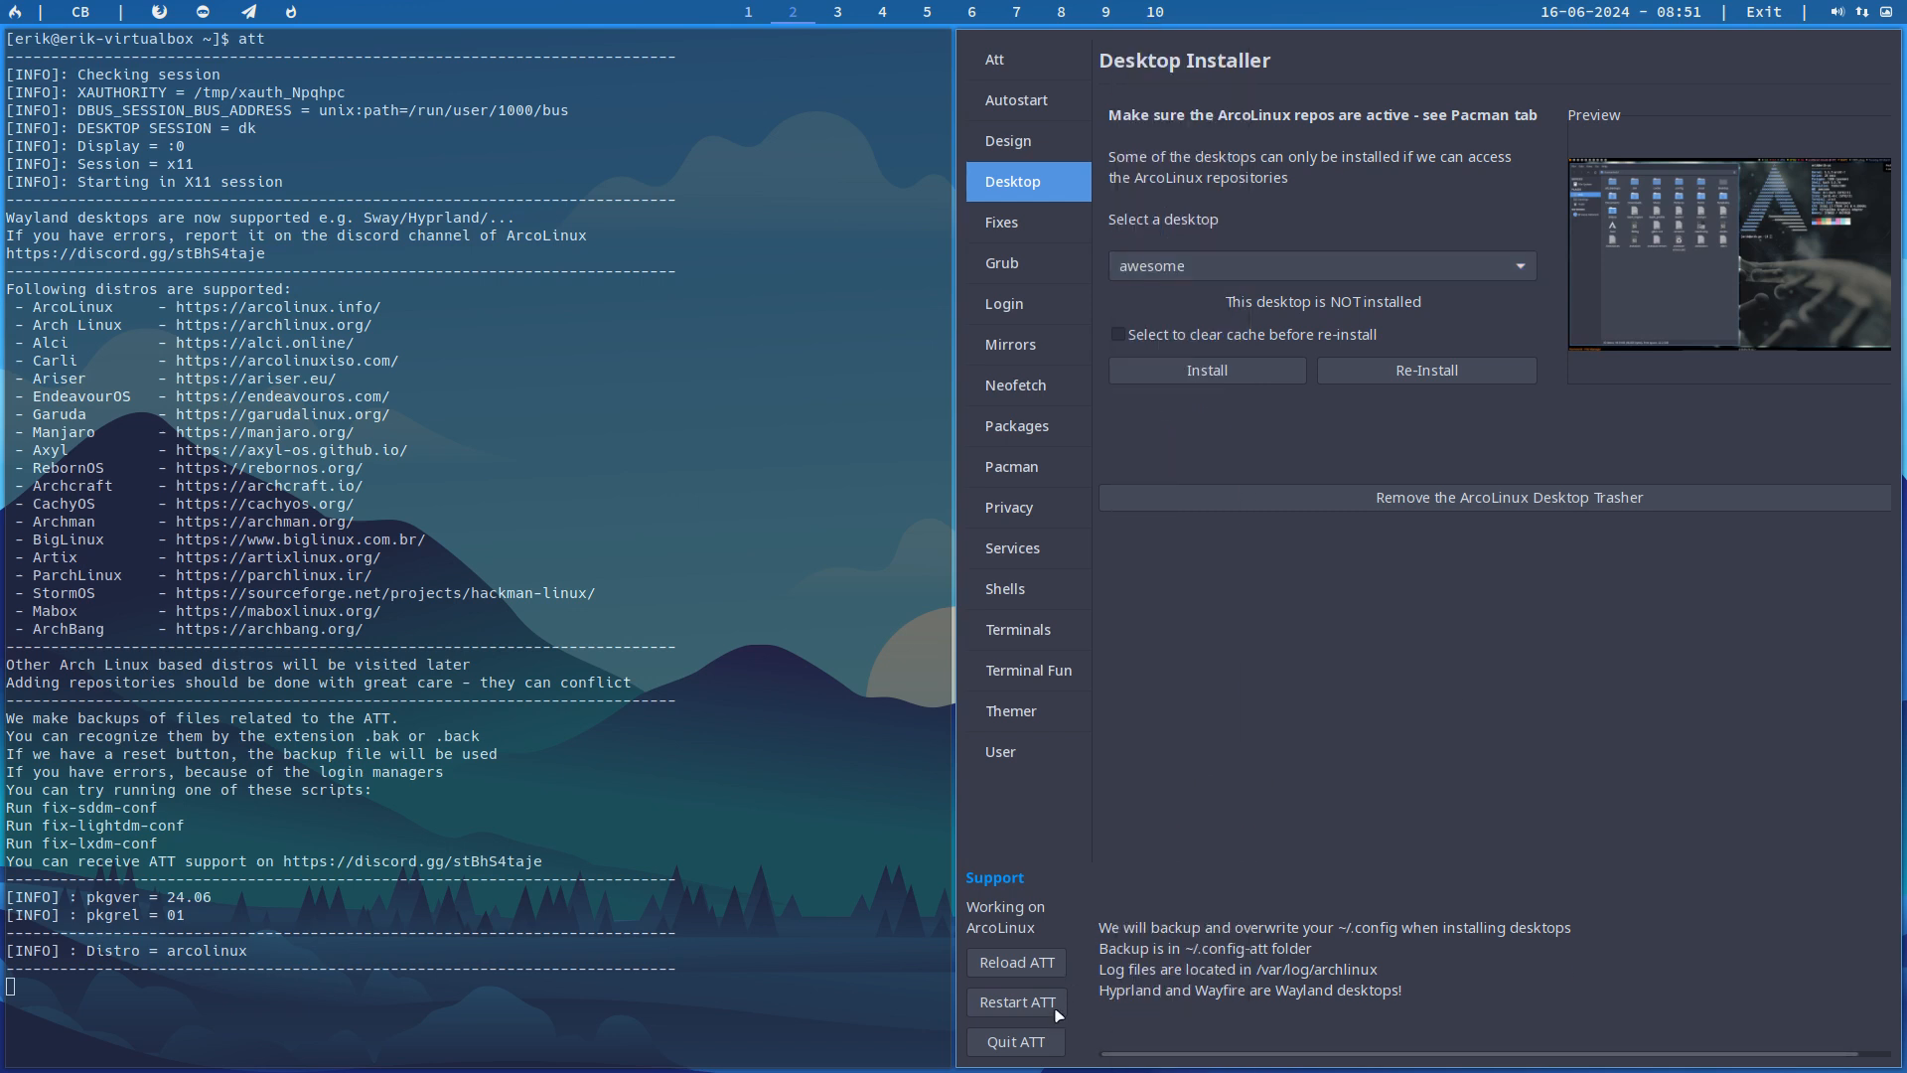
Step: Quit ATT, close its terminal and return to the dk repository page on workspace 1
{"action": "left_click", "coordinate": [1016, 1041]}
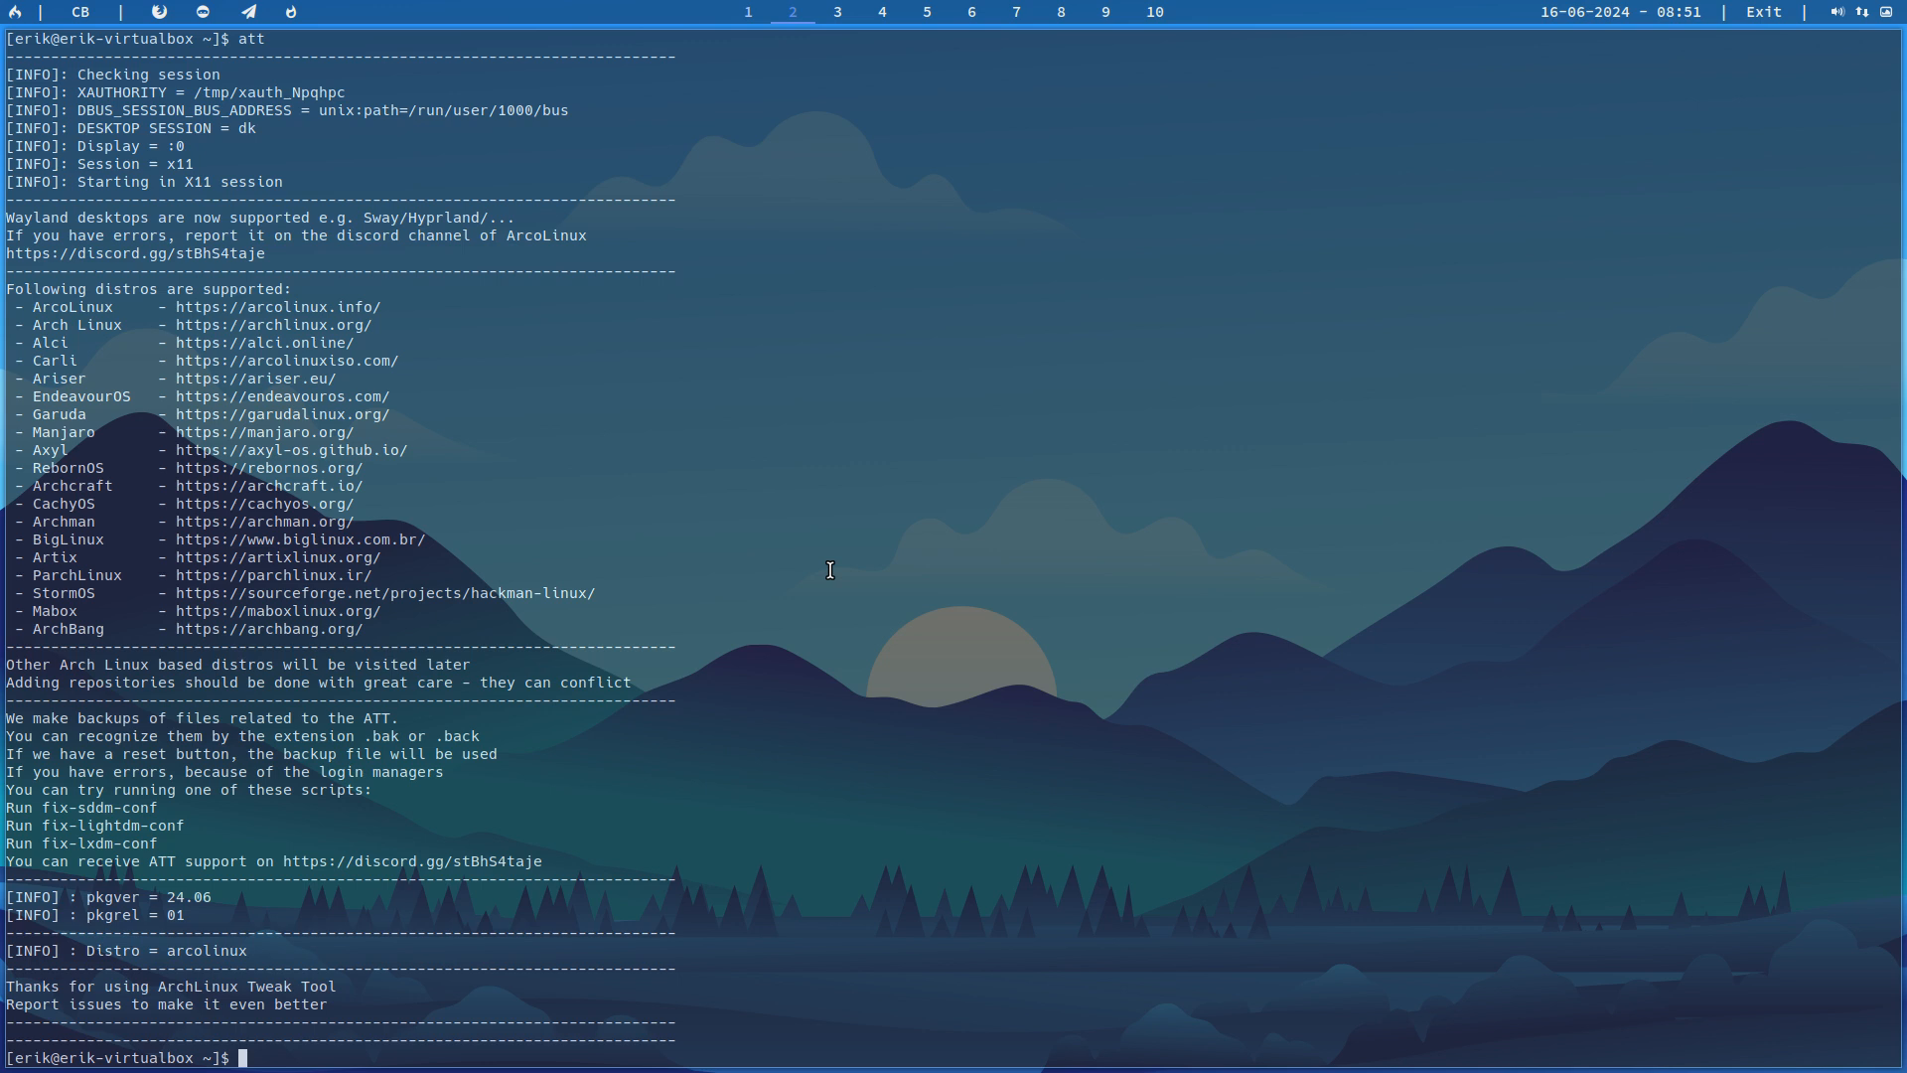
{"action": "key", "text": "super+q"}
{"action": "left_click", "coordinate": [749, 13]}
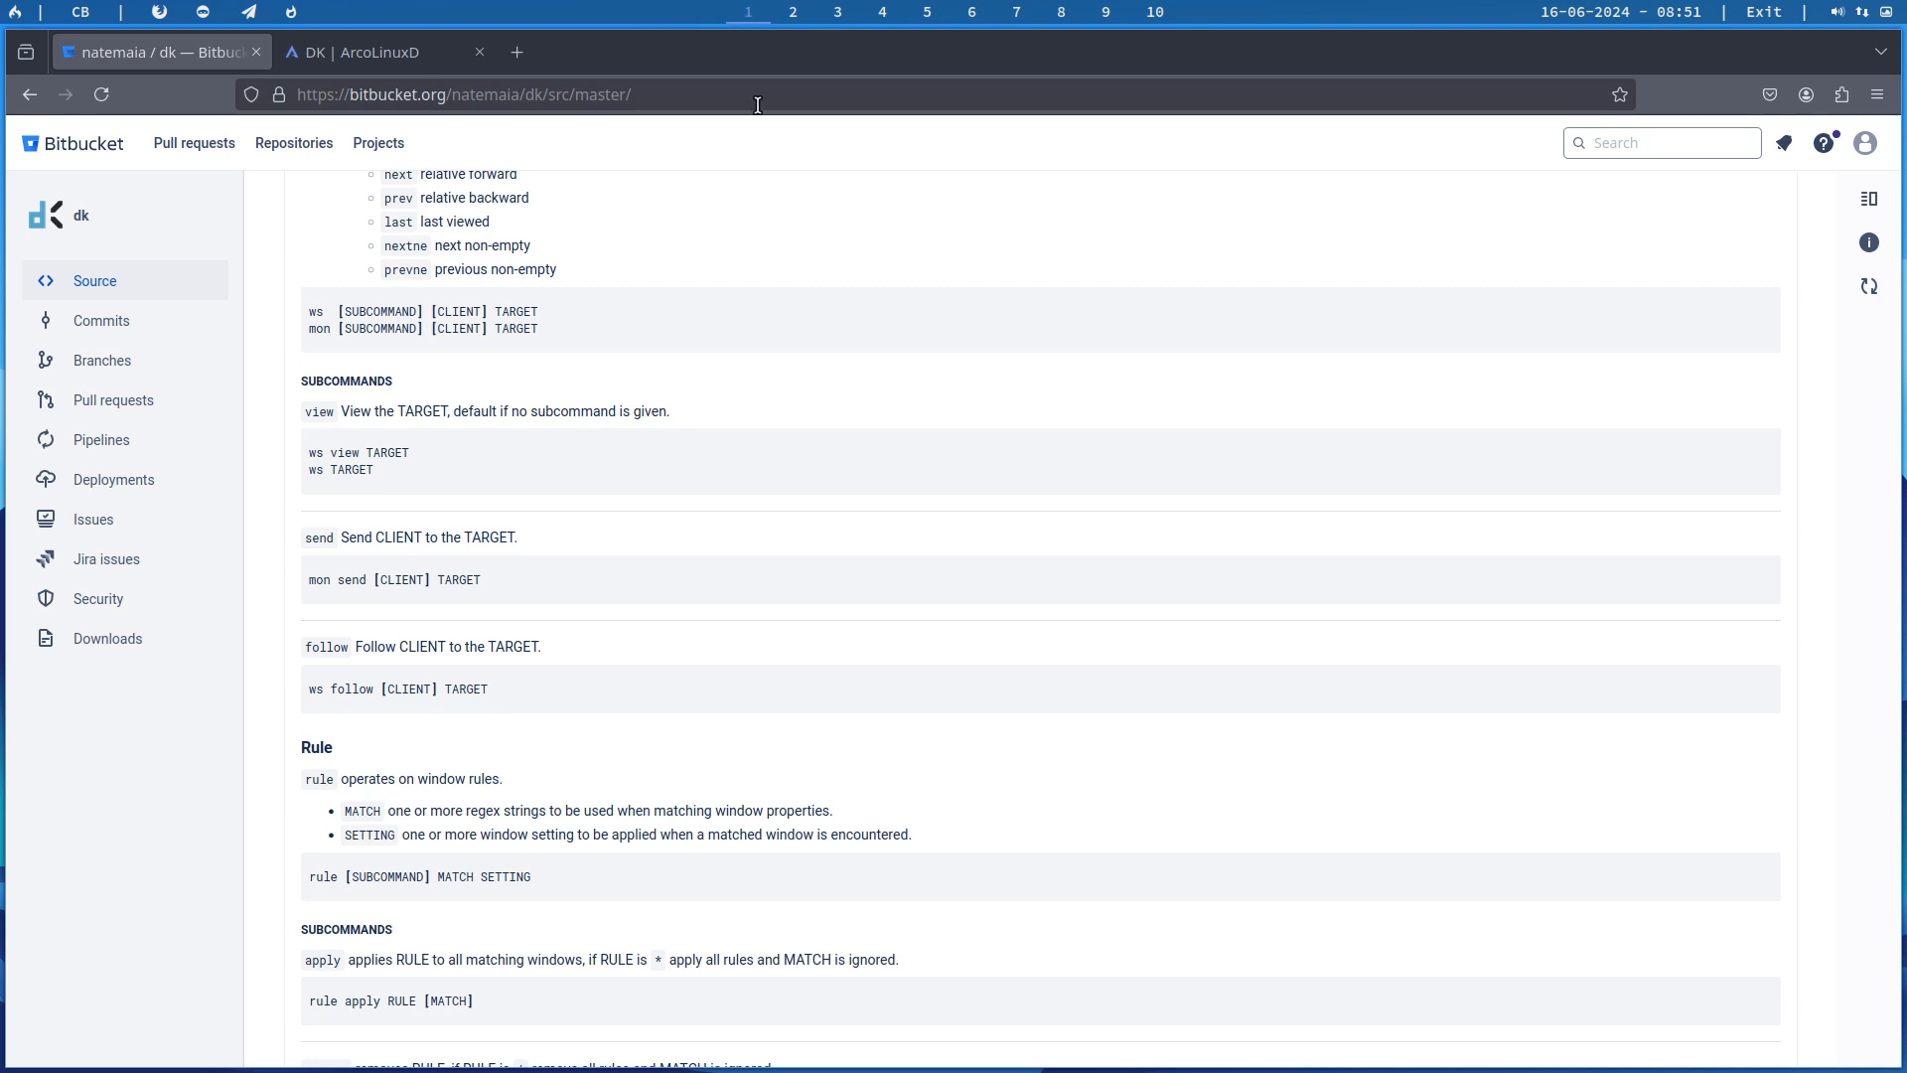